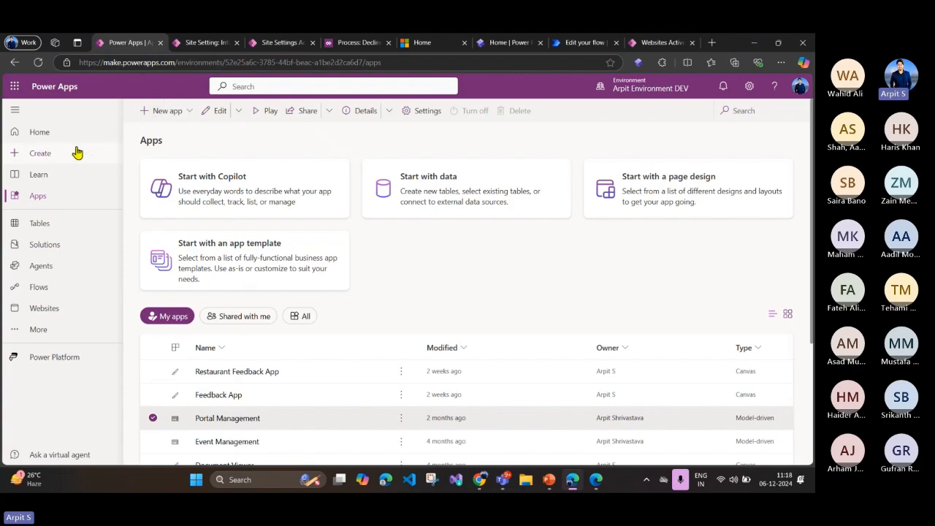
Step: Open the powerpagesdemos website for editing from the environment's list of websites
left_click(47, 138)
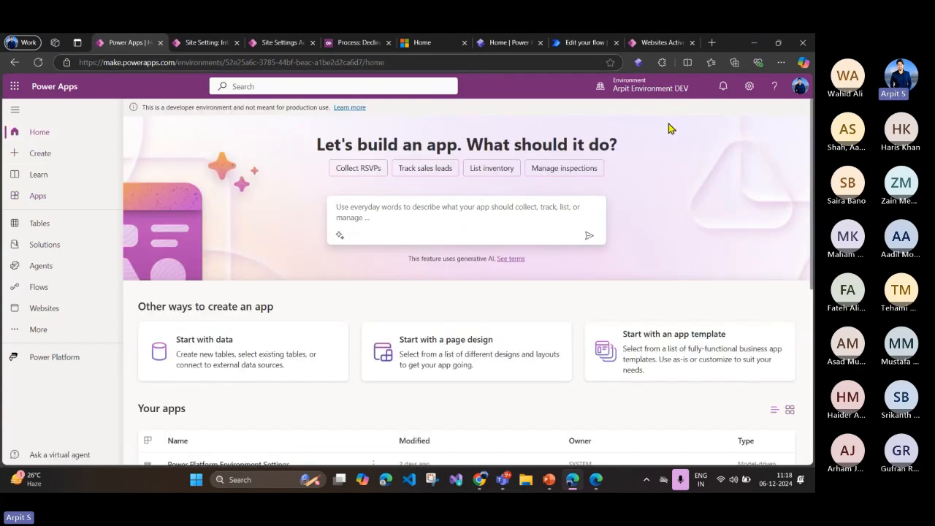
mouse_move(637, 93)
left_click(52, 308)
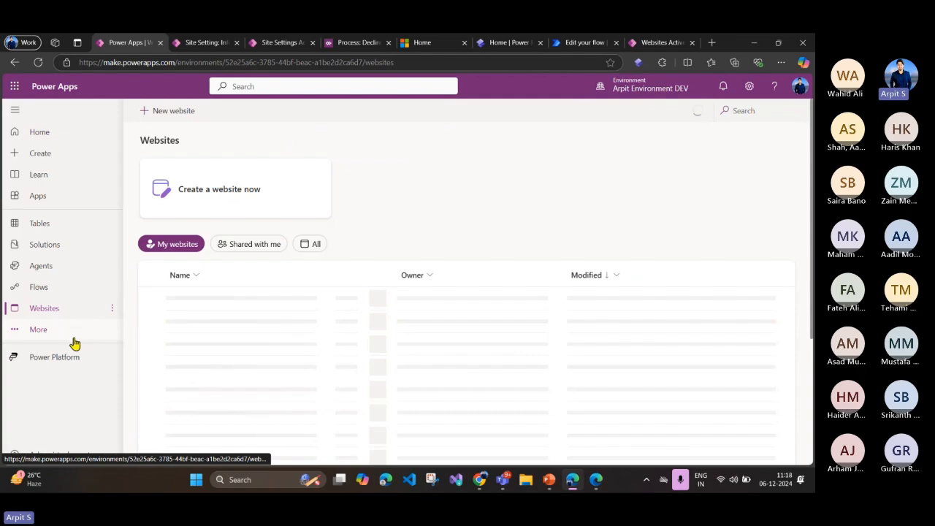
left_click(39, 334)
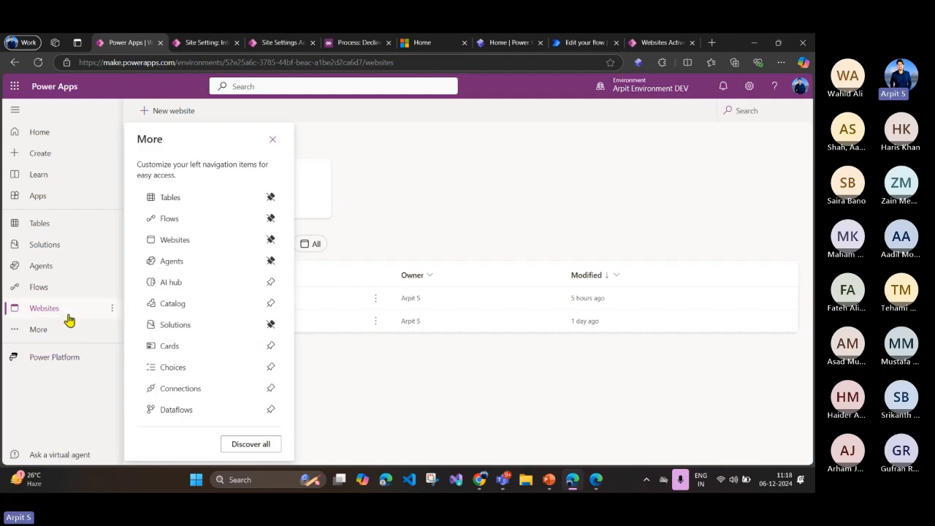
left_click(363, 416)
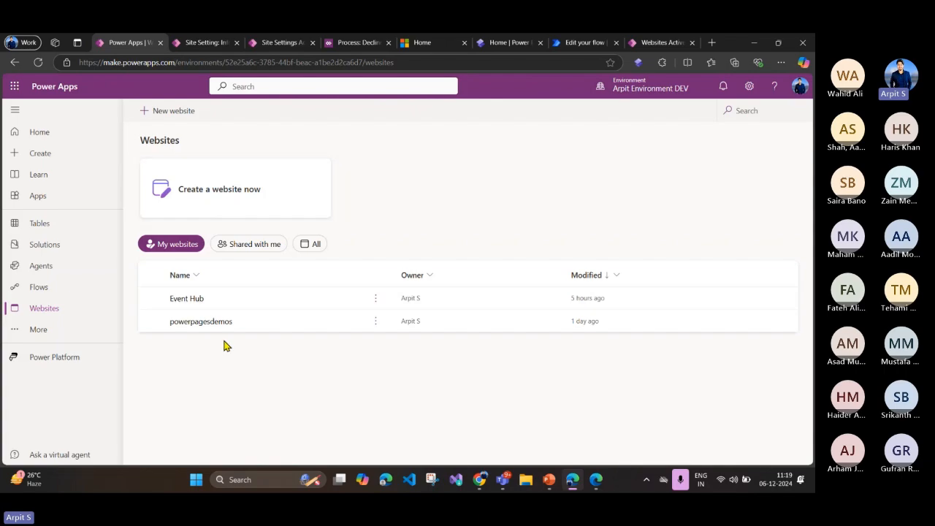
left_click(155, 325)
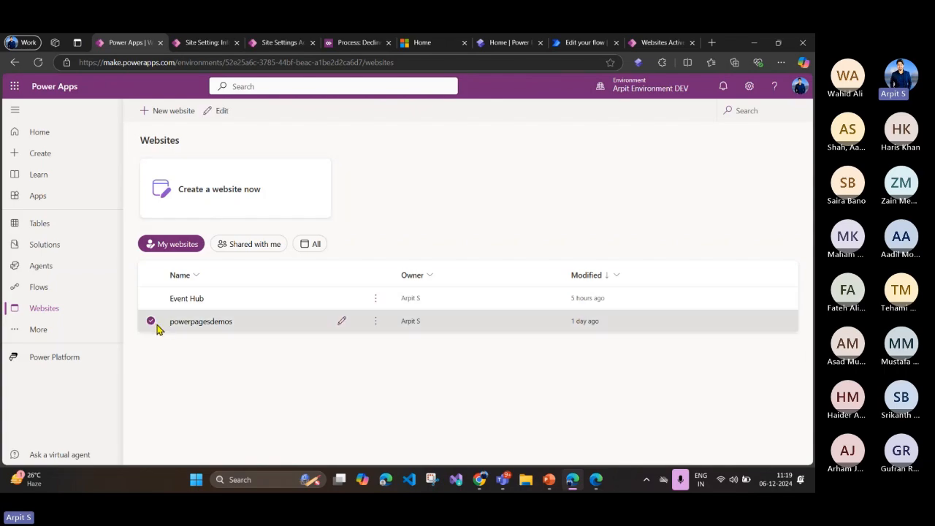
left_click(340, 323)
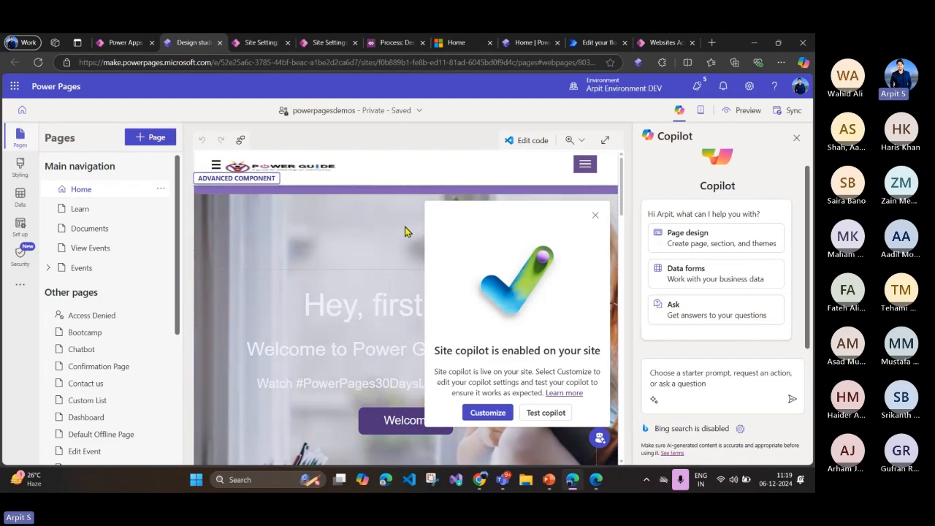
Step: Open the site's identity providers in the security settings and review the list of available providers
left_click(29, 262)
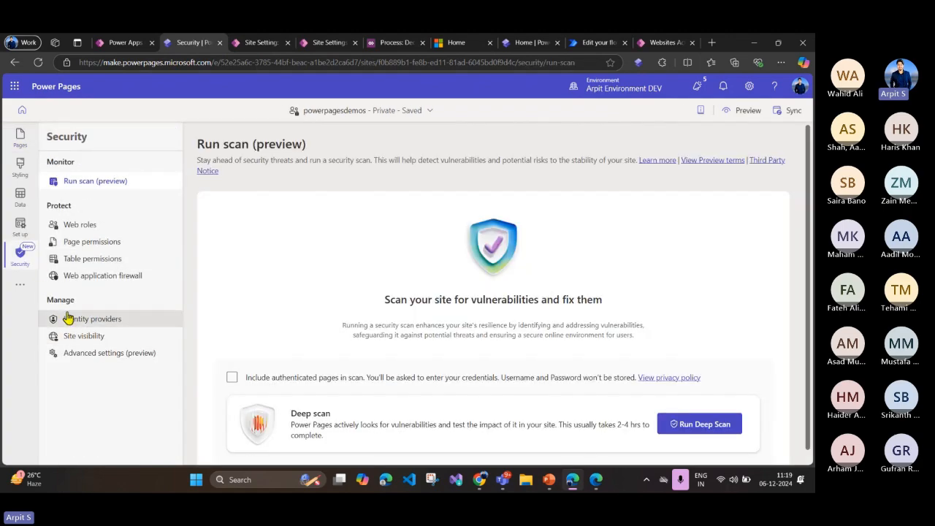
left_click(82, 326)
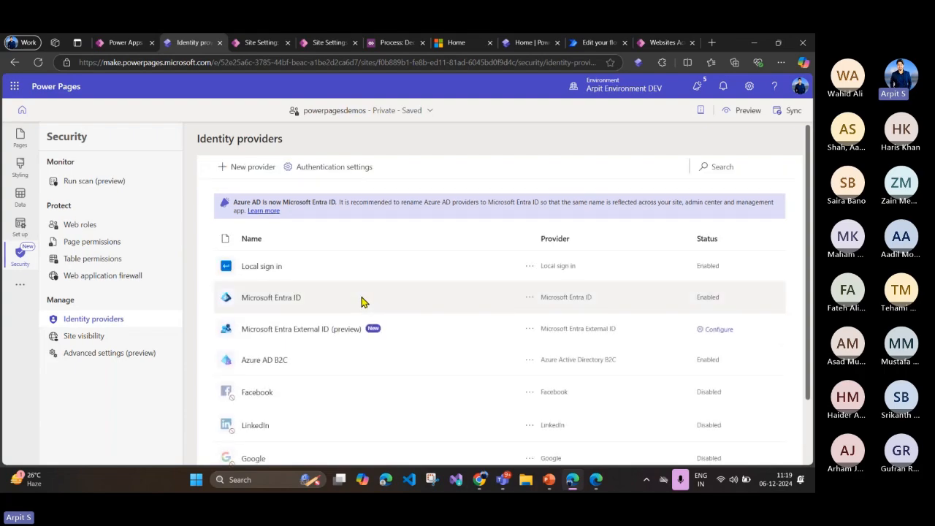
scroll(356, 292, "down", 1)
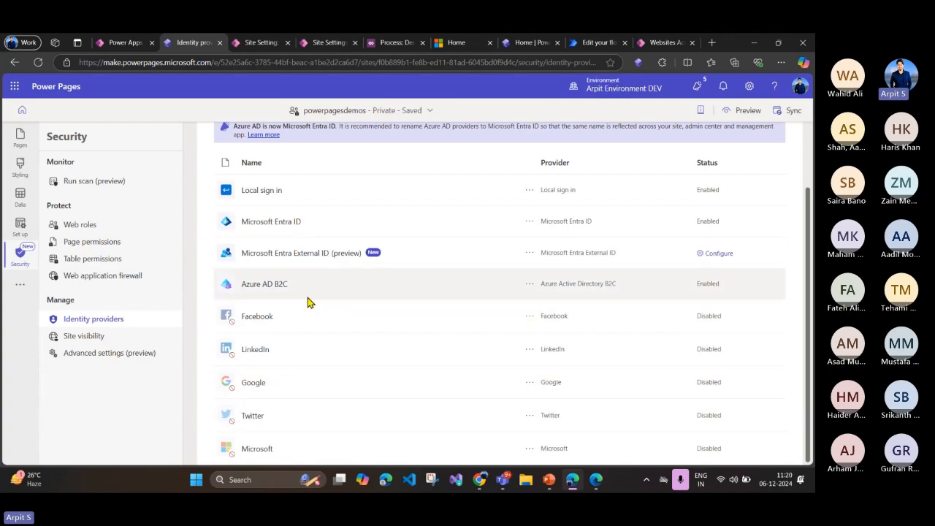
scroll(307, 303, "up", 1)
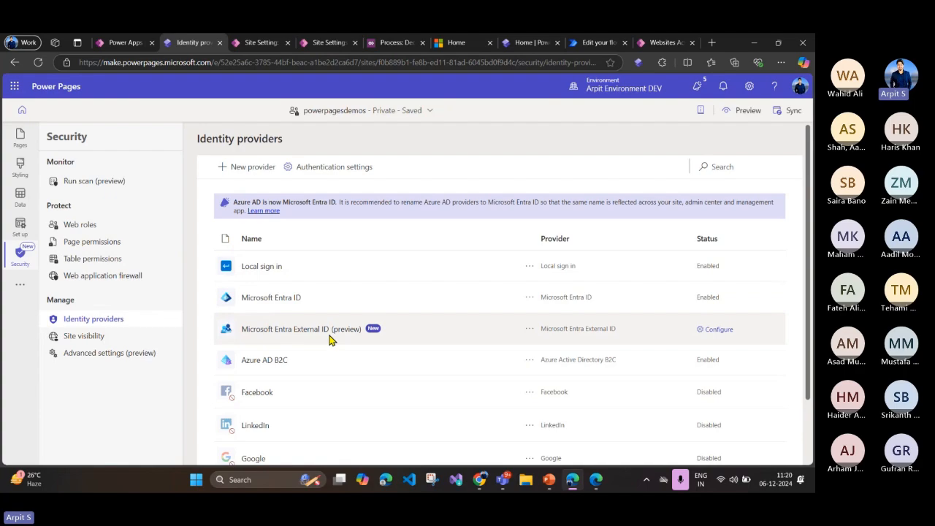
scroll(326, 331, "down", 1)
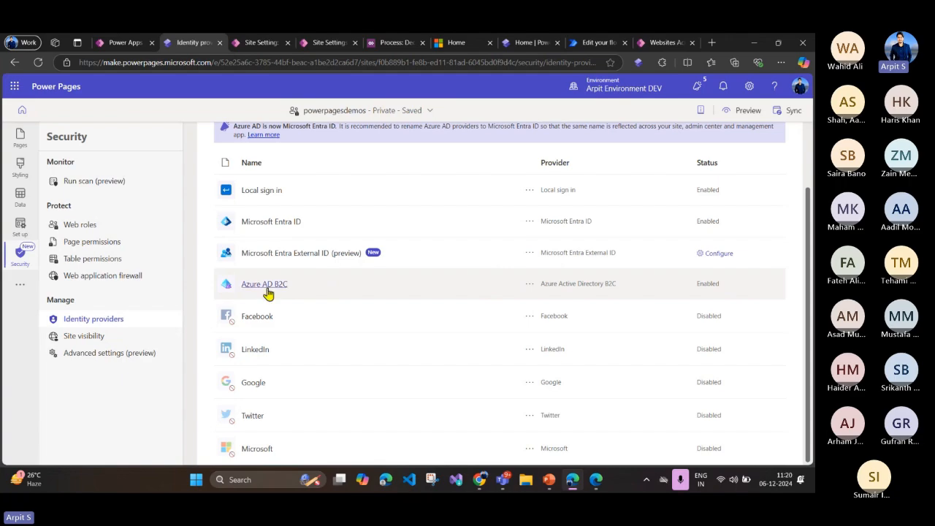
scroll(282, 292, "up", 1)
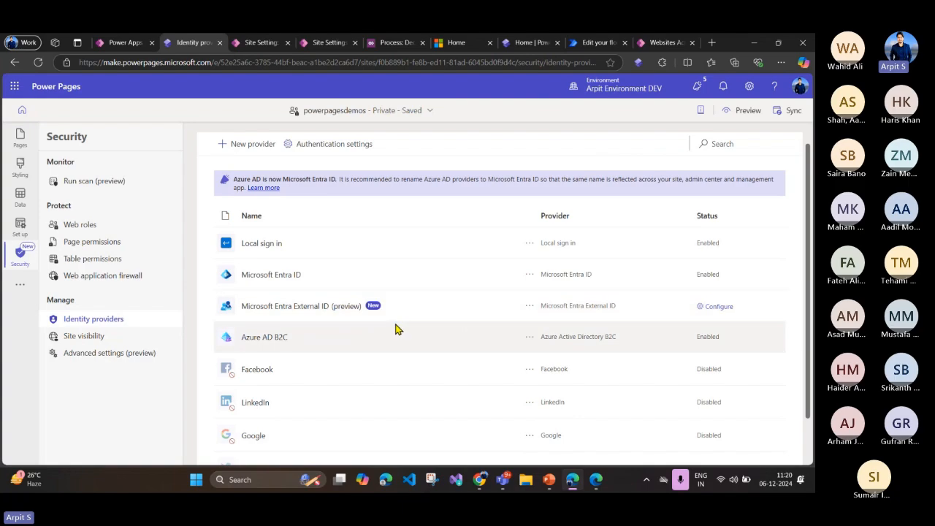
Step: Open the Azure AD B2C provider configuration and examine its authority, client ID, redirect URI and password reset policy settings
left_click(265, 339)
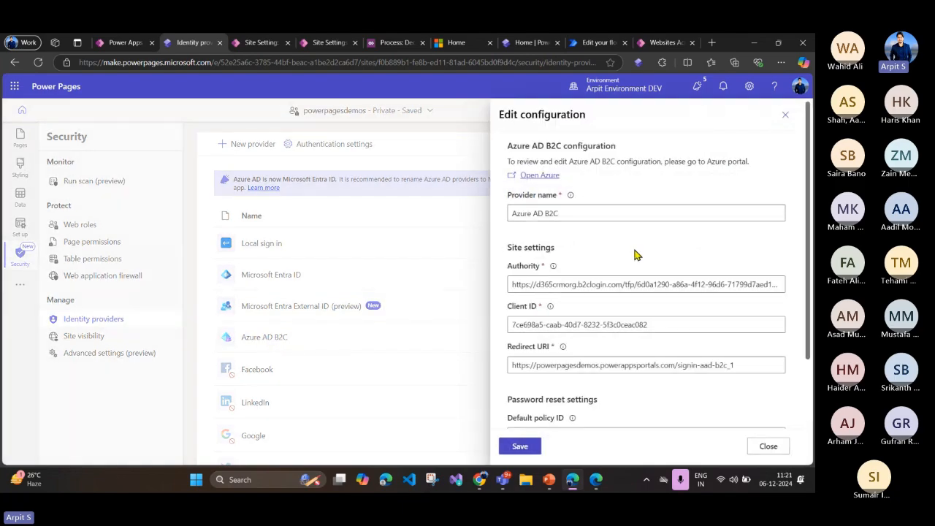
scroll(636, 255, "down", 2)
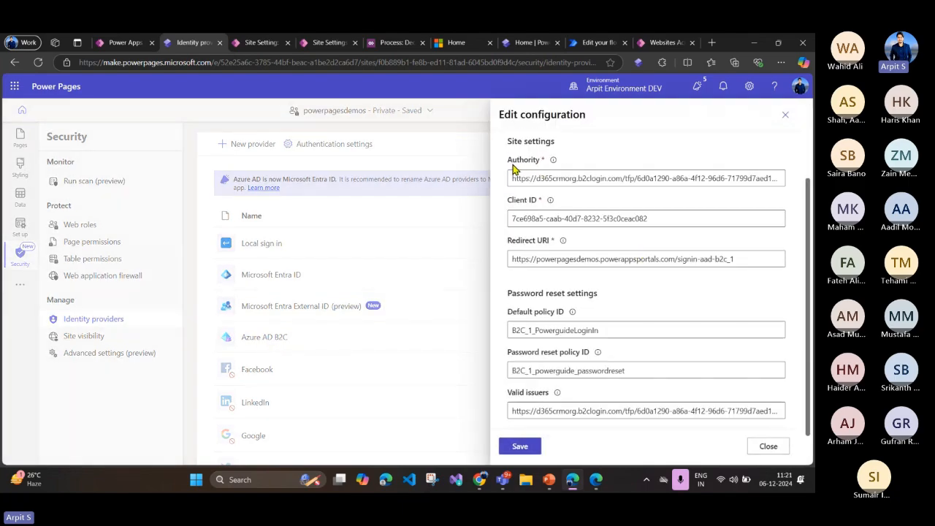
left_click_drag(509, 160, 538, 159)
left_click_drag(508, 199, 532, 208)
left_click_drag(511, 242, 554, 247)
left_click(631, 300)
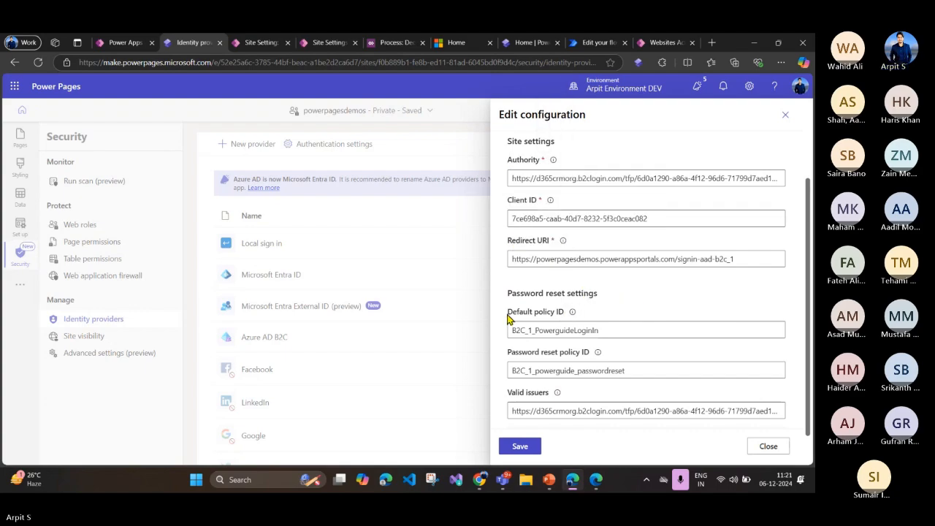
scroll(548, 293, "up", 1)
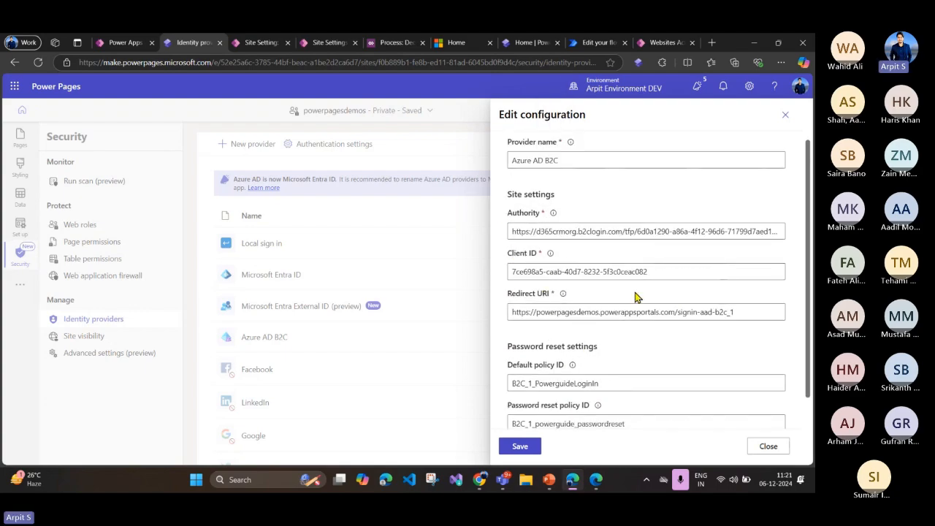
scroll(632, 292, "down", 1)
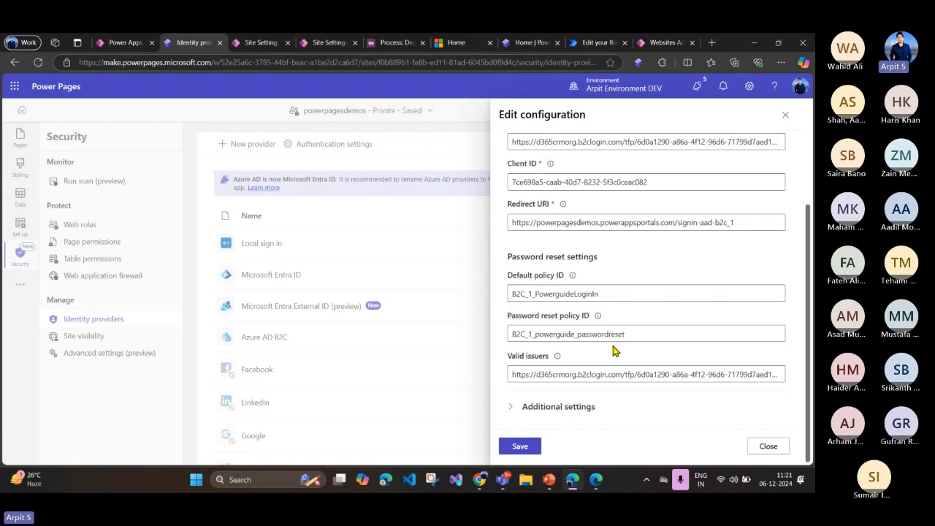
Step: Switch between the provider configuration and the Azure portal to examine the Azure AD B2C user flows page
key("alt+Tab")
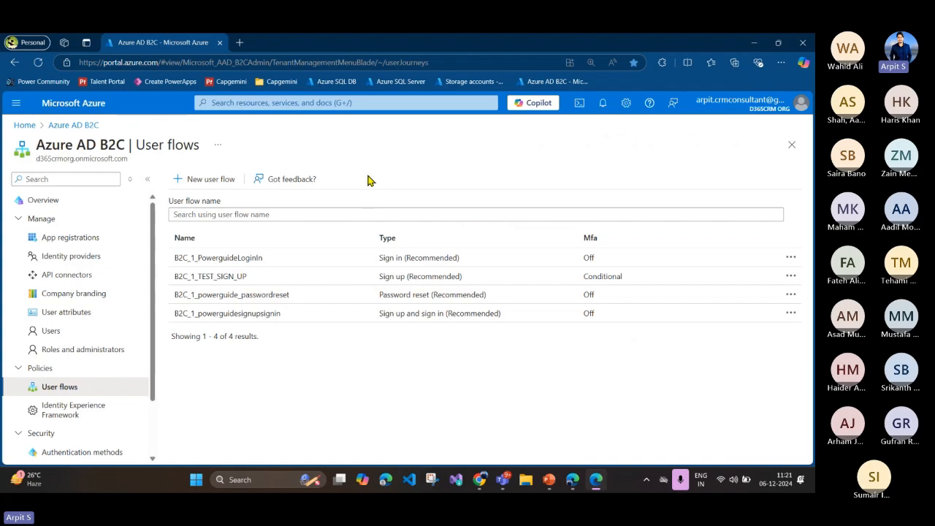
left_click(595, 479)
scroll(591, 212, "up", 5)
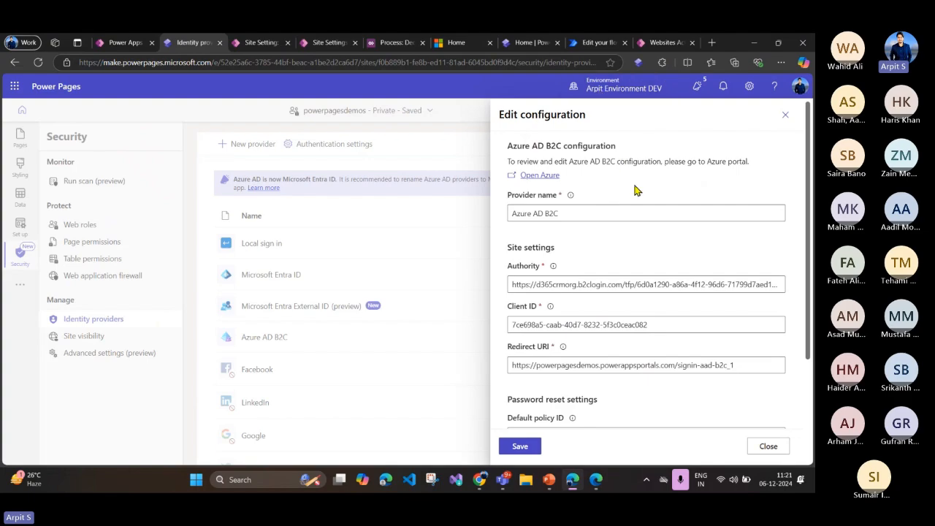
key("alt+Tab")
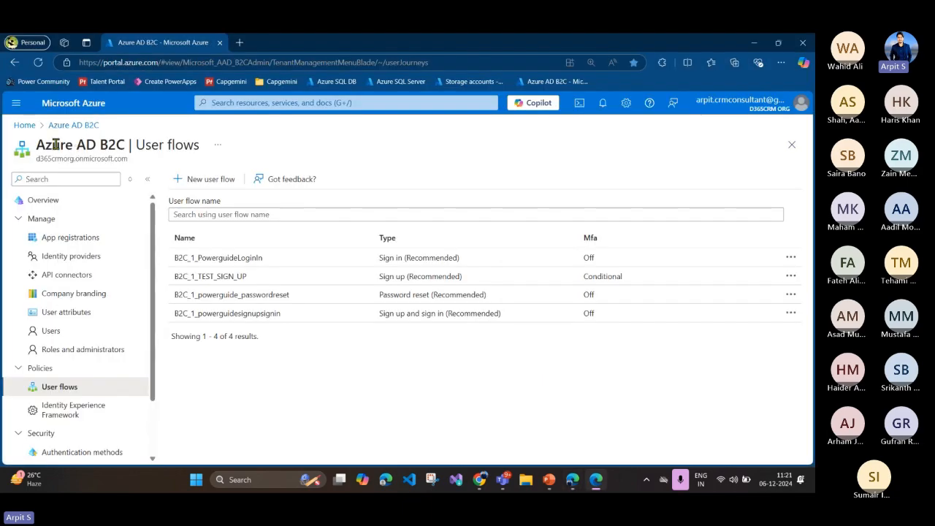
left_click_drag(37, 145, 125, 145)
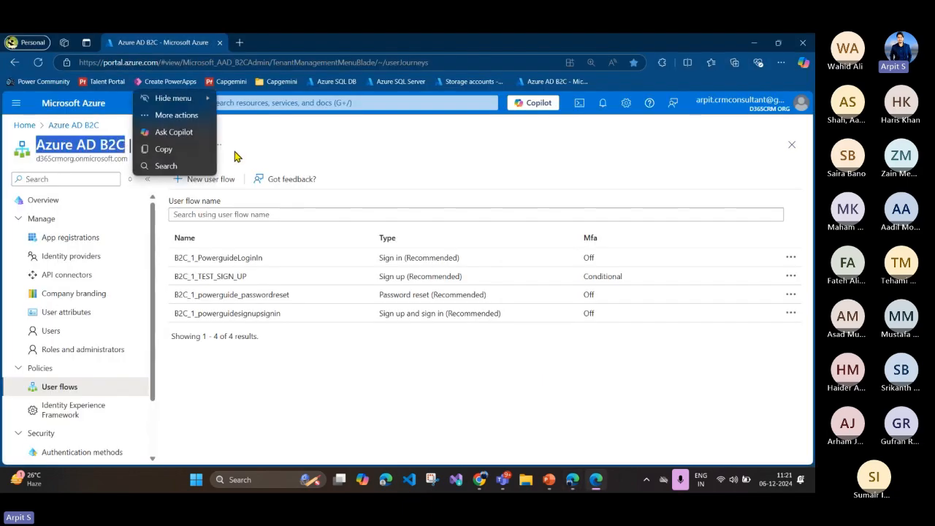
left_click(50, 144)
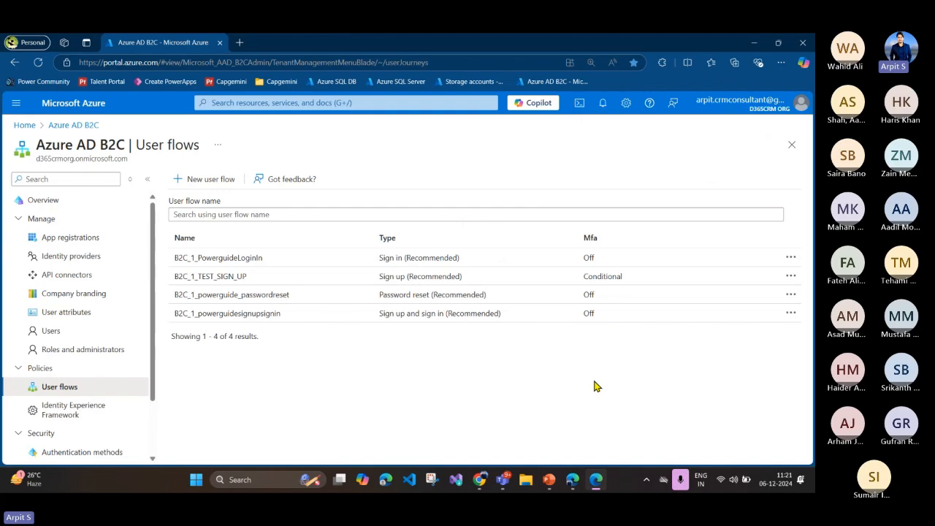
Step: Switch back to Power Pages and review all fields of the Azure AD B2C configuration again
left_click(597, 479)
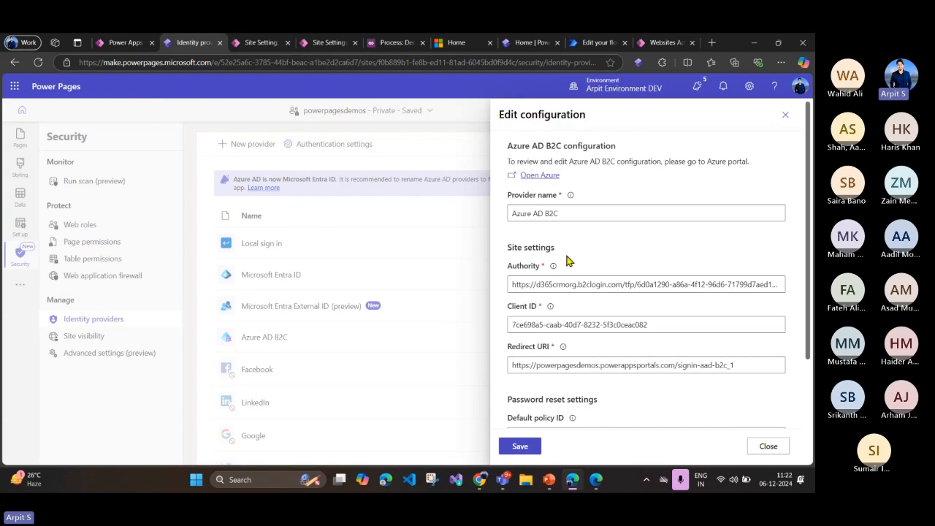
scroll(563, 278, "down", 2)
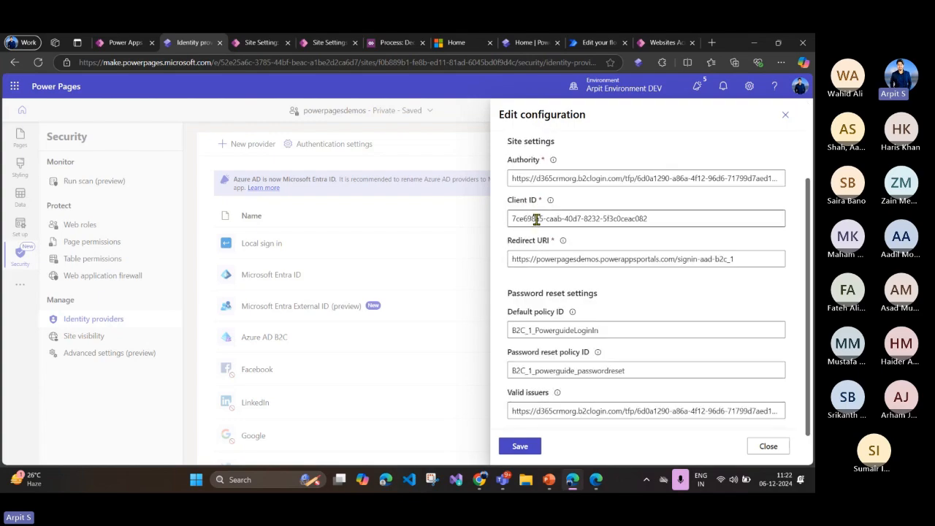
scroll(599, 336, "down", 1)
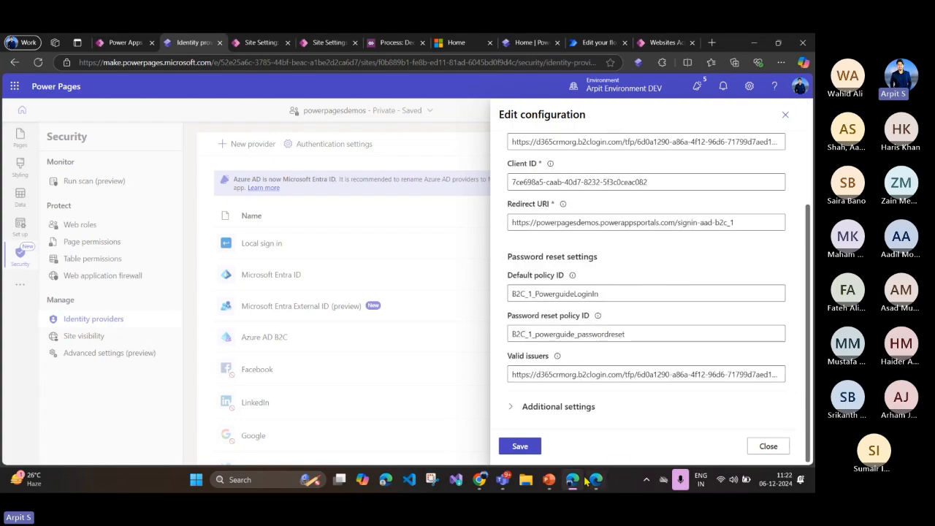
scroll(575, 181, "up", 2)
scroll(575, 181, "up", 2)
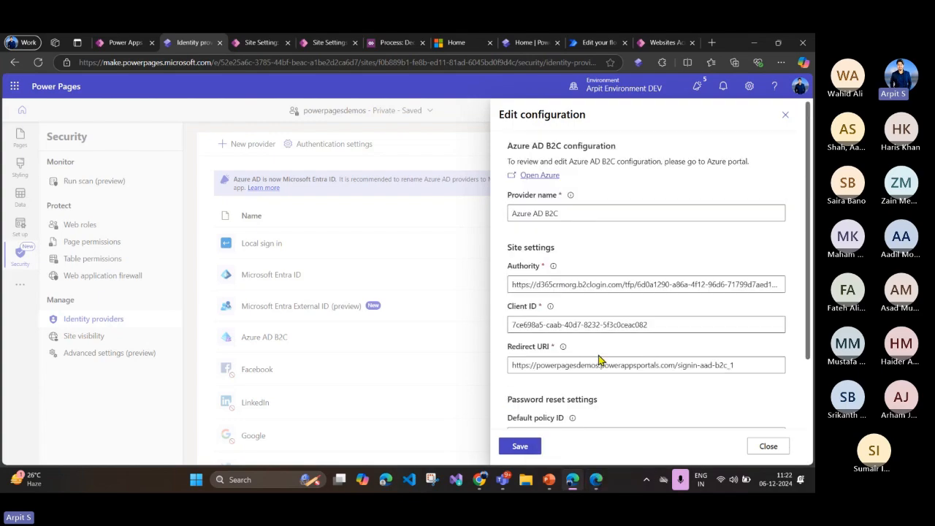
Step: Switch to the Azure portal, view the types offered for a new user flow, and return to the user flows list
key("alt+Tab")
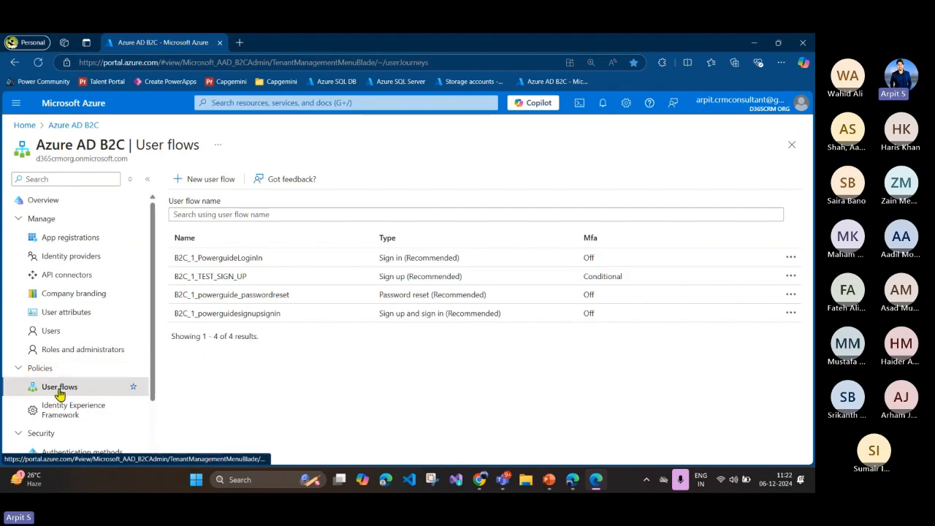
left_click(210, 186)
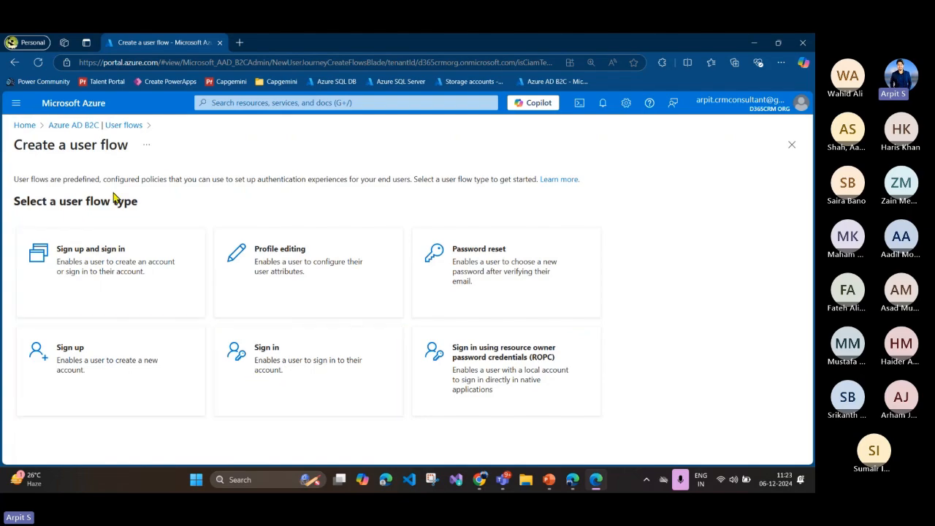
left_click(106, 126)
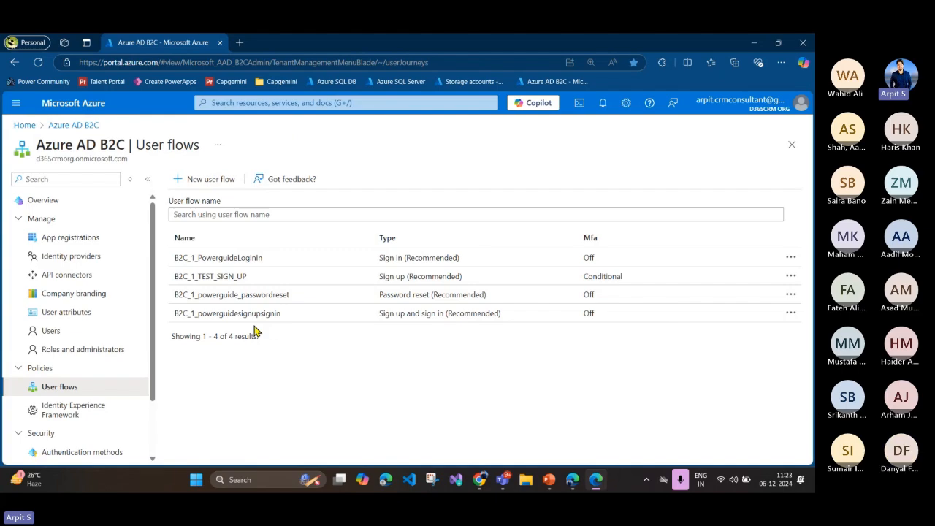
Step: View the overview and type of the B2C_1_PowerguideLoginIn user flow, then return to the user flows list
left_click(208, 259)
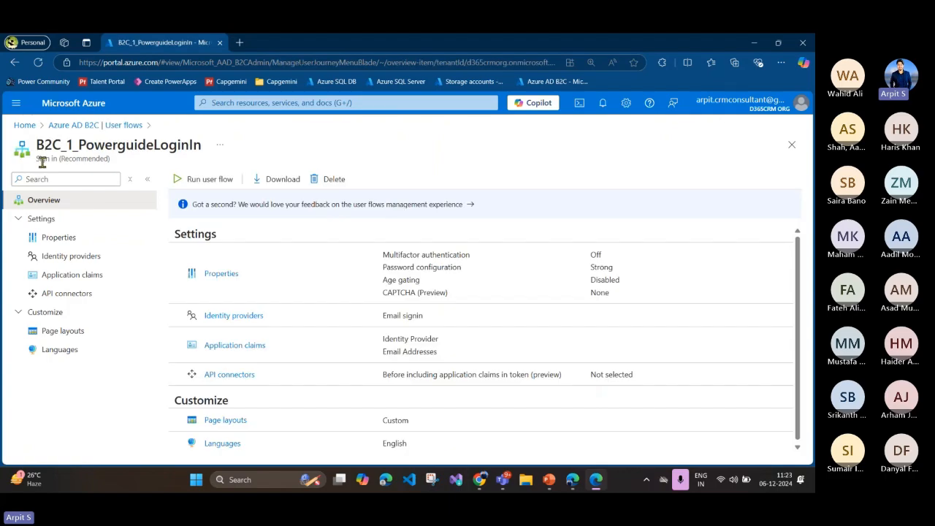
left_click_drag(42, 162, 94, 162)
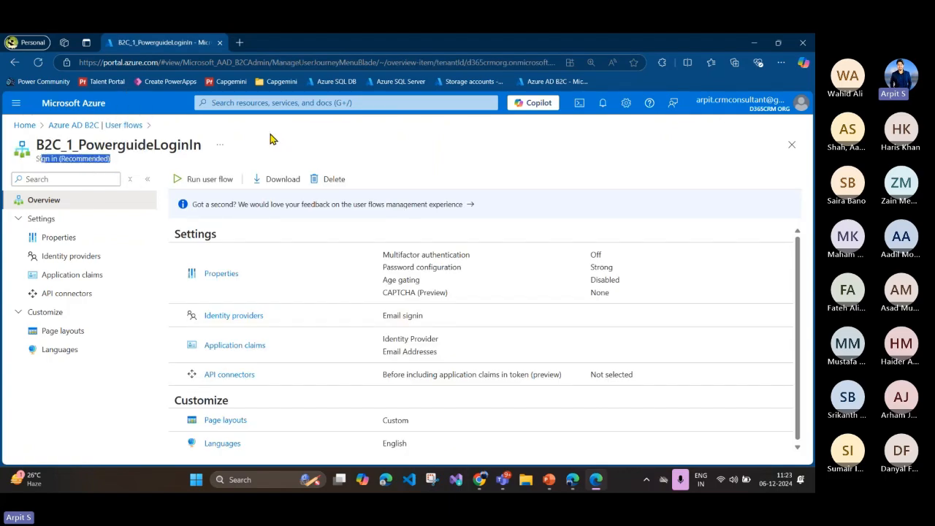
left_click(124, 126)
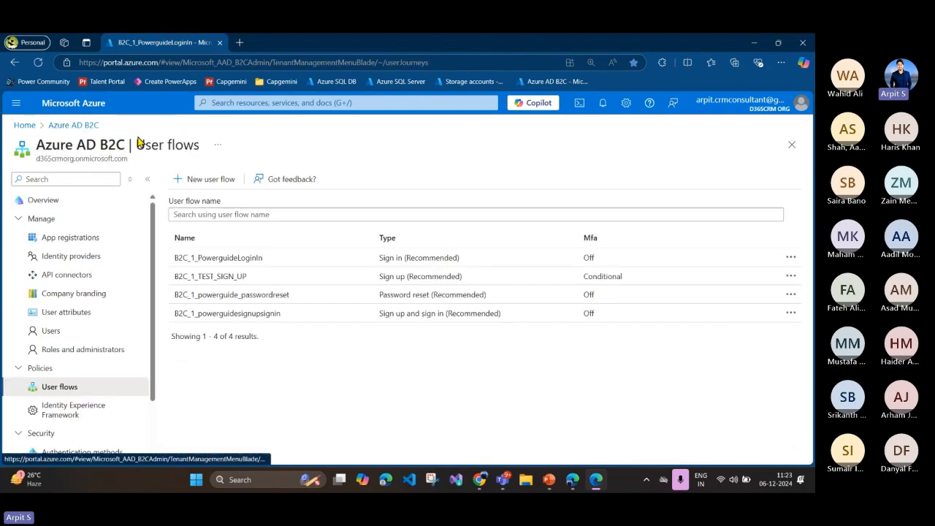
Step: Check the new user flow types once more, then reopen the B2C_1_PowerguideLoginIn user flow from the list
left_click(220, 181)
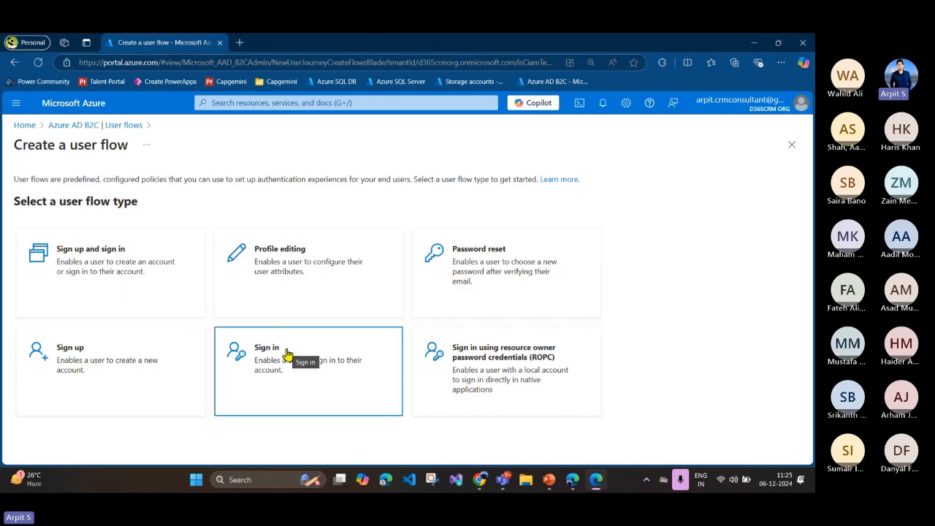
left_click(76, 128)
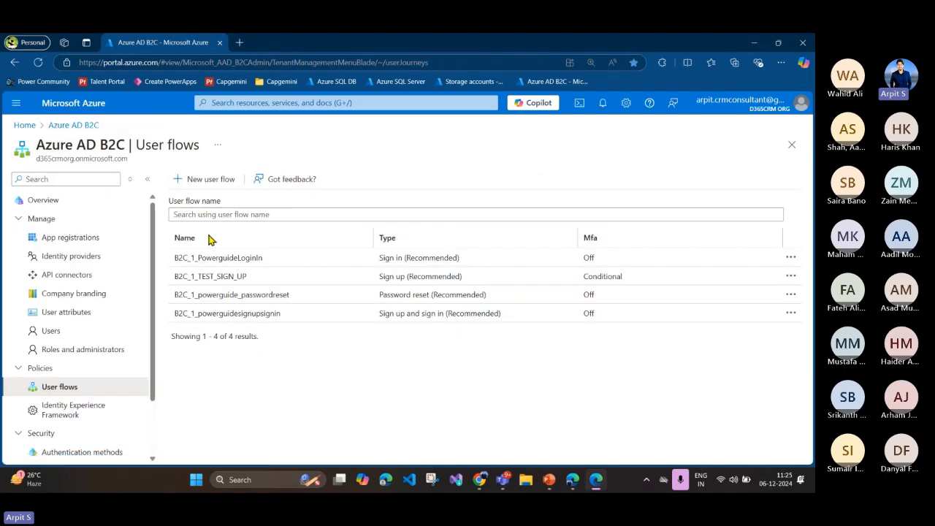
left_click(225, 257)
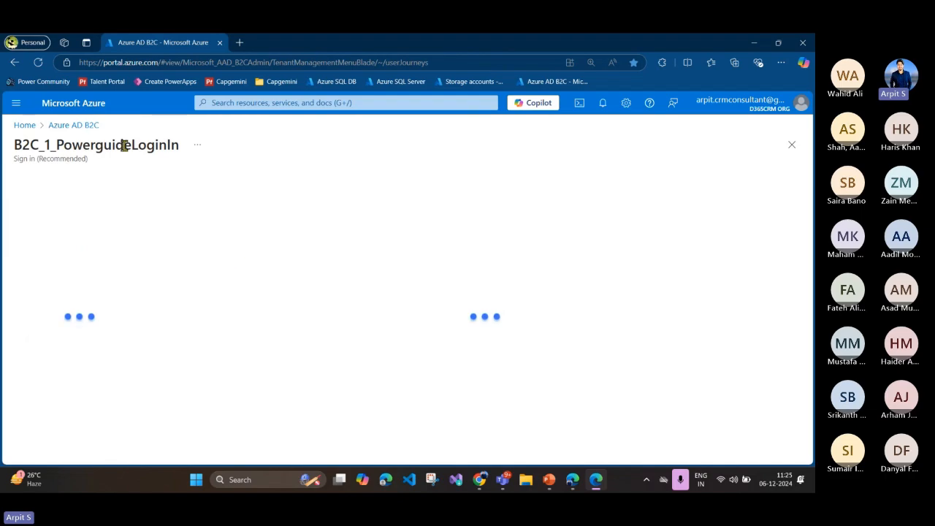
Step: View the B2C_1_PowerguideLoginIn user flow's properties and check the issuer (iss) claim options in its token compatibility settings
left_click_drag(124, 145, 158, 146)
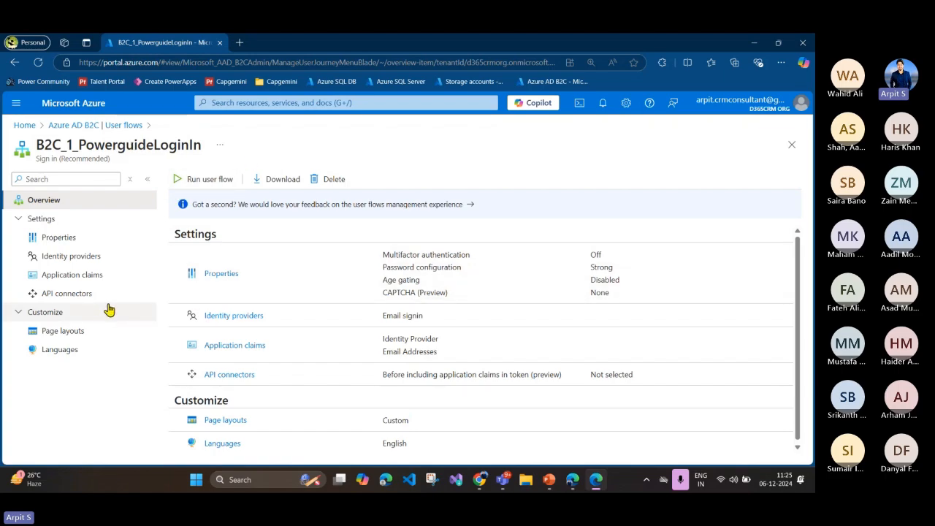
left_click(59, 240)
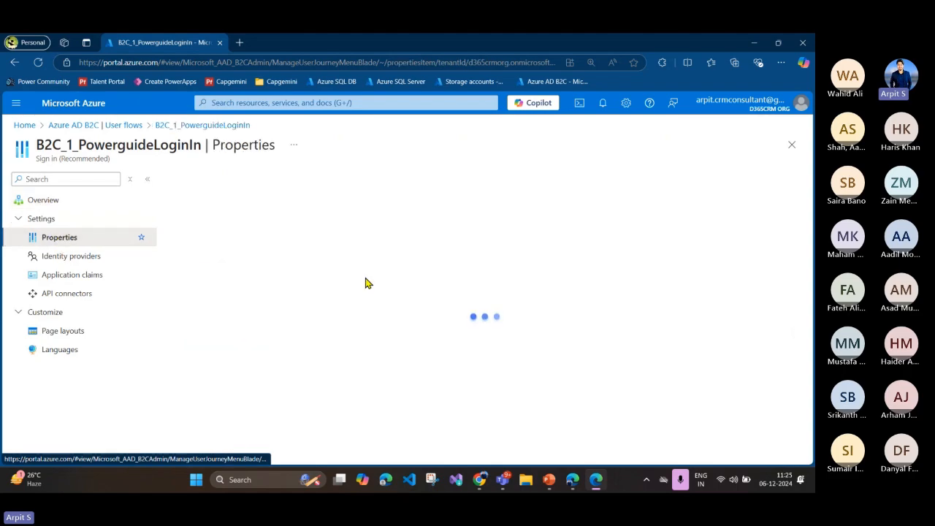
scroll(366, 283, "down", 10)
scroll(366, 283, "down", 3)
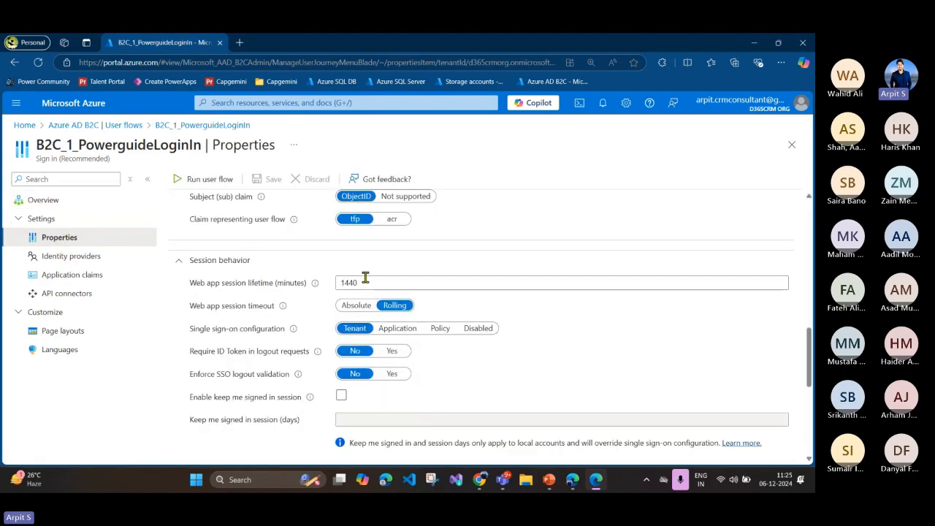
scroll(366, 278, "up", 2)
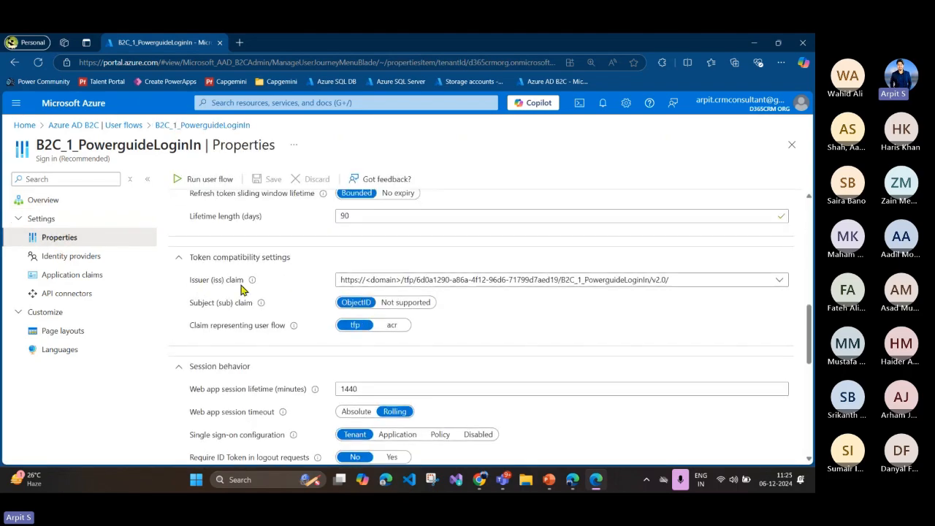
left_click(606, 286)
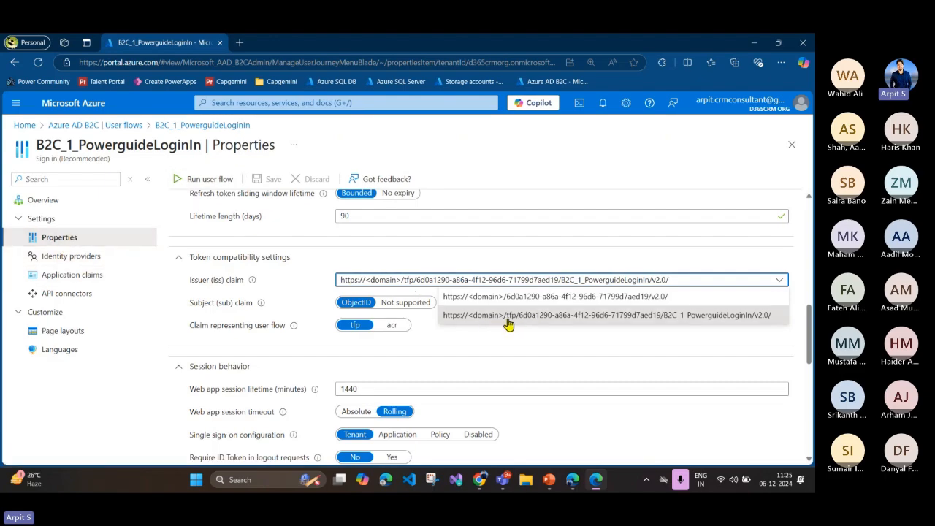
left_click(478, 342)
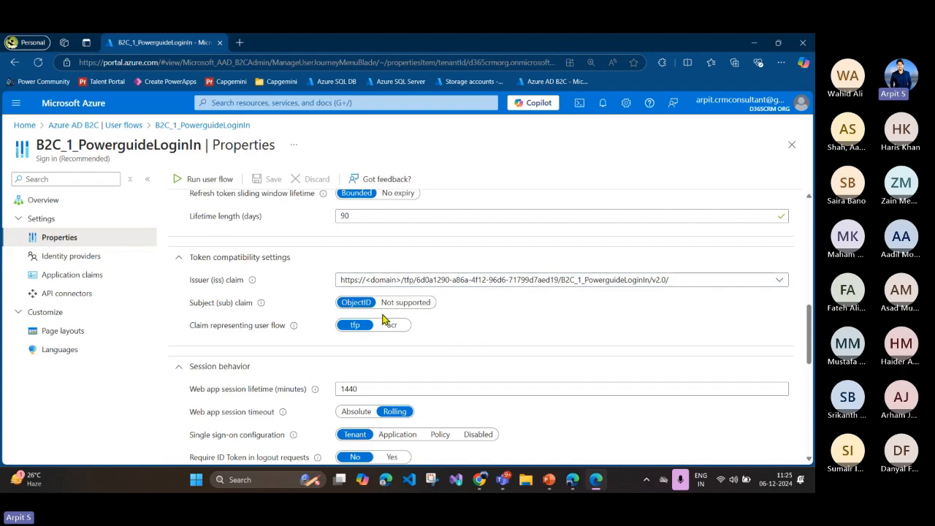
Step: Review the user flow's password configuration, CAPTCHA, session behavior, token lifetime, conditional access and multifactor authentication properties
scroll(456, 329, "down", 5)
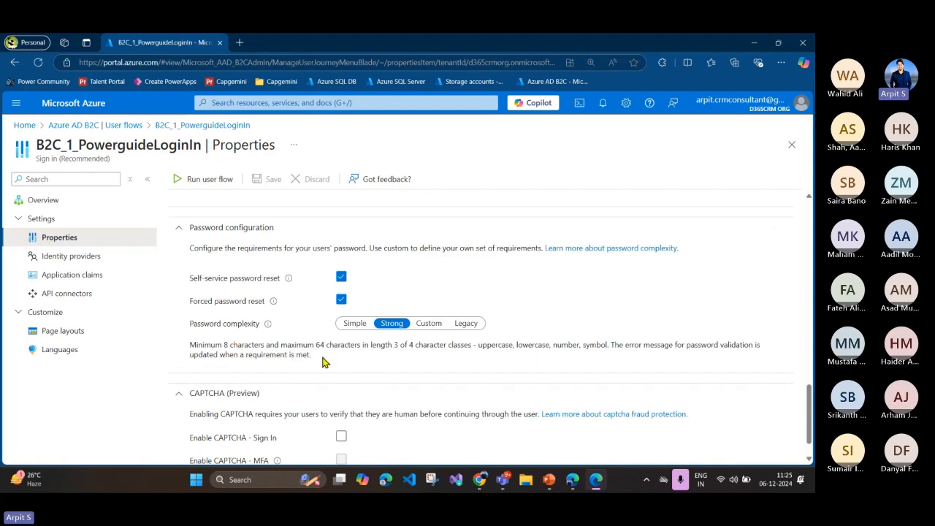
scroll(293, 292, "down", 1)
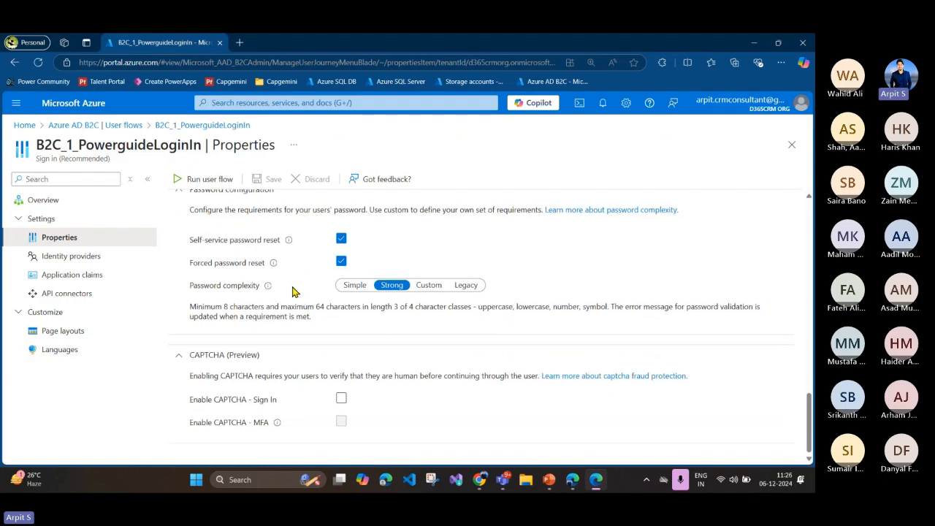
scroll(257, 399, "up", 6)
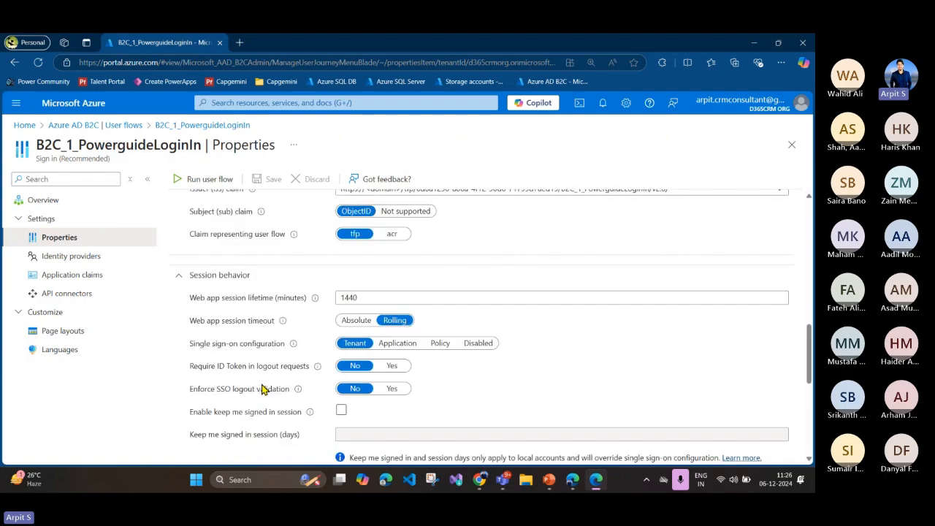
scroll(306, 296, "up", 5)
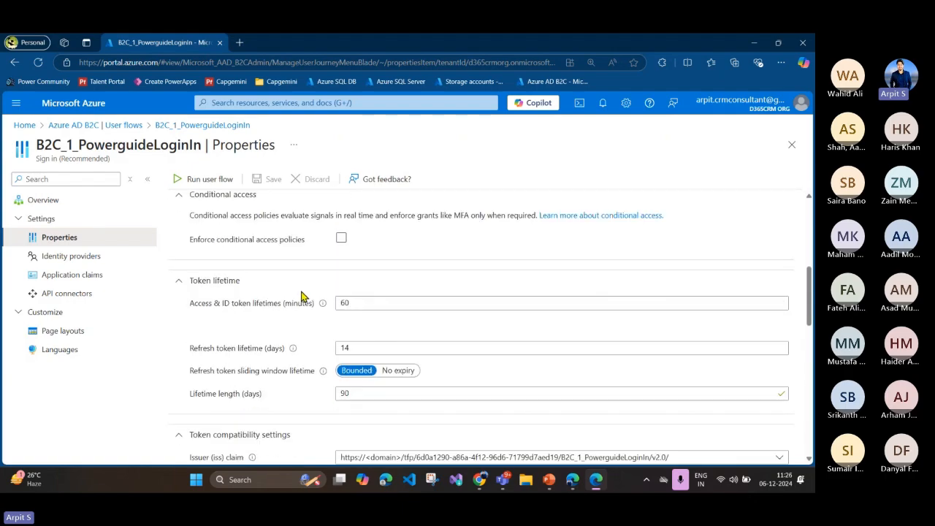
scroll(294, 313, "up", 3)
scroll(219, 299, "down", 3)
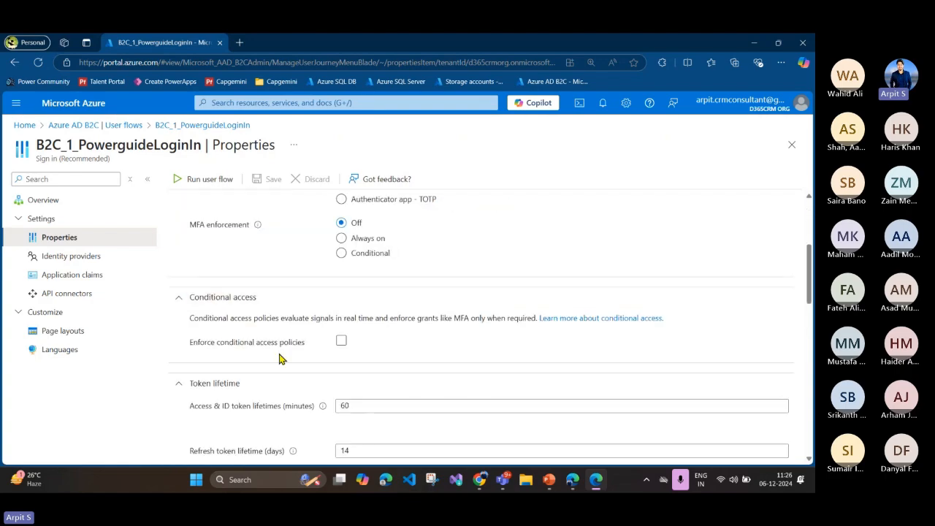
scroll(270, 351, "up", 3)
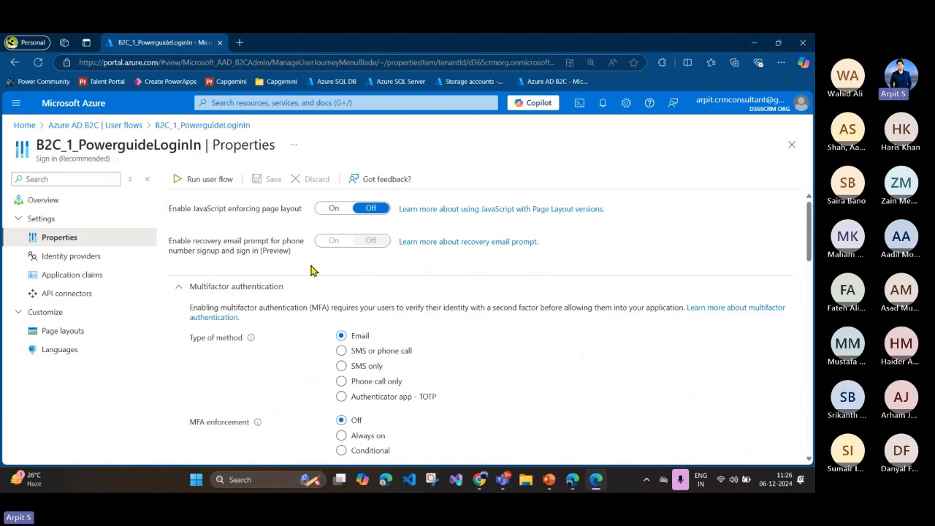
Step: Run the user flow for Power Guide B2C App, examine its customized sign-in page, and return to the run settings in the Azure portal
left_click(211, 180)
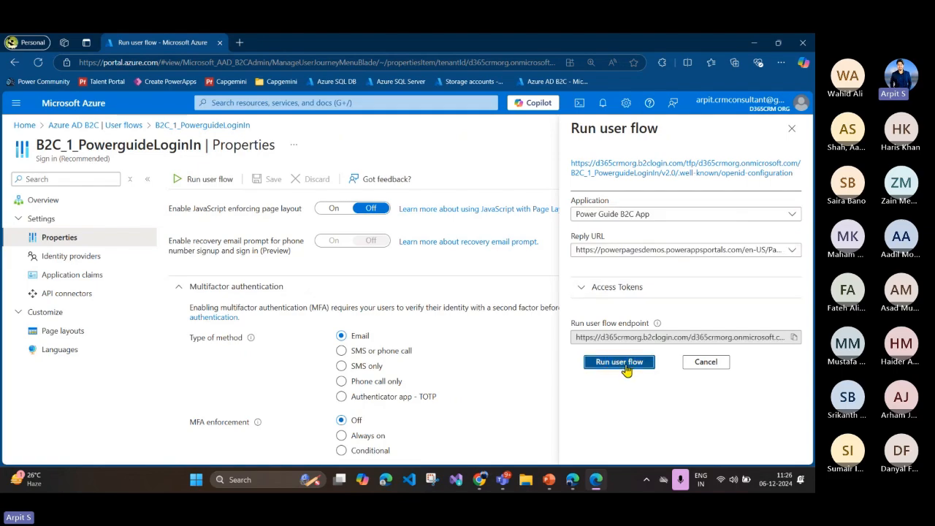
left_click(619, 364)
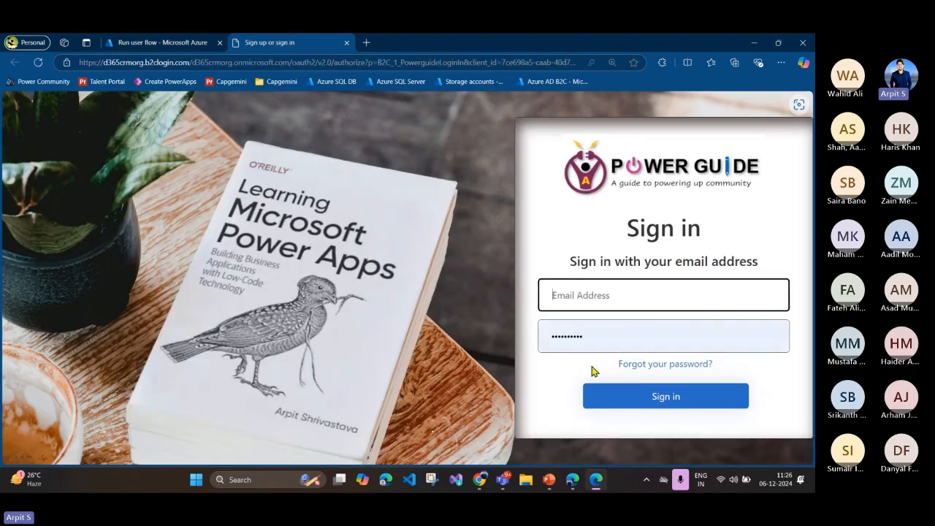
left_click(567, 243)
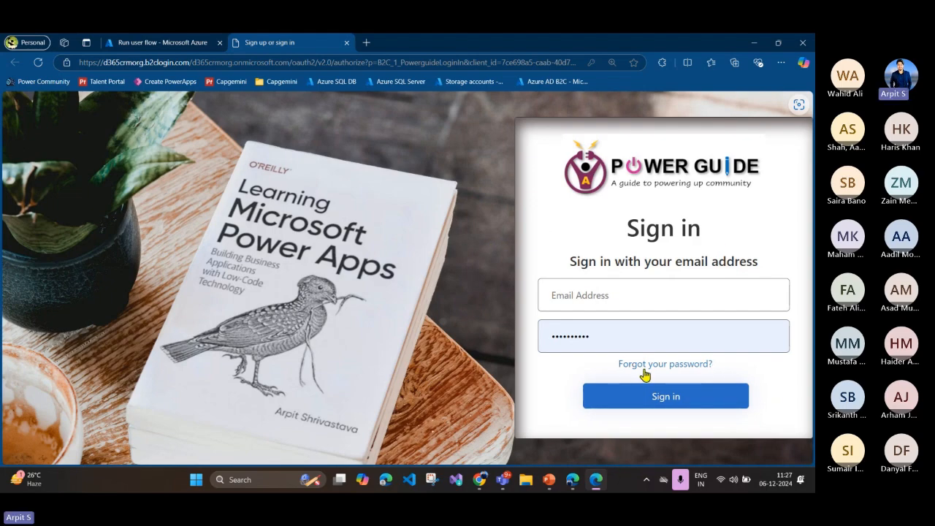
left_click(601, 286)
left_click(431, 176)
left_click(146, 43)
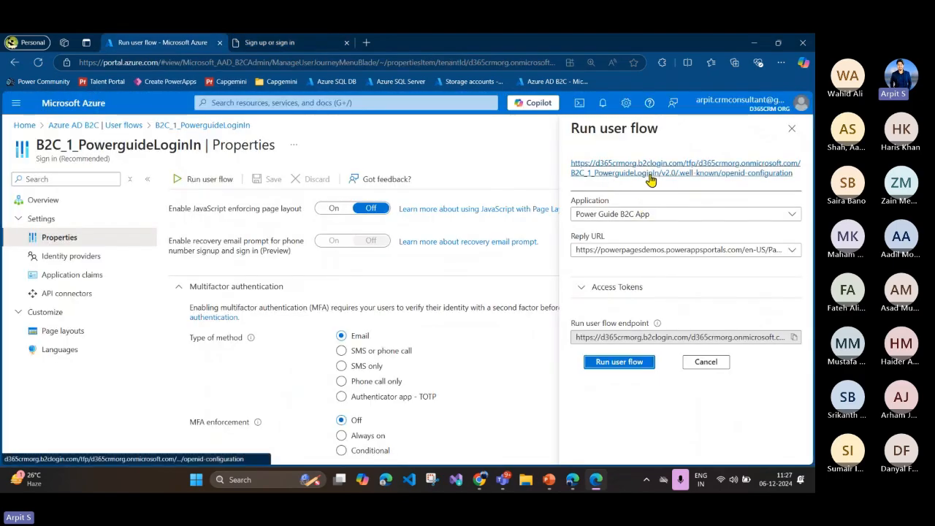
Step: Open the user flow's OpenID configuration document and compare its issuer URL with the Authority in the Power Pages Azure AD B2C configuration
left_click(640, 179)
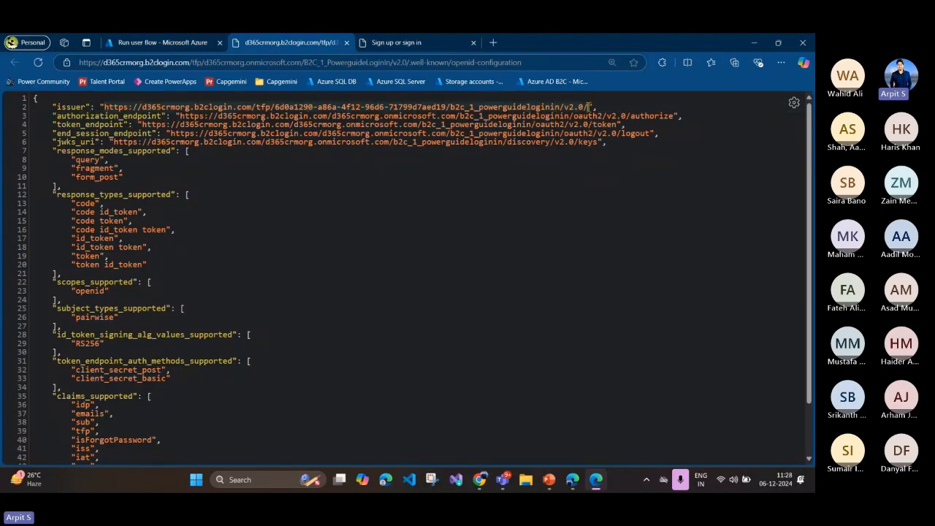
left_click(572, 479)
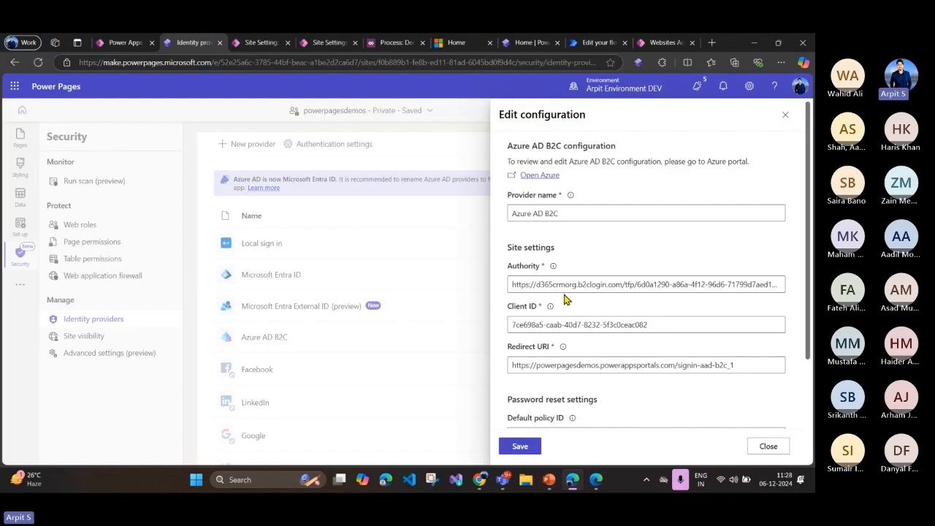
left_click(537, 284)
left_click_drag(515, 285, 784, 288)
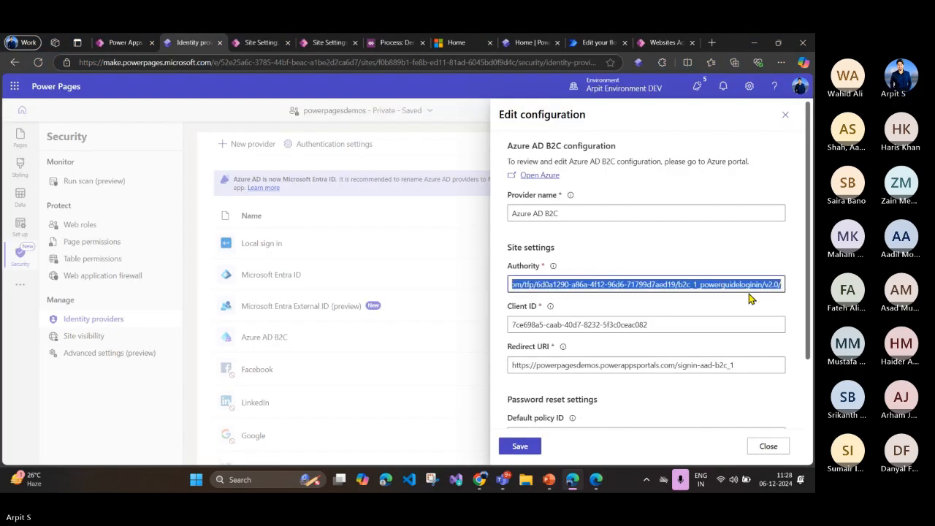
left_click(751, 298)
left_click(596, 483)
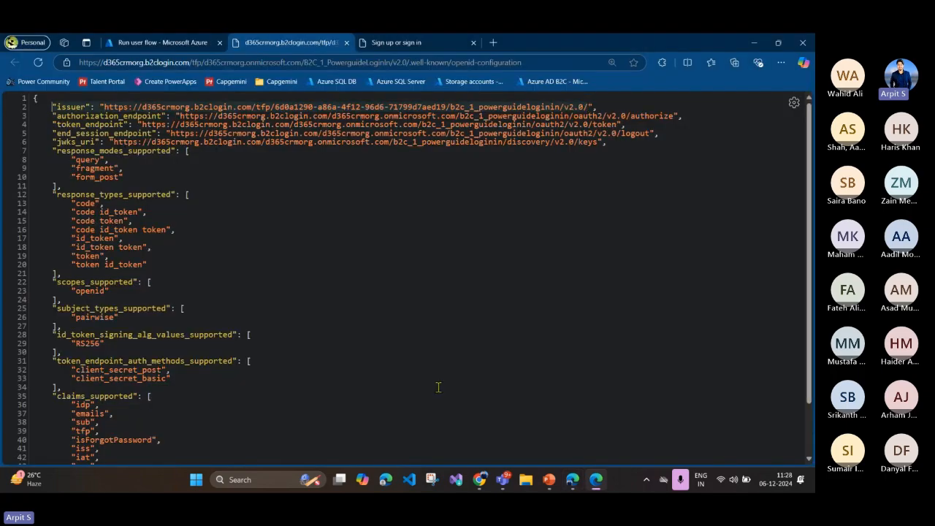
left_click(573, 479)
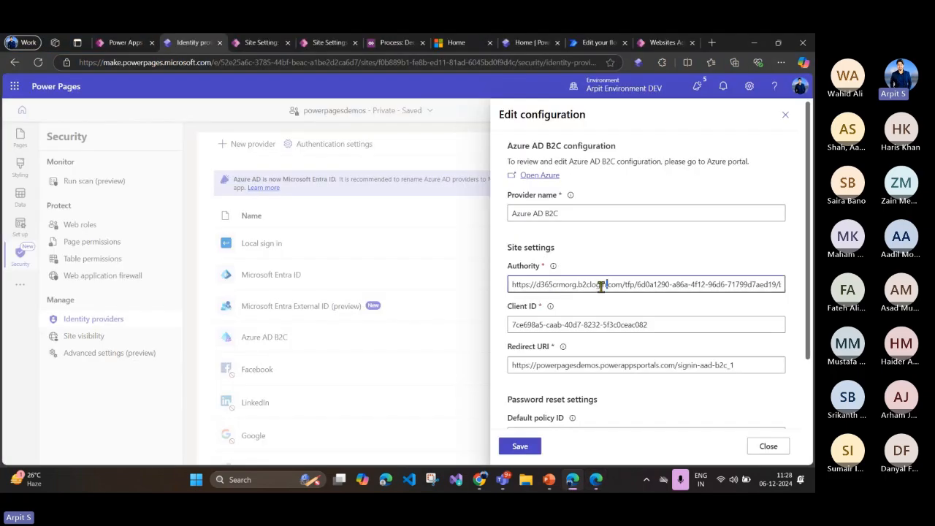
left_click_drag(607, 284, 516, 285)
scroll(582, 293, "down", 1)
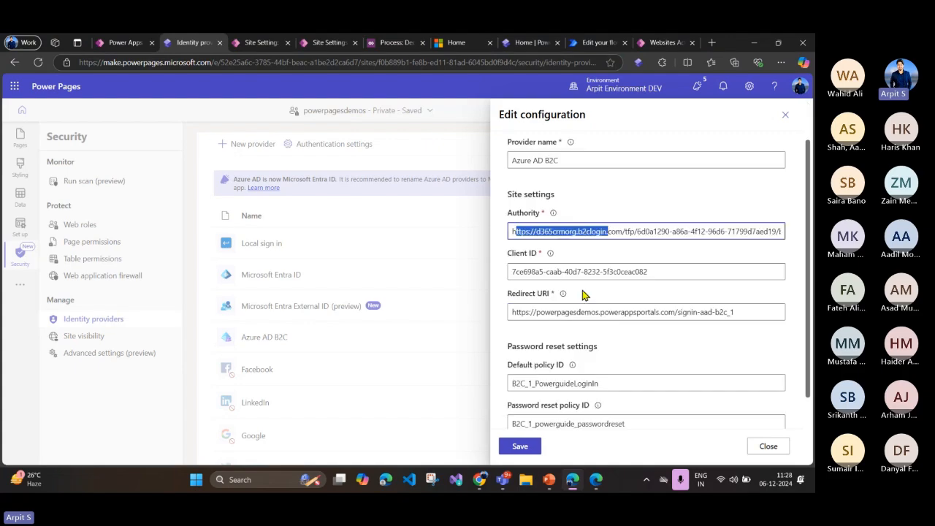
Step: Switch to the Azure portal, open PowerGuideB2CApp from the Azure AD B2C app registrations, and highlight its application (client) ID
left_click(596, 479)
left_click(179, 43)
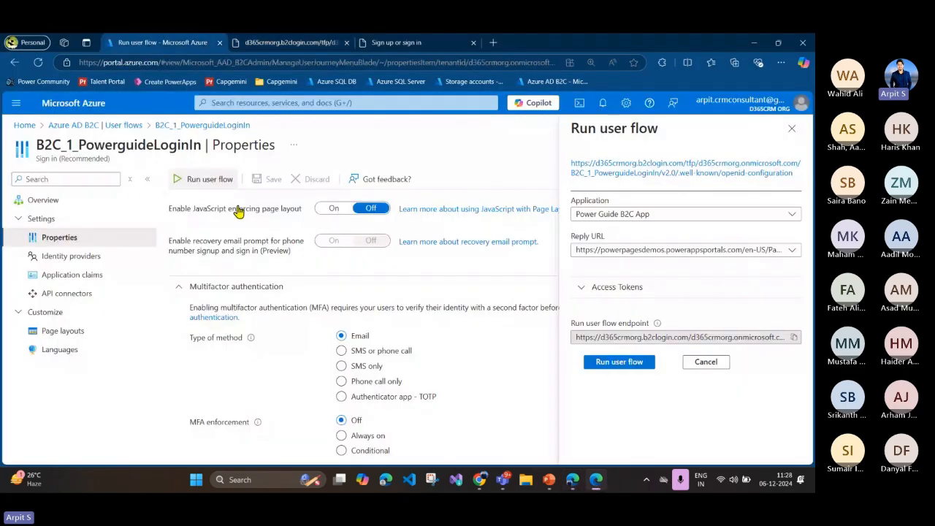
left_click(58, 125)
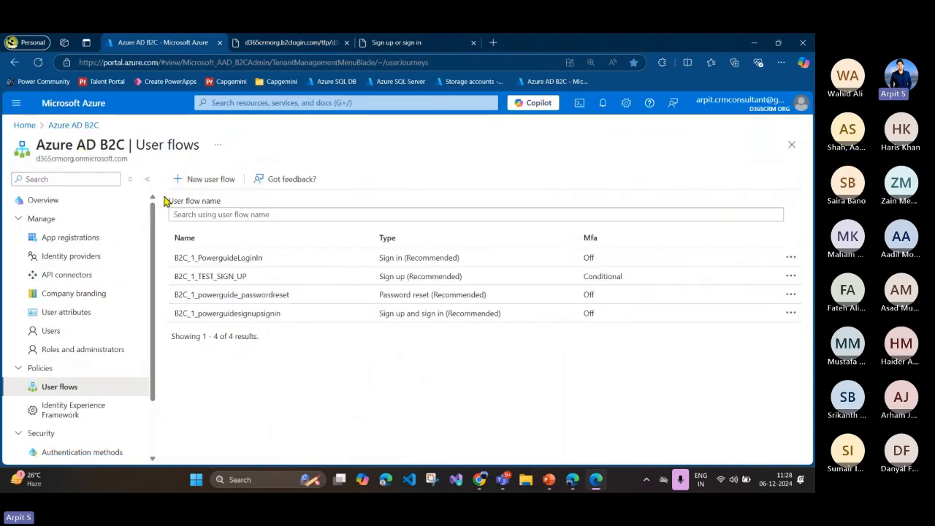
left_click(75, 241)
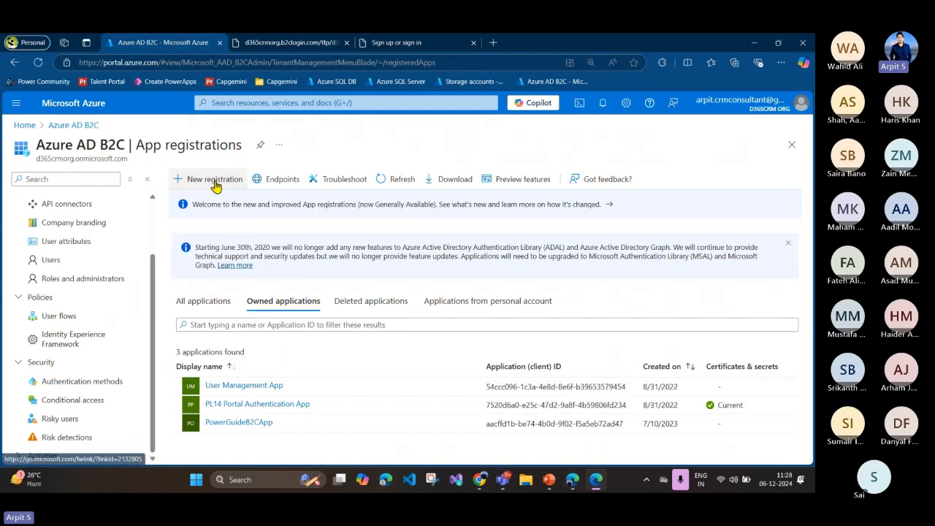
left_click(237, 424)
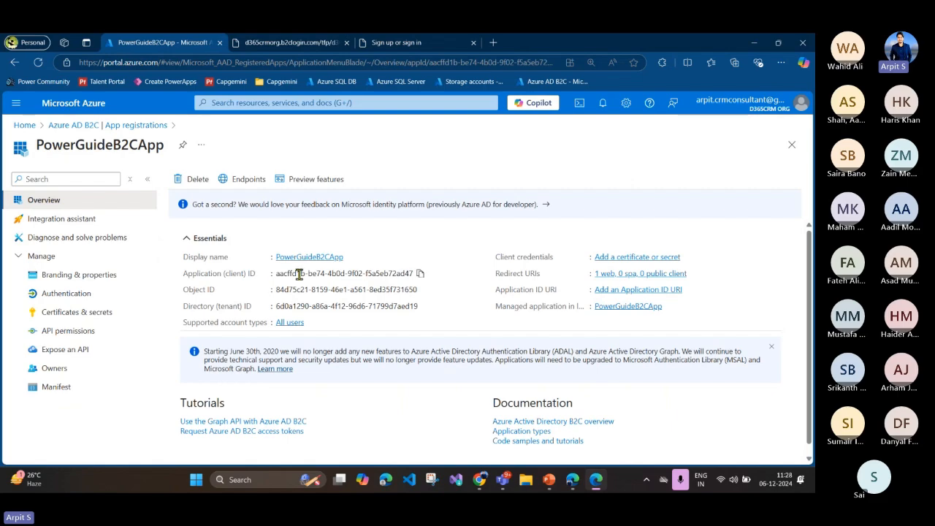
left_click_drag(278, 275, 402, 284)
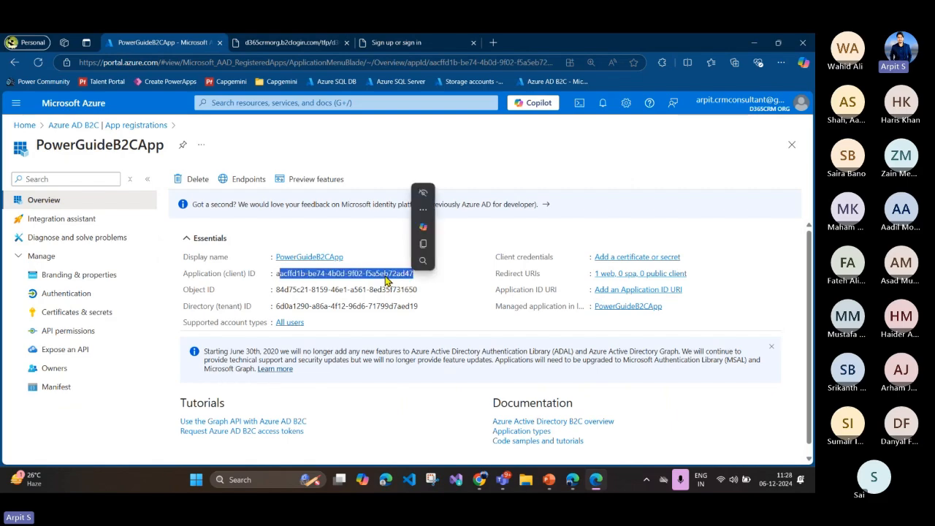
Step: Switch to Power Pages to highlight the Client ID, then return to the Azure portal and recheck PowerGuideB2CApp's application (client) ID
left_click(573, 480)
left_click_drag(516, 271, 661, 275)
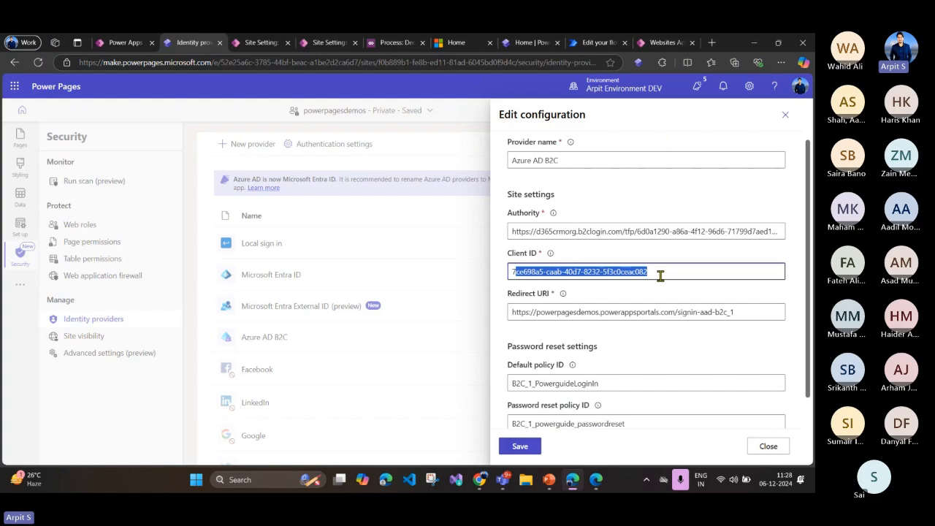
left_click(640, 291)
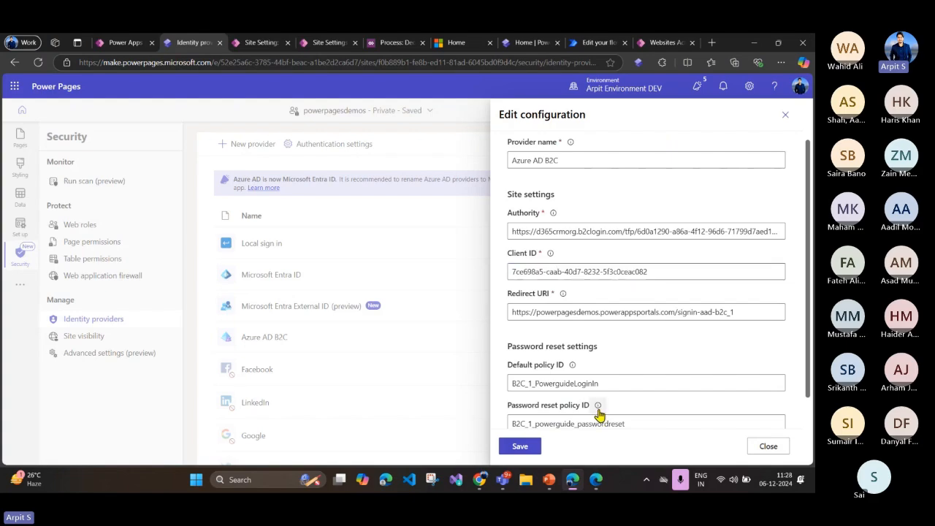
left_click(574, 483)
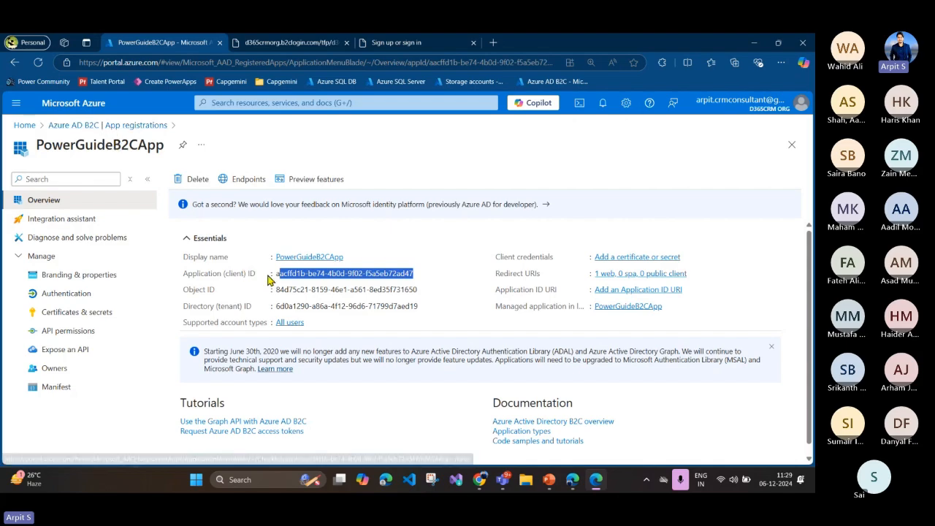
left_click_drag(271, 273, 417, 273)
left_click(466, 243)
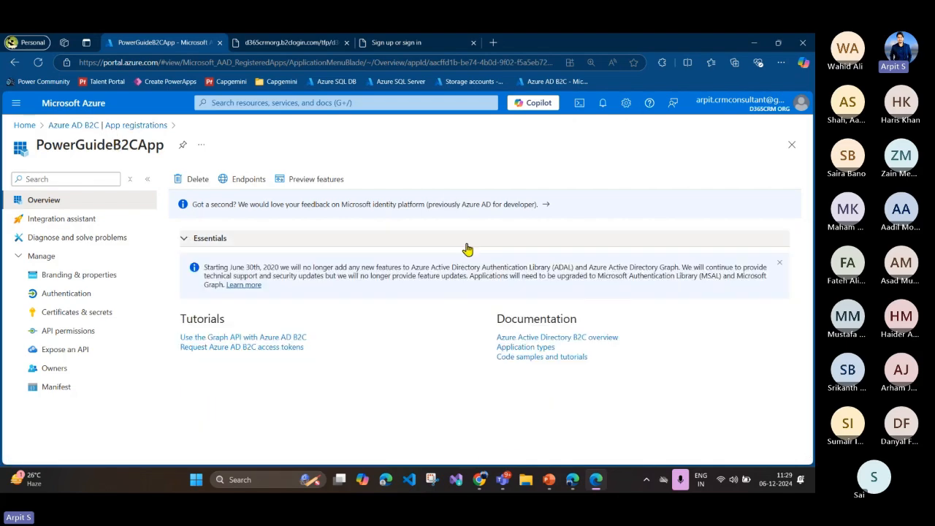
left_click(468, 250)
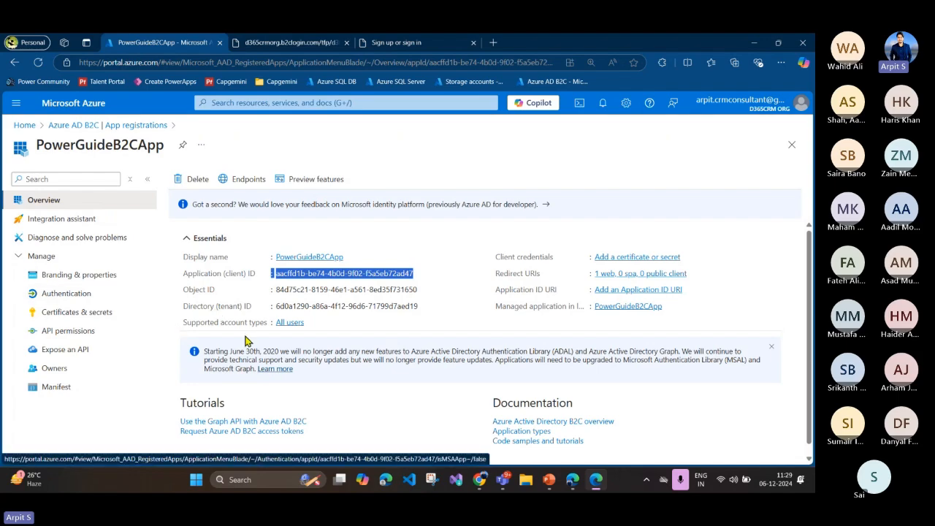
Step: Switch back to Power Pages and examine the Redirect URI of the Azure AD B2C configuration, including its signin-aad-b2c_1 part
mouse_move(574, 485)
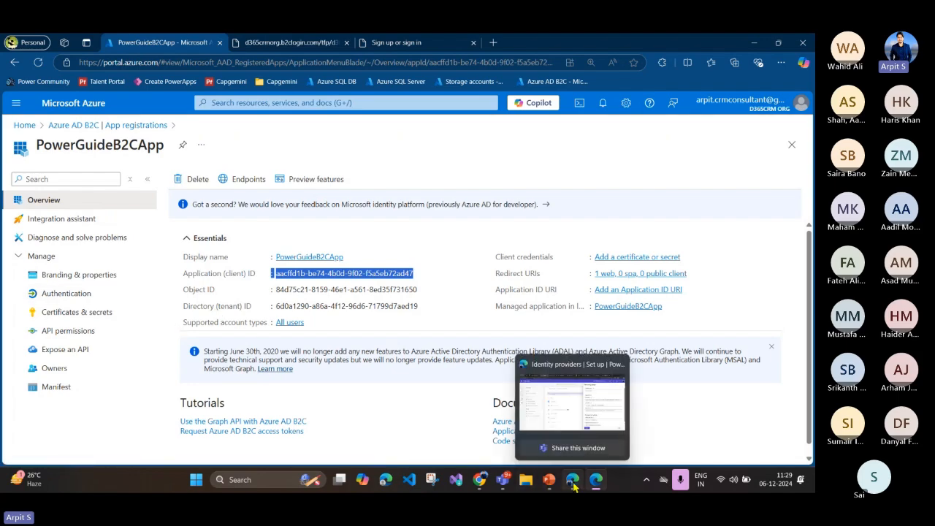
left_click(574, 484)
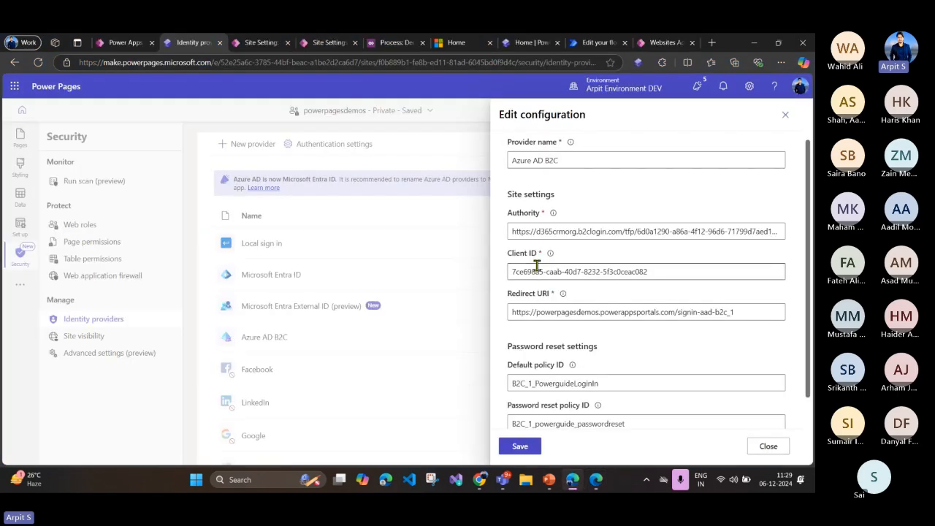
scroll(537, 266, "down", 2)
left_click_drag(509, 222, 743, 238)
double_click(706, 222)
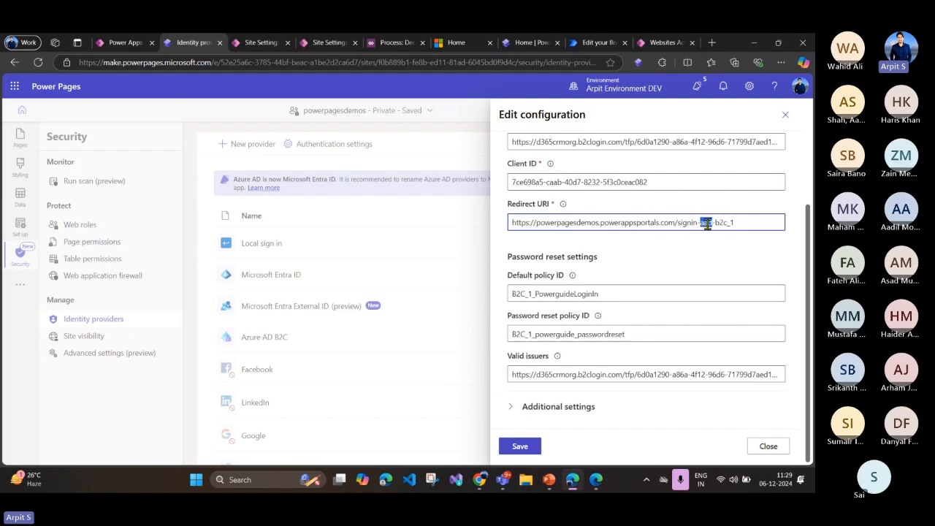
Step: Highlight the site address, the signin-aad-b2c_1 suffix and the full Redirect URI in the Azure AD B2C configuration
left_click(537, 224)
left_click_drag(511, 223, 676, 226)
left_click_drag(738, 223, 676, 230)
left_click_drag(740, 226, 678, 227)
left_click(673, 228)
left_click_drag(514, 224, 670, 226)
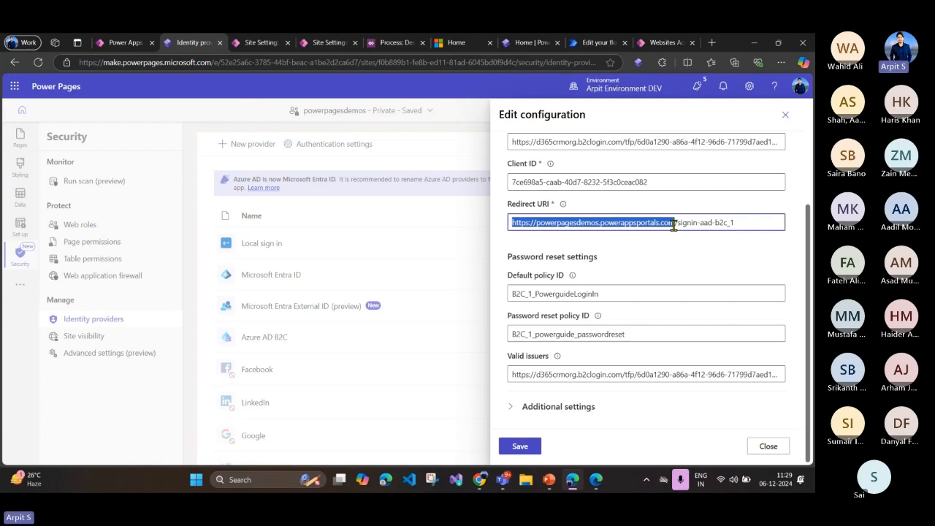
left_click(673, 226)
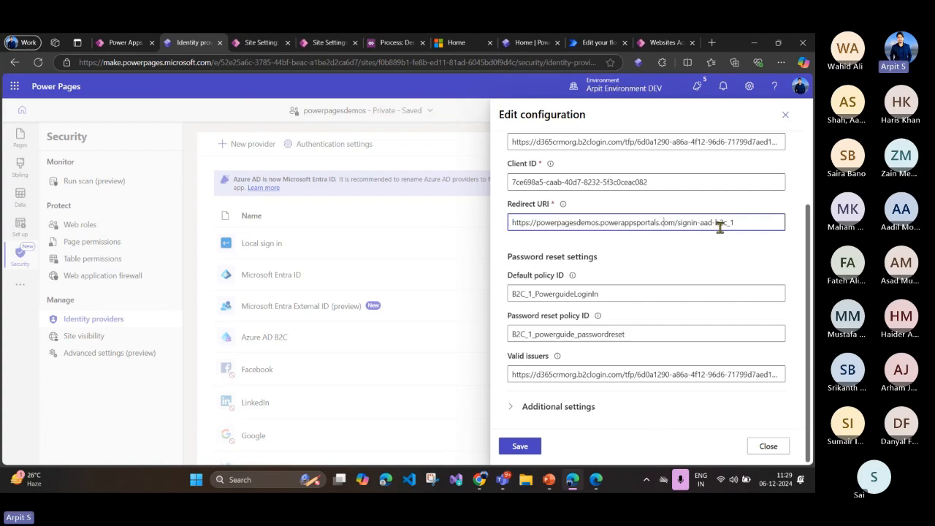
left_click_drag(744, 226, 510, 225)
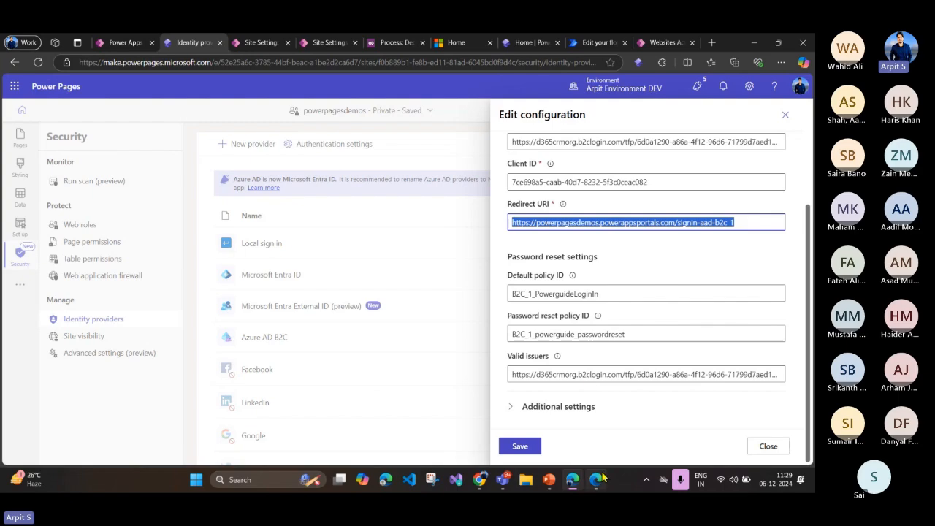
Step: Switch to the Azure portal and examine the web redirect URIs in PowerGuideB2CApp's authentication settings
left_click(596, 479)
left_click(69, 293)
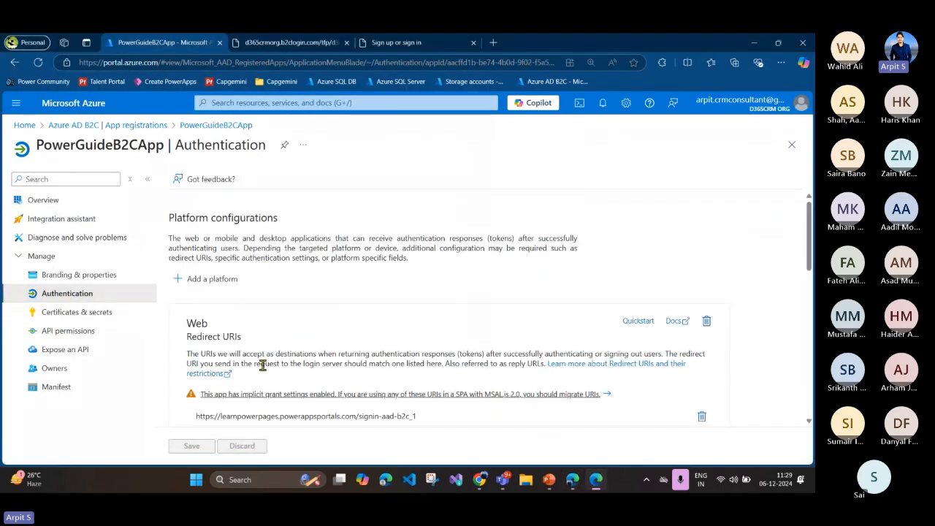
scroll(201, 336, "down", 3)
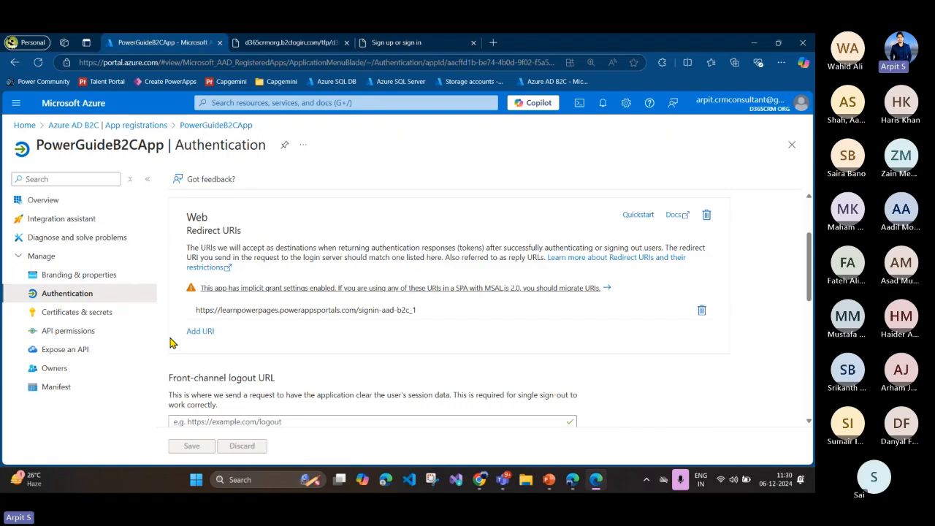
Step: Switch back to Power Pages and examine the Default policy ID and the Authority URL of the Azure AD B2C configuration
mouse_move(572, 477)
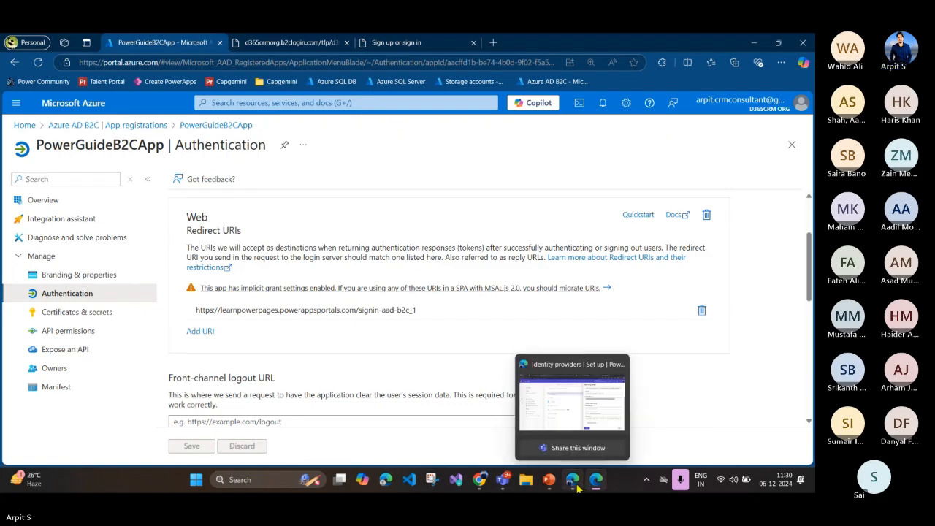
left_click(577, 376)
scroll(544, 252, "up", 3)
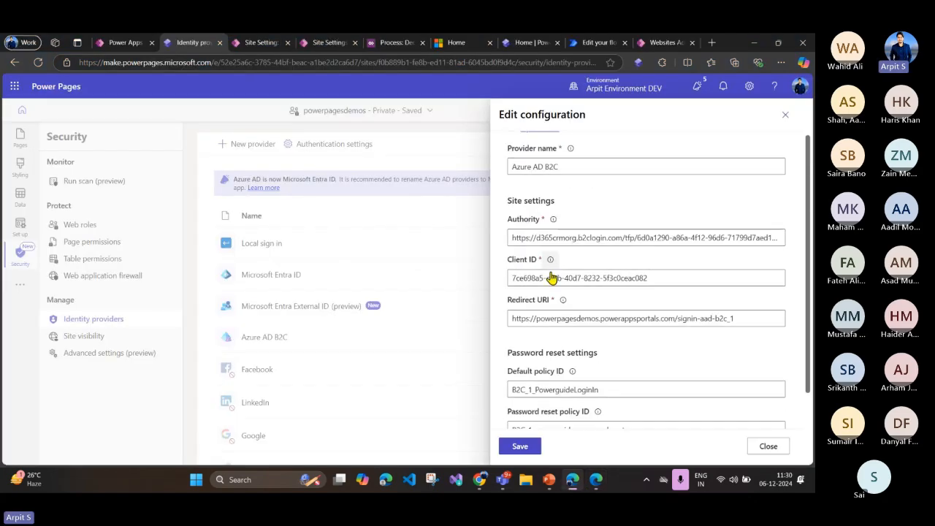
scroll(545, 248, "down", 3)
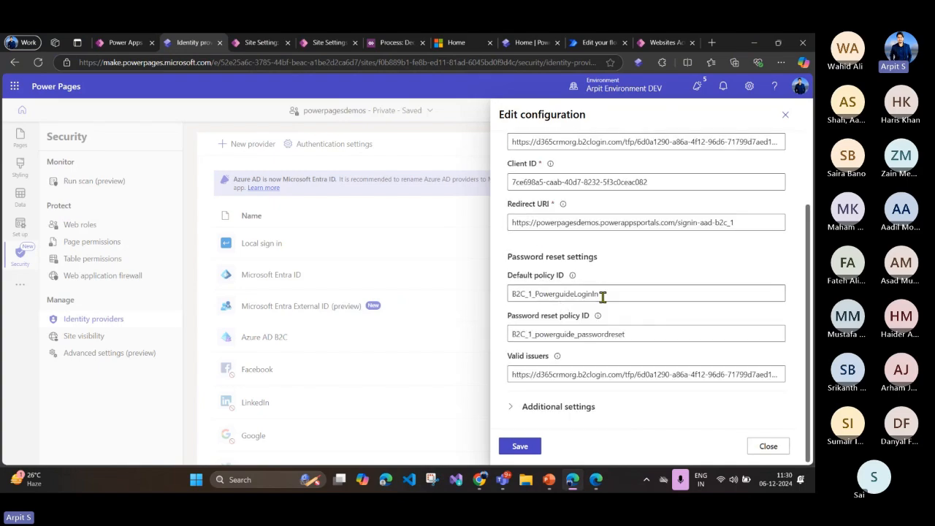
left_click_drag(604, 294, 503, 299)
left_click(535, 293)
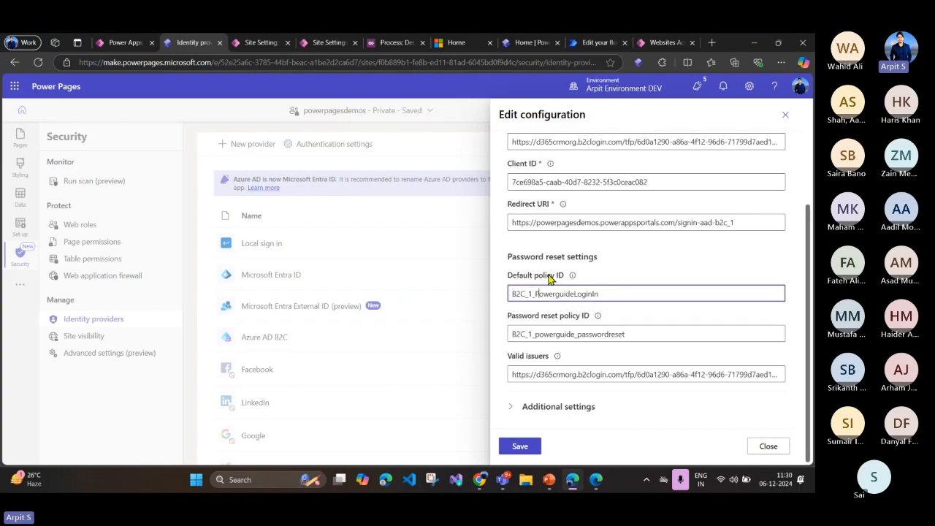
double_click(546, 276)
left_click(553, 280)
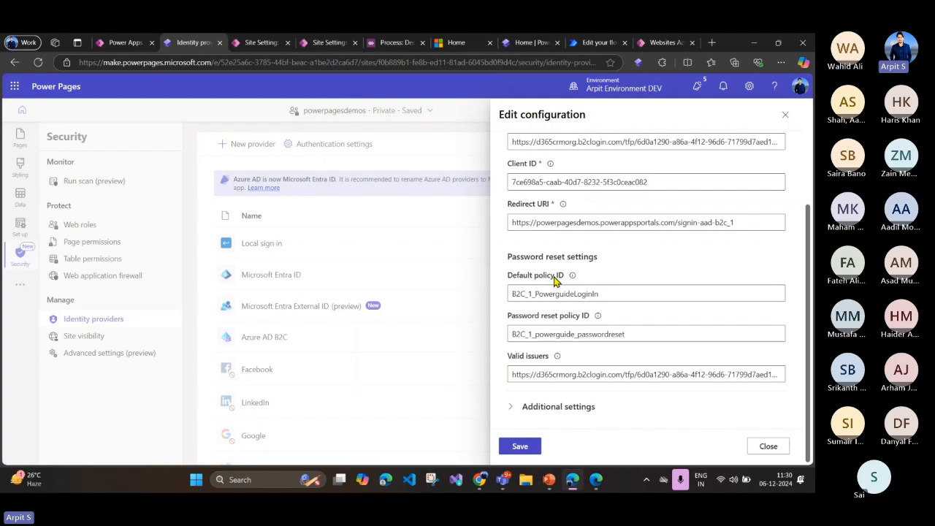
left_click_drag(561, 280, 514, 281)
left_click(566, 296)
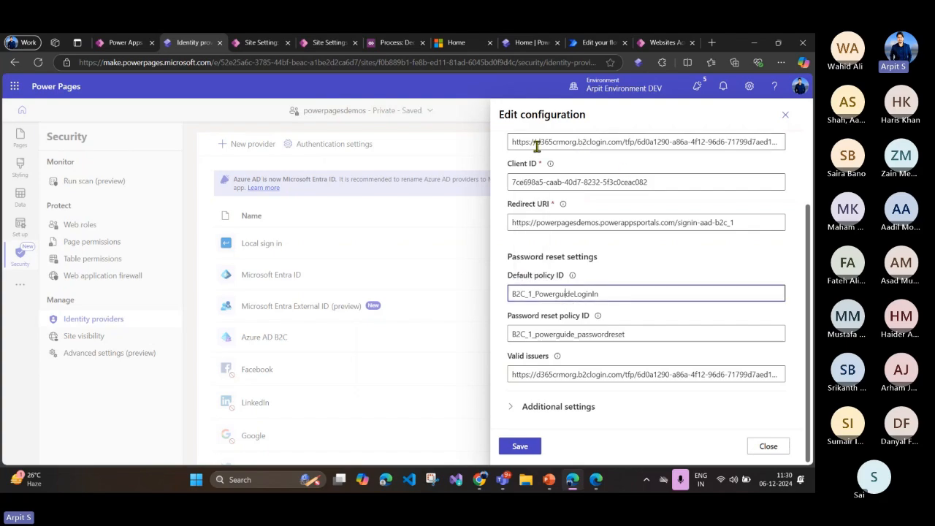
scroll(533, 147, "up", 1)
left_click_drag(514, 198, 677, 200)
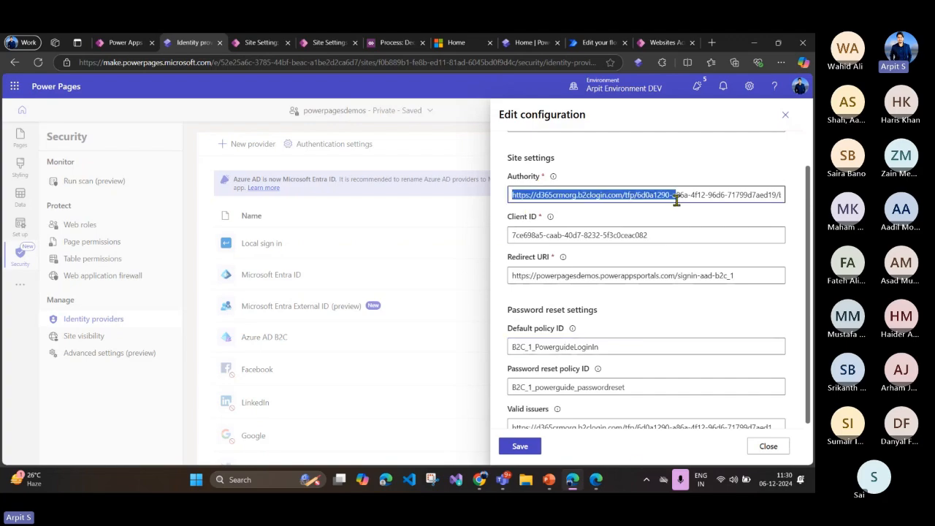
Step: Switch to the Azure portal, open the B2C_1_PowerguideLoginIn user flow from Azure AD B2C, and highlight its name
left_click(596, 480)
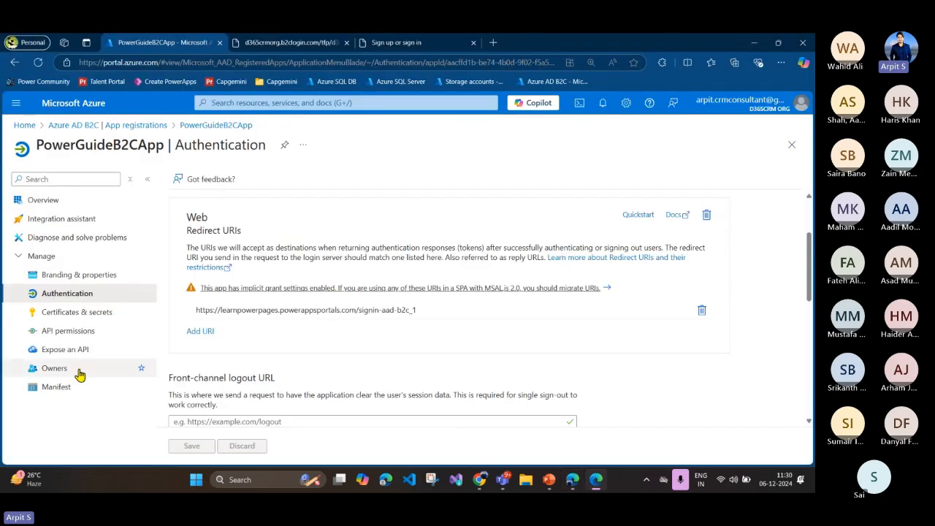
left_click(106, 127)
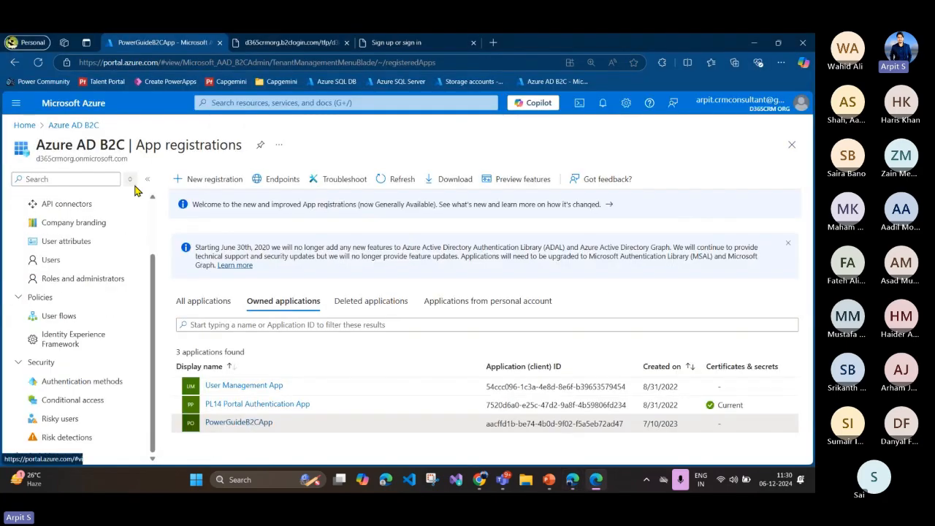
left_click(64, 318)
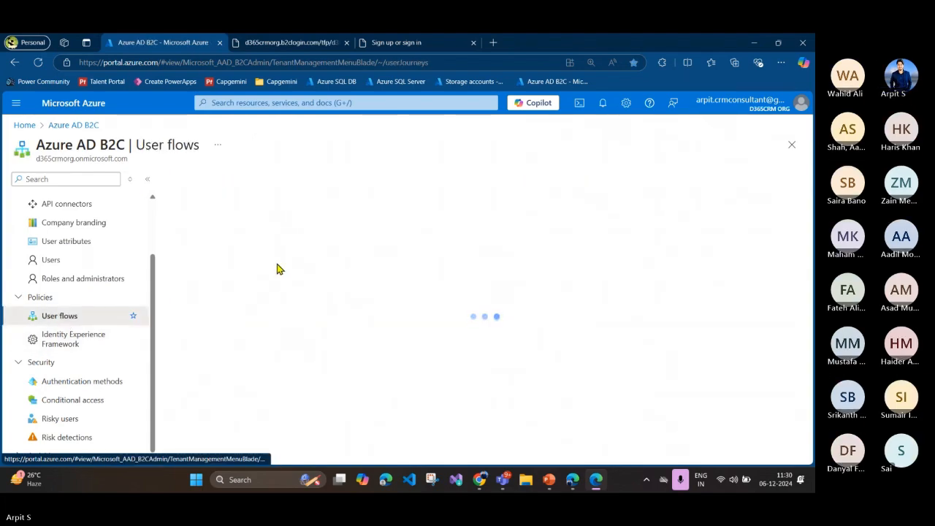
left_click(261, 260)
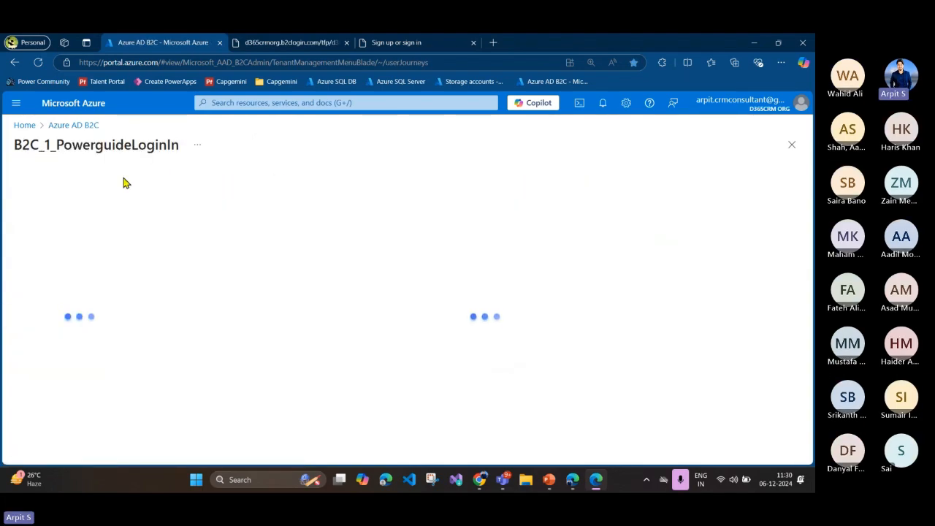
double_click(86, 148)
left_click_drag(203, 148, 43, 149)
Step: Switch to Power Pages and highlight the Default policy ID value and the Password reset policy ID label
left_click(572, 479)
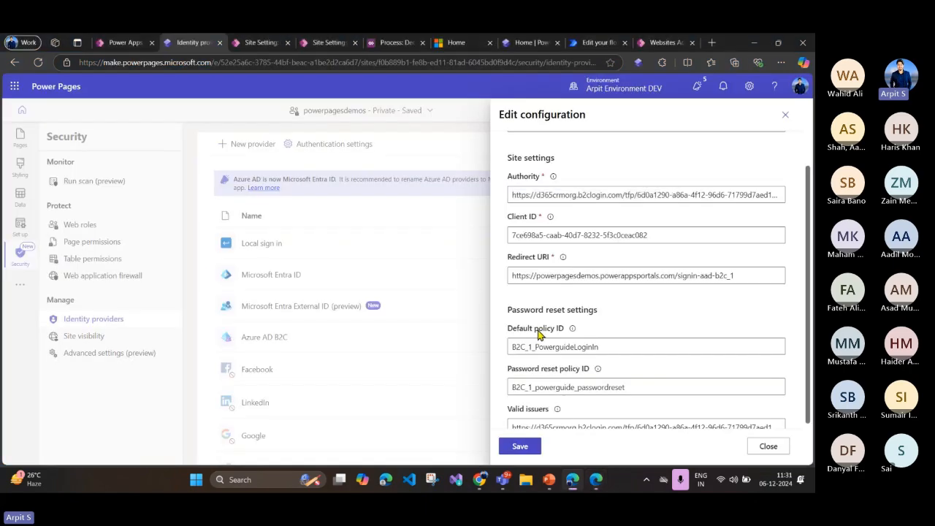
left_click_drag(612, 349, 509, 350)
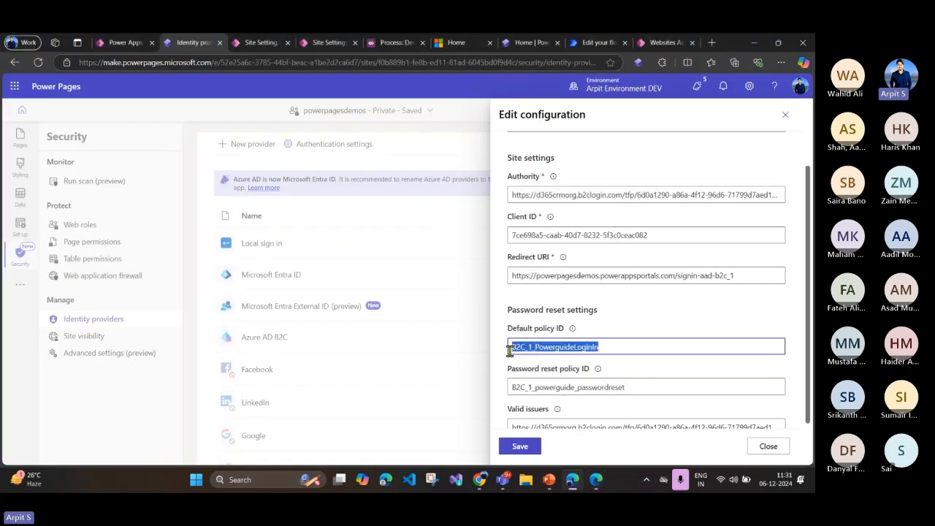
left_click(554, 350)
scroll(555, 350, "down", 1)
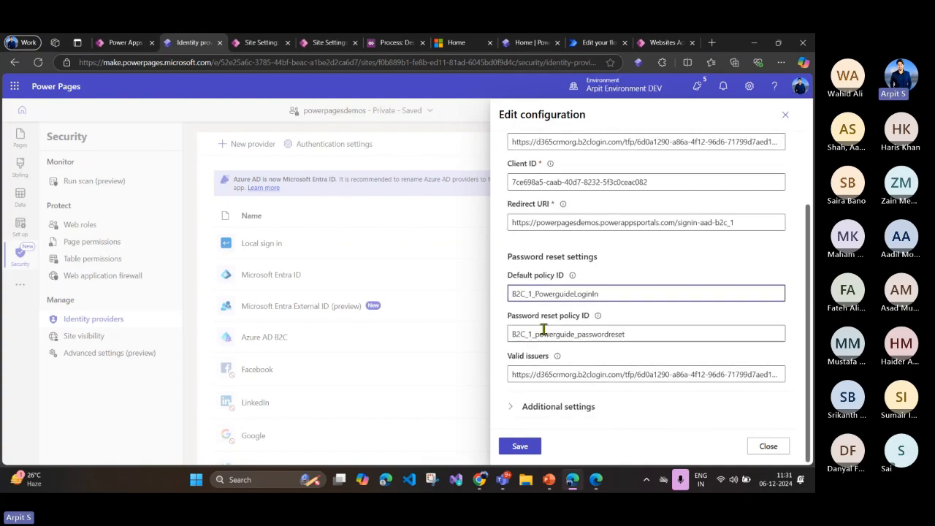
left_click_drag(506, 316, 594, 322)
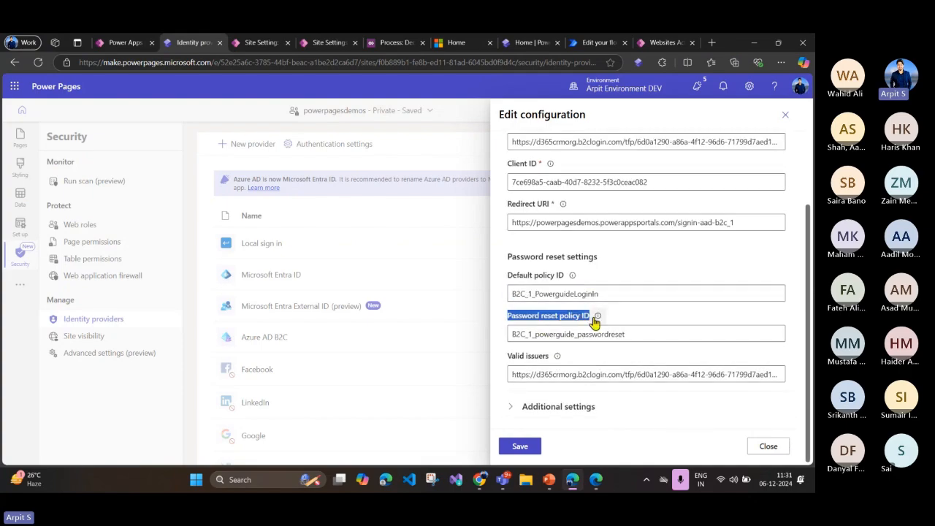
Step: Switch to the Azure portal and start a new Azure AD B2C user flow to view the available types, including Password reset
left_click(595, 480)
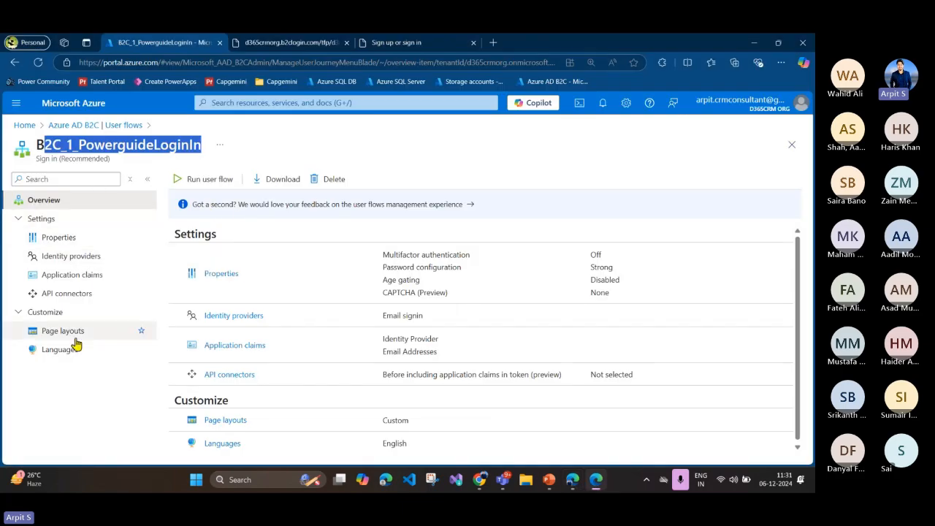
left_click(58, 125)
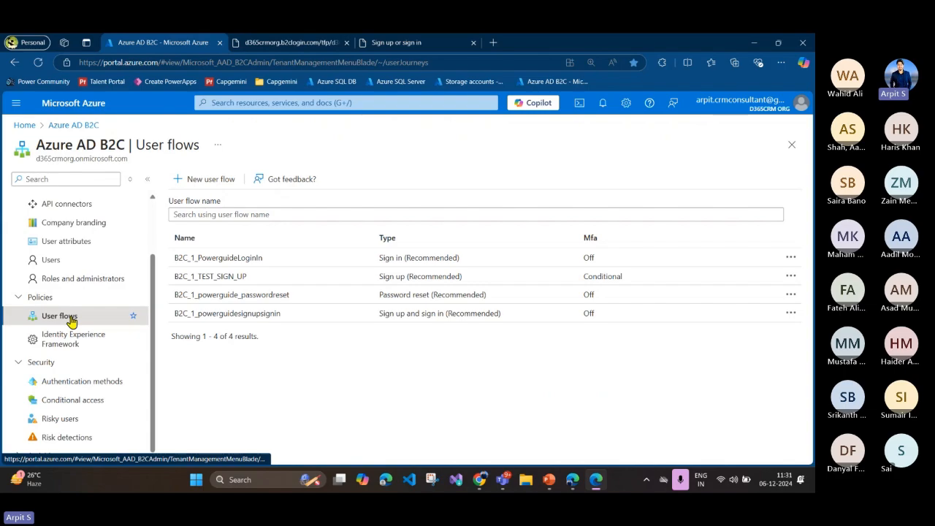
left_click(194, 182)
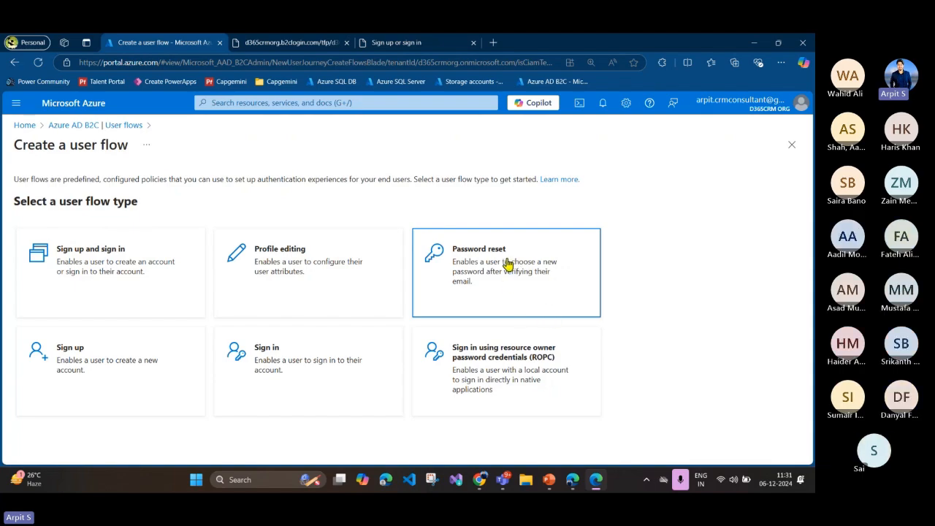
Step: Switch to Power Pages and highlight the Password reset policy ID value in the Azure AD B2C configuration
left_click(573, 480)
left_click(584, 335)
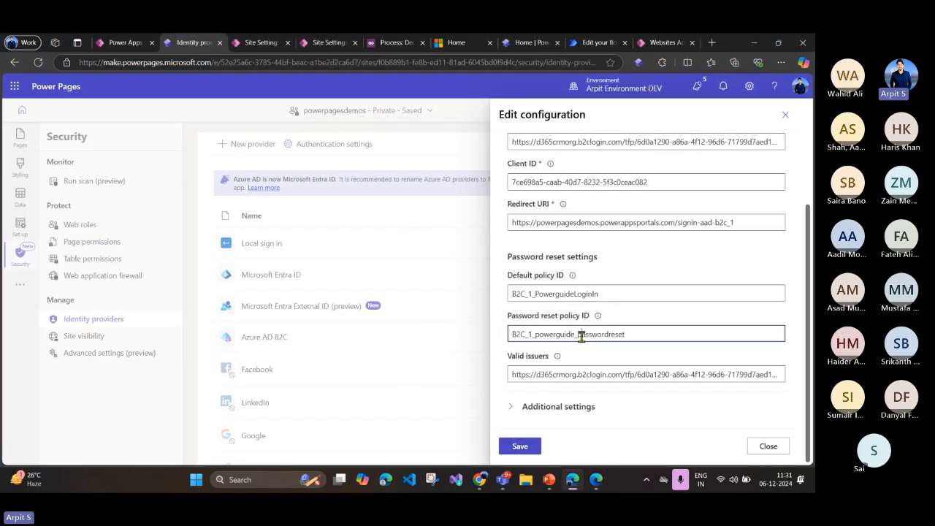
left_click_drag(635, 334, 509, 336)
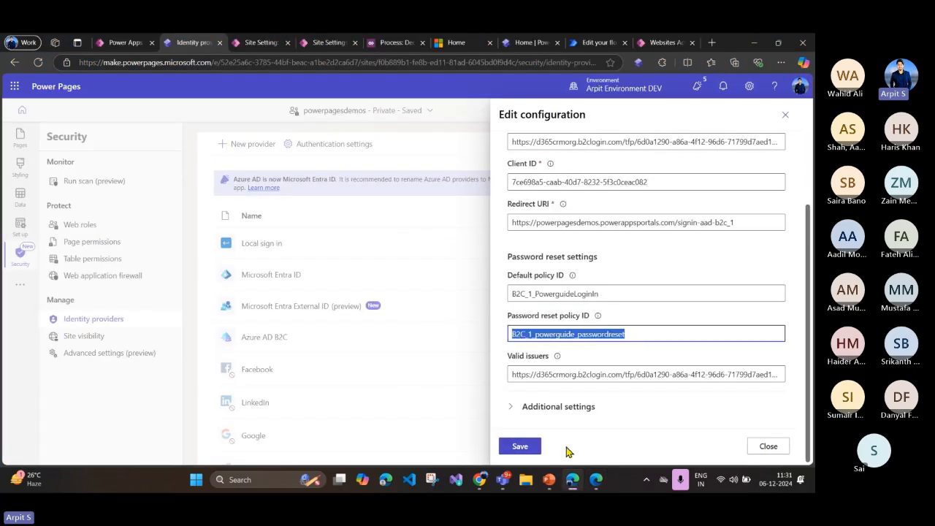
Step: Return to the Azure portal's user flows, open B2C_1_powerguide_passwordreset, and highlight its name
left_click(575, 480)
left_click(119, 129)
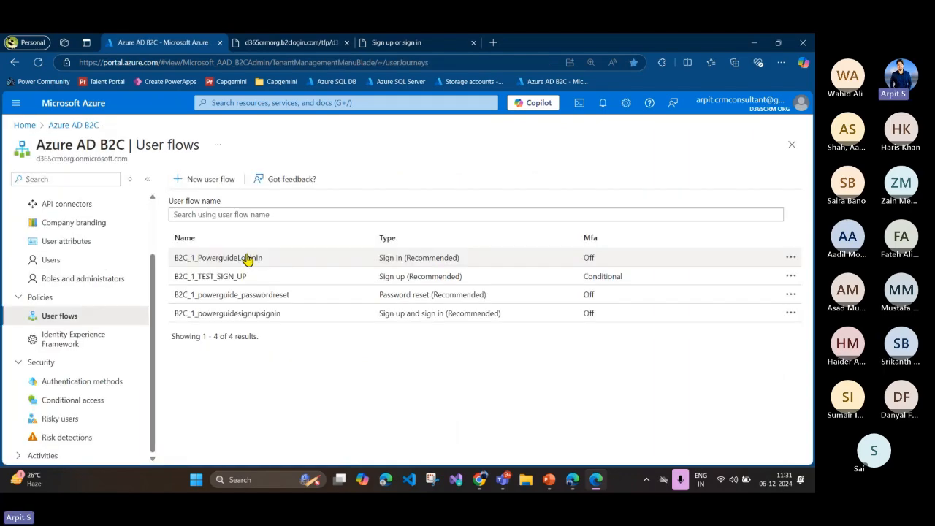
left_click(255, 297)
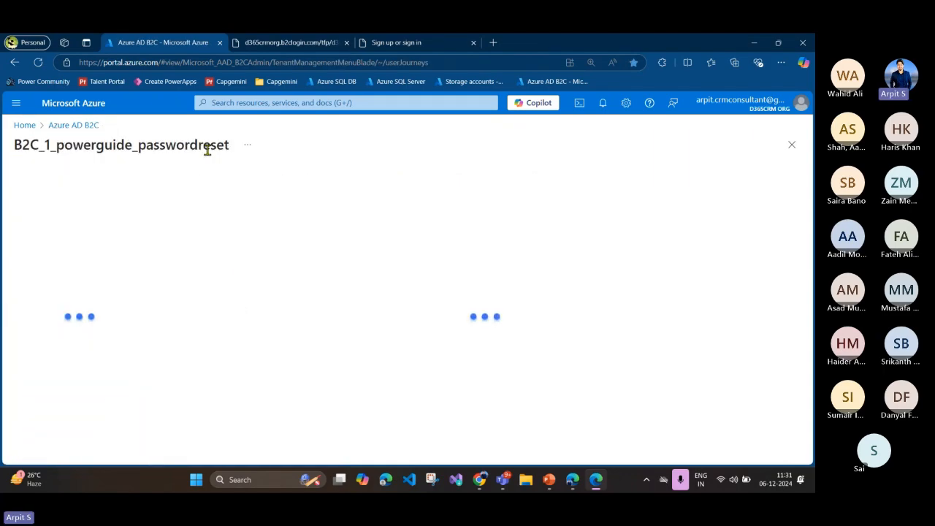
left_click_drag(230, 150, 56, 146)
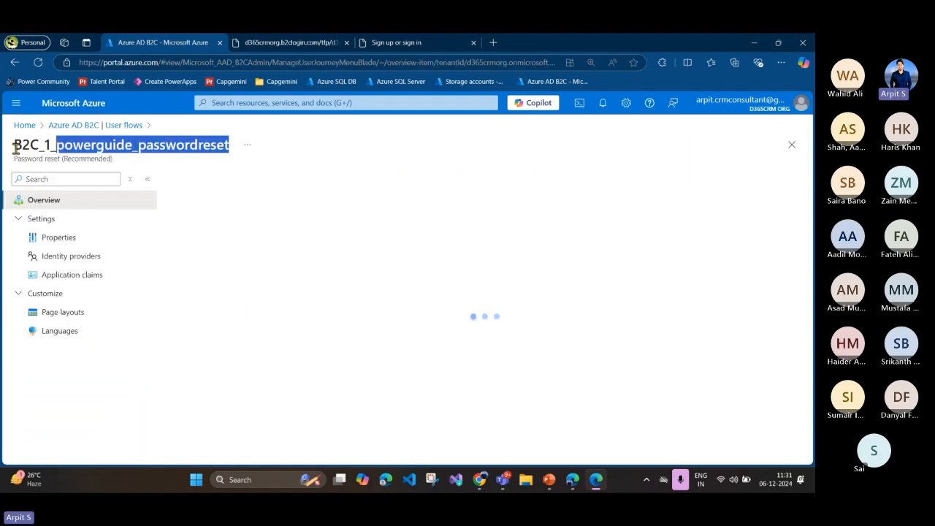
left_click(601, 480)
left_click(601, 481)
Step: Switch to Power Pages and highlight the Valid issuers value of the Azure AD B2C configuration through to its end
left_click(575, 481)
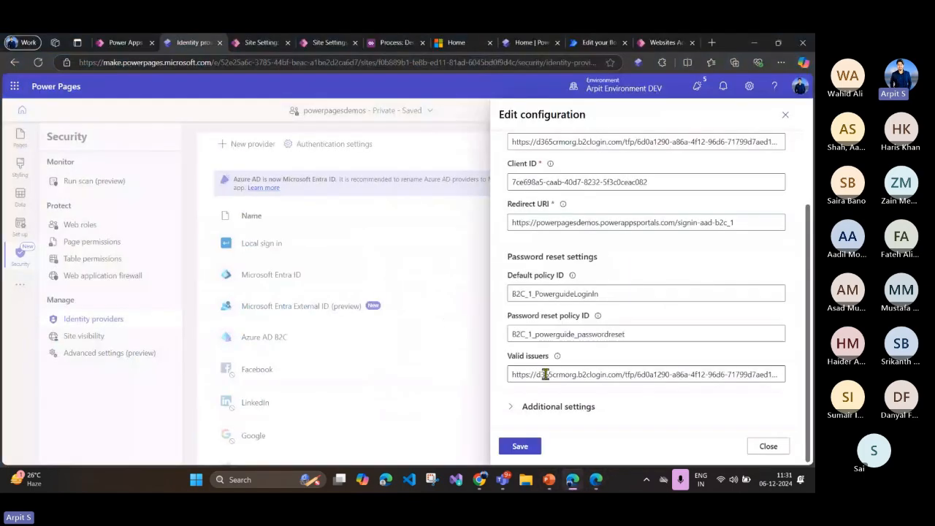
mouse_move(557, 356)
left_click_drag(521, 377, 760, 380)
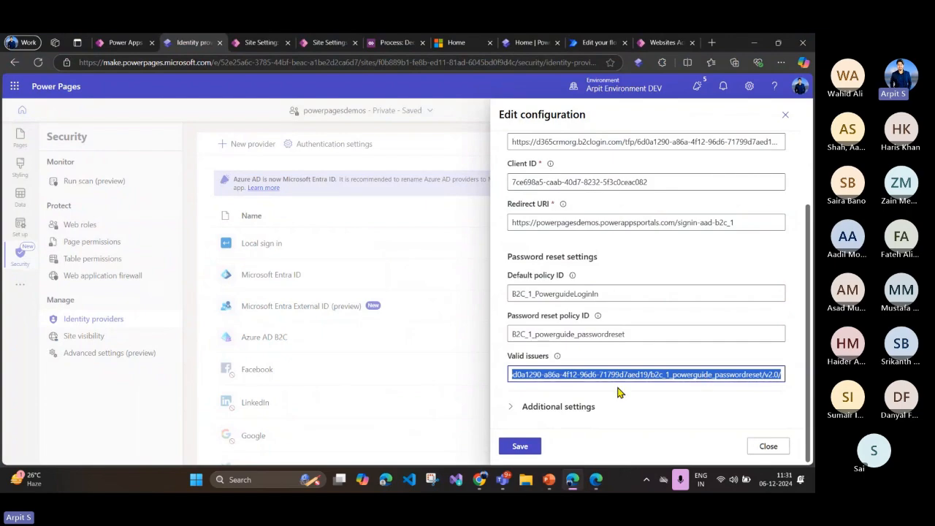
left_click(600, 379)
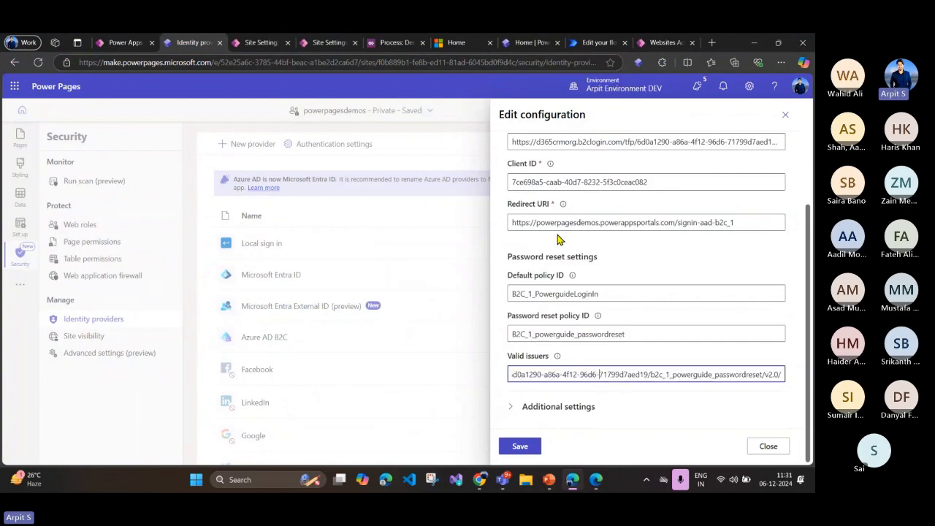
Step: Review the Azure AD B2C configuration from the Authority URL down to the password reset settings
scroll(561, 241, "up", 3)
scroll(578, 269, "down", 3)
scroll(581, 272, "up", 1)
left_click(528, 194)
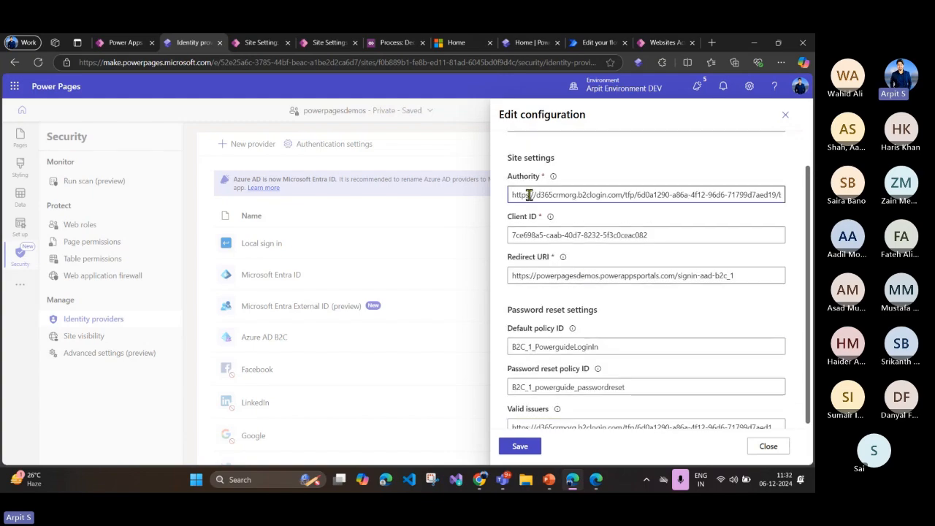
scroll(572, 323, "down", 1)
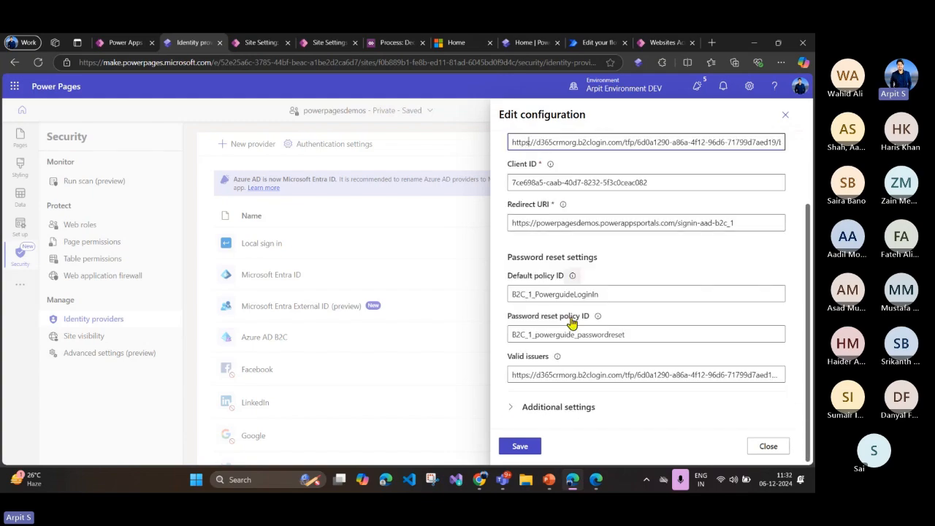
Step: Highlight the Default policy ID and Password reset policy ID values in the Azure AD B2C configuration
left_click(567, 293)
left_click_drag(611, 294, 528, 312)
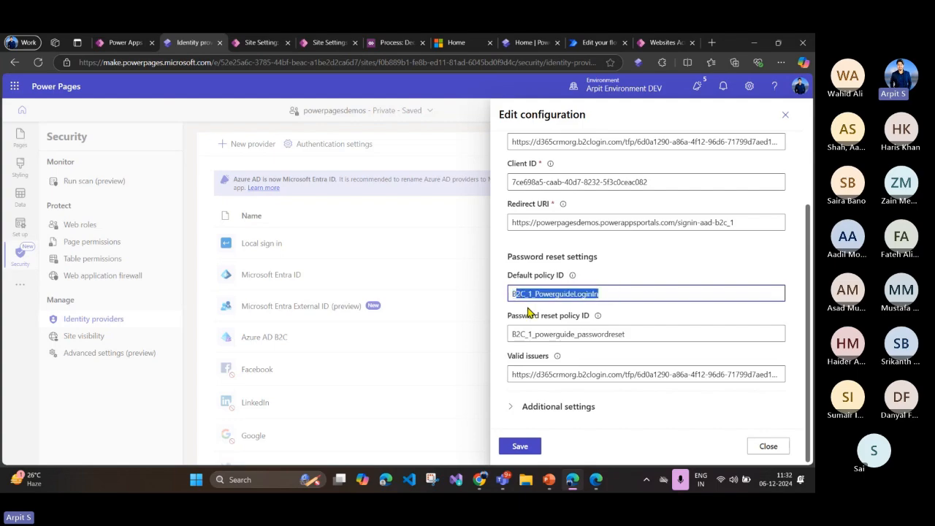
left_click(572, 334)
left_click_drag(635, 334, 514, 334)
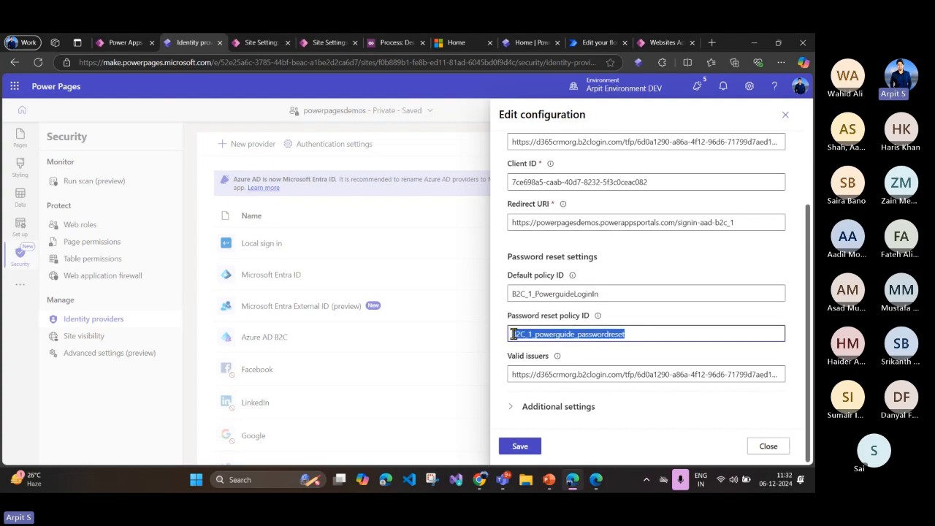
left_click(567, 333)
scroll(547, 212, "up", 1)
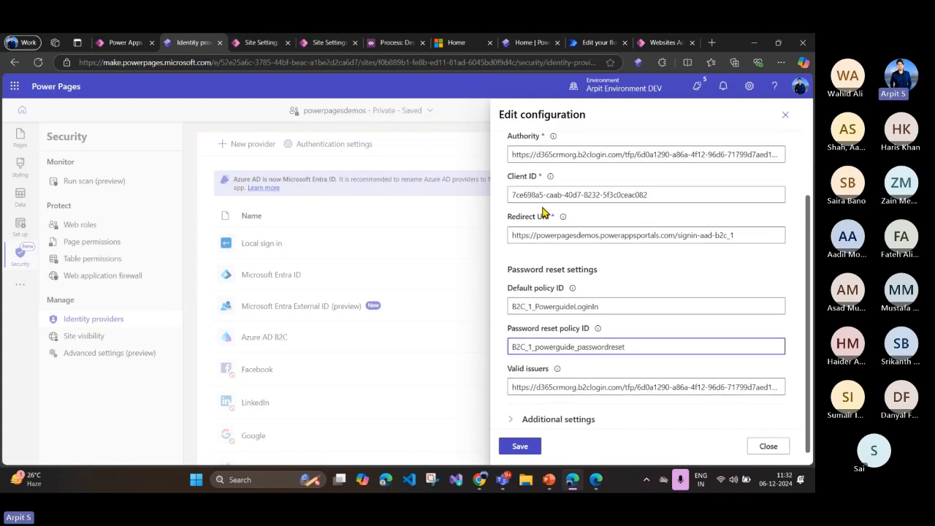
scroll(541, 210, "up", 1)
Step: Switch to the Azure portal, open the openid-configuration document of the B2C_1_PowerguideLoginIn user flow, and highlight its issuer URL
key("alt+Tab")
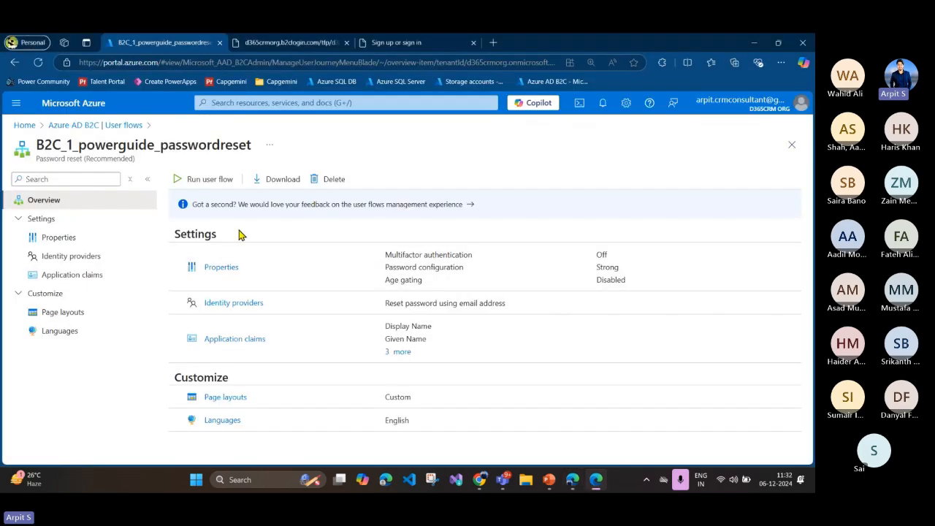
left_click(77, 125)
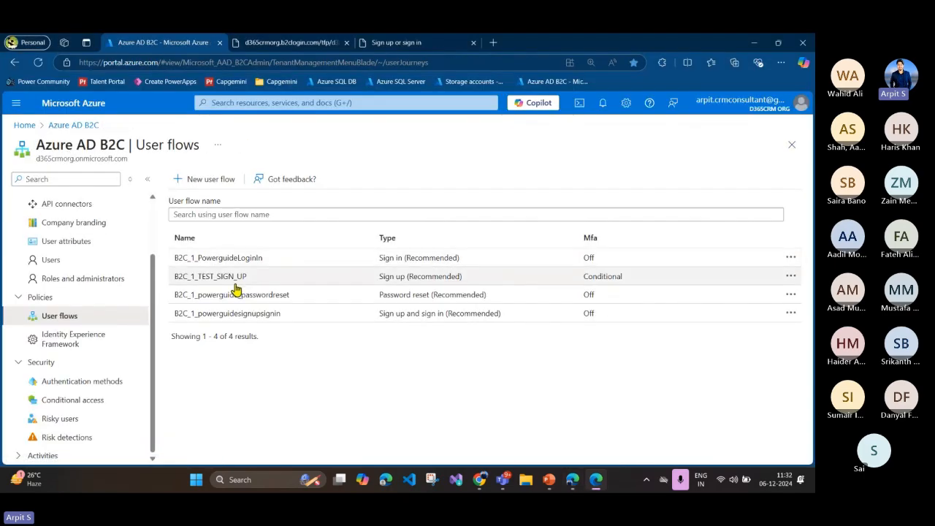
left_click(263, 260)
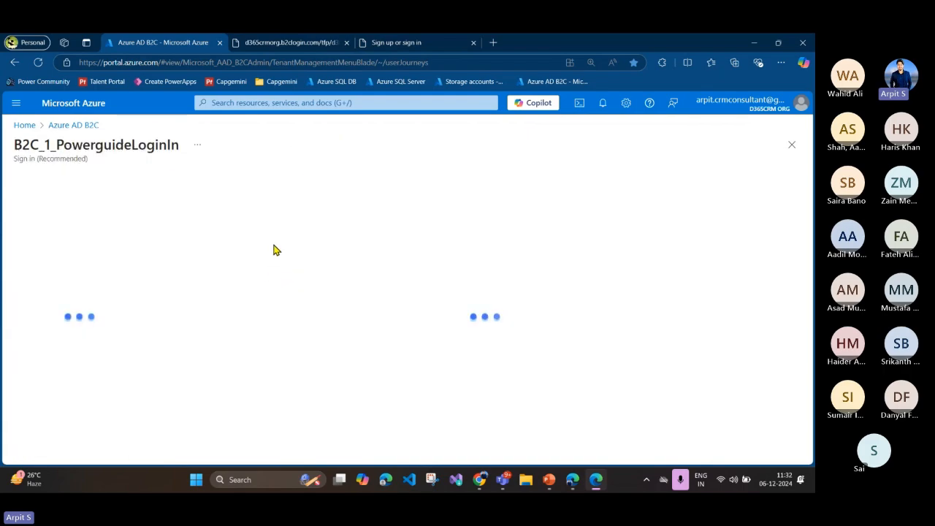
left_click(202, 180)
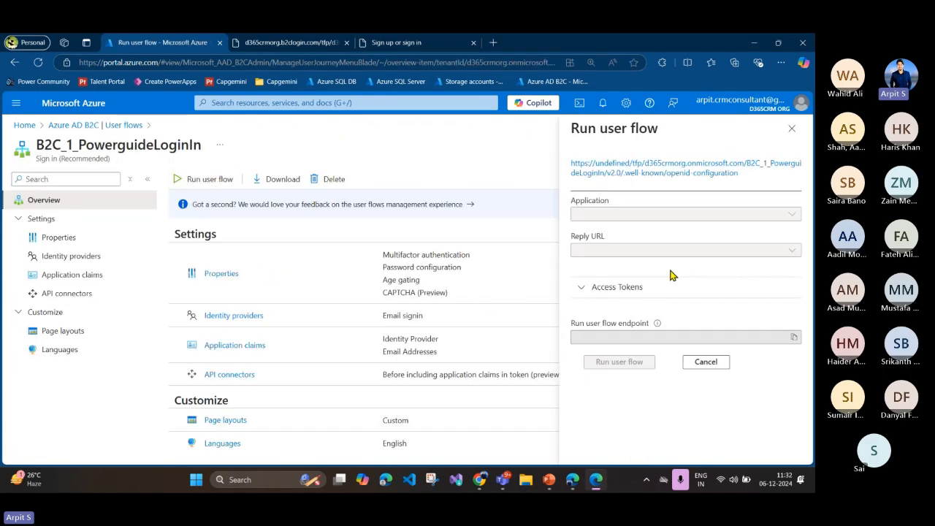
left_click(642, 176)
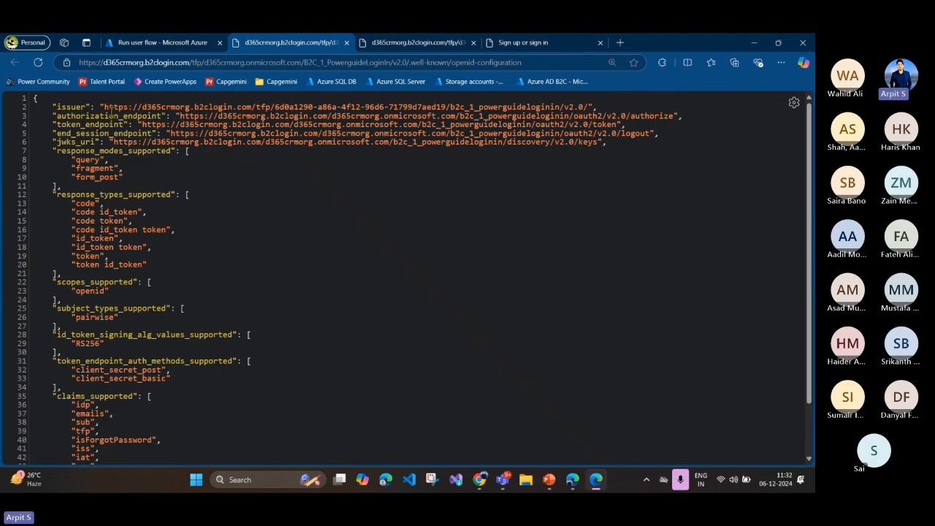
left_click_drag(105, 108, 587, 109)
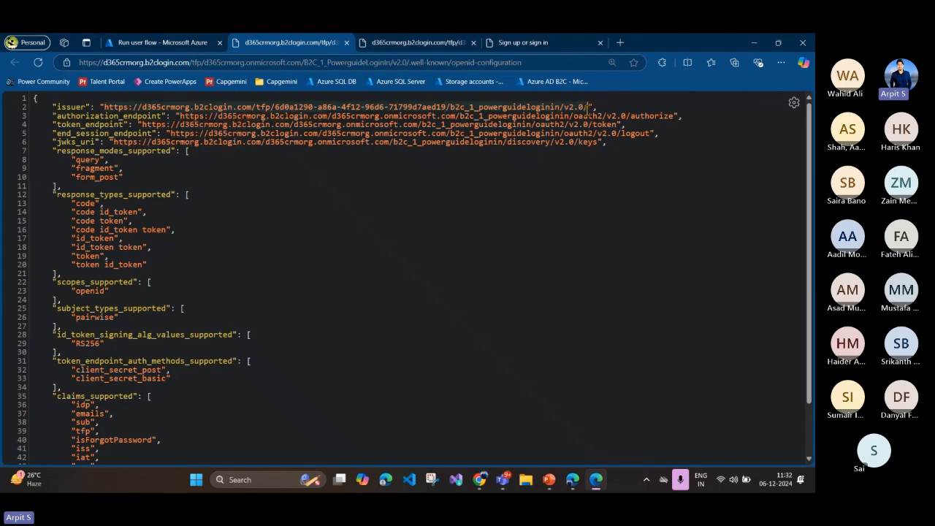
Step: Open the openid-configuration document of the B2C_1_powerguide_passwordreset user flow to show its issuer URL
left_click(132, 42)
left_click(131, 131)
left_click(324, 291)
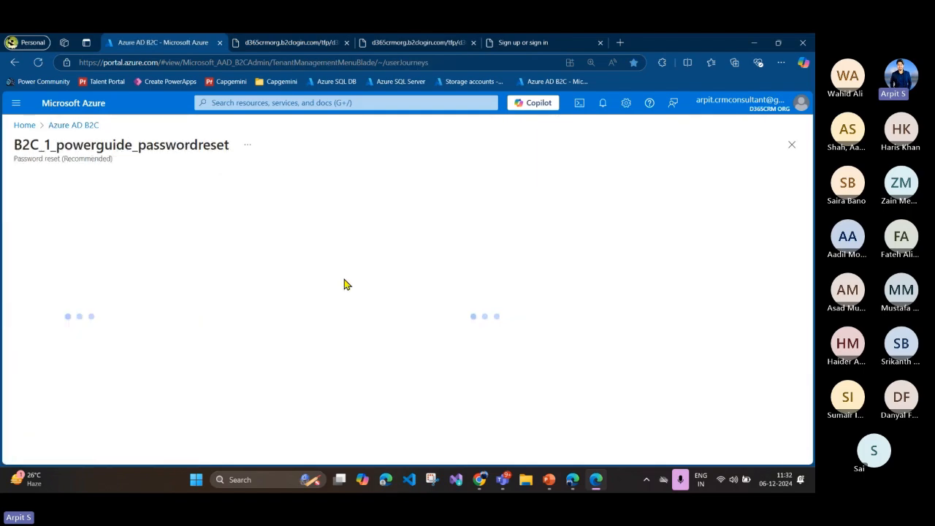
left_click(209, 179)
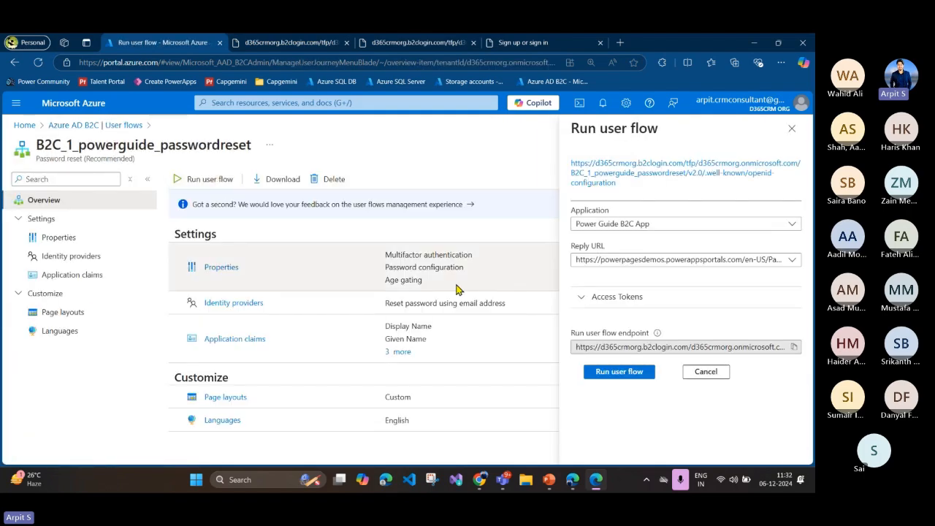
left_click(630, 173)
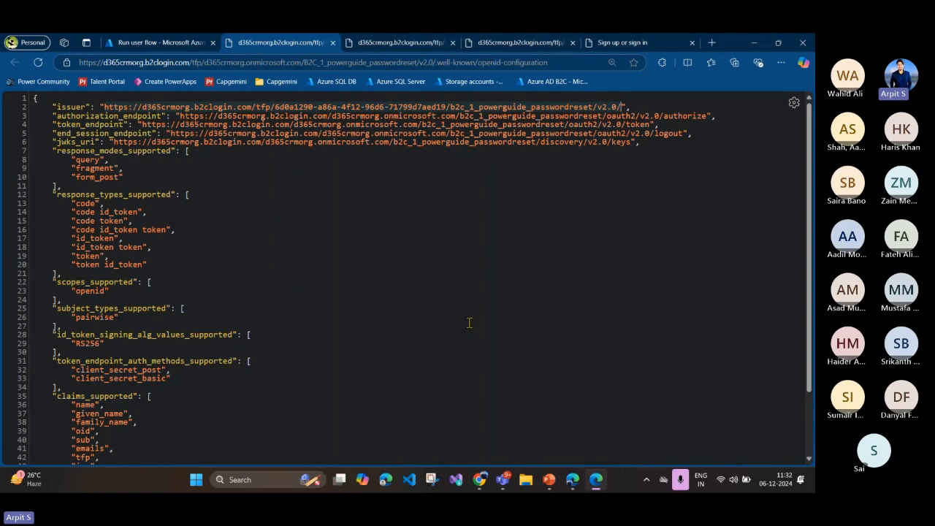
Step: Switch to Power Pages and highlight the Valid issuers value through to the password reset issuer
left_click(572, 479)
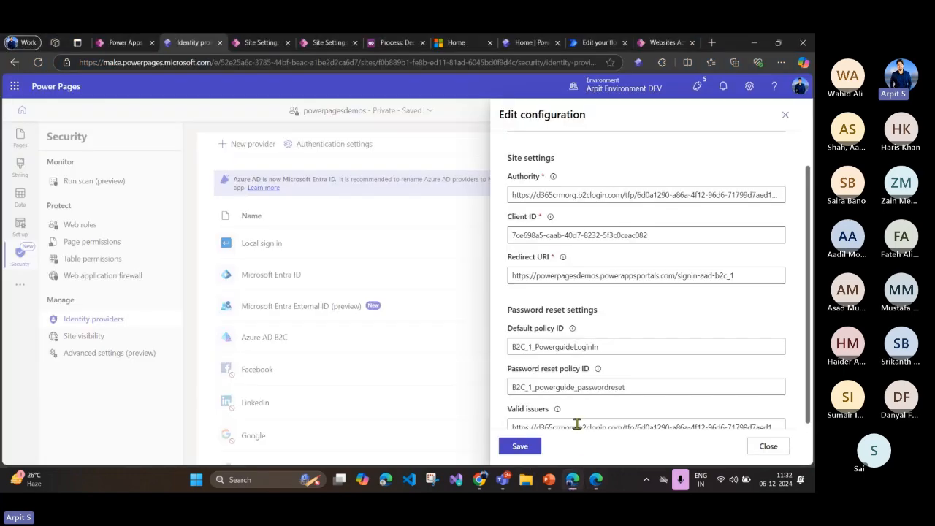
scroll(576, 424, "down", 1)
left_click(518, 376)
left_click_drag(512, 376, 811, 379)
left_click(739, 374)
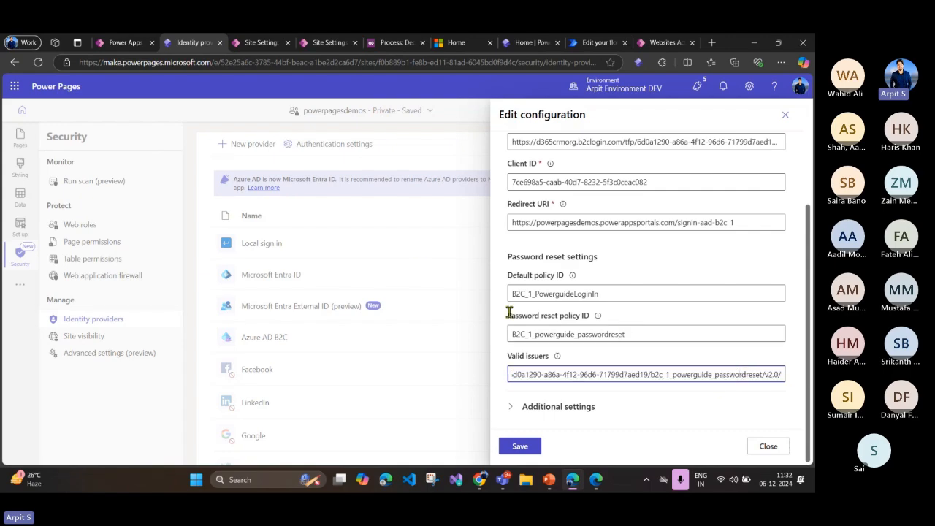
Step: Expand the Additional settings of the Azure AD B2C configuration and review the claims mappings and toggles
scroll(621, 329, "up", 3)
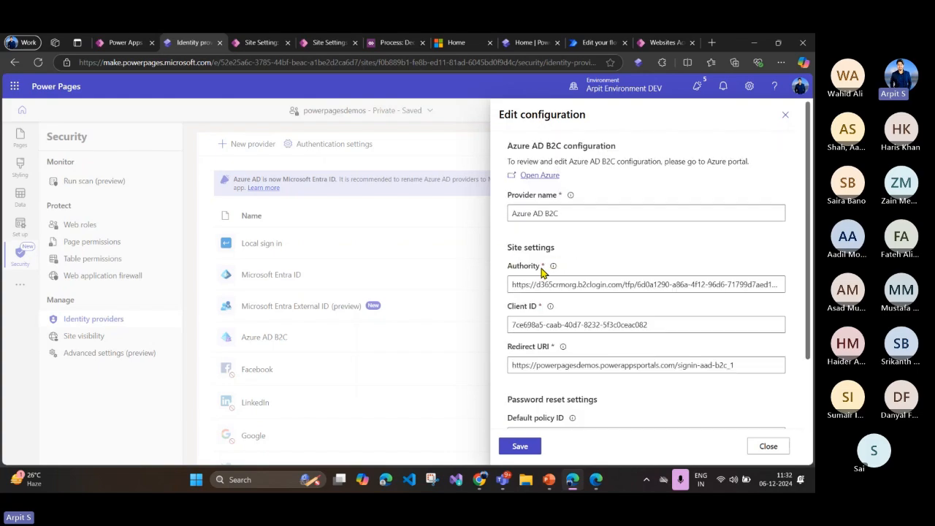
scroll(556, 365, "down", 3)
left_click(557, 406)
scroll(560, 329, "down", 3)
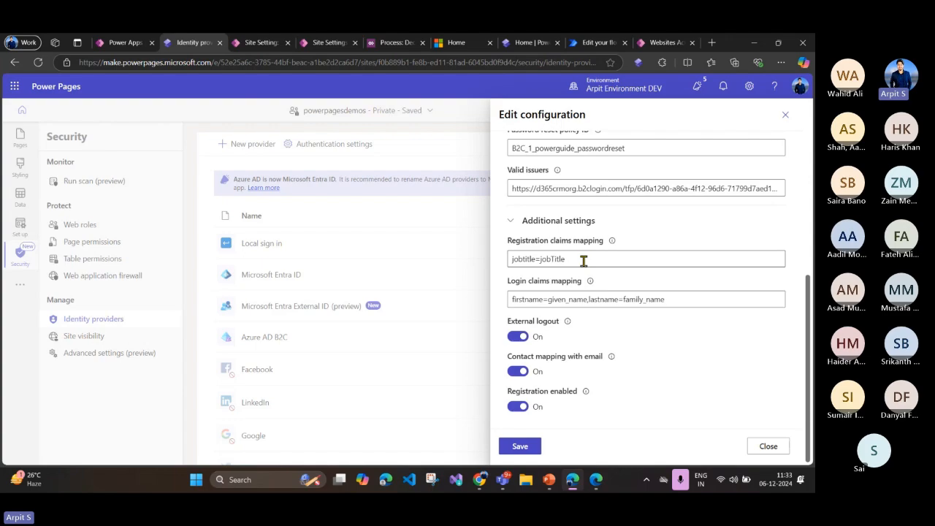
Step: Switch to the Azure portal and open the user attributes of the B2C_1_powerguidesignupsignin user flow
left_click(596, 480)
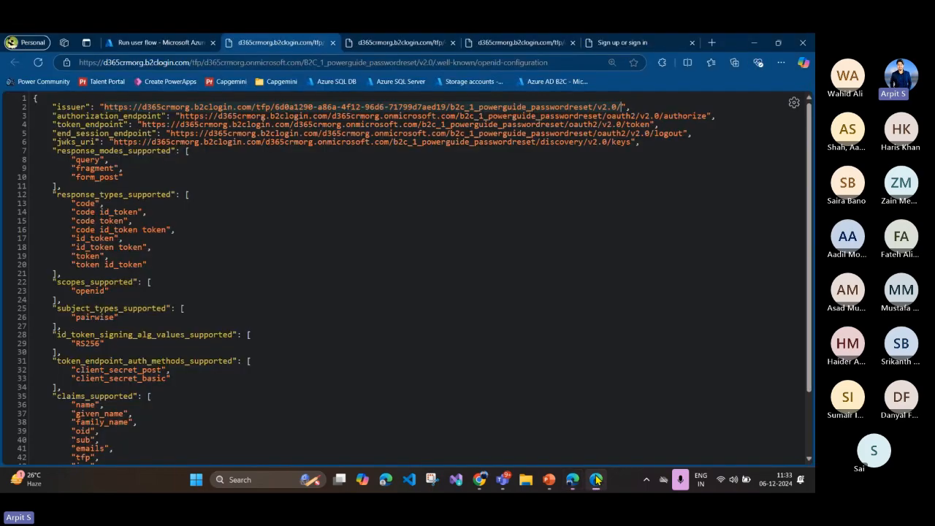
left_click(140, 42)
left_click(95, 125)
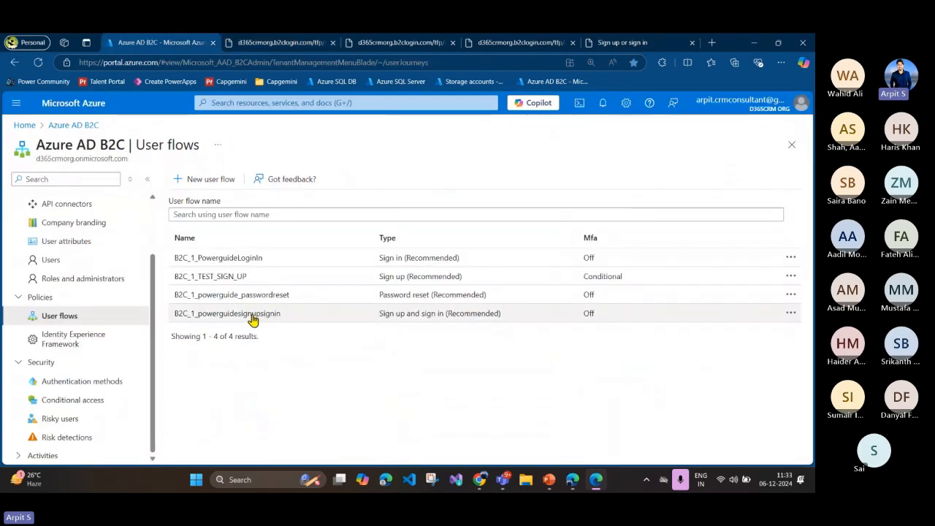
left_click(252, 318)
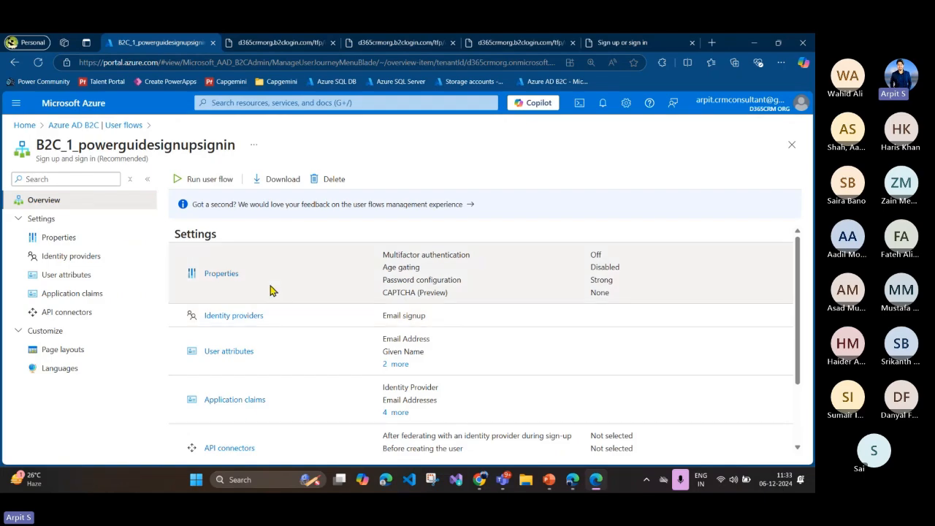
left_click(83, 274)
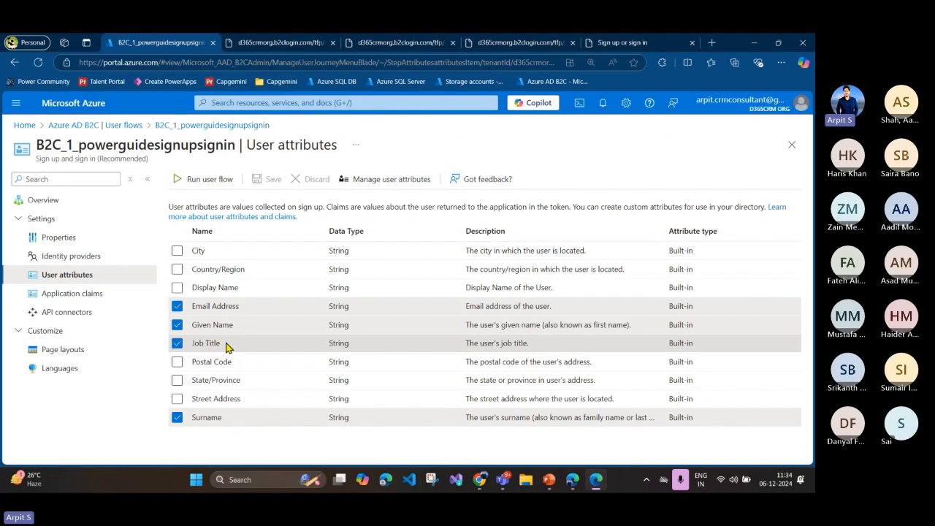
Step: Switch to Power Pages and highlight the jobtitle field and the jobTitle claim in the Registration claims mapping
left_click(573, 479)
double_click(525, 259)
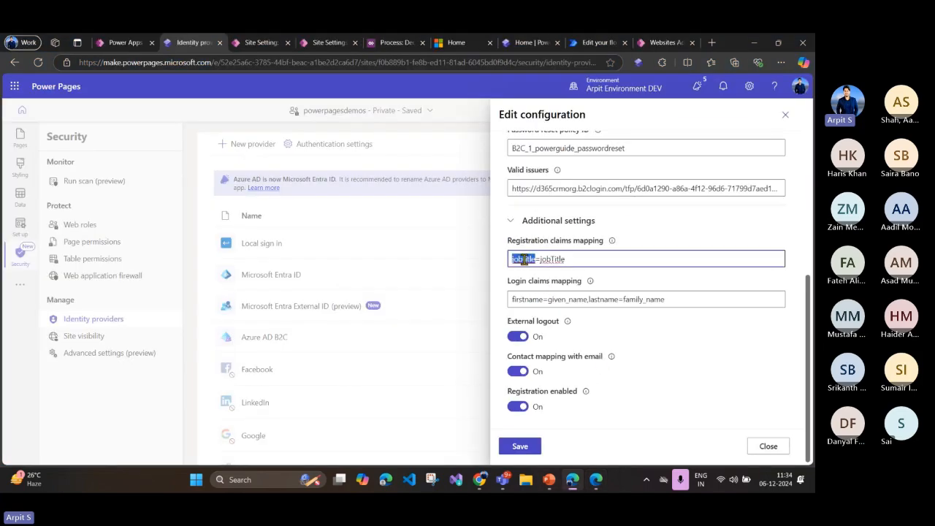
left_click(529, 260)
left_click_drag(538, 260, 512, 262)
double_click(551, 261)
left_click(553, 262)
left_click_drag(567, 262, 541, 261)
Step: Return to the Azure portal, open the openid-configuration document of B2C_1_powerguidesignupsignin, and highlight jobTitle under claims_supported
left_click(573, 480)
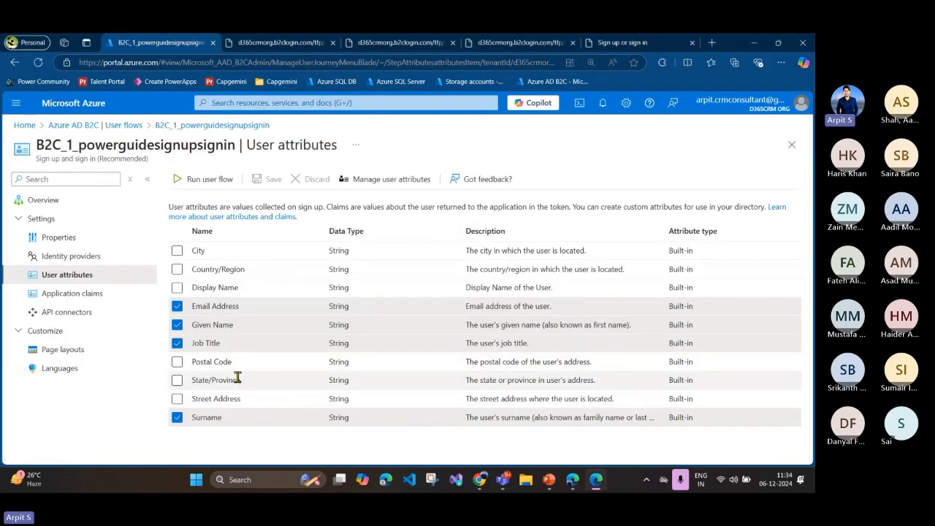
left_click(207, 179)
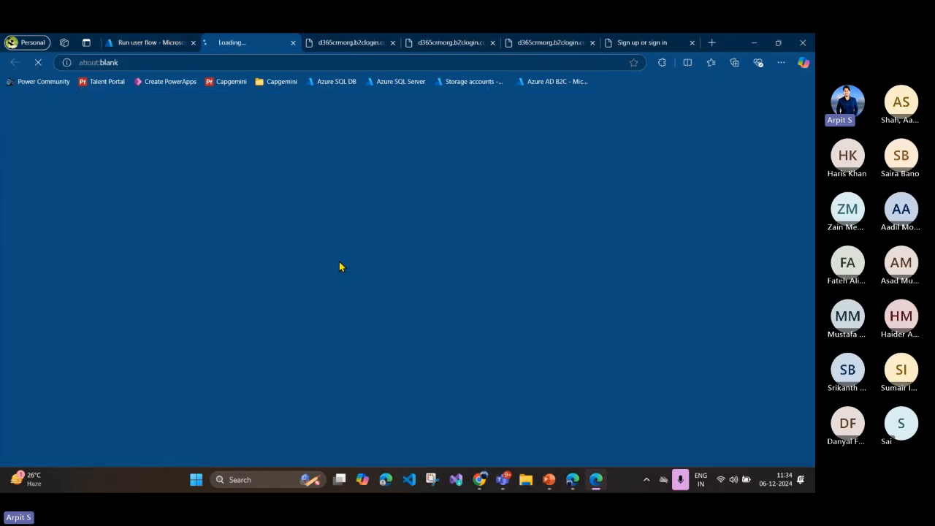
left_click(651, 168)
scroll(182, 264, "down", 3)
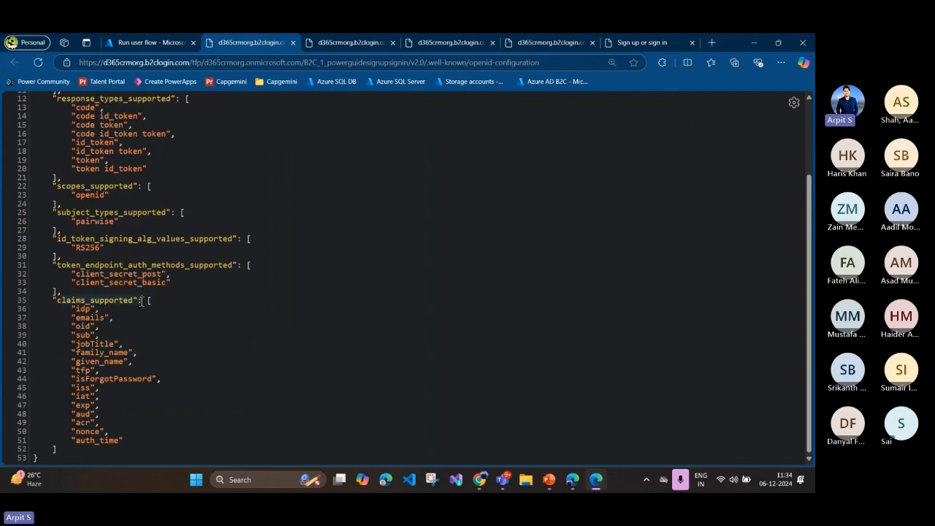
double_click(85, 344)
Step: Switch to Power Pages and review the Registration claims mapping, the Login claims mapping and the remaining additional settings
left_click(596, 479)
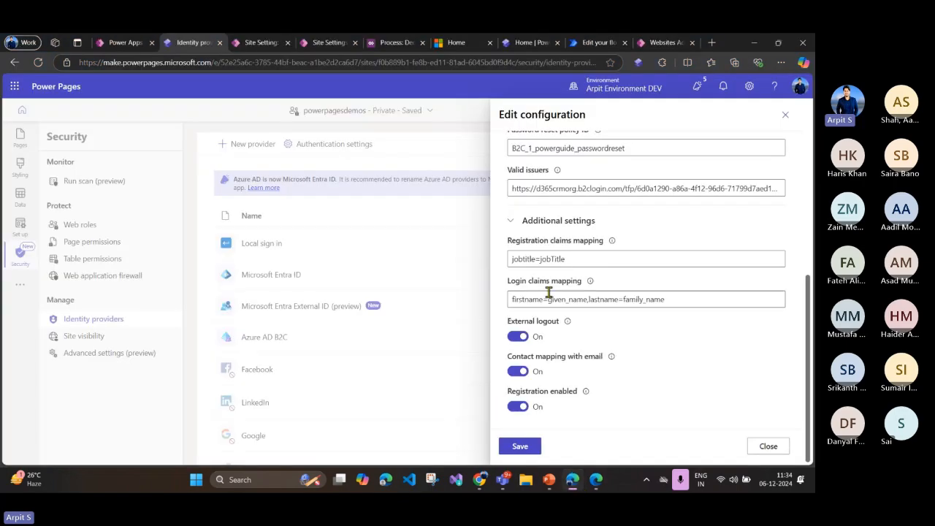
left_click(553, 257)
double_click(553, 259)
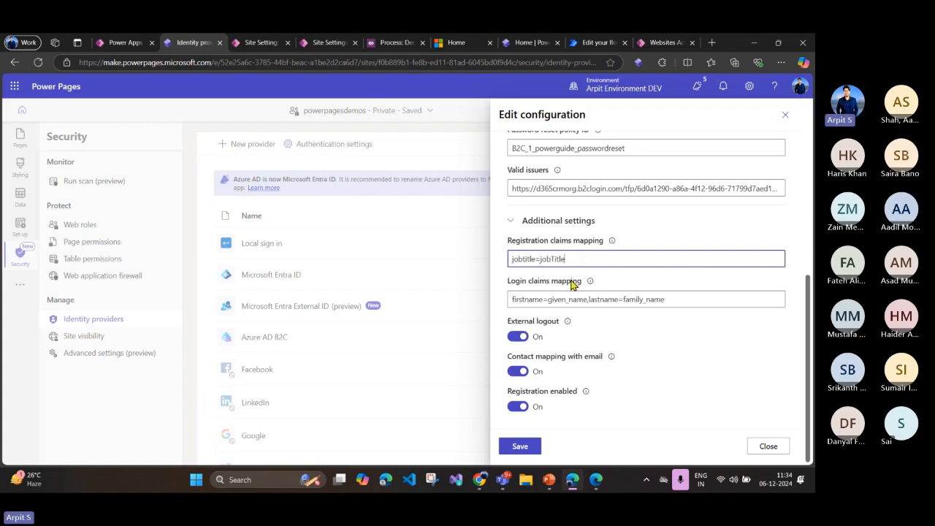
left_click(510, 286)
left_click_drag(510, 287, 574, 290)
left_click(643, 300)
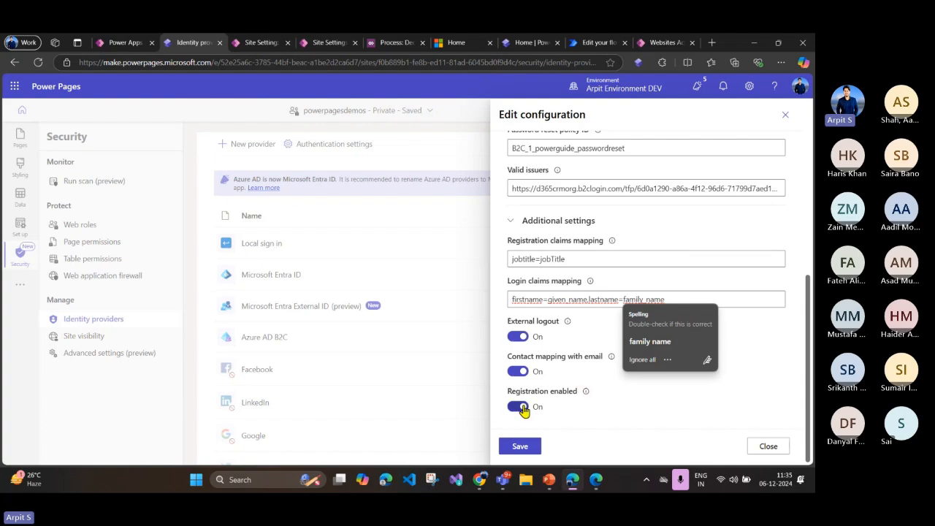
left_click(660, 406)
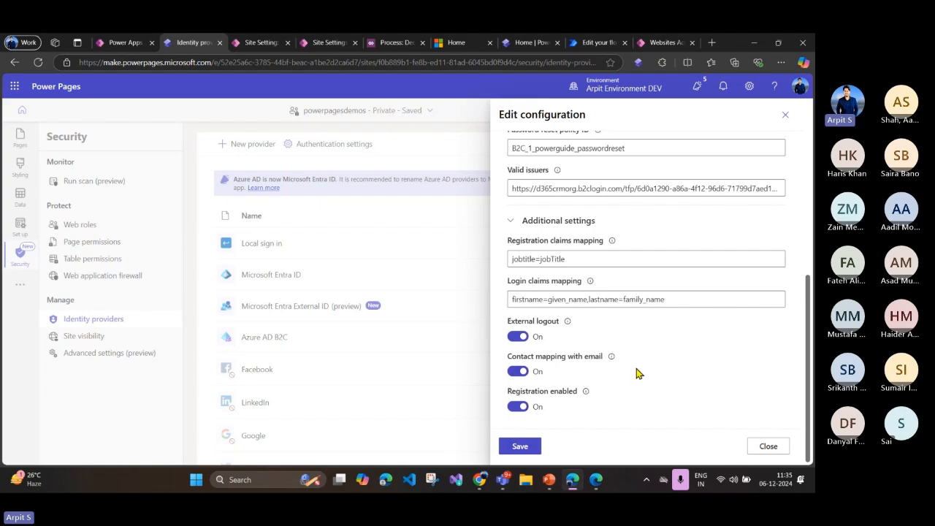
scroll(625, 376, "up", 5)
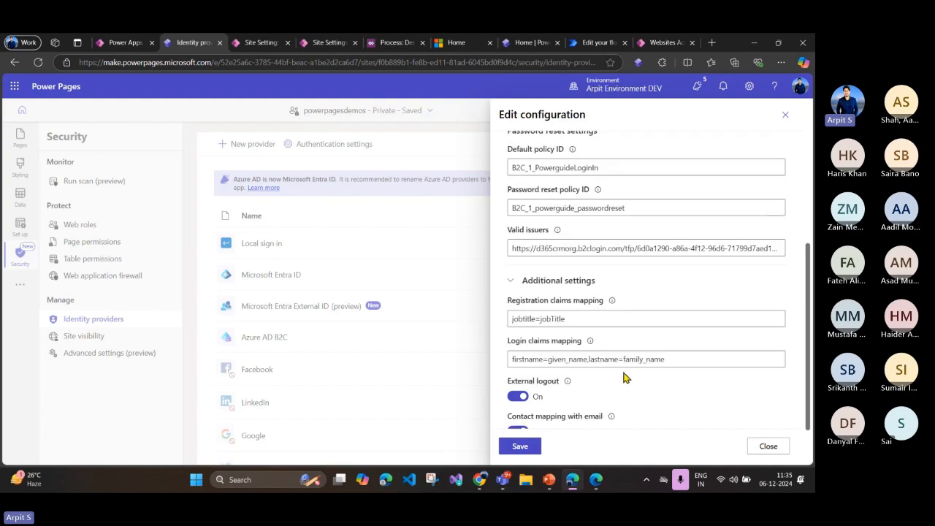
scroll(546, 314, "down", 5)
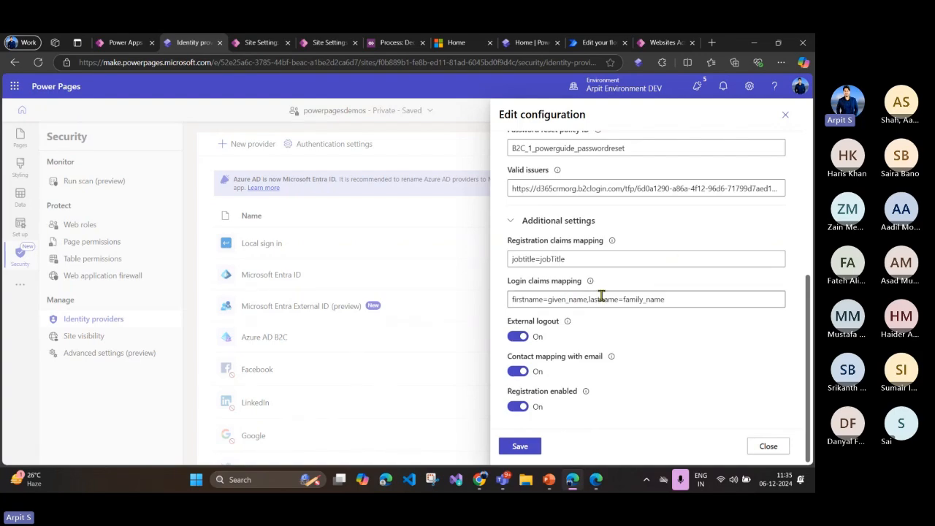
Step: Return to the Azure portal's user flows list and close the openid-configuration page of B2C_1_powerguidesignupsignin
key("alt+Tab")
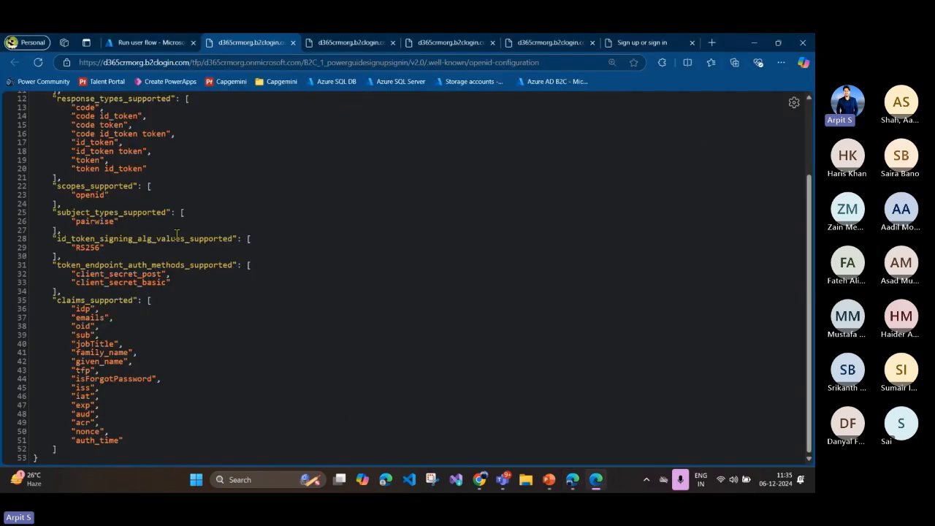
left_click(149, 42)
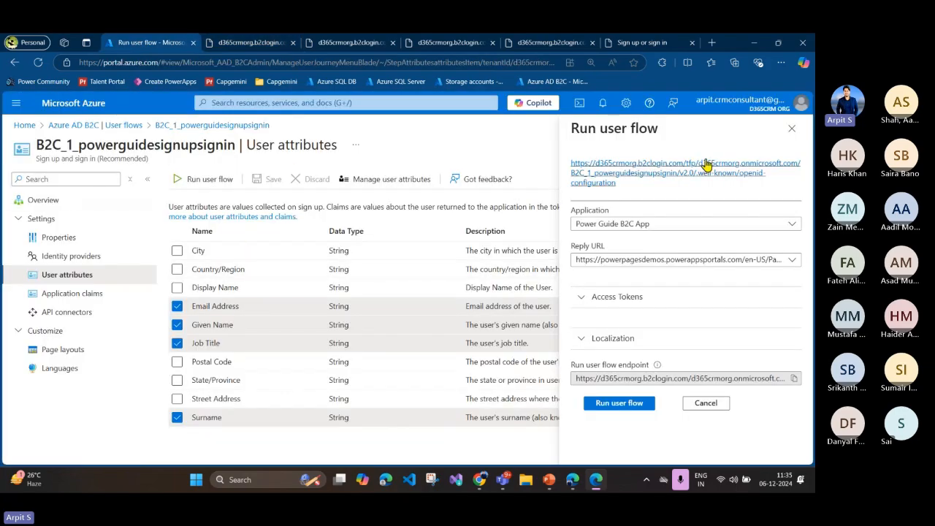
left_click(791, 128)
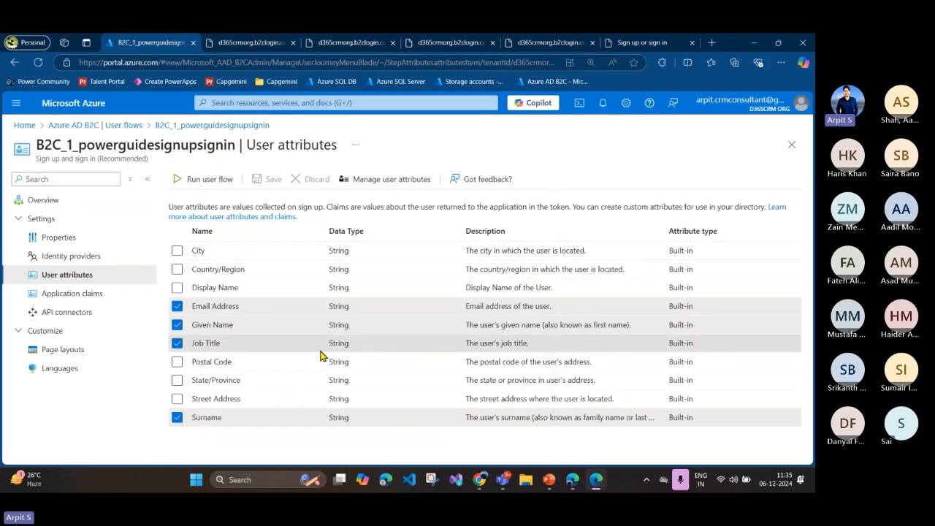
left_click(110, 126)
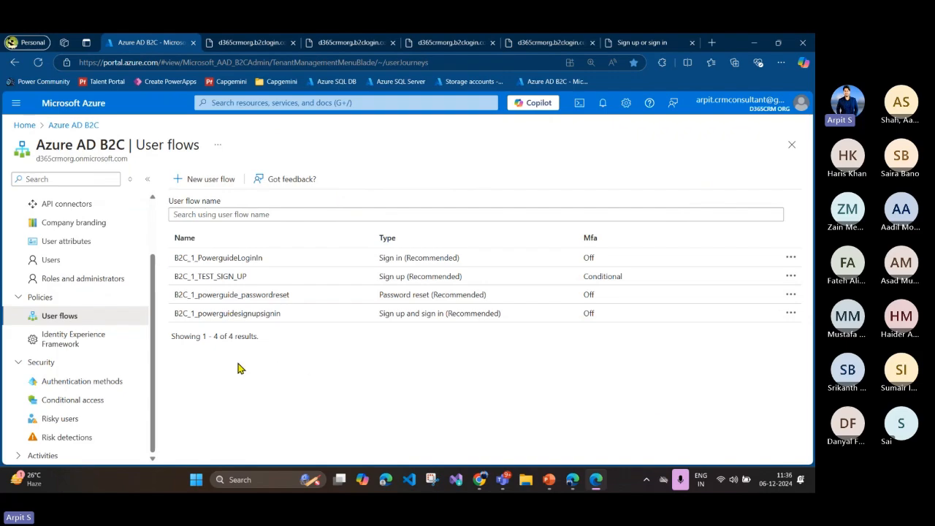
left_click(248, 42)
left_click(293, 43)
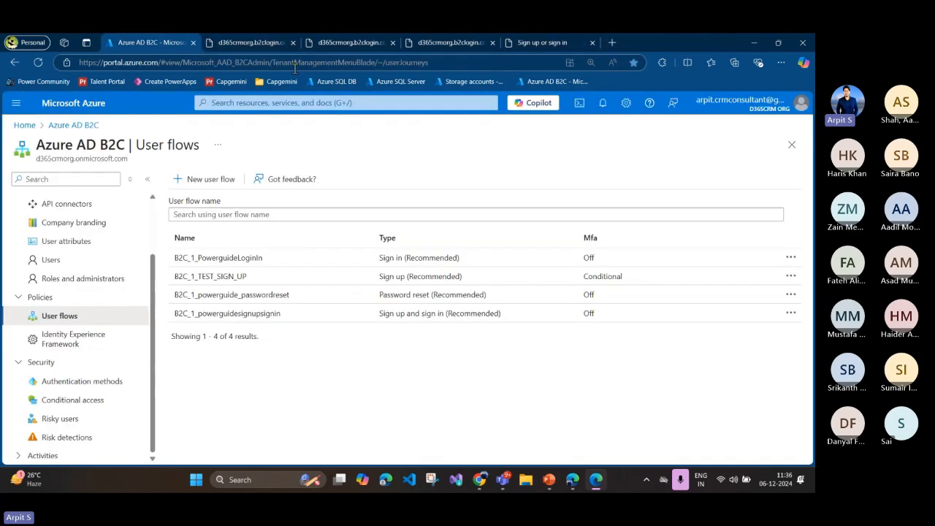
Step: Close the remaining openid-configuration pages, leaving the Azure portal and the sign-in page open
left_click(267, 43)
left_click(293, 43)
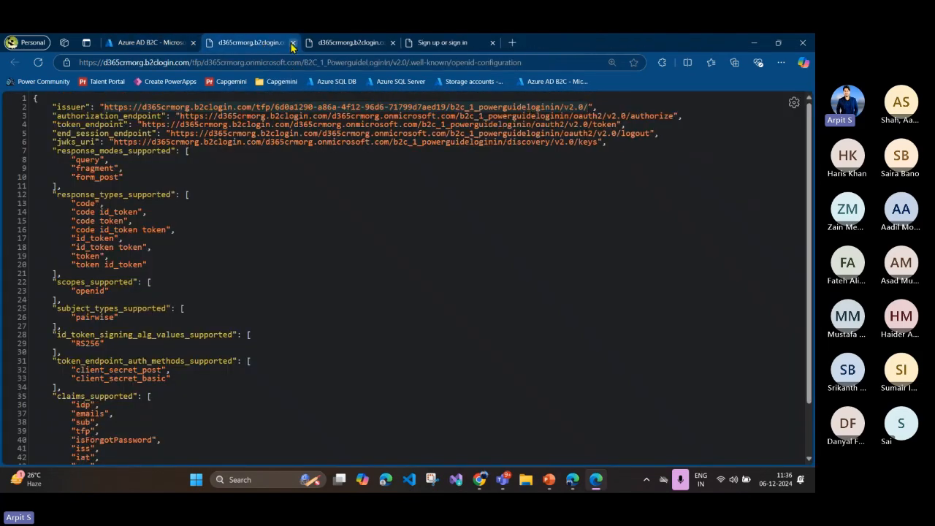
left_click(293, 42)
left_click(293, 42)
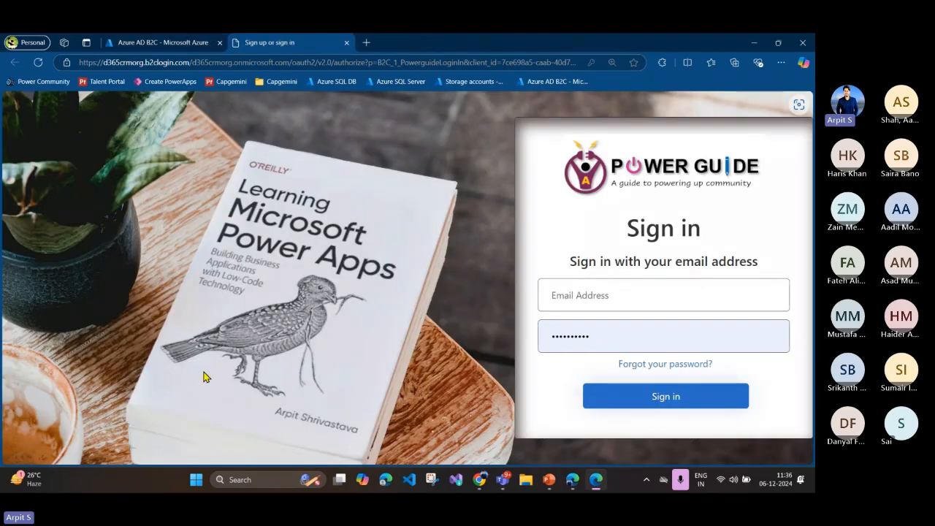
Step: Switch to PowerPoint and highlight the text "Automate Azure AD B2C Portal Invite" on the Authenticate Power Pages slide
left_click(550, 479)
left_click(277, 254)
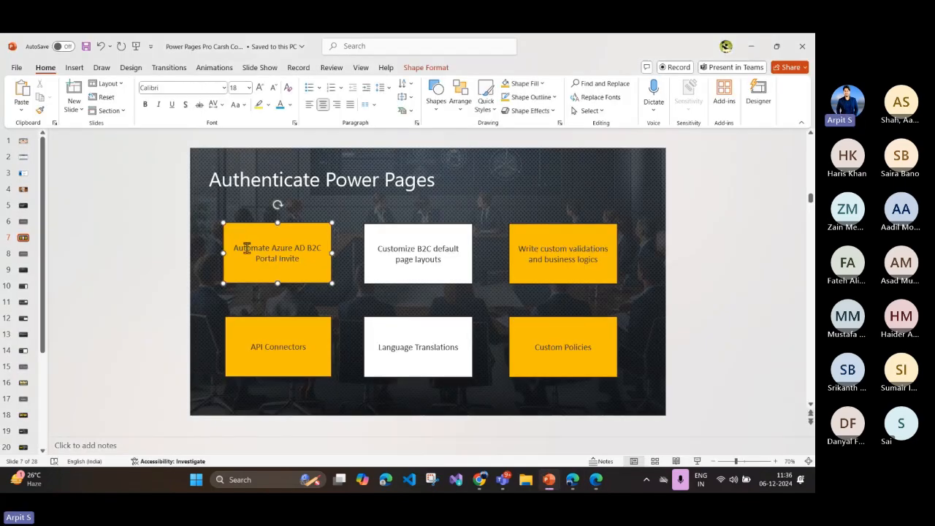
left_click(388, 253)
left_click(223, 253)
left_click_drag(233, 248, 294, 260)
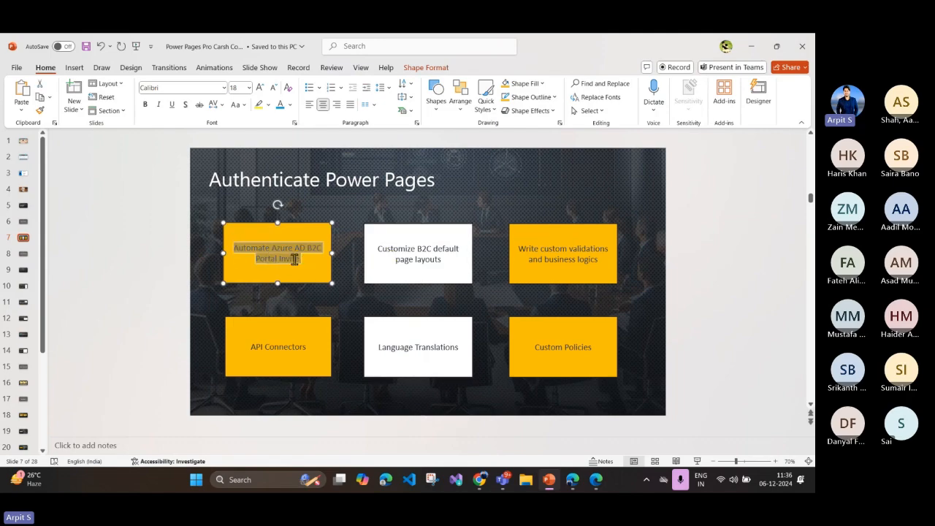
left_click(305, 263)
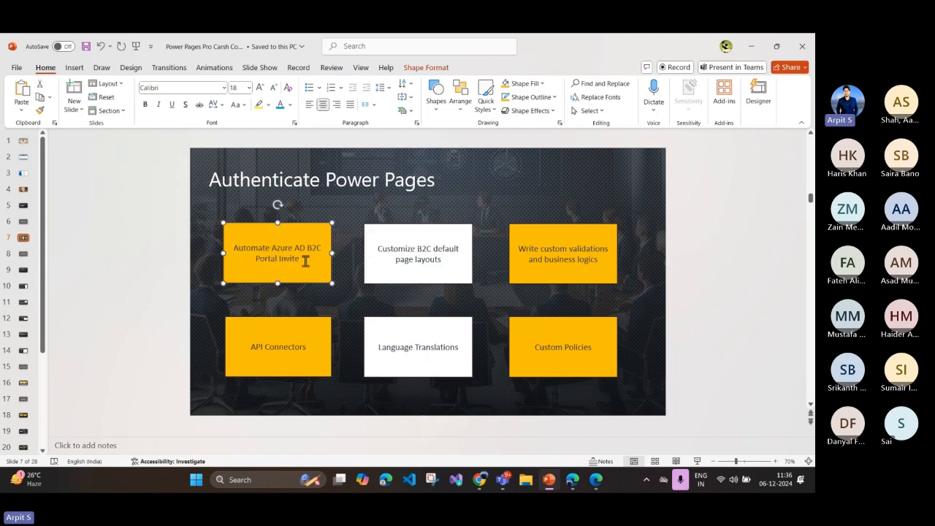
left_click(711, 335)
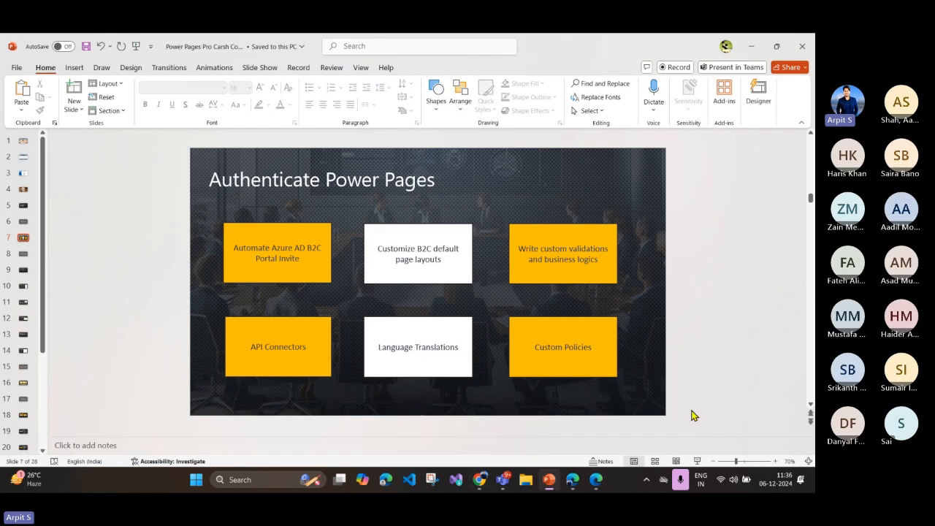
Step: Switch to Power Pages and close the Azure AD B2C provider's configuration without saving
left_click(572, 479)
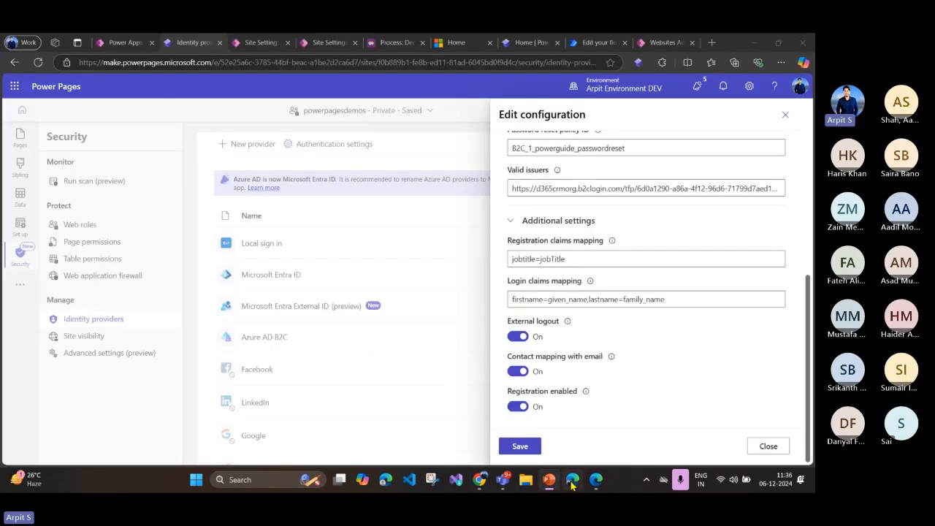
left_click(785, 115)
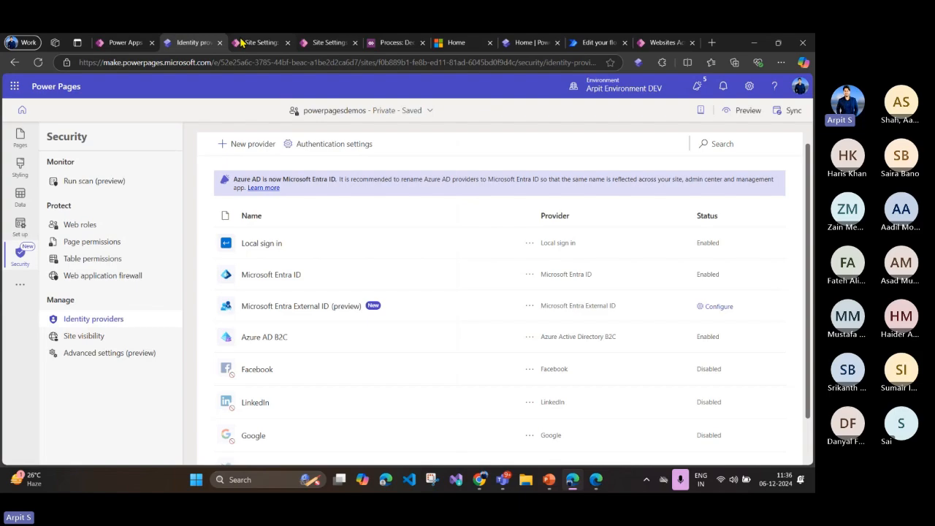
Step: Switch to the Power Guide sign-in page and point out its email address and password fields
left_click(596, 479)
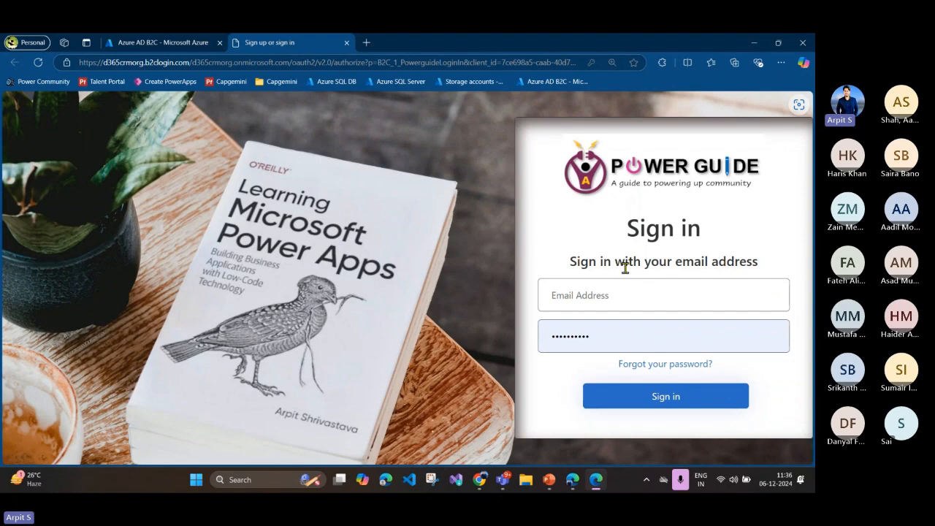
left_click(623, 293)
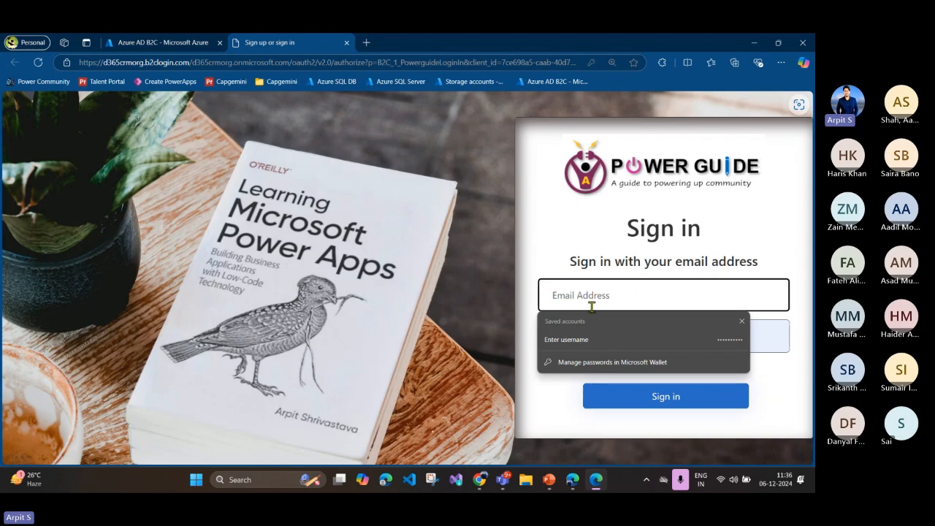
left_click(575, 239)
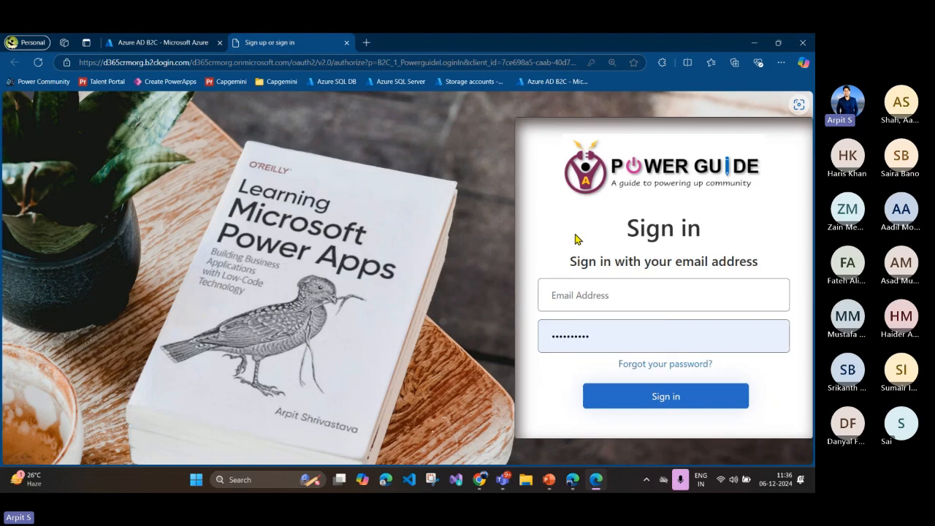
left_click(584, 339)
left_click(581, 295)
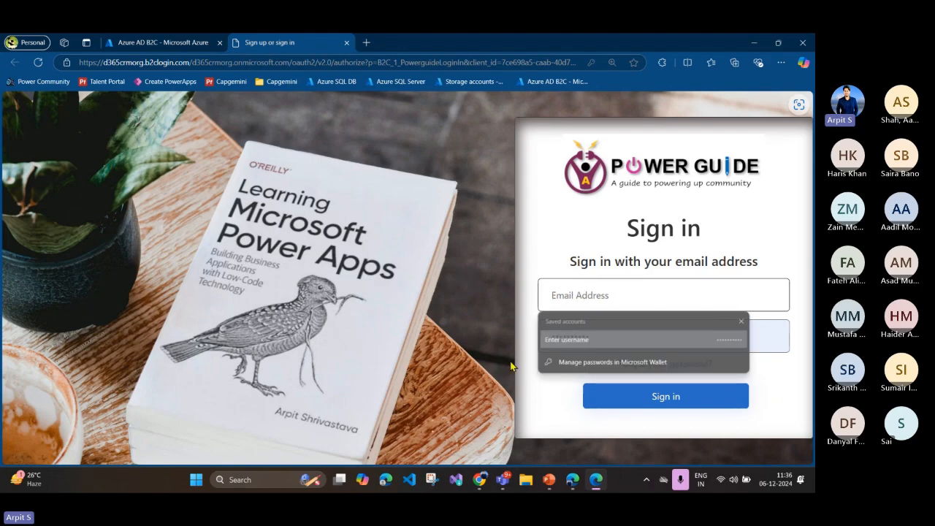
left_click(546, 336)
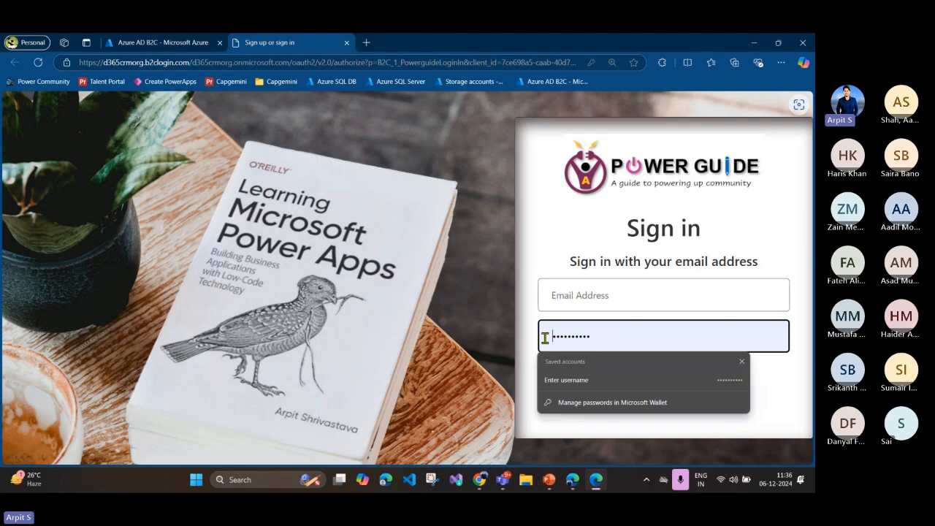
left_click(570, 295)
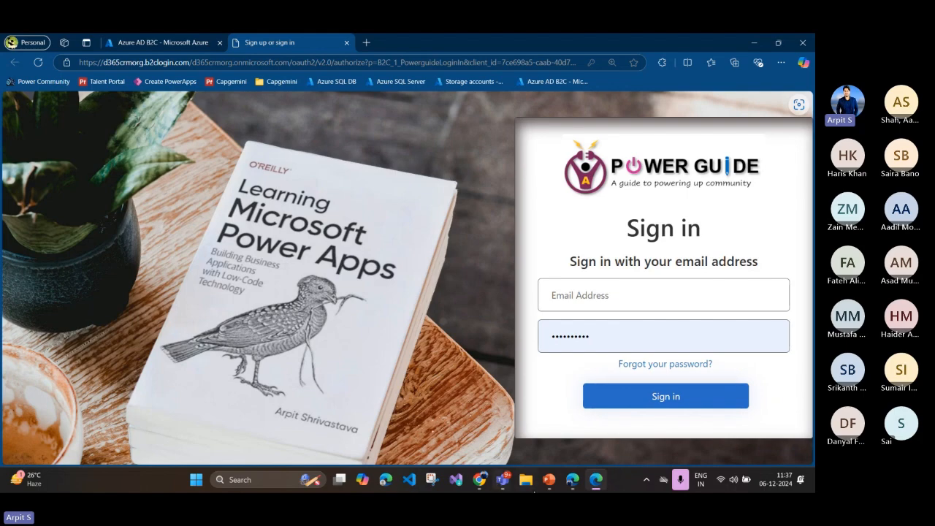
Step: Switch to Power Apps and open the Automate Azure AD B2C Portal Invitation cloud flow of the FestiveTechCalendar2024 solution for editing
left_click(573, 480)
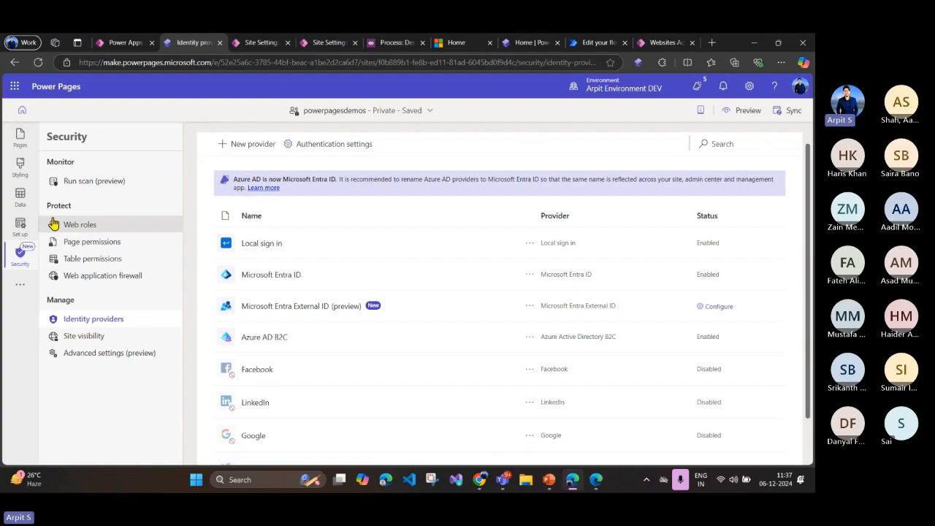
left_click(123, 42)
left_click(61, 245)
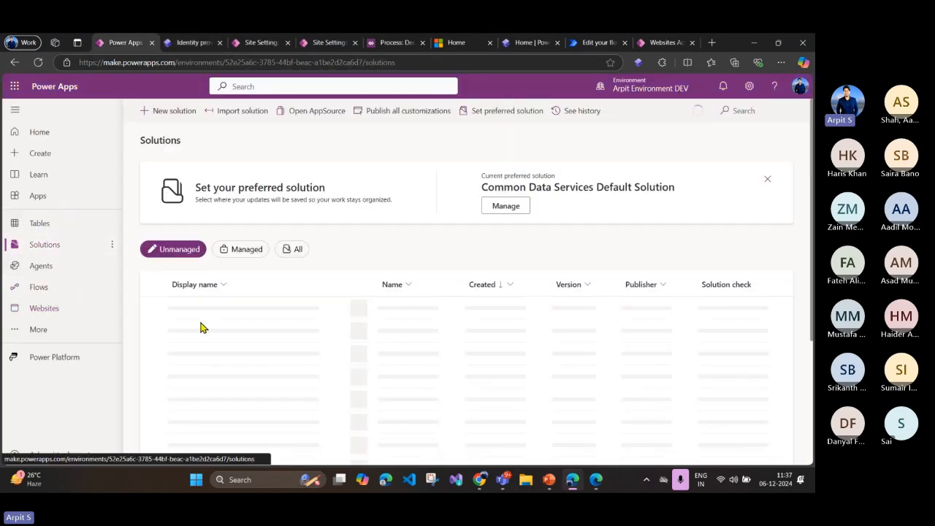
left_click(211, 308)
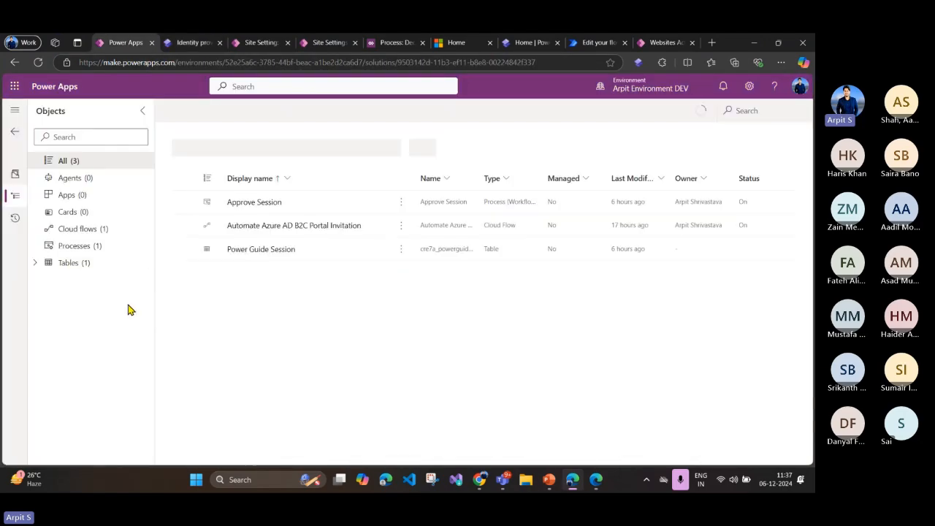
left_click(94, 231)
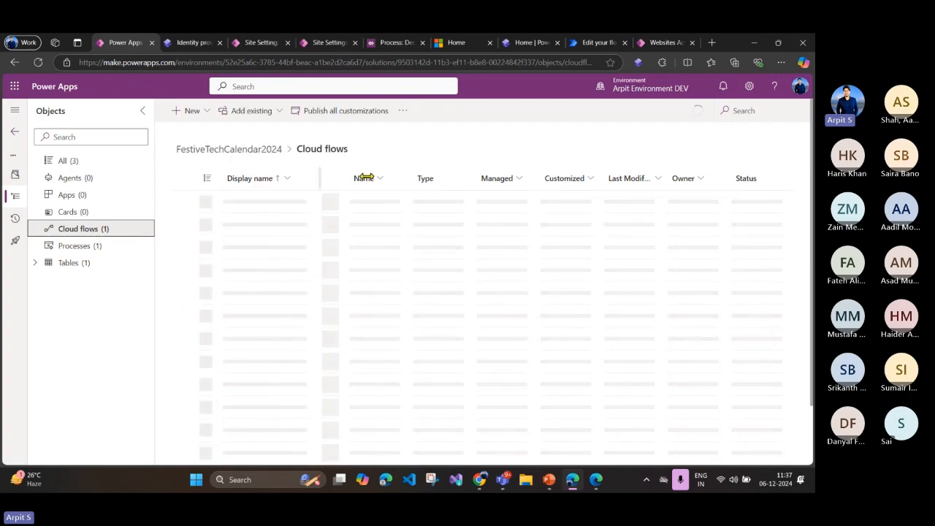
left_click(143, 111)
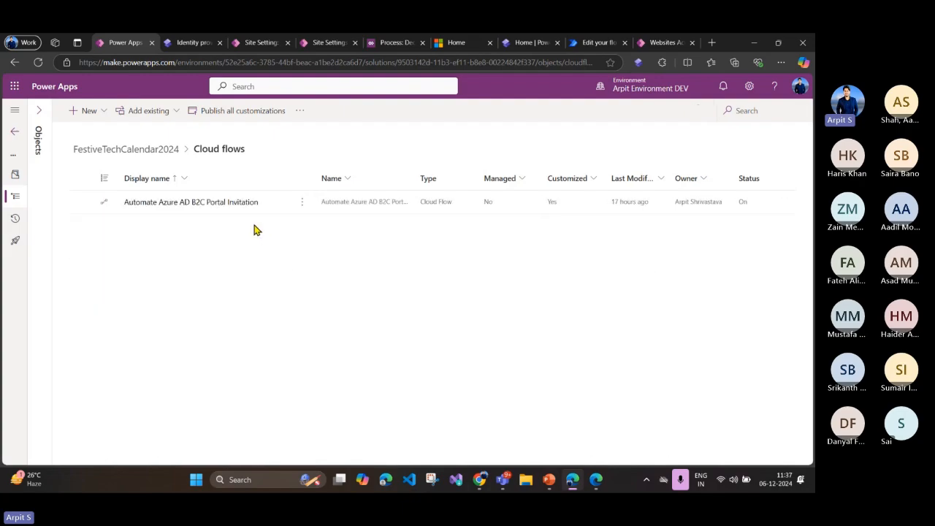
left_click(193, 208)
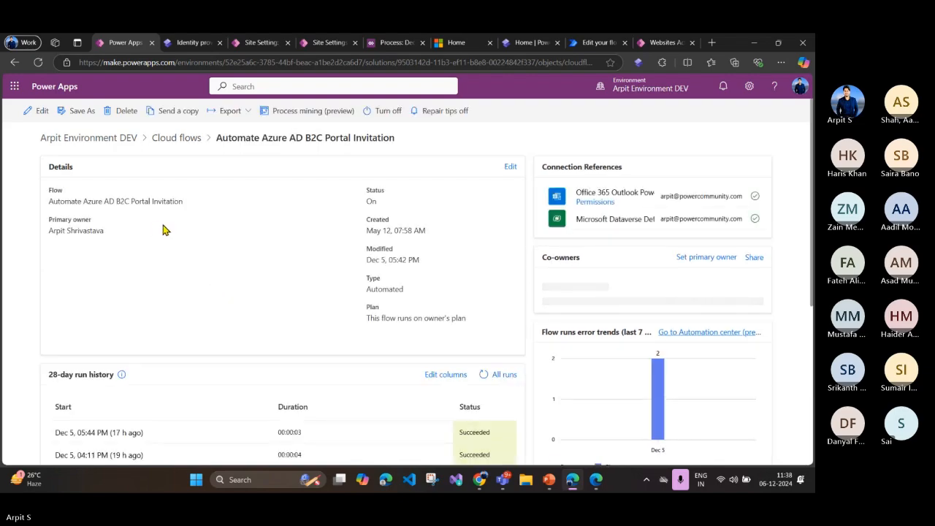
left_click(46, 109)
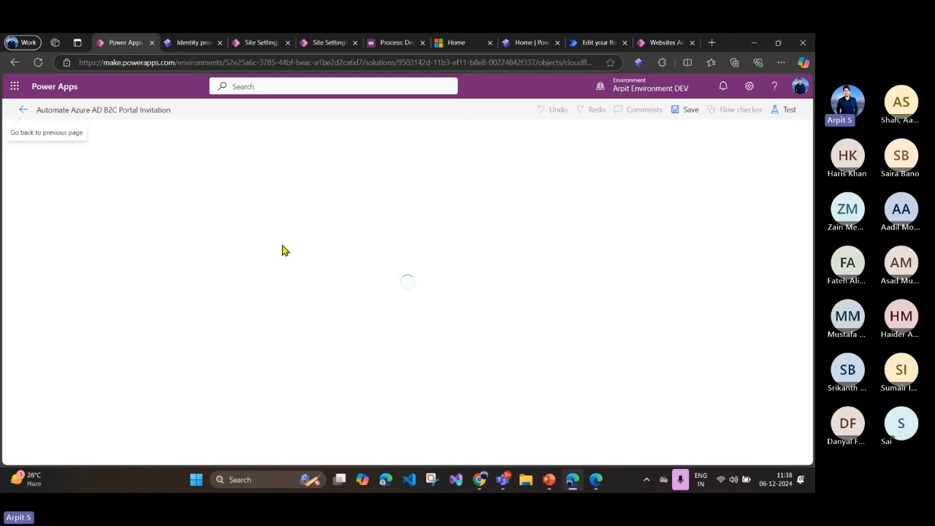
Step: Switch to the Portal Management app and open the My Active Contacts list
left_click(261, 43)
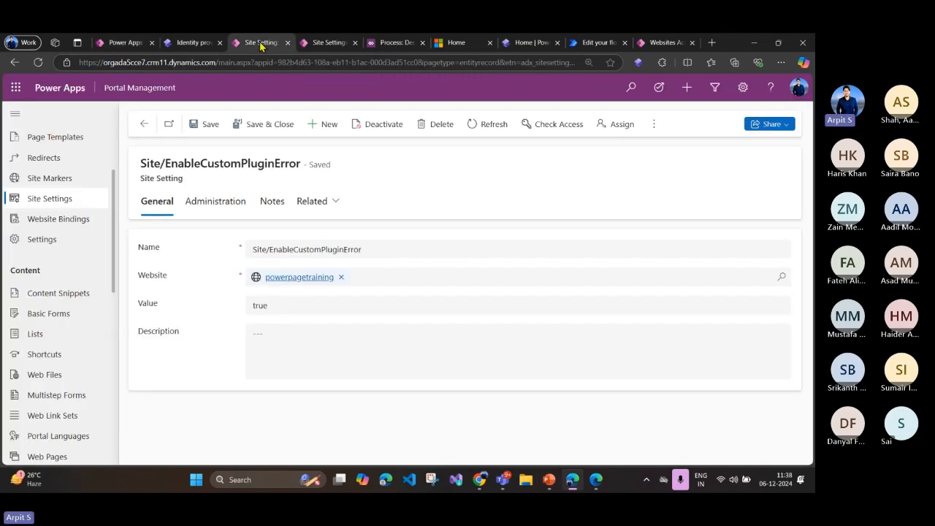
scroll(95, 314, "down", 3)
left_click(45, 372)
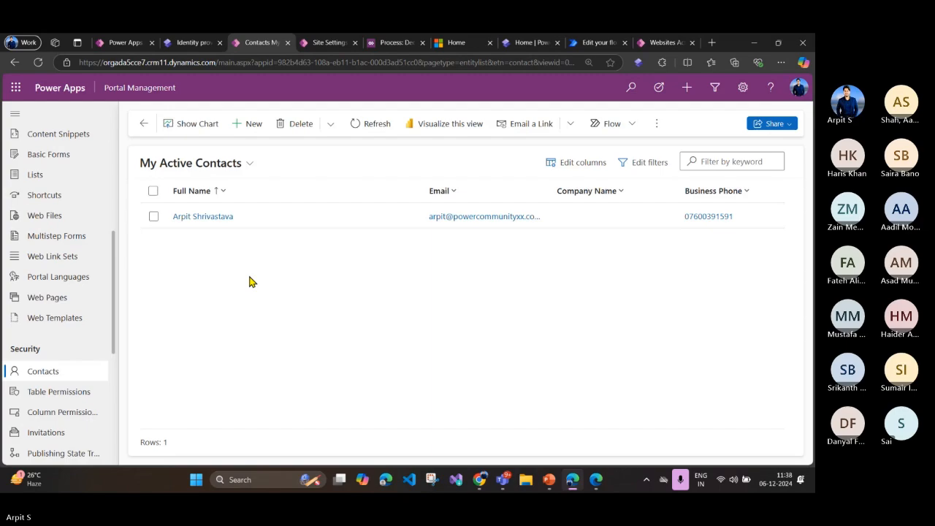
left_click(153, 217)
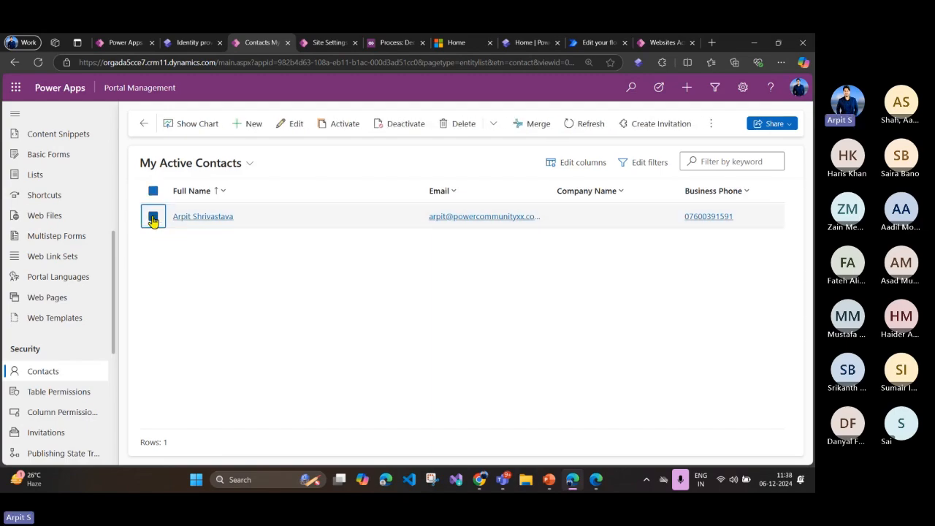
left_click(154, 220)
Step: Start a new contact and fill in the first name, last name, business phone and email from the saved personal details
left_click(248, 124)
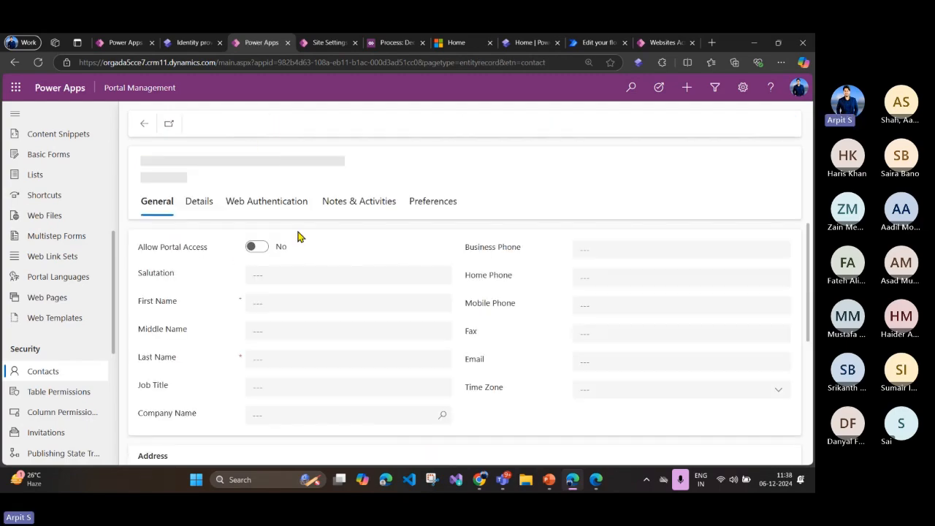
left_click(259, 277)
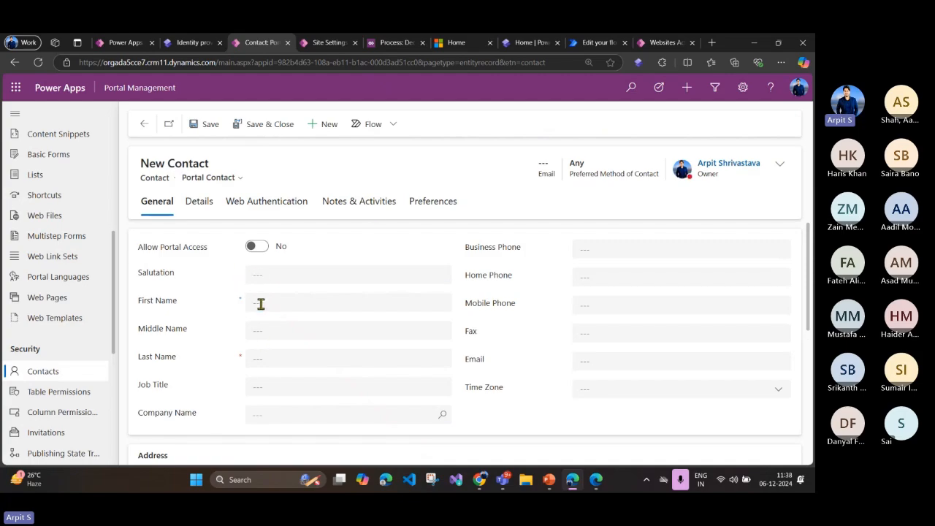
left_click(258, 303)
left_click(307, 366)
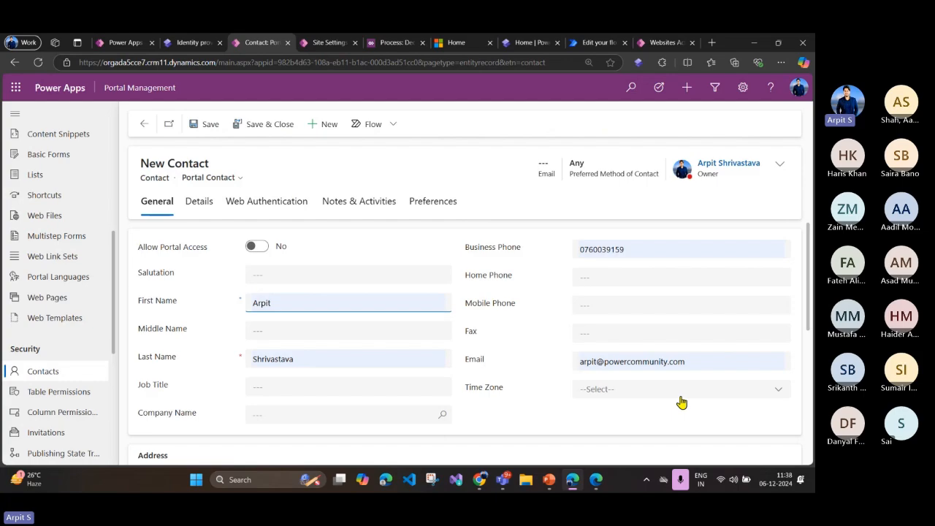
Step: Change the new contact's email address by appending digits to the domain name before ".com"
left_click(671, 361)
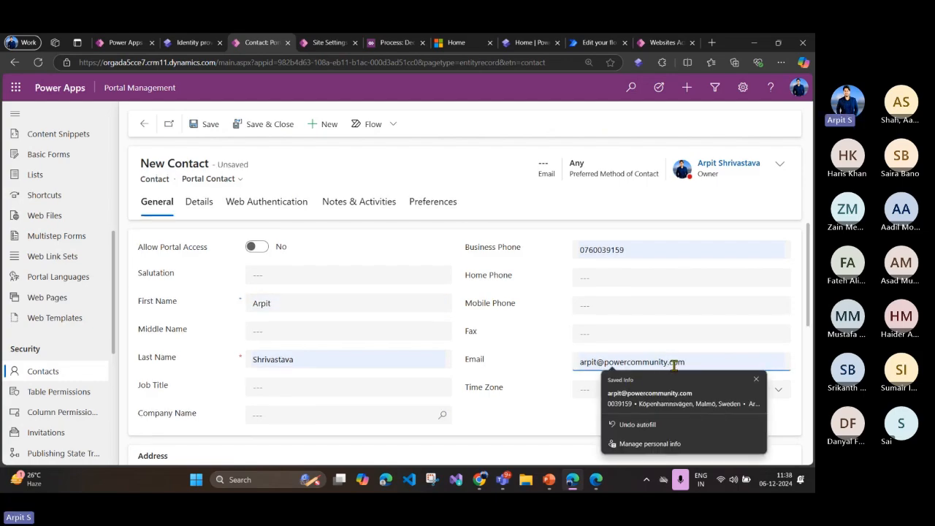
left_click(670, 363)
type("123")
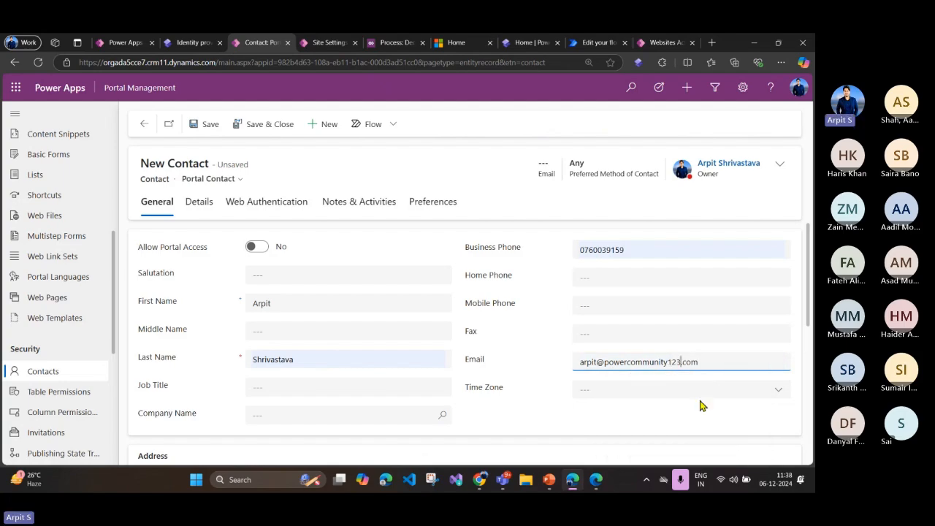
type("4")
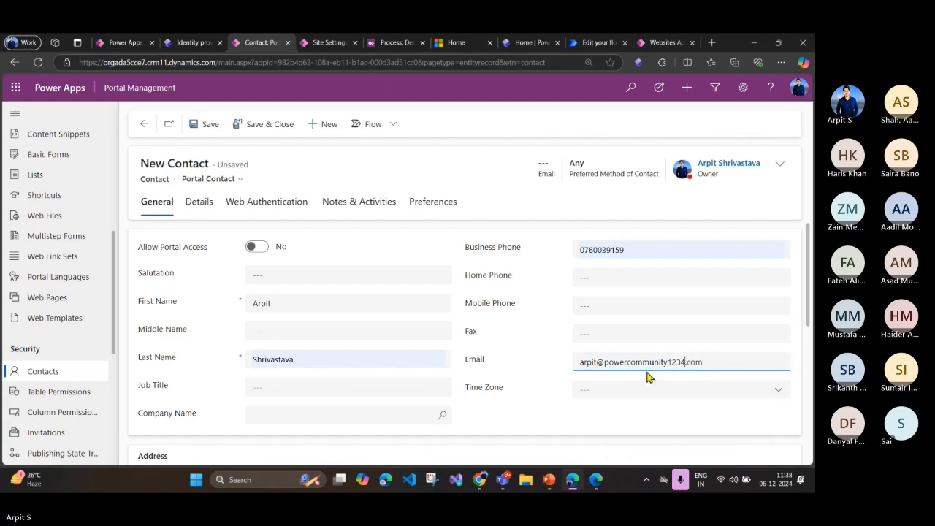
left_click(530, 355)
Step: Change the ending of the new contact's business phone number and save the contact
left_click(626, 253)
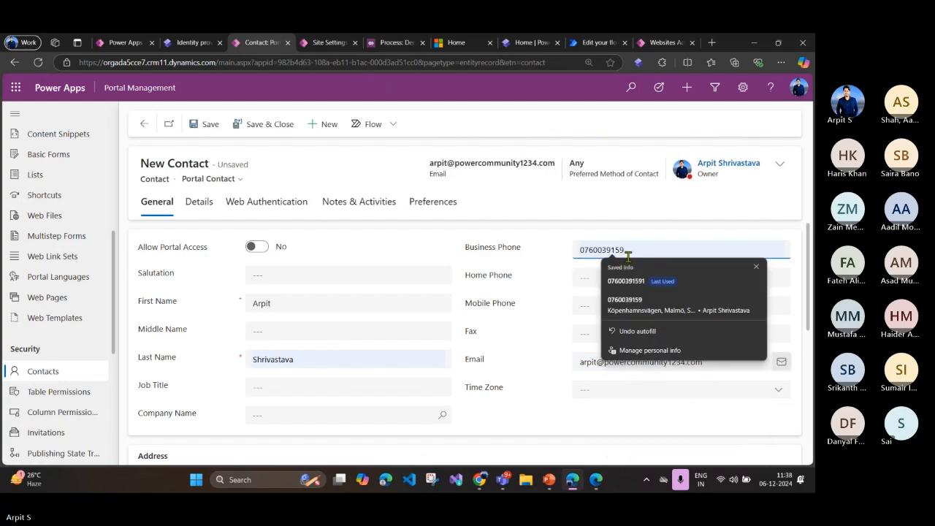
key("BackSpace")
type("654")
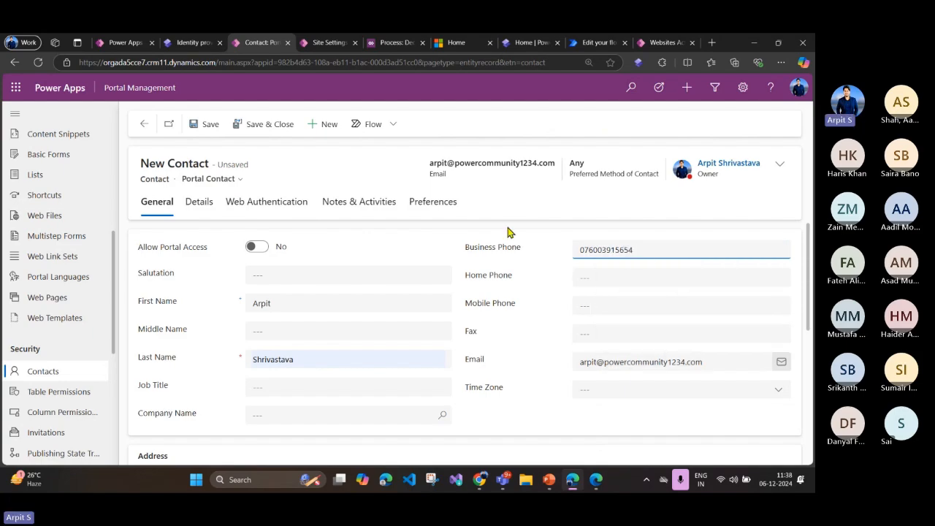
left_click(206, 125)
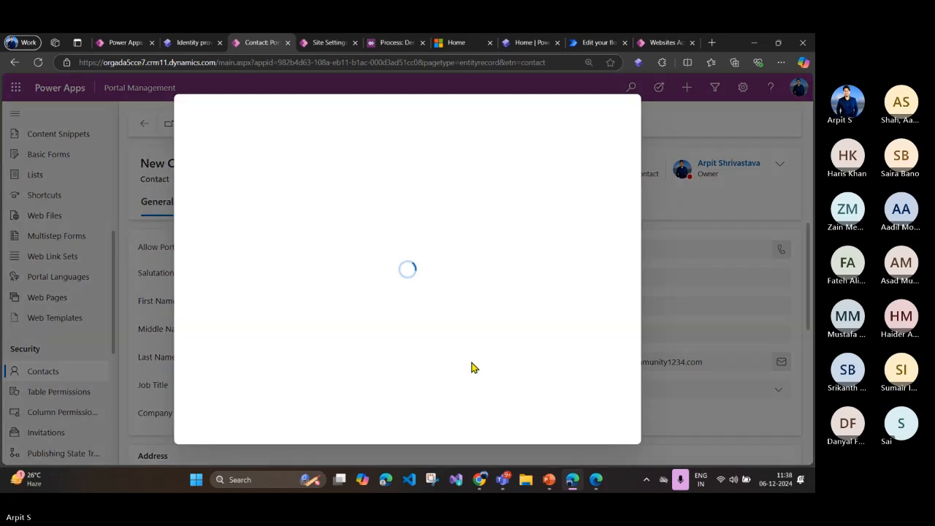
left_click(472, 422)
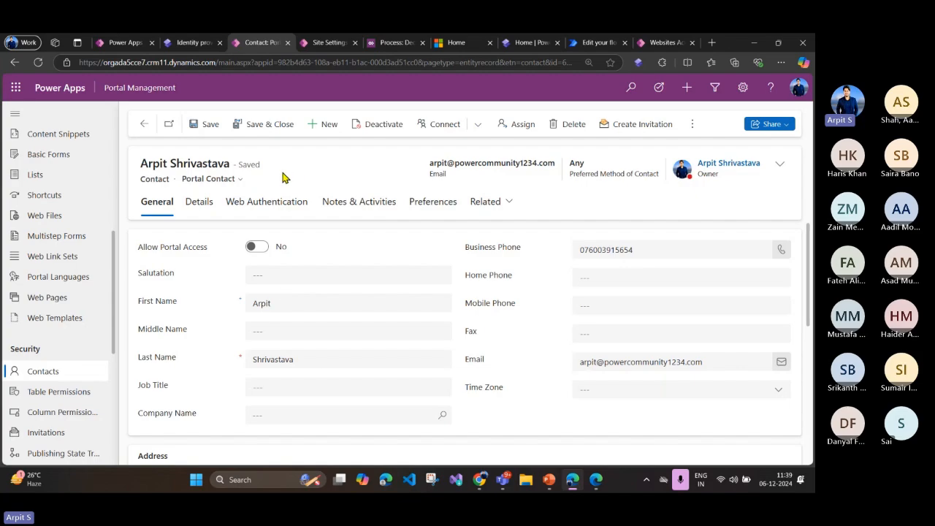
Step: View the flow's "When Allow Portal Access value is True" trigger and return to the saved contact
left_click(121, 43)
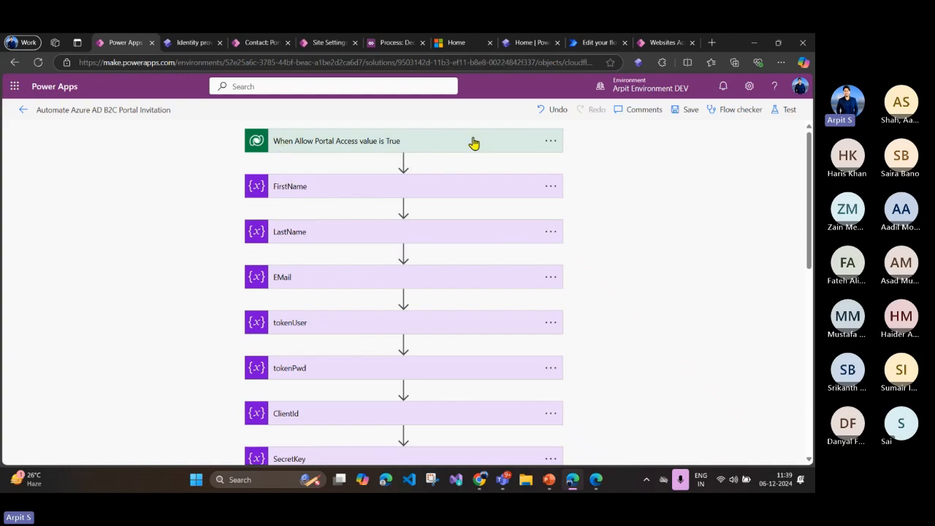
left_click(262, 43)
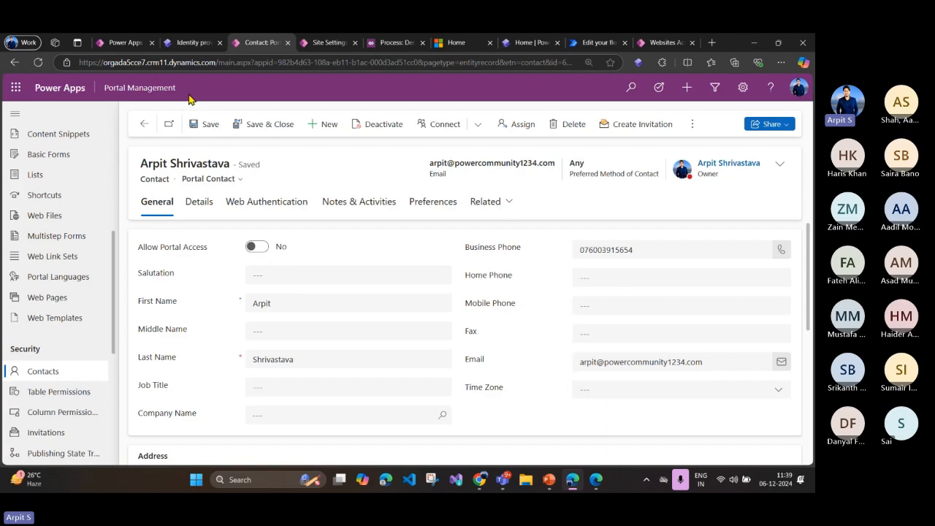
Step: Check the contact's Allow Portal Access field against the Select columns and Filter rows settings of the flow's trigger
left_click(122, 44)
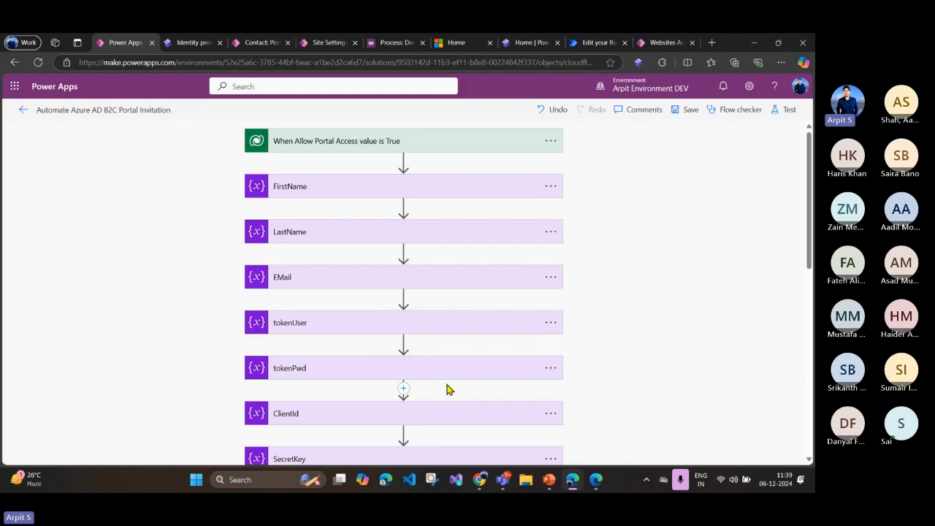
left_click(237, 45)
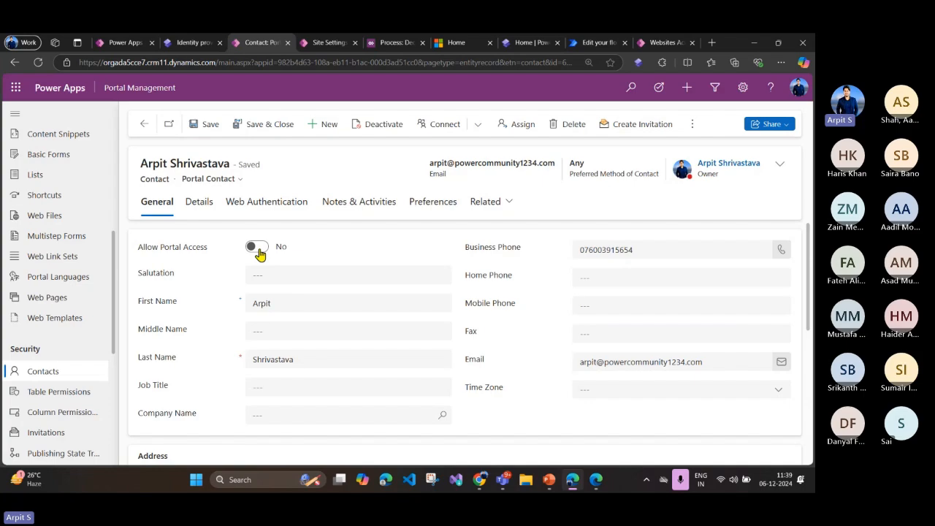
left_click(128, 42)
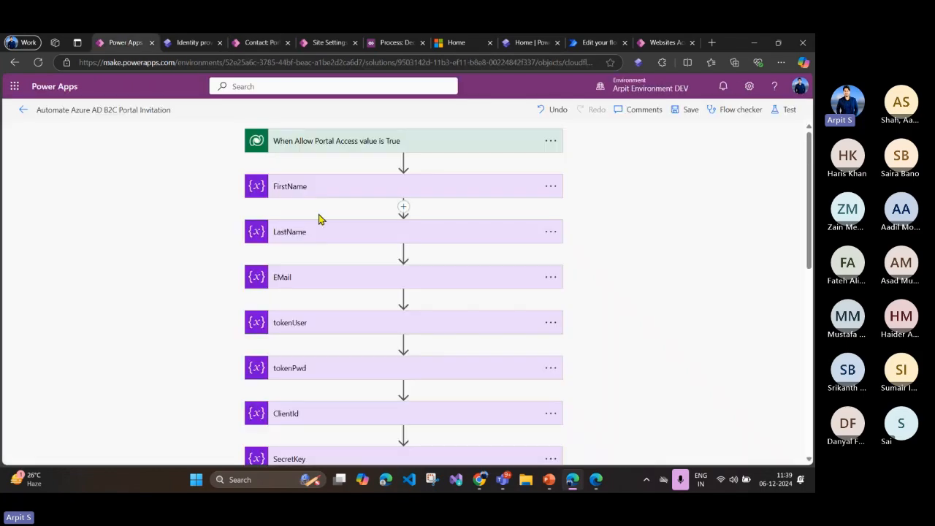
left_click(431, 144)
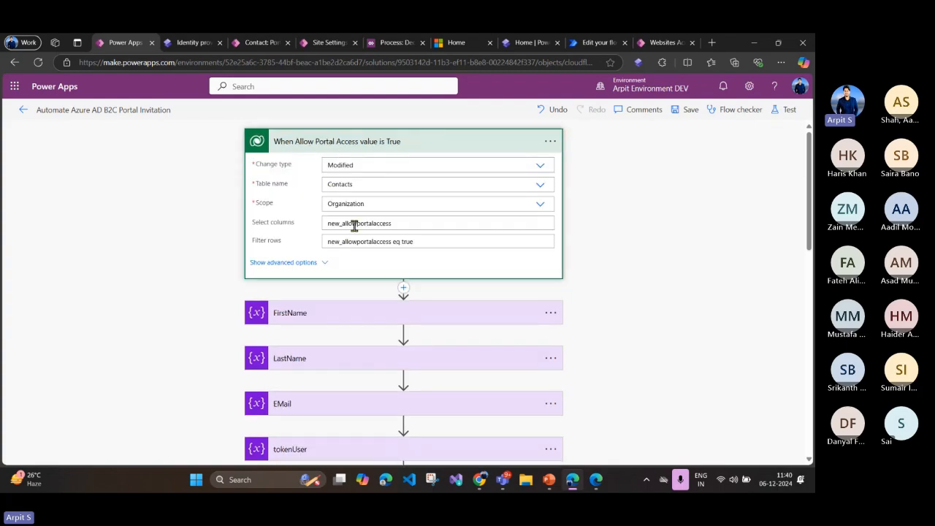
double_click(367, 224)
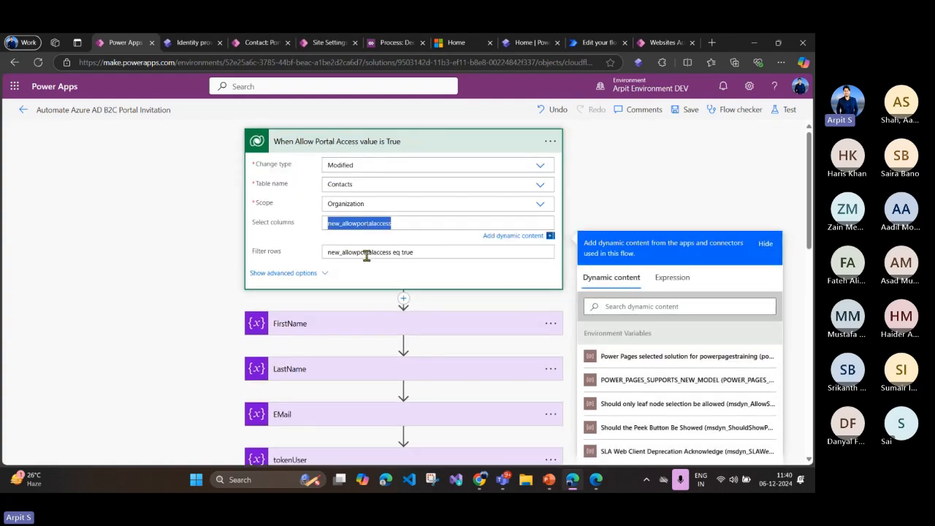
left_click(386, 145)
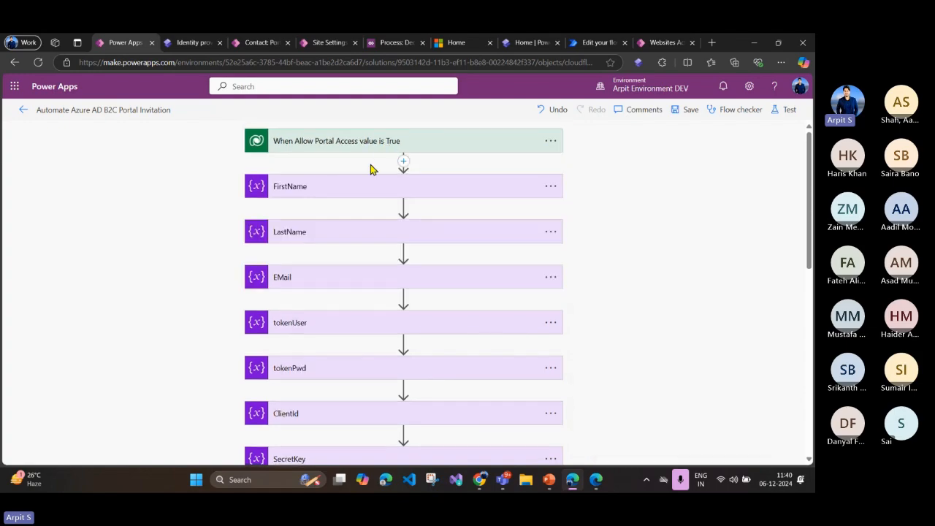
Step: Review the flow's sequence of actions and expand the "HTTP Request - Get Access Token" action
scroll(351, 196, "down", 5)
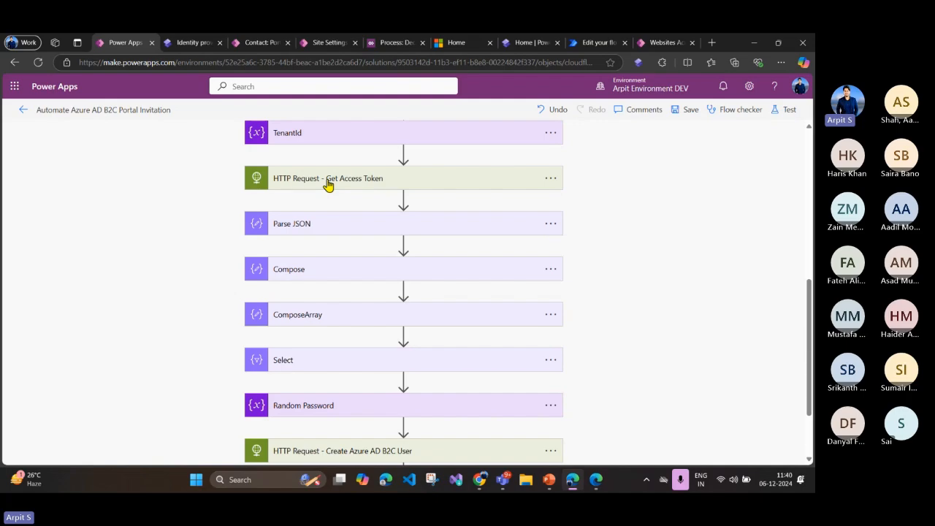
scroll(343, 204, "up", 5)
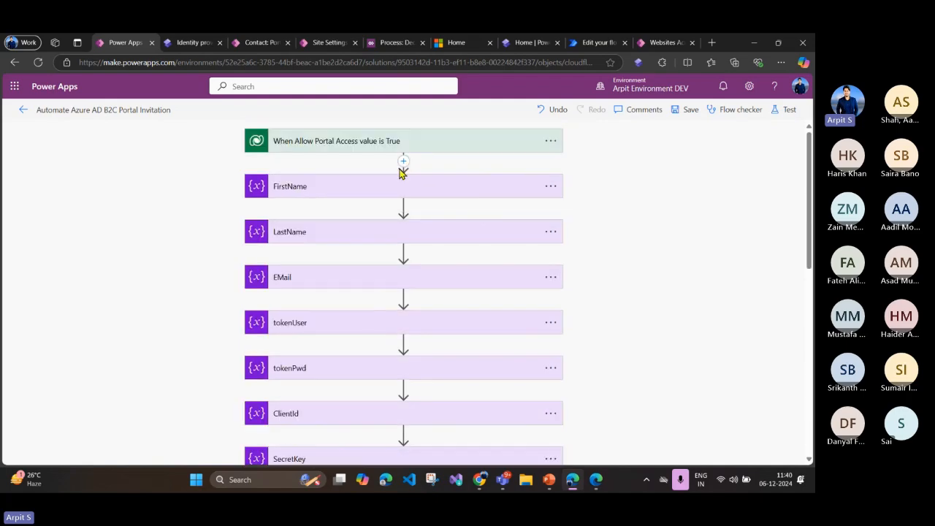
scroll(307, 276, "down", 5)
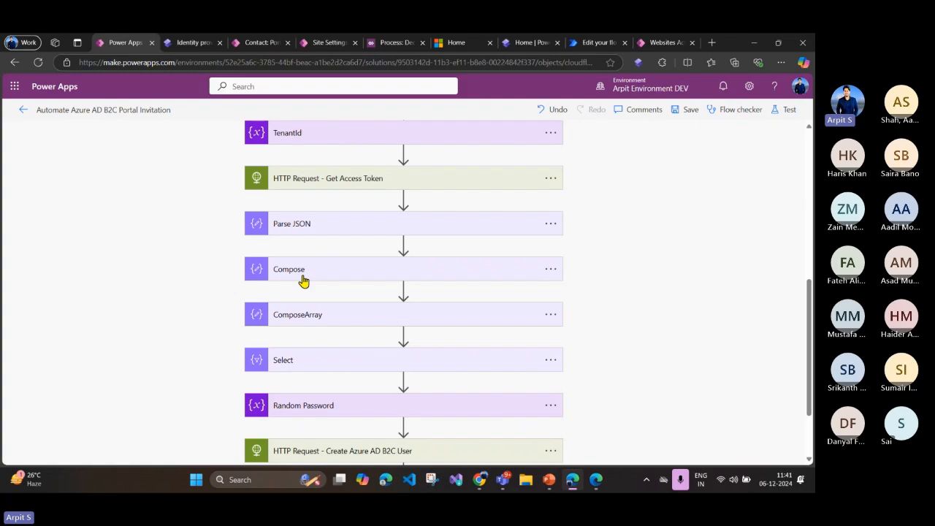
left_click(324, 180)
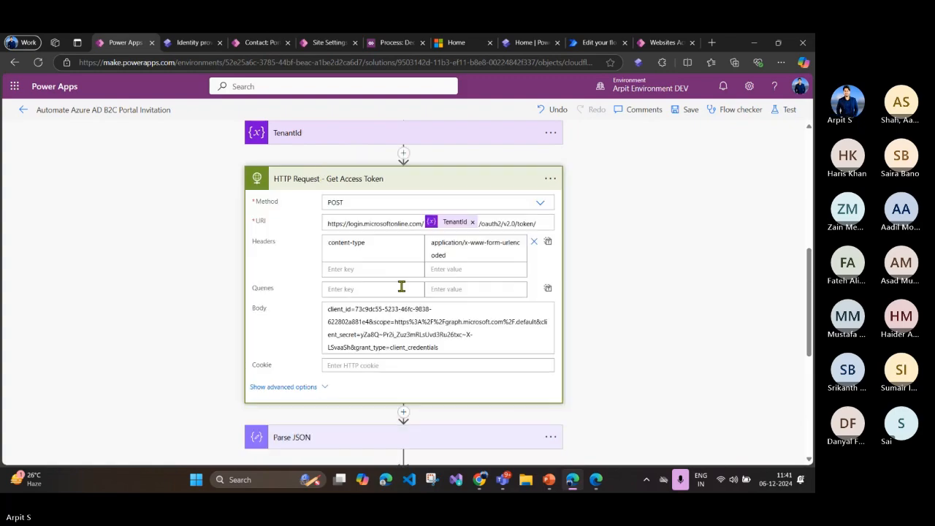
scroll(428, 330, "up", 1)
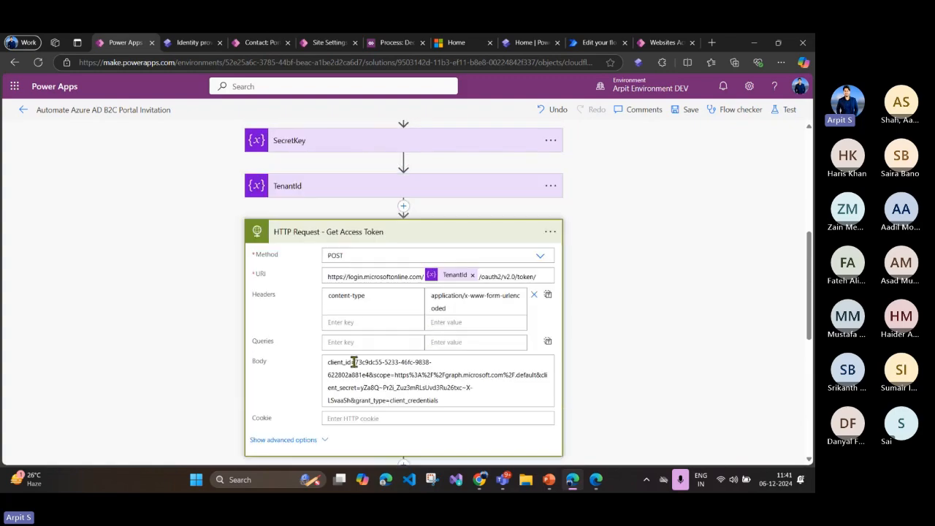
Step: Examine the client ID and the Microsoft Graph scope in the access token request's body
left_click_drag(354, 363, 415, 362)
left_click(328, 377)
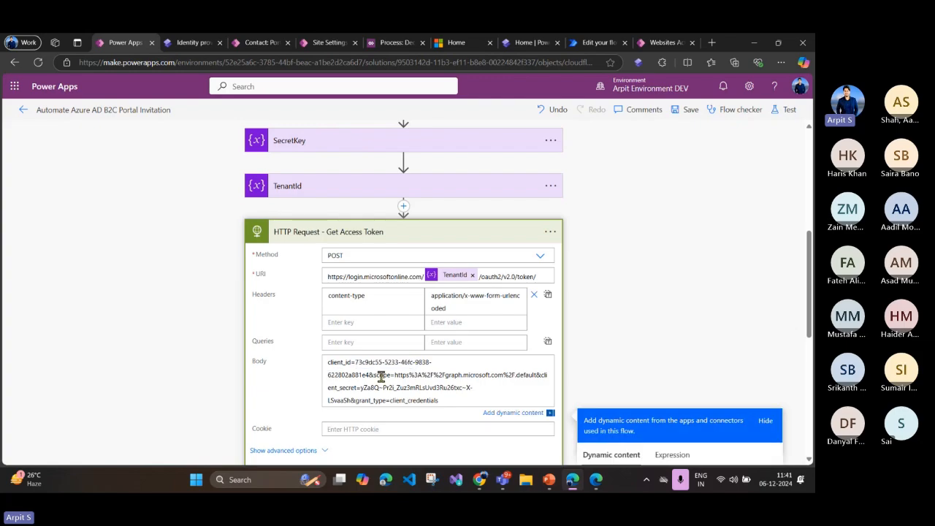
left_click_drag(394, 375, 539, 384)
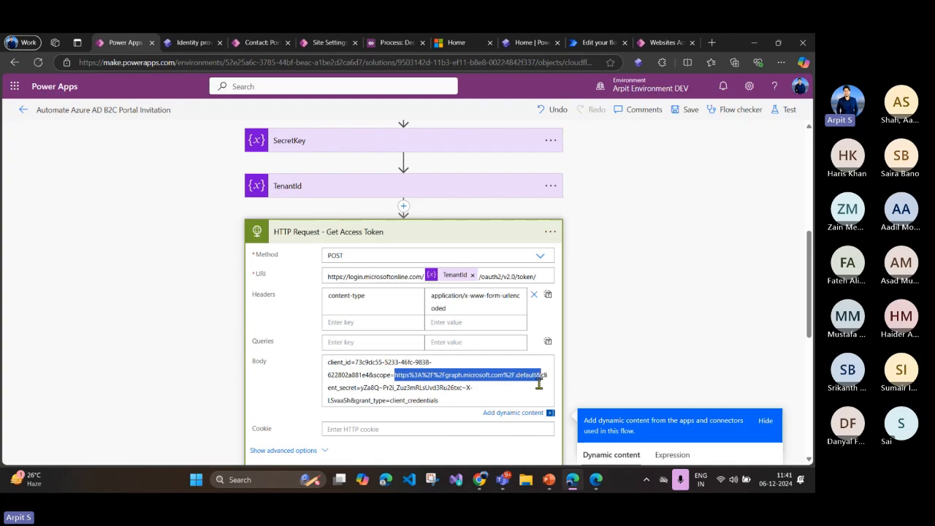
left_click(539, 384)
left_click_drag(395, 376, 544, 376)
left_click(511, 378)
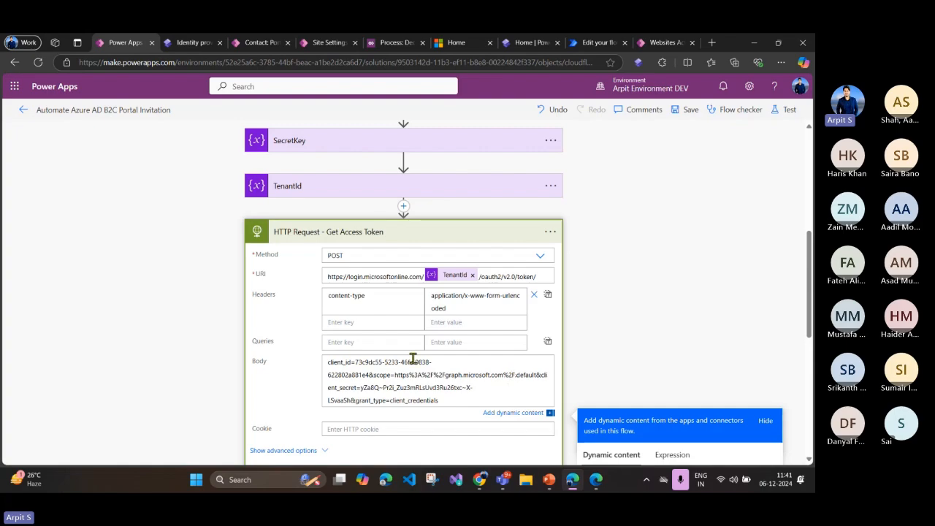
Step: Examine the client ID and client secret values in the token request's body, and the TenantId variable in its URI
left_click_drag(356, 362, 436, 366)
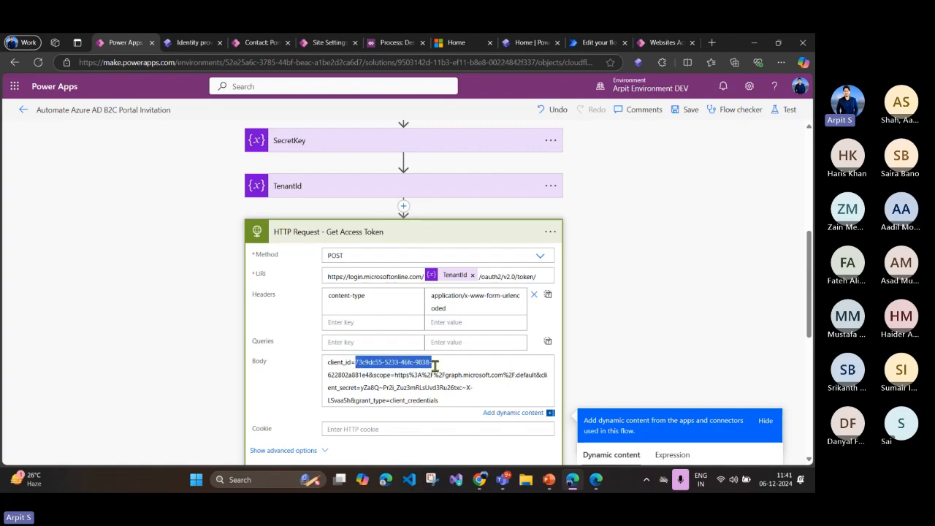
left_click(436, 385)
left_click_drag(355, 388, 480, 389)
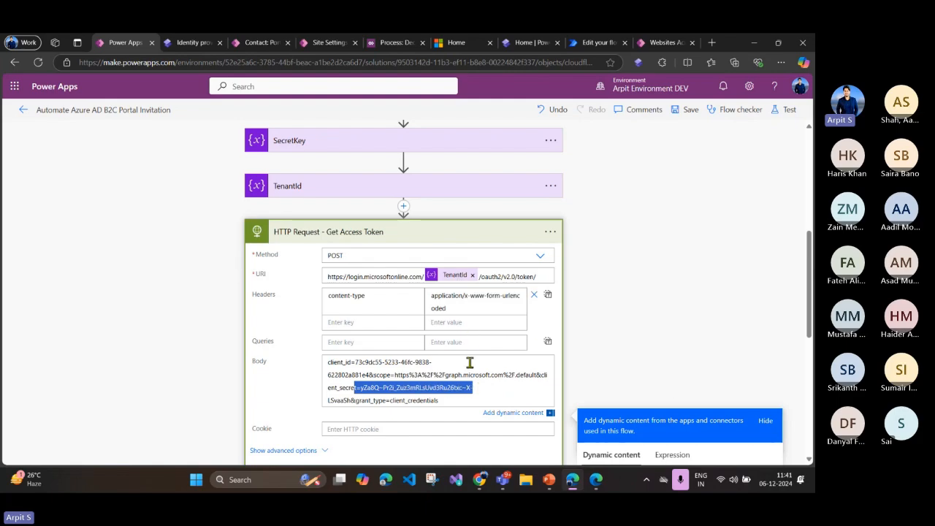
left_click(600, 322)
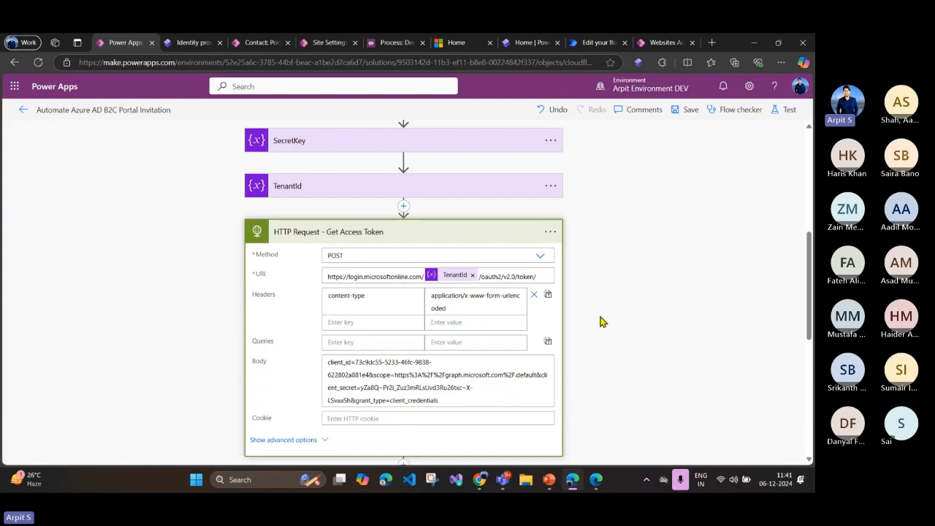
scroll(378, 335, "down", 1)
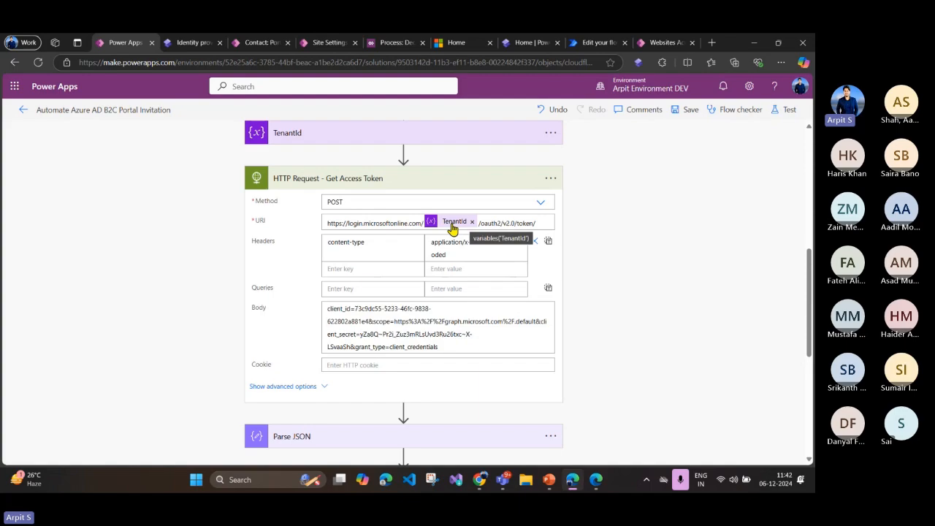
Step: Switch to the Azure portal and open the app registrations of the Azure AD B2C tenant
left_click(594, 481)
left_click(162, 43)
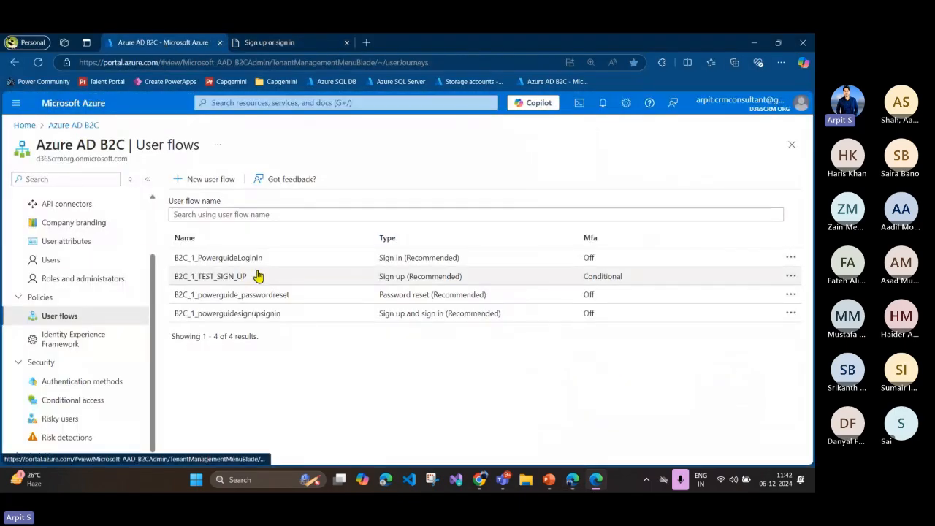
scroll(78, 274, "up", 2)
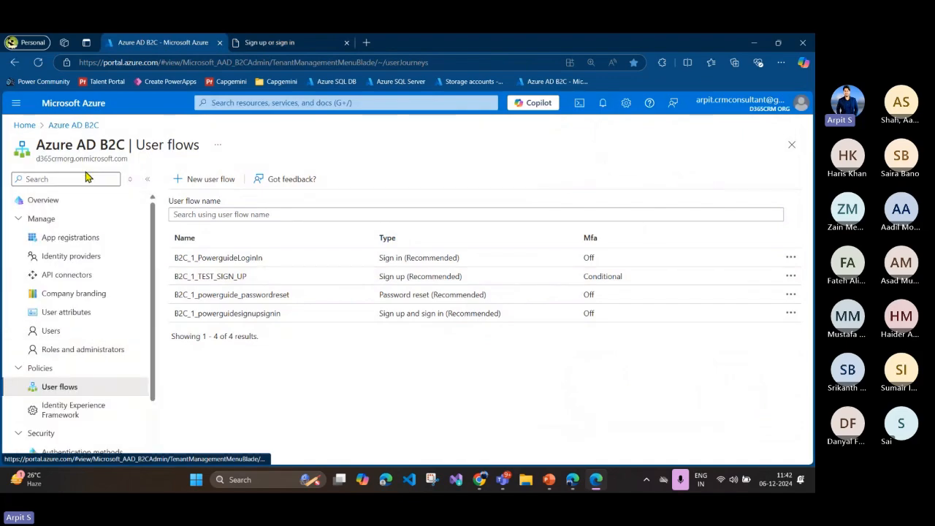
scroll(83, 276, "down", 2)
scroll(83, 275, "up", 2)
left_click(76, 239)
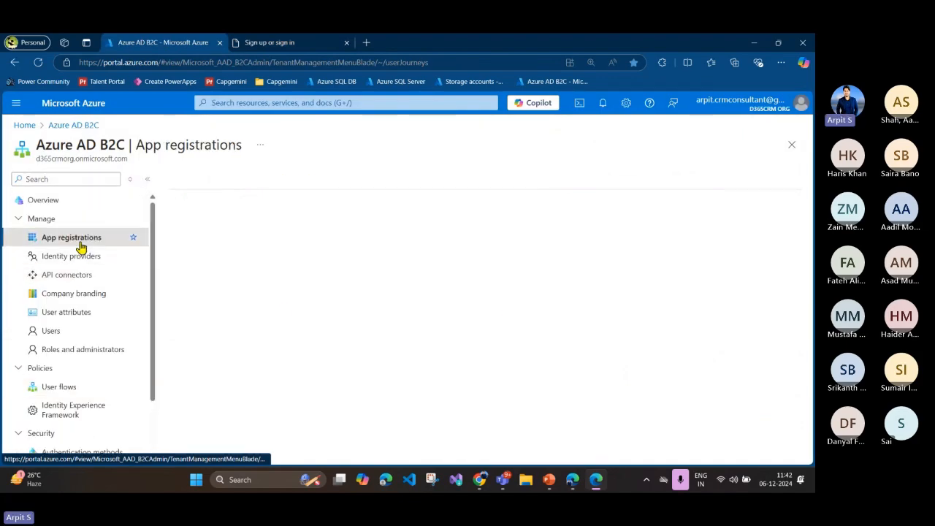
left_click(60, 335)
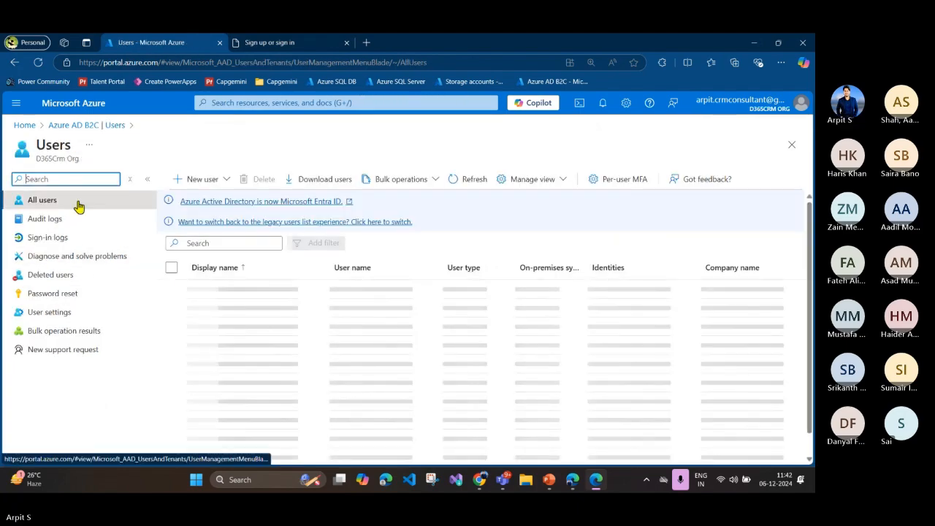
left_click(85, 127)
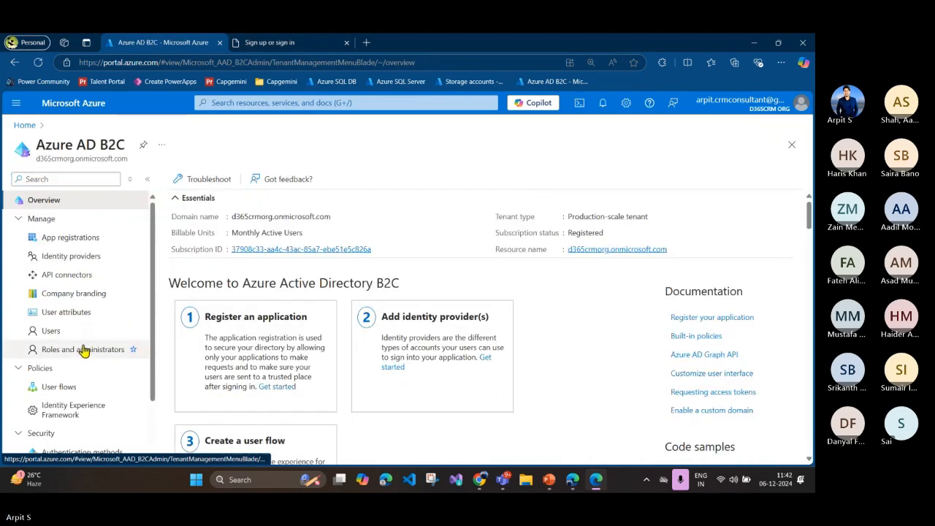
left_click(80, 239)
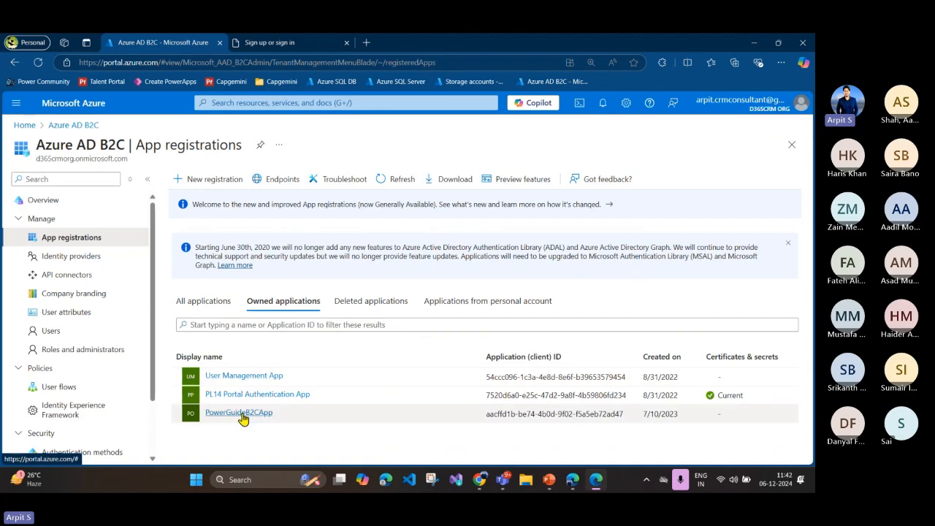
Step: Search all registered applications for "graph" and for "api", and clear the filter
left_click(226, 306)
left_click(229, 324)
type("graph")
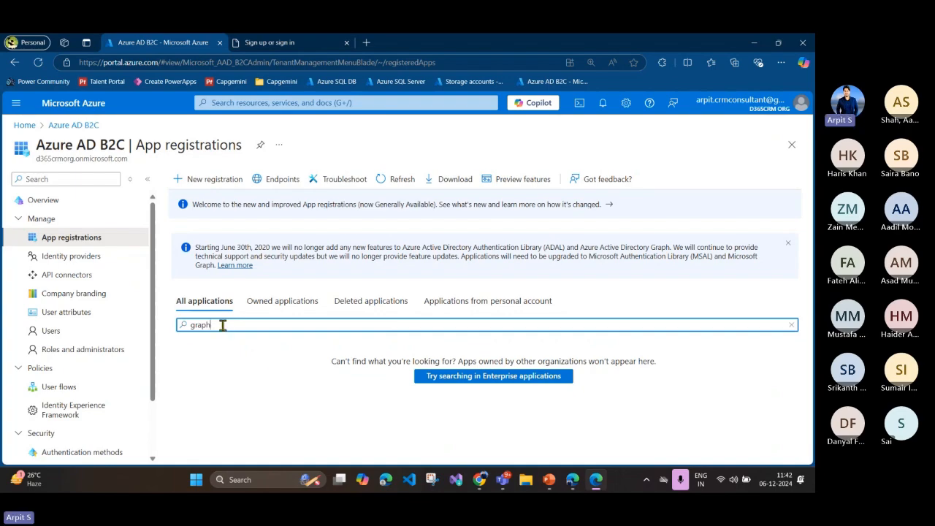
key("BackSpace")
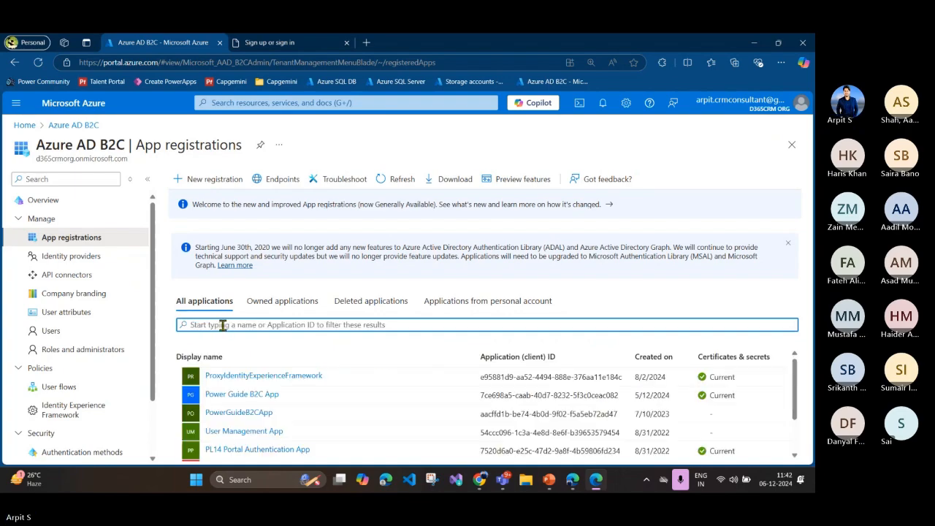
type("api")
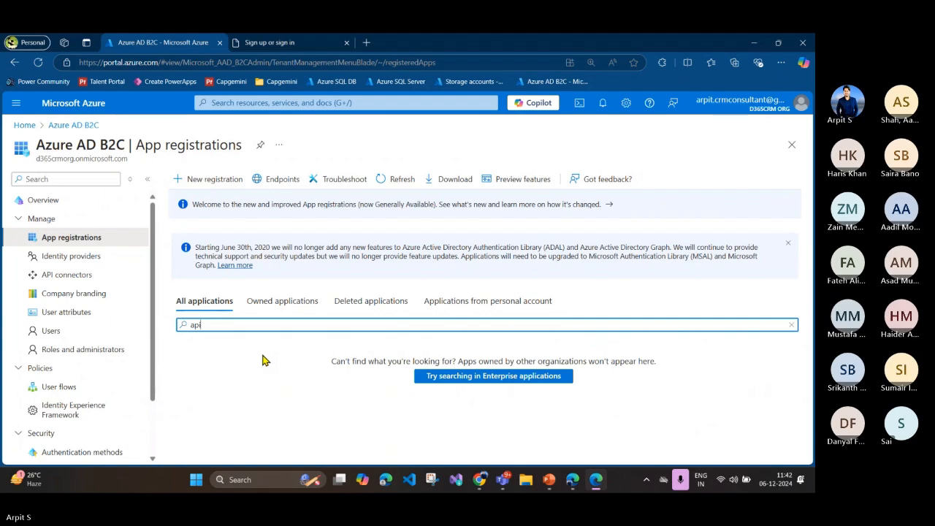
key("BackSpace")
key("BackSpace")
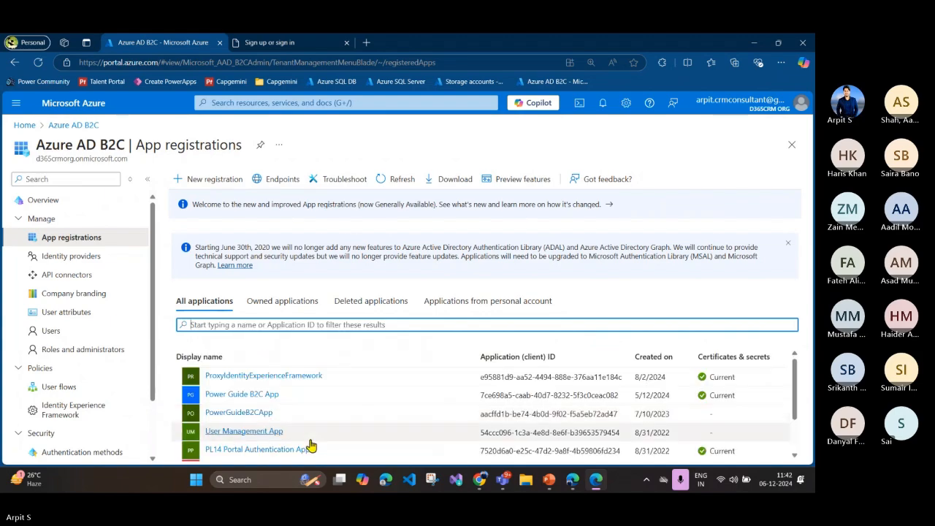
Step: Open the PowerGuideB2CApp registration and highlight its directory (tenant) ID and application (client) ID
left_click(252, 414)
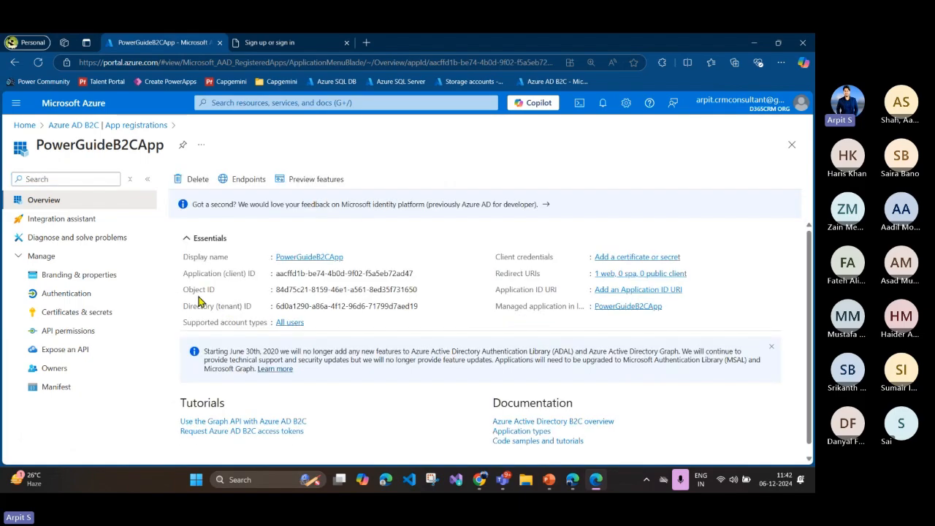
left_click_drag(276, 306, 419, 307)
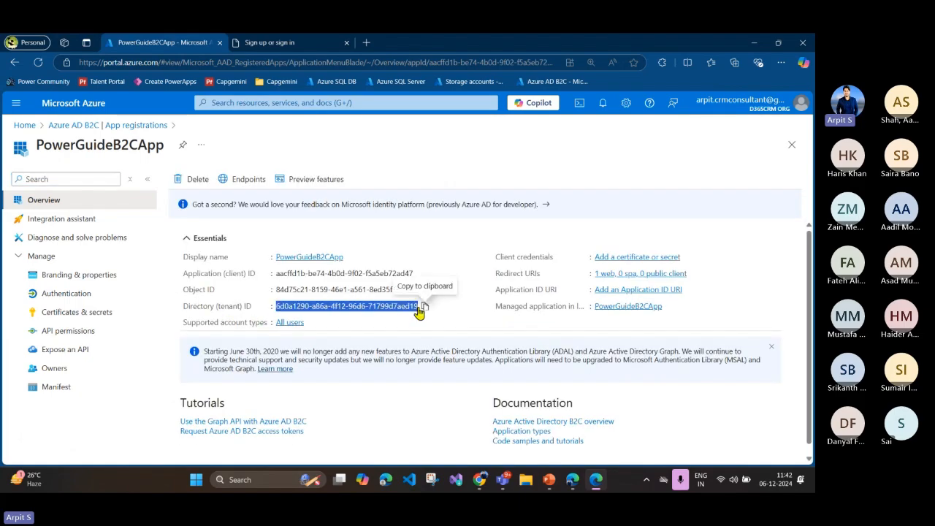
left_click_drag(285, 276, 414, 274)
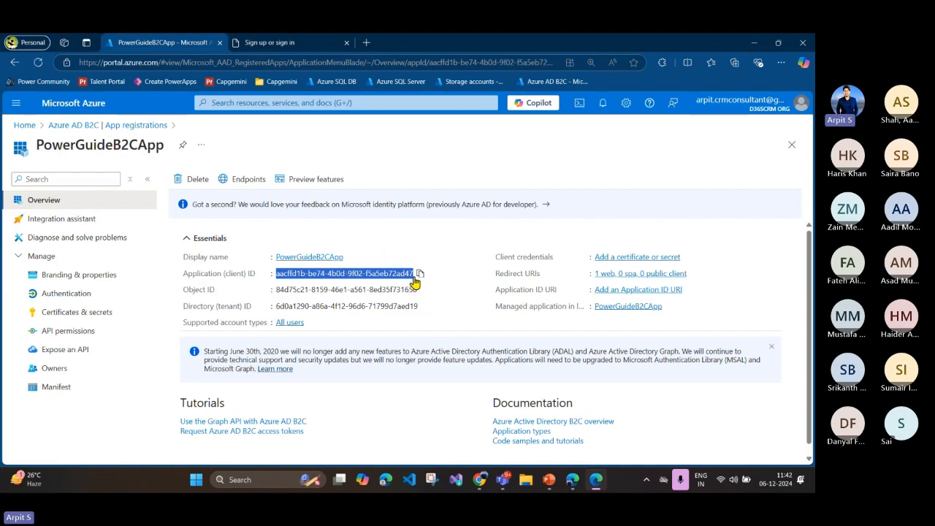
Step: View where PowerGuideB2CApp's client secrets are created, dismiss the new secret form, and return to the cloud flow in Power Apps
left_click(79, 313)
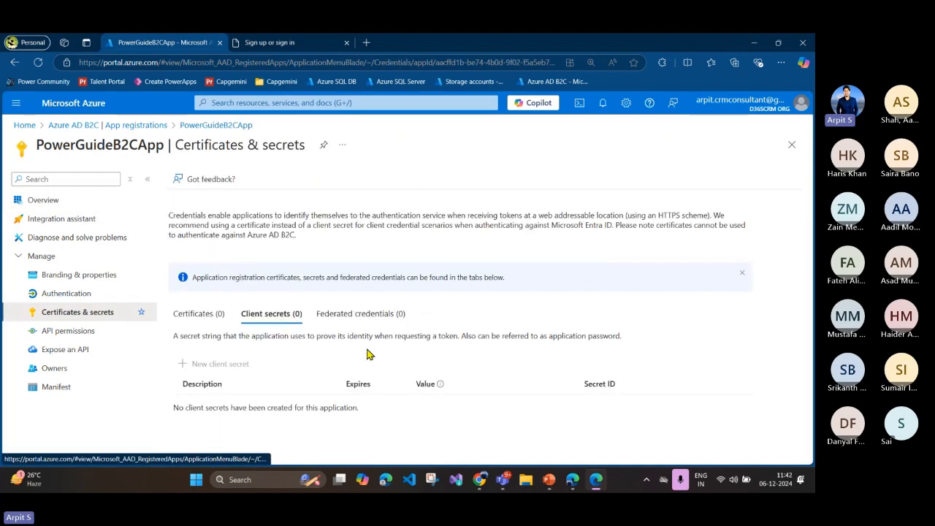
left_click(205, 364)
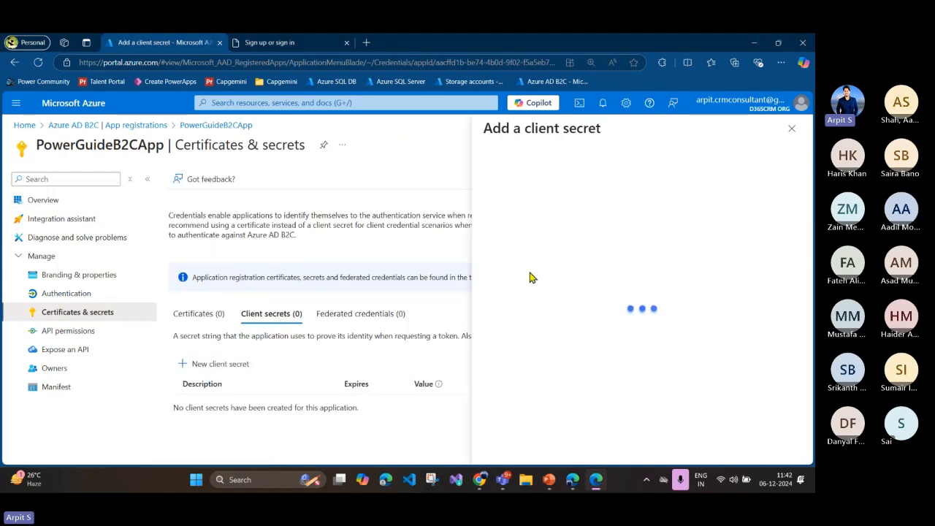
left_click(792, 128)
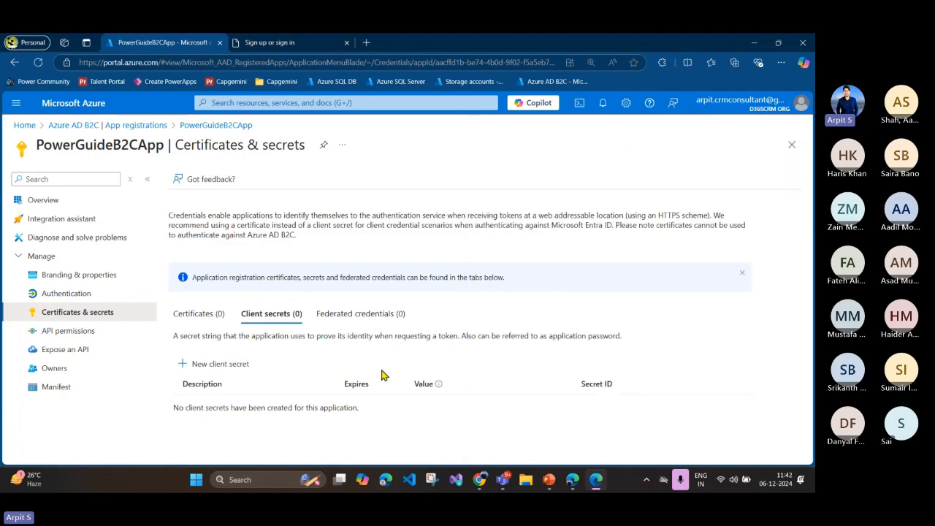
left_click(573, 479)
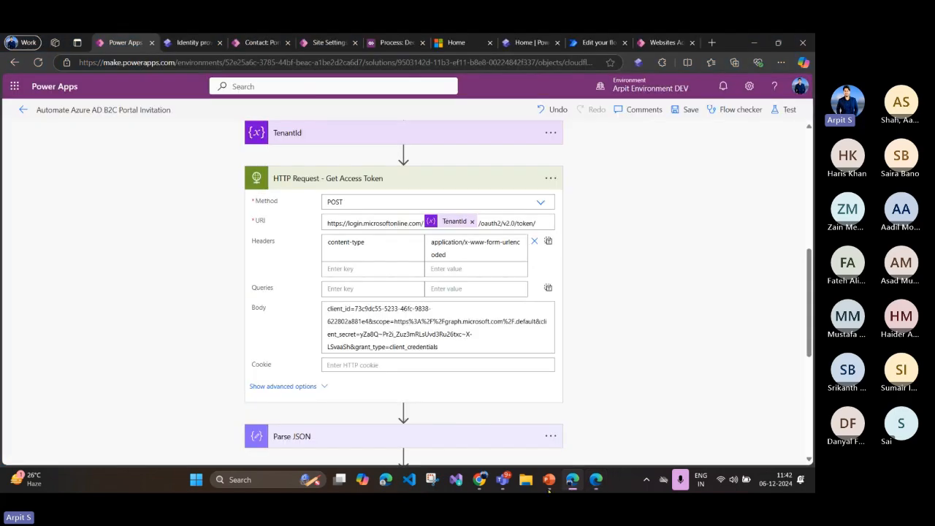
Step: Highlight the whole request body of the "HTTP Request - Get Access Token" action and collapse the action
left_click(441, 347)
left_click_drag(441, 347, 356, 310)
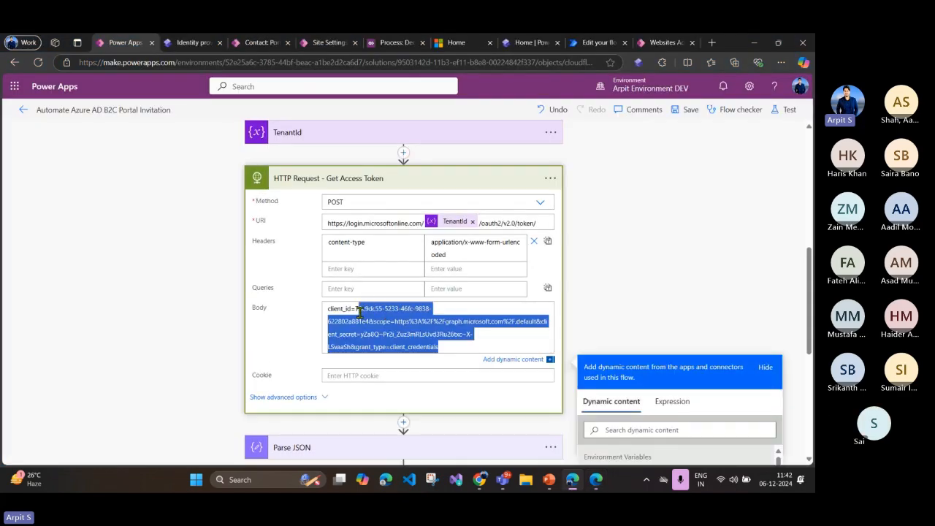
left_click(414, 333)
left_click_drag(444, 348, 325, 315)
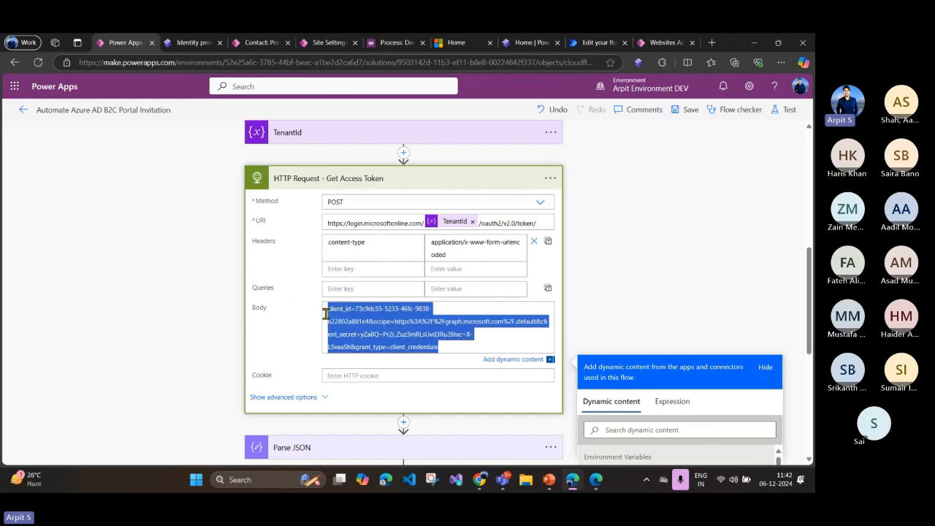
left_click(380, 200)
left_click(359, 179)
Step: Expand the "HTTP Request - Create Azure AD B2C User" action and examine its authorization header and JSON body
scroll(341, 236, "down", 2)
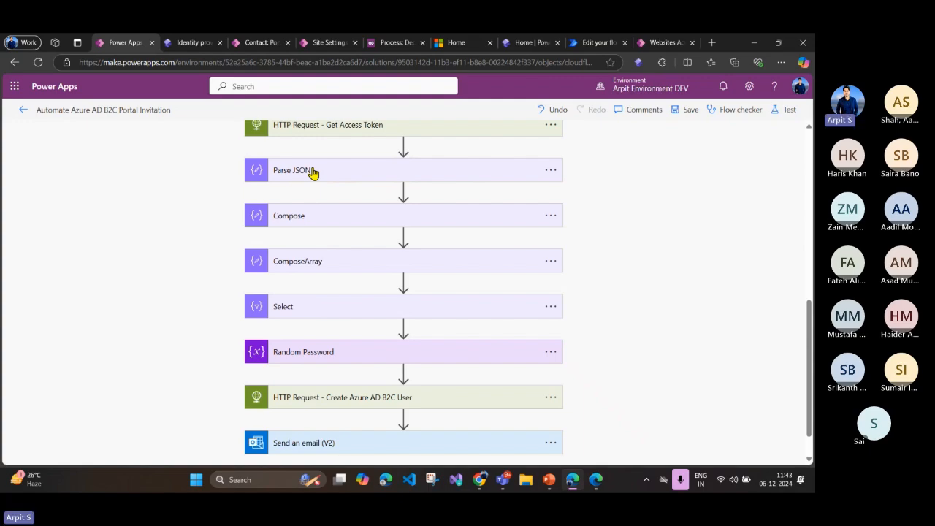
scroll(327, 278, "down", 2)
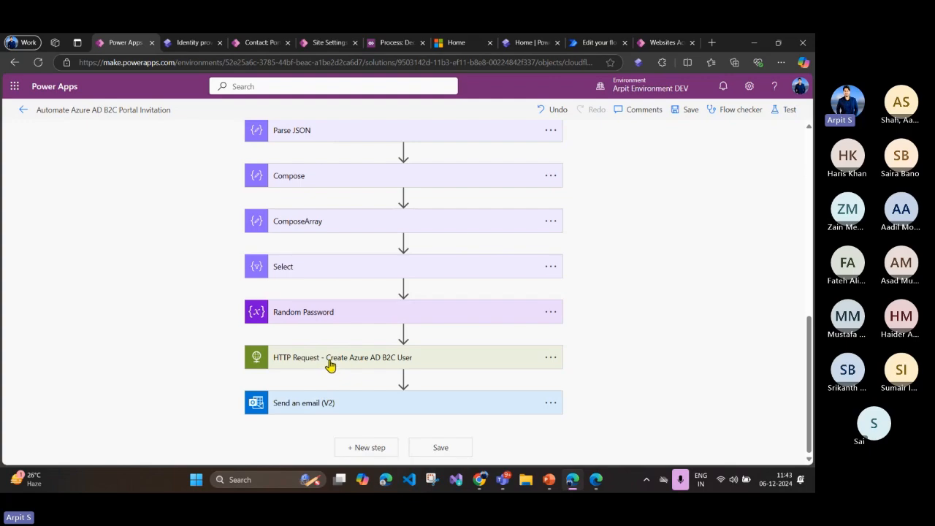
left_click(381, 364)
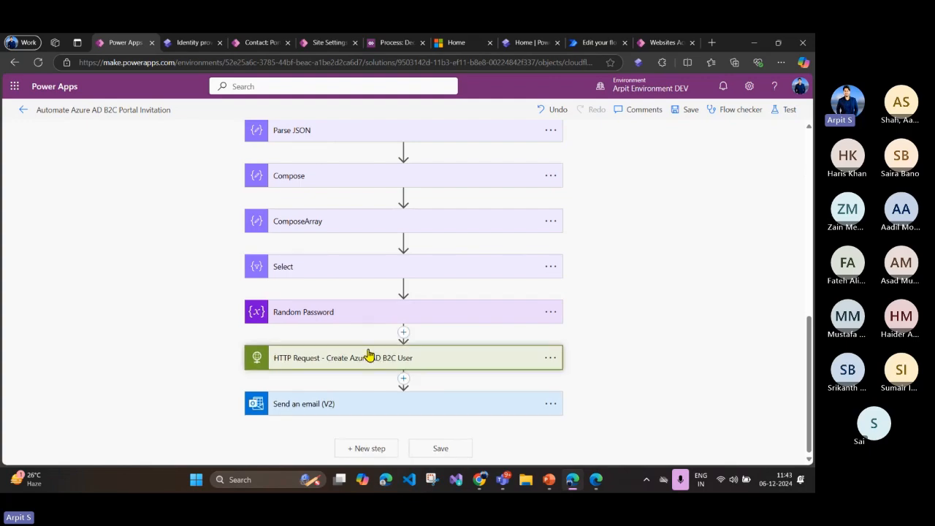
scroll(369, 356, "down", 4)
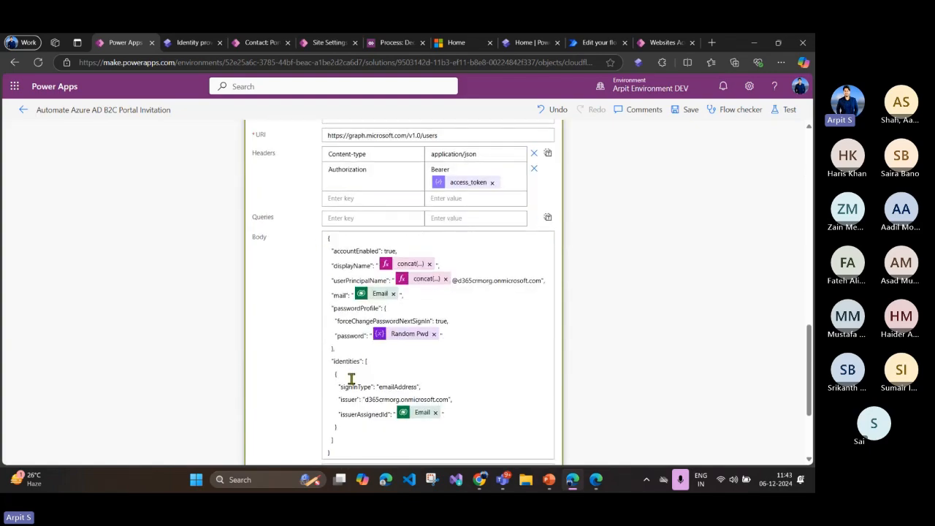
scroll(331, 380, "down", 1)
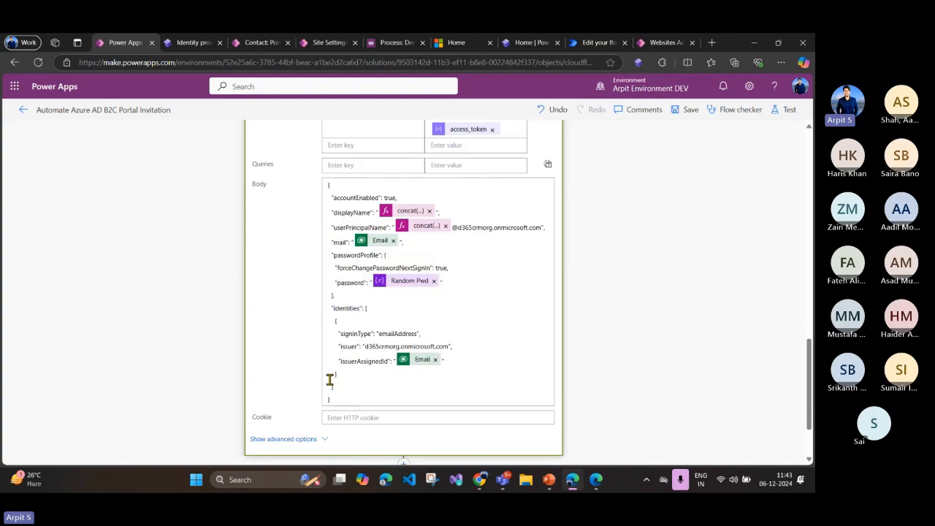
left_click(353, 334)
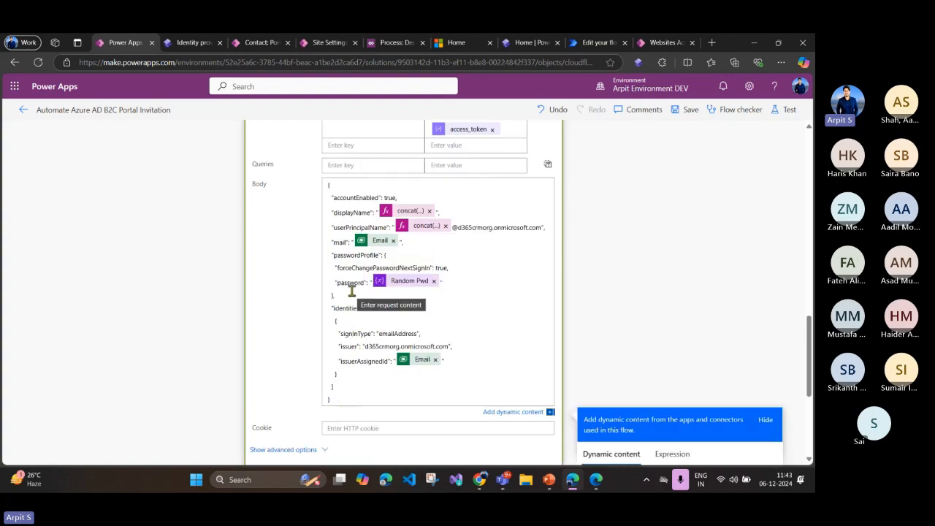
scroll(351, 291, "up", 3)
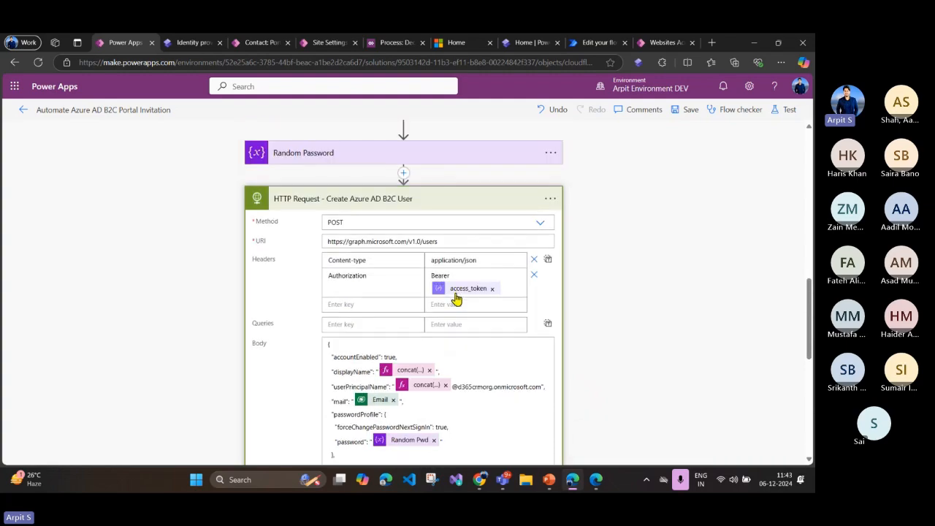
scroll(453, 296, "up", 5)
scroll(428, 307, "down", 4)
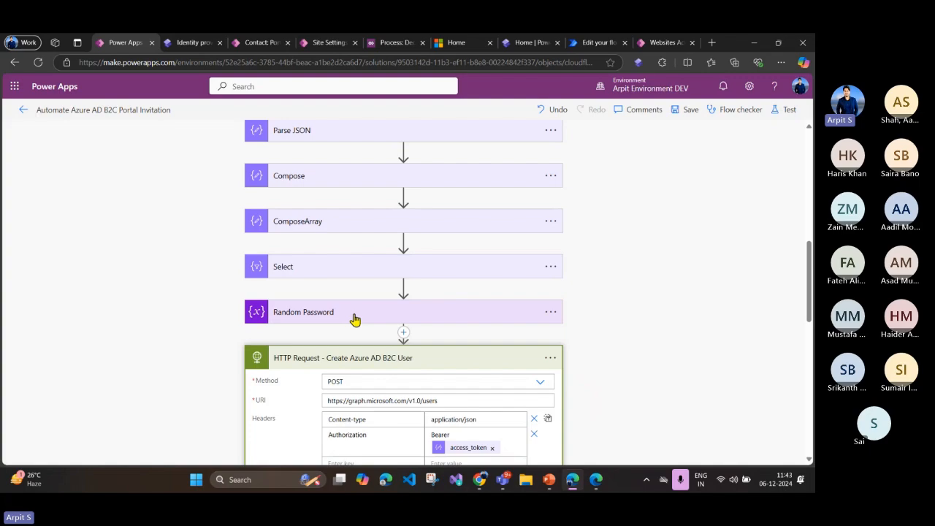
scroll(354, 320, "down", 3)
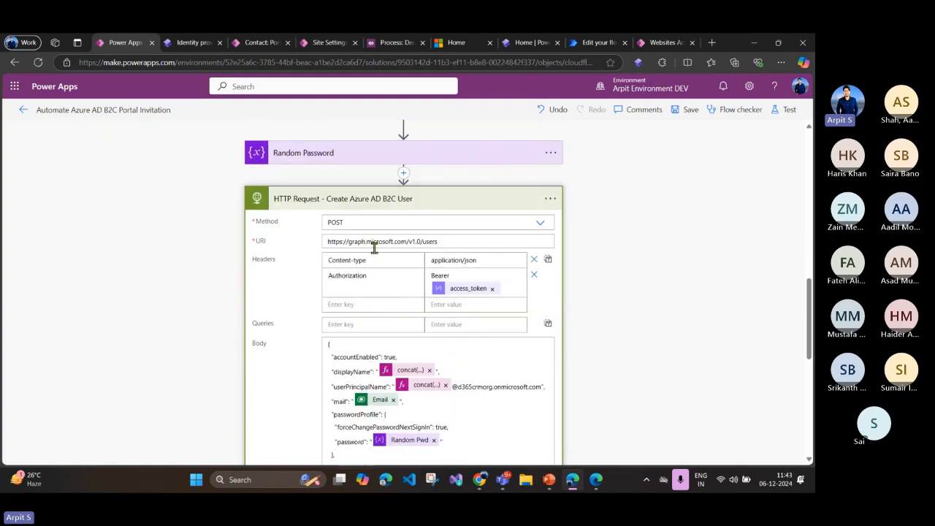
Step: Highlight the Microsoft Graph users URI of the user creation request and view the displayName entry in its body
left_click(443, 243)
left_click_drag(444, 243, 326, 240)
scroll(379, 277, "down", 2)
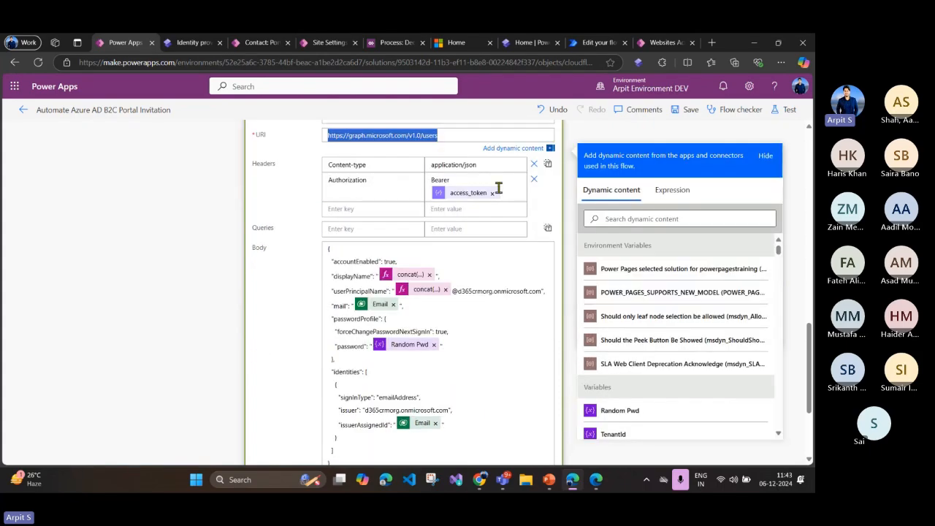
scroll(398, 276, "down", 1)
left_click(340, 222)
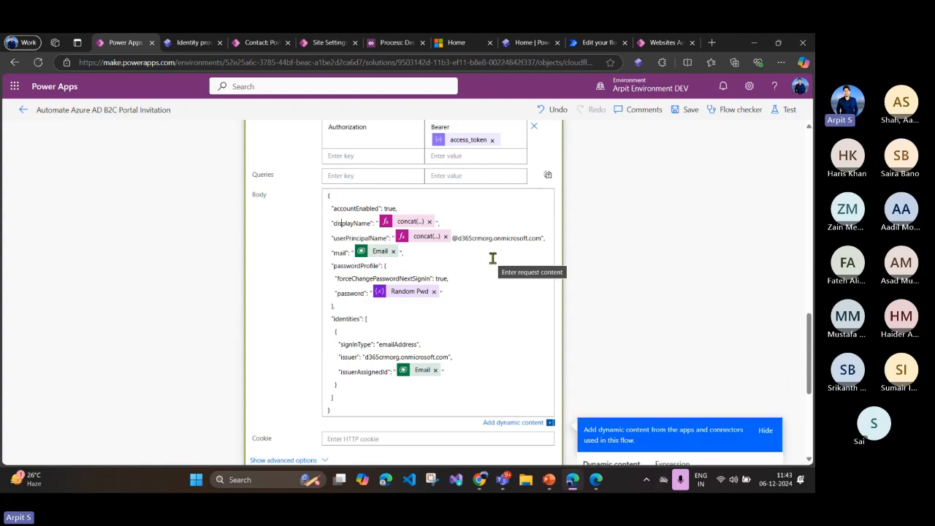
Step: Highlight the forceChangePasswordNextSignIn setting and its true value in the request body, and collapse the user creation action
left_click_drag(449, 279, 334, 278)
left_click(404, 275)
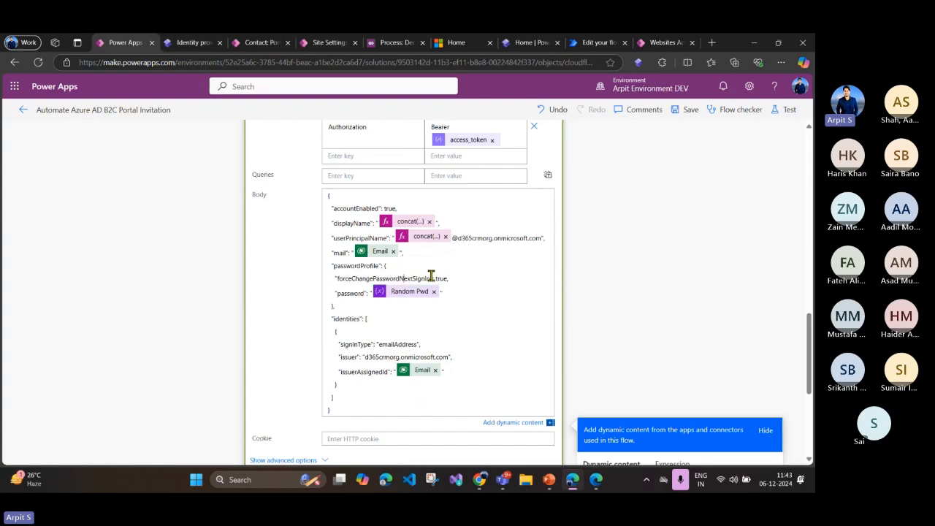
double_click(414, 278)
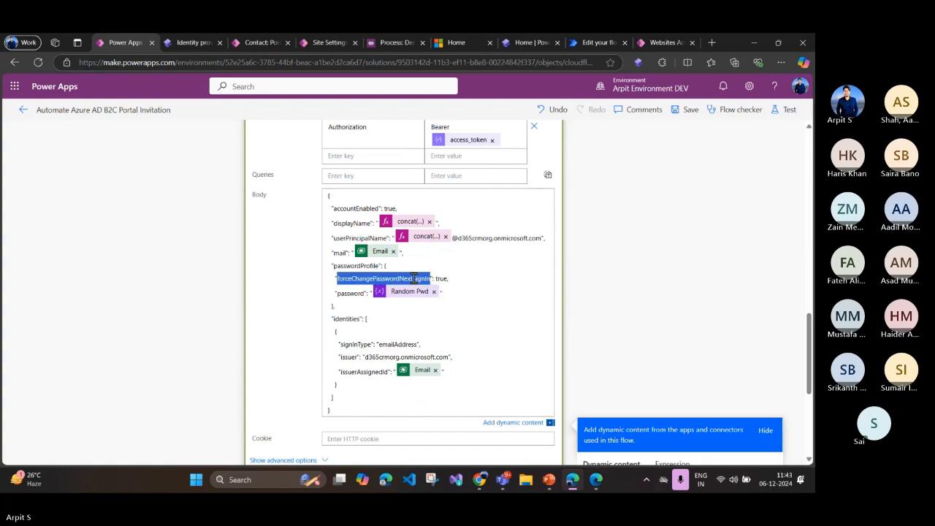
left_click(445, 279)
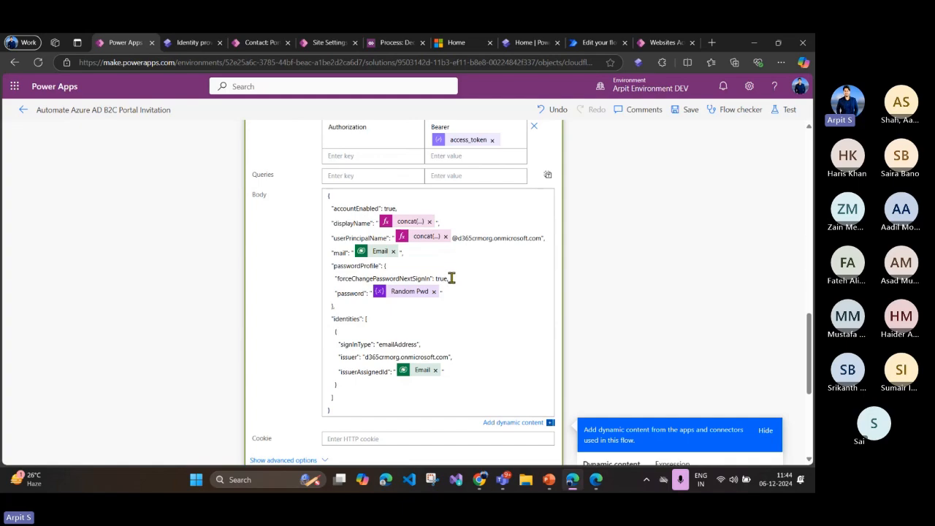
left_click_drag(449, 279, 334, 279)
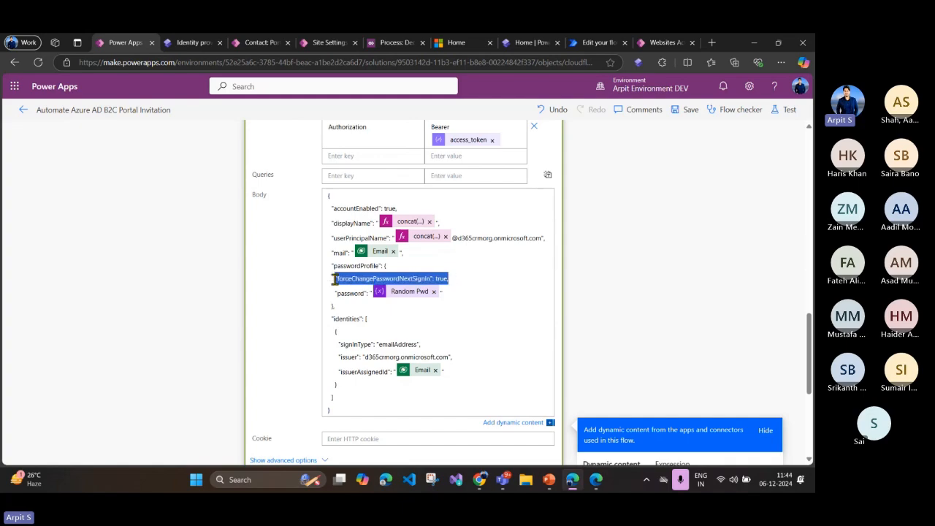
left_click(334, 278)
left_click_drag(447, 278, 338, 278)
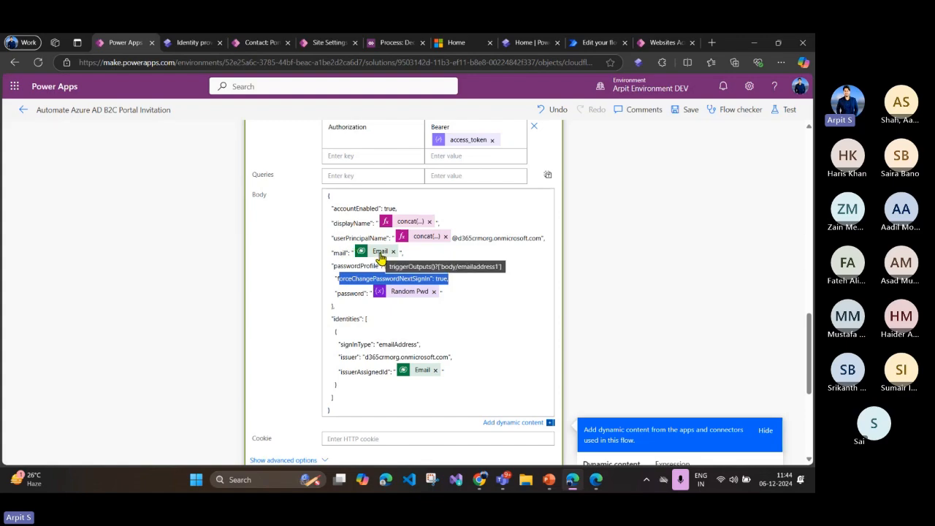
left_click(412, 323)
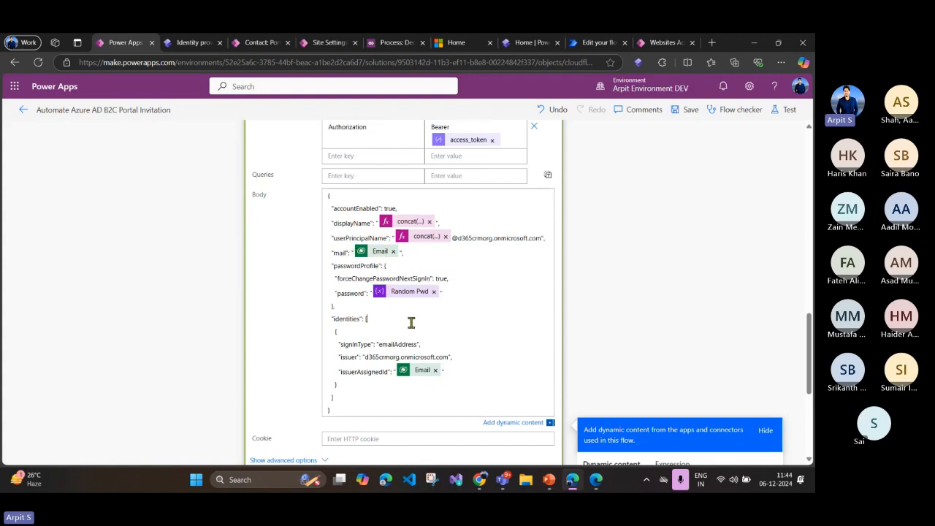
left_click_drag(450, 278, 334, 278)
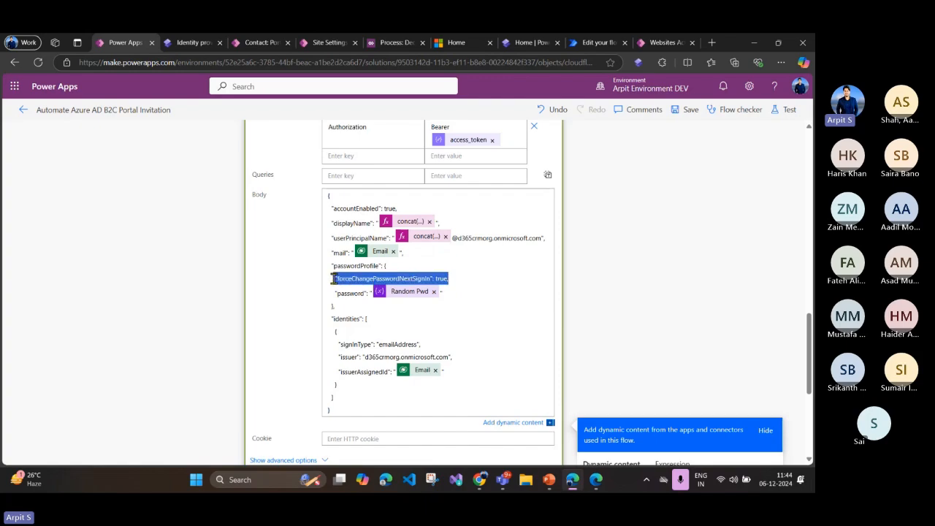
double_click(442, 278)
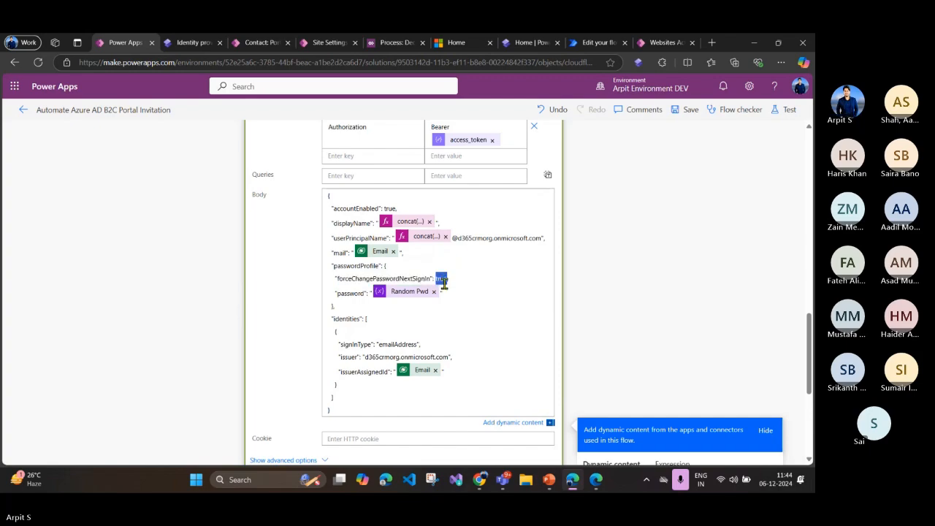
scroll(442, 279, "up", 3)
left_click(380, 263)
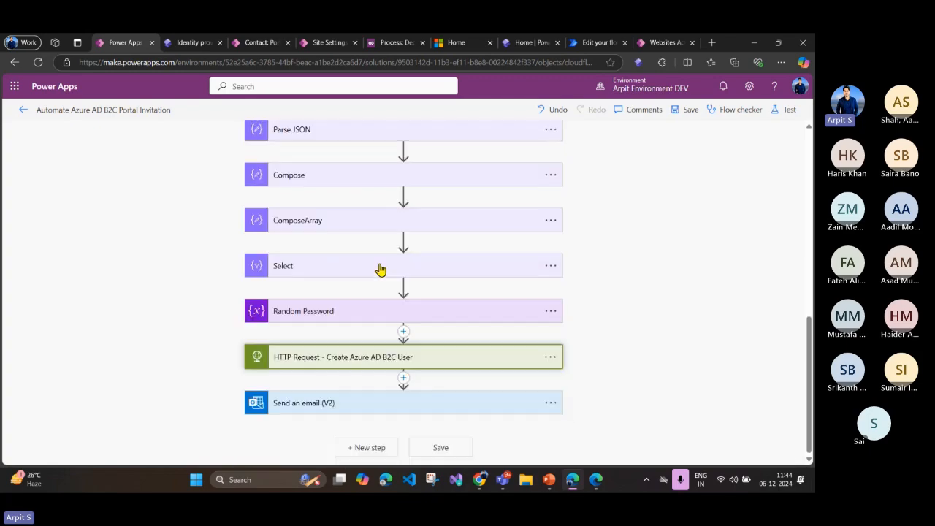
Step: Expand the "Send an email (V2)" action and review the invitation's portal link, username and temporary password fields
left_click(356, 401)
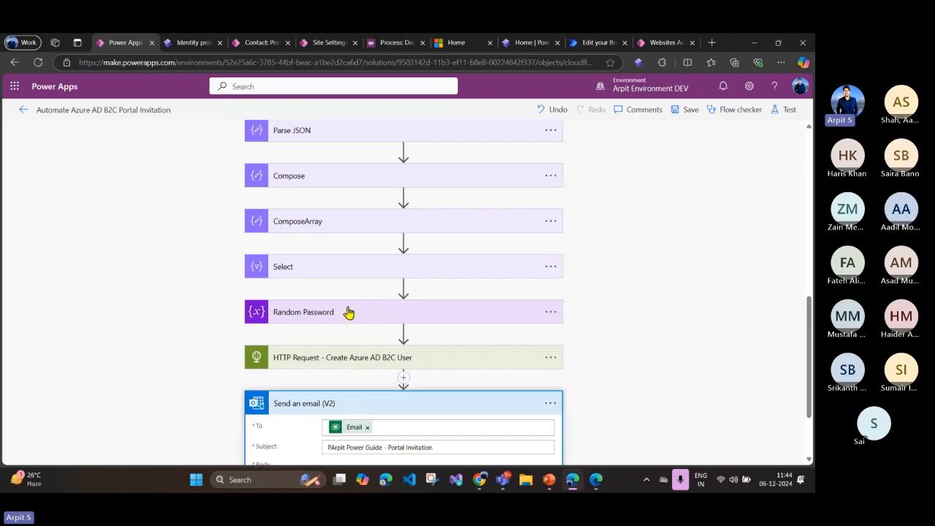
scroll(349, 313, "down", 2)
scroll(388, 340, "down", 1)
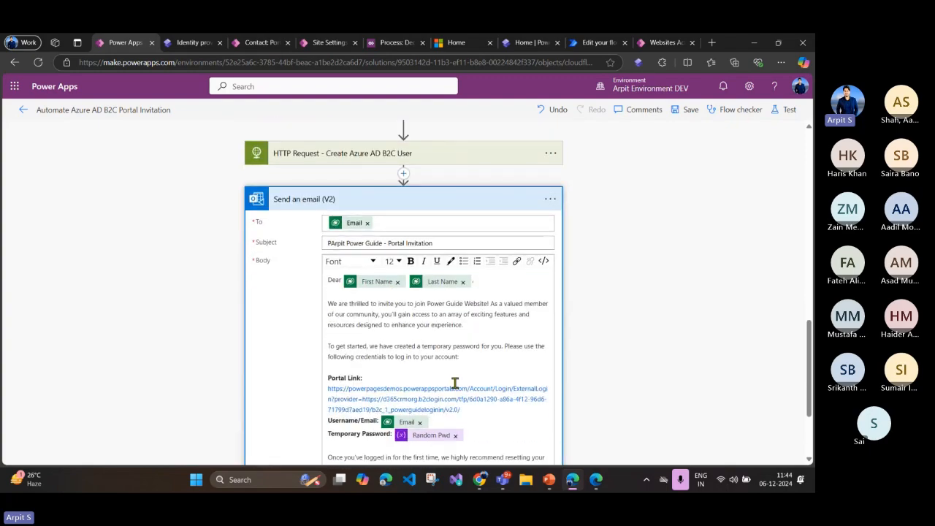
scroll(399, 344, "down", 2)
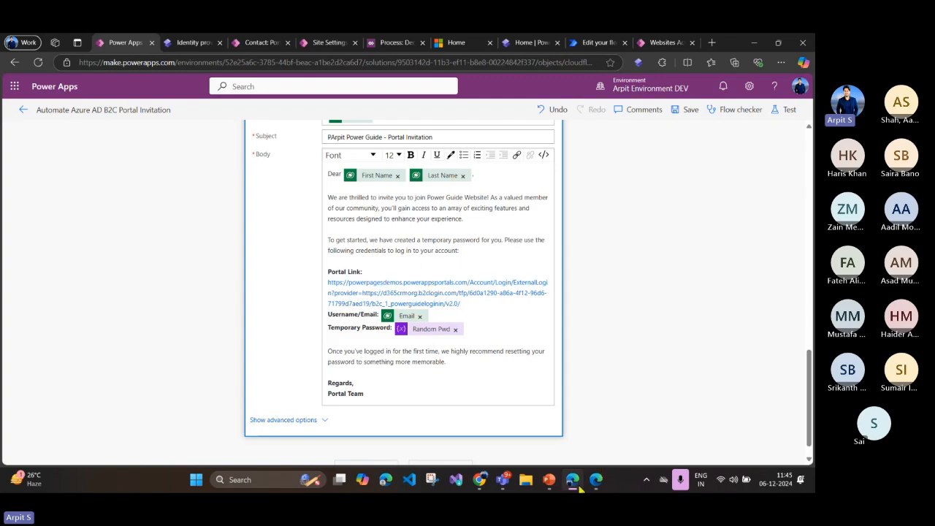
Step: Switch to the PowerPoint presentation, select the "Customize B2C default page layouts" box on the Authenticate Power Pages slide, and return to the browser
left_click(549, 483)
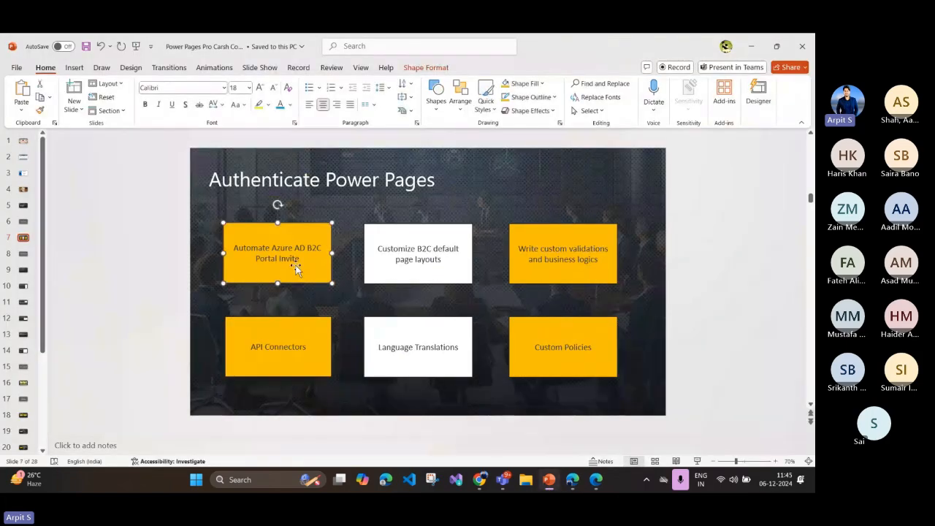
left_click(403, 261)
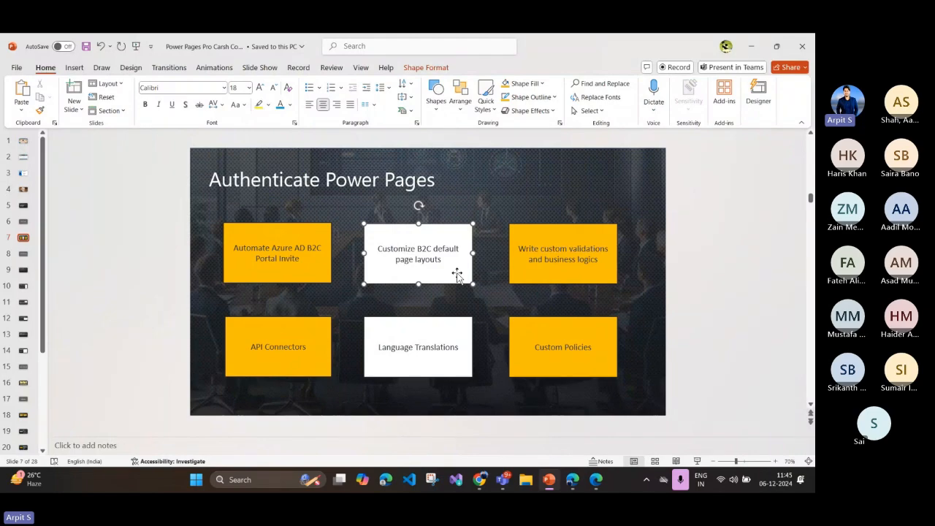
left_click(572, 479)
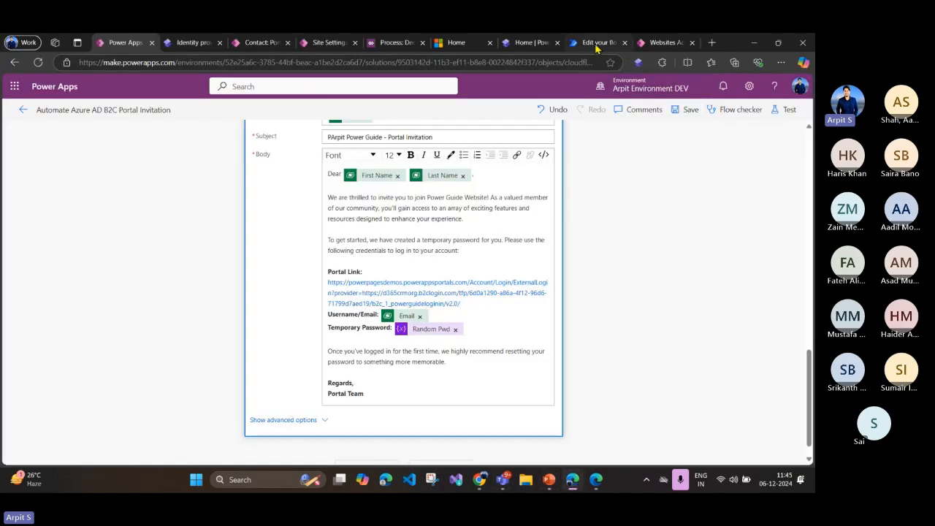
Step: Switch to the Azure portal window and open the user flows list of the Azure AD B2C tenant
left_click(531, 44)
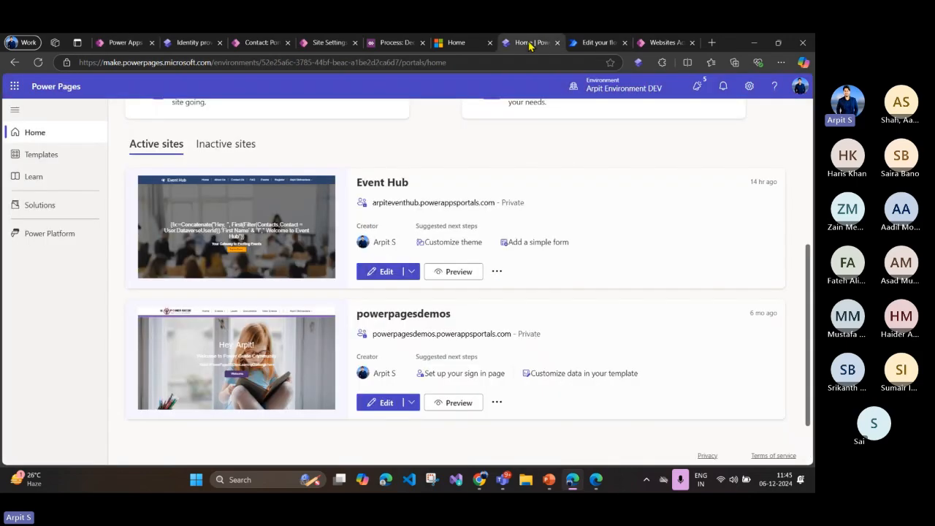
left_click(595, 42)
left_click(596, 479)
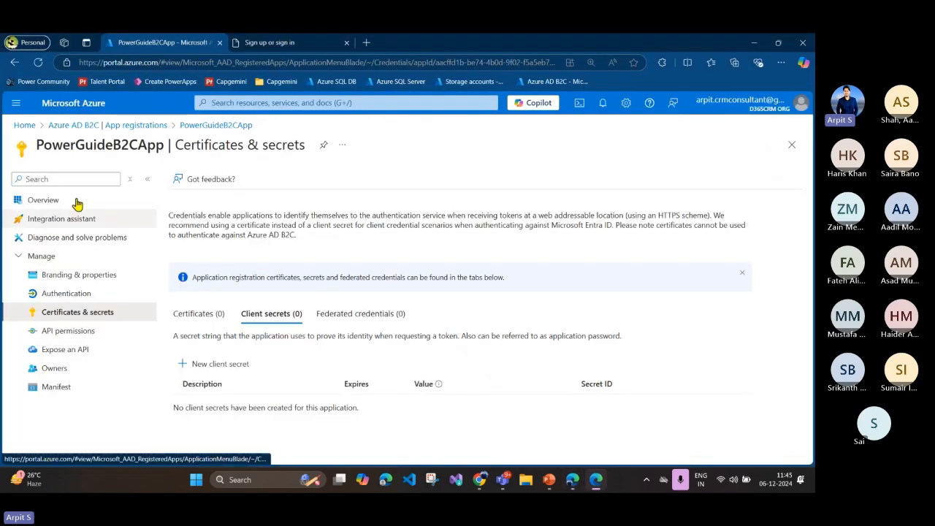
left_click(102, 125)
left_click(77, 408)
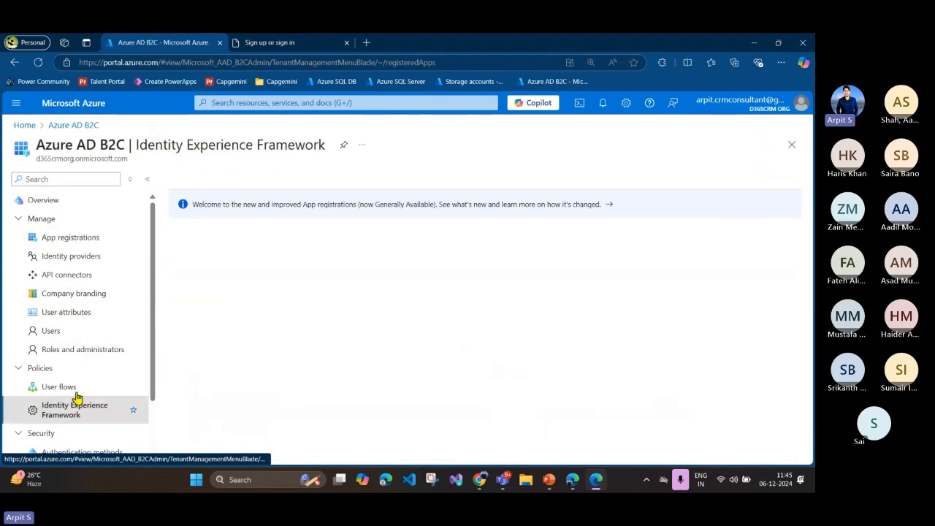
left_click(80, 126)
left_click(62, 387)
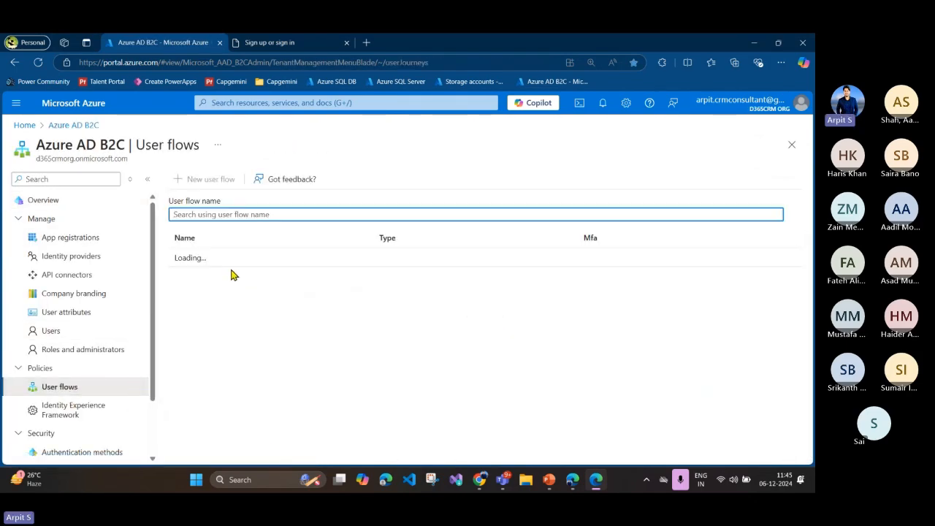
Step: Open the page layouts of the B2C_1_PowerguideLoginIn user flow and highlight the sign-in page's custom page URI
left_click(251, 259)
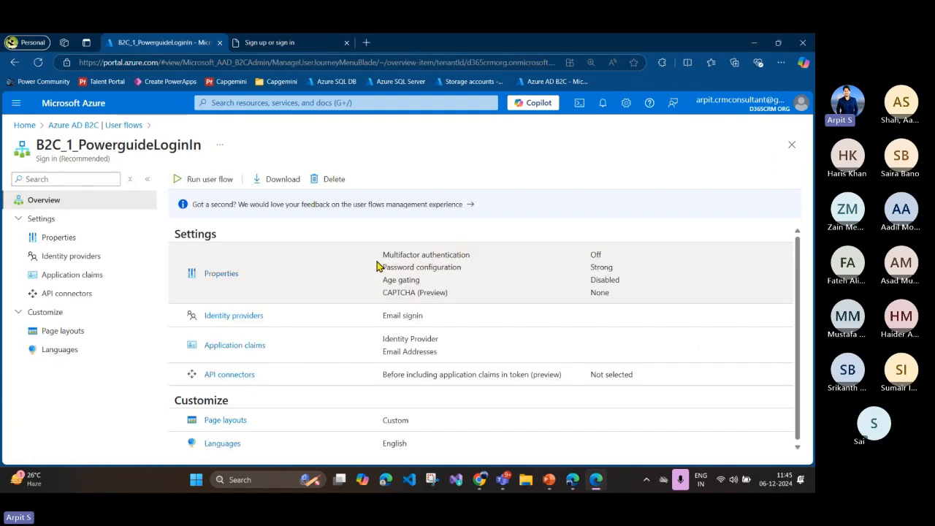
scroll(380, 268, "down", 1)
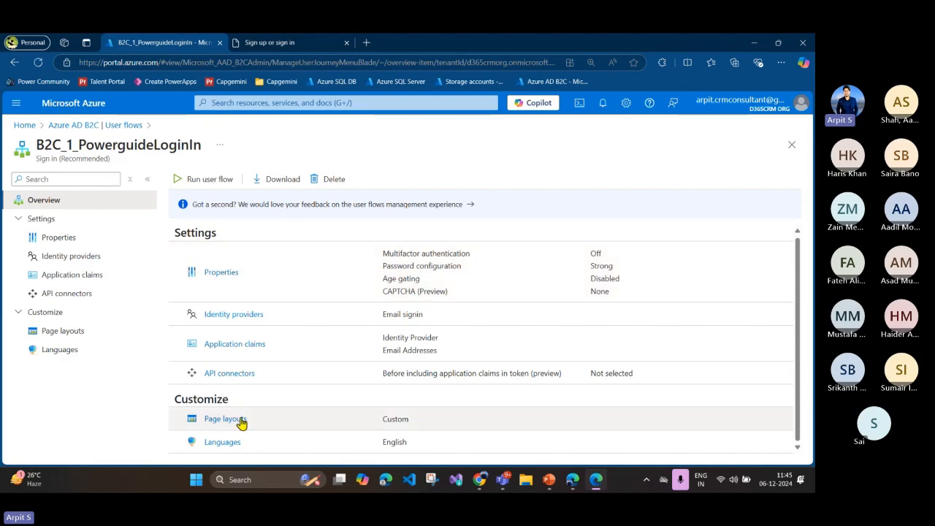
left_click(229, 421)
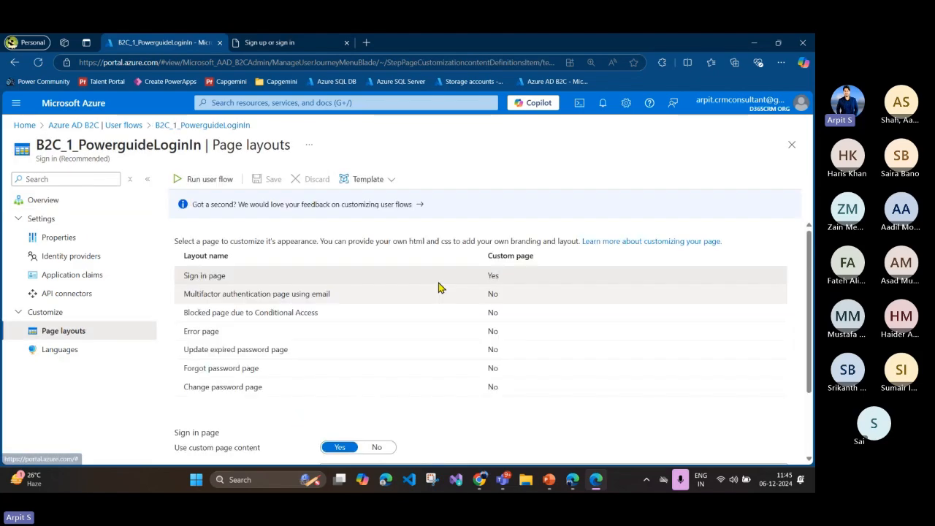
scroll(431, 292, "down", 2)
left_click_drag(328, 382, 574, 383)
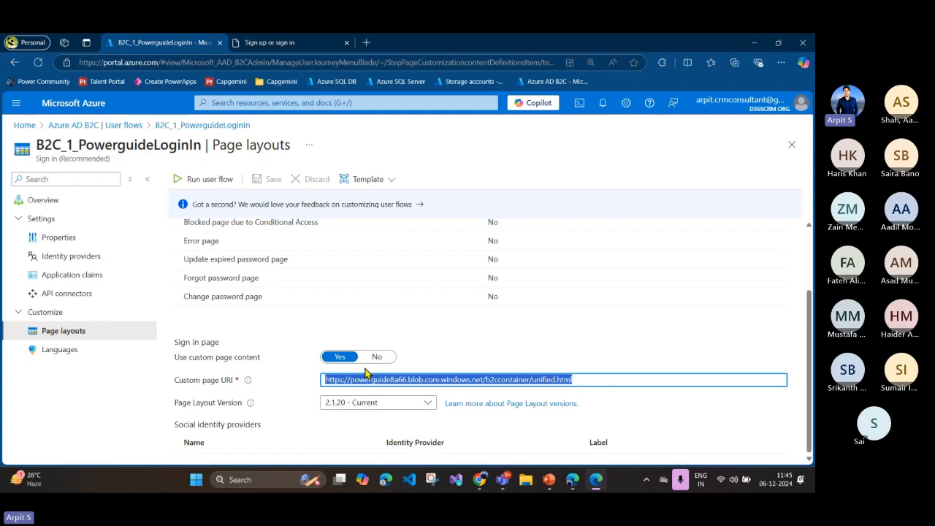
left_click(407, 381)
key("ctrl+a")
Step: Set the sign-in page's custom page content option to No and highlight the default template URI
left_click(377, 358)
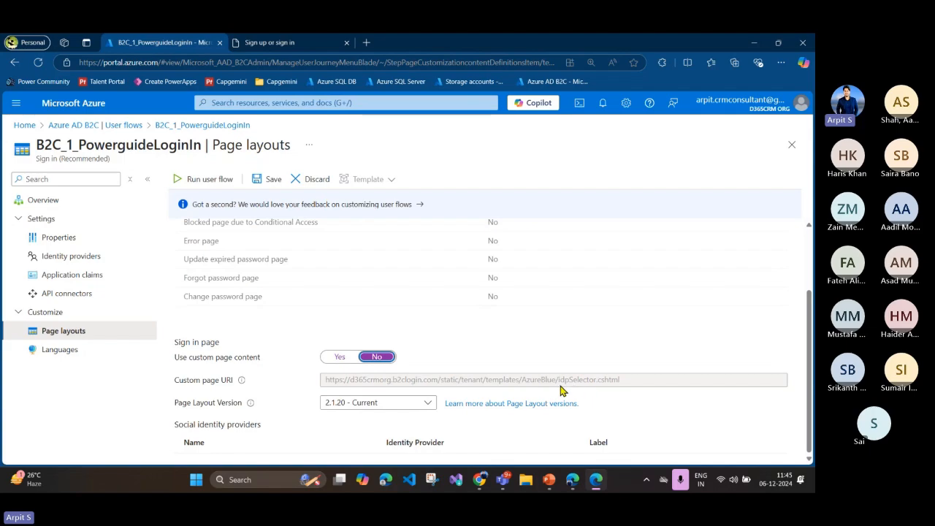
left_click_drag(324, 388, 647, 386)
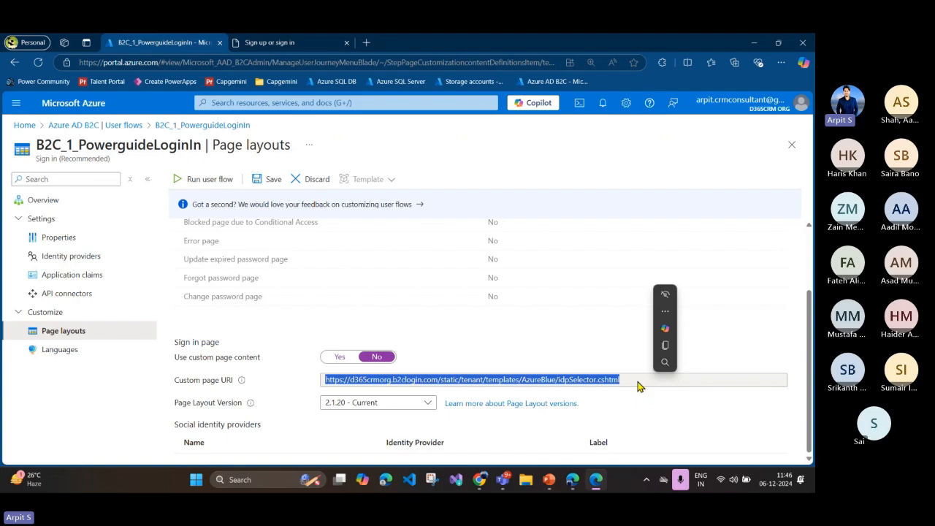
left_click(534, 350)
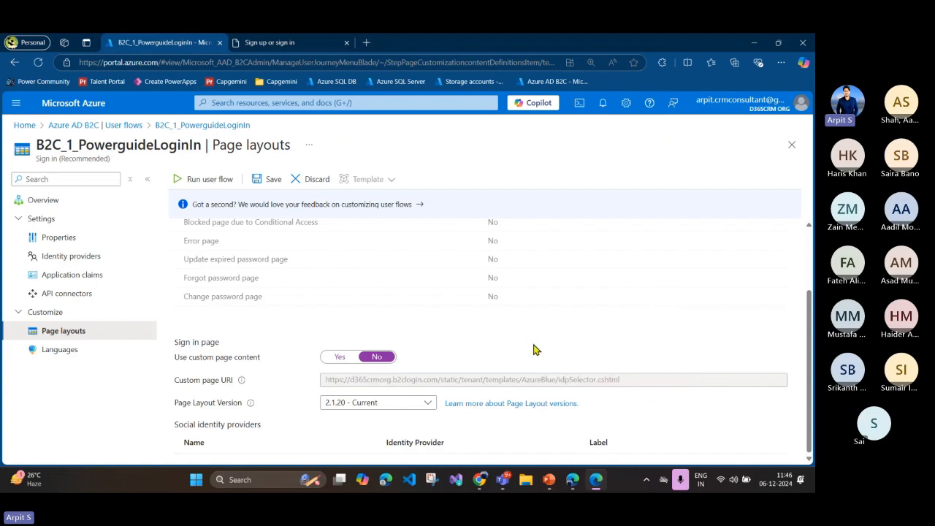
Step: Set the sign-in page's custom page content option back to Yes and highlight the unified.html blob URI
left_click(341, 357)
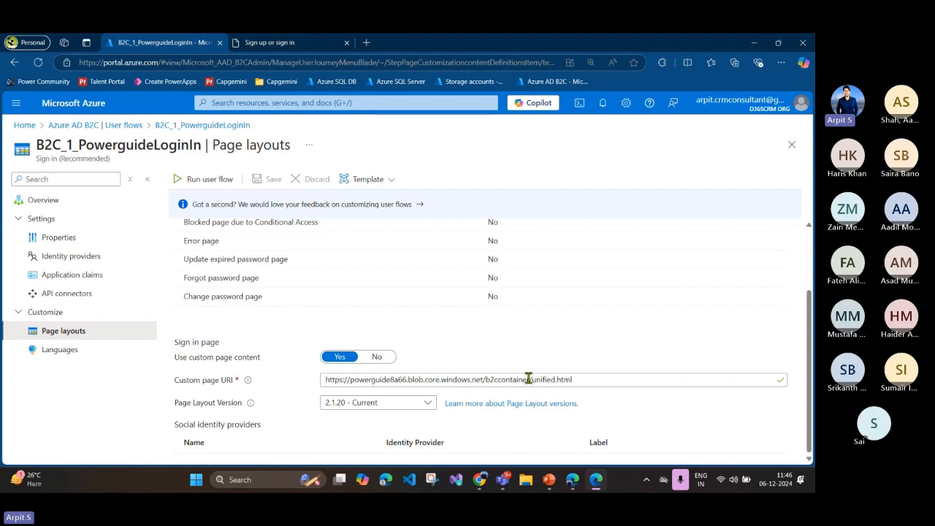
left_click_drag(577, 380, 329, 382)
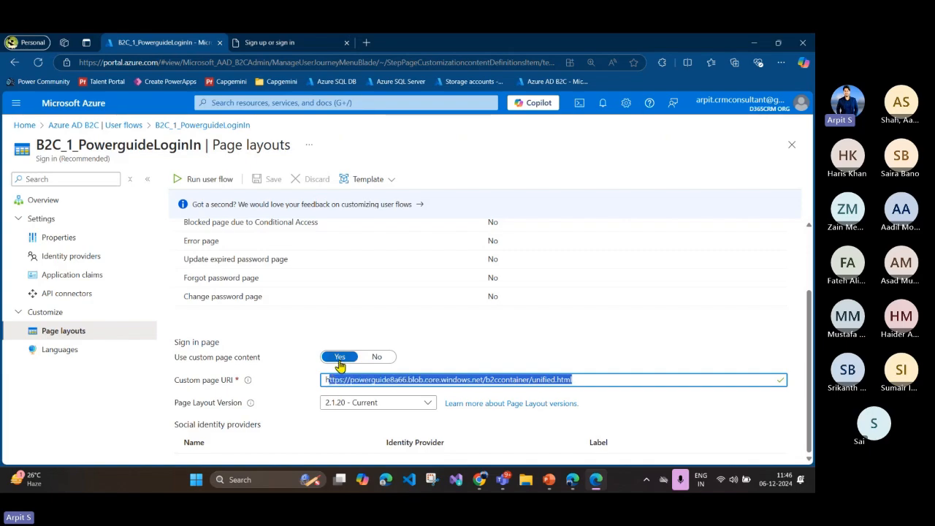
left_click(514, 367)
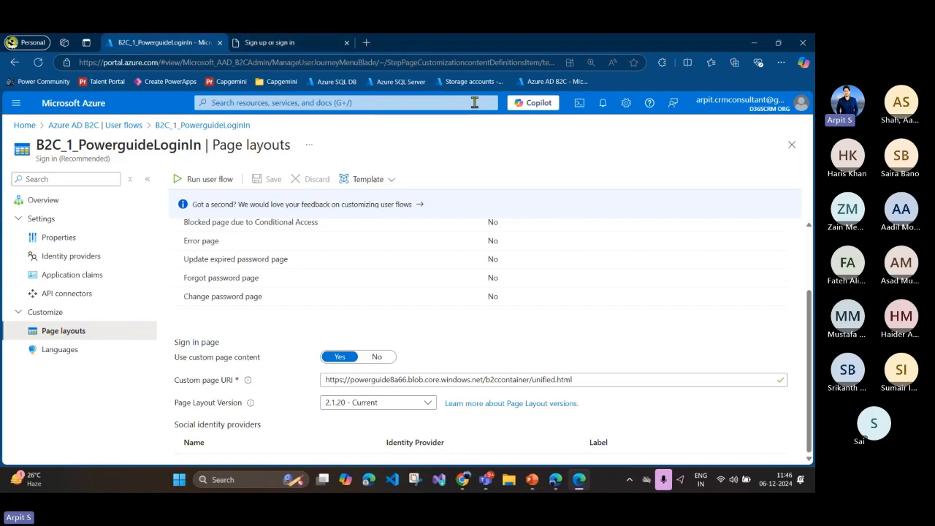
Step: Open the Azure storage accounts page in the second browser tab and switch the portal to the first listed Default Directory
left_click(263, 43)
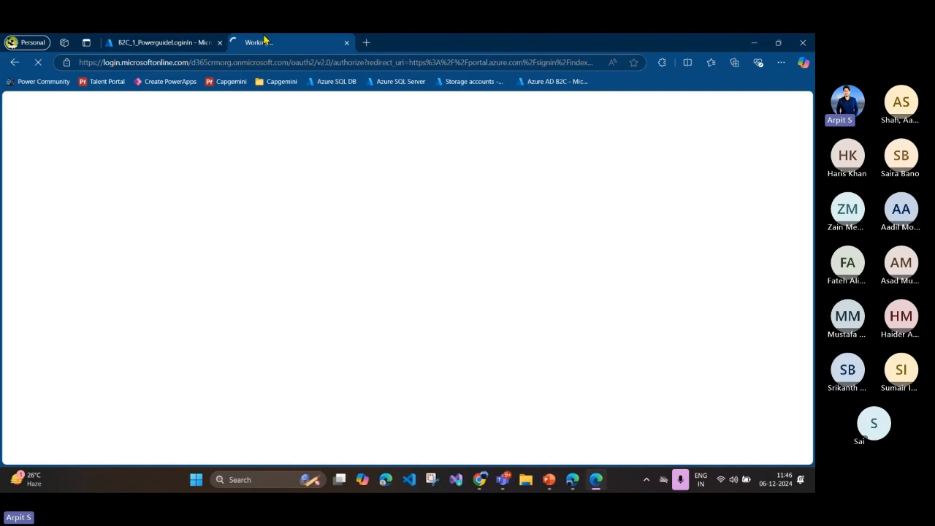
left_click(178, 45)
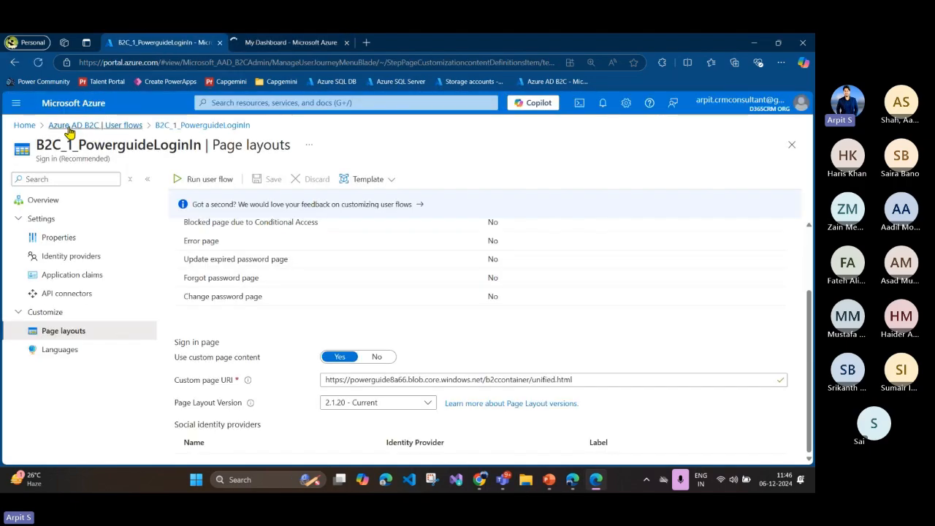
left_click(254, 45)
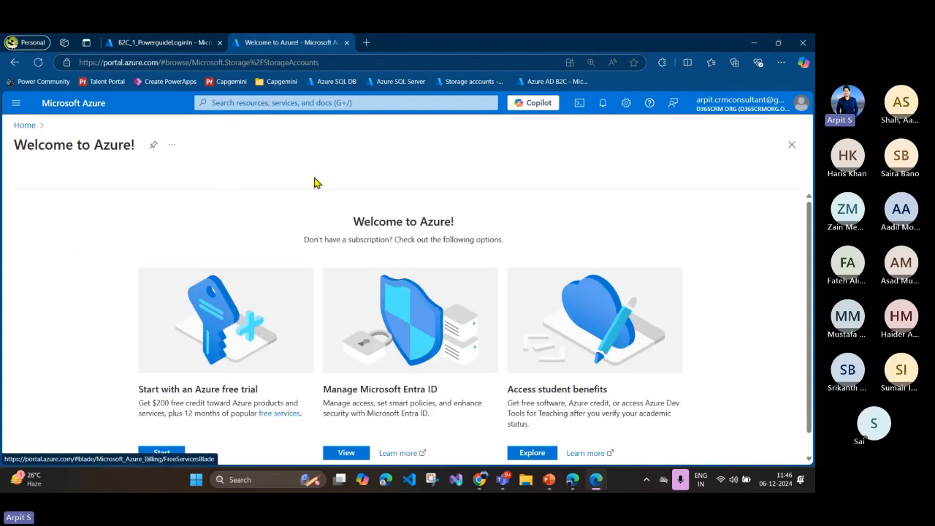
left_click(793, 111)
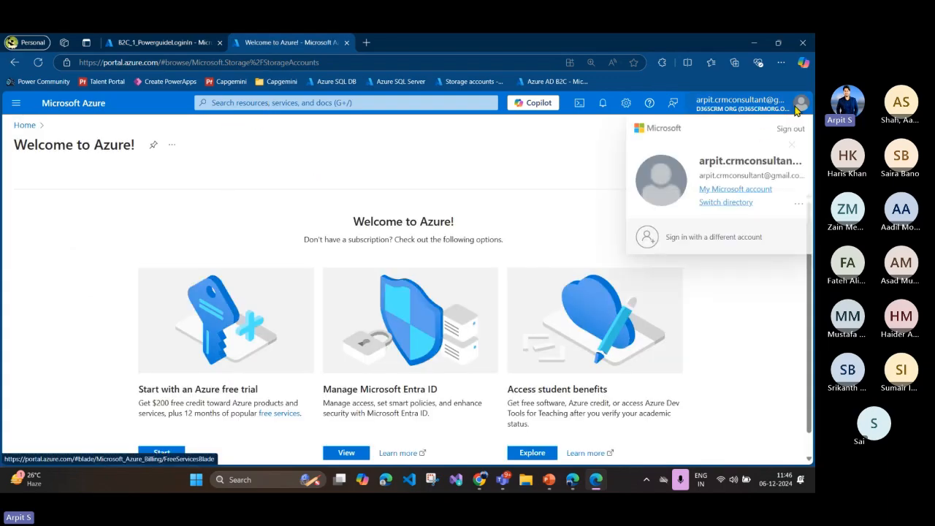
left_click(736, 208)
scroll(288, 371, "down", 2)
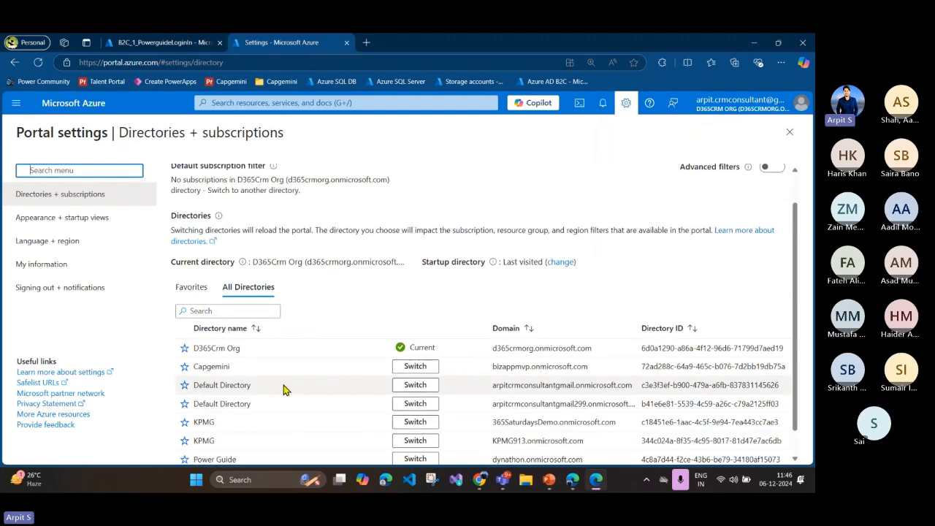
left_click(414, 368)
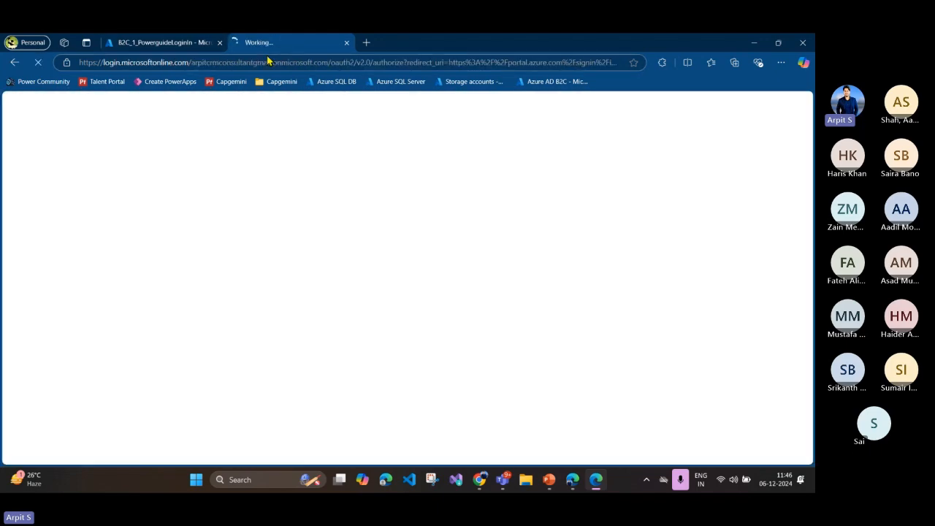
left_click(193, 47)
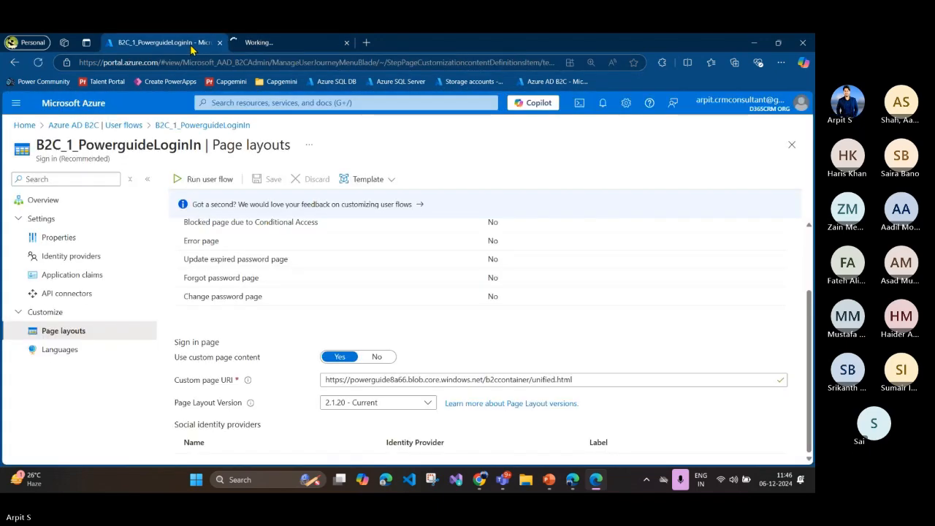
left_click(263, 45)
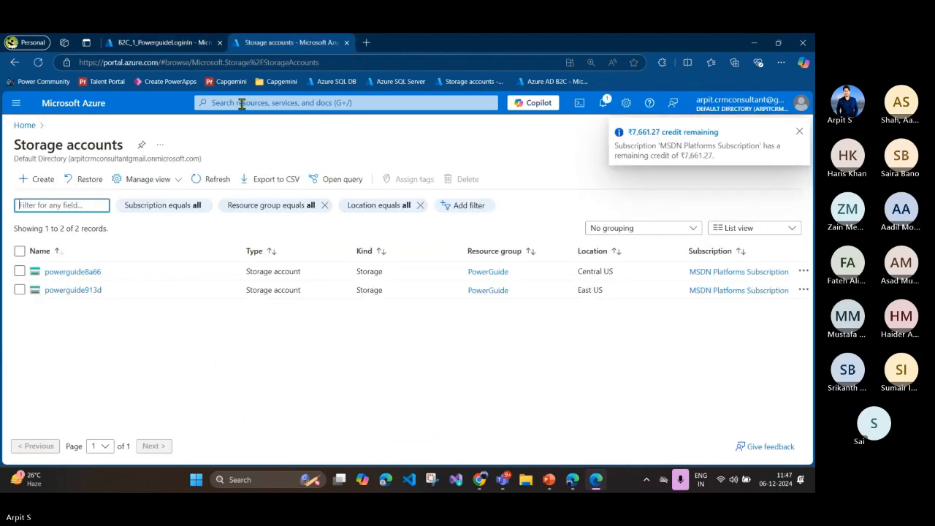
Step: Open the powerguide8a66 storage account and list its blob containers in the storage browser
left_click(70, 272)
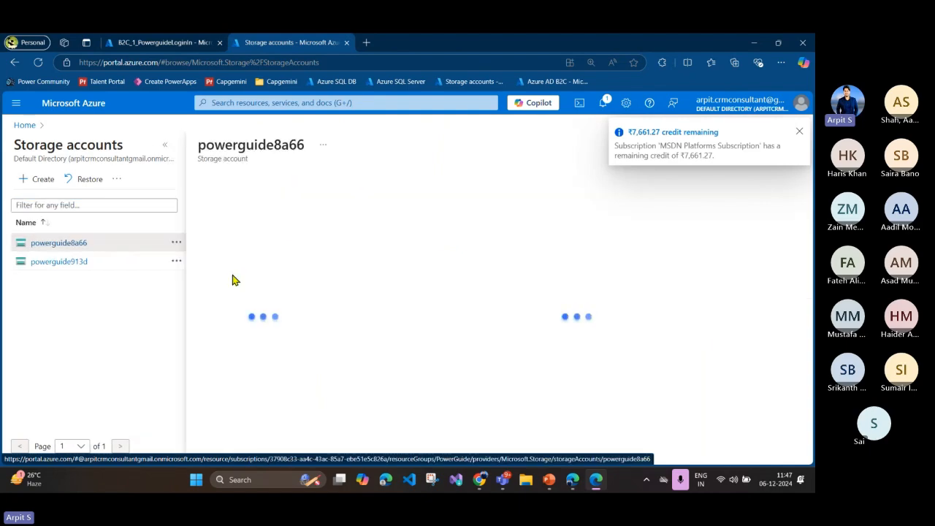
left_click(165, 145)
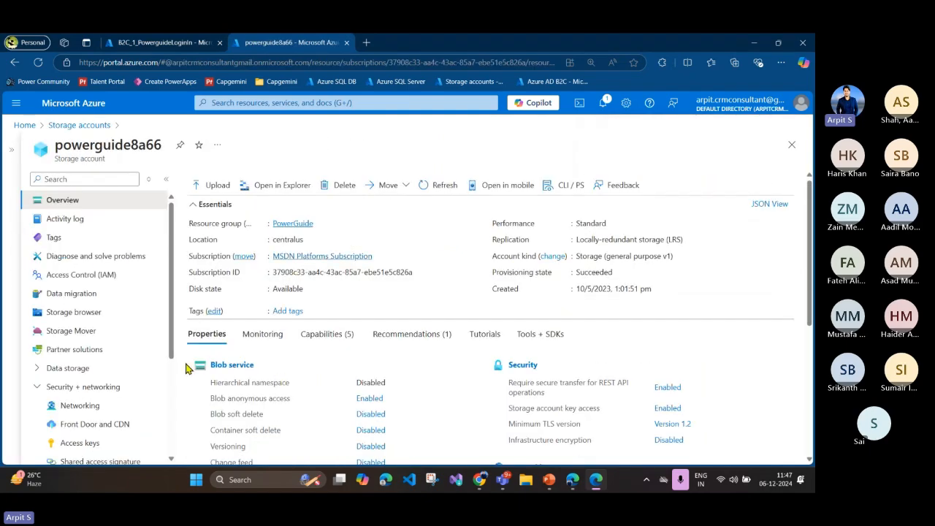
left_click(101, 314)
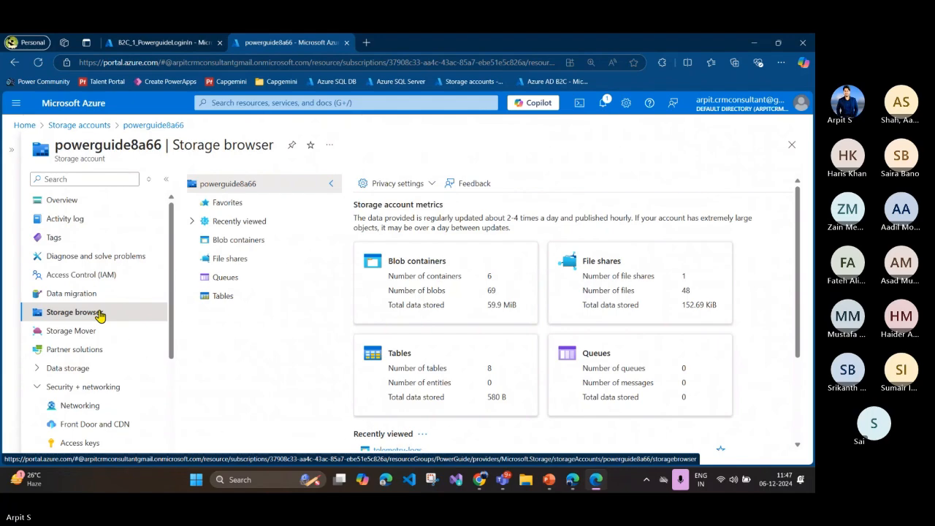
left_click(232, 243)
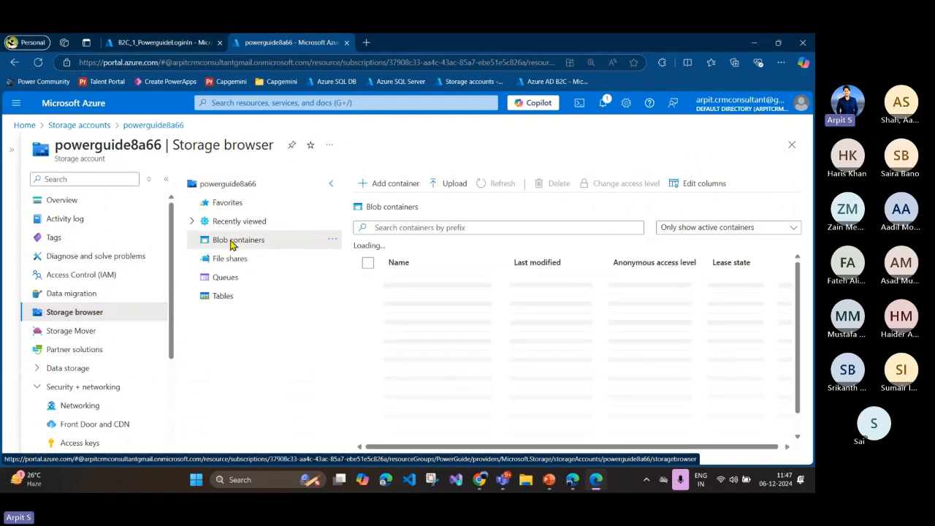
left_click(166, 179)
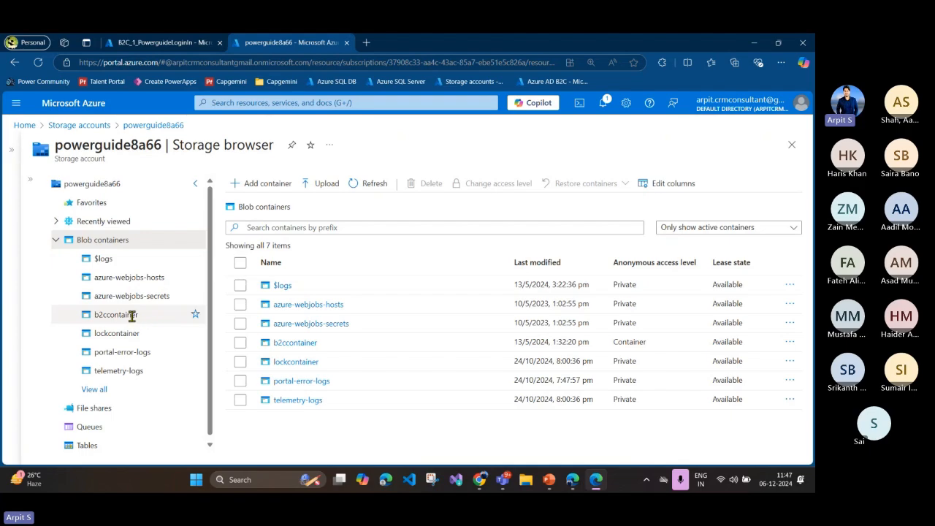
Step: Open b2ccontainer, review its folders and files, and show the properties of the selfasserted.html blob
left_click(132, 315)
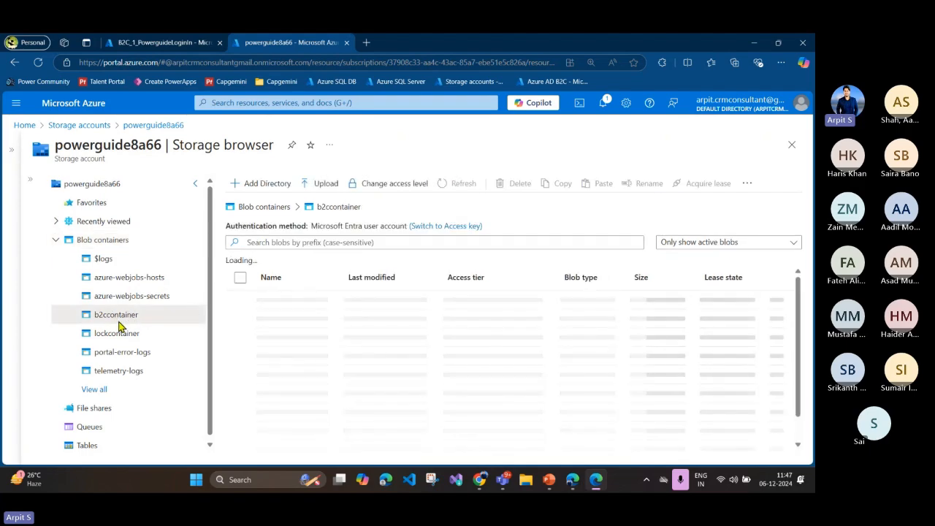
left_click(30, 177)
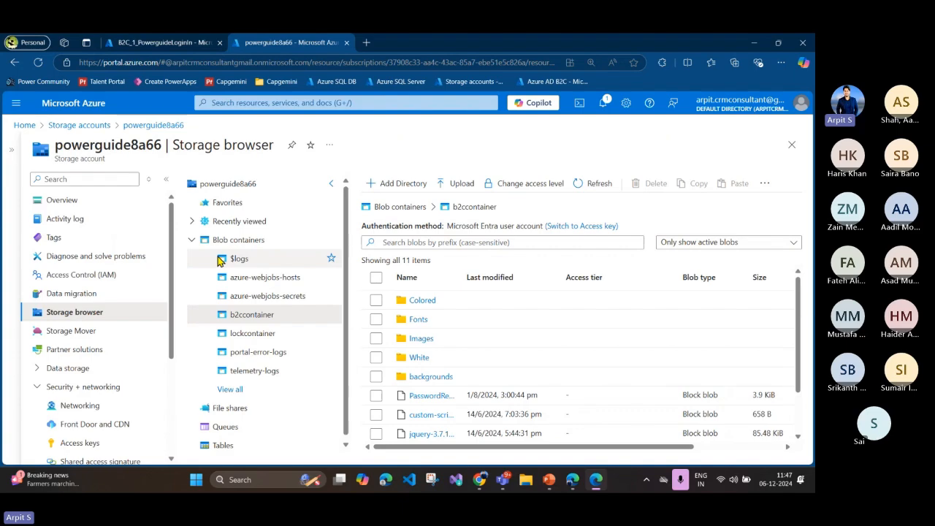
left_click(167, 180)
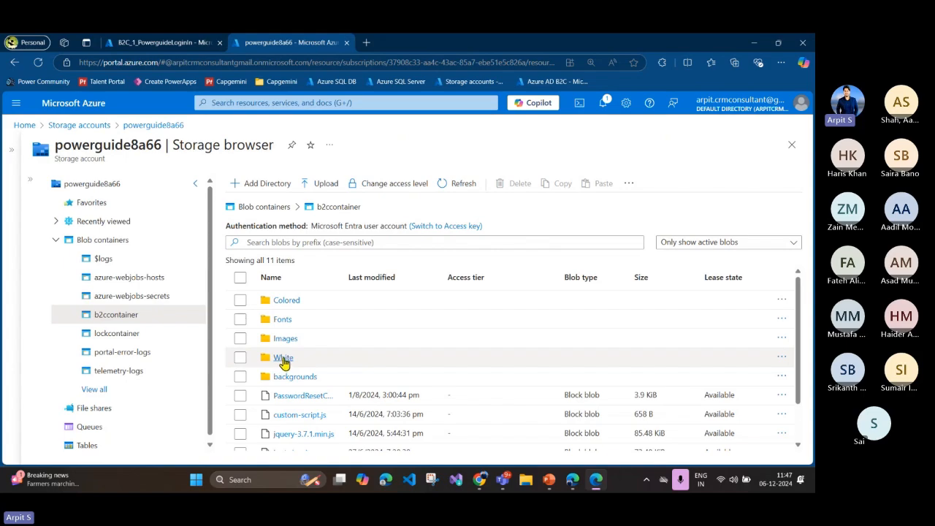
scroll(283, 364, "down", 2)
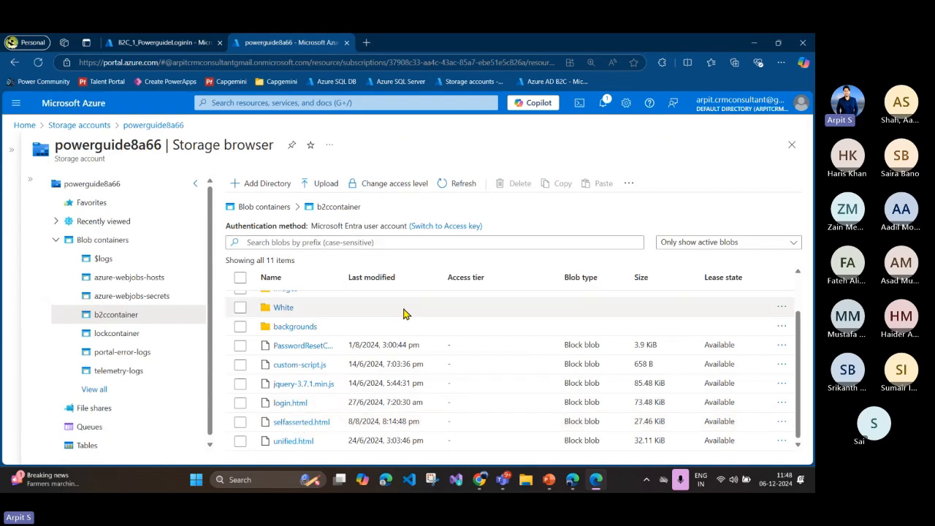
left_click(309, 422)
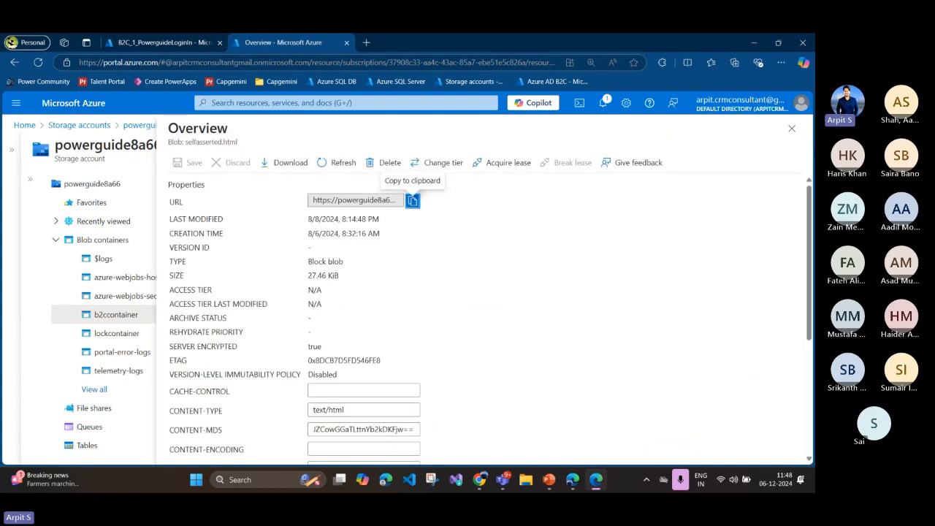
Step: Close the selfasserted.html blob properties, switch to Chrome and search Google for "customize azure b2c login page" in a new tab
left_click(791, 128)
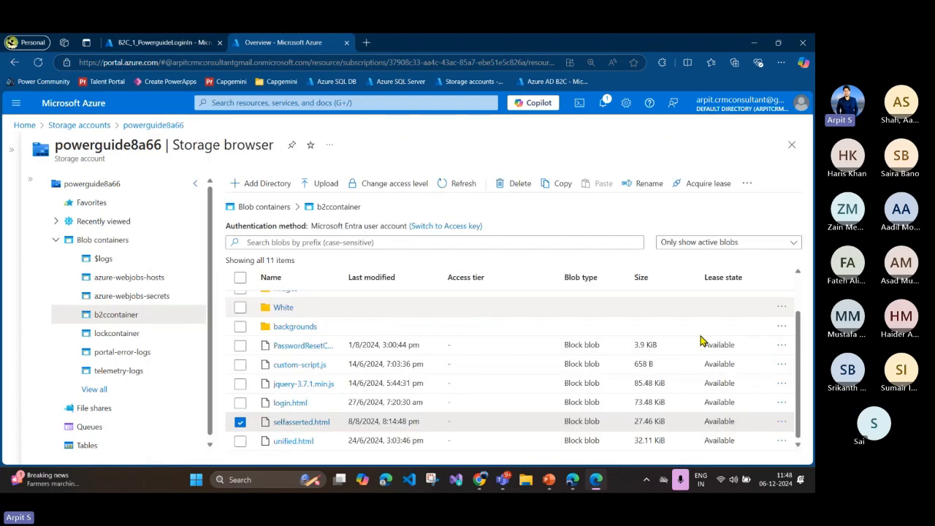
left_click(481, 482)
left_click(154, 43)
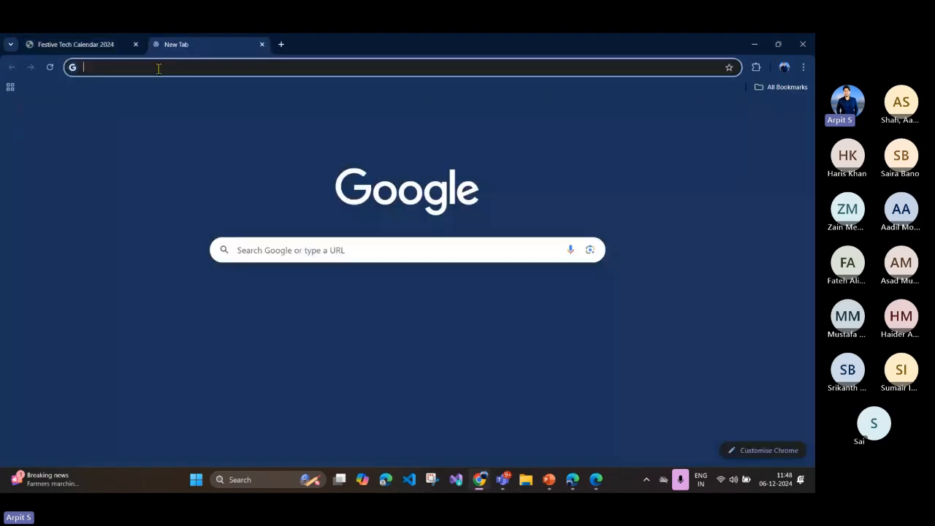
left_click(158, 68)
type("cust")
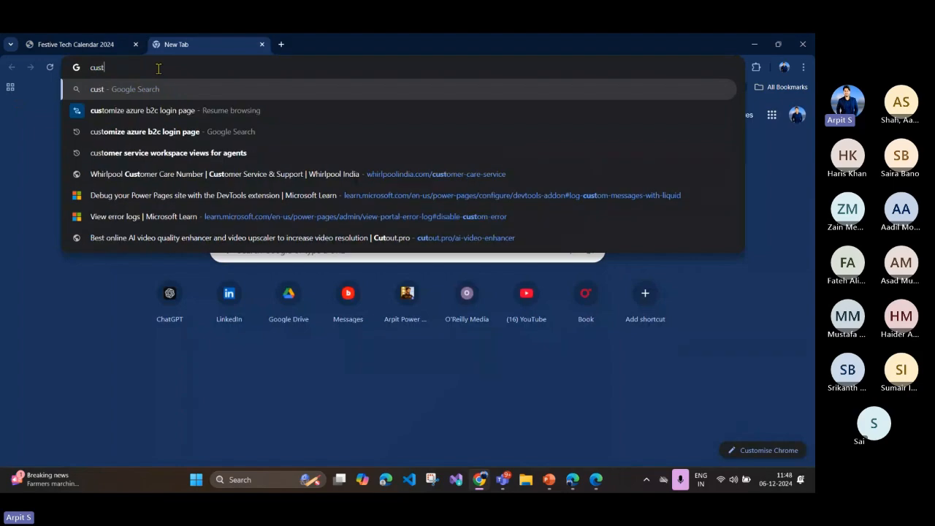
type("omize azure")
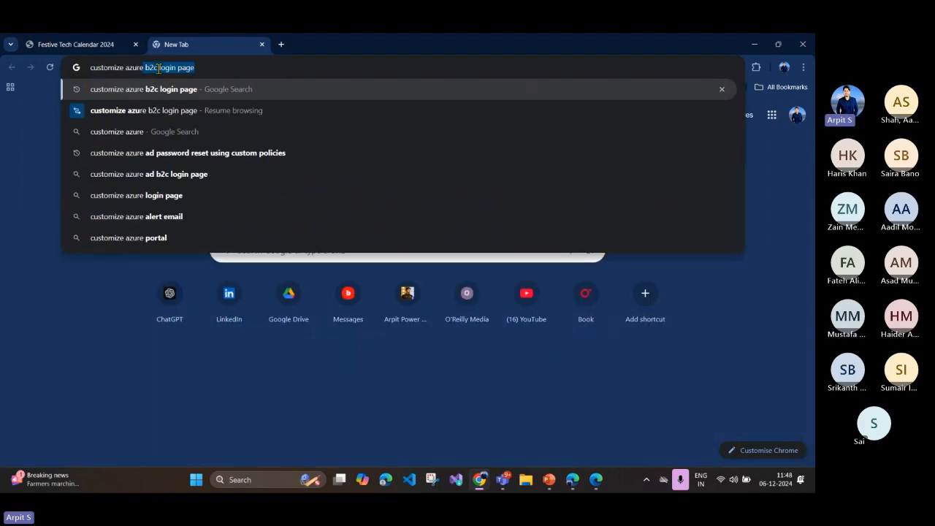
key("Return")
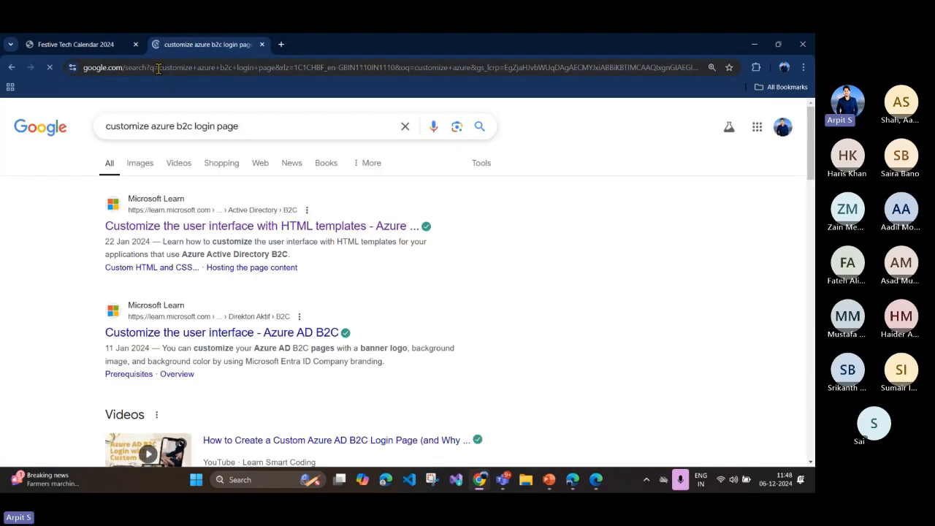
Step: Open the Microsoft Learn article on customizing the user interface with HTML templates and find its table of default page content
middle_click(344, 228)
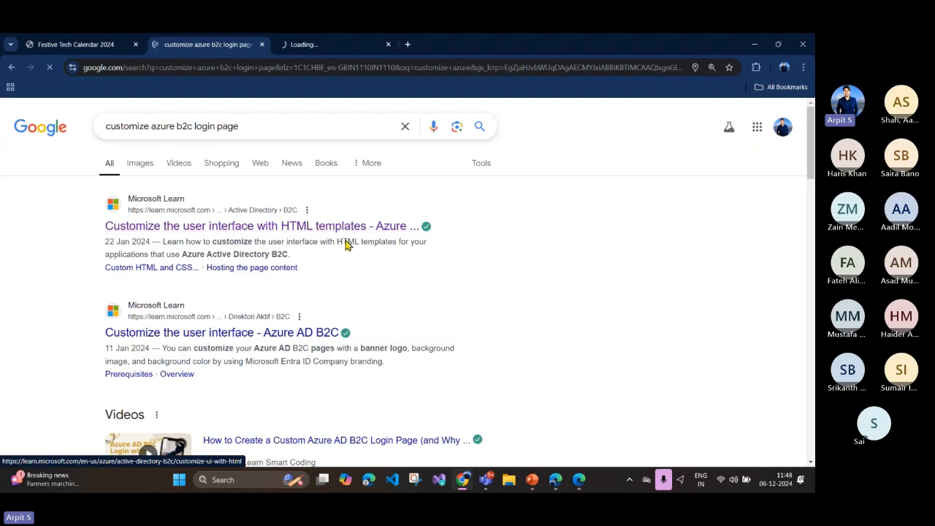
left_click(315, 44)
scroll(323, 280, "down", 7)
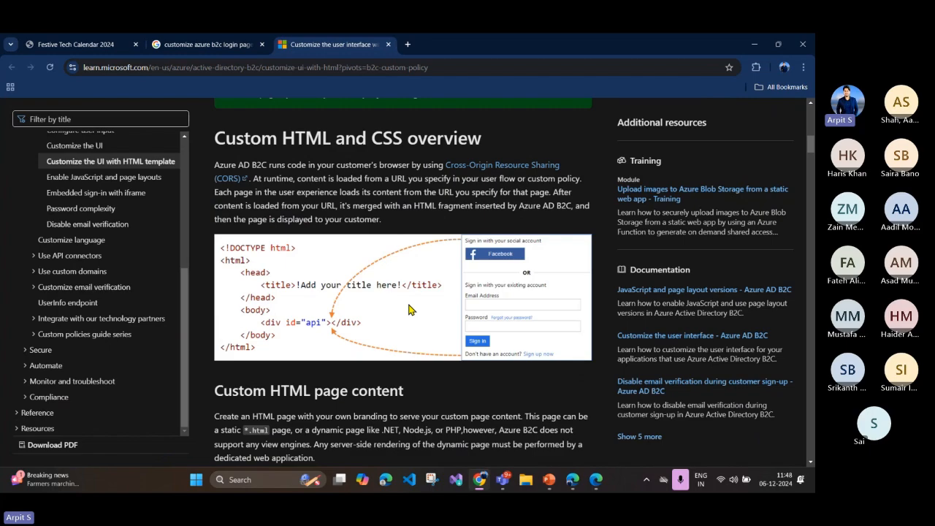
scroll(409, 309, "down", 9)
scroll(410, 304, "down", 1)
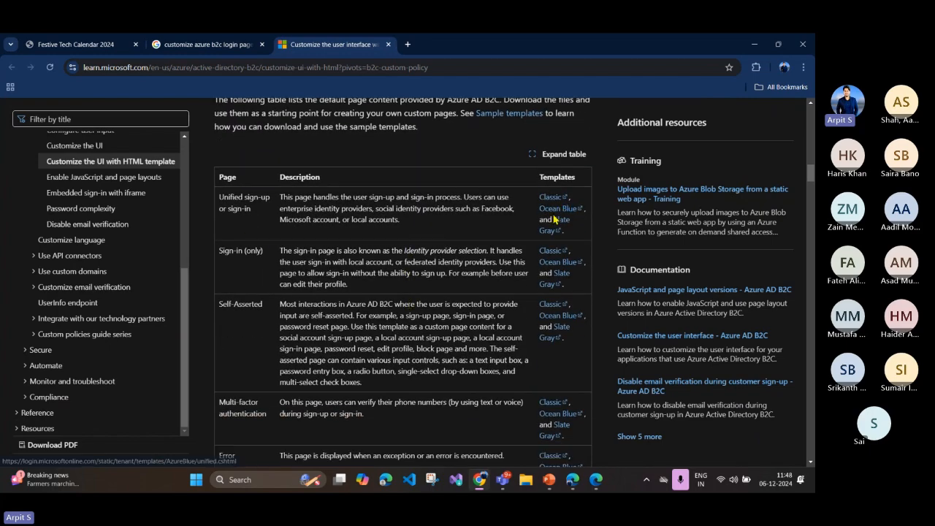
Step: Highlight the Templates heading and the Unified sign-up or sign-in, Sign-in (only) and Self-Asserted page names, and review the table's remaining rows
left_click_drag(539, 178, 582, 183)
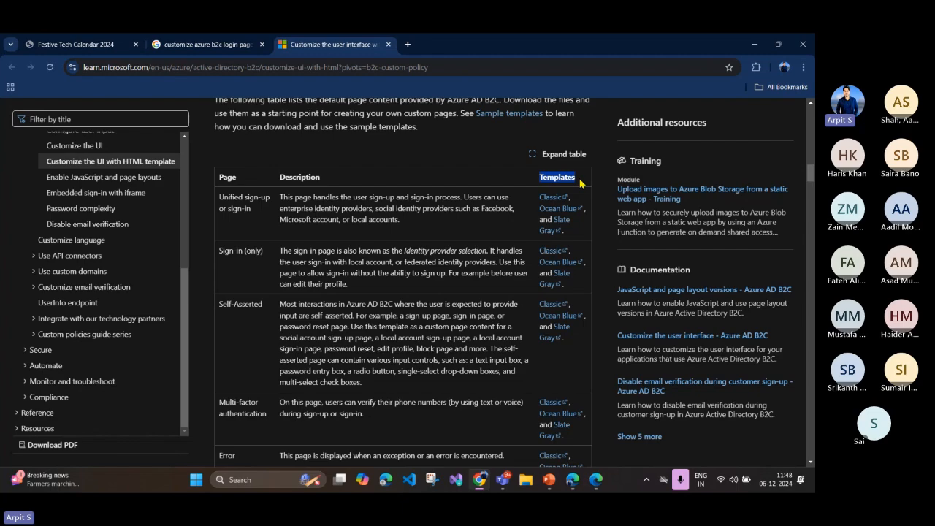
left_click(229, 210)
left_click_drag(221, 197, 260, 219)
left_click(319, 233)
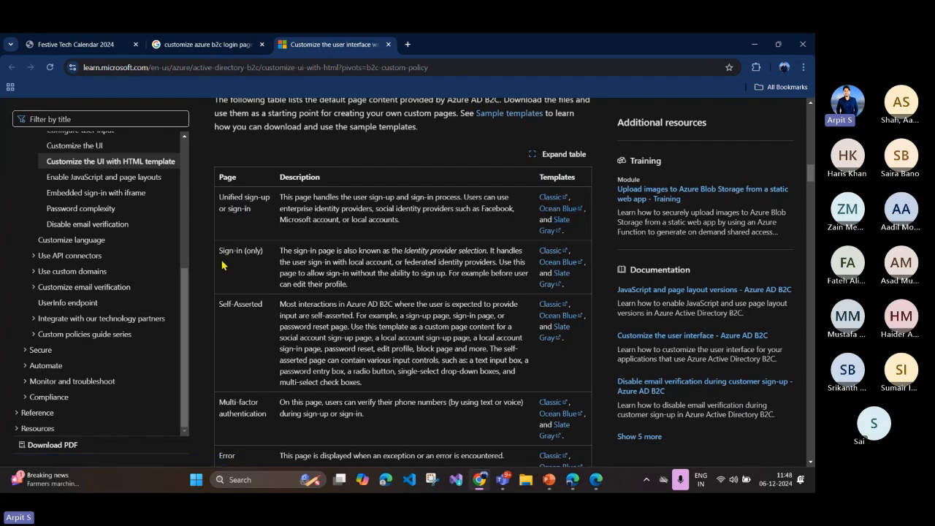
left_click_drag(219, 250, 264, 251)
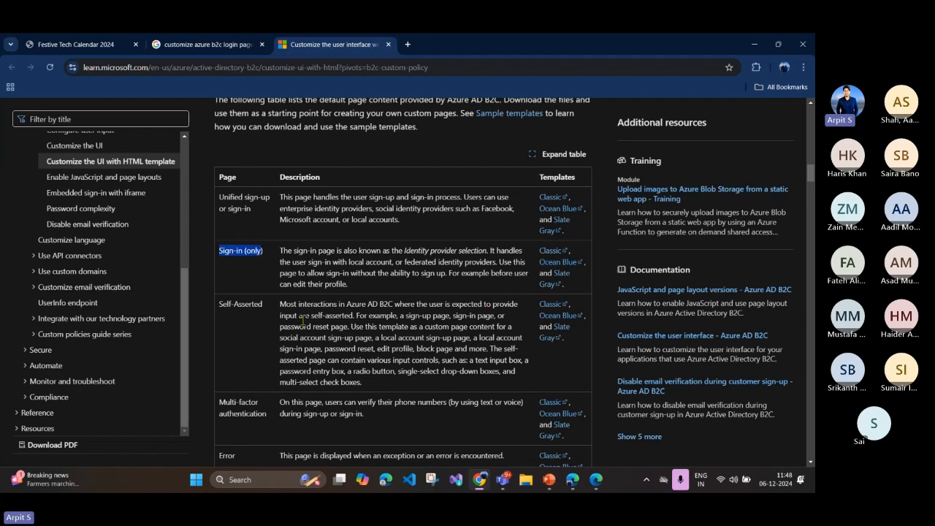
left_click_drag(217, 309, 276, 306)
scroll(252, 380, "down", 2)
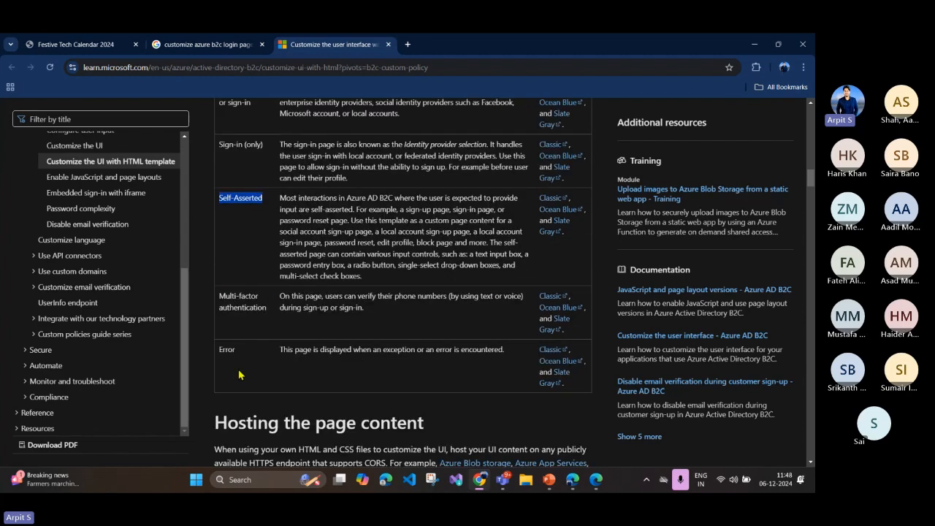
scroll(315, 231, "up", 2)
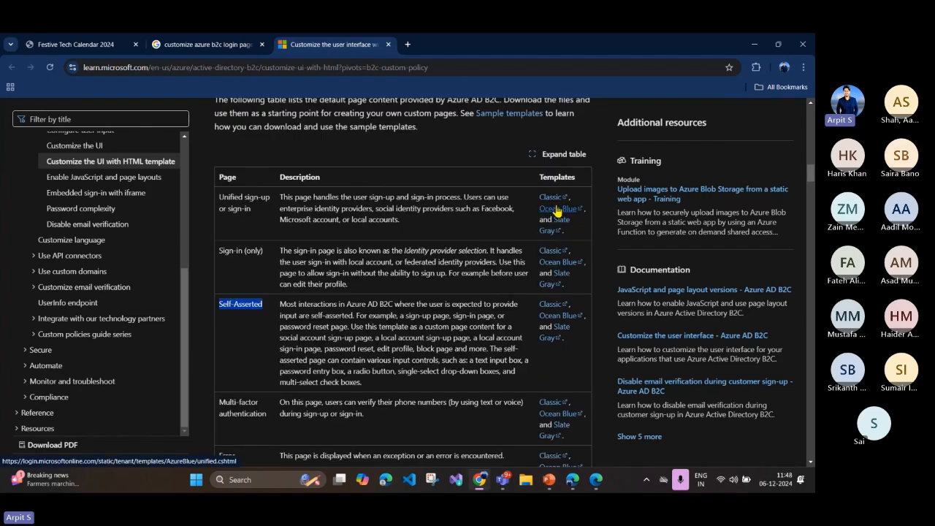
Step: Read through the article's custom page content guidelines, walkthrough, blob hosting and CORS sections down to Sample templates
scroll(557, 211, "down", 6)
scroll(526, 245, "down", 2)
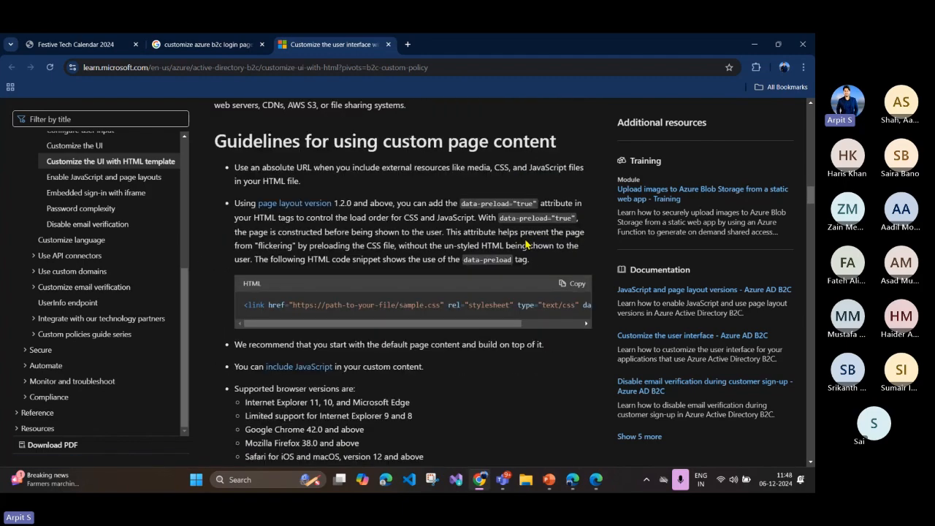
scroll(526, 245, "down", 8)
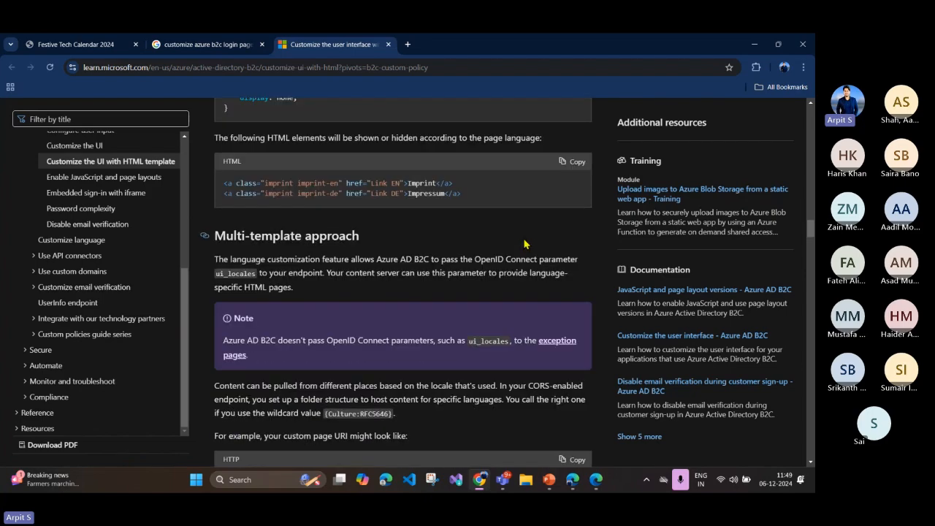
scroll(525, 244, "down", 3)
scroll(524, 244, "down", 10)
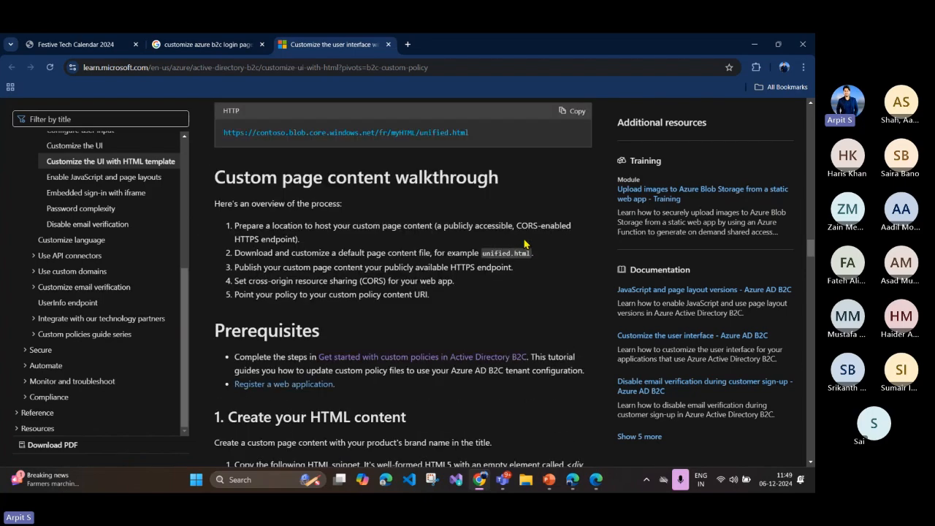
scroll(525, 244, "down", 10)
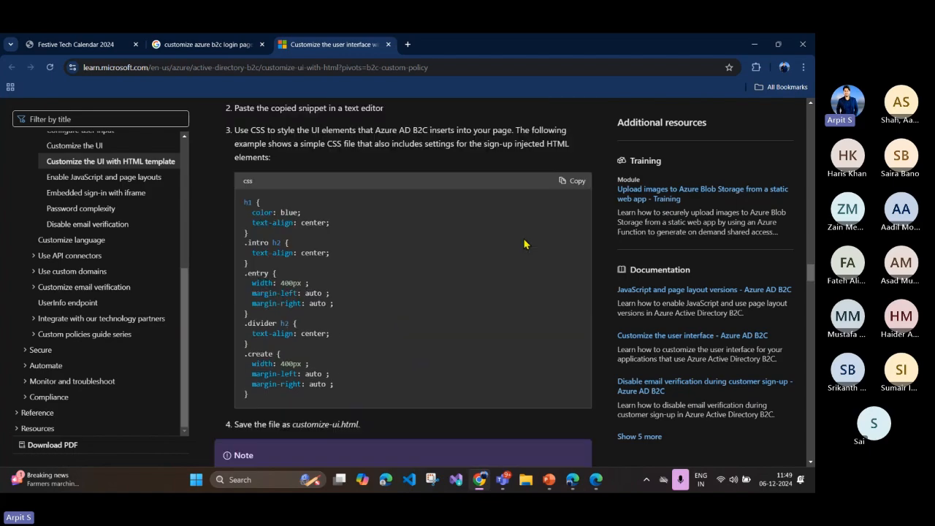
scroll(525, 244, "down", 10)
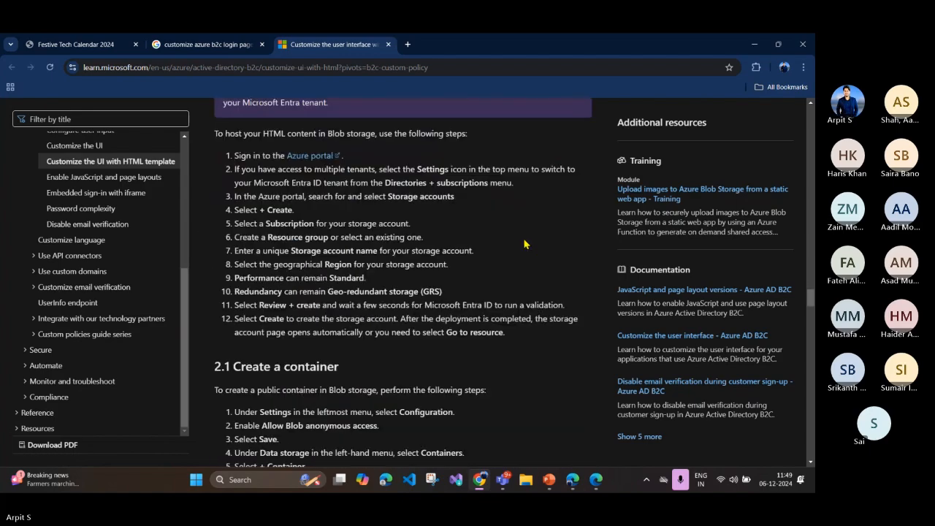
scroll(525, 244, "down", 10)
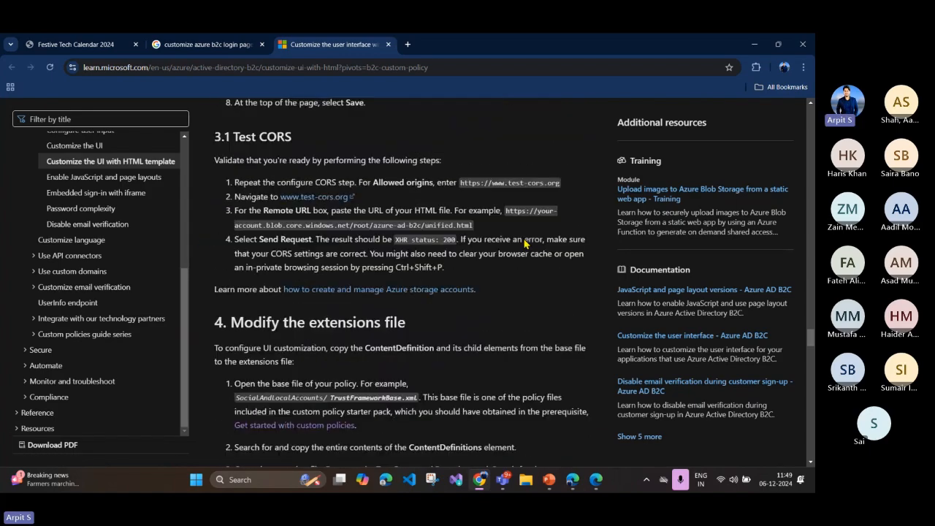
scroll(524, 244, "down", 10)
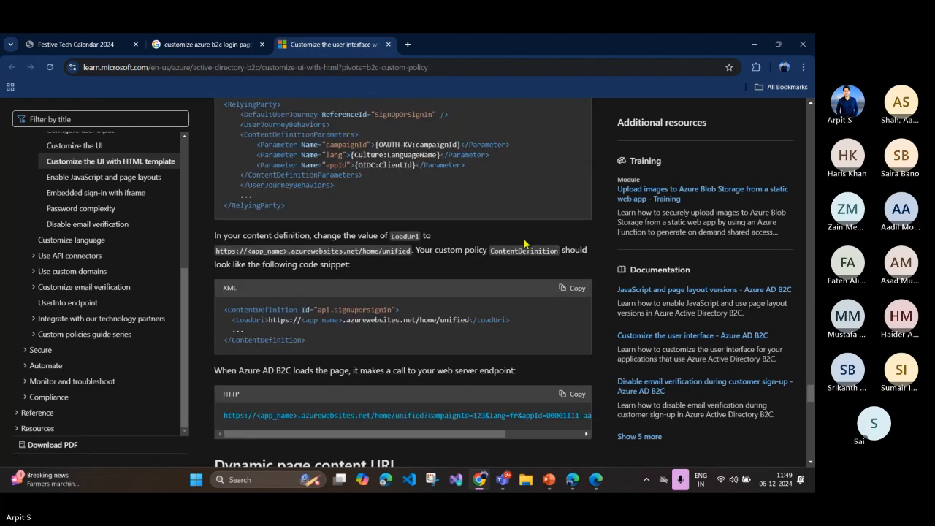
scroll(525, 244, "down", 3)
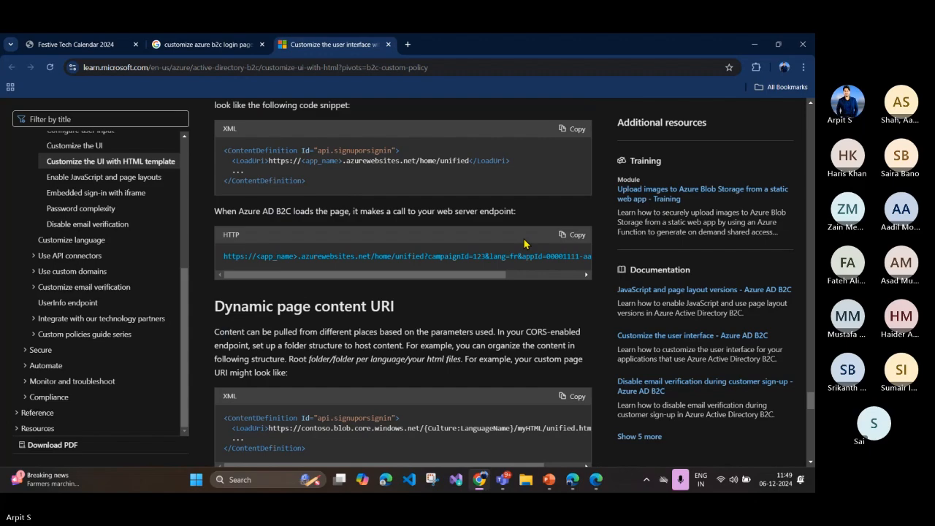
scroll(524, 244, "down", 3)
scroll(525, 244, "down", 1)
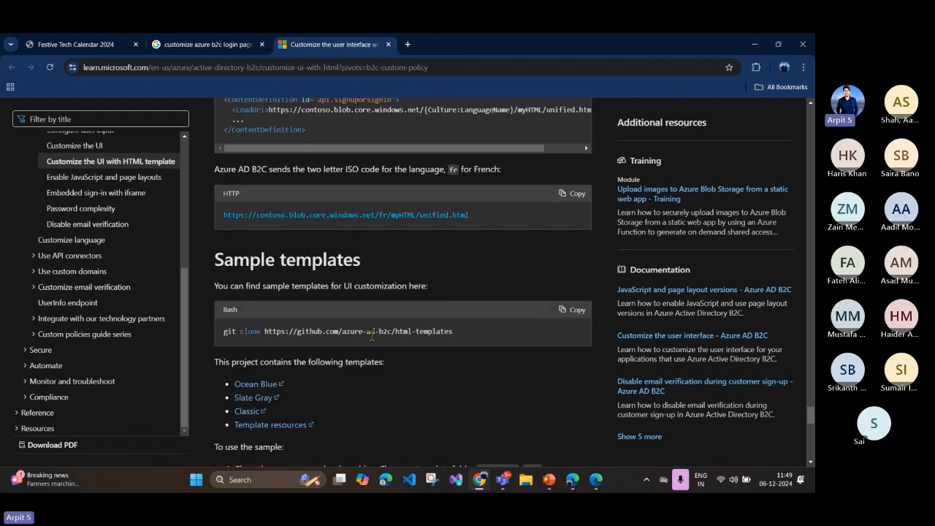
Step: Highlight the git clone command for the azure-ad-b2c/html-templates repository under Sample templates, then clear the selection
left_click_drag(451, 332, 216, 332)
left_click(345, 356)
mouse_move(224, 332)
left_mouse_down()
mouse_move(453, 334)
mouse_move(226, 343)
left_mouse_up()
left_click(454, 340)
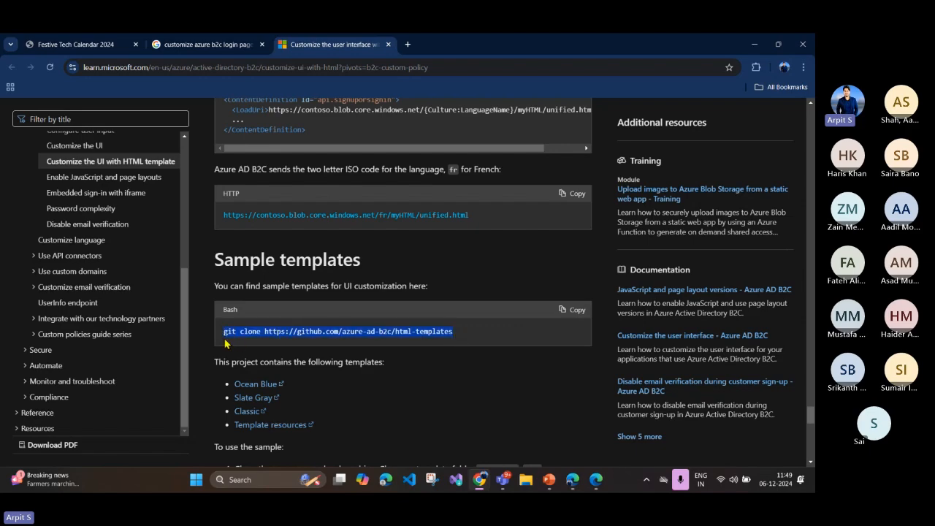
left_click(368, 338)
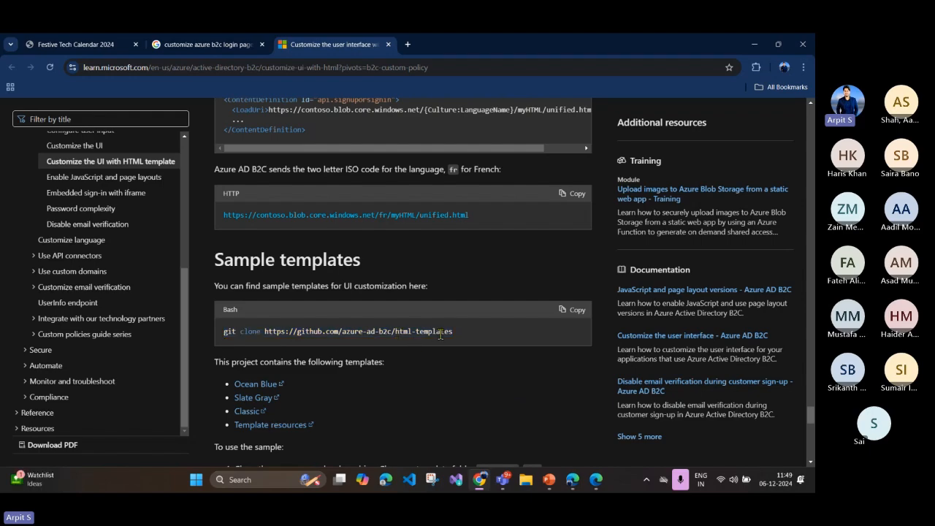
Step: Switch back to the Azure portal in Edge, download the selfasserted.html blob, and close the downloads list and blob properties
left_click(594, 483)
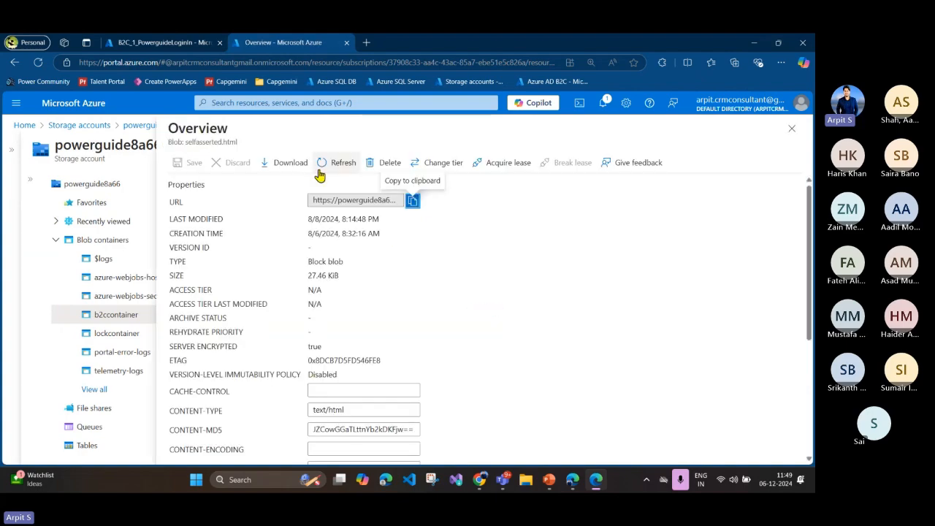
left_click(289, 162)
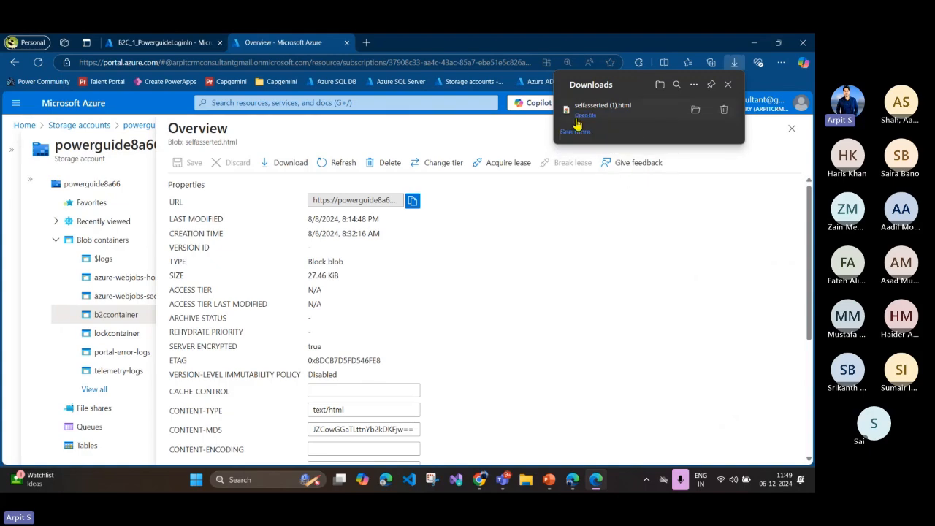
left_click(728, 84)
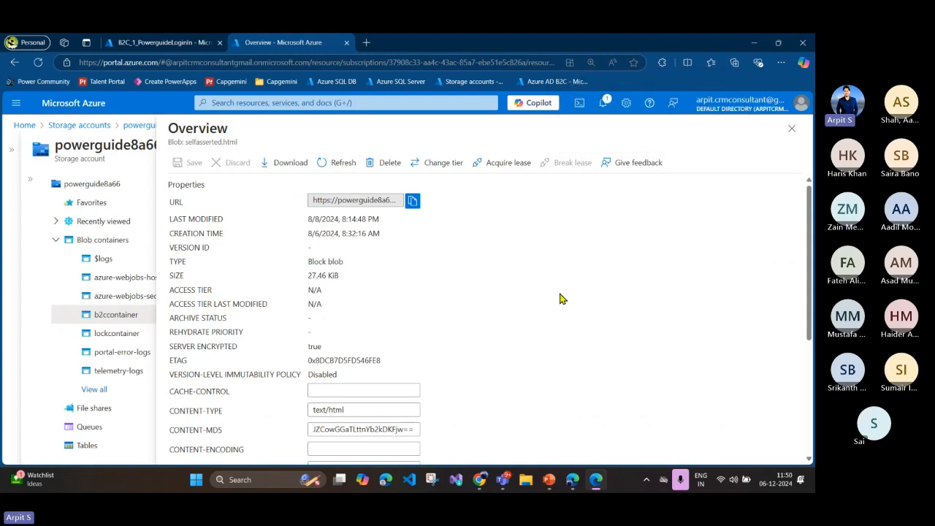
left_click(791, 129)
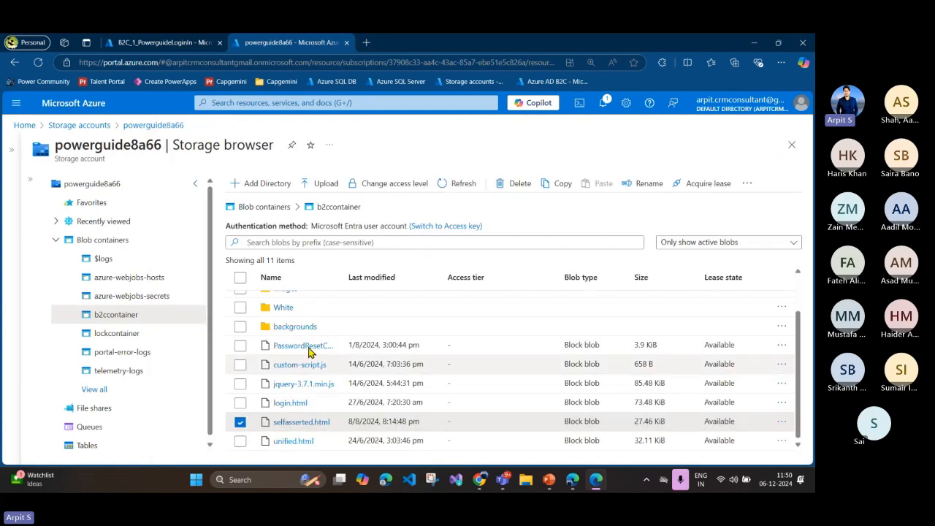
Step: Open the Images folder in b2ccontainer, copy the Background.png blob's URL, close its properties and review the folder's remaining files
scroll(301, 353, "up", 2)
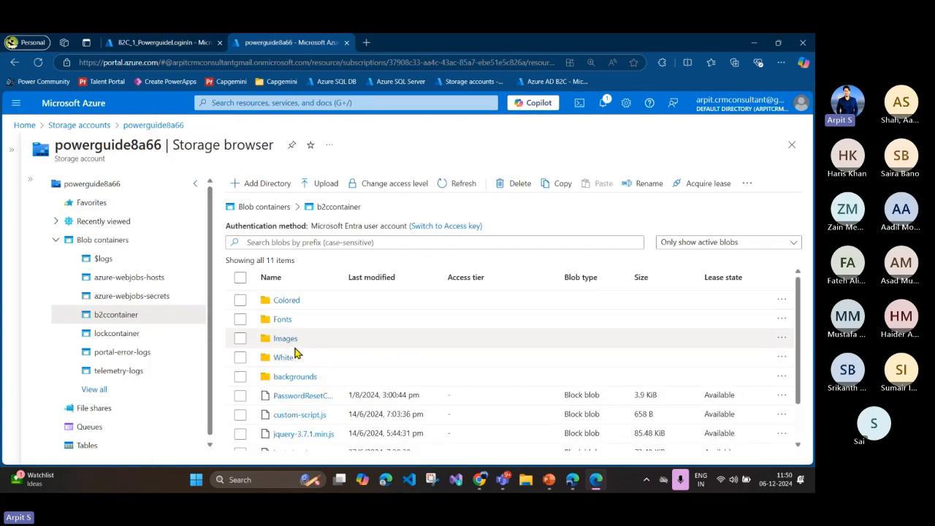
left_click(285, 339)
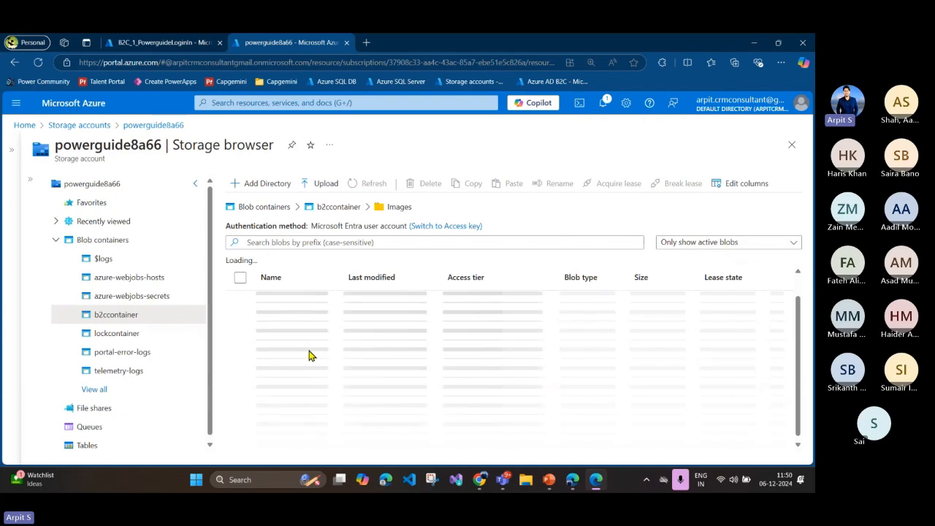
scroll(308, 315, "up", 1)
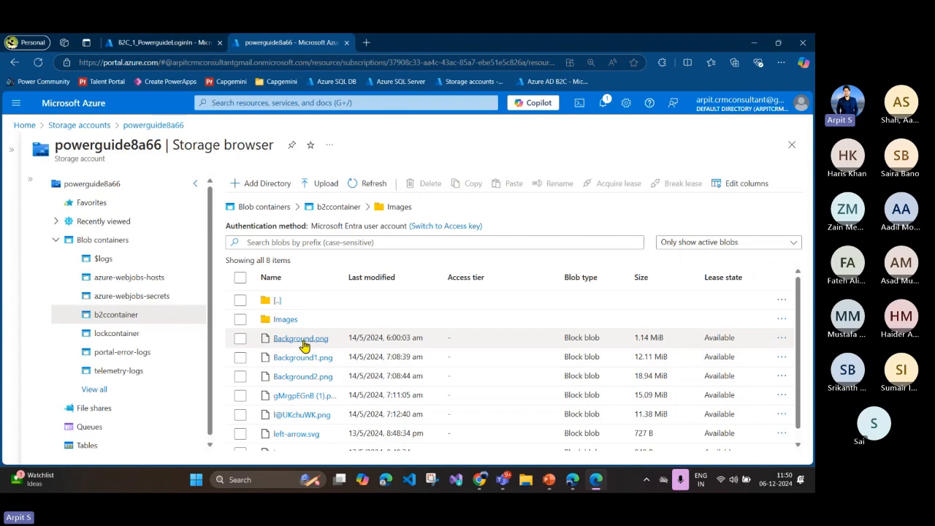
left_click(301, 339)
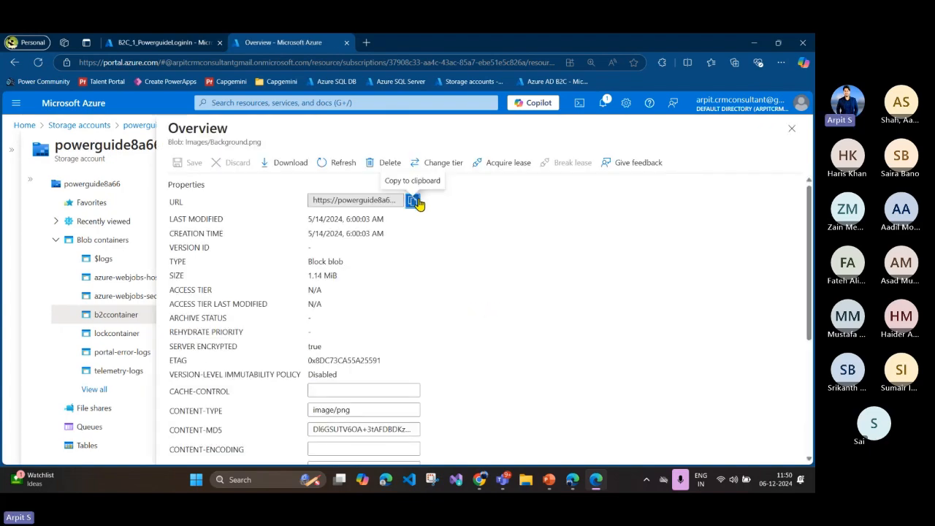
left_click(412, 204)
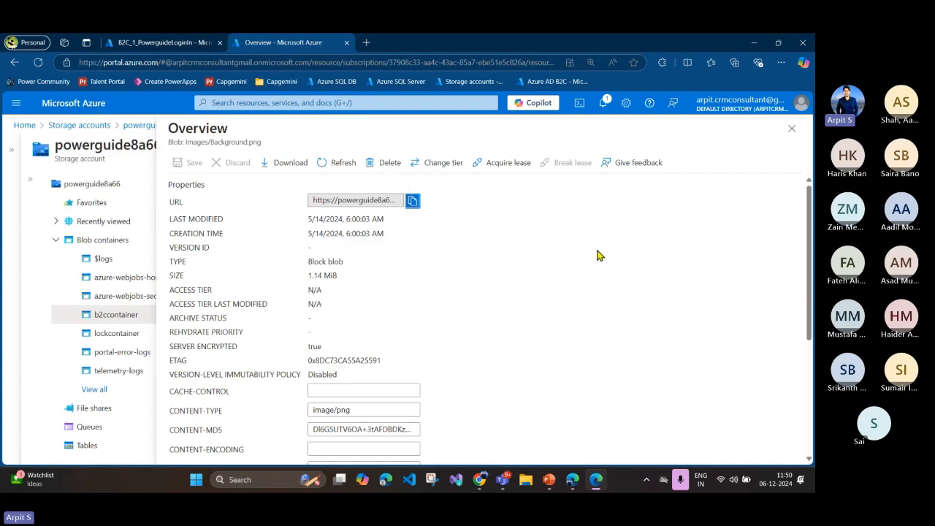
left_click(791, 128)
left_click(240, 338)
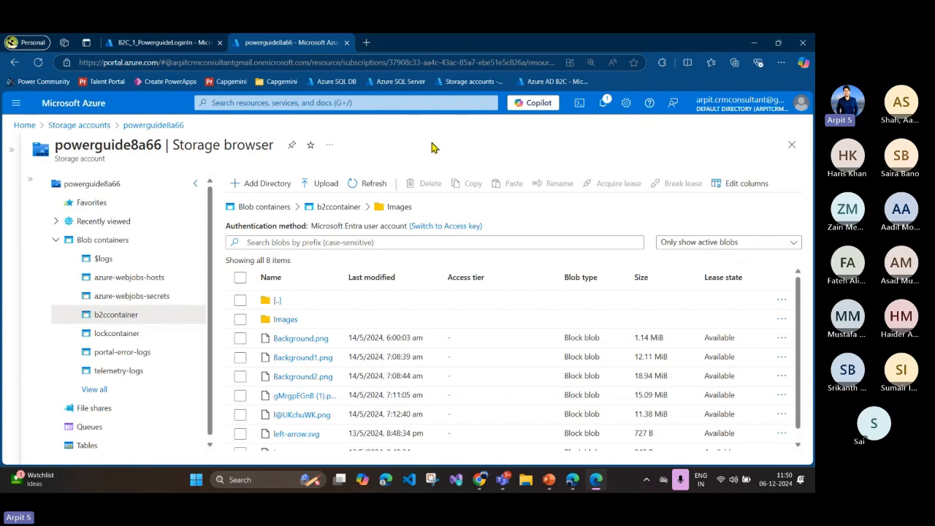
scroll(325, 344, "down", 1)
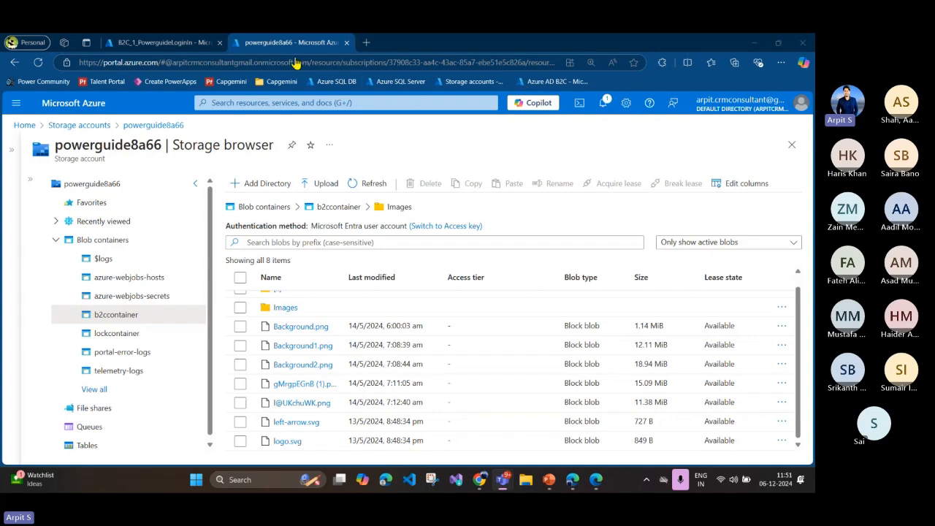
Step: Switch to the B2C_1_PowerguideLoginIn page layouts in Edge and run the user flow for Power Guide B2C App
left_click(571, 479)
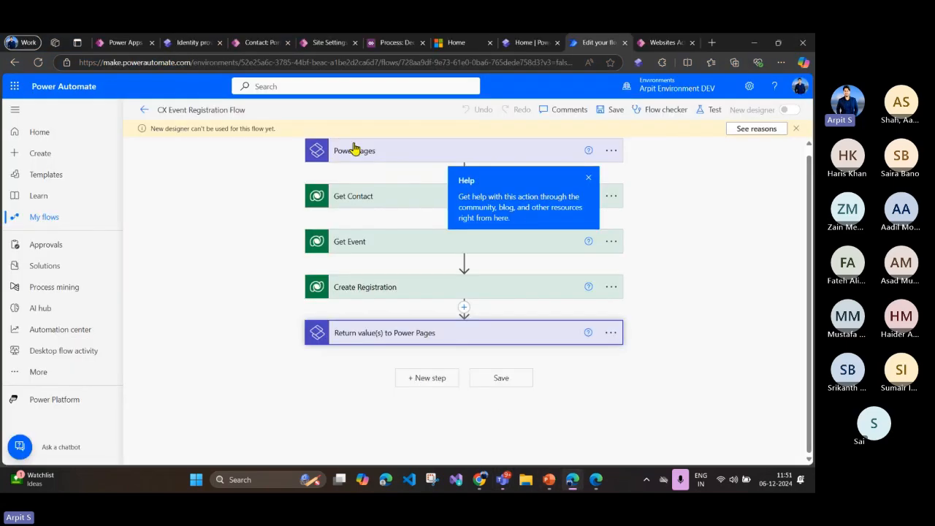
left_click(596, 481)
left_click(164, 42)
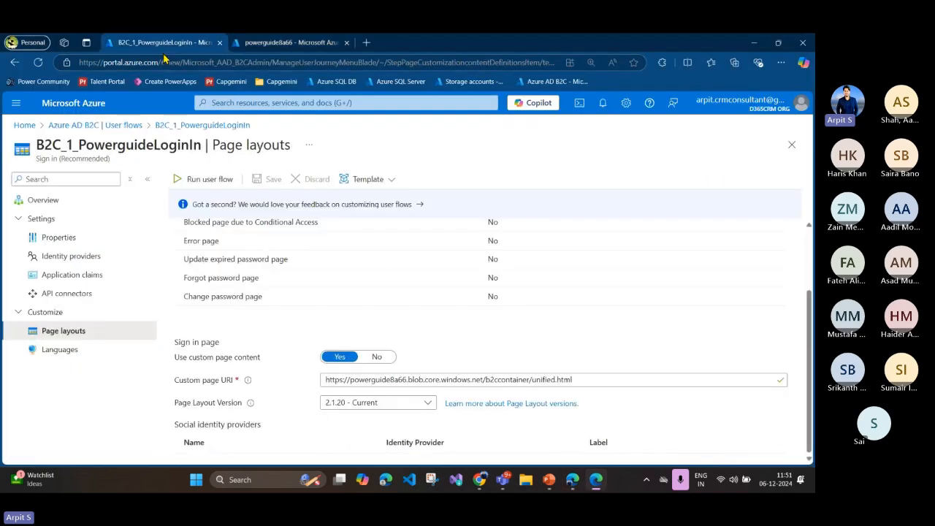
left_click(205, 179)
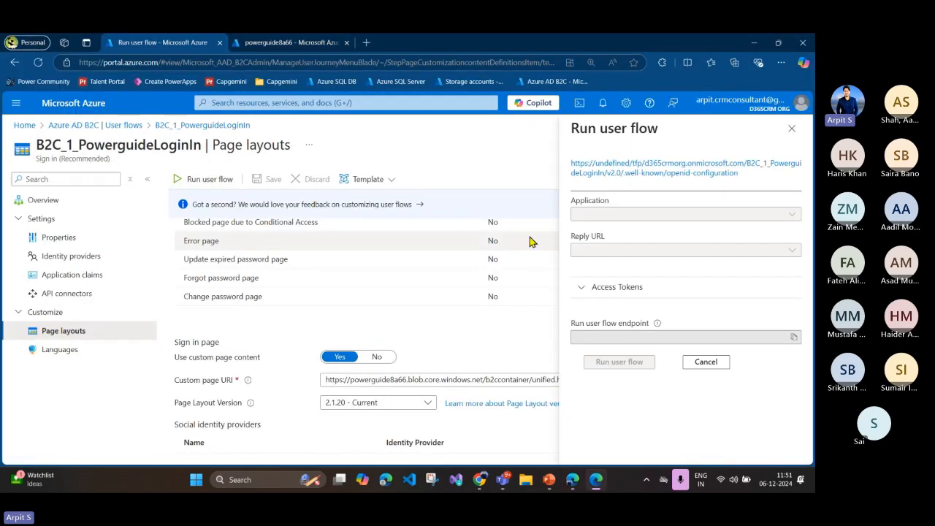
left_click(618, 363)
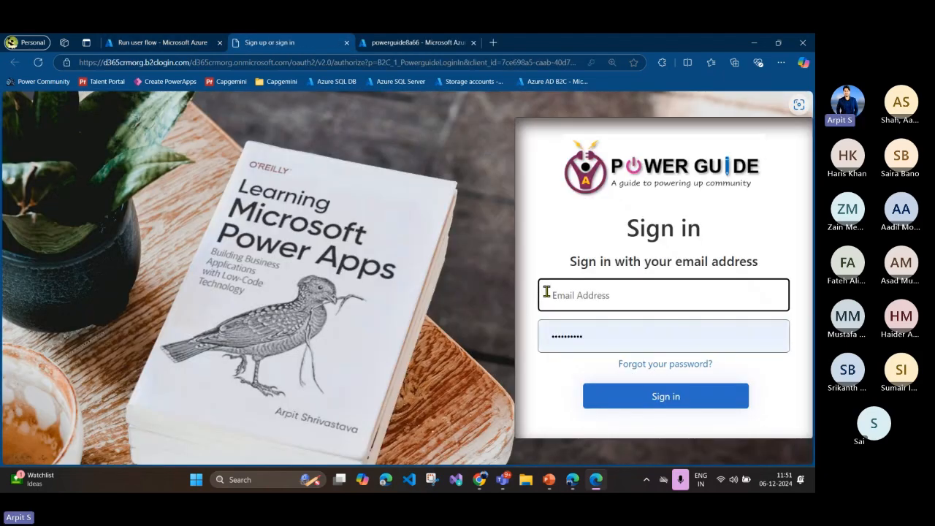
Step: Inspect the Email Address field on the sign-in page, widen the Styles pane and review the CSS rules applied to it
right_click(555, 293)
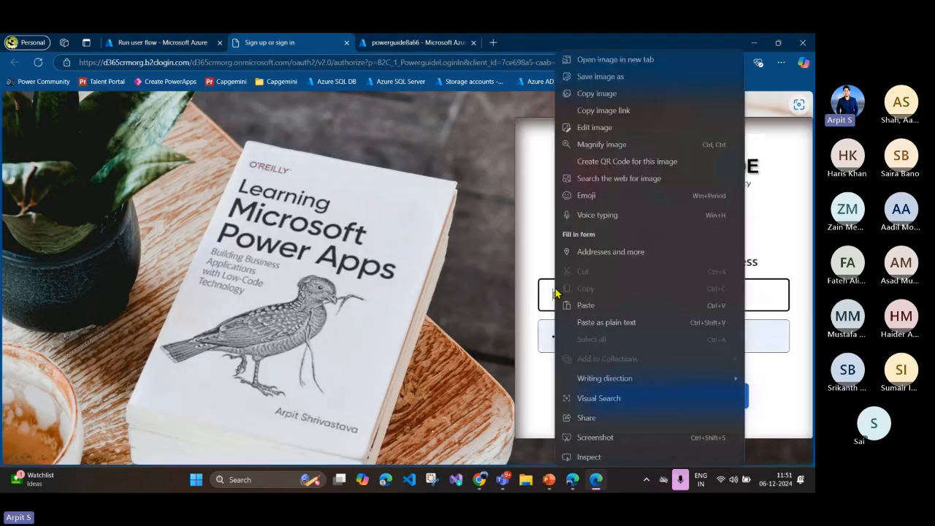
left_click(589, 456)
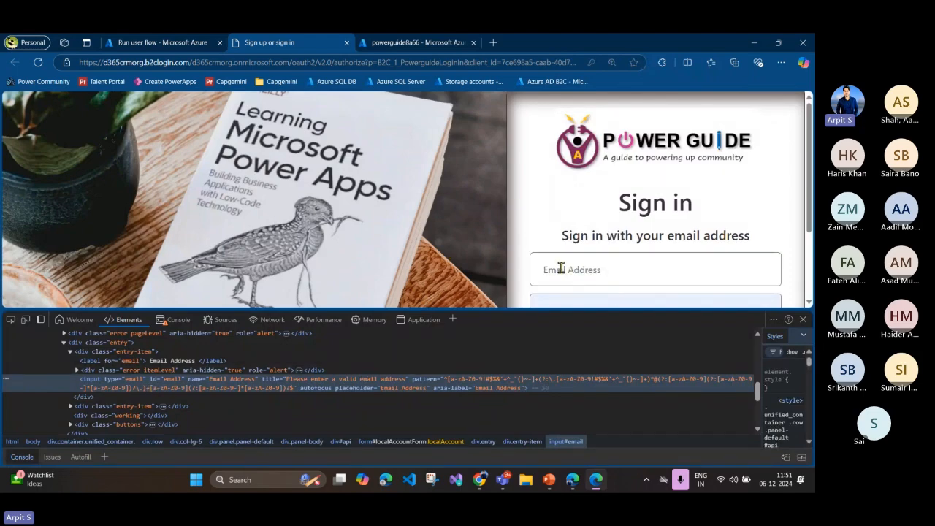
scroll(552, 252, "down", 2)
scroll(550, 220, "up", 1)
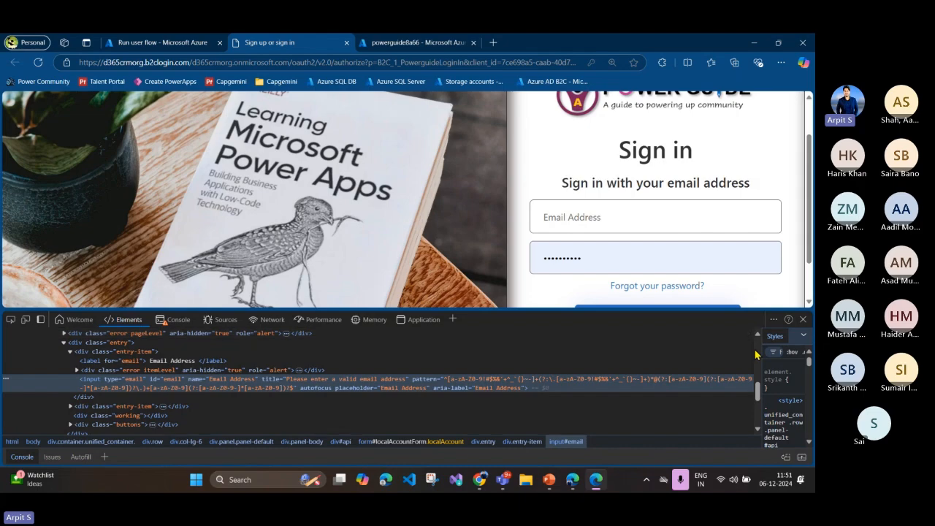
left_click_drag(762, 351, 612, 353)
scroll(657, 411, "down", 5)
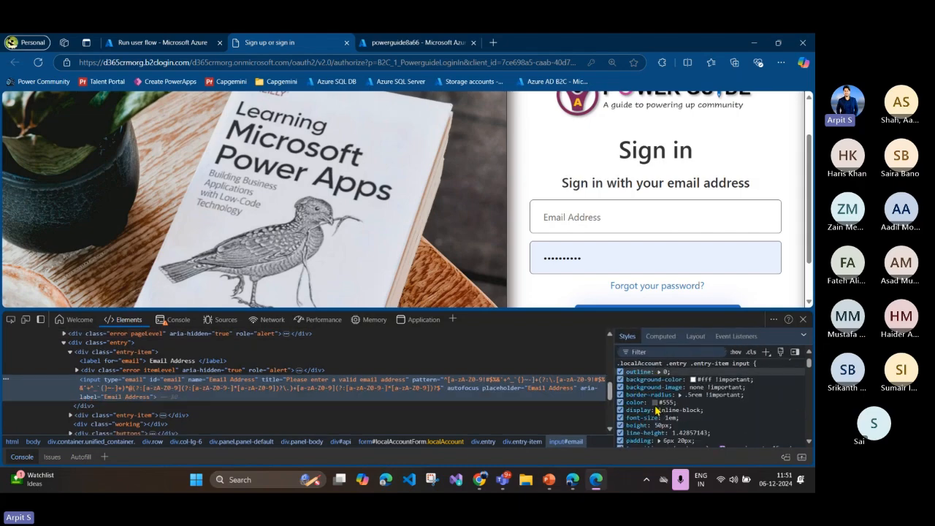
scroll(657, 411, "up", 1)
scroll(658, 410, "down", 1)
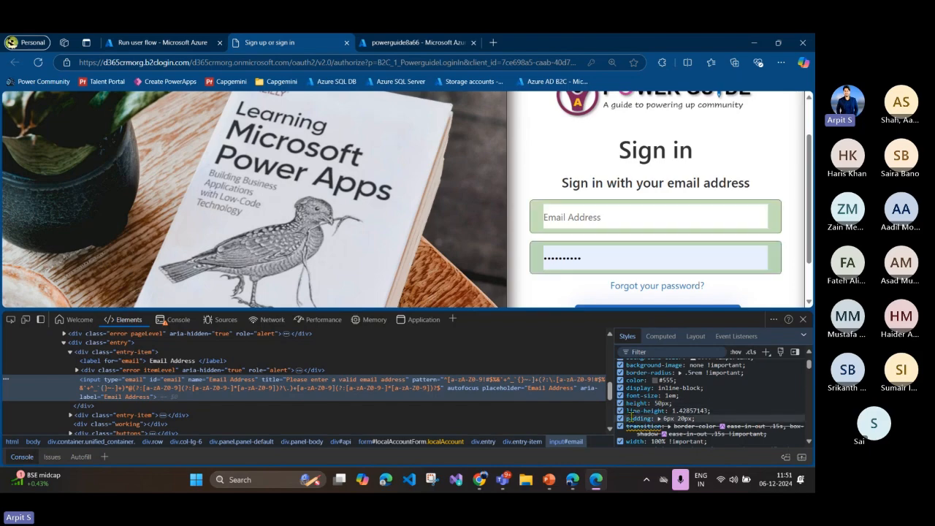
scroll(660, 403, "up", 3)
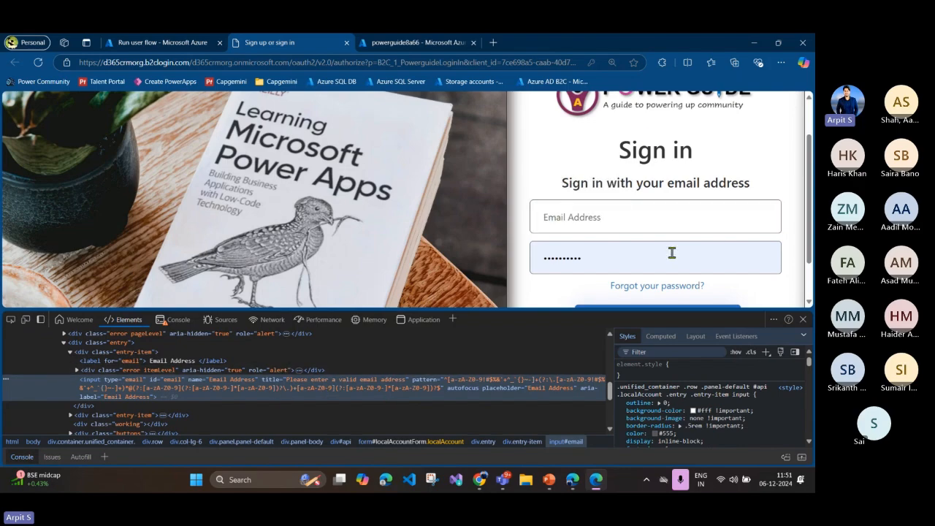
scroll(590, 219, "up", 1)
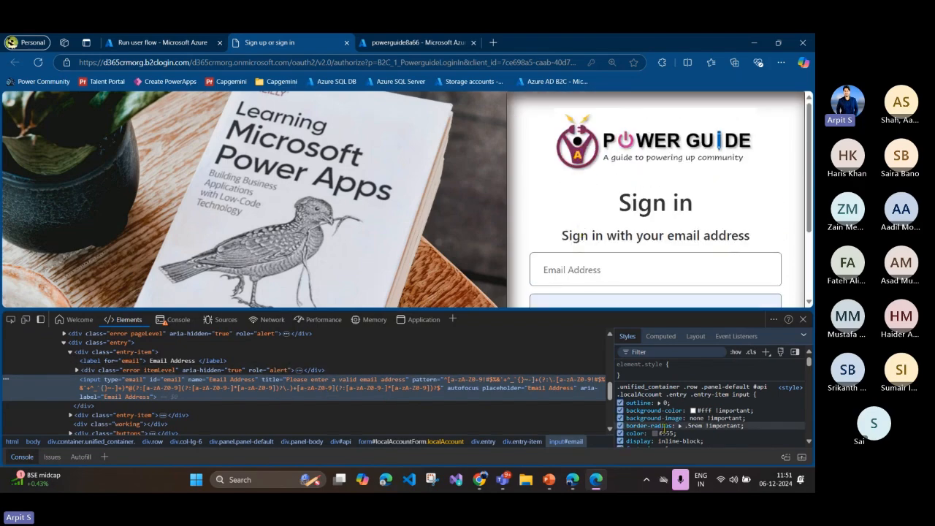
Step: Highlight the .unified_container CSS rule for the entry-item input, clear the selection and close DevTools
left_click_drag(618, 387, 689, 439)
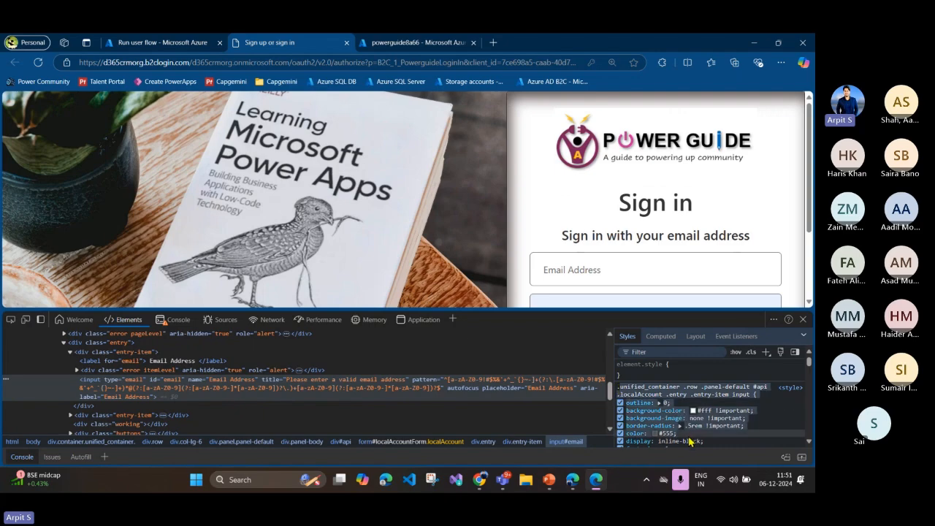
left_click(681, 389)
left_click(738, 391)
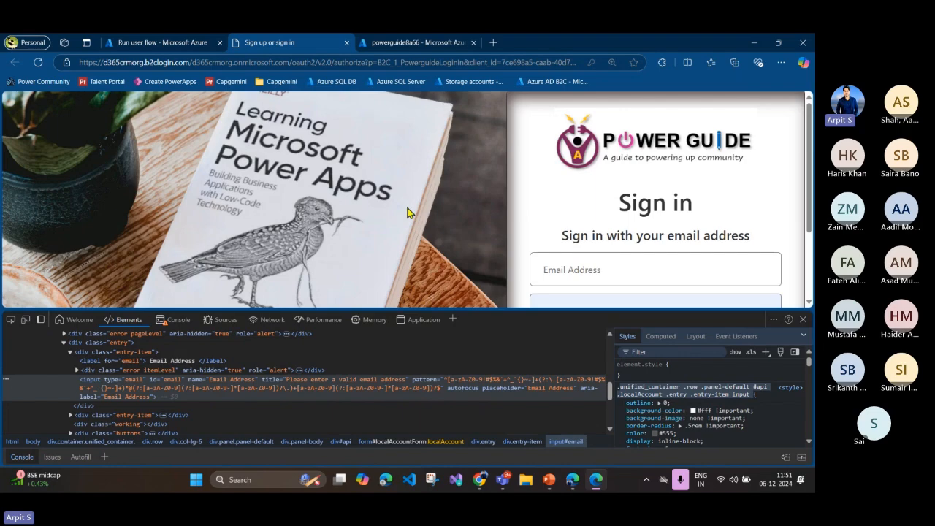
left_click(804, 321)
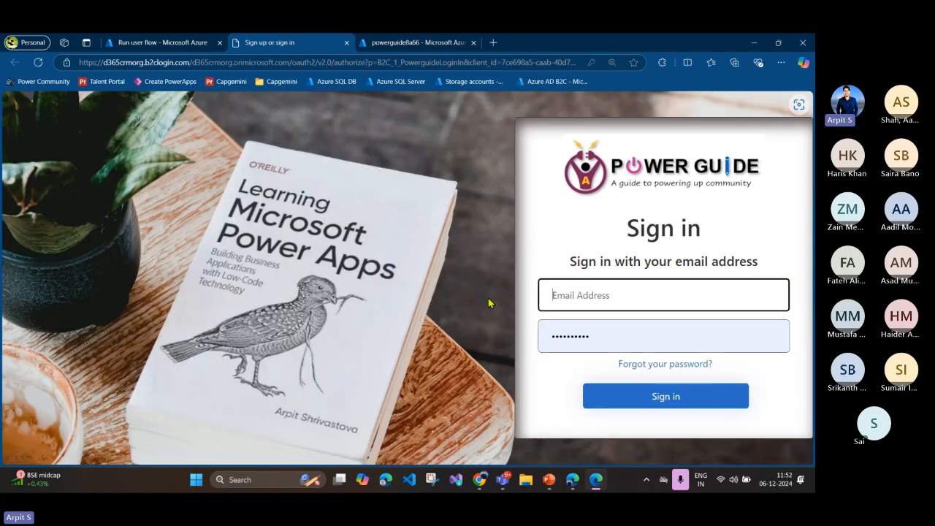
Step: Point out the Email Address and password fields on the customized sign-in page without entering any credentials
left_click(579, 291)
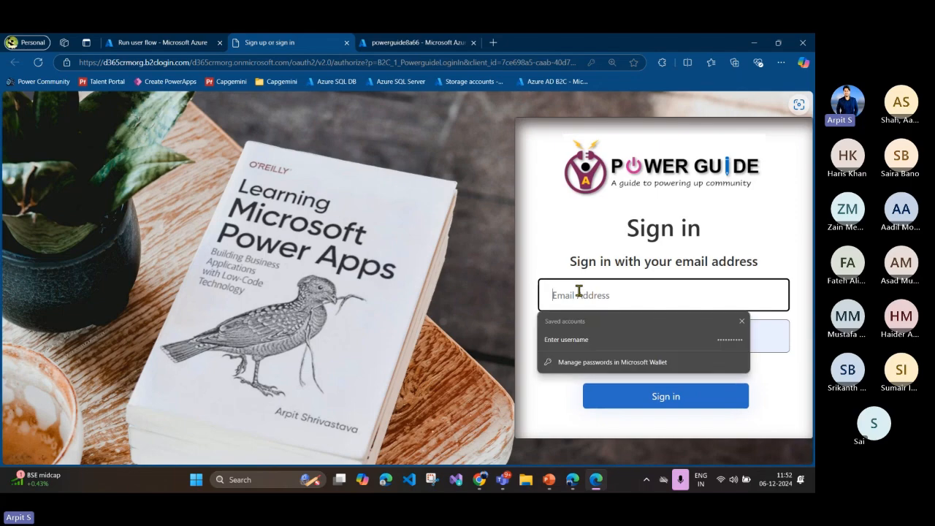
left_click(566, 256)
left_click(572, 340)
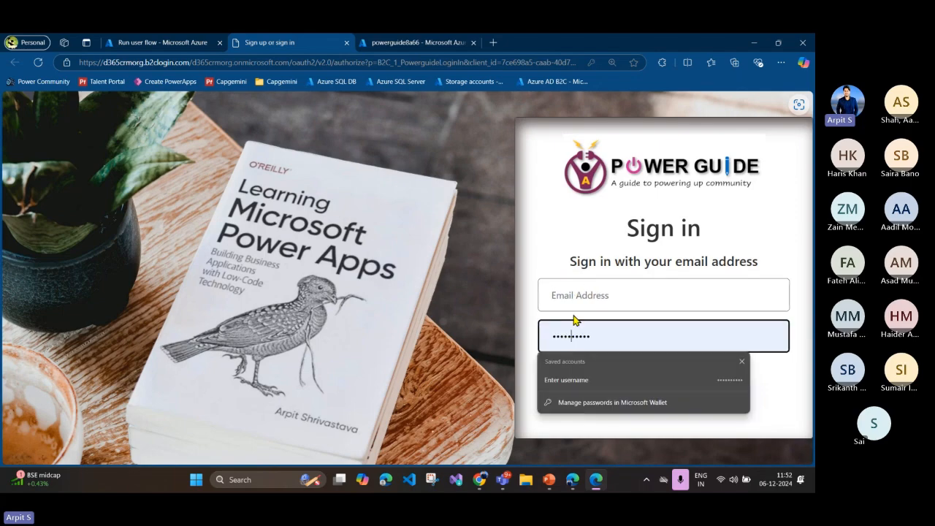
left_click(576, 301)
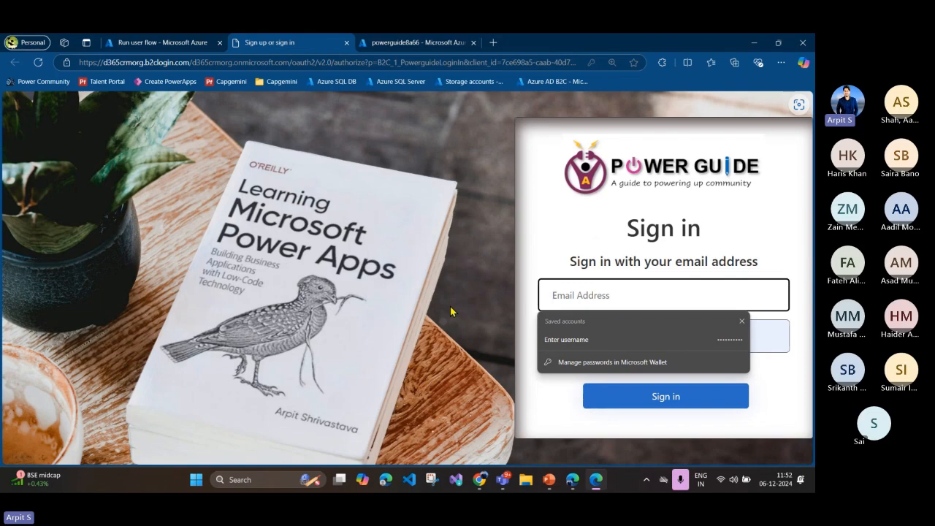
left_click(526, 270)
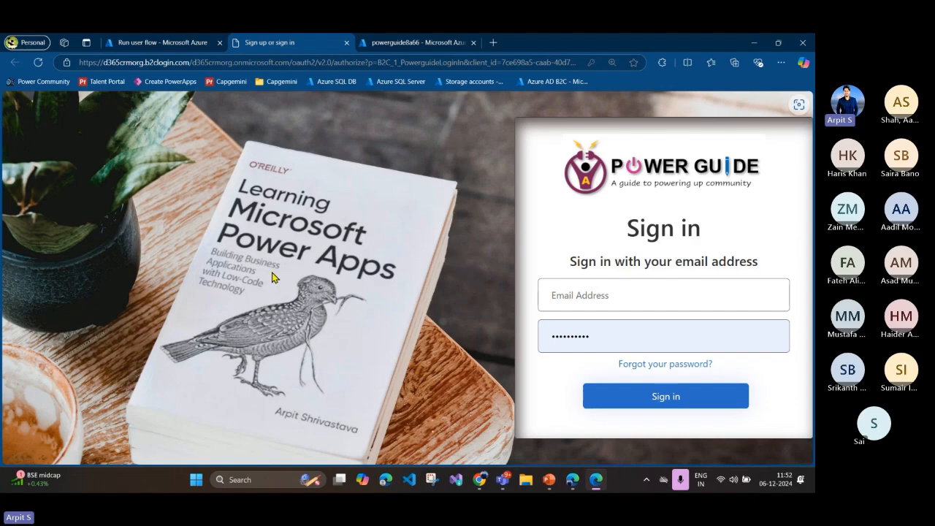
left_click(544, 289)
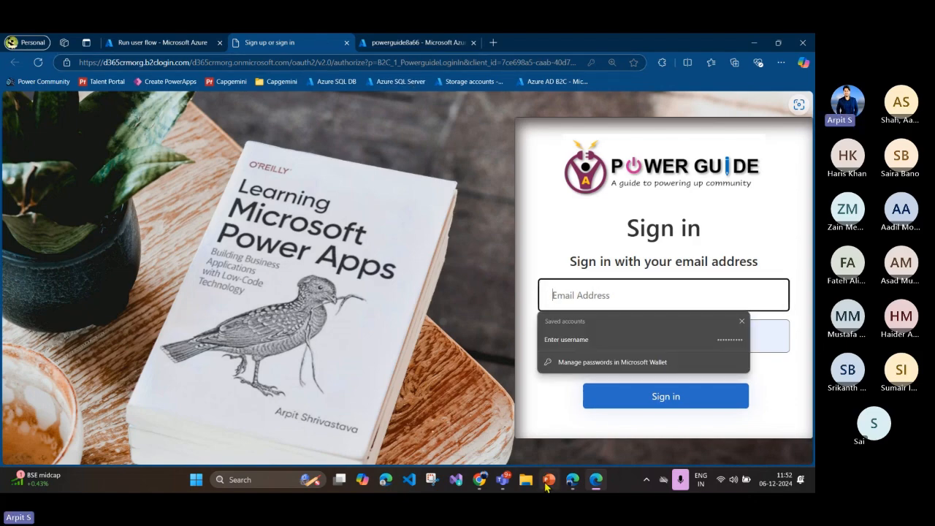
Step: Return to b2ccontainer in the storage browser, open the selfasserted.html blob's properties and copy its URL
left_click(596, 485)
left_click(595, 484)
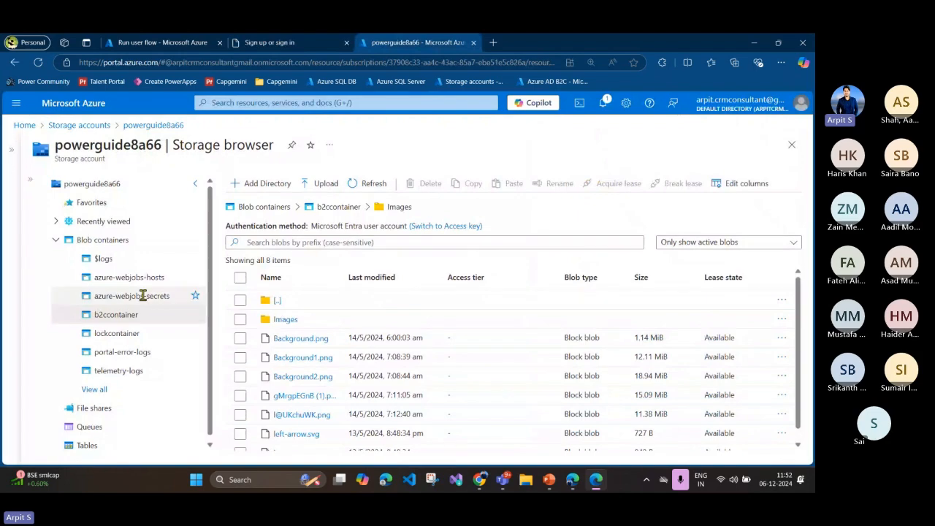
scroll(344, 358, "down", 1)
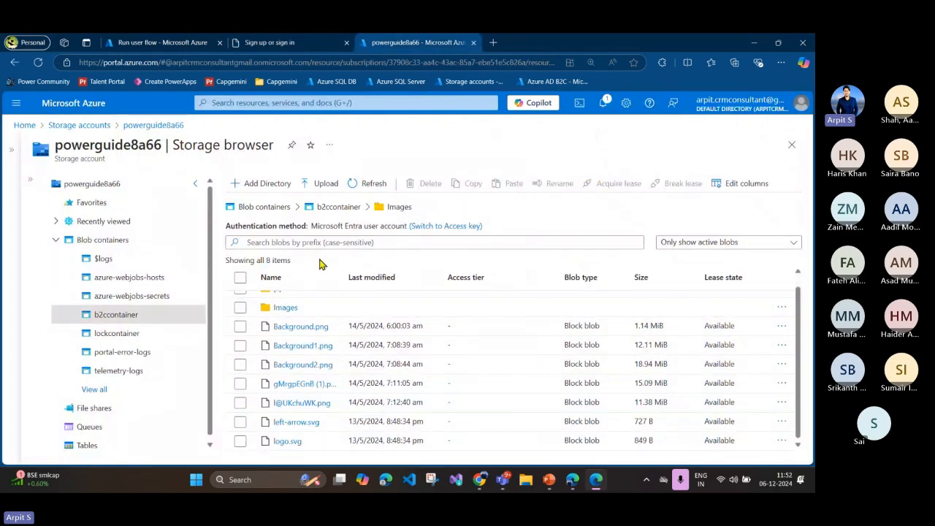
left_click(339, 207)
scroll(301, 422, "down", 2)
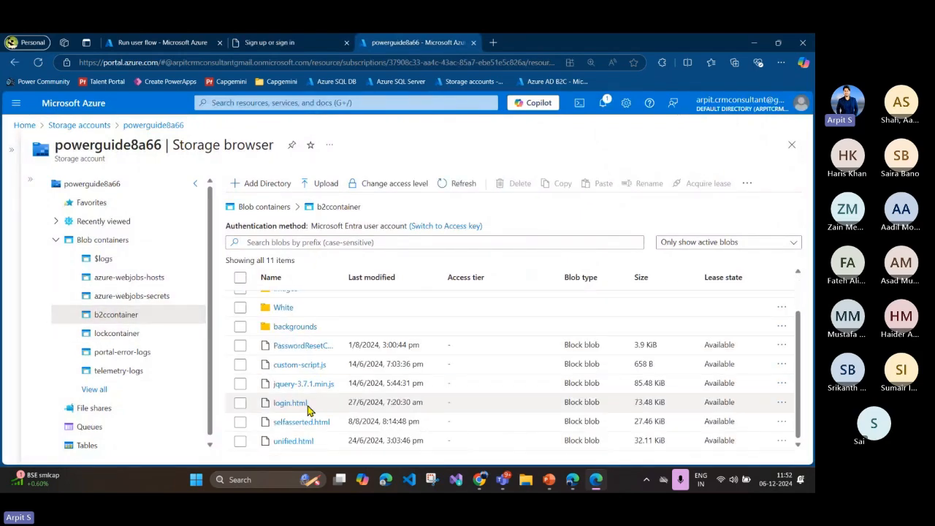
left_click(305, 422)
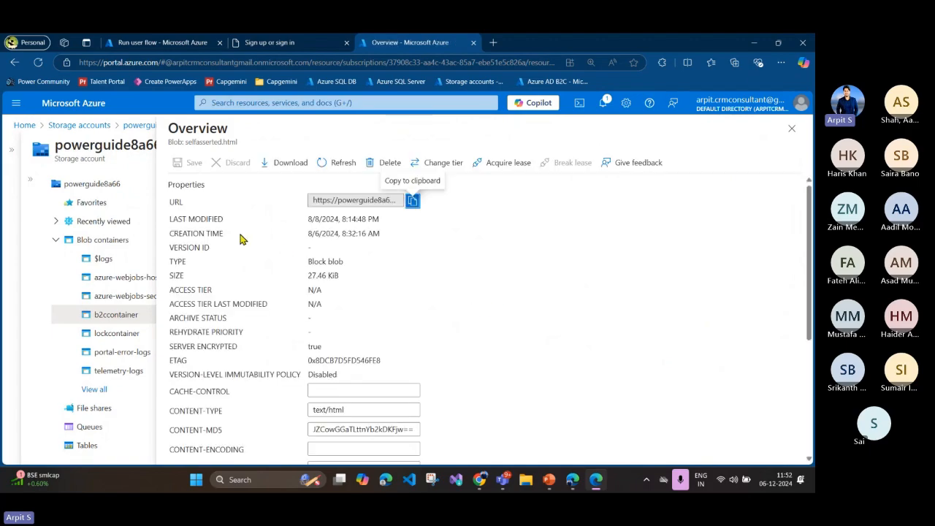
left_click(413, 202)
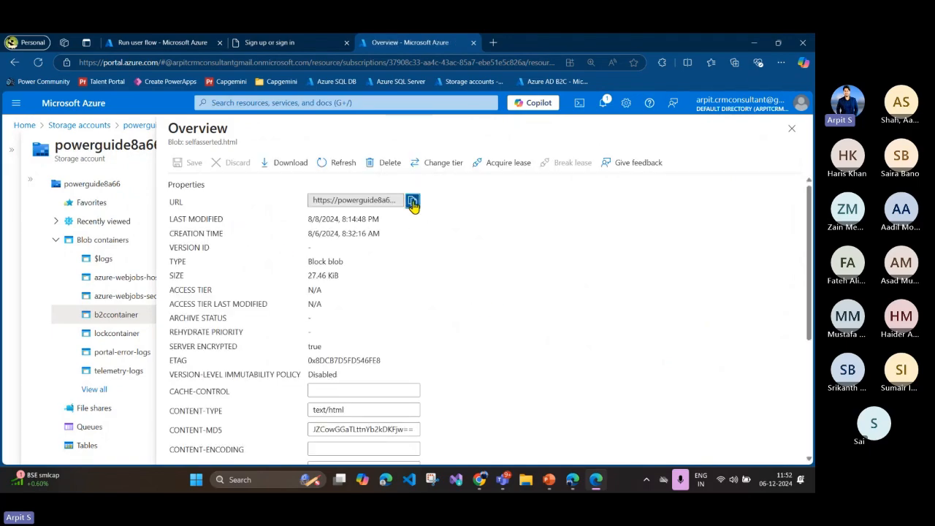
Step: Go back to the login flow's page layouts, cancel the run pane and highlight the sign-in page's custom page URI
left_click(159, 44)
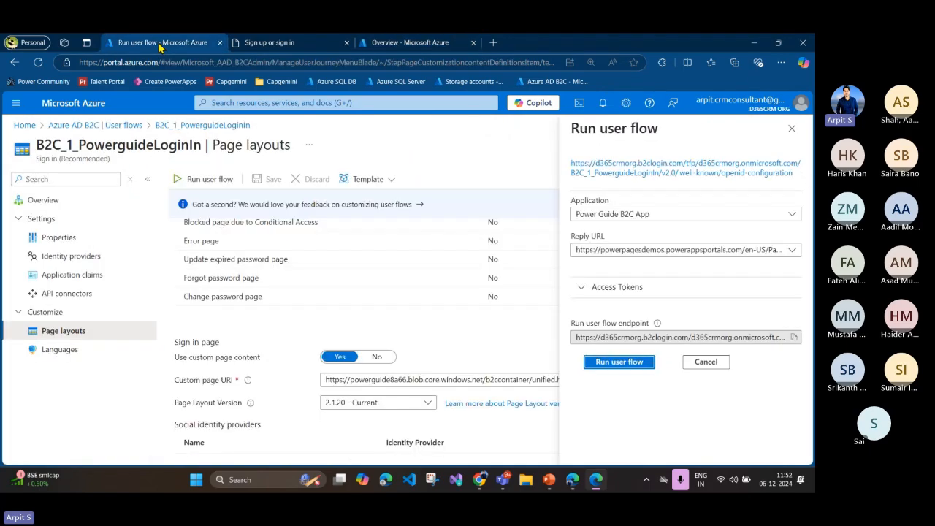
left_click(707, 367)
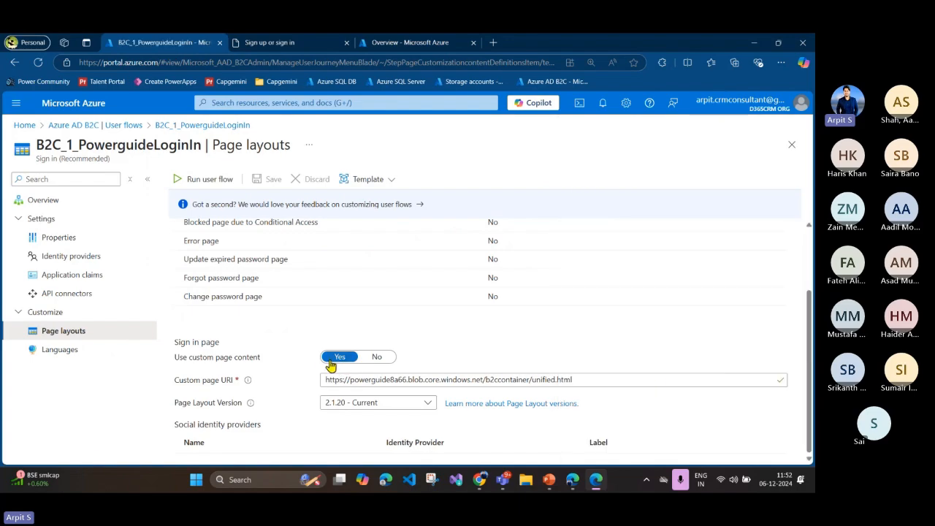
mouse_move(326, 380)
left_mouse_down()
mouse_move(579, 380)
mouse_move(320, 382)
left_mouse_up()
left_click(544, 379)
left_click(413, 380)
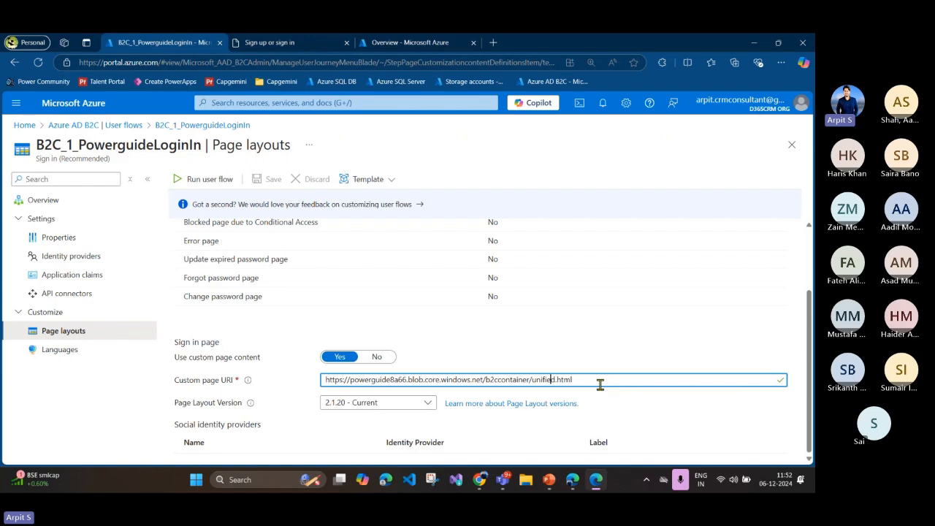
left_click_drag(604, 380, 311, 388)
left_click(405, 380)
left_click_drag(589, 382, 264, 376)
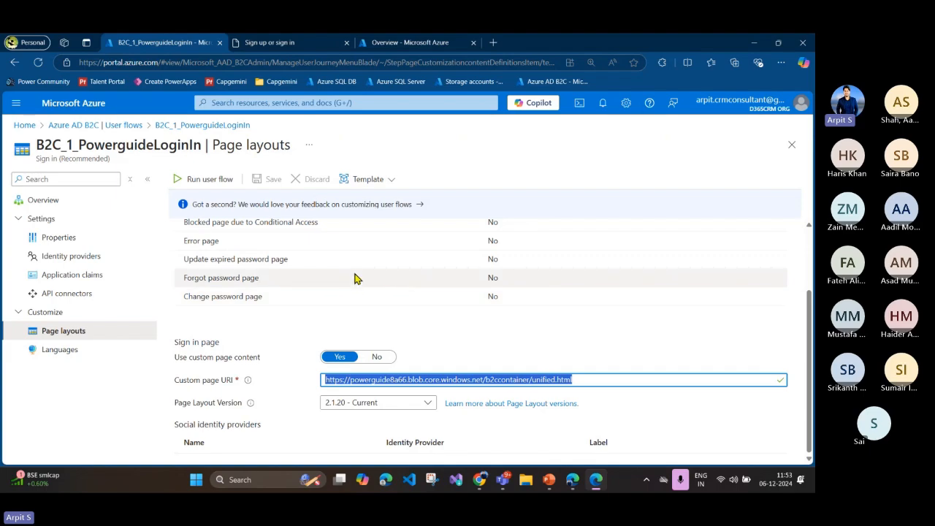
scroll(355, 278, "up", 2)
Step: Switch to the Authenticate Power Pages slide in PowerPoint and point out the custom validations and B2C page layouts boxes
left_click(550, 480)
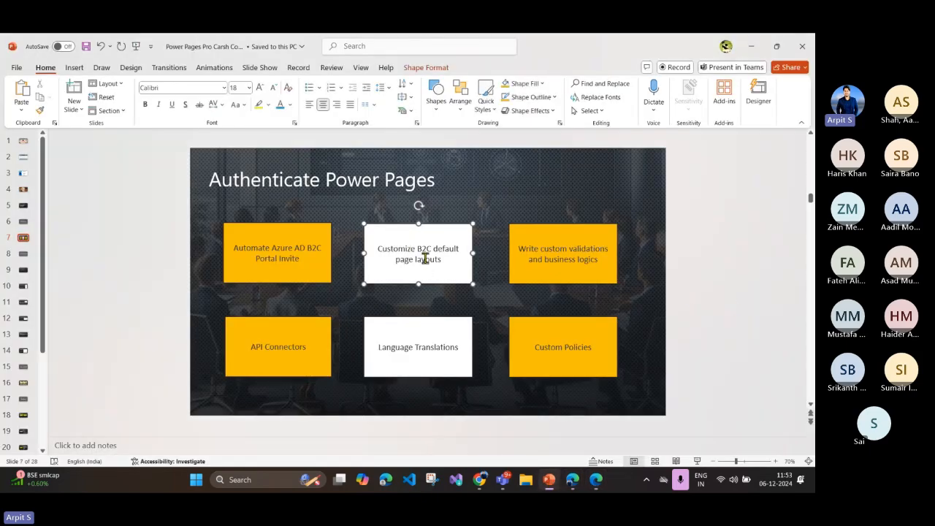
left_click(573, 260)
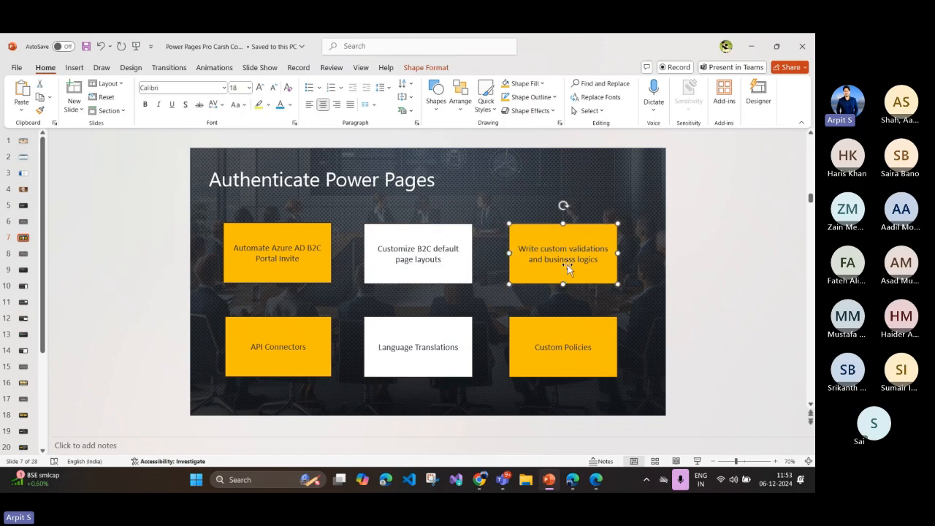
left_click(435, 269)
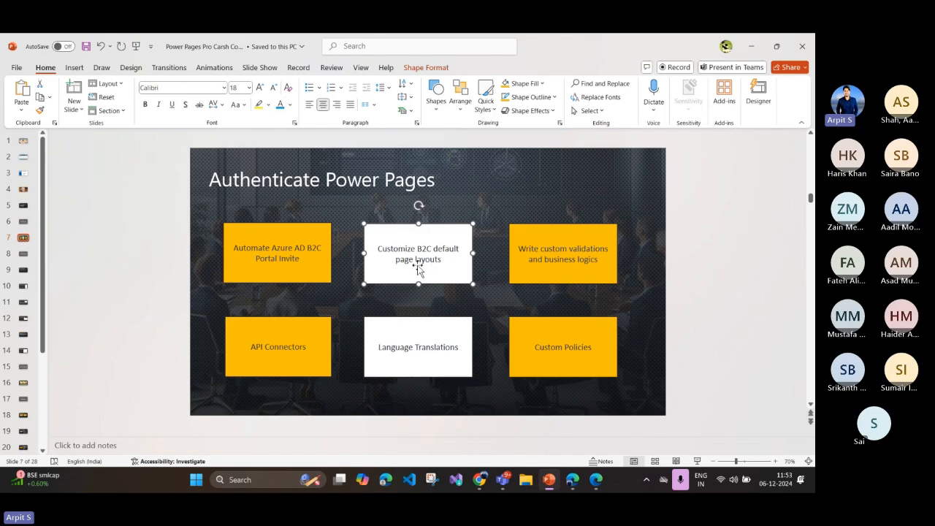
Step: Switch back to the customized sign-in page in Edge and point out its Email Address field and heading text
left_click(594, 485)
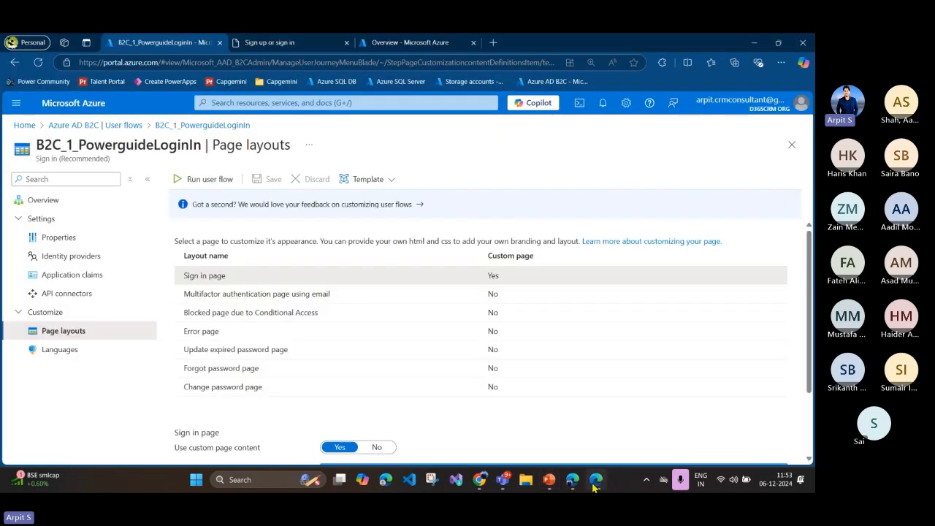
left_click(314, 48)
left_click(563, 293)
left_click(571, 262)
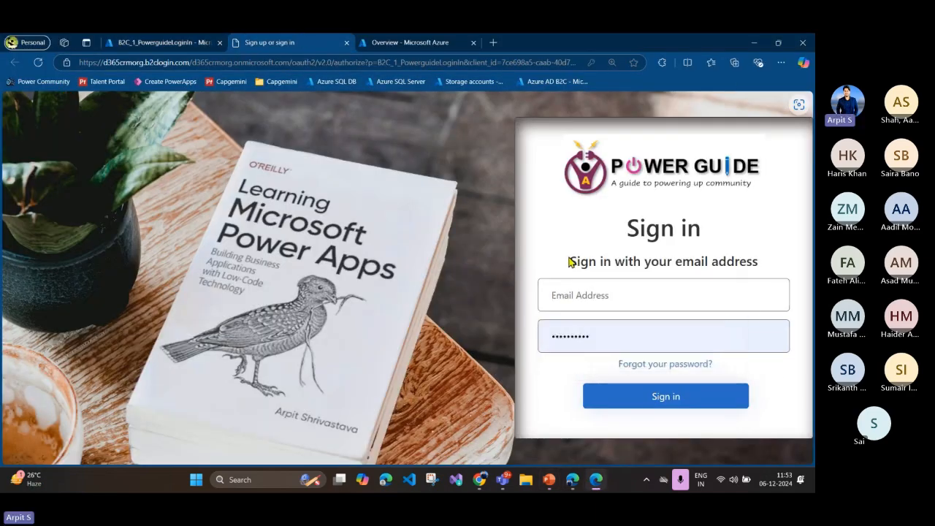
left_click(581, 294)
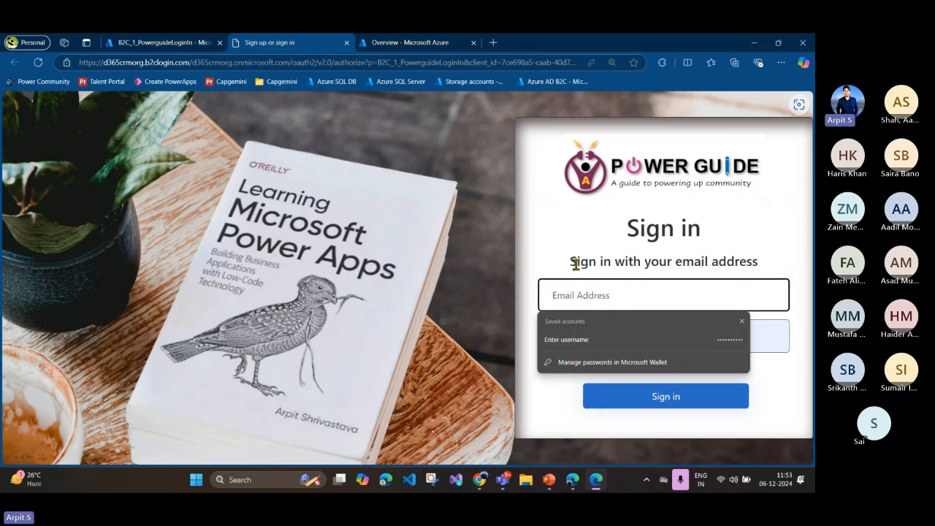
left_click(576, 264)
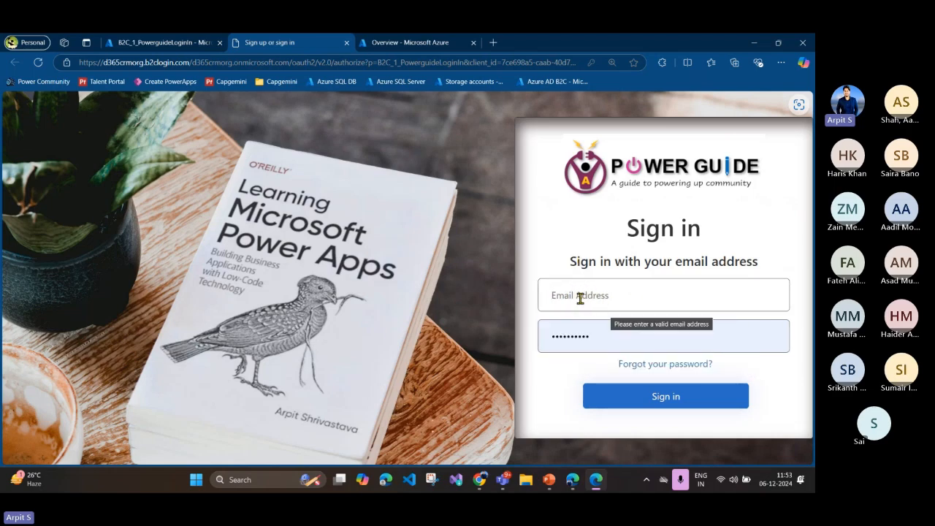
left_click(577, 296)
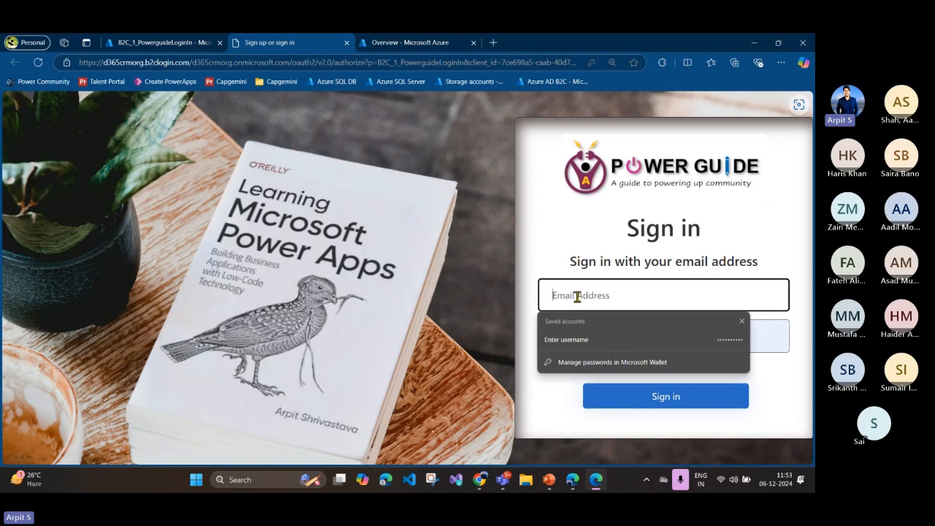
left_click(576, 256)
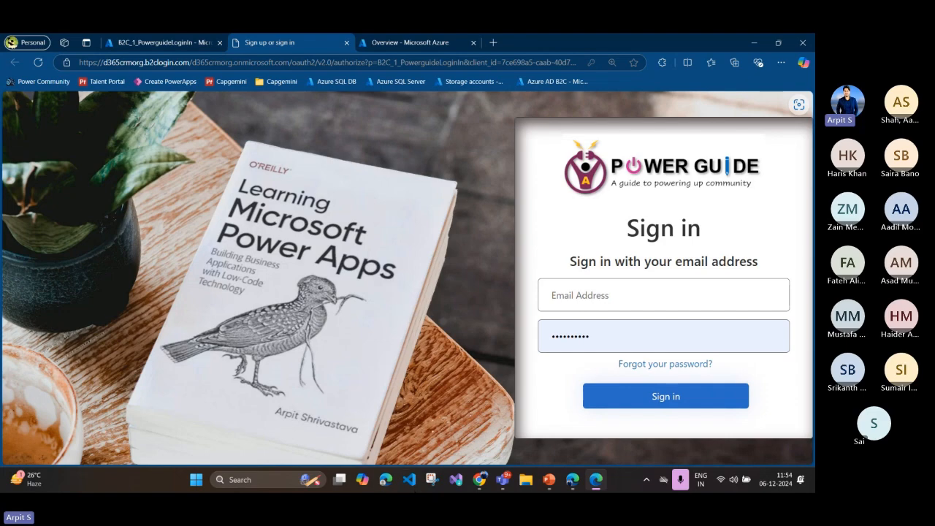
Step: Switch to the Power Apps window, leave the Azure AD B2C portal invitation flow and create a blank automated cloud flow, skipping the trigger choice
left_click(573, 479)
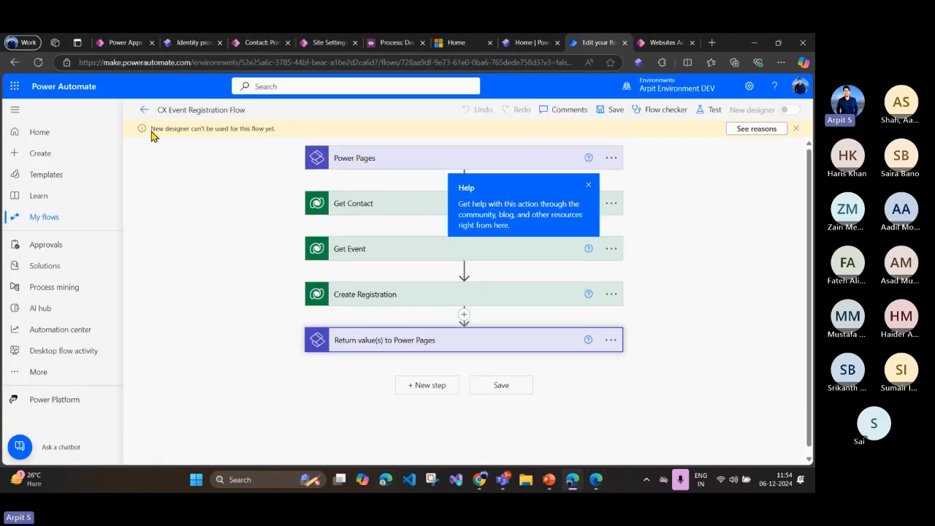
left_click(136, 42)
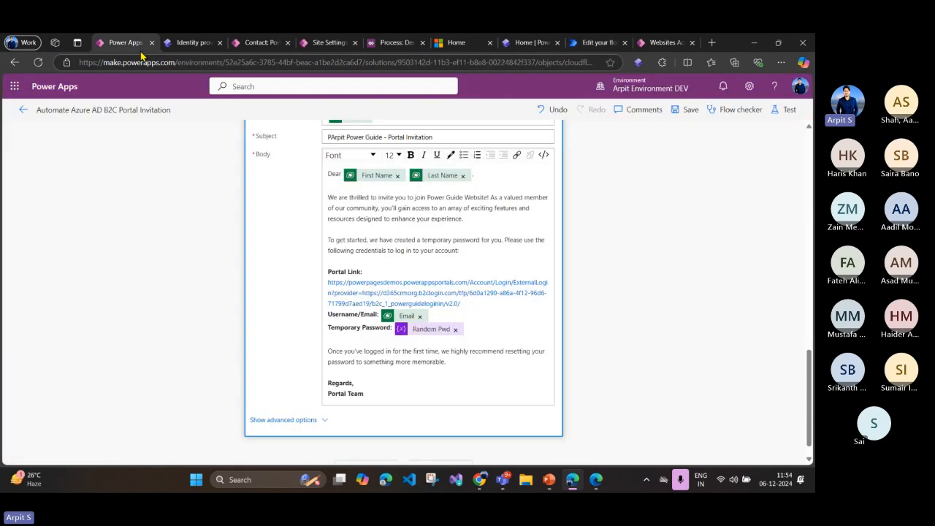
left_click(21, 109)
left_click(101, 113)
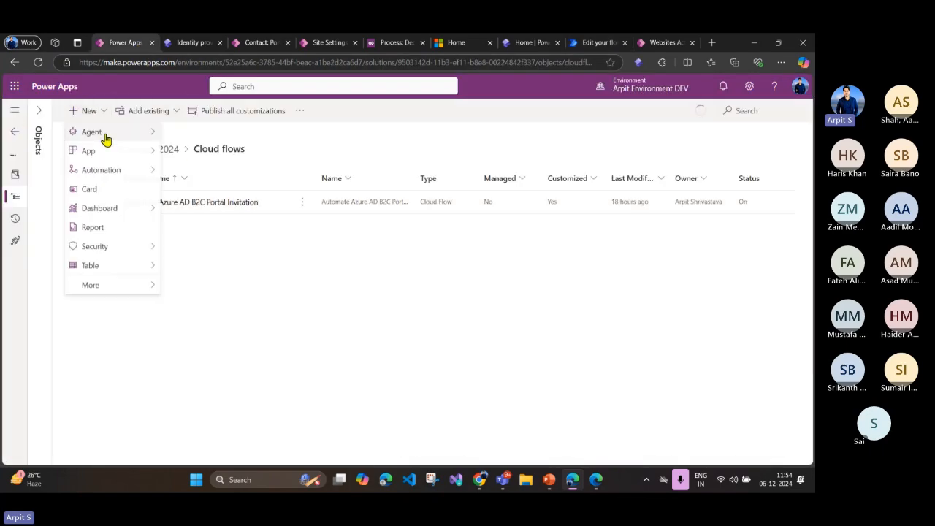
mouse_move(130, 167)
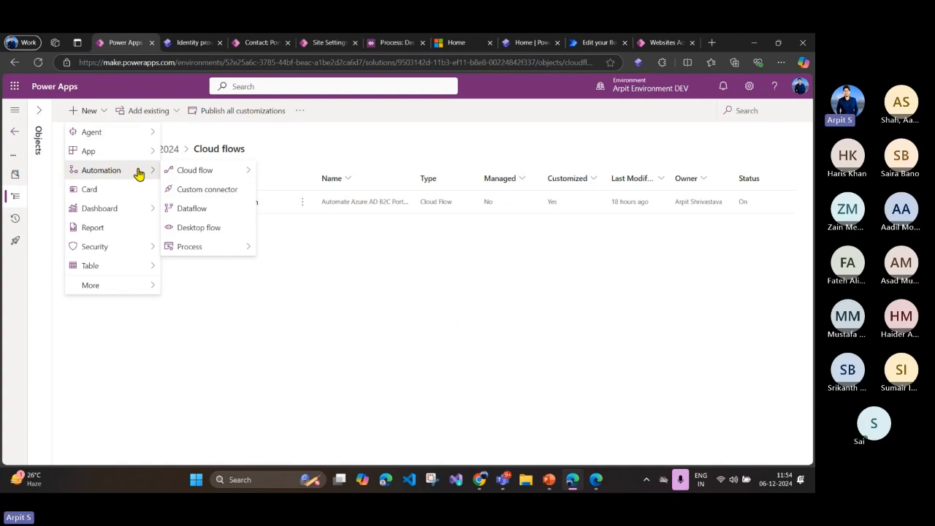
mouse_move(226, 172)
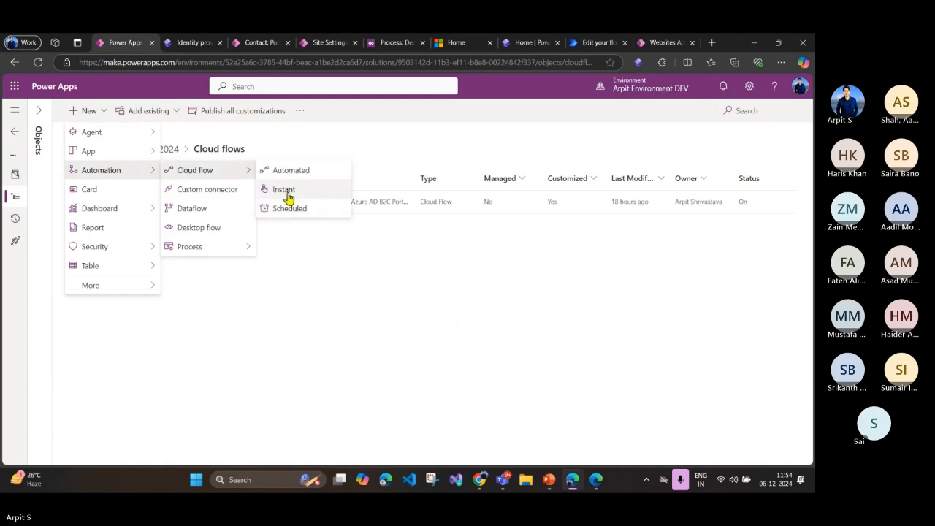
left_click(294, 173)
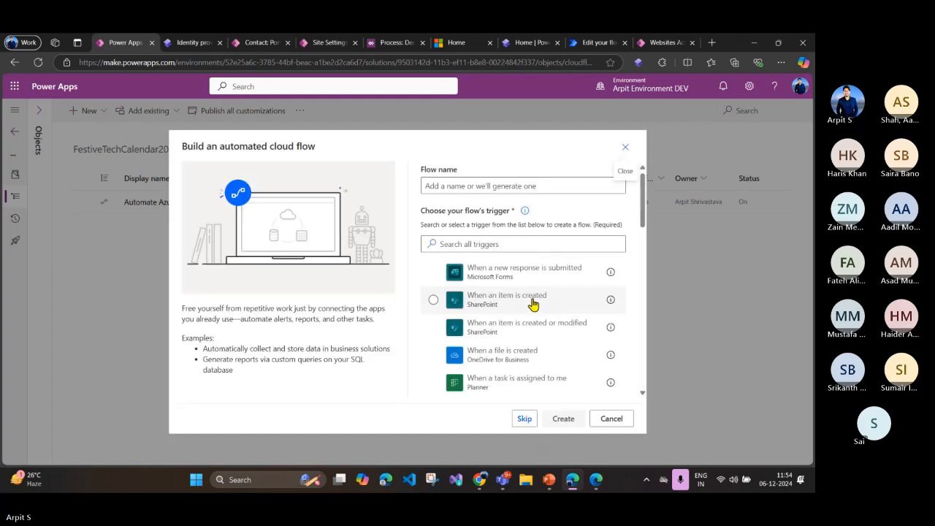
left_click(530, 423)
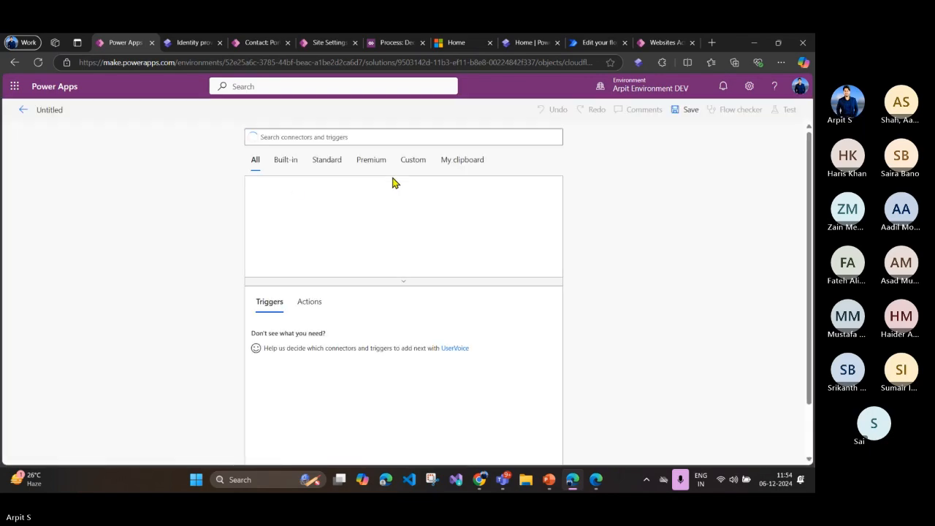
Step: Search the triggers for "http request" and add the When an HTTP request is received trigger to the flow
left_click(305, 138)
type("h")
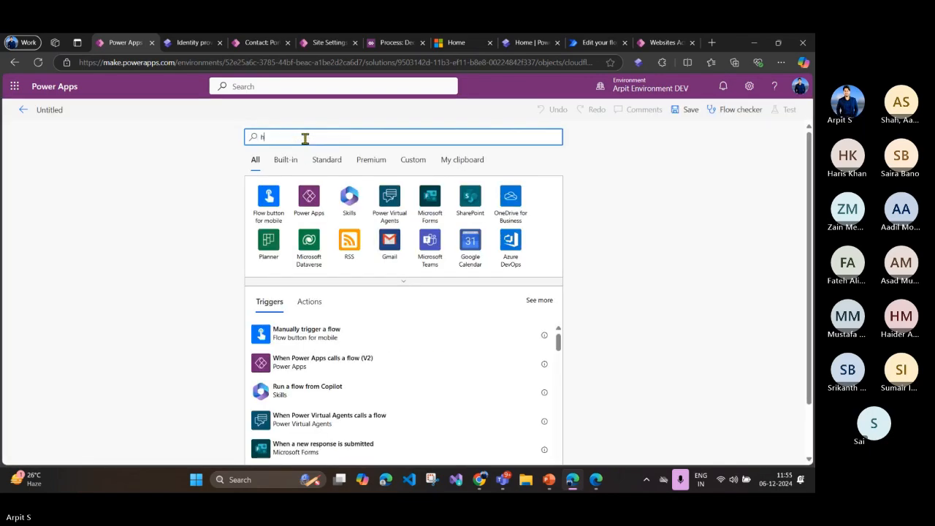
type("ttp request")
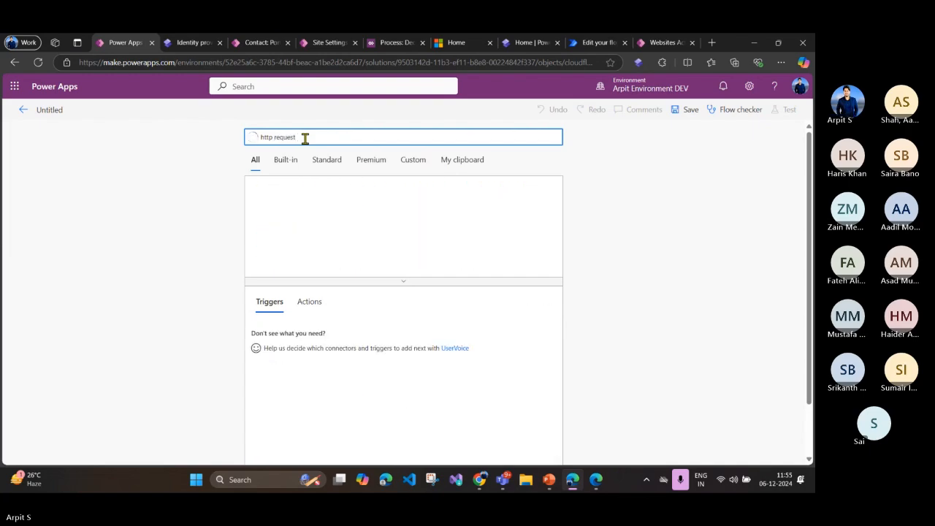
left_click(285, 193)
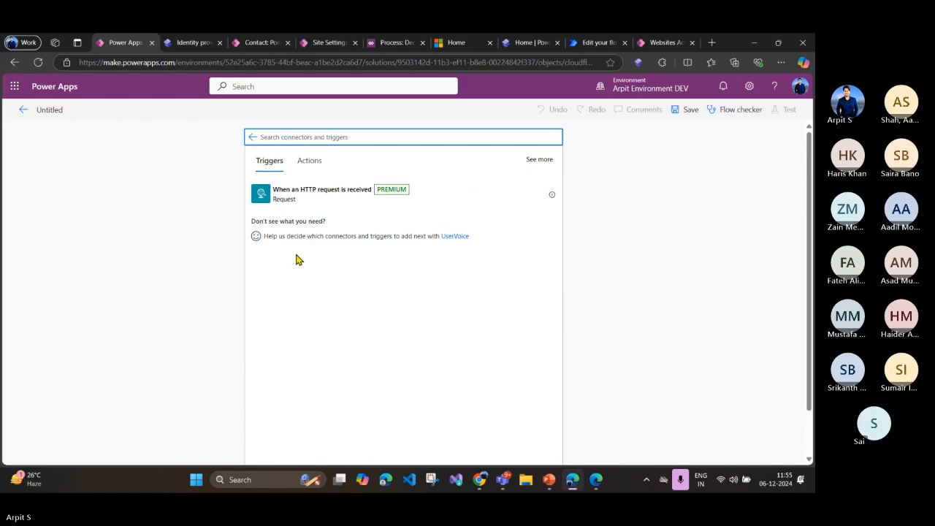
left_click(314, 193)
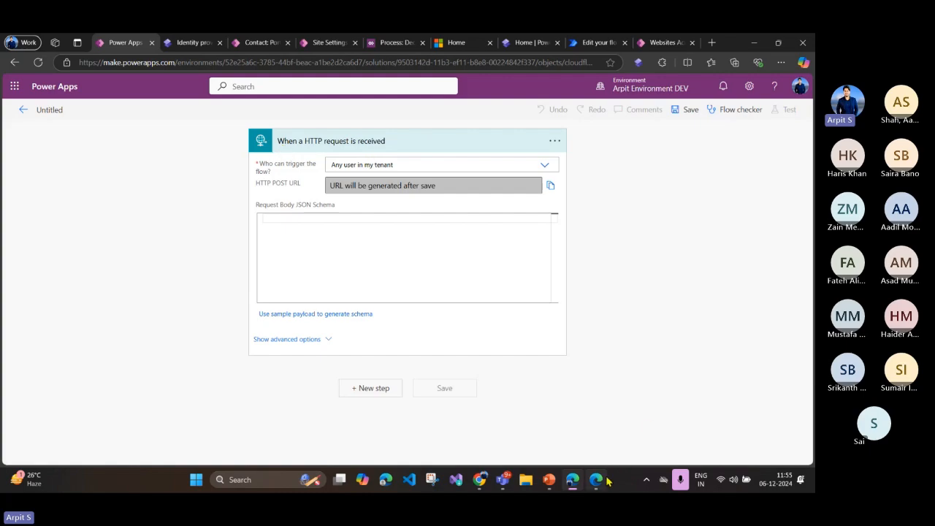
Step: Review who can trigger the flow, choose Any user in my tenant and highlight the trigger's HTTP POST URL label
mouse_move(606, 481)
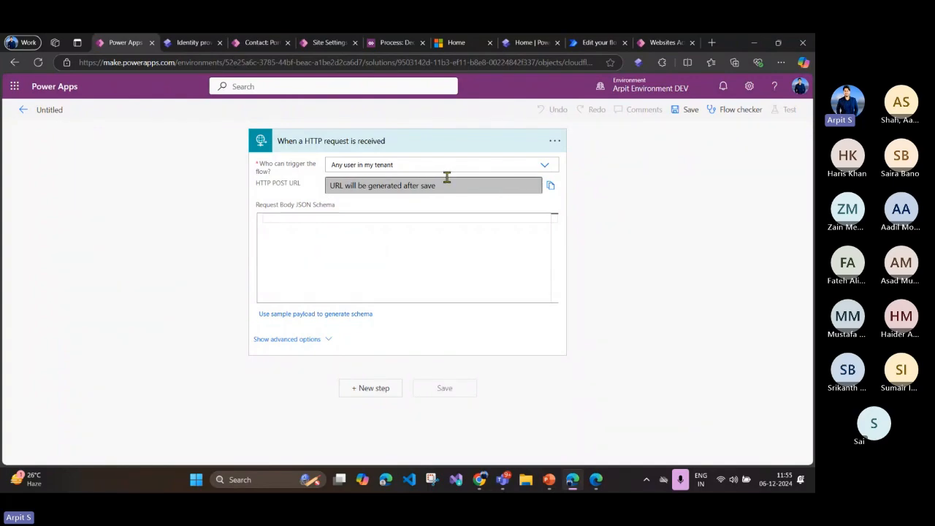
left_click(542, 168)
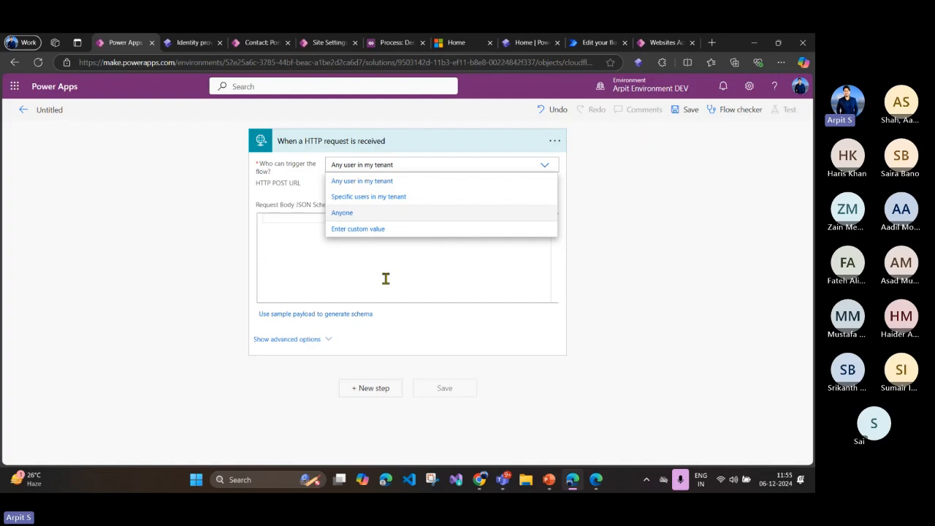
left_click(358, 184)
left_click(360, 183)
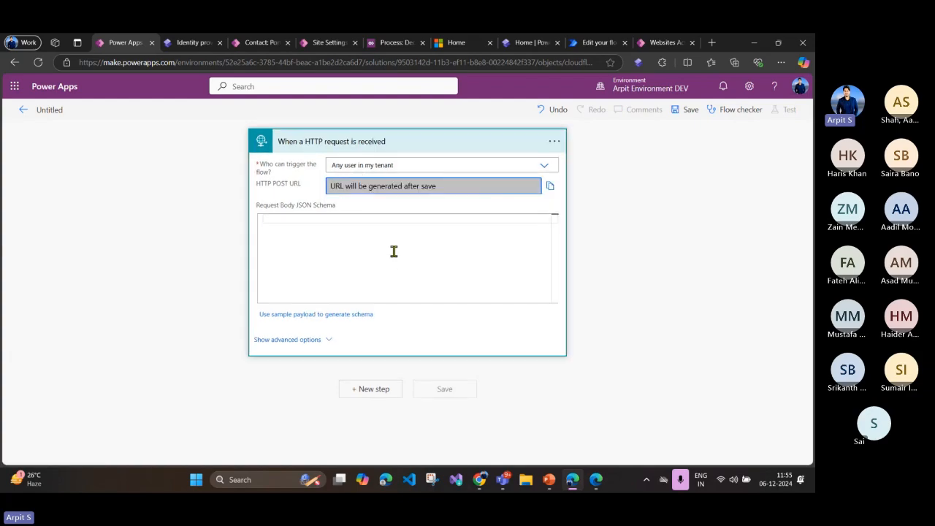
left_click(406, 147)
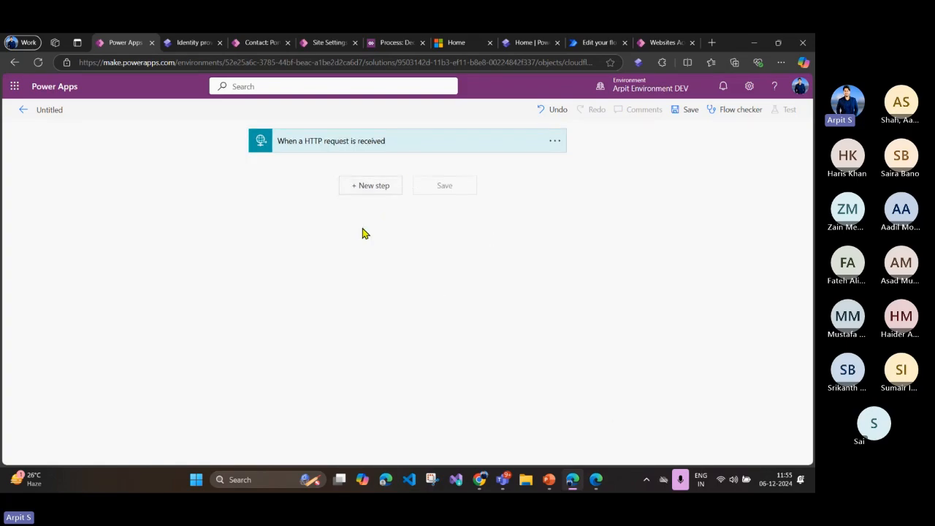
left_click(358, 149)
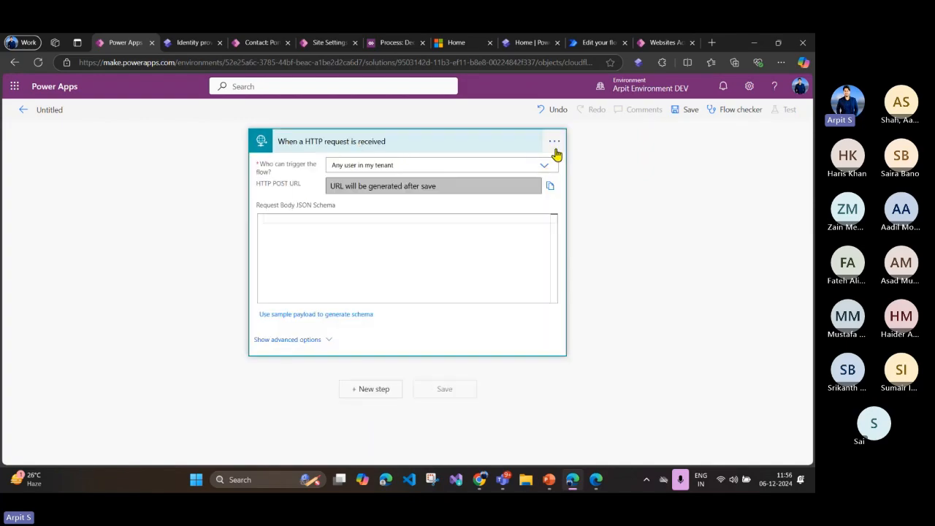
left_click_drag(257, 183, 303, 190)
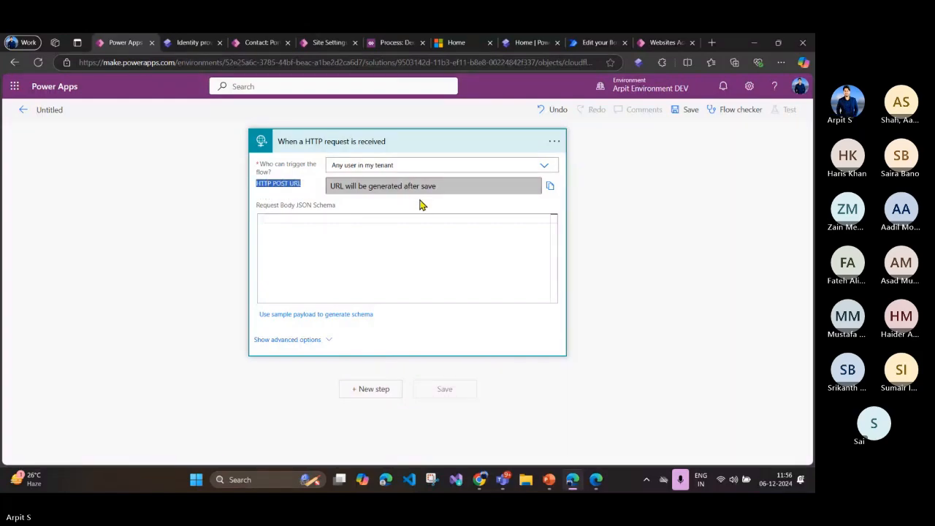
Step: Switch to the Authenticate Power Pages slide in PowerPoint and point out the API Connectors, Language Translations and Custom Policies boxes
left_click(598, 484)
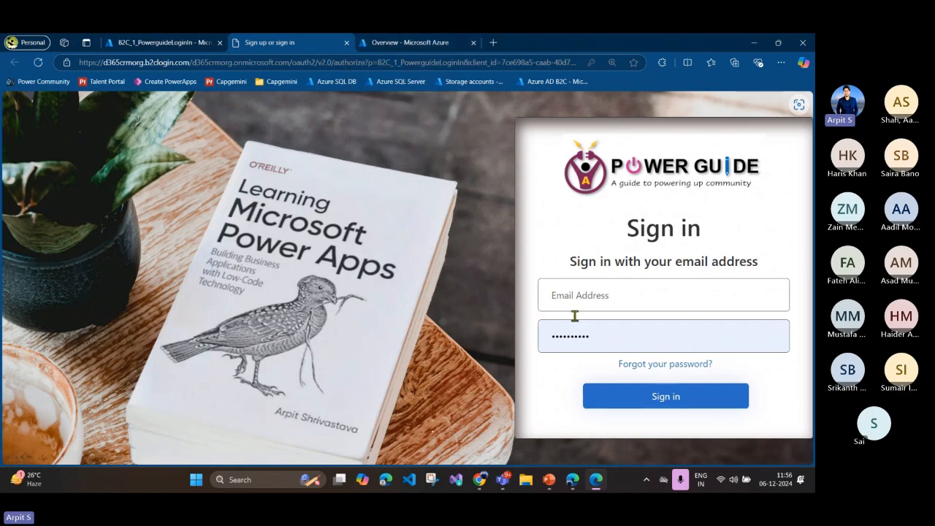
left_click(549, 480)
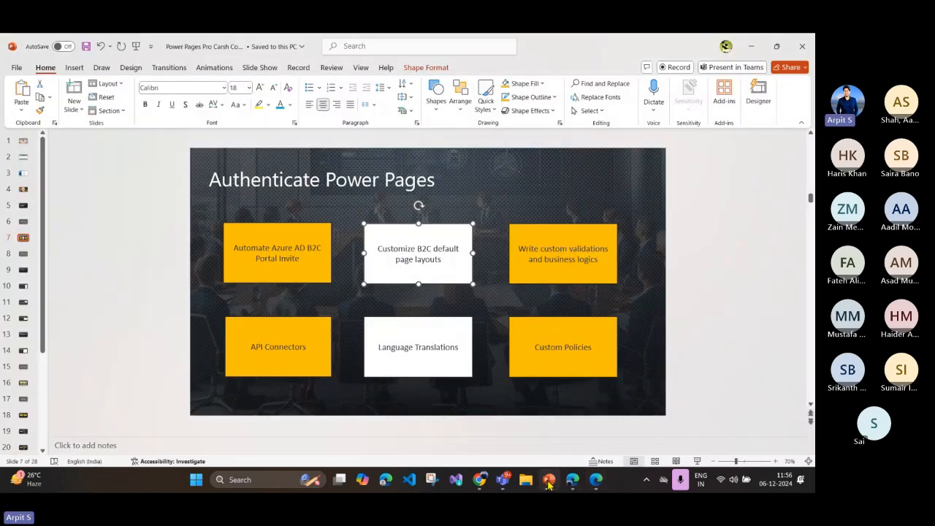
left_click(313, 350)
left_click(419, 349)
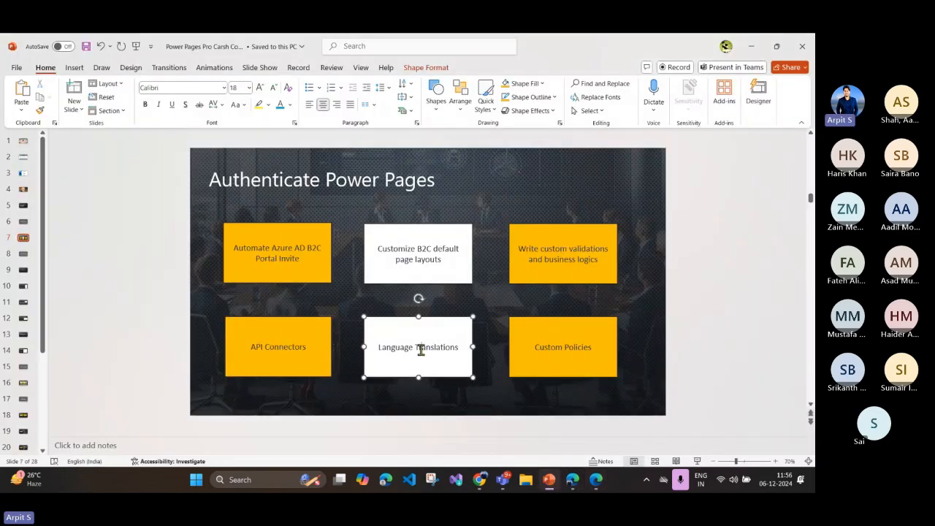
left_click(543, 347)
Step: Return to the Azure portal, review the B2C_1_PowerguideLoginIn flow's API connector choices and open the tenant's API connector management
left_click(573, 480)
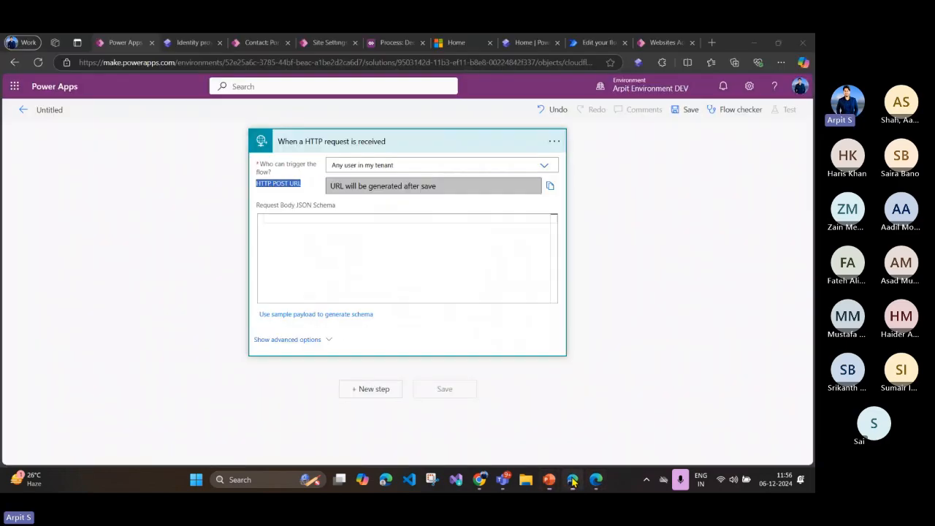
left_click(192, 43)
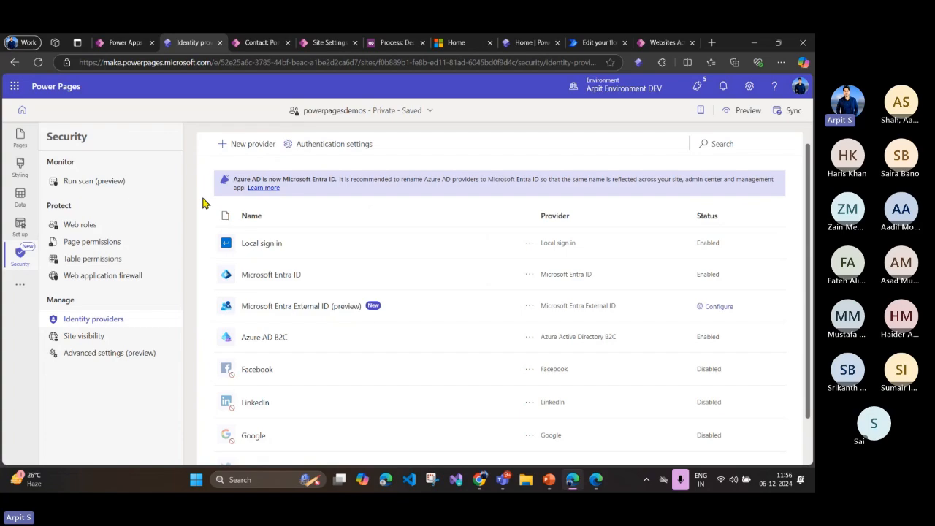
left_click(597, 480)
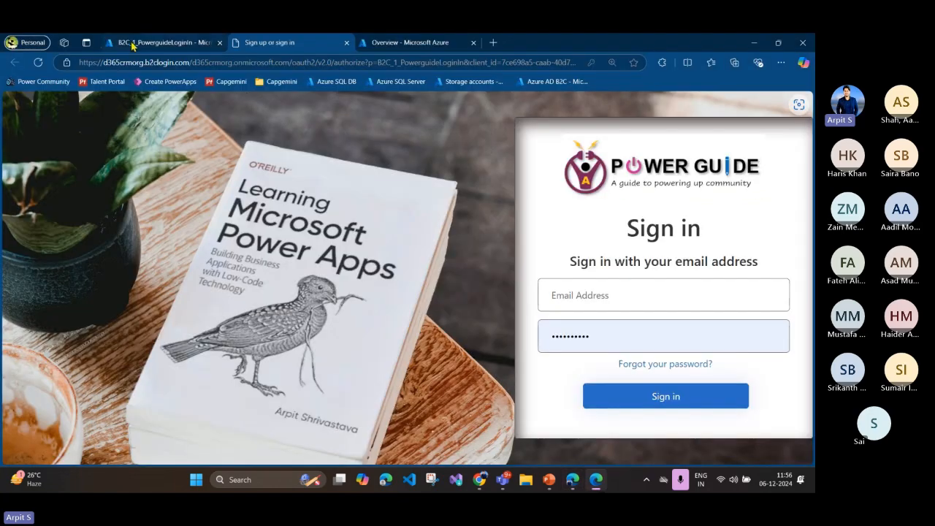
left_click(164, 42)
left_click(58, 294)
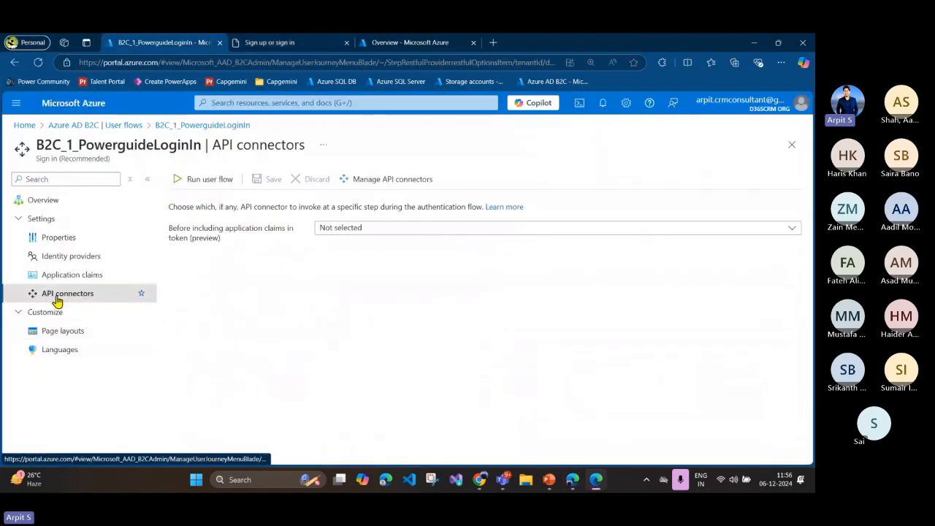
left_click(343, 233)
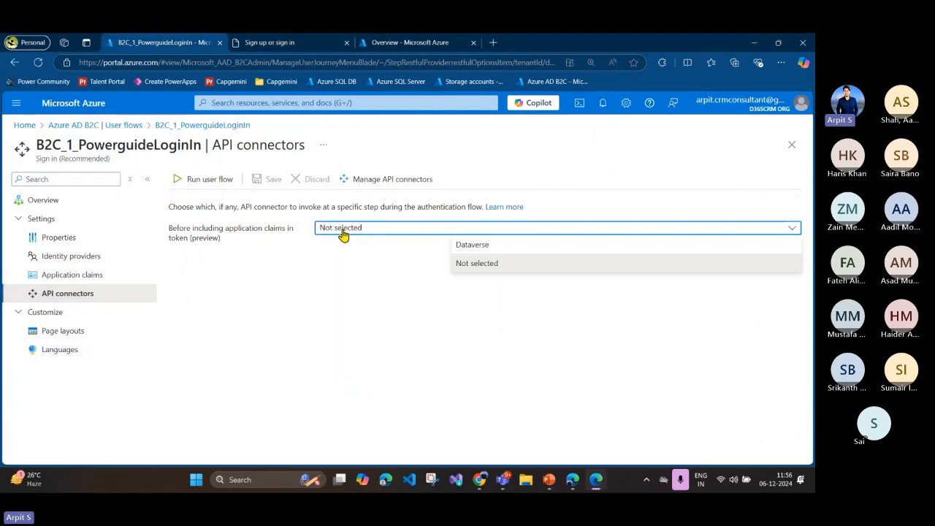
left_click(285, 272)
left_click(387, 180)
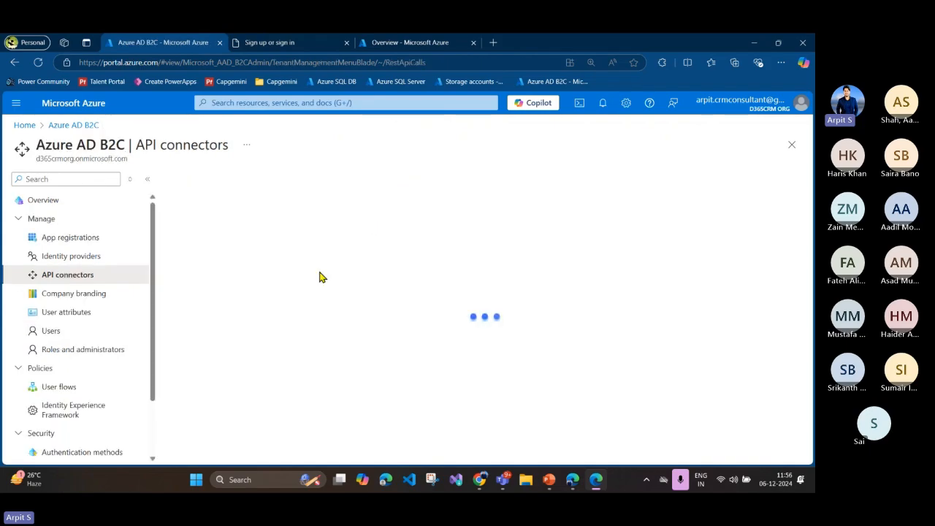
Step: Start configuring a new API connector with Certificate authentication and point out its Endpoint URL field, checking back on the sign-in page
left_click(213, 180)
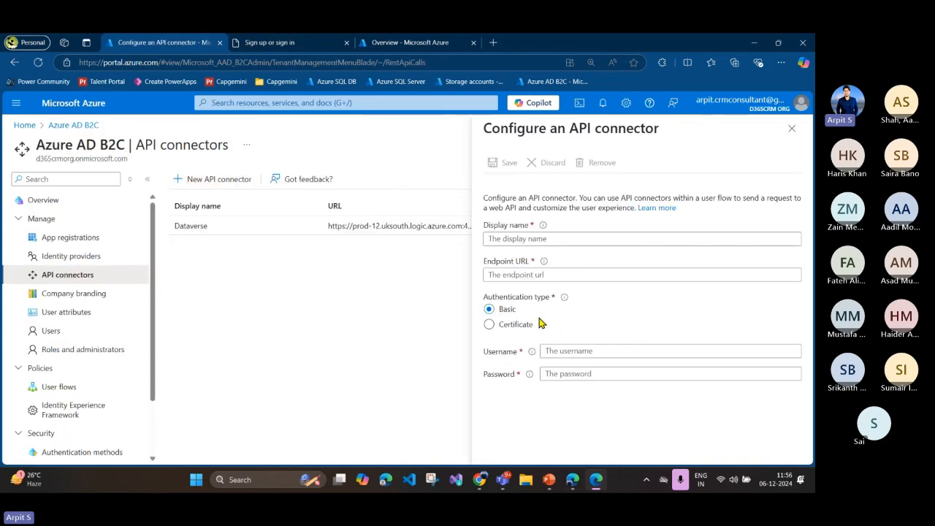
left_click(525, 275)
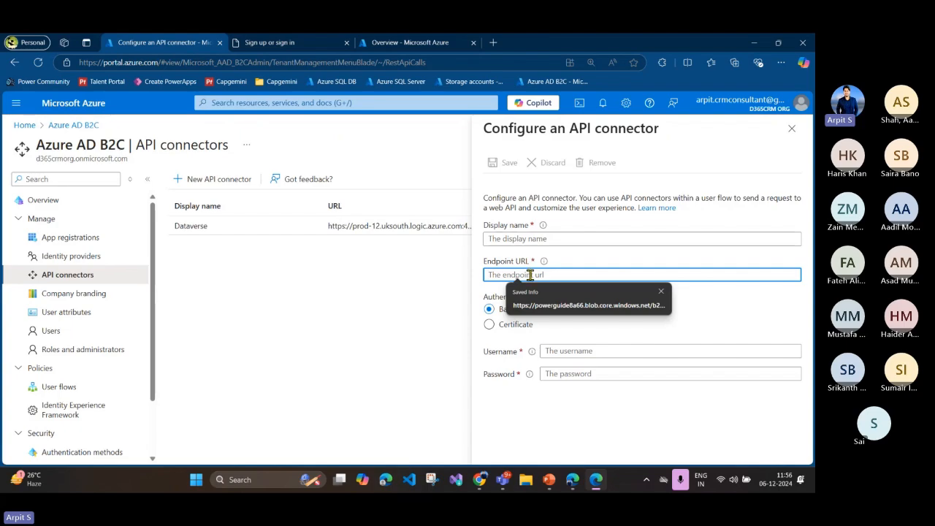
left_click(550, 334)
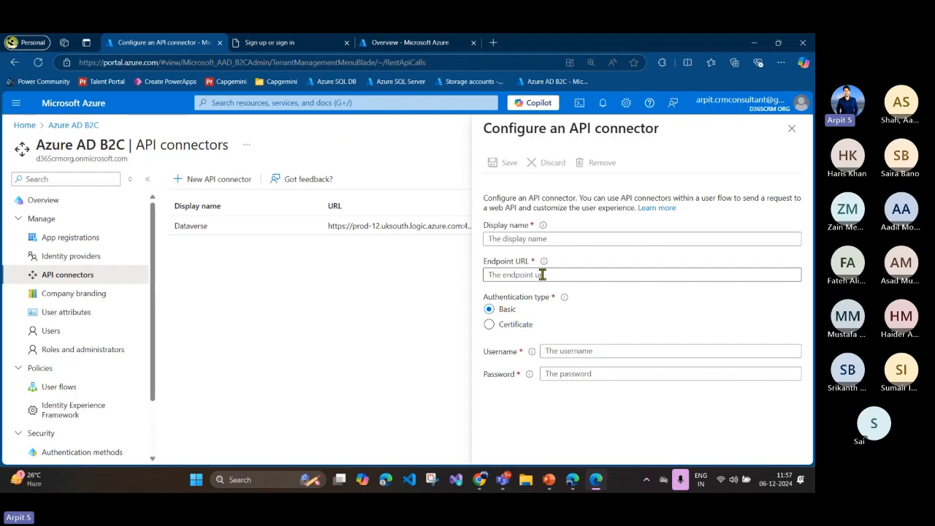
left_click(513, 329)
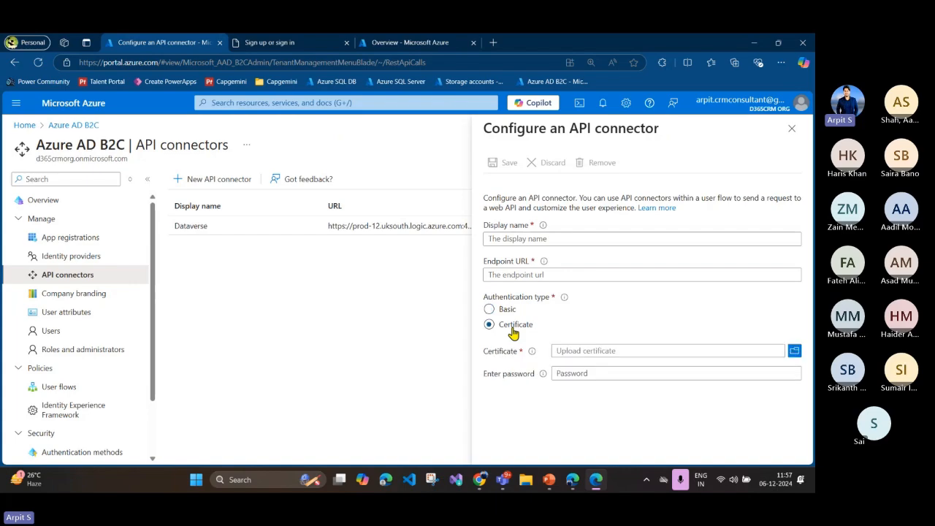
left_click(512, 276)
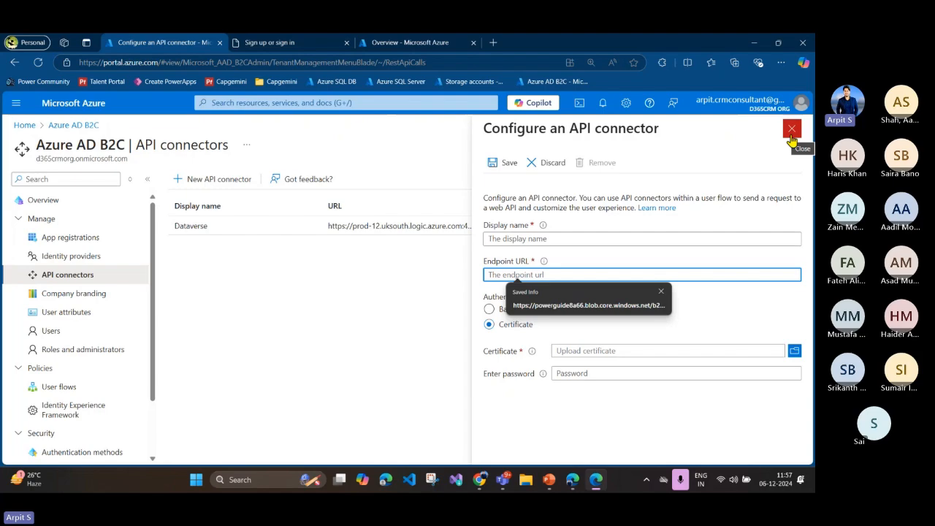
left_click(292, 42)
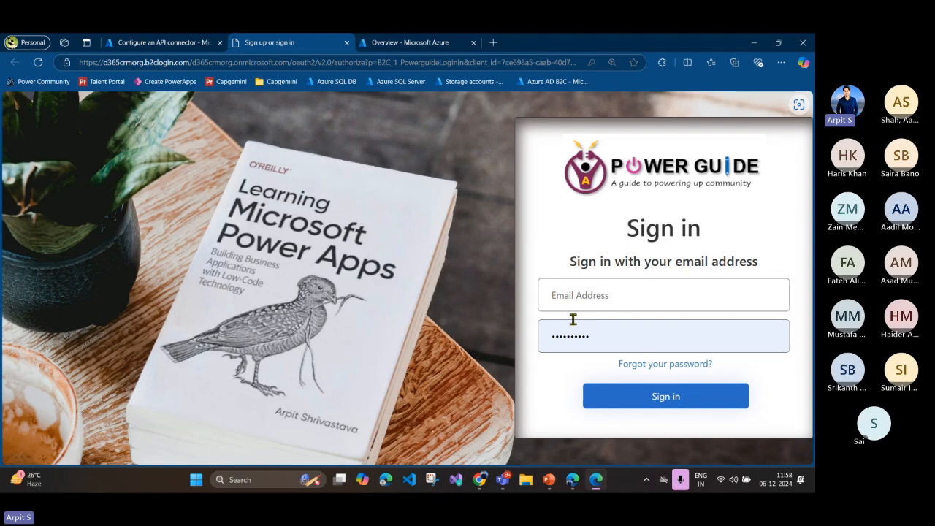
left_click(193, 43)
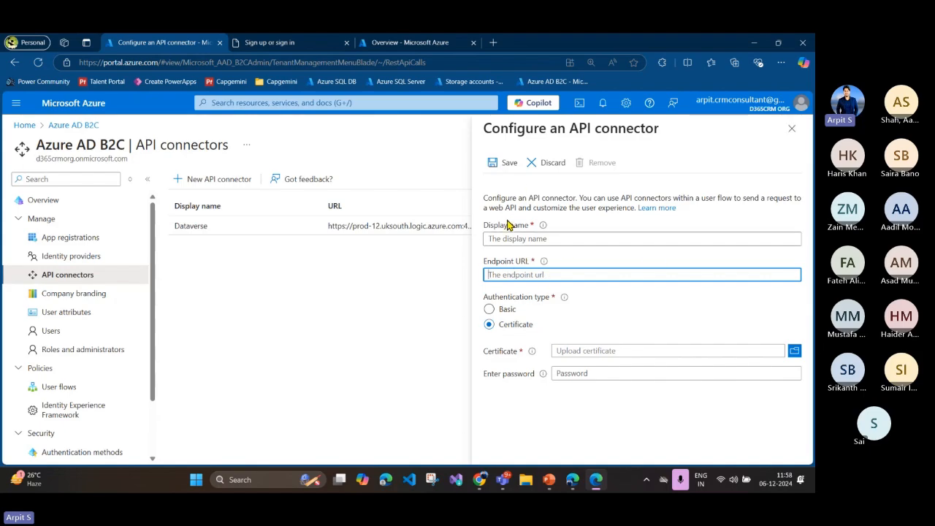
Step: Close the new API connector form without saving and open the existing Dataverse connector's configuration from the tenant's API connectors list
left_click(791, 127)
left_click(459, 122)
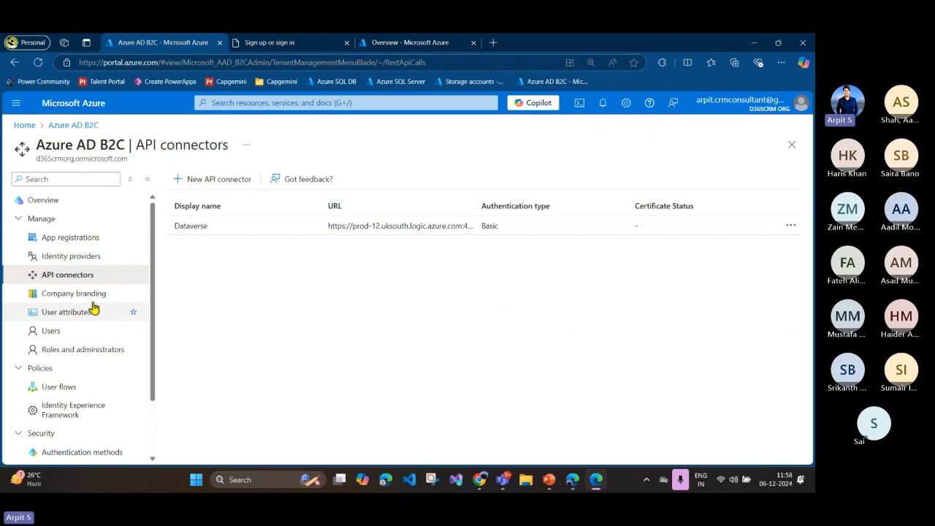
scroll(94, 306, "down", 1)
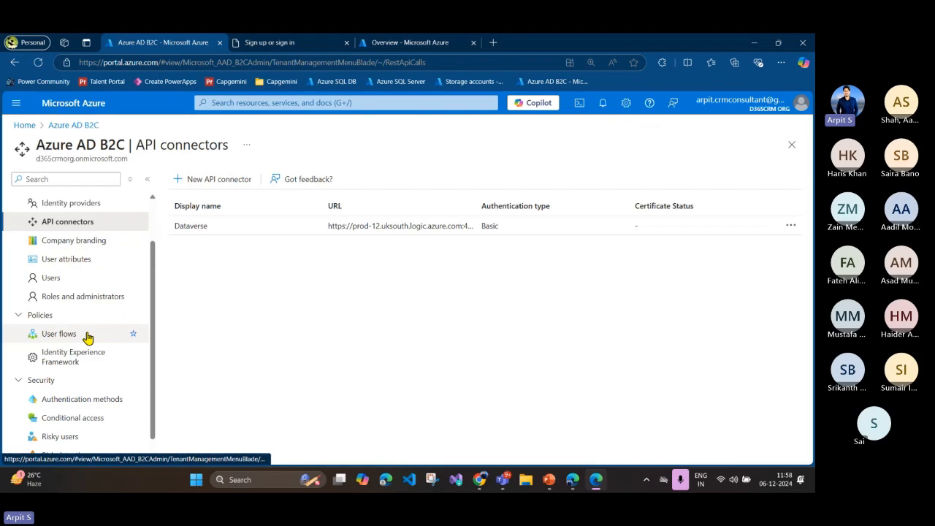
scroll(88, 322, "up", 1)
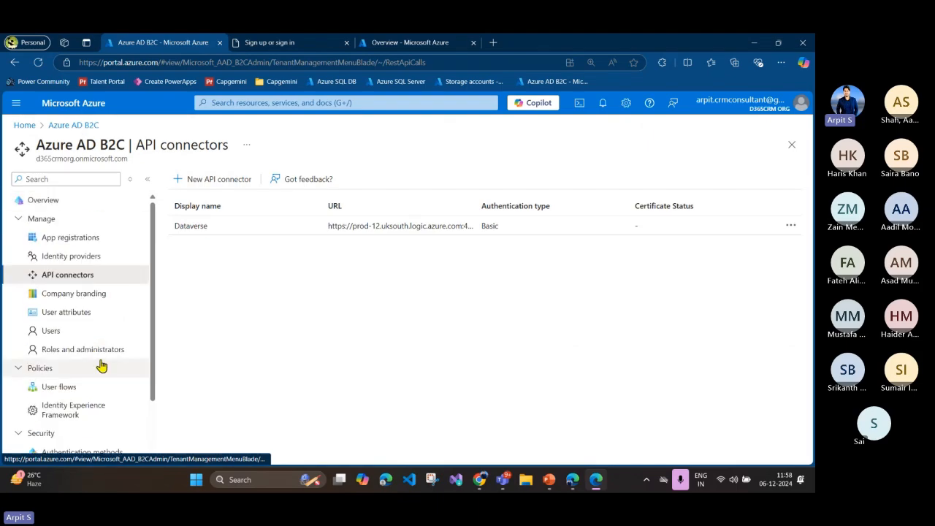
left_click(74, 390)
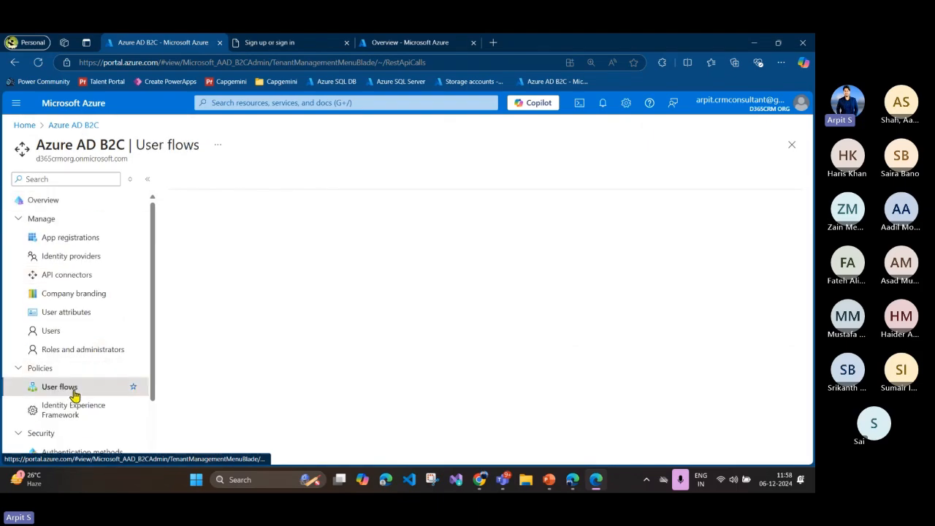
left_click(84, 278)
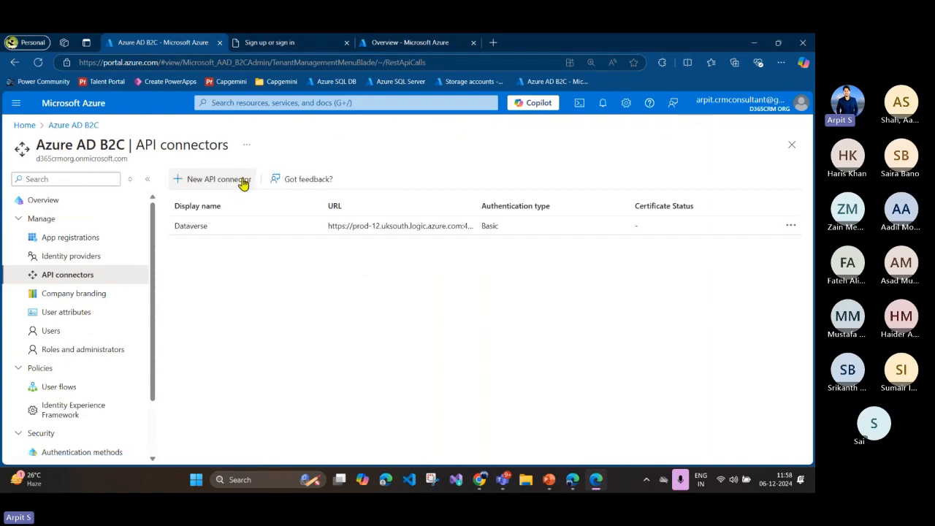
left_click(412, 227)
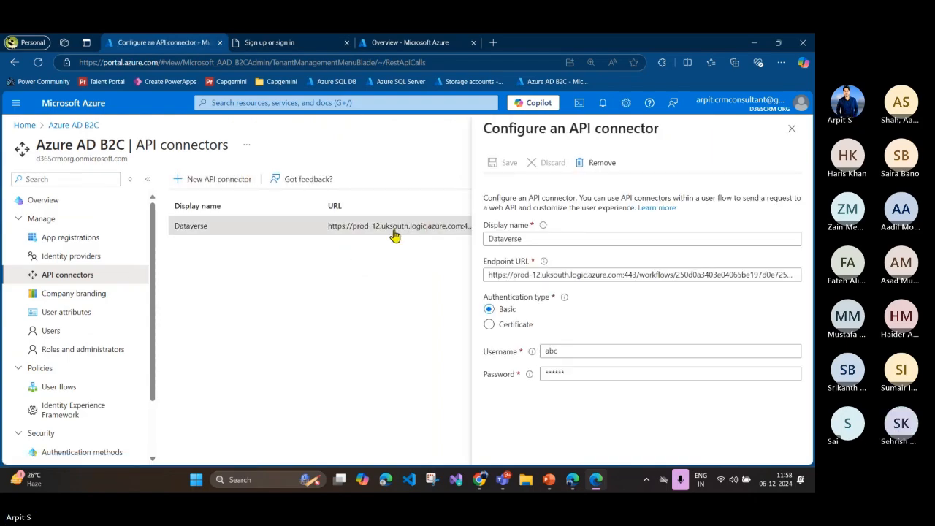
Step: Open the B2C_1_PowerguideLoginIn user flow's API connectors and review the connector choices for Before including application claims in token
left_click(79, 390)
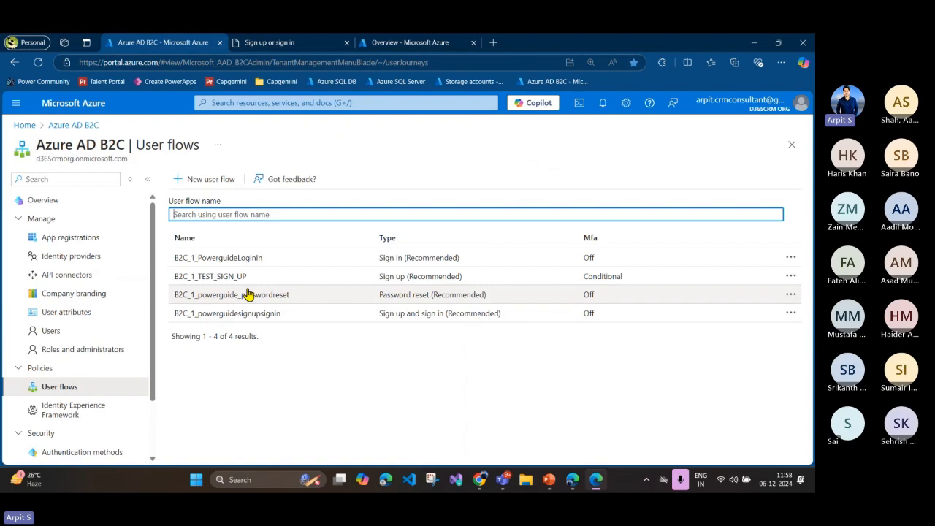
left_click(219, 258)
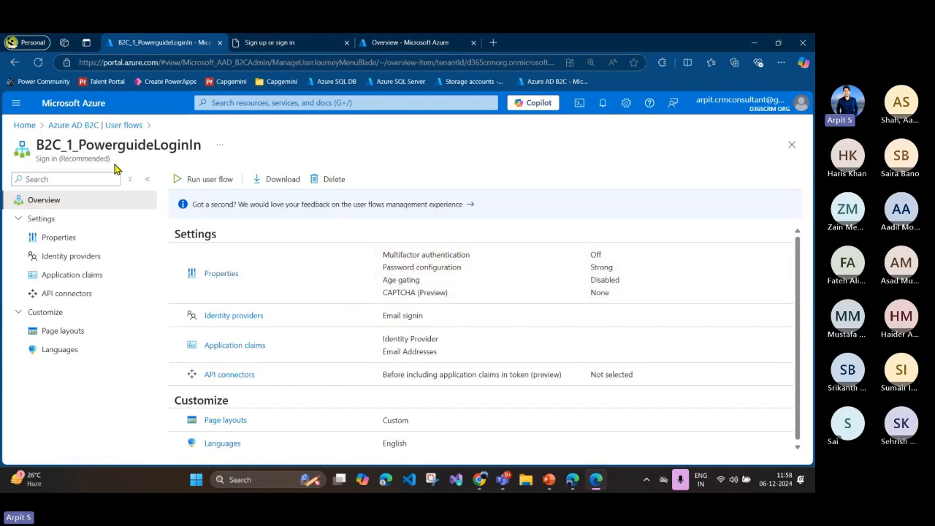
left_click(70, 293)
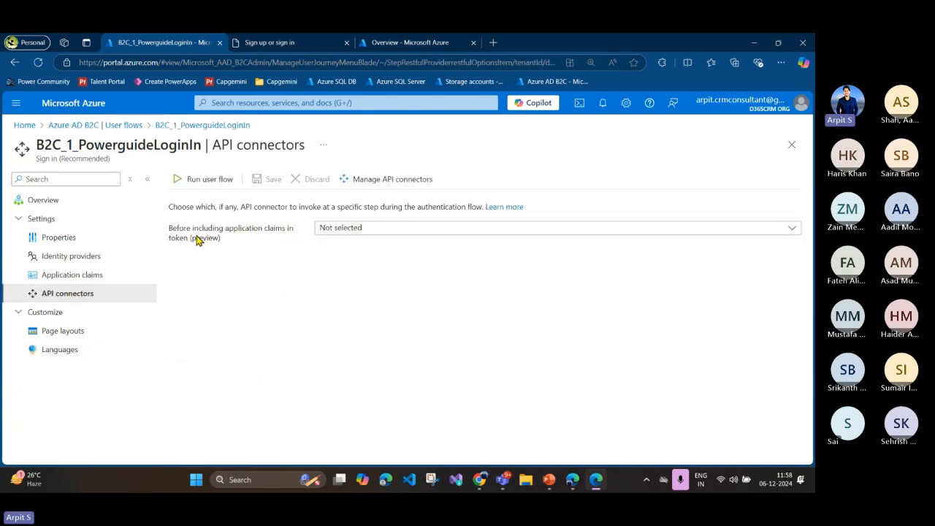
left_click(352, 231)
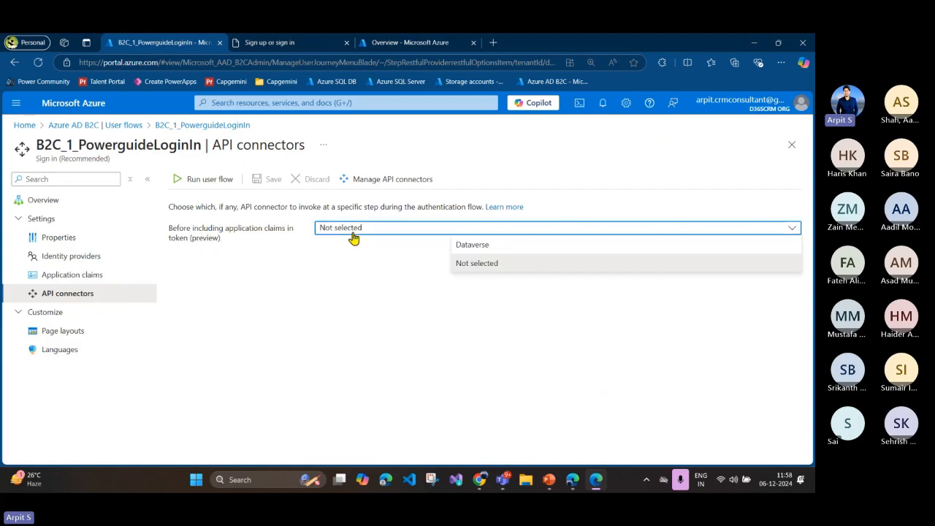
left_click(338, 272)
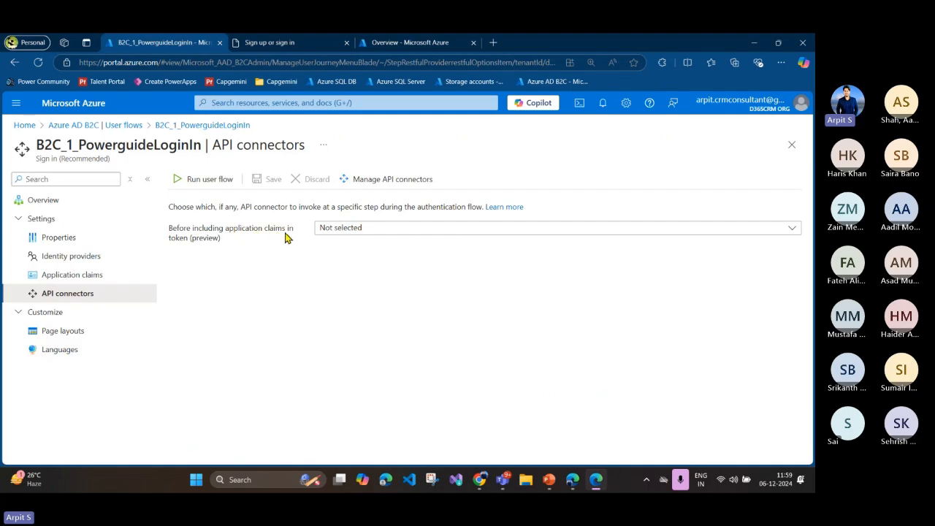
Step: Highlight the Before including application claims in token (preview) label and refer to the custom sign-in page
left_click_drag(174, 234, 226, 245)
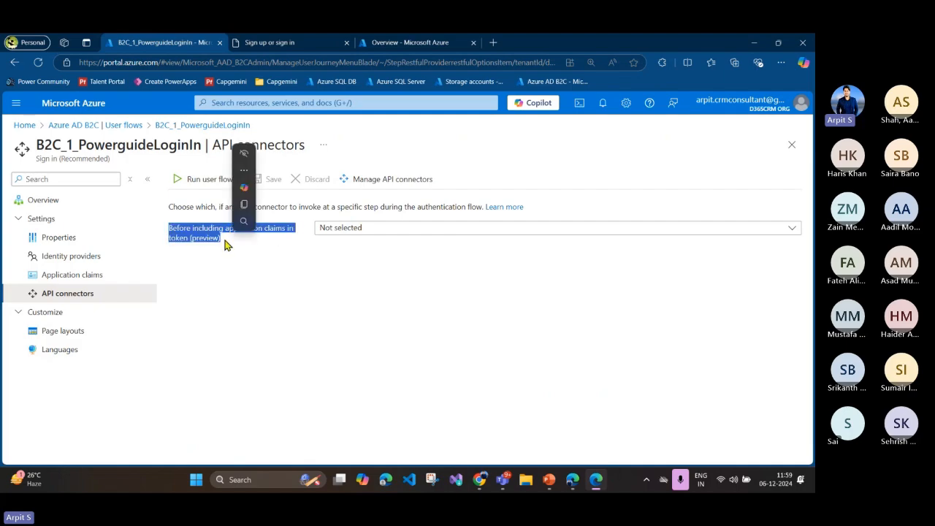
left_click(227, 239)
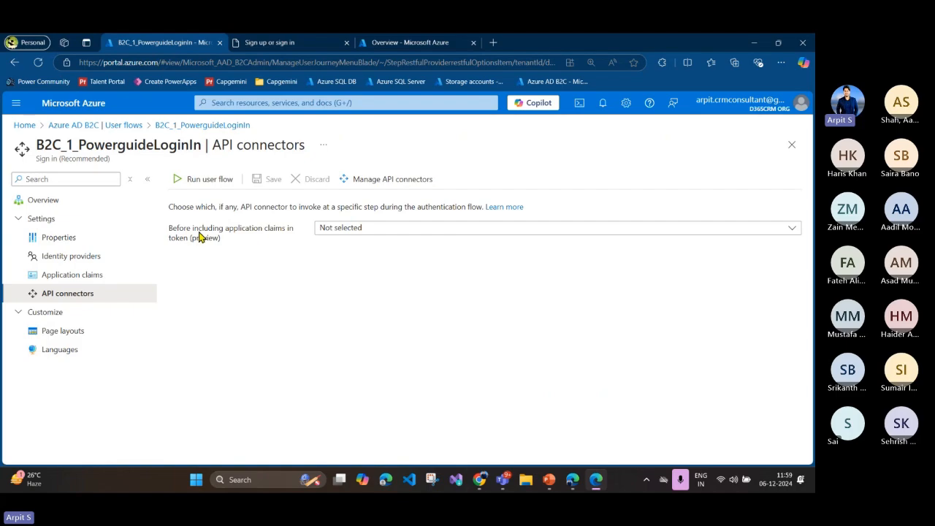
left_click_drag(199, 228, 266, 231)
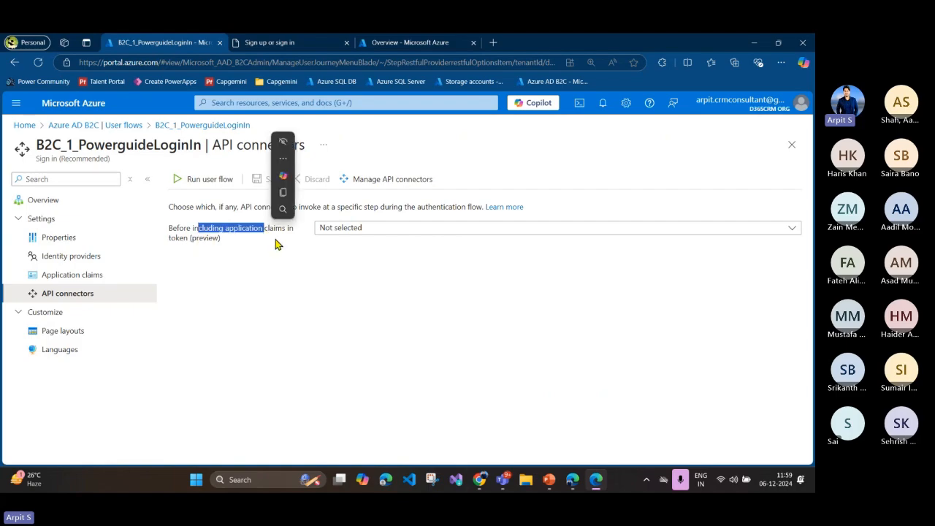
left_click(249, 249)
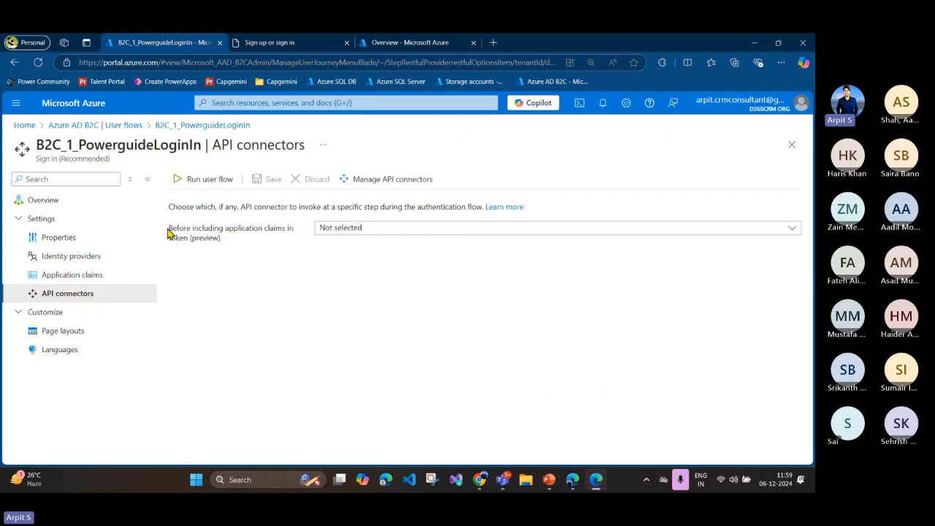
left_click_drag(169, 231, 210, 234)
left_click(342, 260)
left_click(322, 41)
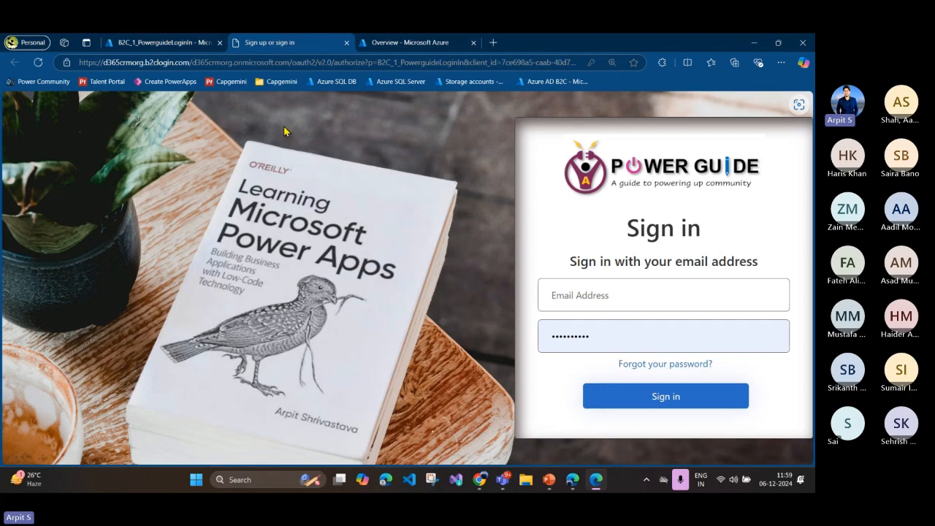
Step: Return to the Azure portal and review the languages available for the B2C_1_PowerguideLoginIn user flow
left_click(200, 45)
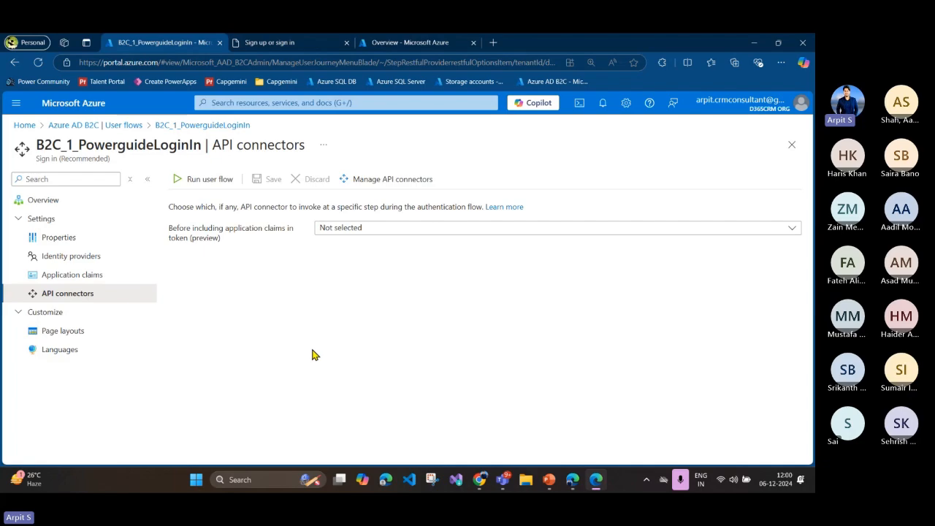
left_click(71, 349)
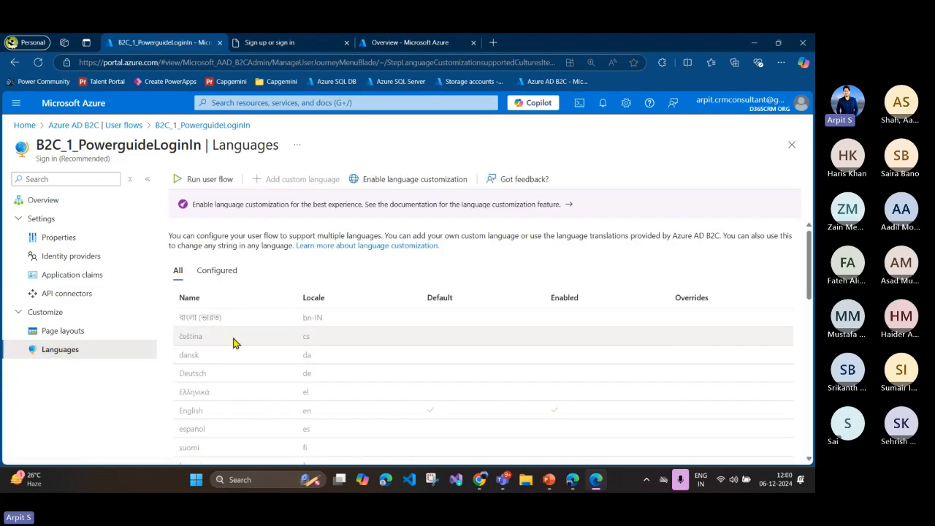
scroll(234, 345, "down", 3)
scroll(236, 344, "down", 3)
scroll(236, 345, "up", 6)
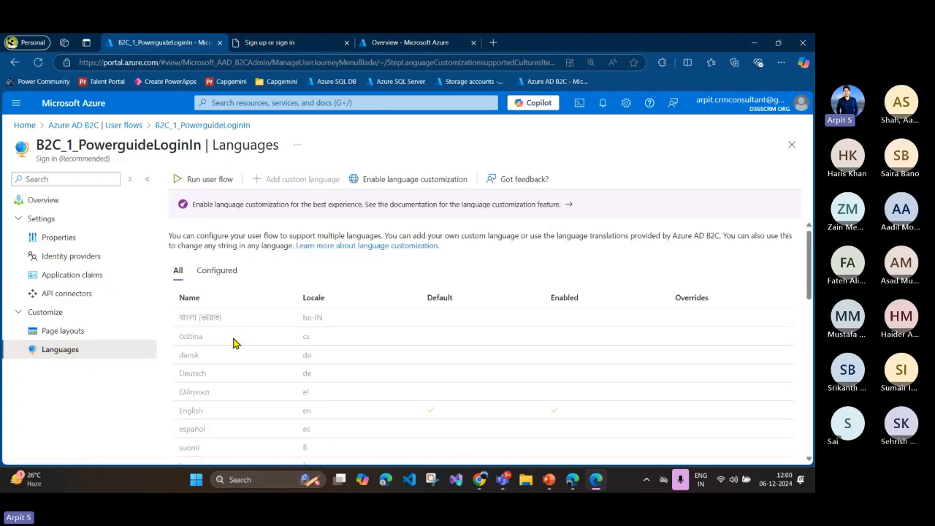
scroll(236, 349, "down", 7)
scroll(236, 349, "down", 5)
scroll(244, 358, "up", 15)
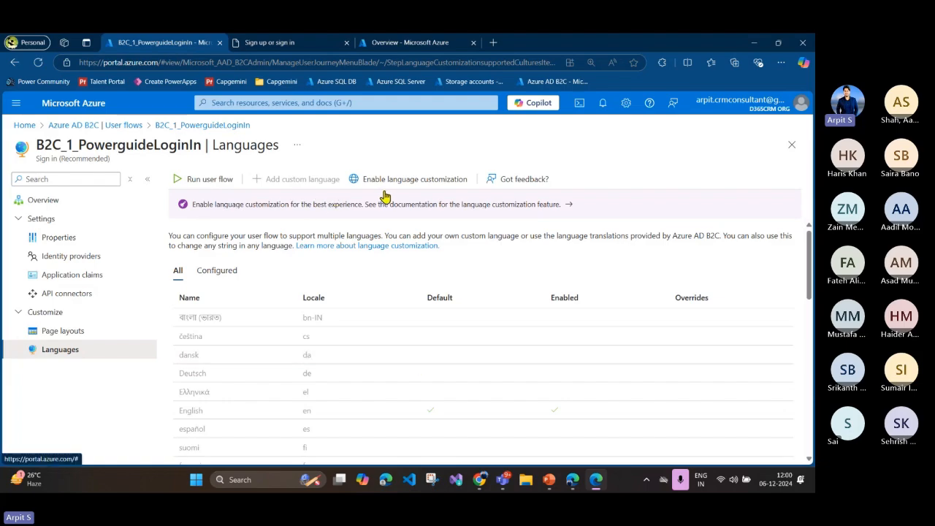
Step: Check the user flow's configured languages and enable language customization
left_click(229, 271)
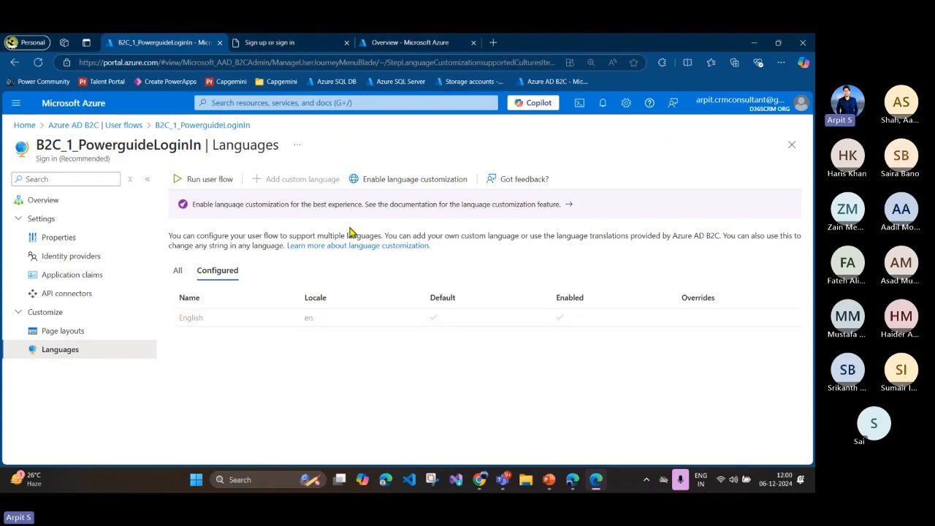
left_click(378, 182)
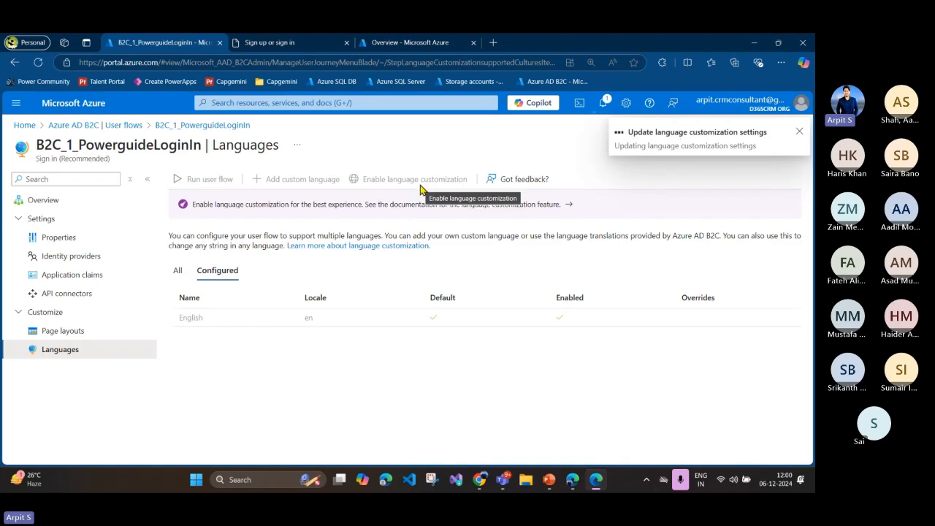
left_click(183, 246)
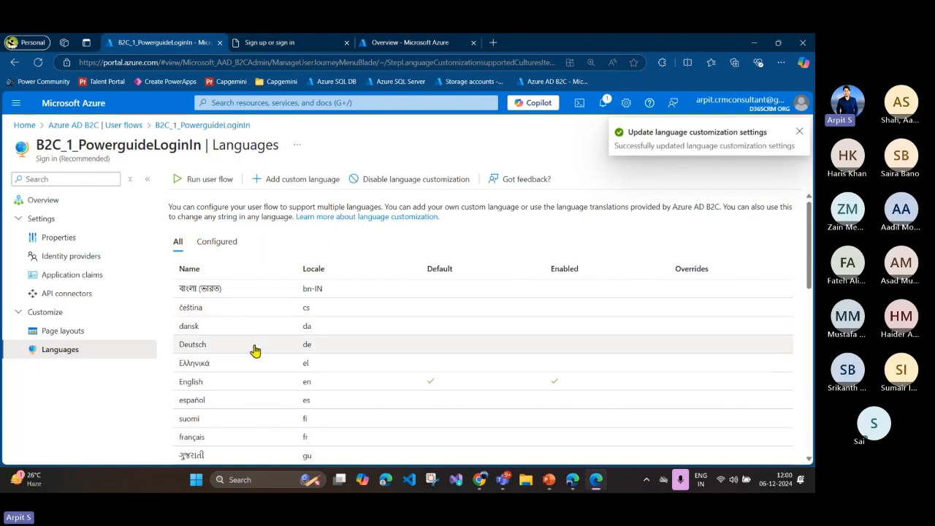
Step: Review the Deutsch (de) language settings and the Blocked page resource file options for default download and override upload, and close them
left_click(254, 346)
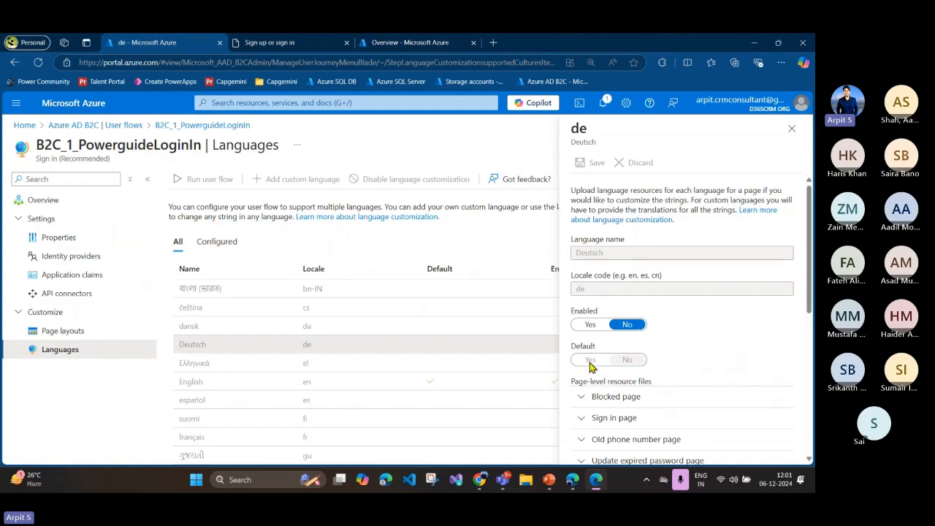
scroll(593, 362, "down", 5)
scroll(591, 366, "up", 2)
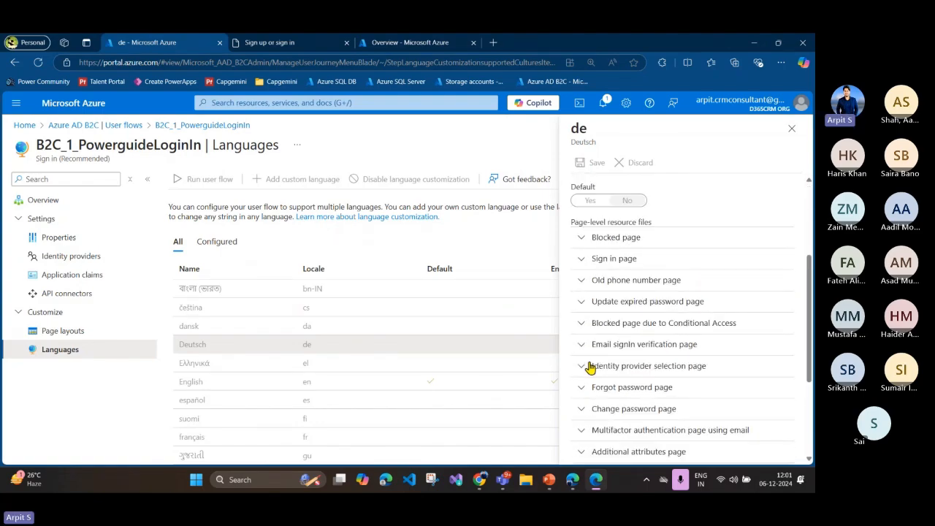
left_click(582, 239)
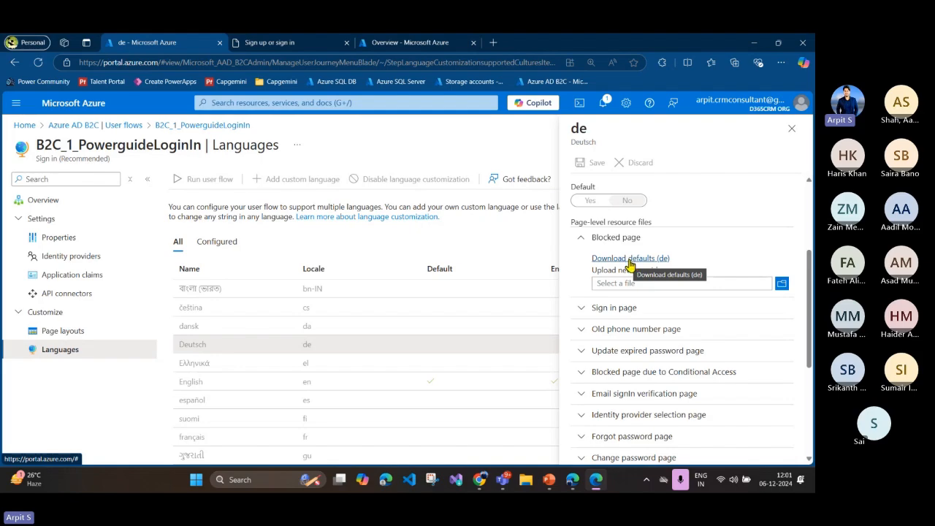
left_click(589, 241)
left_click(589, 241)
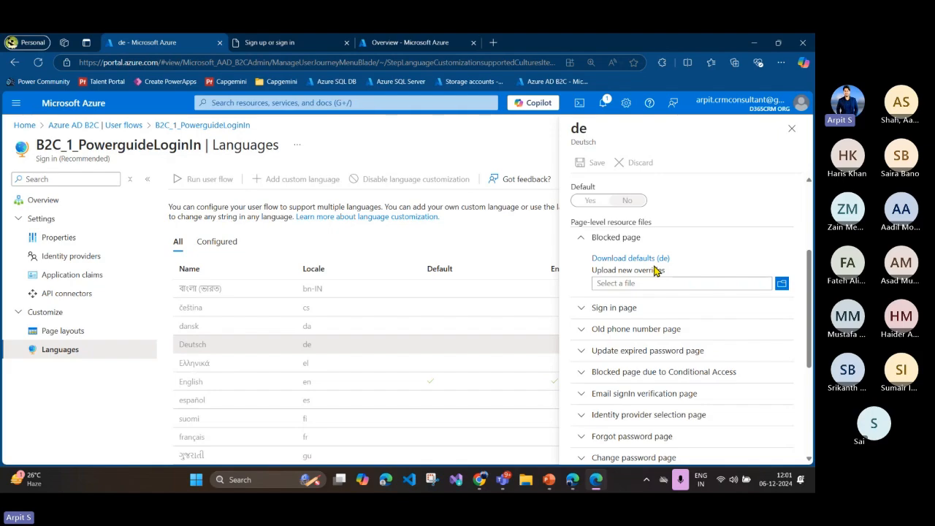
scroll(653, 307, "down", 4)
scroll(653, 334, "up", 6)
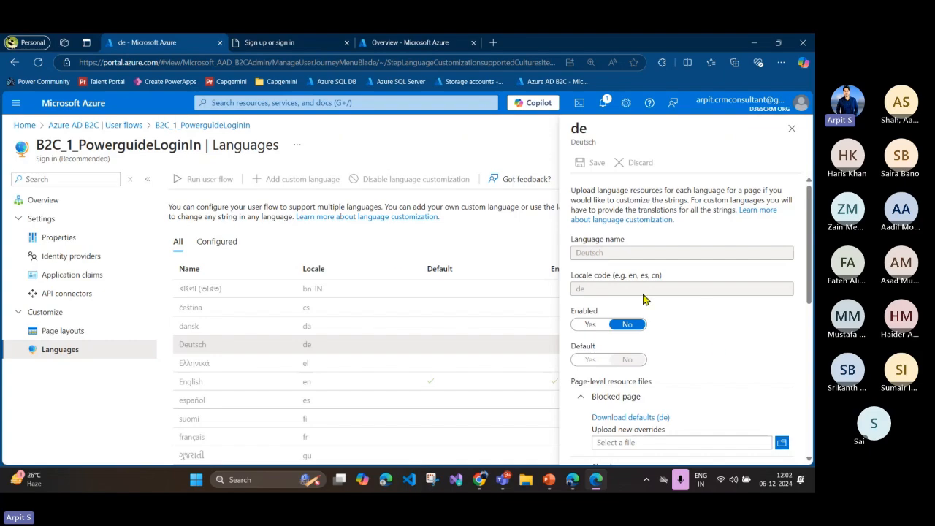
left_click(794, 135)
Step: Find português (Portugal) in the language list, open its settings and set Enabled to Yes
scroll(209, 355, "down", 2)
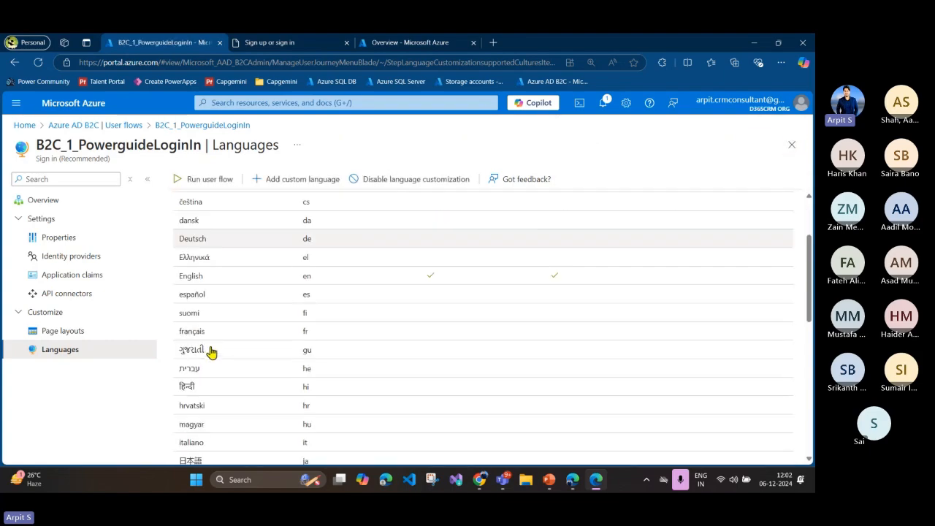
scroll(310, 338, "down", 3)
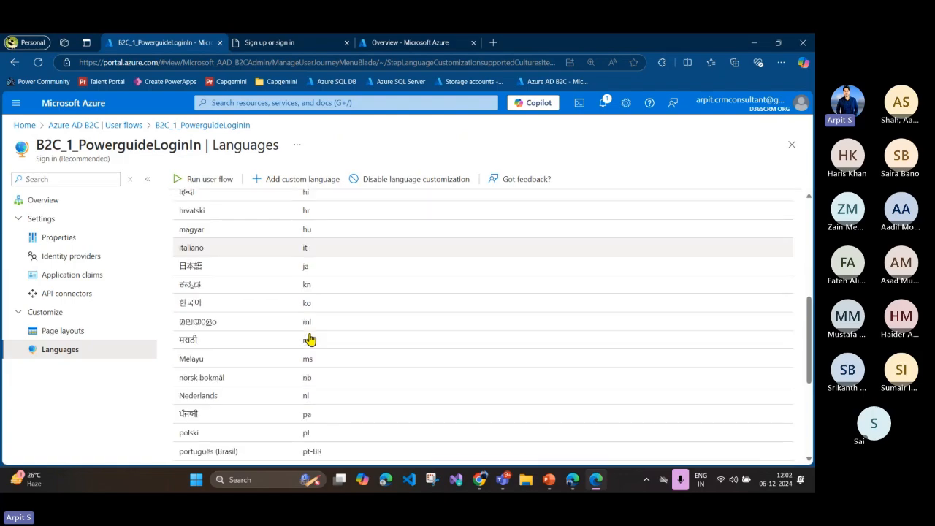
scroll(310, 338, "down", 2)
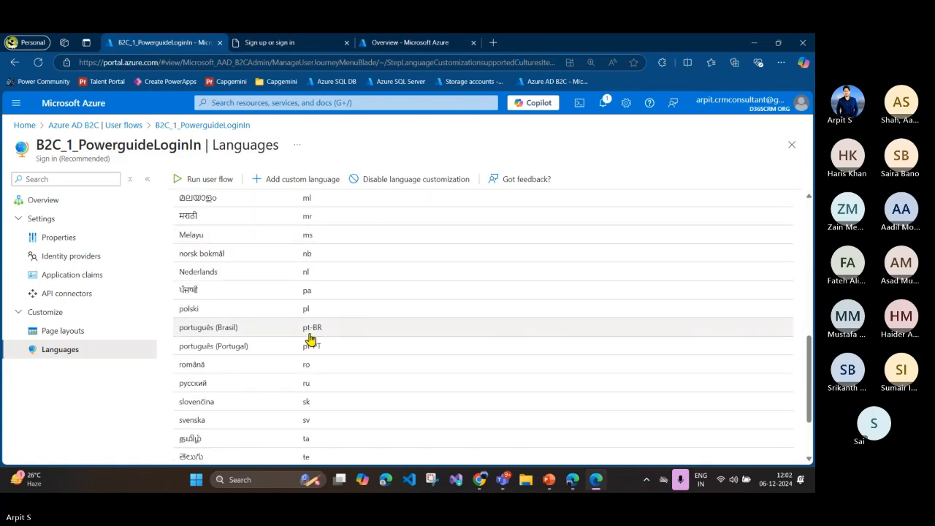
scroll(309, 338, "down", 1)
scroll(310, 338, "down", 1)
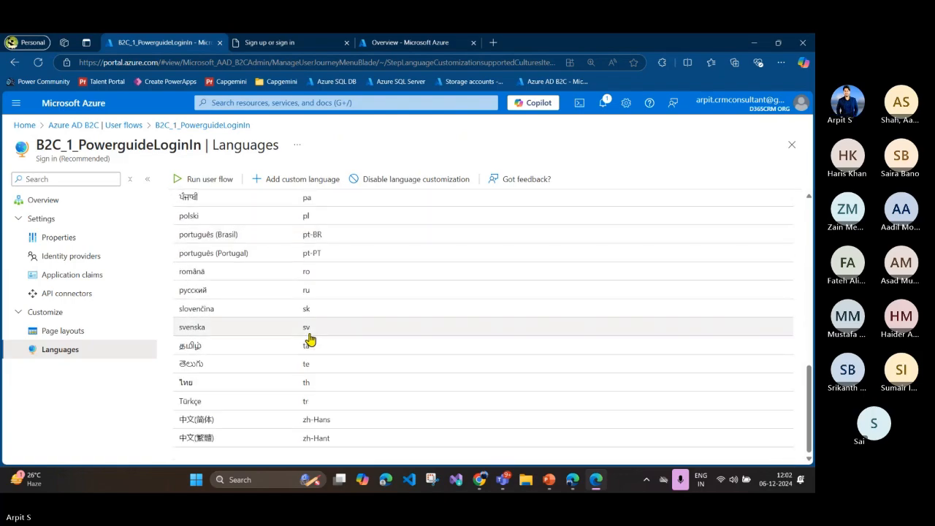
scroll(310, 338, "up", 1)
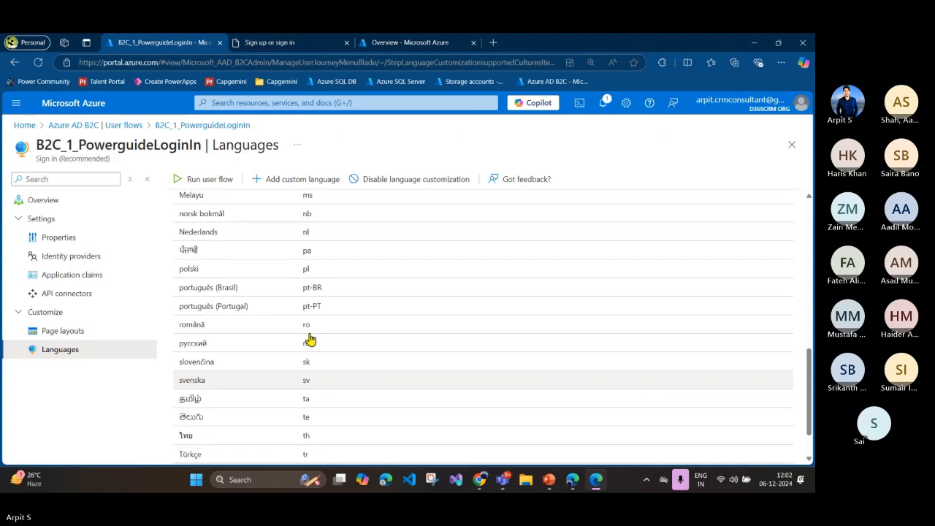
left_click(258, 307)
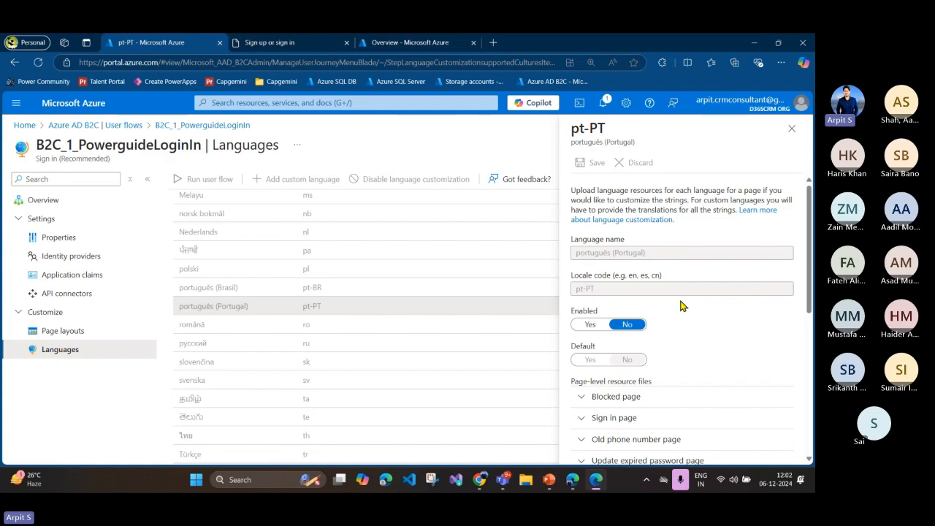
scroll(691, 311, "down", 2)
left_click(591, 219)
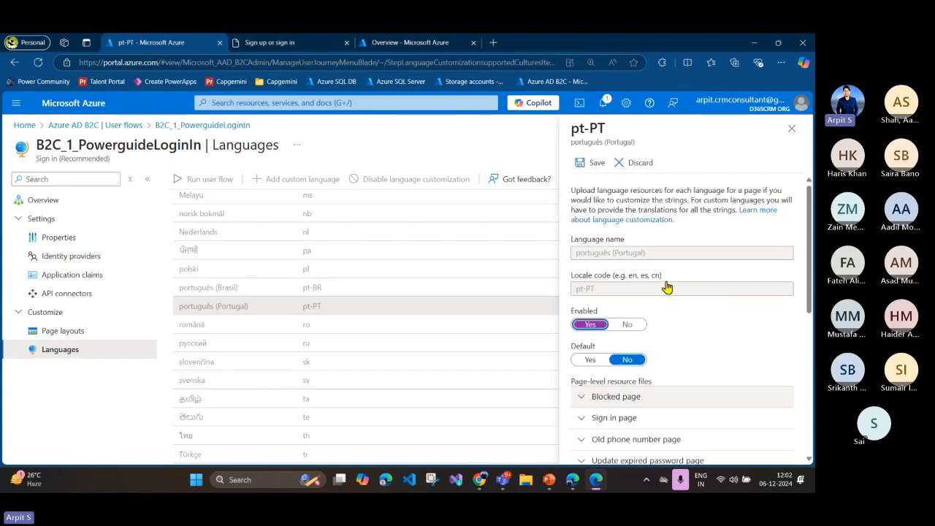
Step: Save the português (Portugal) language settings, close them and view the user flow's configured languages
scroll(668, 287, "down", 3)
scroll(668, 285, "down", 2)
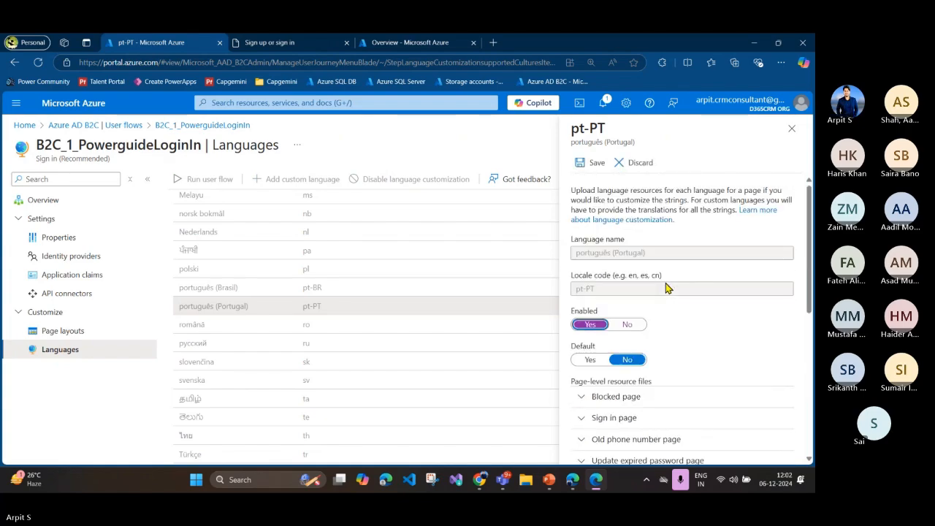
left_click(589, 163)
scroll(303, 290, "up", 10)
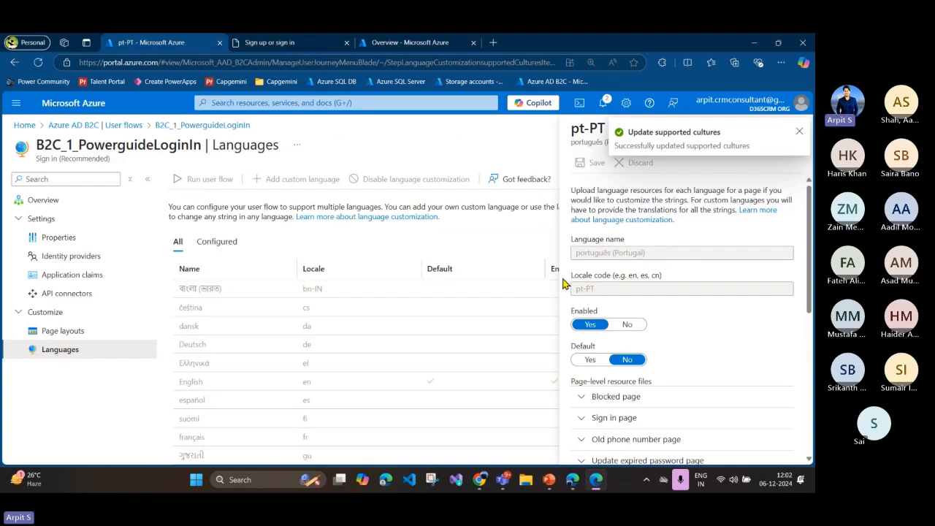
scroll(701, 220, "down", 5)
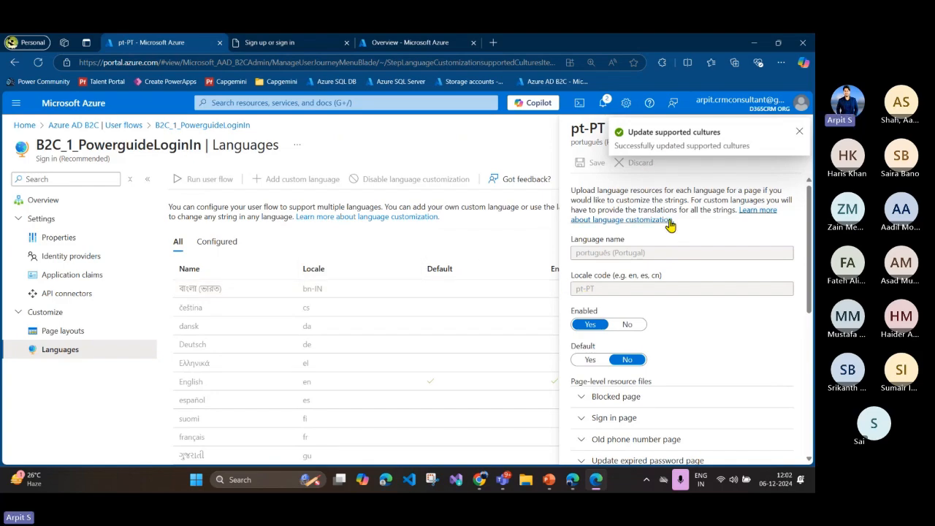
left_click(797, 133)
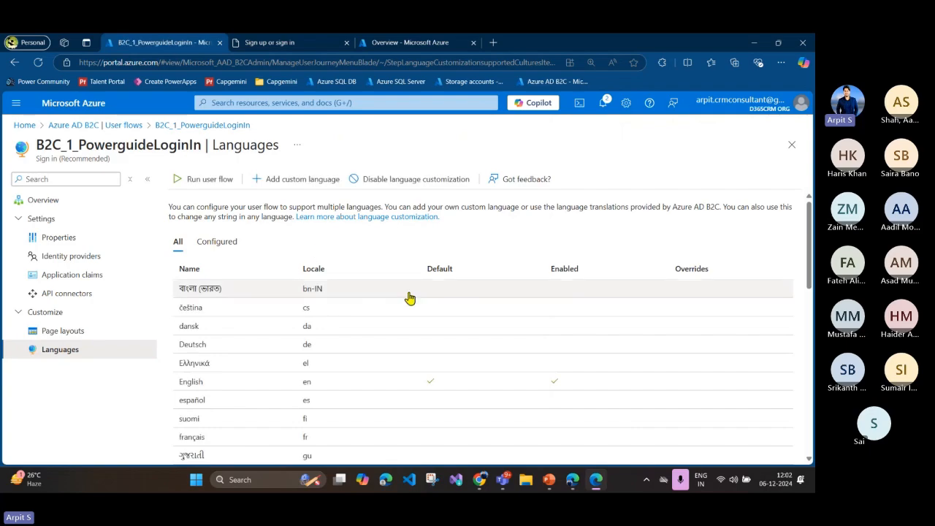
left_click(219, 241)
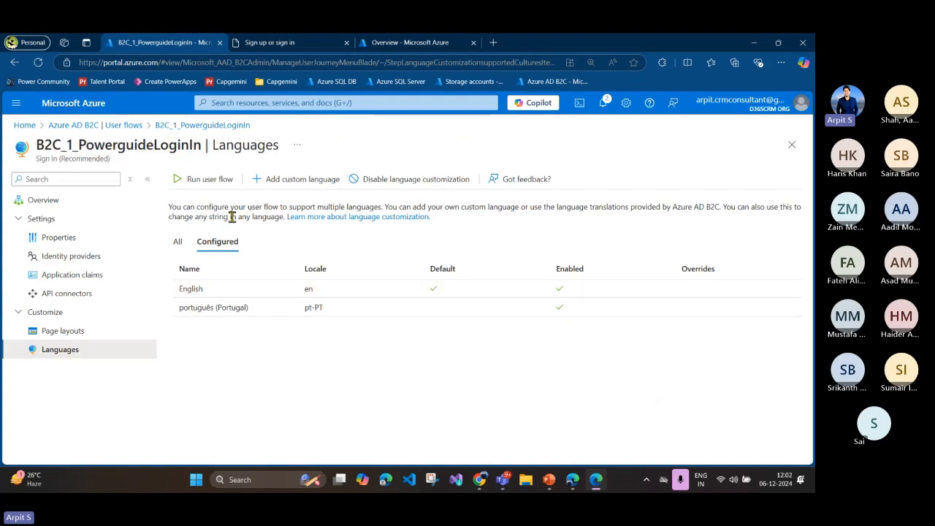
Step: Run the user flow with Specify ui_locales set to Yes and en - English kept as the target language
left_click(207, 180)
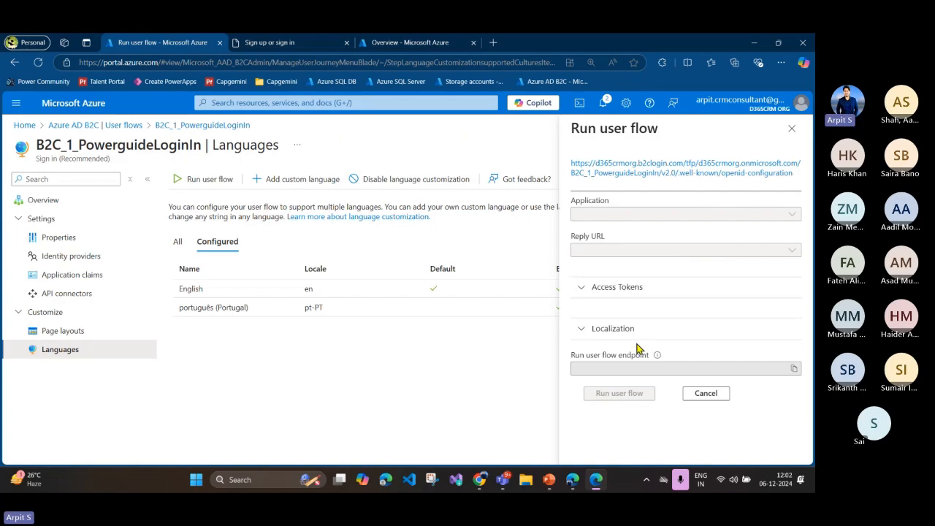
left_click(611, 331)
scroll(646, 347, "down", 1)
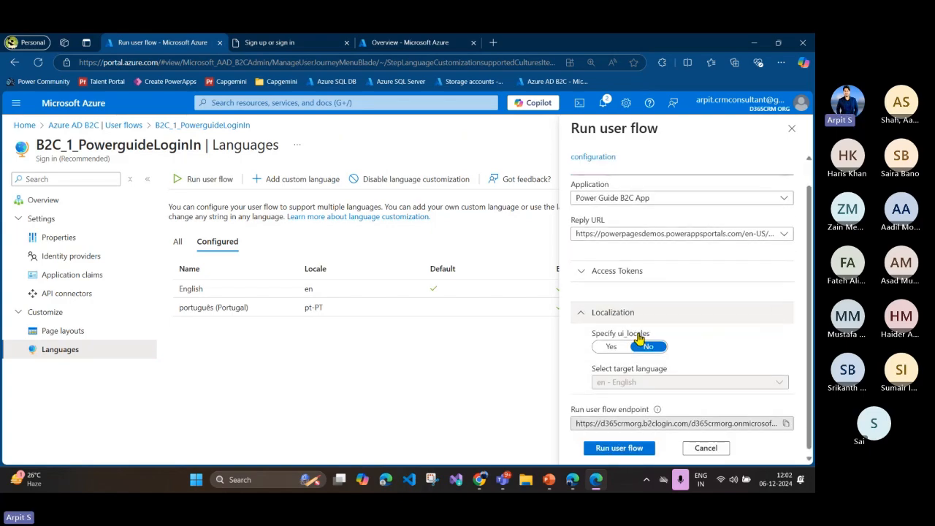
left_click_drag(618, 331, 653, 330)
left_click(692, 338)
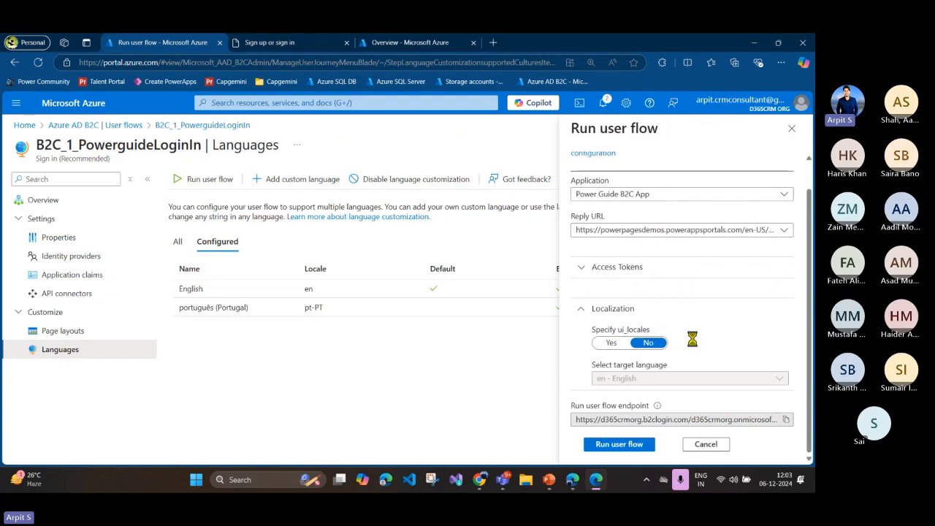
left_click(610, 347)
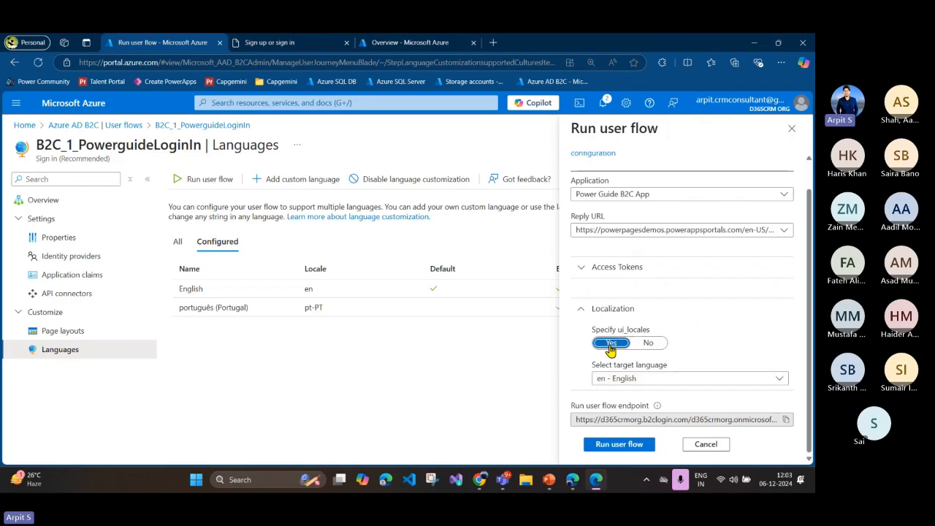
left_click(678, 381)
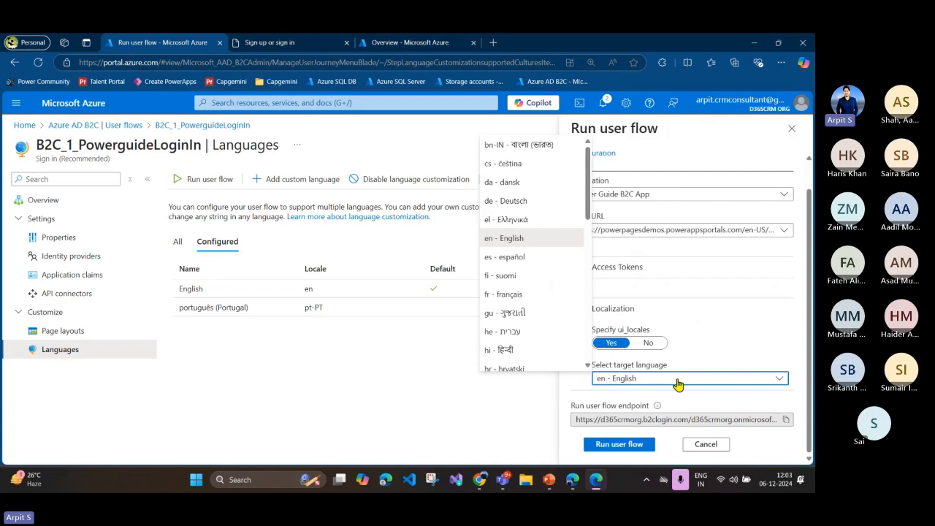
left_click(703, 349)
left_click(619, 444)
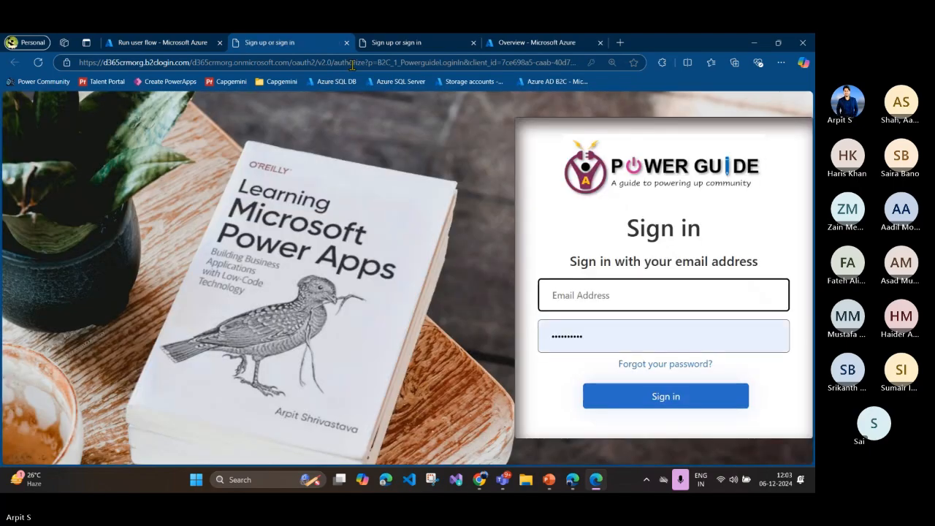
Step: Examine the end of the English sign-in page's URL and highlight its ui_locales parameter
left_click(359, 66)
left_click(358, 65)
left_click_drag(358, 68, 647, 76)
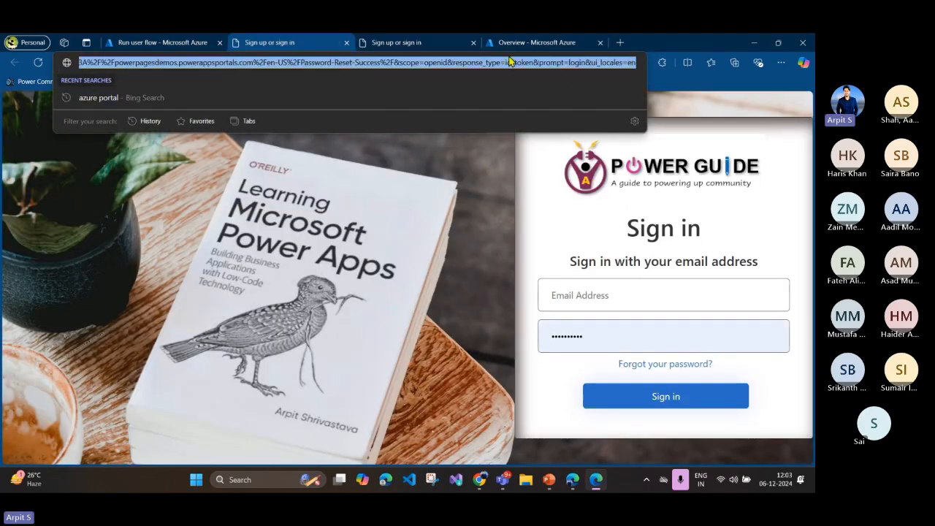
left_click(358, 292)
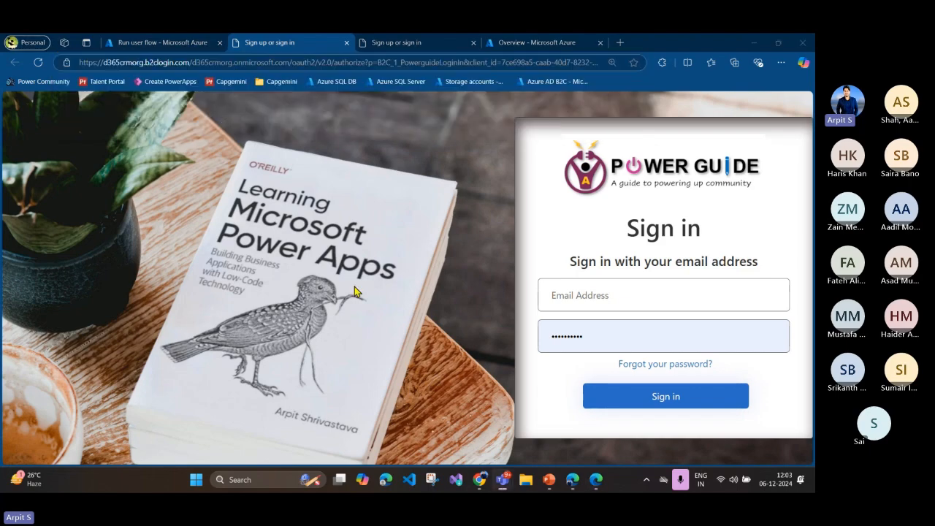
double_click(519, 64)
left_click_drag(520, 66, 600, 118)
left_click_drag(554, 64, 600, 67)
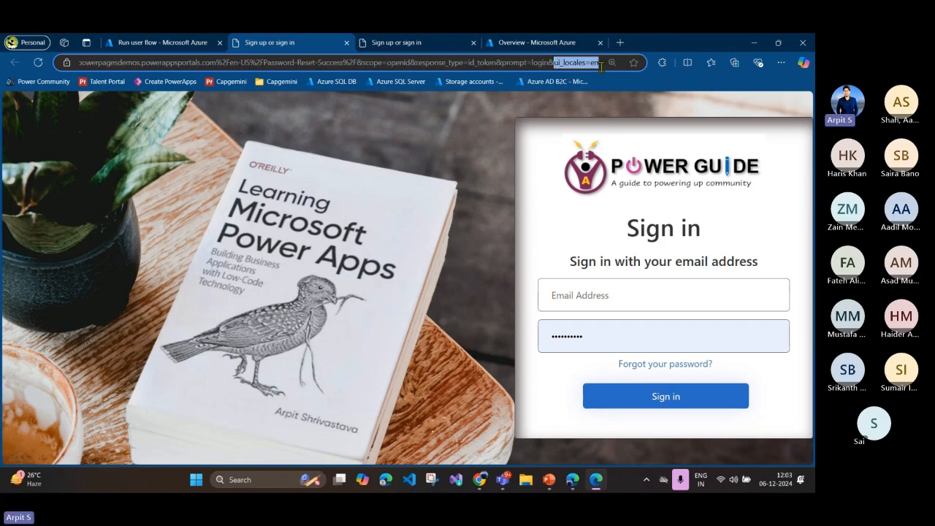
Step: Return to the Azure portal, set the target language to pt-PT - português (Portugal) and run the user flow again
left_click(162, 42)
left_click(632, 379)
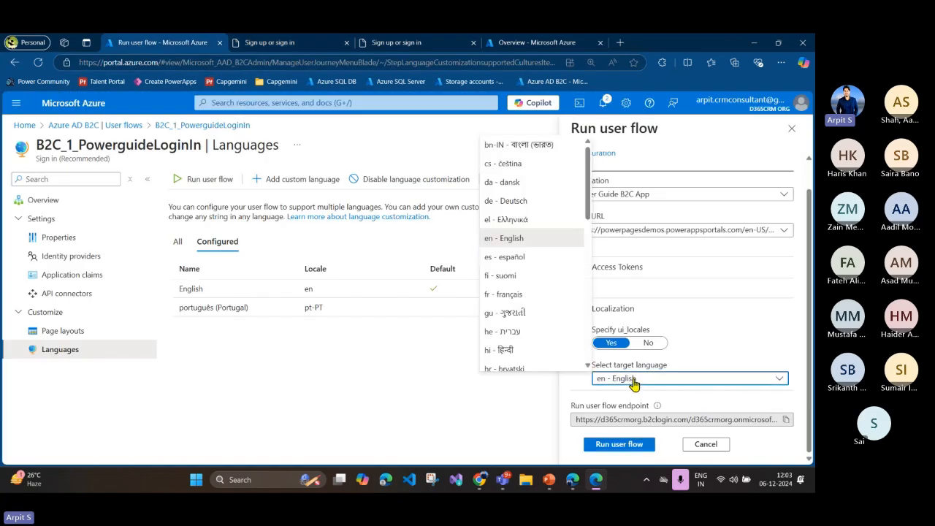
scroll(548, 220, "down", 5)
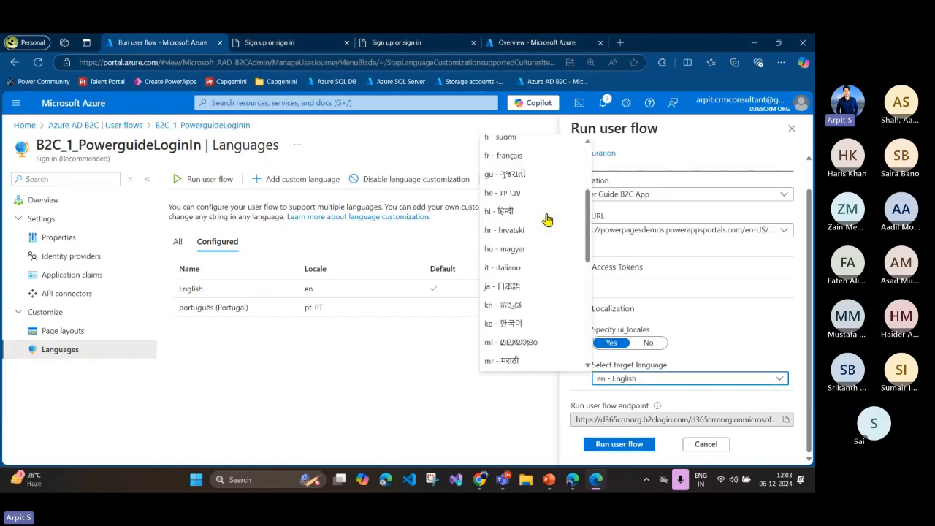
left_click(549, 258)
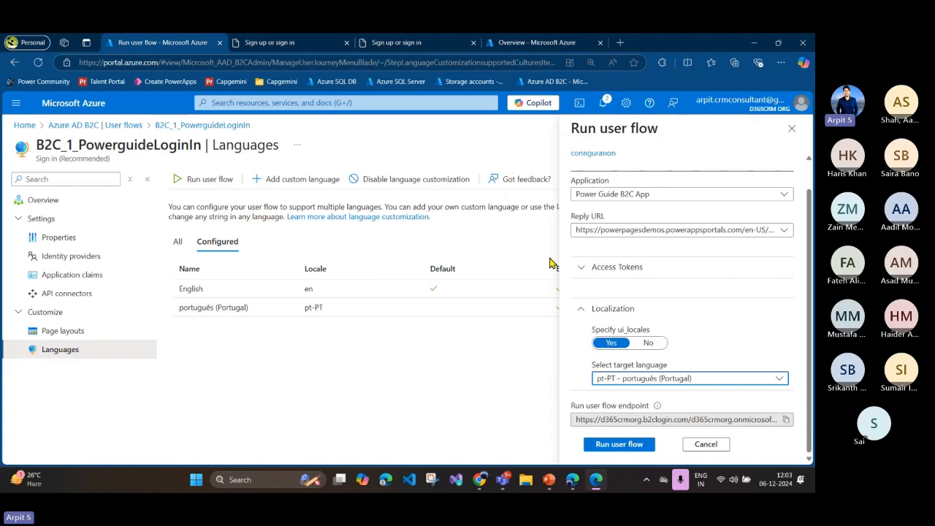
left_click(646, 443)
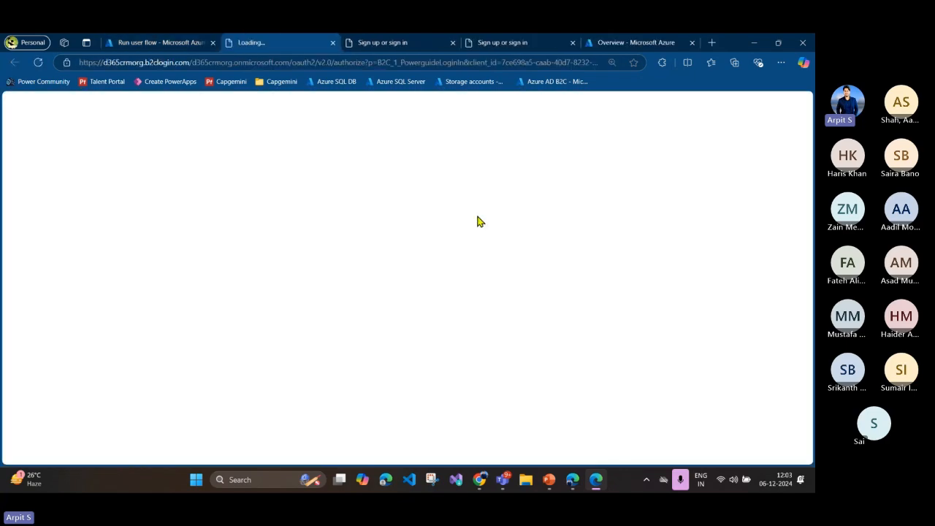
Step: Examine the URL of the newly opened sign-in page and highlight its ui_locales=pt-PT parameter
key("ctrl+l")
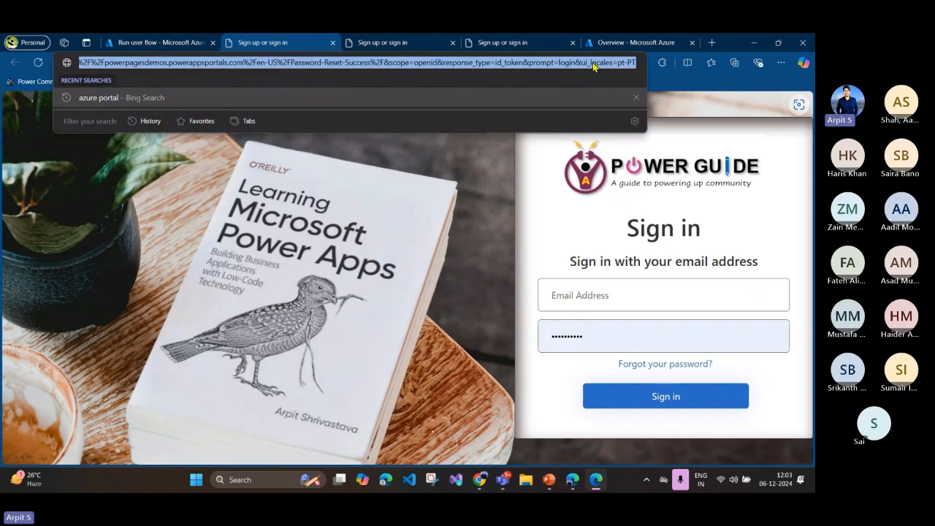
left_click(582, 63)
left_click_drag(582, 63, 640, 64)
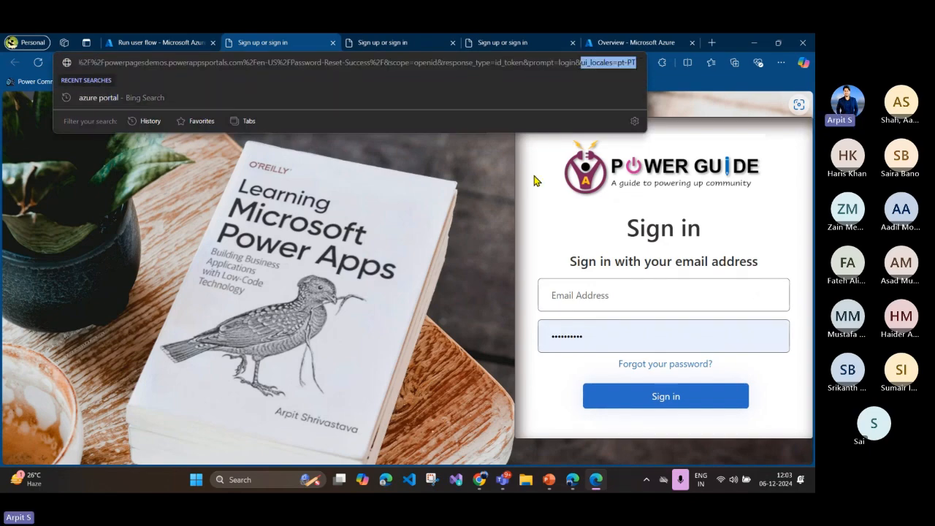
left_click(517, 203)
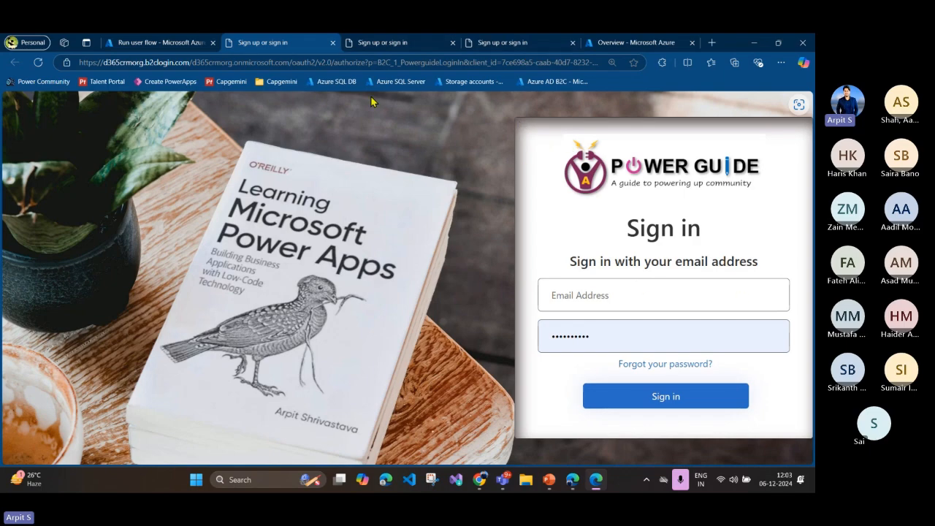
left_click(307, 61)
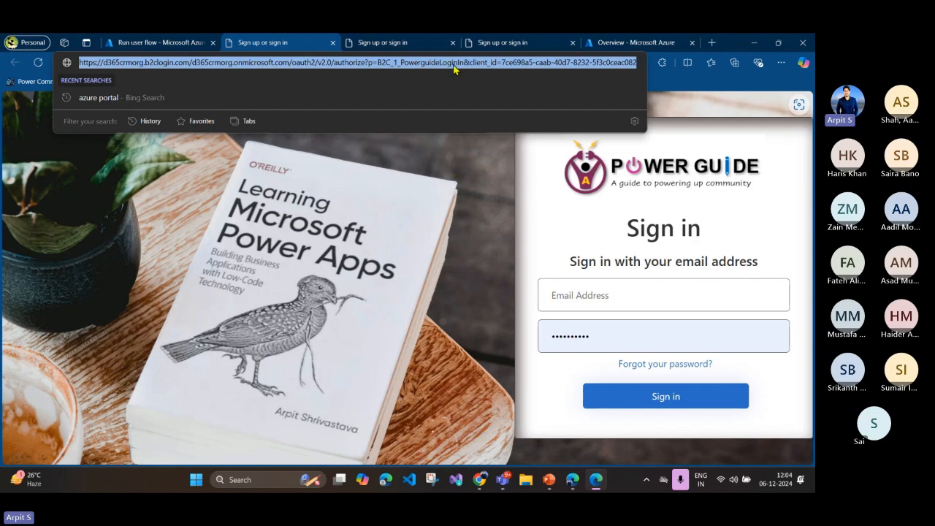
left_click_drag(453, 63, 813, 82)
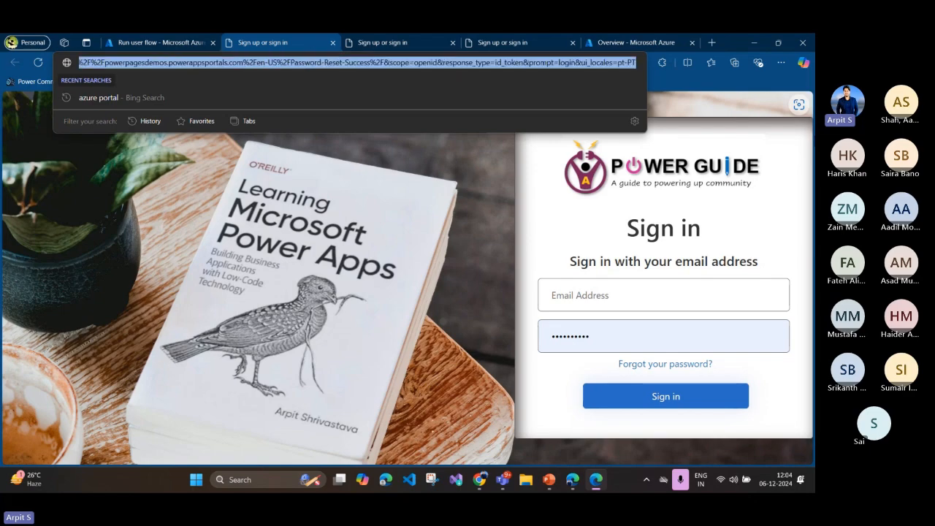
left_click(584, 62)
left_click_drag(582, 62, 648, 67)
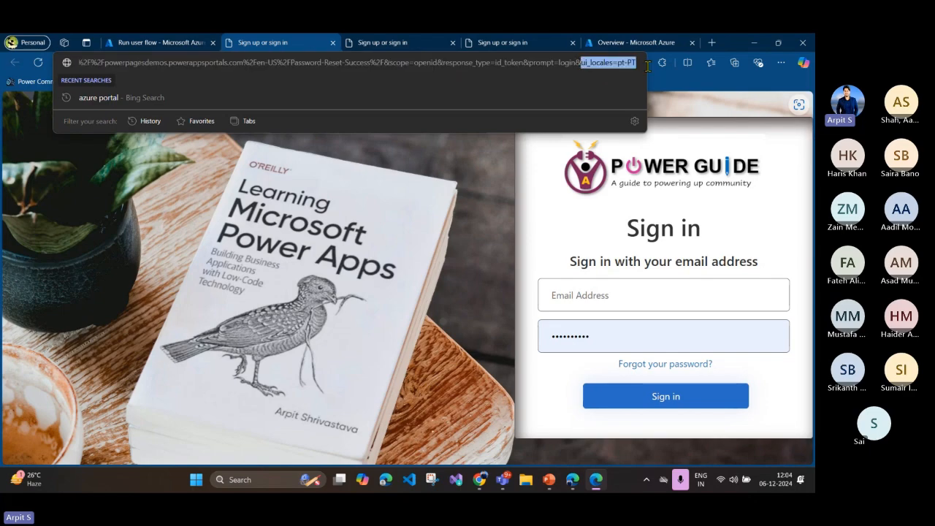
left_click(607, 67)
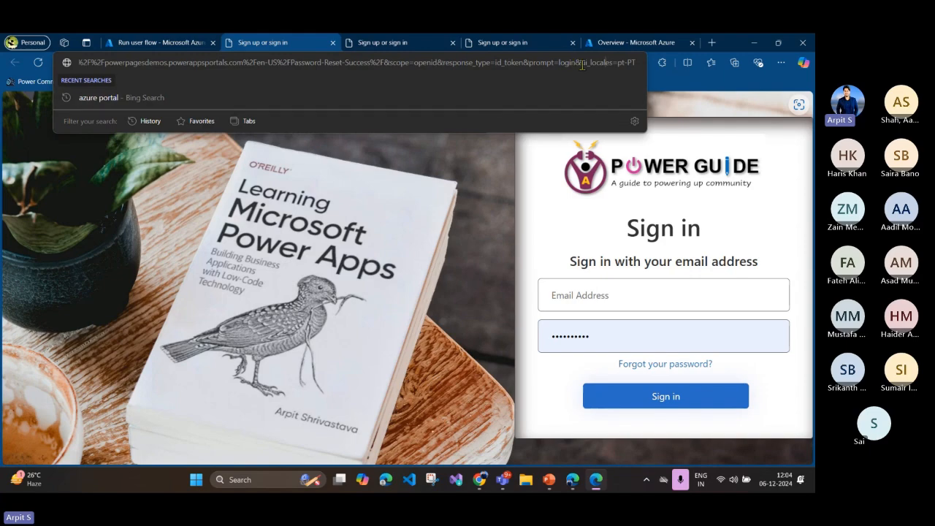
left_click_drag(581, 64, 637, 63)
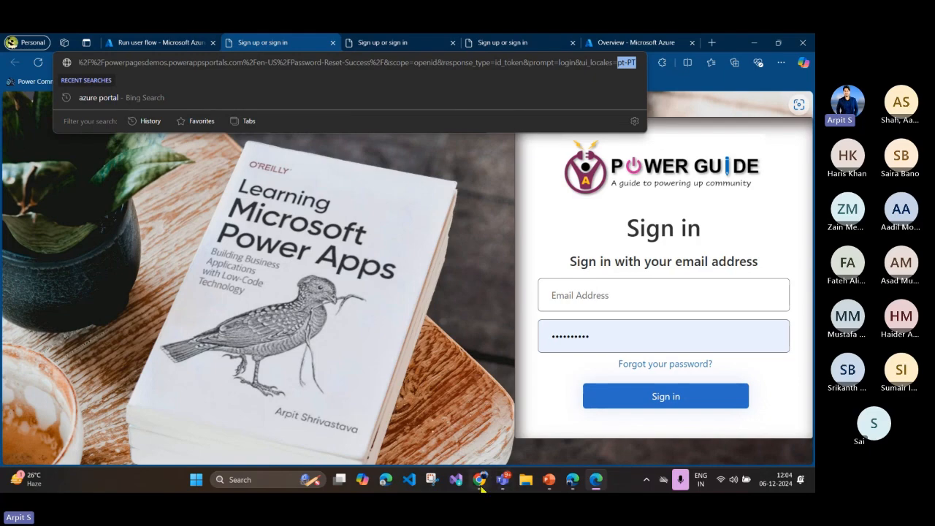
Step: Switch to Power Apps, open the Automate Azure AD B2C Portal Invitation flow and examine the portal link in its Send an email (V2) action
left_click(574, 481)
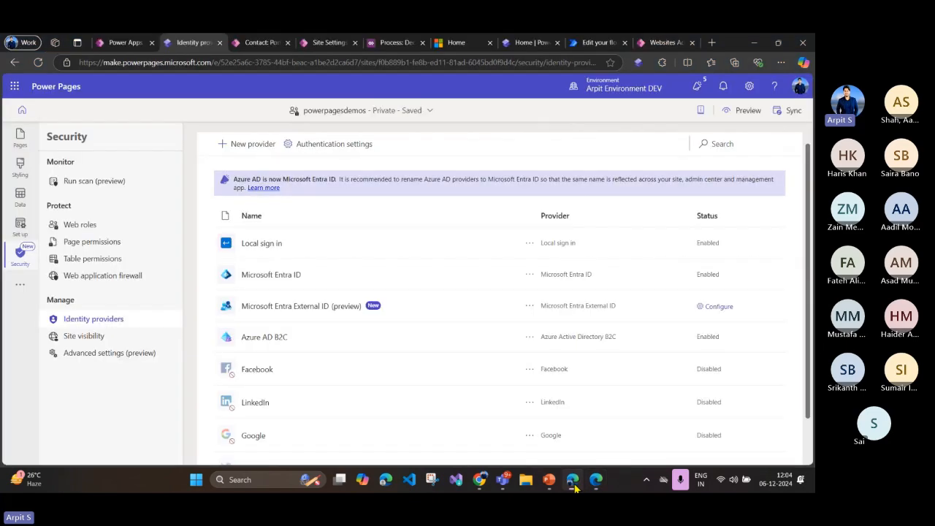
left_click(121, 44)
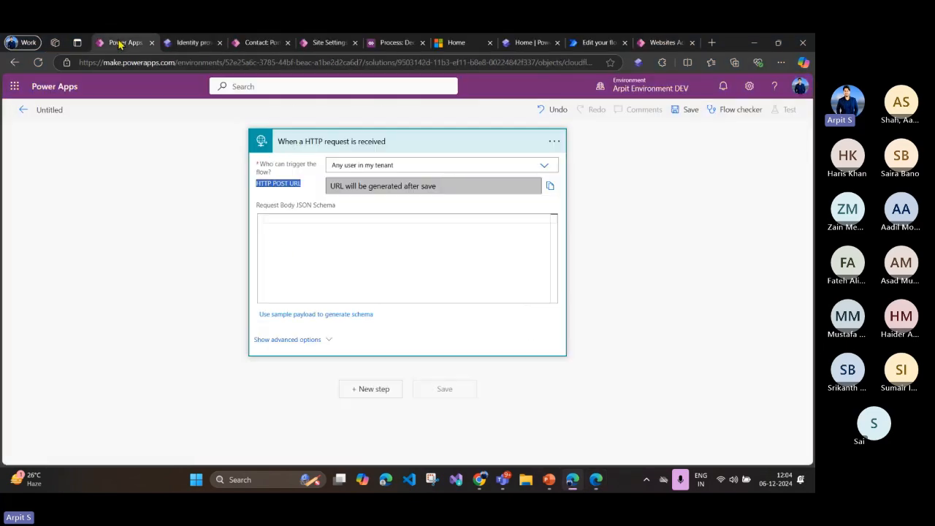
left_click(22, 113)
left_click(178, 209)
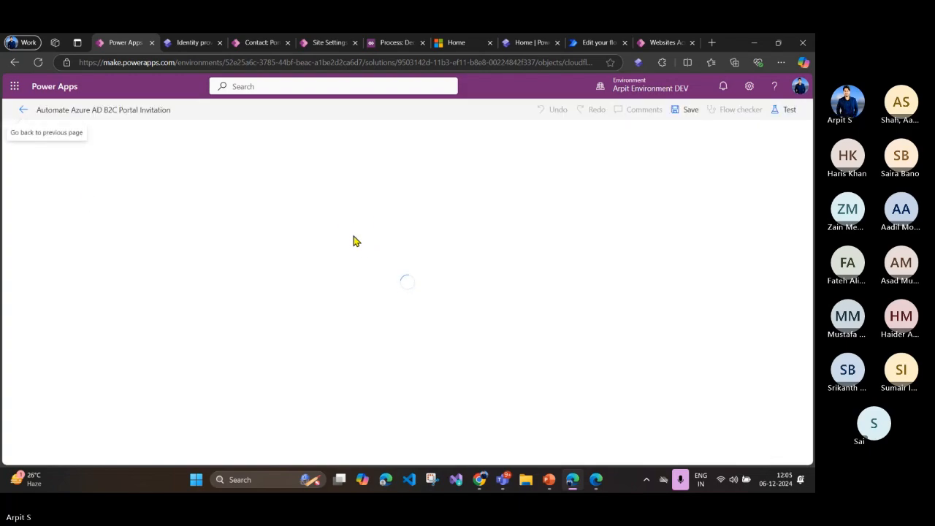
scroll(359, 292, "down", 10)
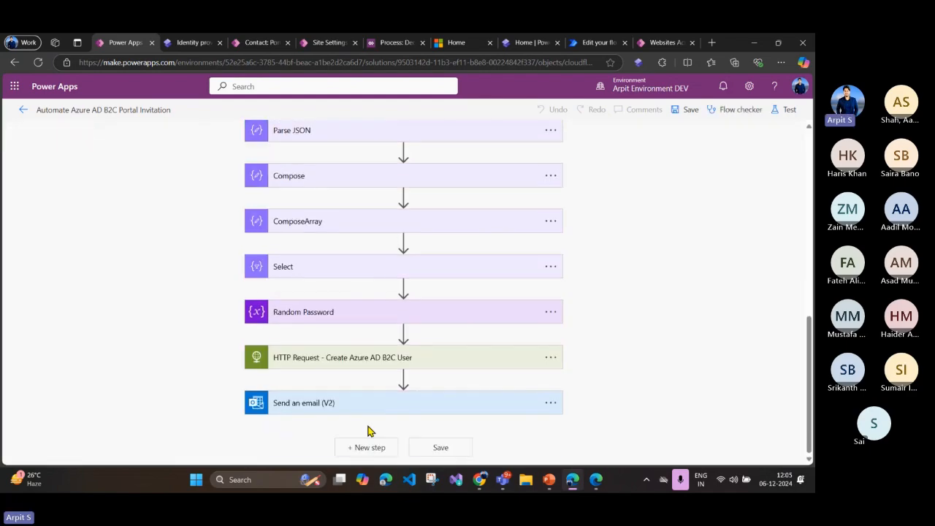
left_click(411, 400)
scroll(472, 329, "down", 5)
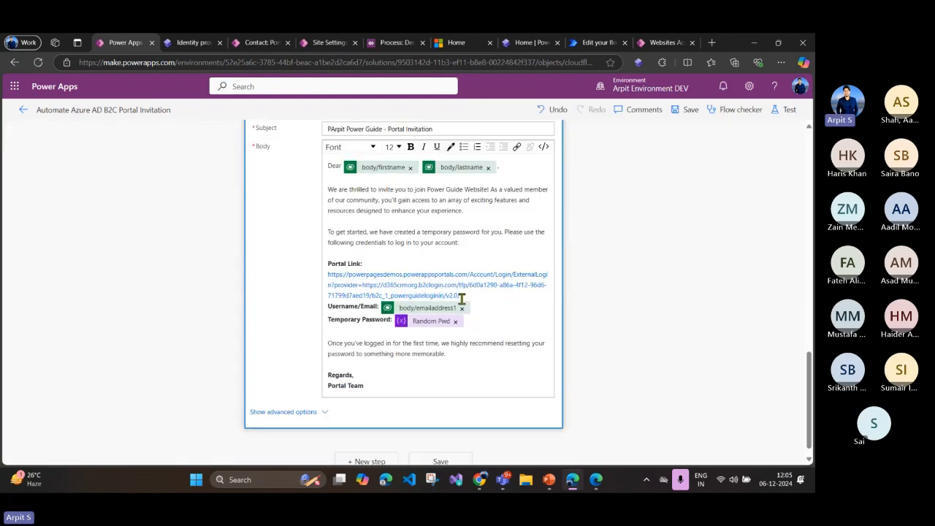
left_click_drag(465, 296, 328, 281)
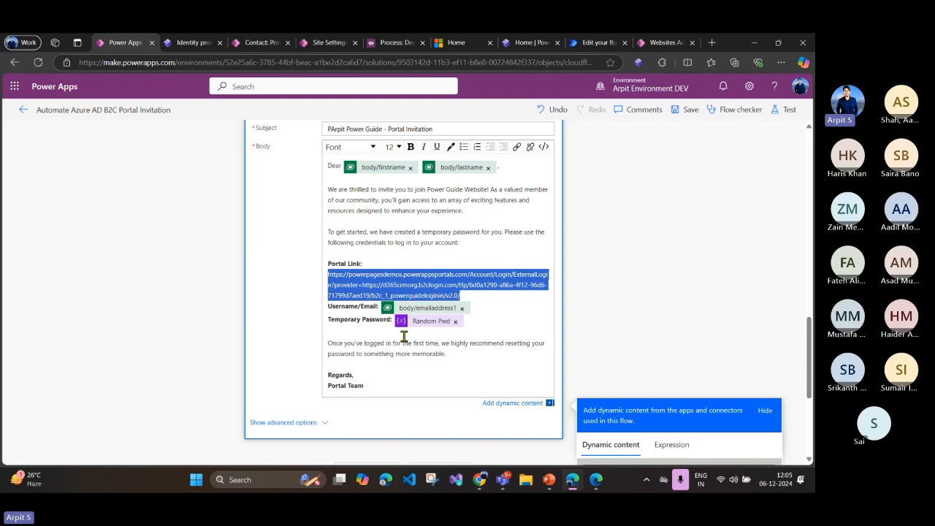
left_click(465, 298)
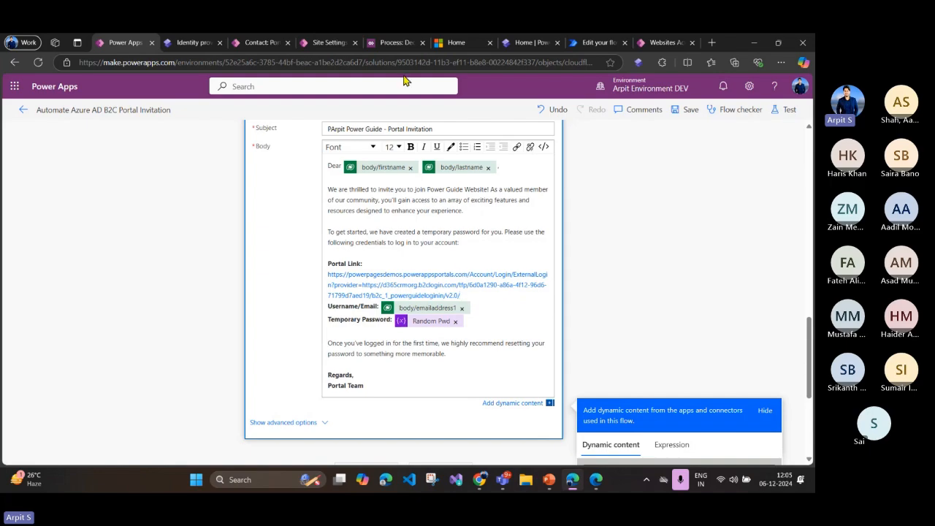
Step: Go back to the sign-in page, highlight &ui_locales=pt-PT in its URL, and return to the invitation email's portal link
left_click(597, 480)
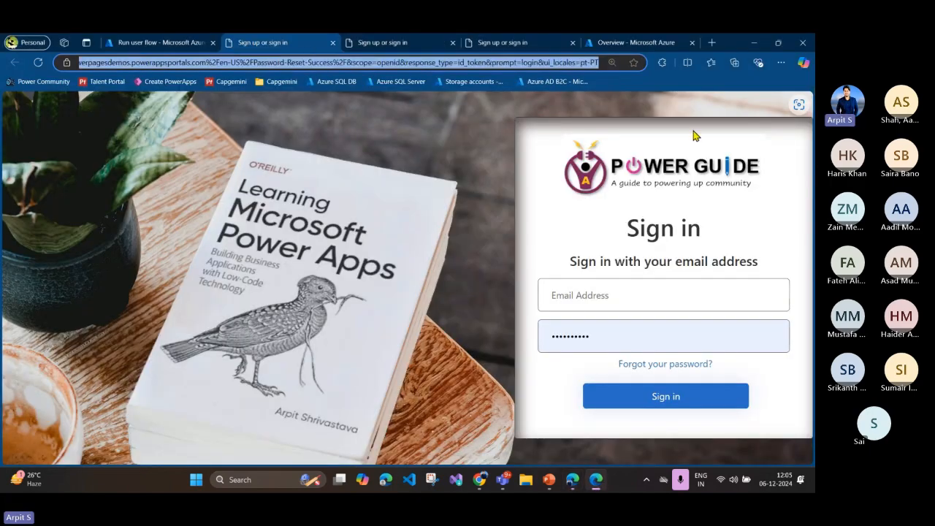
left_click(539, 63)
left_click_drag(539, 63, 601, 62)
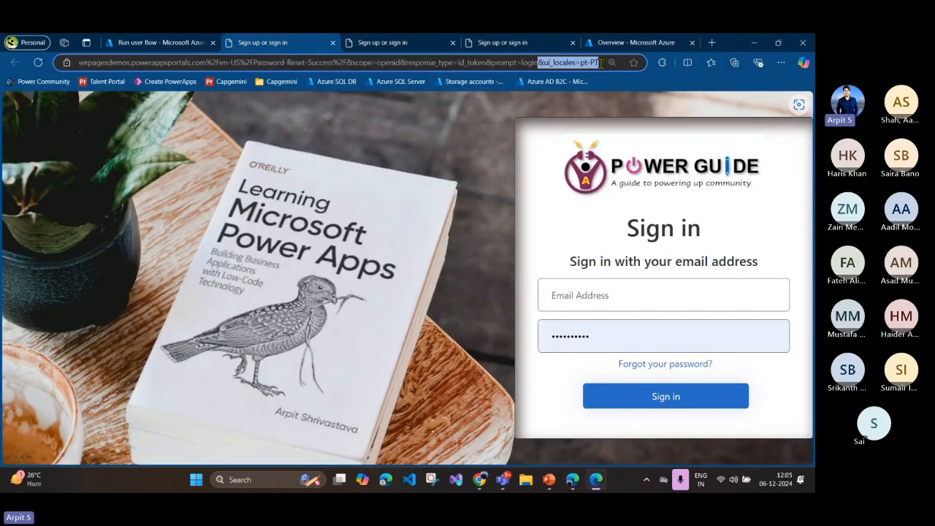
left_click(573, 480)
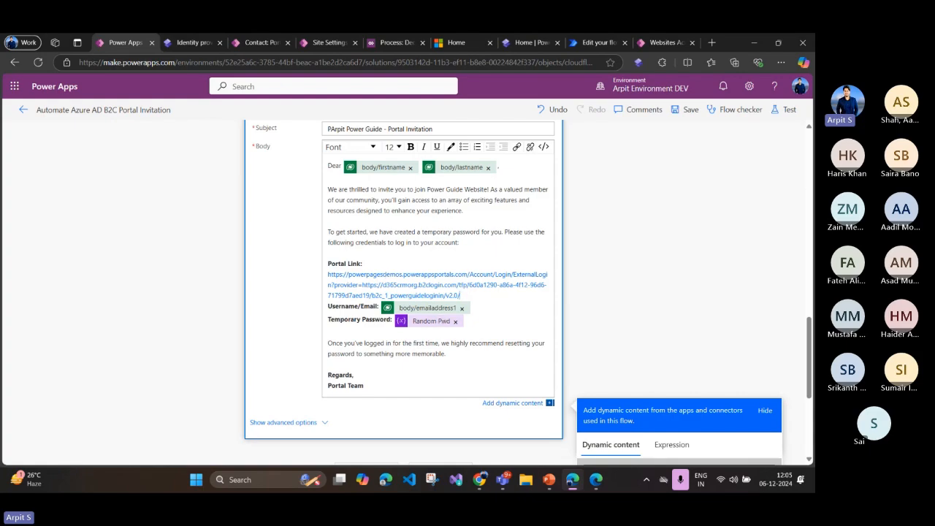
Step: Switch to PowerPoint and show the Authenticate Power Pages slide
left_click(598, 386)
left_click(548, 479)
left_click(345, 194)
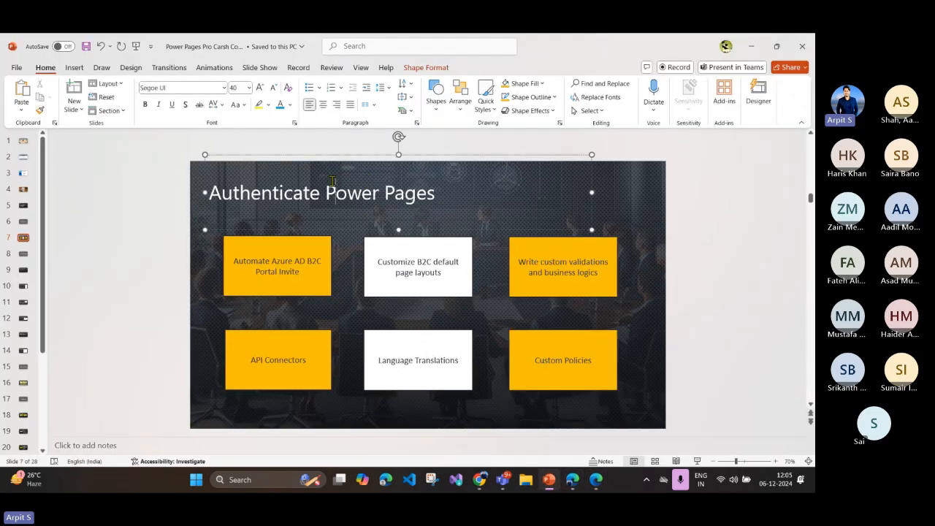
Step: Select the slide's Custom Policies box, and switch to the Azure portal showing the B2C_1_PowerguideLoginIn languages in Edge
left_click(564, 382)
scroll(564, 385, "down", 1)
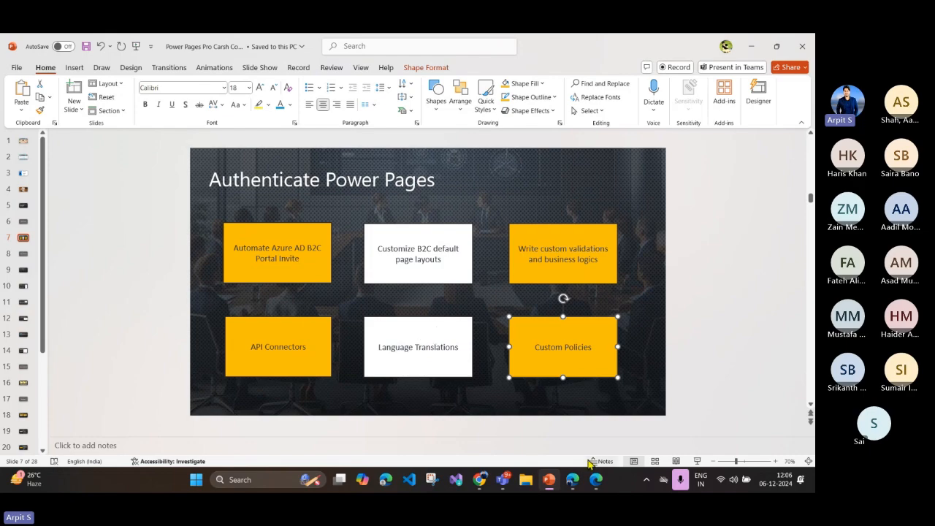
mouse_move(578, 483)
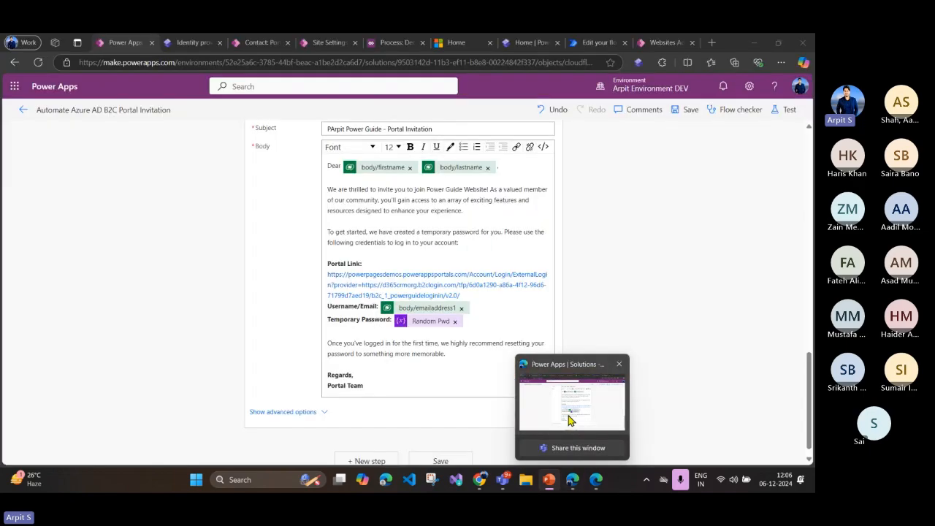
left_click(569, 418)
left_click(607, 406)
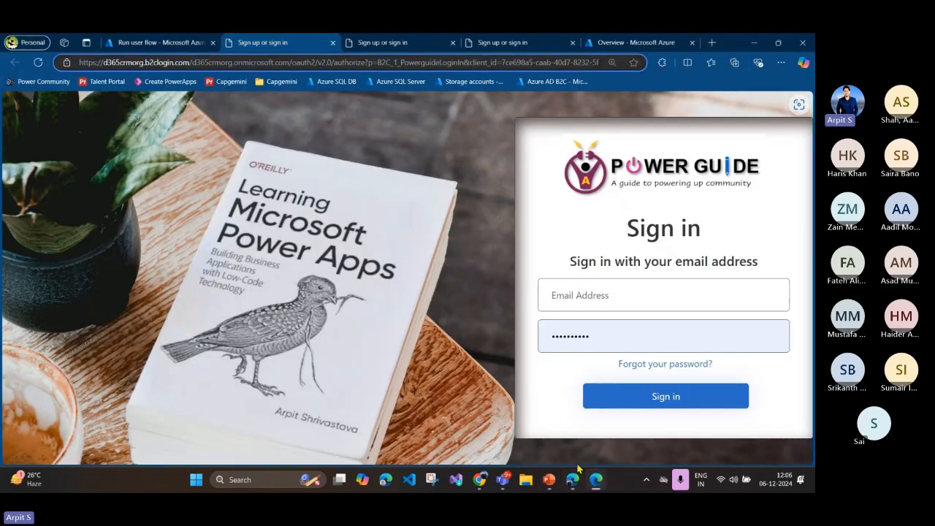
left_click(157, 44)
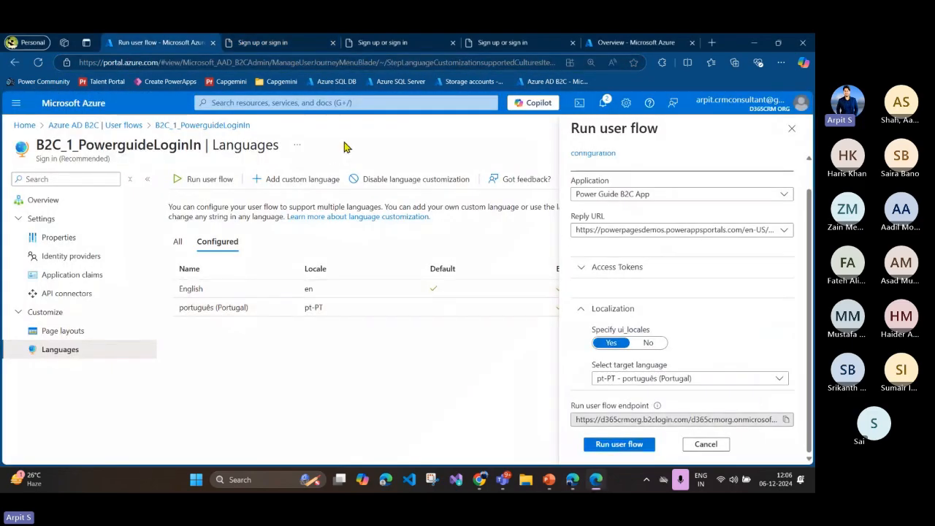
Step: Close the Run user flow pane and start a new Azure AD B2C user flow to examine the available flow types
left_click(787, 132)
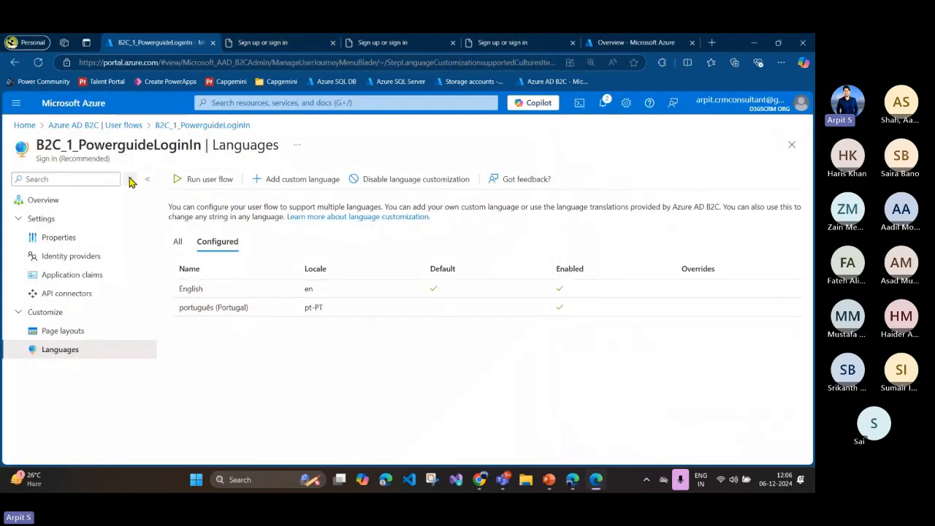
left_click(94, 126)
left_click(206, 179)
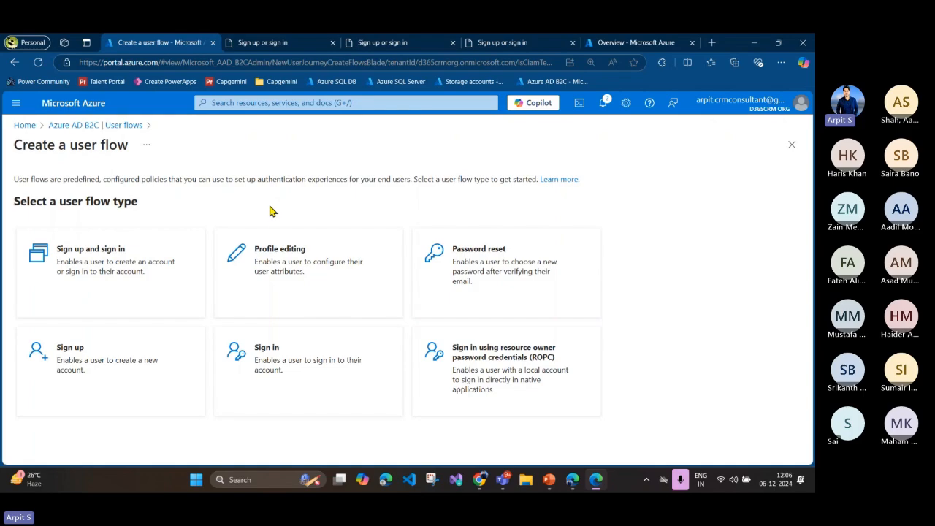
Step: Return to the User flows list and open the Identity Experience Framework, collapsing Getting started to examine the custom policies
left_click(103, 125)
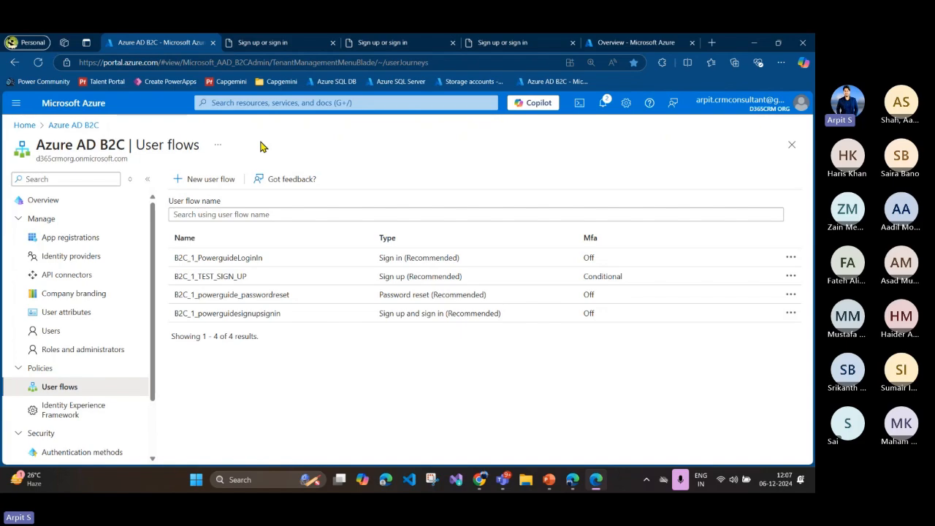
scroll(94, 365, "down", 1)
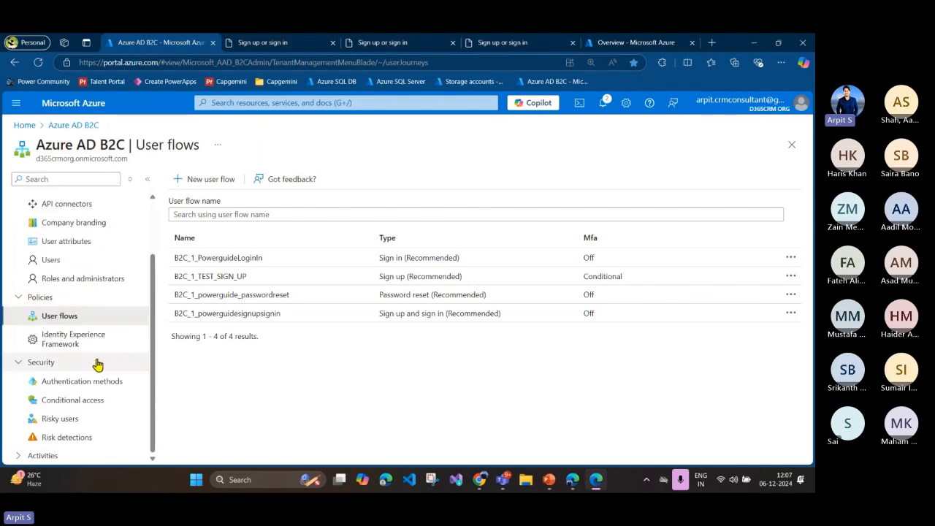
scroll(94, 366, "up", 1)
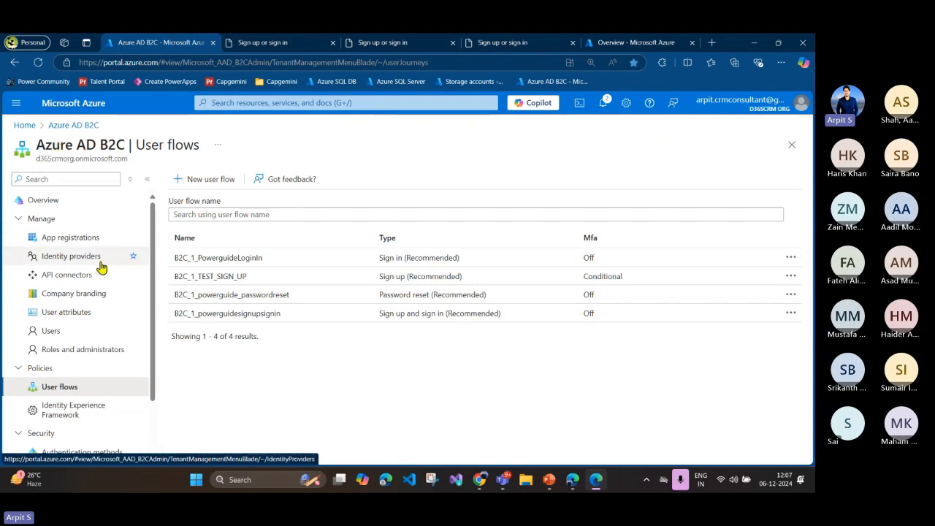
scroll(101, 266, "down", 1)
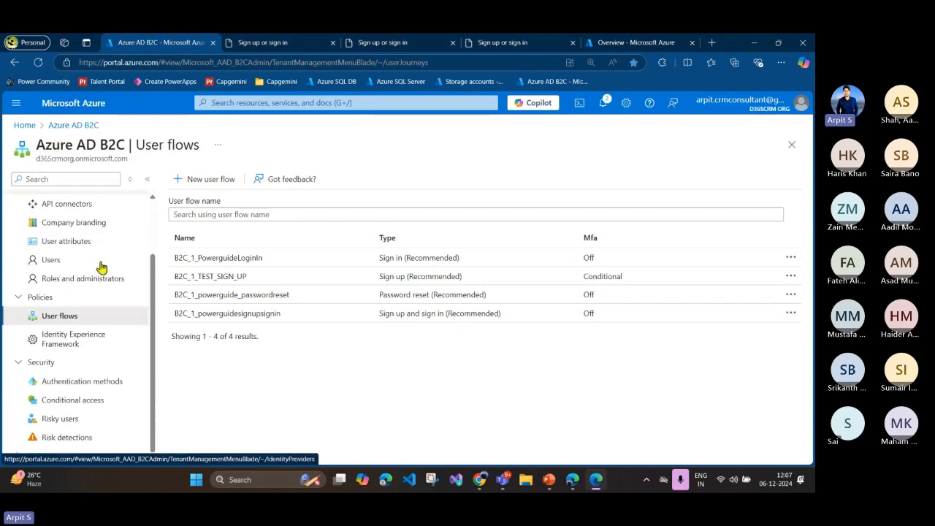
left_click(65, 345)
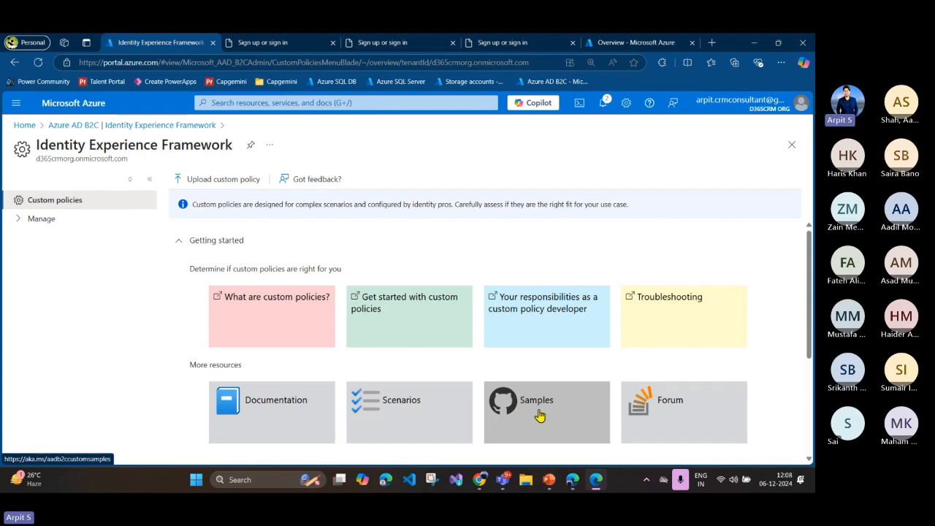
left_click(228, 246)
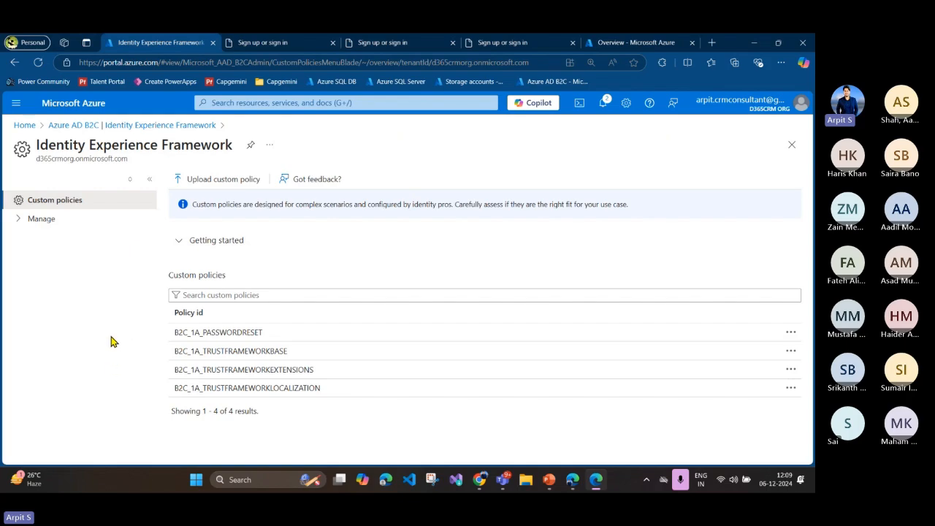
Step: Switch to PowerPoint, start the slide show from the Authenticate Power Pages slide and advance to the next slide
left_click(548, 481)
left_click(696, 335)
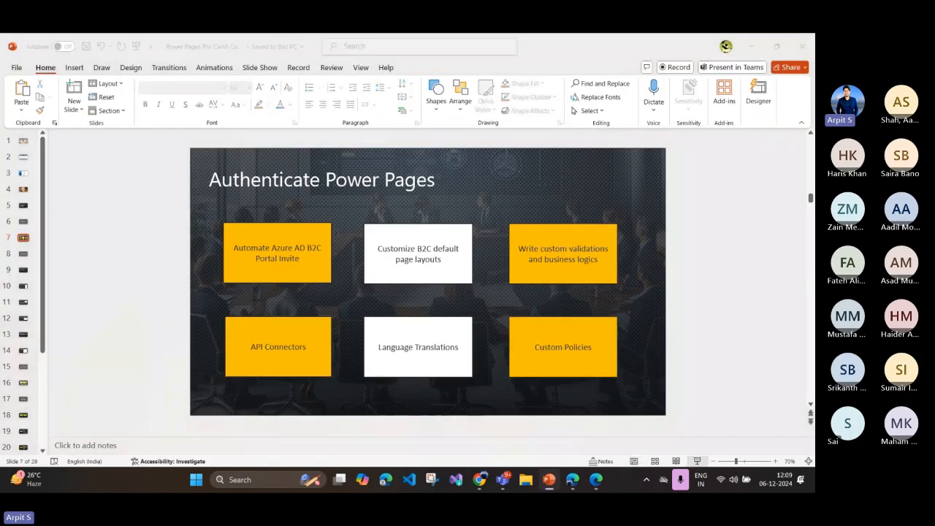
left_click(697, 461)
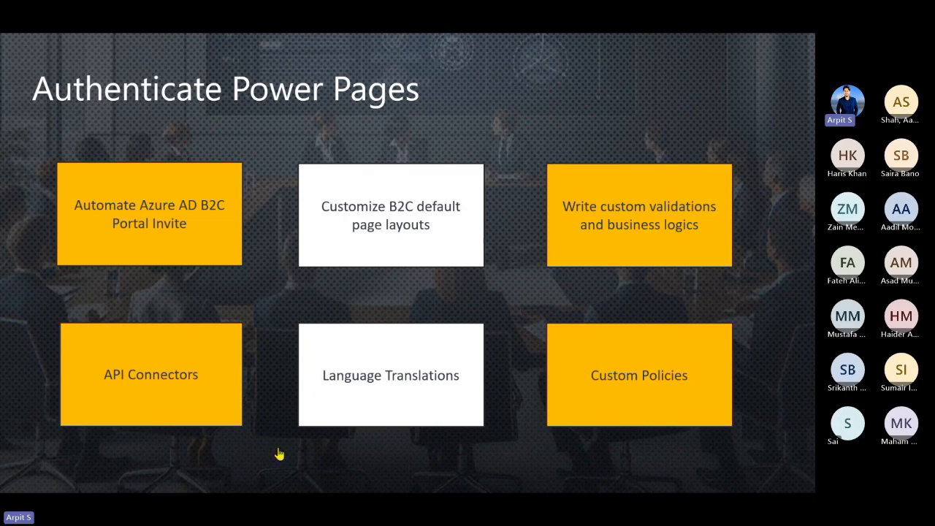
left_click(282, 363)
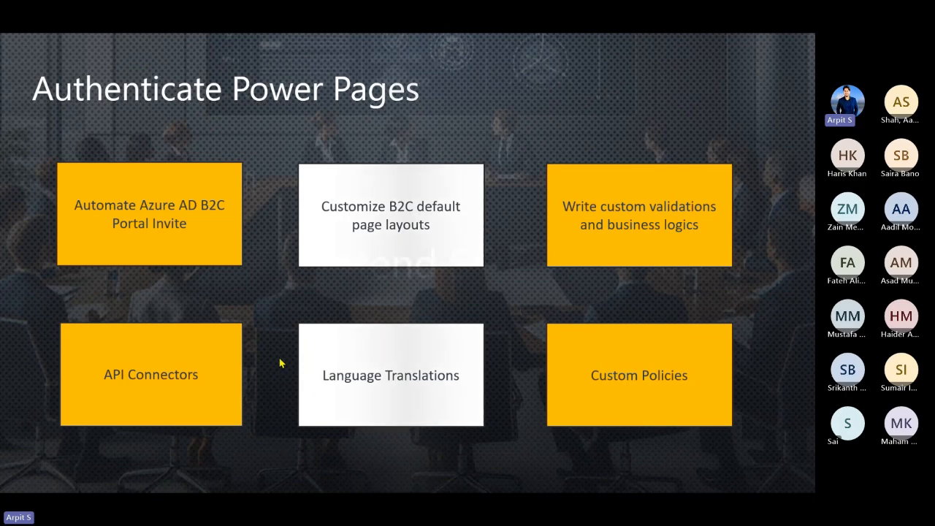
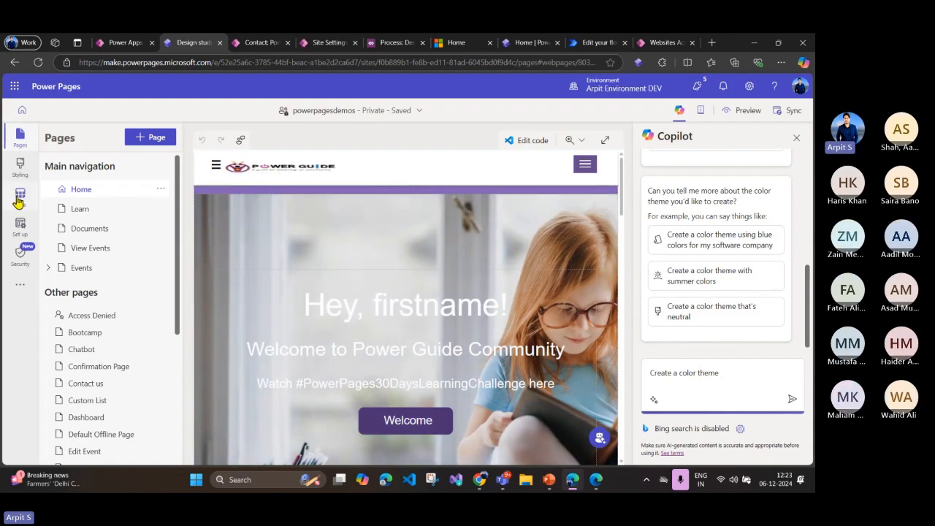
Step: Open the Styling workspace of the powerpagesdemos site and browse the available themes, including the Red orange theme's options
left_click(20, 168)
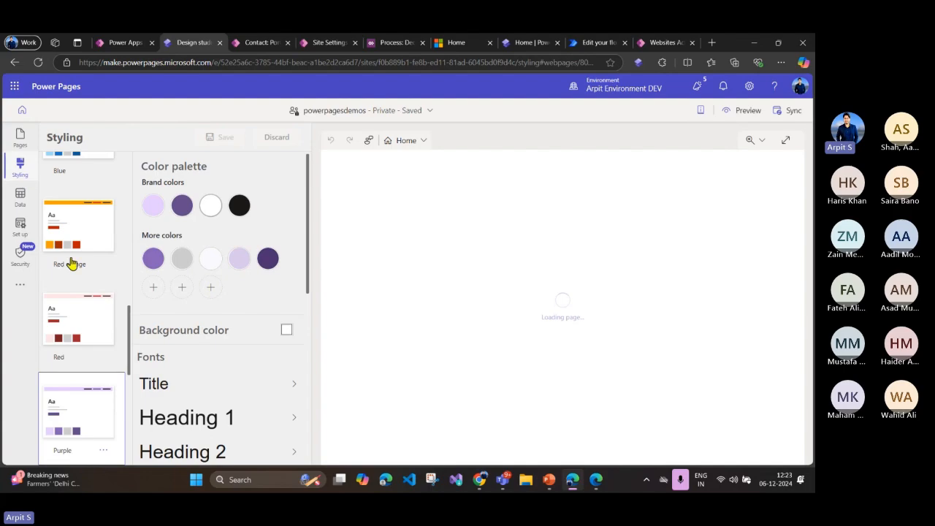
scroll(87, 269, "up", 10)
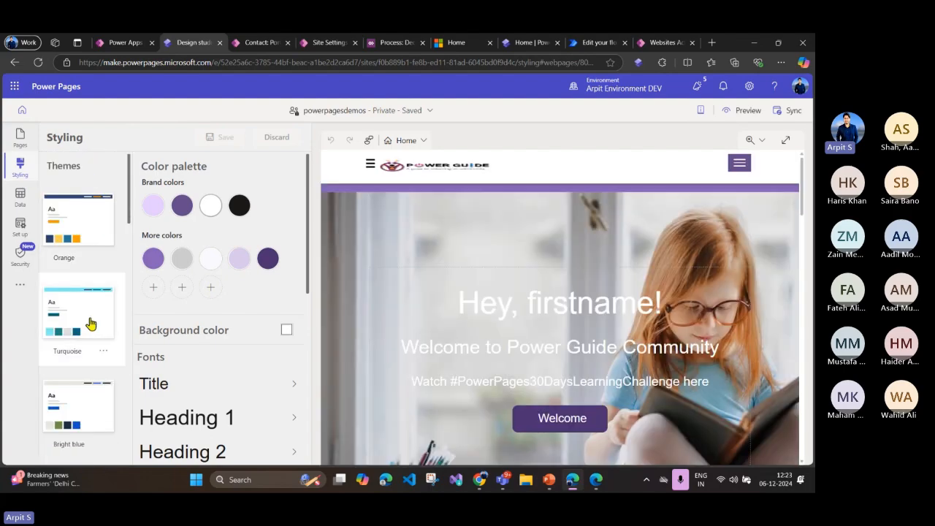
scroll(70, 219, "down", 6)
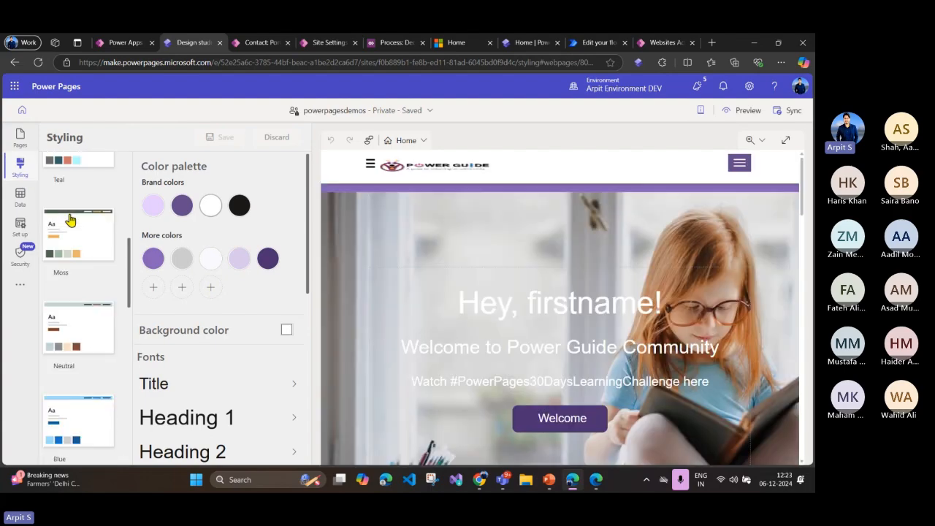
scroll(69, 219, "down", 3)
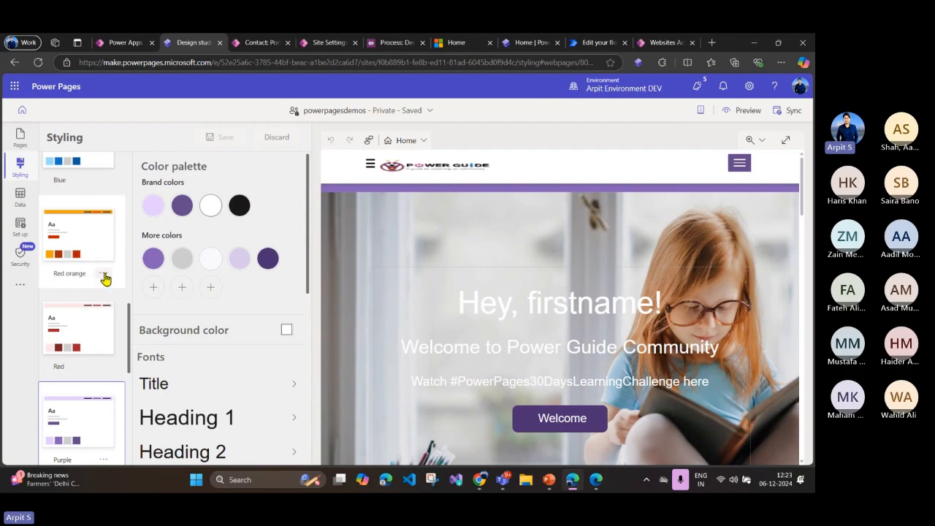
left_click(103, 274)
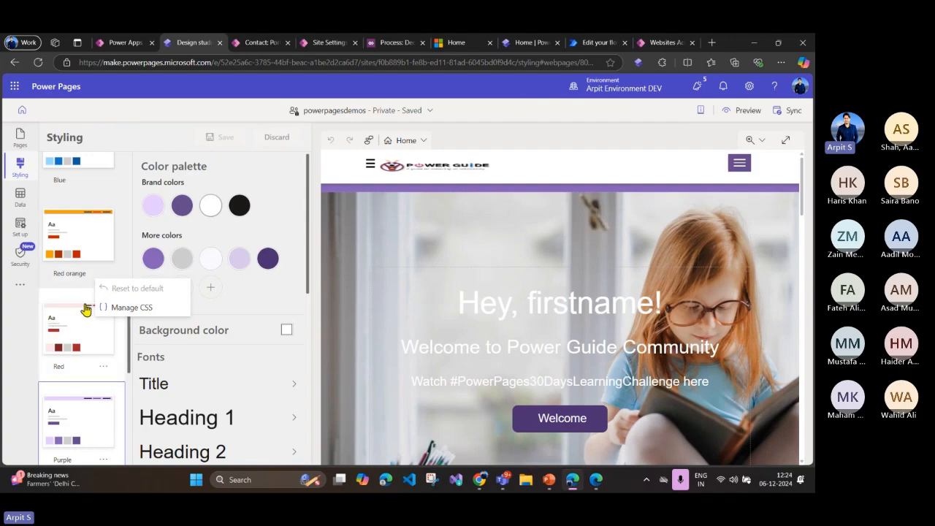
left_click(247, 116)
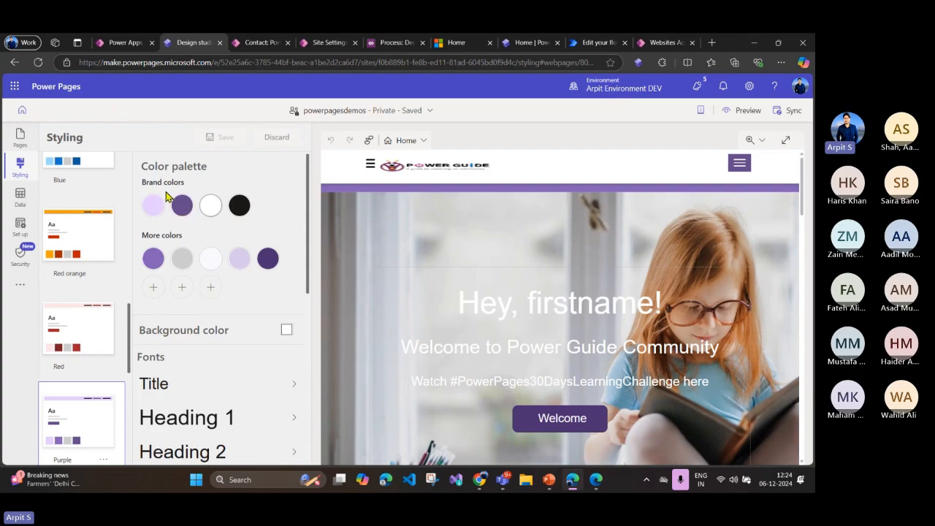
Step: Examine the site's color palette, background color, font, button, link and section styling options
scroll(177, 271, "down", 2)
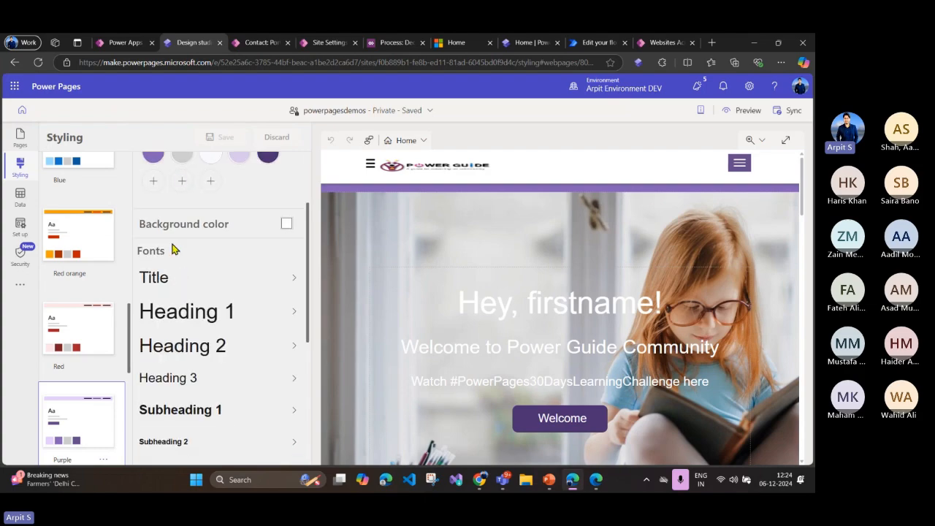
scroll(164, 273, "down", 2)
scroll(186, 307, "down", 2)
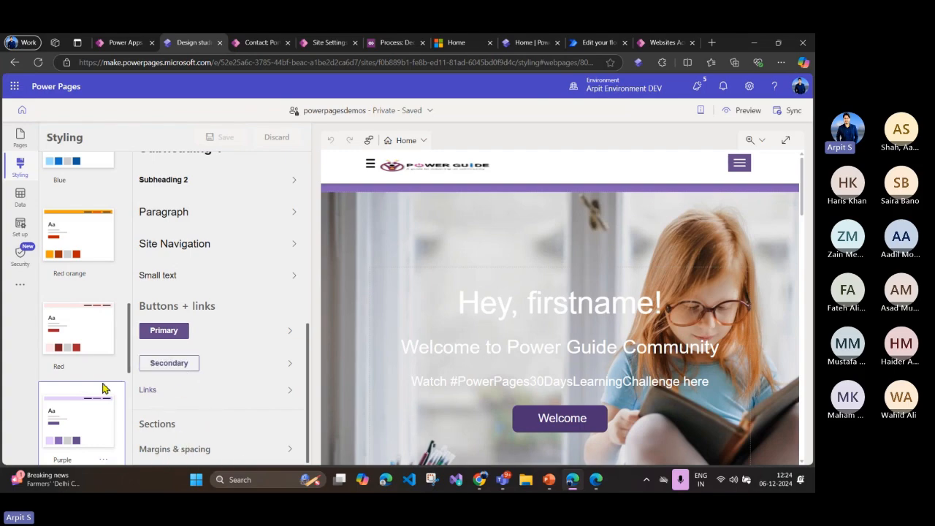
scroll(202, 300, "up", 5)
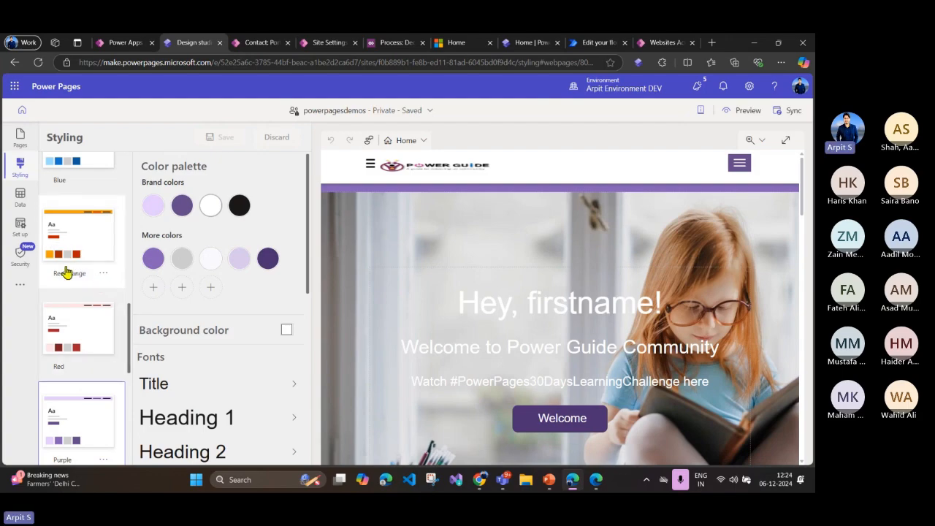
Step: Open CSS management from the Red orange theme and examine the built-in CSS files, from bootstrap.min.css to portalbasictheme.css
left_click(103, 272)
left_click(132, 310)
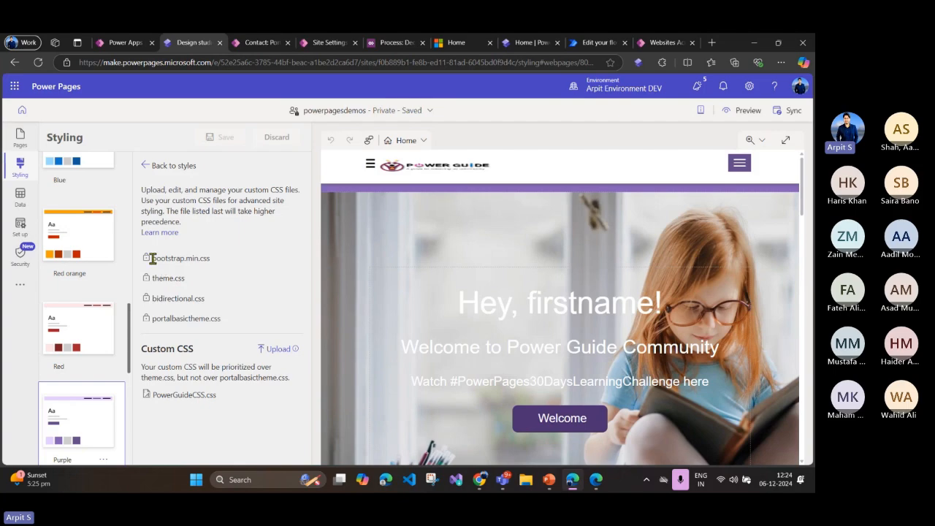
left_click_drag(150, 258, 221, 314)
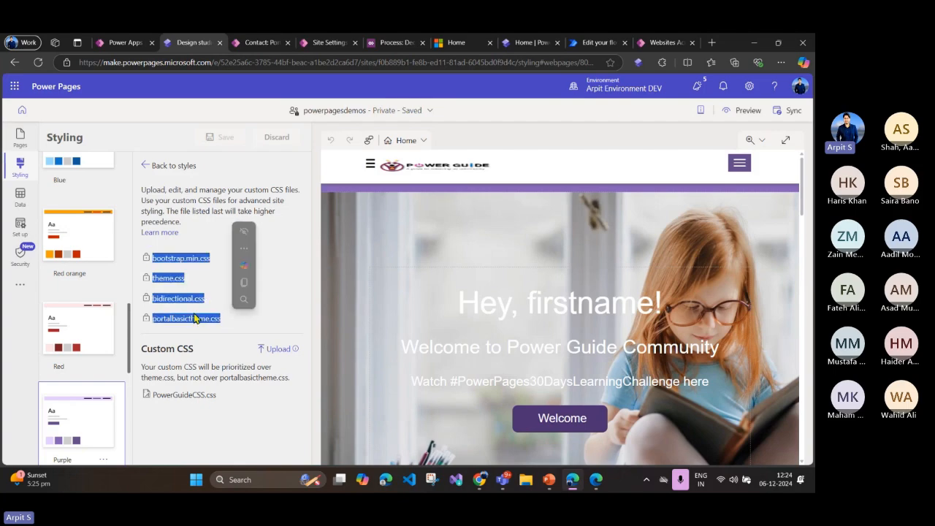
left_click_drag(196, 237, 194, 240)
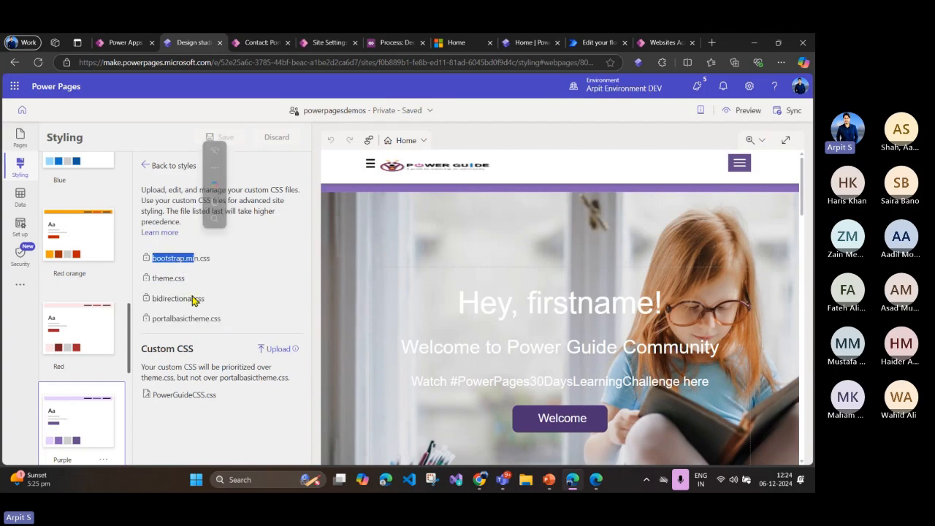
left_click_drag(150, 321, 230, 330)
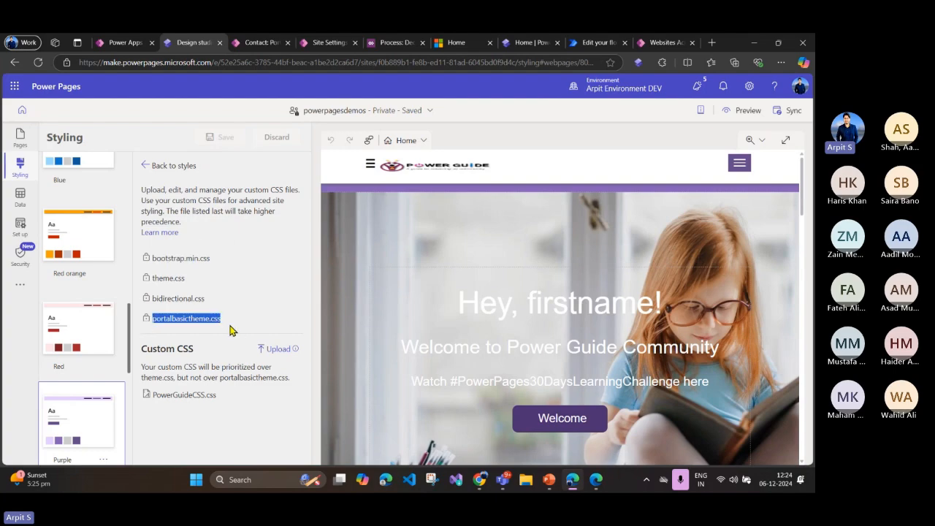
left_click(225, 357)
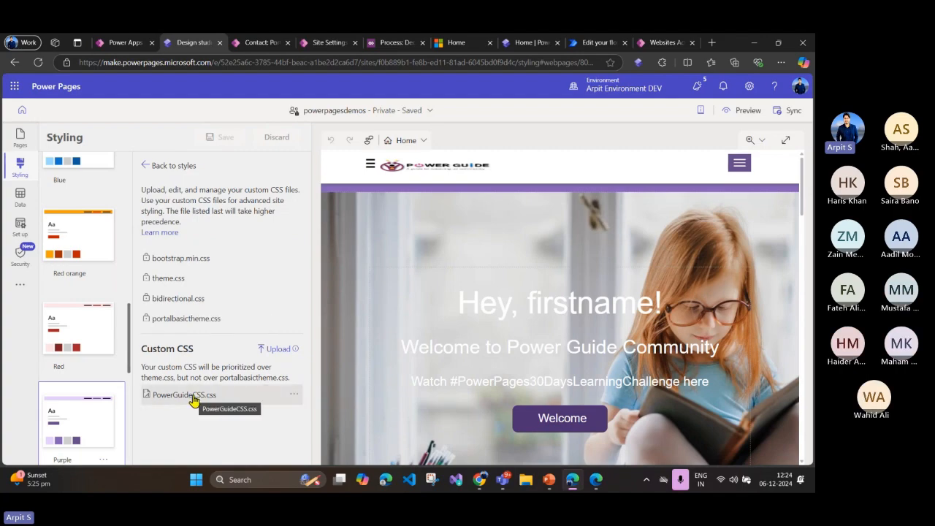
Step: Check the options available for the custom file PowerGuideCSS.css and return to the styles
left_click(292, 396)
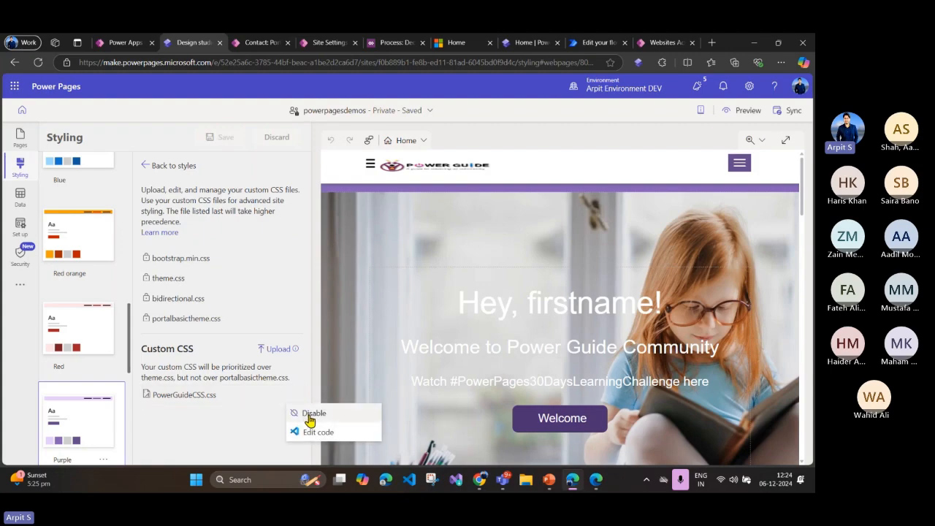
left_click(211, 423)
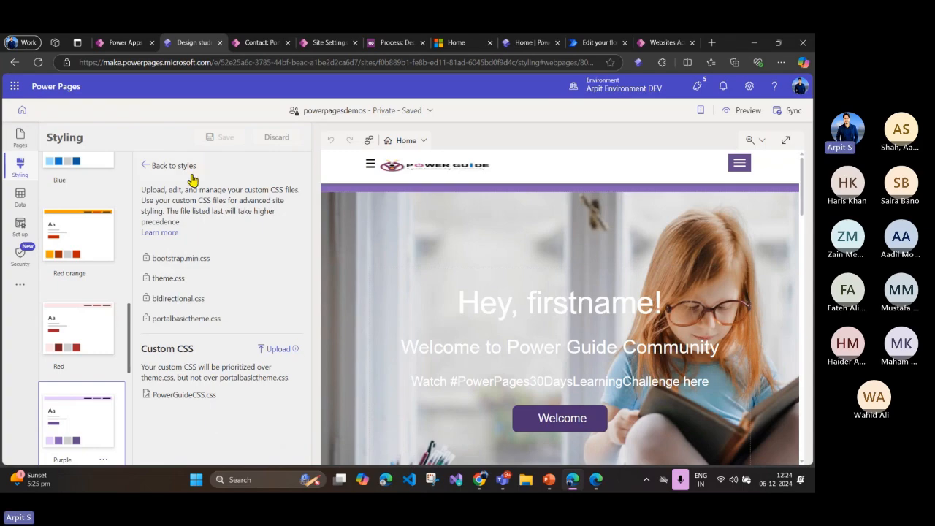
left_click(146, 174)
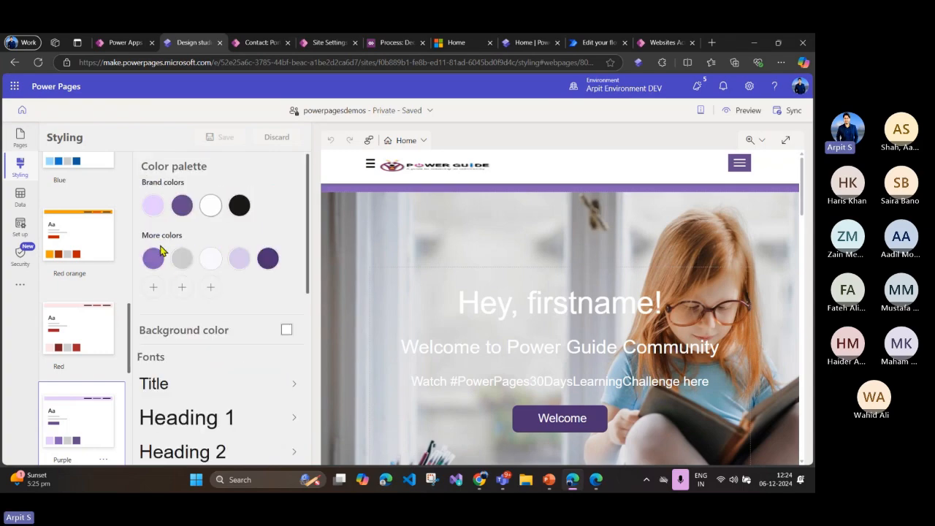
Step: Switch to PowerPoint to view the "CSS for simple adjustments" slide, and return to the Power Pages design studio in Edge
left_click(551, 482)
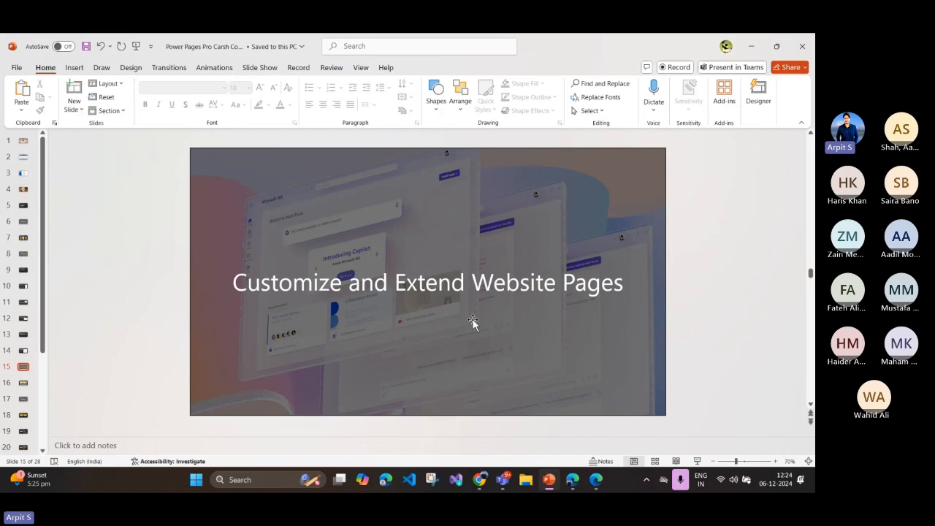
scroll(475, 320, "up", 1)
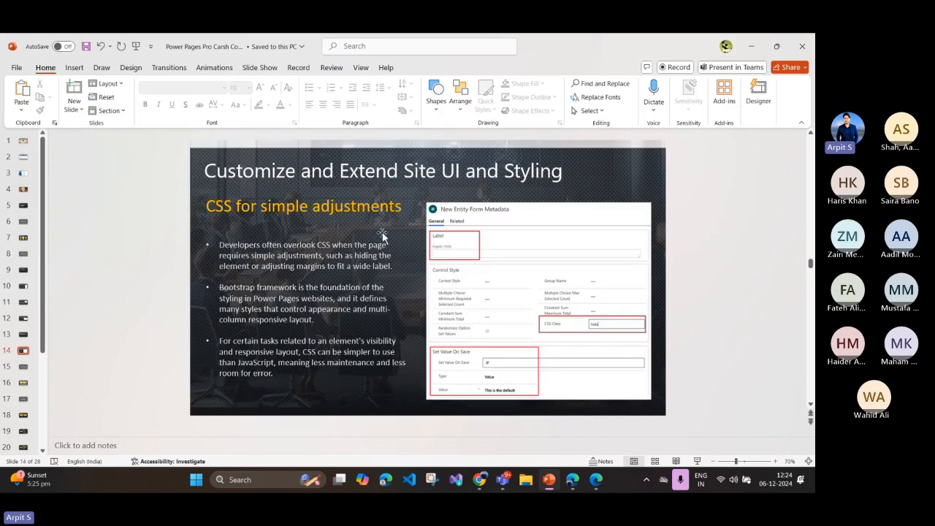
left_click(553, 491)
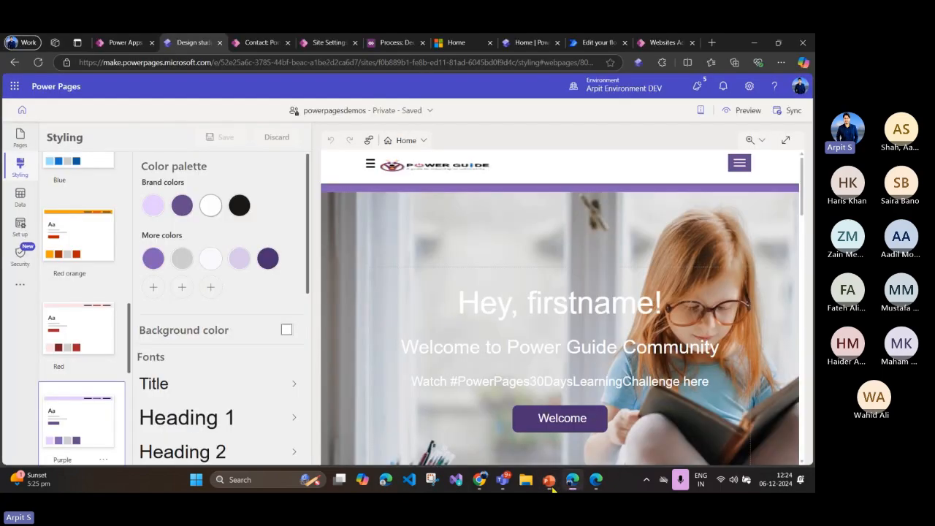
Step: Open Create Case Form from the Portal Management basic forms and start a new basic form metadata record for it
left_click(256, 43)
scroll(93, 346, "down", 4)
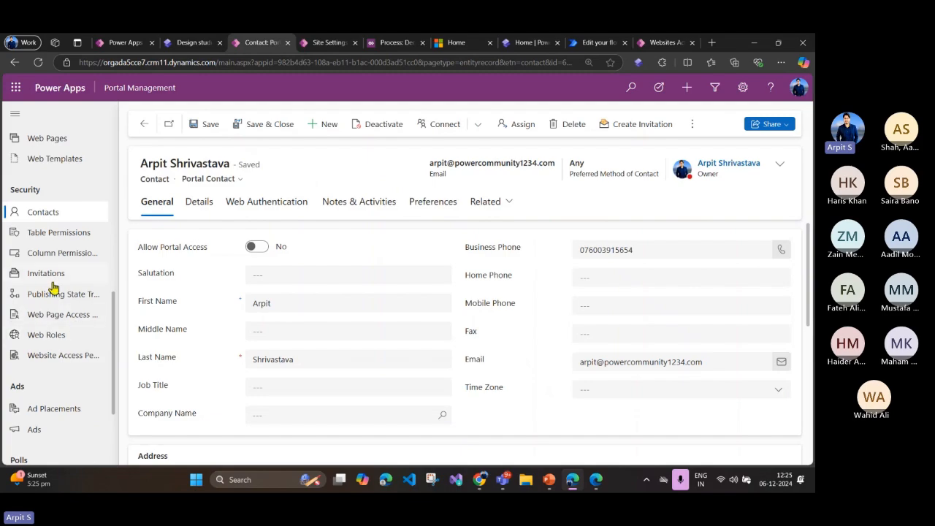
scroll(60, 292, "up", 3)
left_click(52, 154)
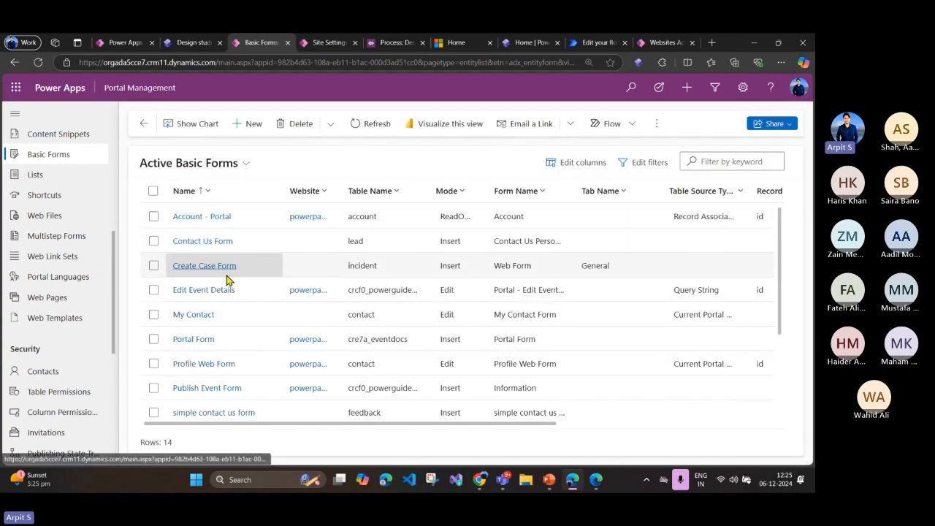
left_click(207, 269)
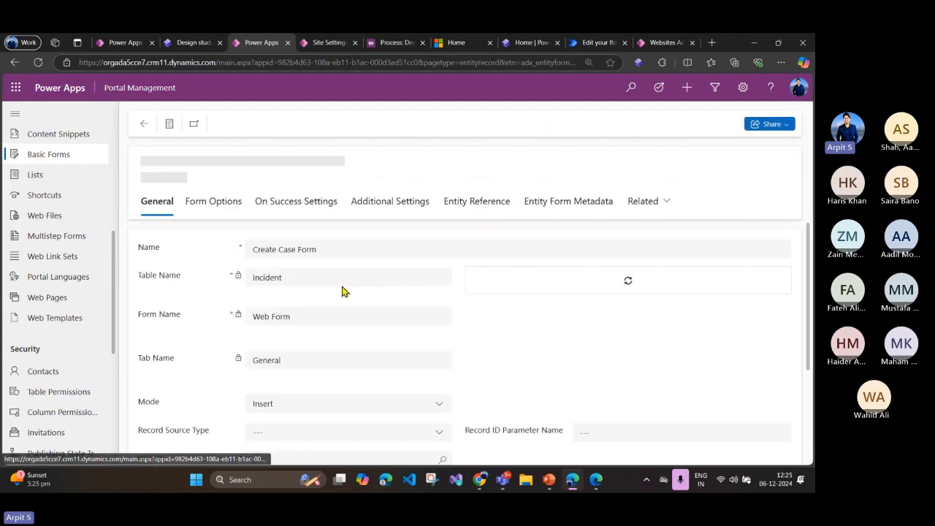
left_click(596, 204)
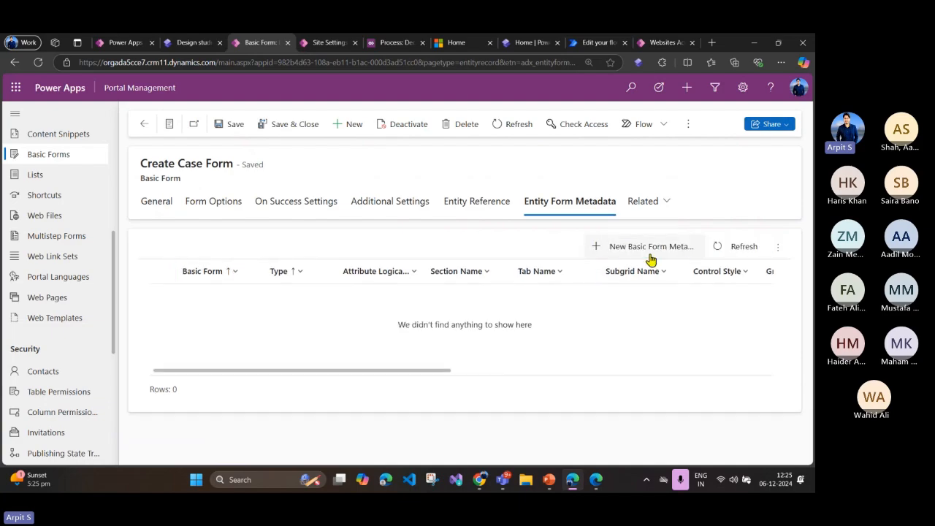
left_click(650, 248)
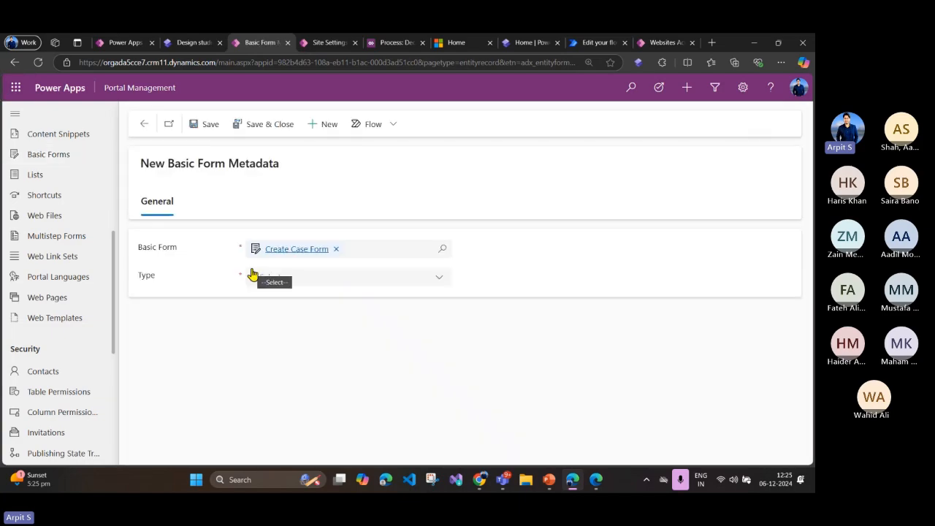
Step: Set the metadata type to Section and examine its section name and English label fields
left_click(305, 284)
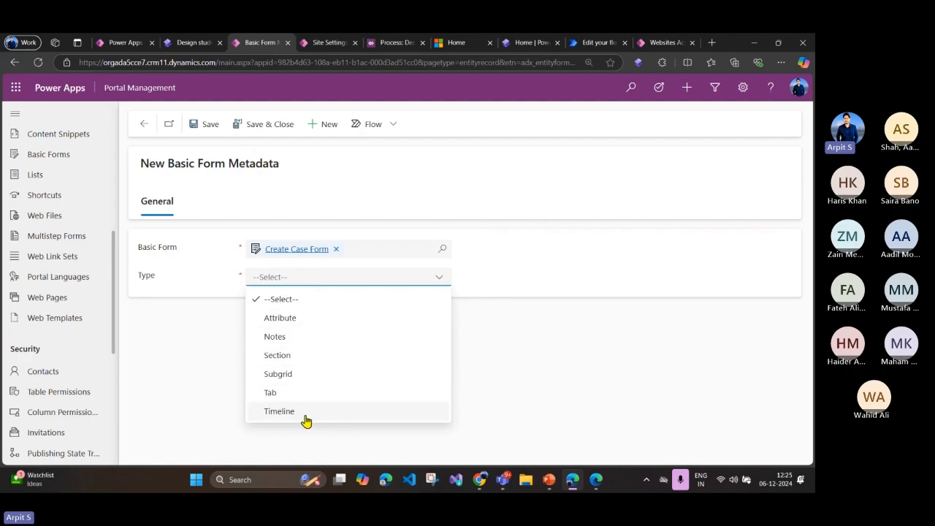
left_click(279, 357)
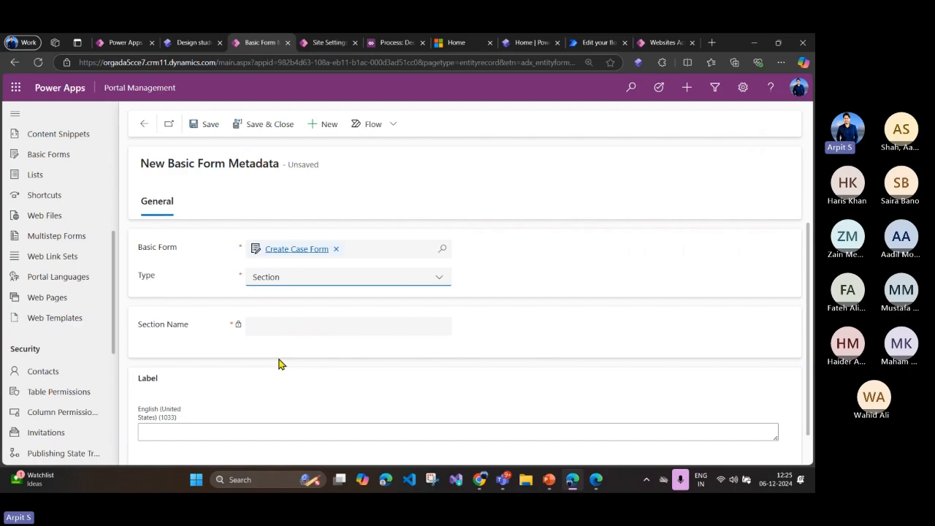
scroll(272, 363, "down", 1)
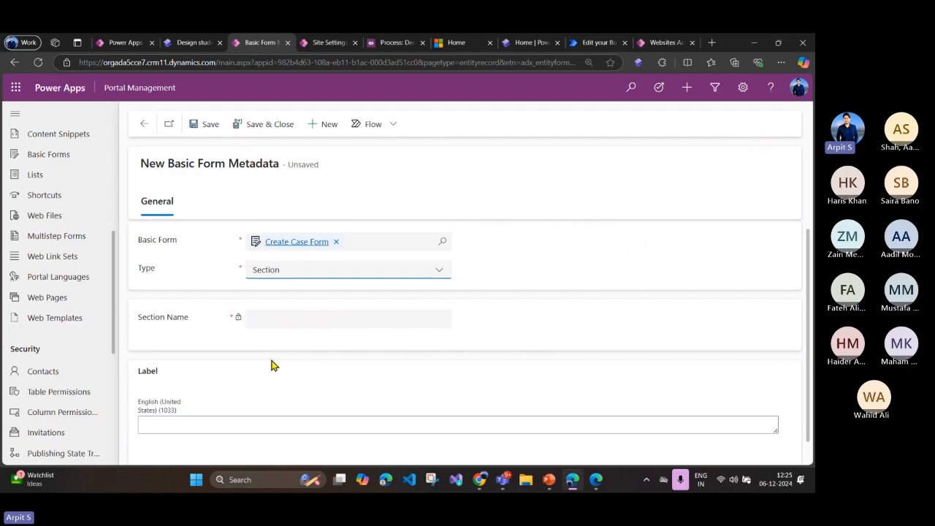
left_click(231, 401)
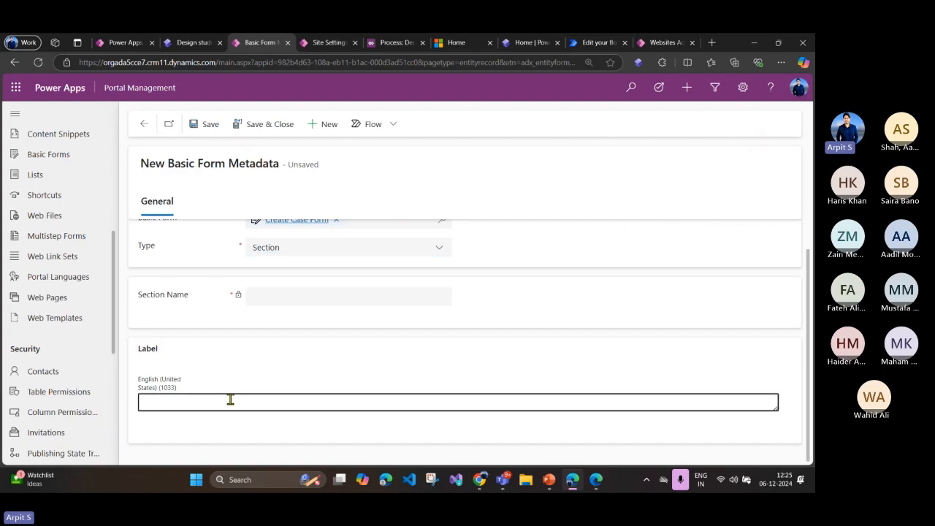
double_click(148, 347)
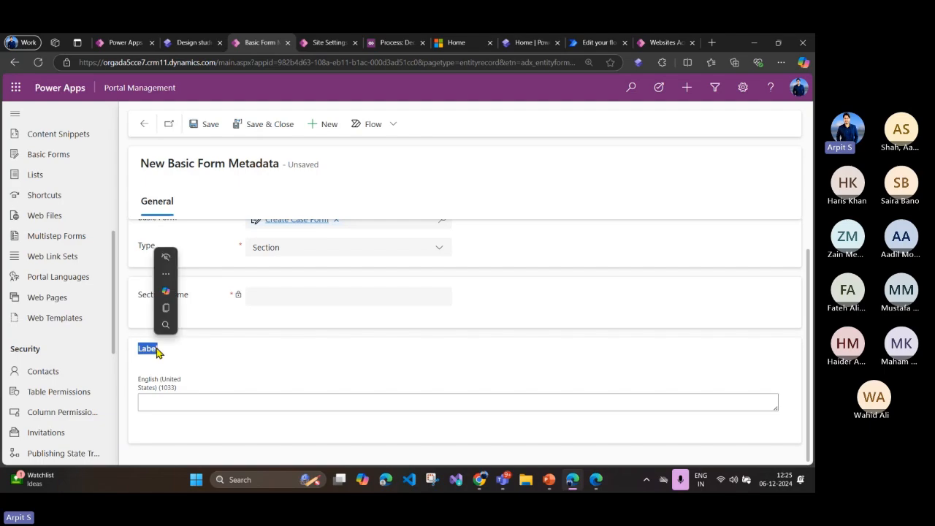
left_click(175, 401)
left_click(198, 374)
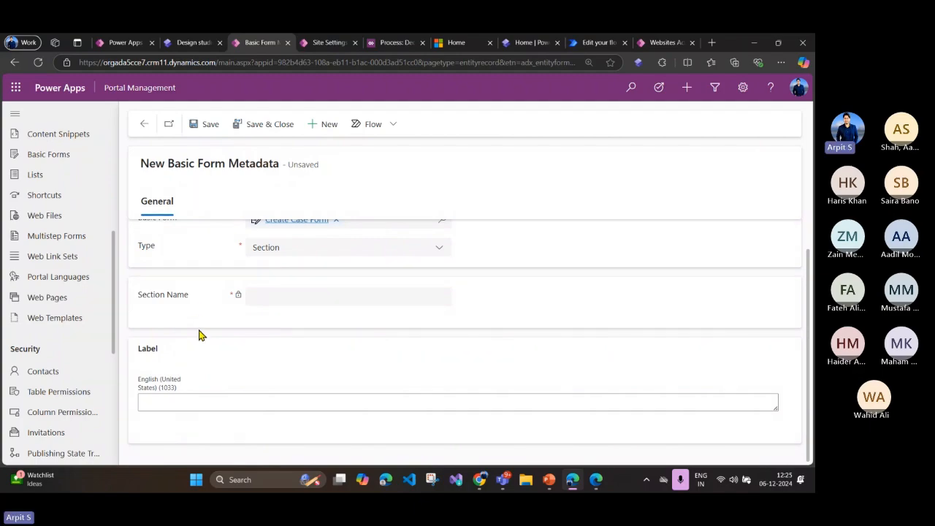
left_click(157, 399)
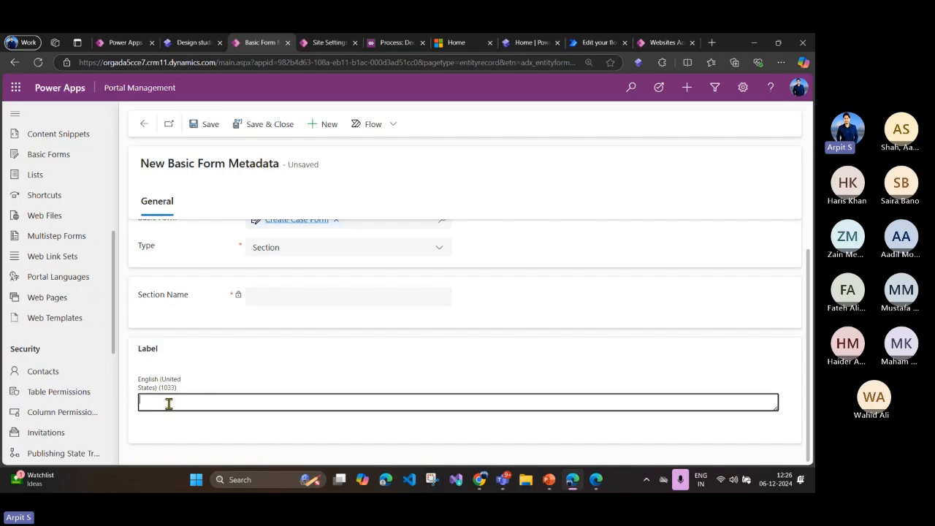
Step: Set the metadata type to Attribute and examine the Control Style settings, including the CSS Class field
left_click(274, 247)
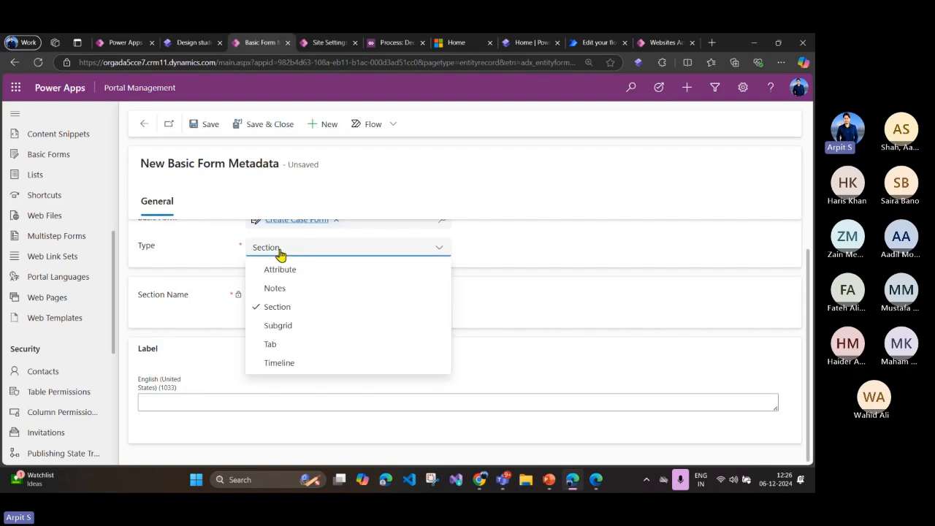
left_click(284, 268)
scroll(326, 341, "down", 3)
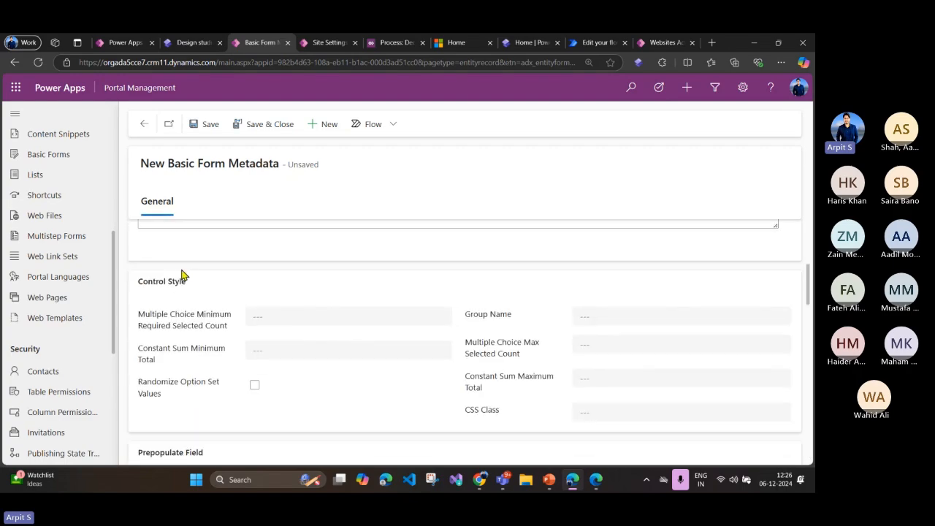
scroll(183, 273, "up", 1)
scroll(225, 313, "down", 2)
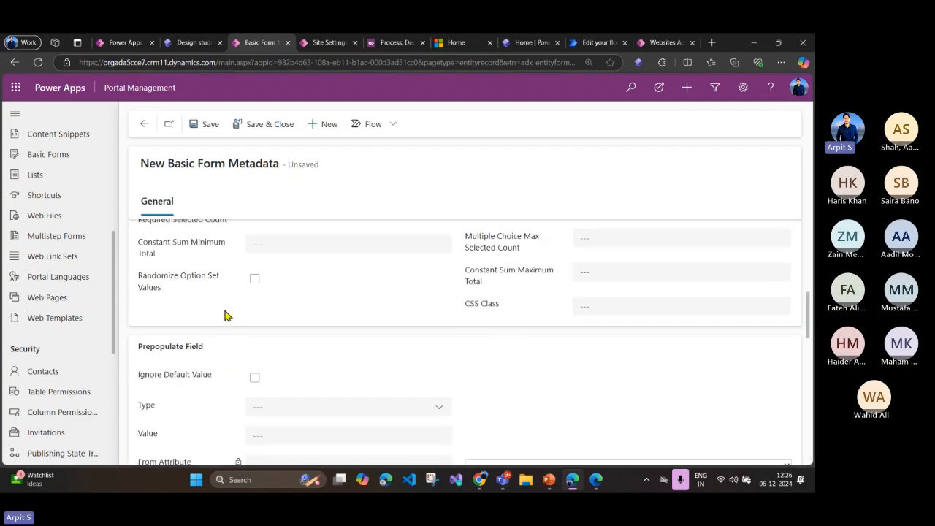
Step: Examine the attribute metadata's CSS Class field and its Prepopulate Field and Set Value On Save settings
left_click(584, 304)
left_click_drag(501, 303, 461, 308)
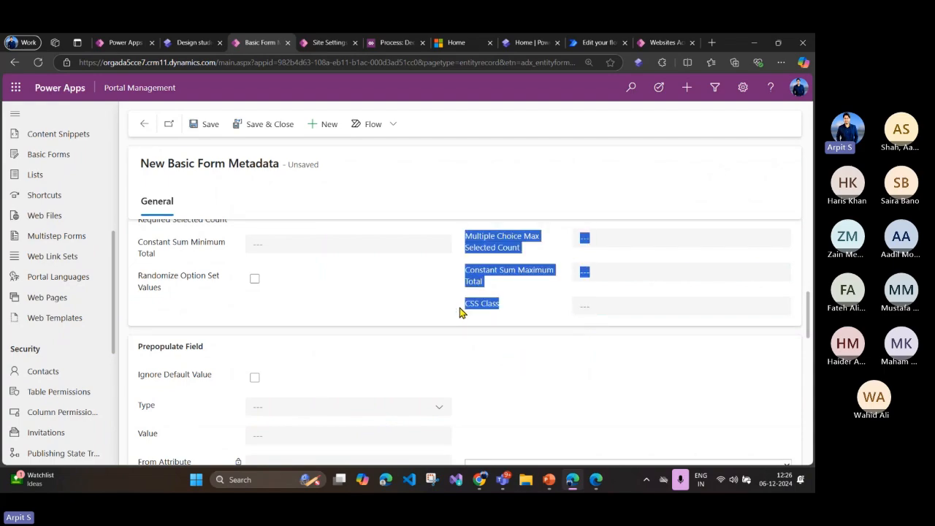
scroll(288, 355, "down", 2)
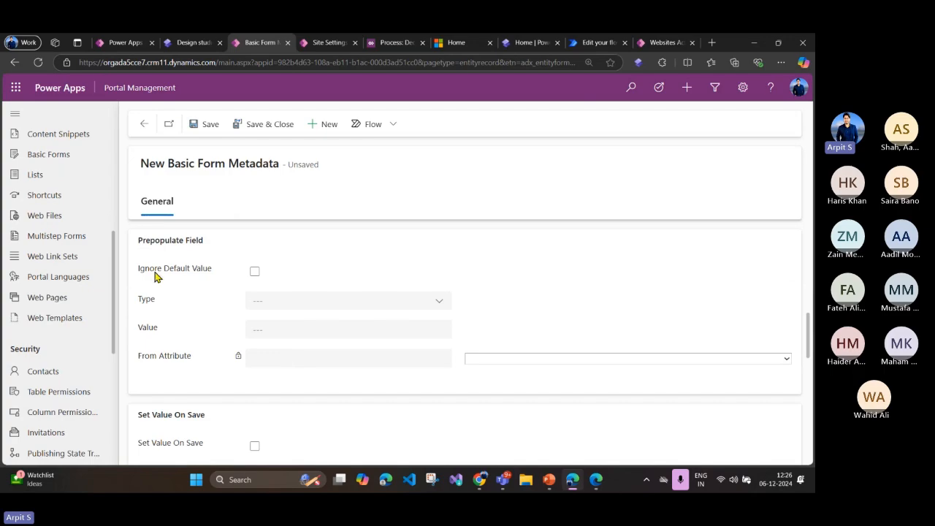
scroll(231, 403, "down", 4)
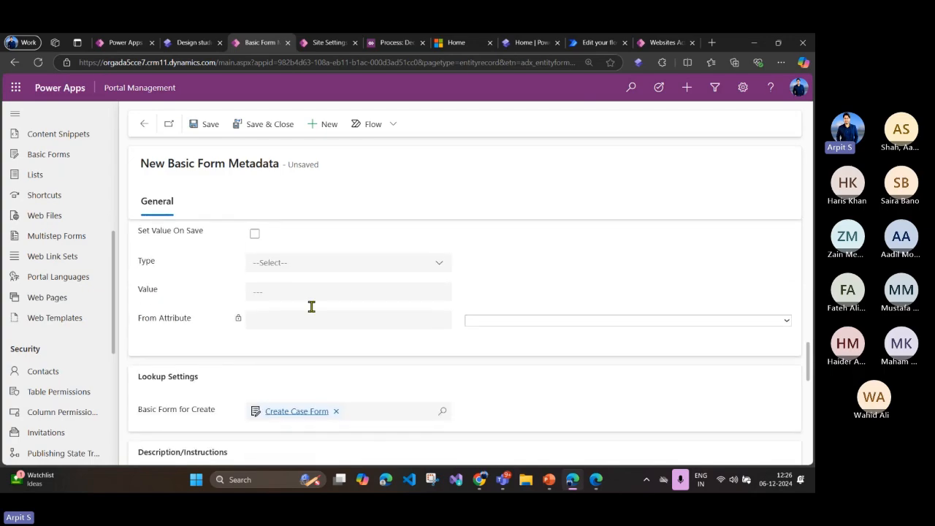
scroll(266, 321, "up", 2)
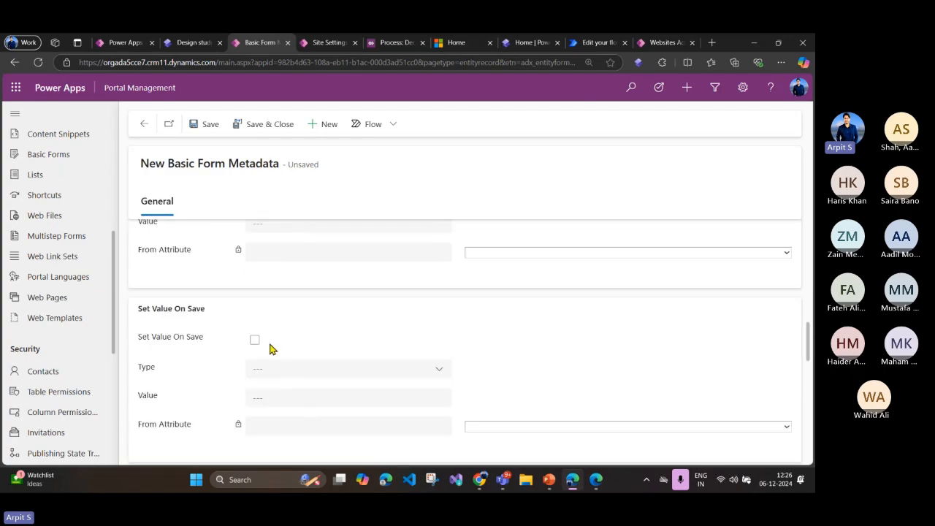
scroll(269, 350, "up", 2)
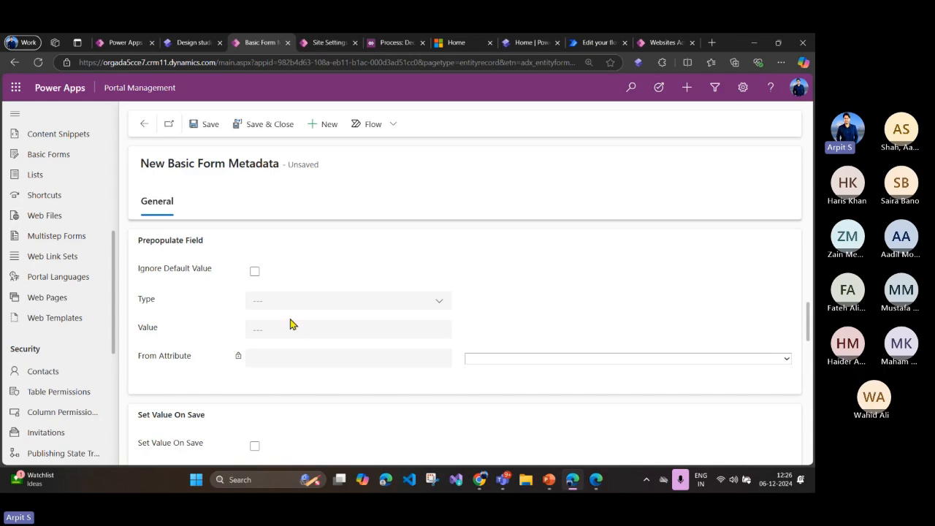
scroll(292, 323, "down", 2)
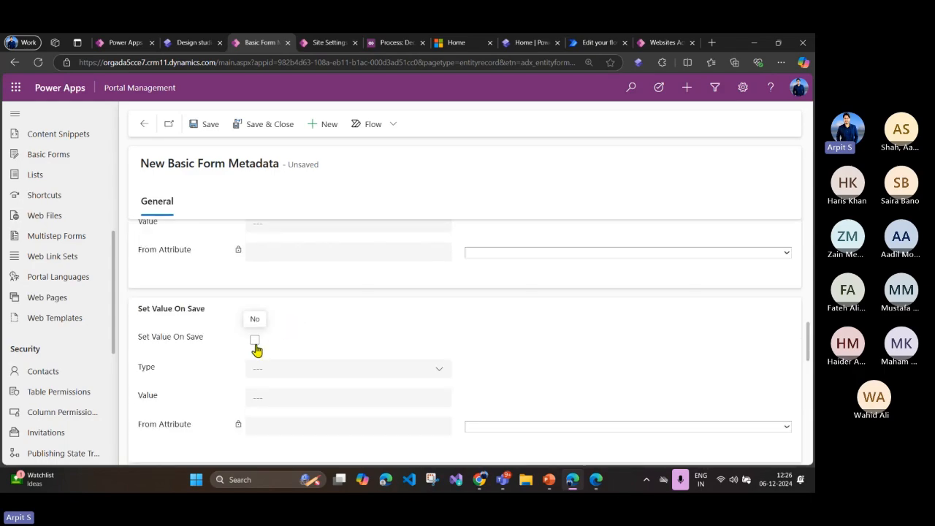
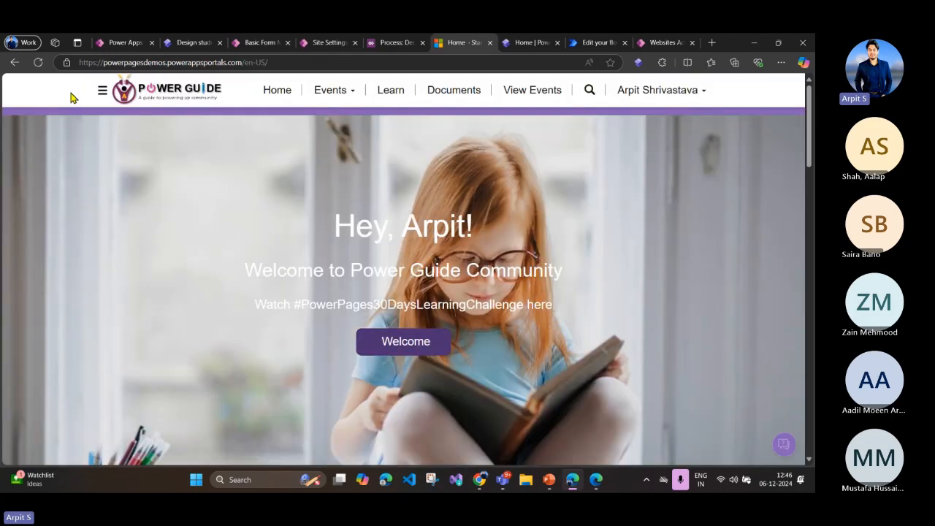
Step: Examine the personalized greeting and welcome text in the banner of the live site's home page
left_click(780, 66)
left_click(557, 164)
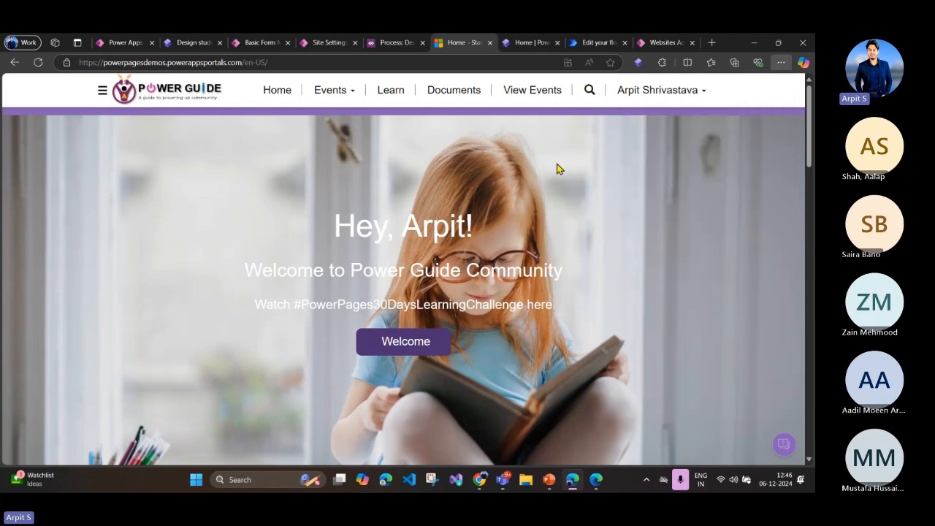
left_click_drag(315, 225, 553, 307)
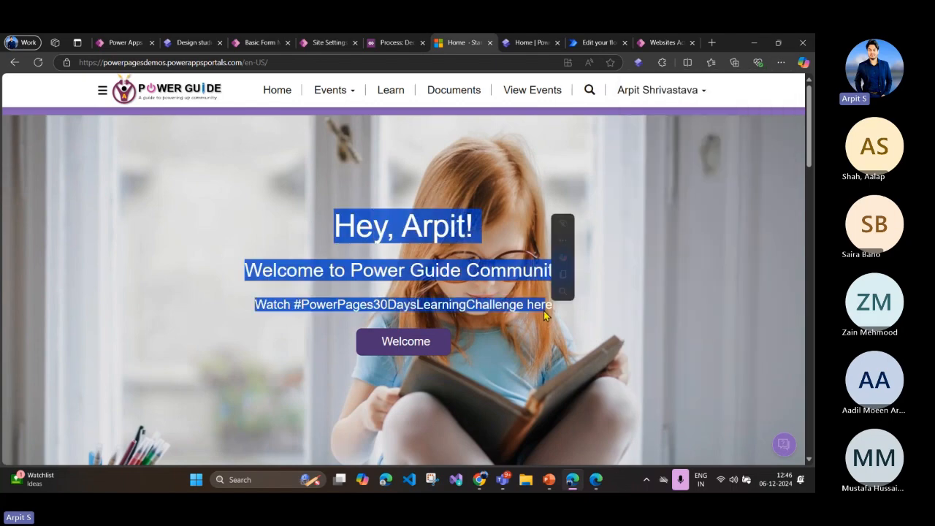
left_click(464, 231)
left_click_drag(339, 225, 557, 289)
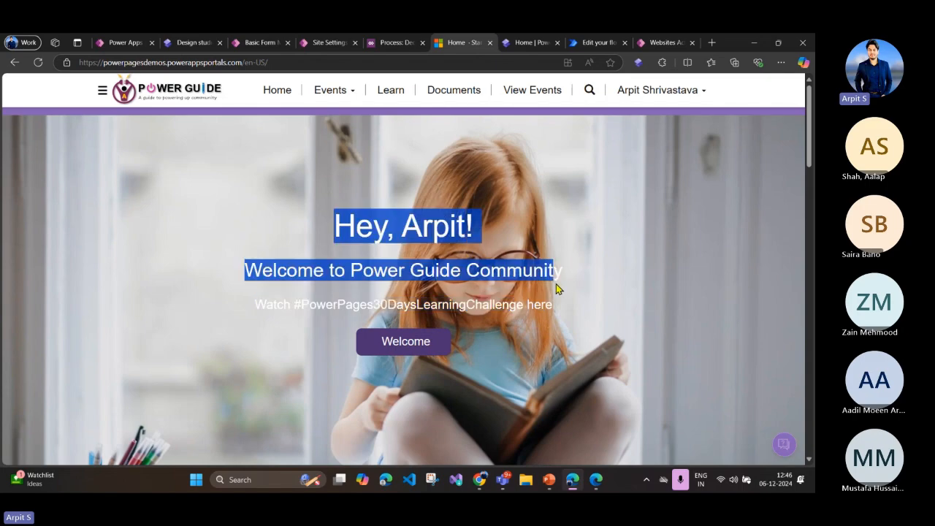
left_click(431, 226)
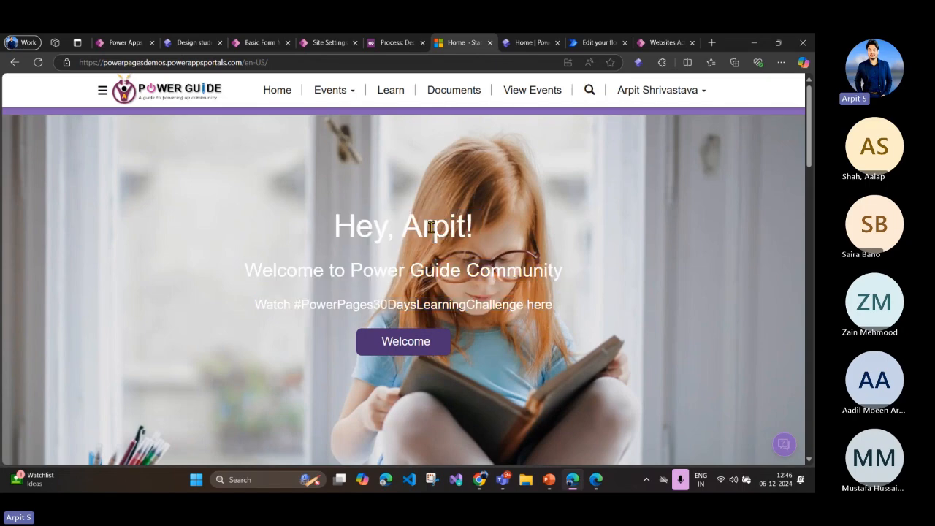
double_click(431, 227)
left_click(479, 249)
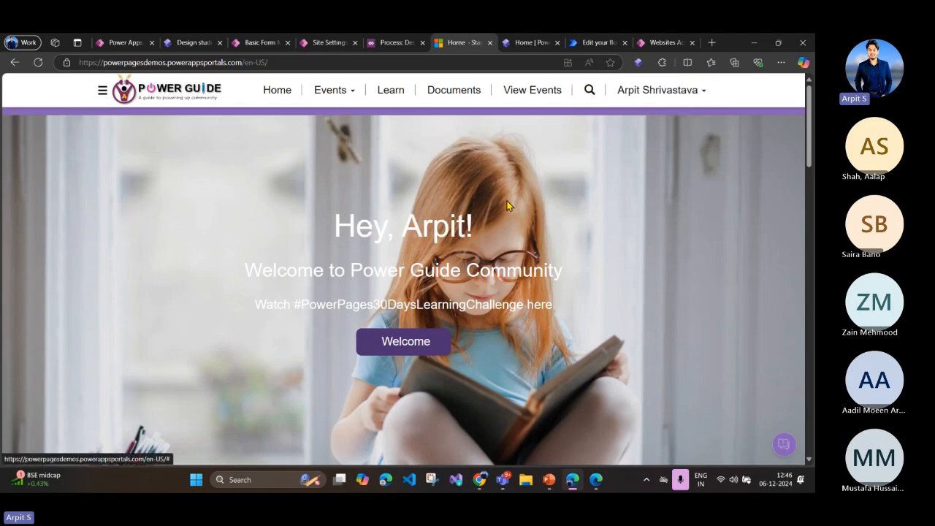
left_click_drag(338, 229, 464, 232)
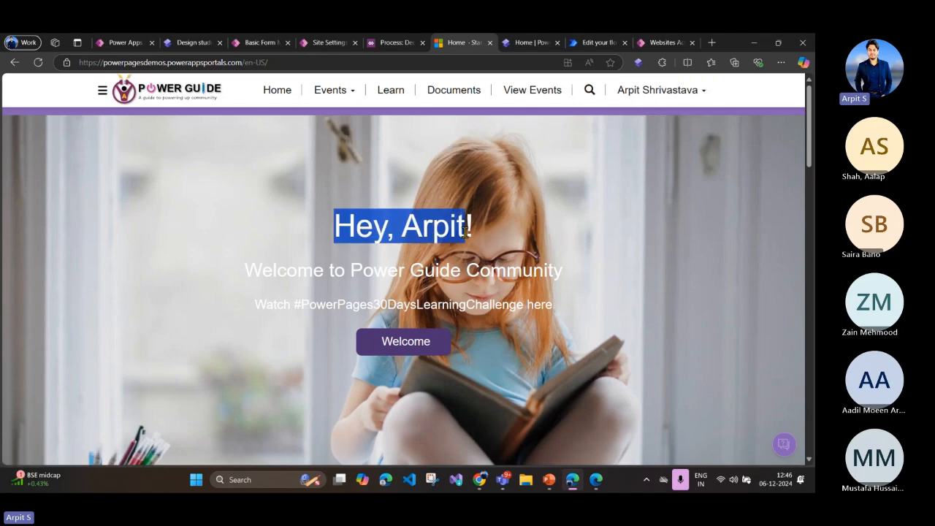
left_click(303, 245)
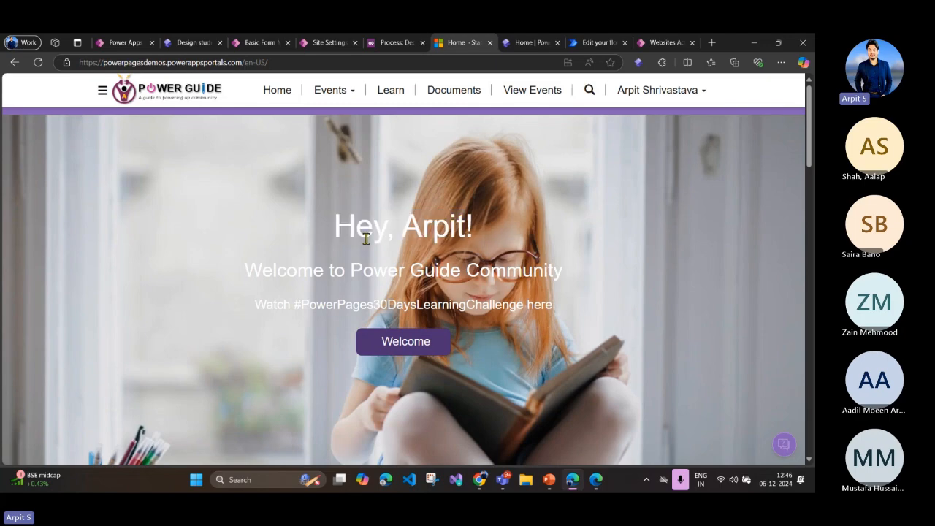
left_click_drag(338, 226, 465, 228)
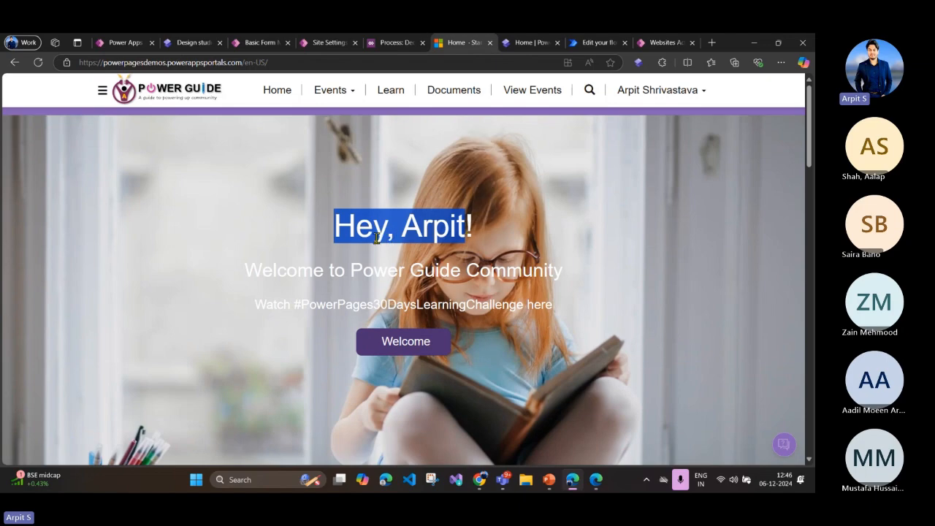
Step: Examine the event count in the Upcoming Events heading below the home page banner
scroll(376, 237, "down", 5)
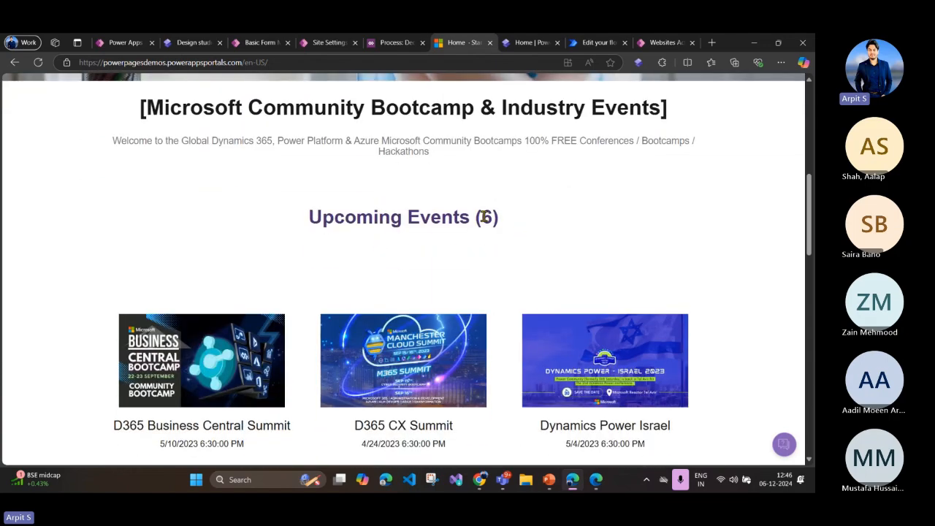
double_click(488, 216)
left_click(476, 232)
scroll(404, 242, "up", 5)
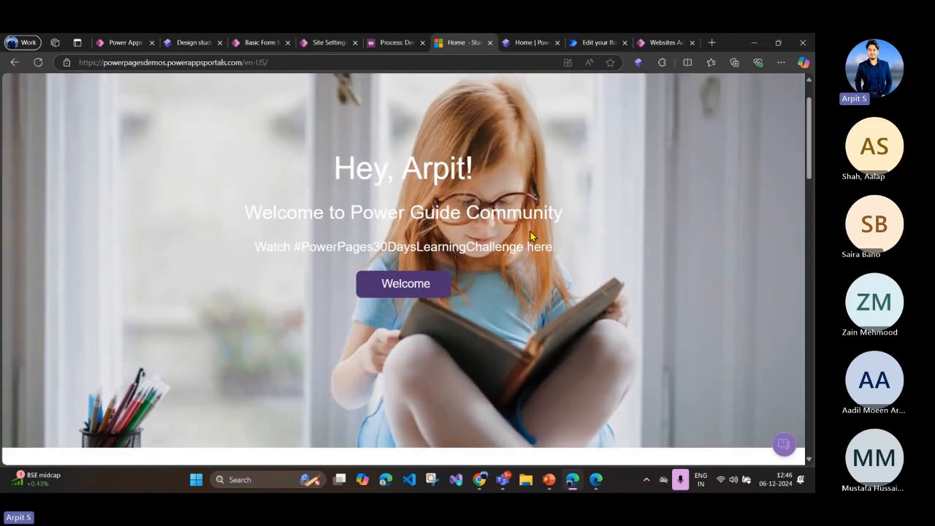
scroll(309, 336, "down", 5)
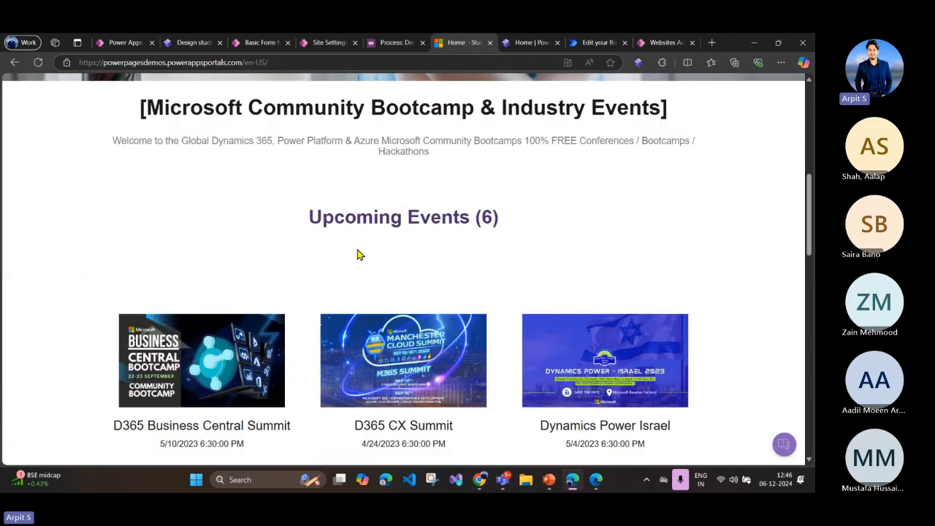
scroll(207, 169, "up", 2)
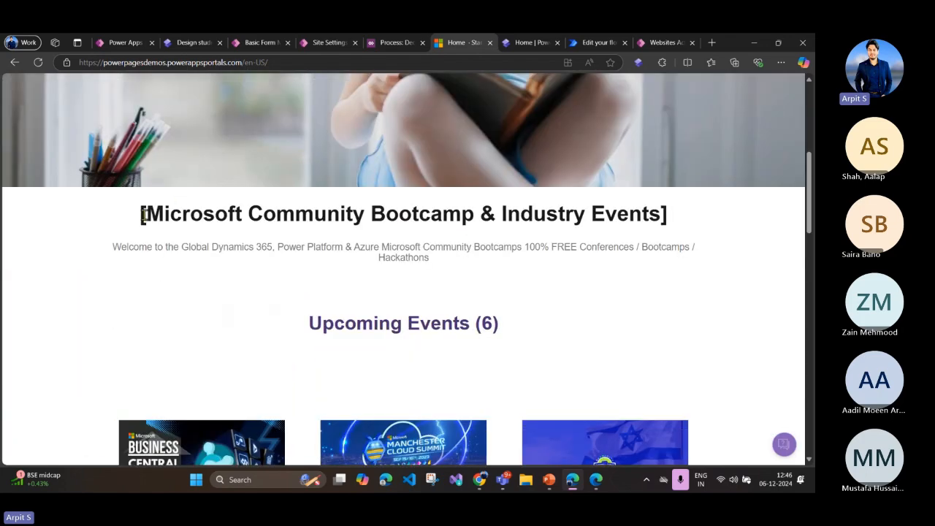
Step: Examine the Microsoft Community Bootcamp & Industry Events heading and the description text beneath it
left_click_drag(145, 213, 665, 217)
left_click(260, 243)
left_click_drag(142, 218, 682, 221)
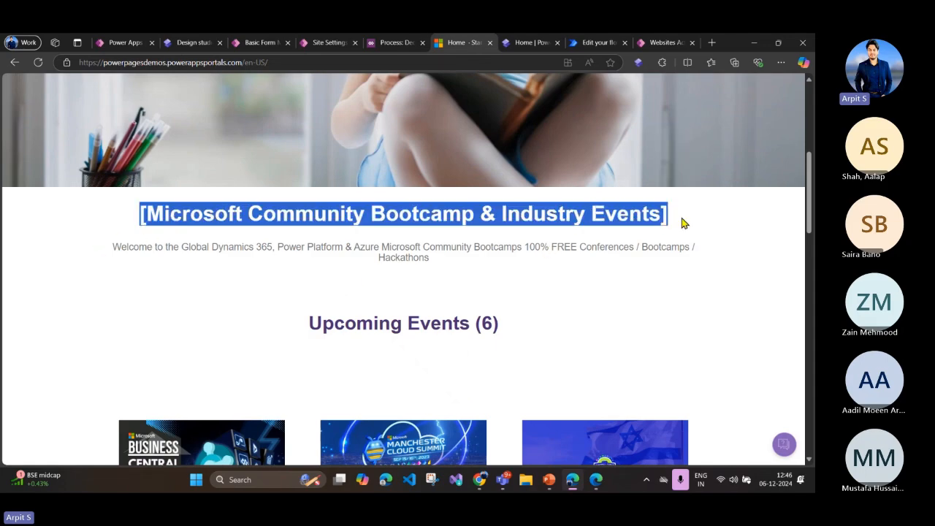
left_click(472, 275)
left_click_drag(434, 263, 113, 247)
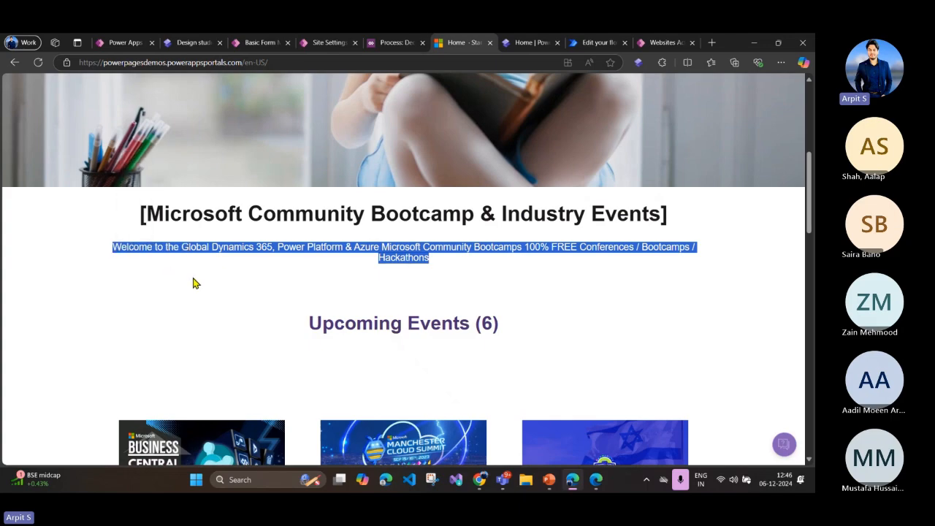
left_click(213, 276)
left_click_drag(114, 249, 449, 263)
left_click(435, 290)
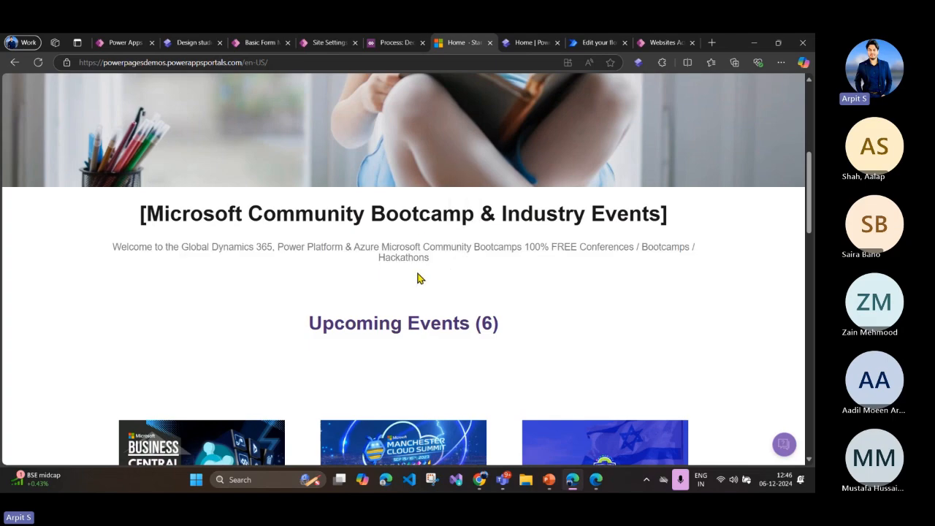
Step: Compare the count in the Upcoming Events heading with the event cards listed below it
scroll(355, 327, "down", 2)
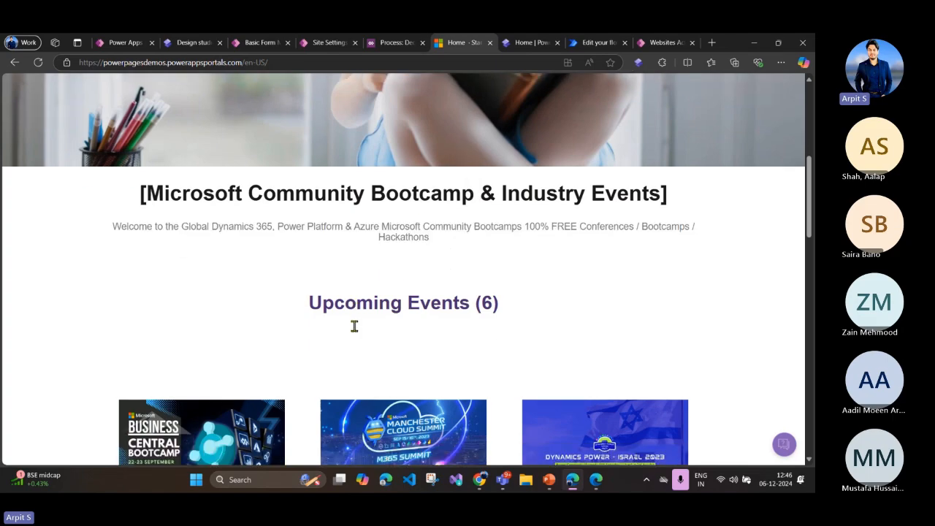
double_click(485, 219)
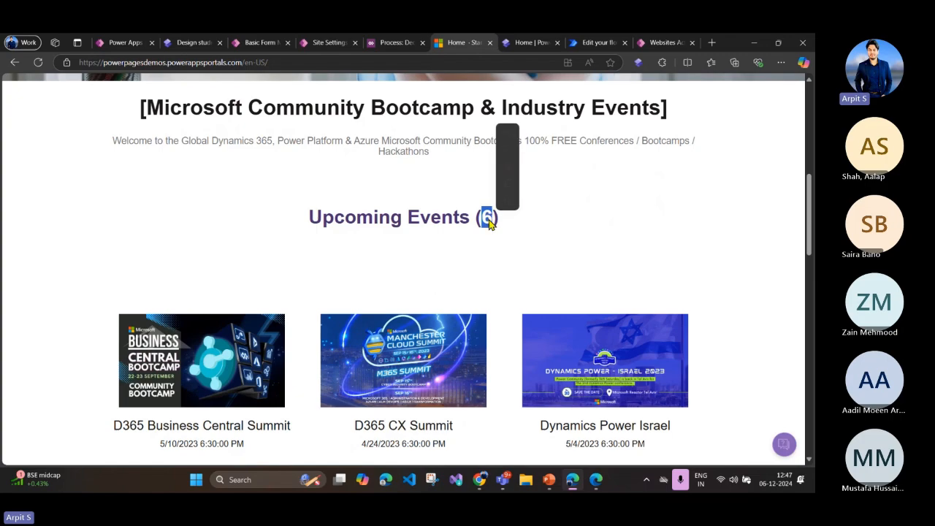
scroll(418, 305, "down", 1)
scroll(418, 306, "down", 5)
scroll(417, 307, "up", 4)
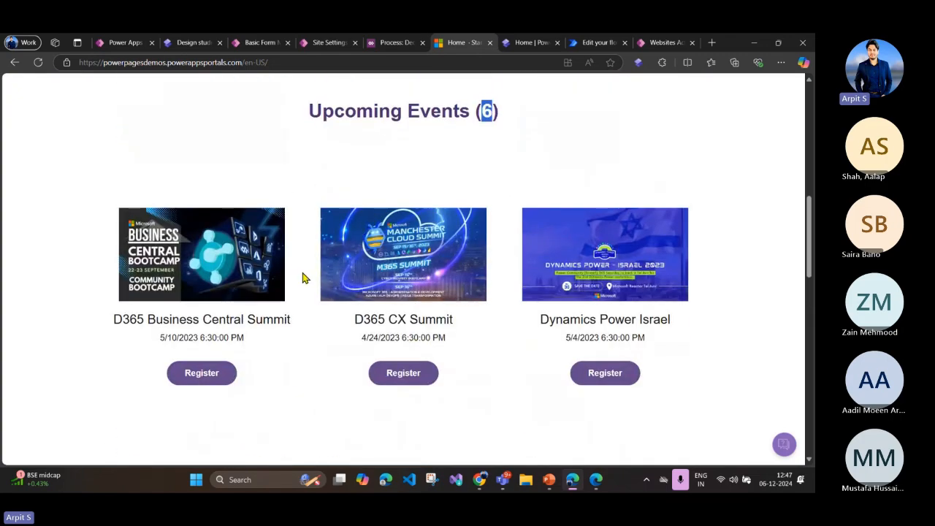
scroll(304, 277, "up", 2)
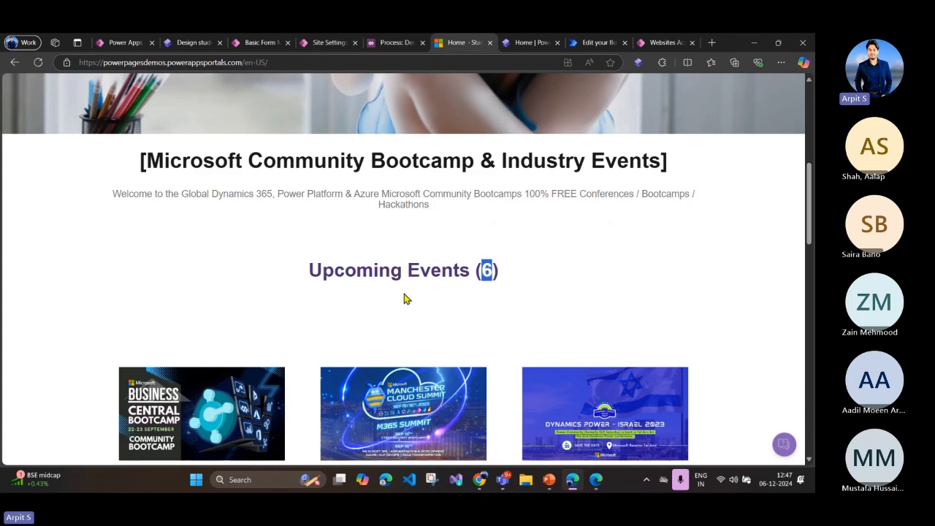
left_click(350, 288)
scroll(350, 278, "down", 3)
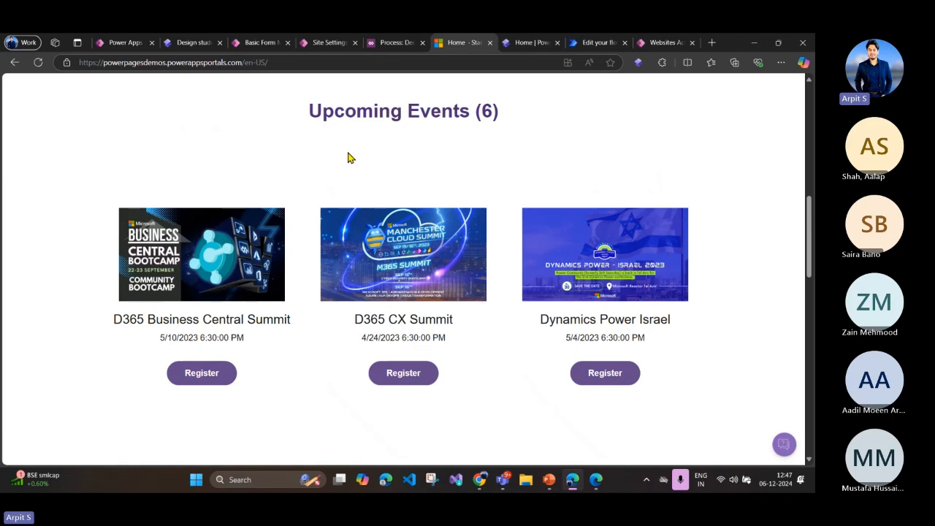
scroll(357, 192, "up", 4)
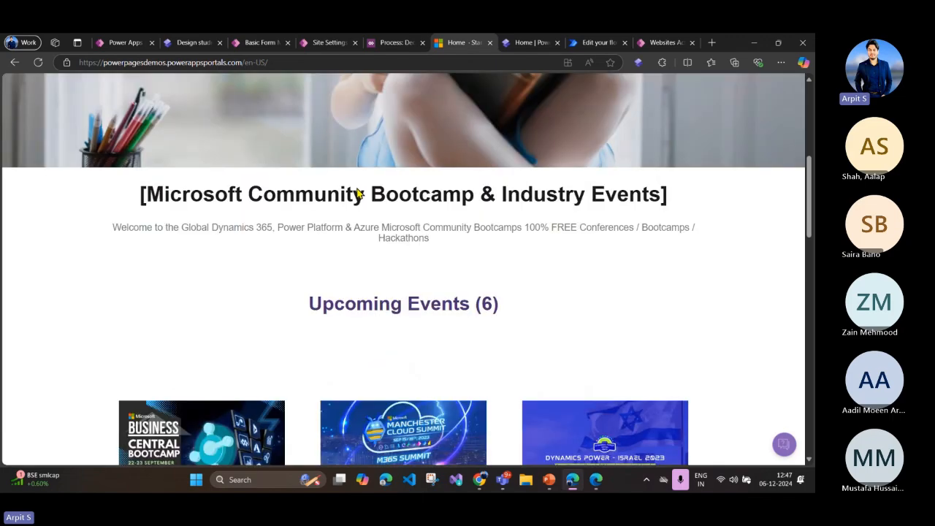
Step: Review the upcoming event cards with their images, titles, dates and Register buttons, down to the page footer
scroll(358, 193, "down", 4)
scroll(356, 194, "down", 2)
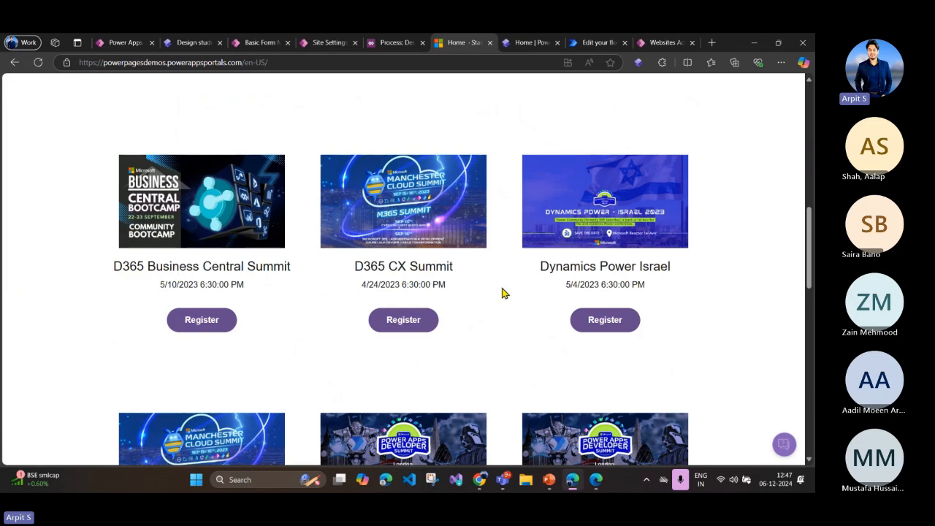
scroll(380, 285, "down", 3)
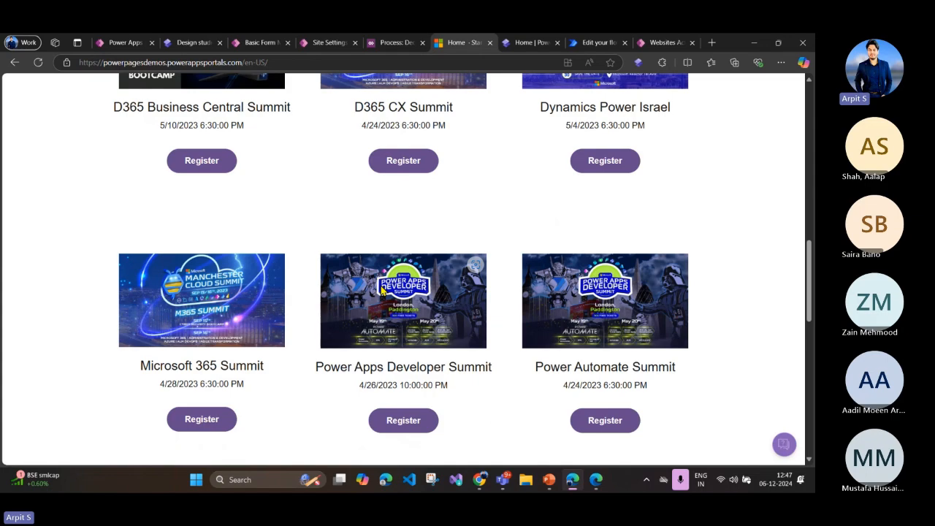
scroll(381, 290, "up", 4)
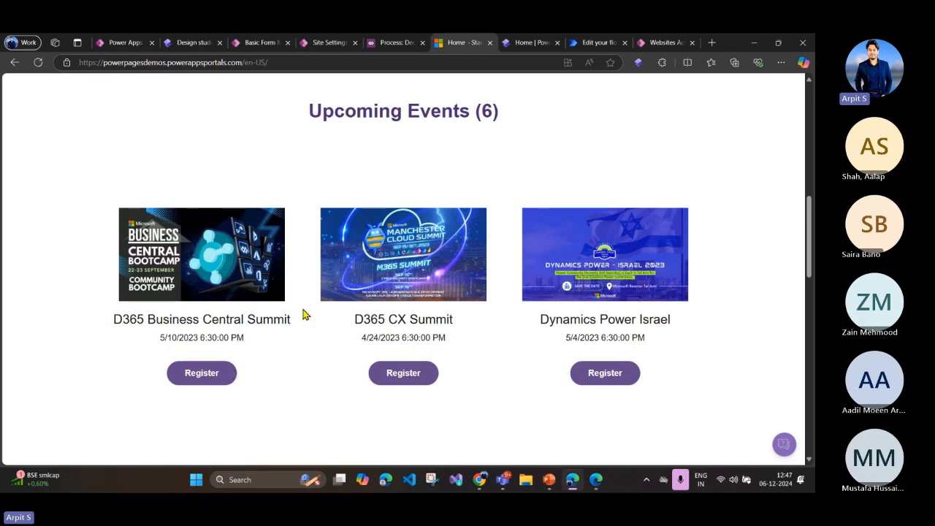
scroll(305, 314, "down", 5)
scroll(305, 314, "up", 5)
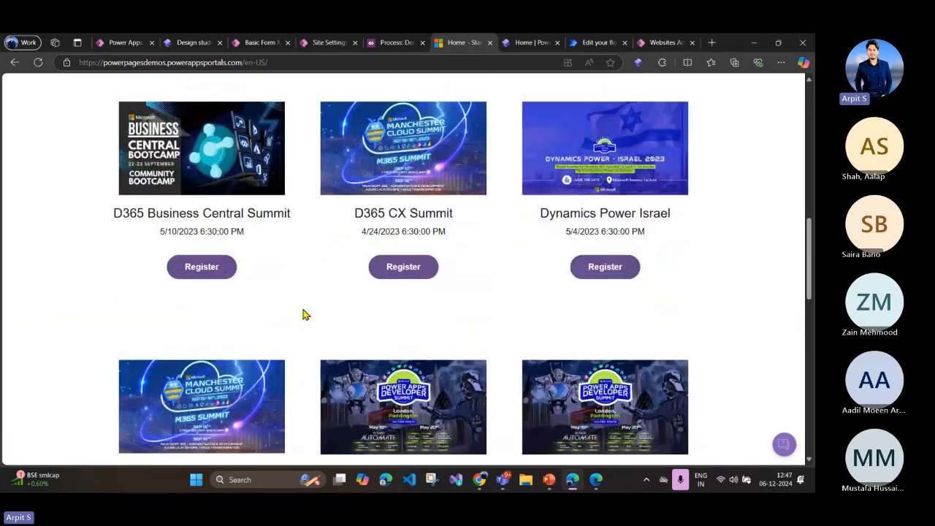
scroll(442, 274, "down", 3)
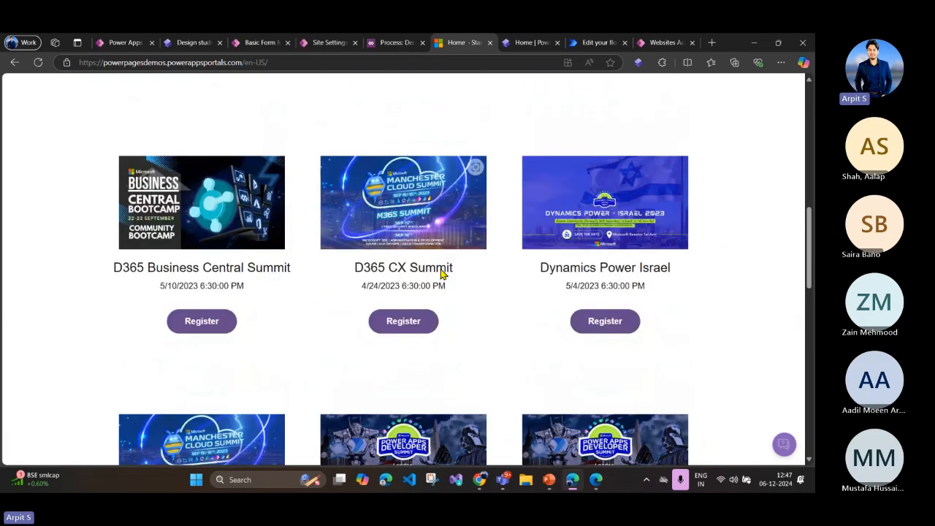
scroll(394, 230, "up", 2)
scroll(463, 291, "down", 5)
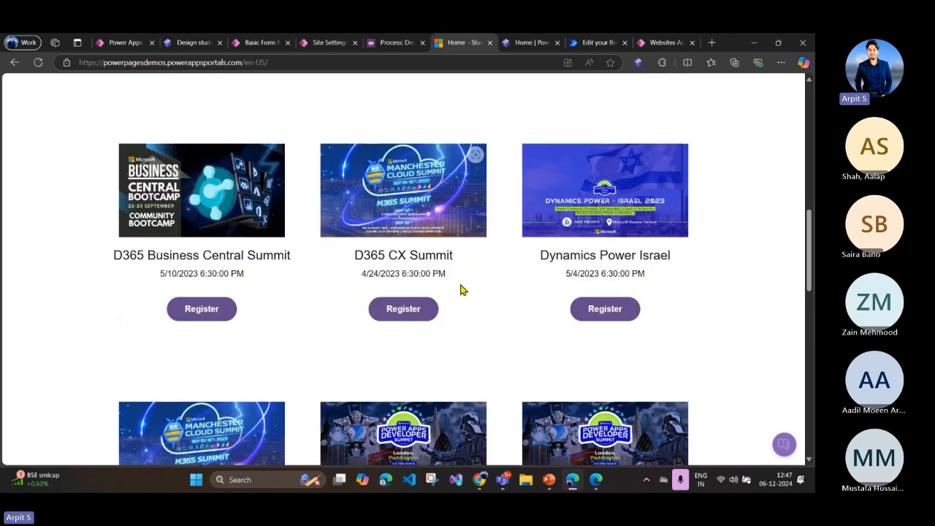
scroll(461, 284, "down", 2)
scroll(457, 278, "up", 3)
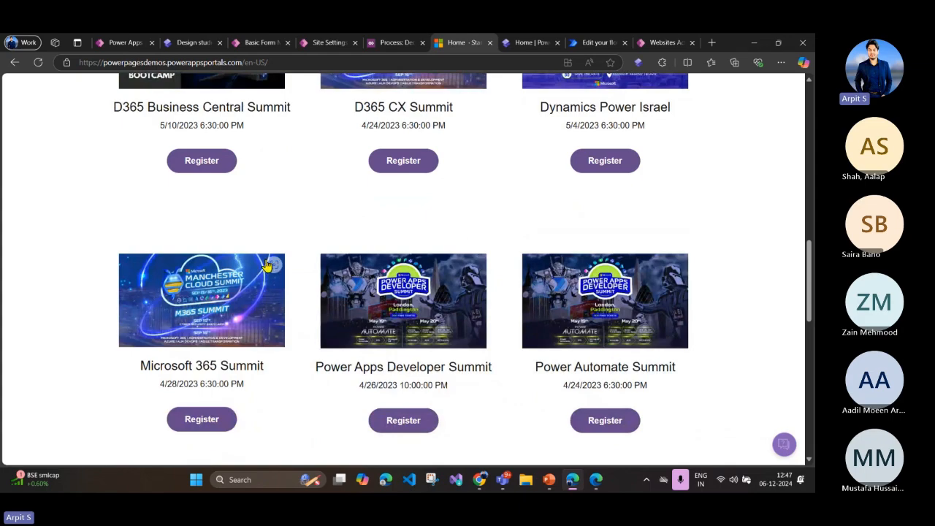
scroll(270, 285, "up", 2)
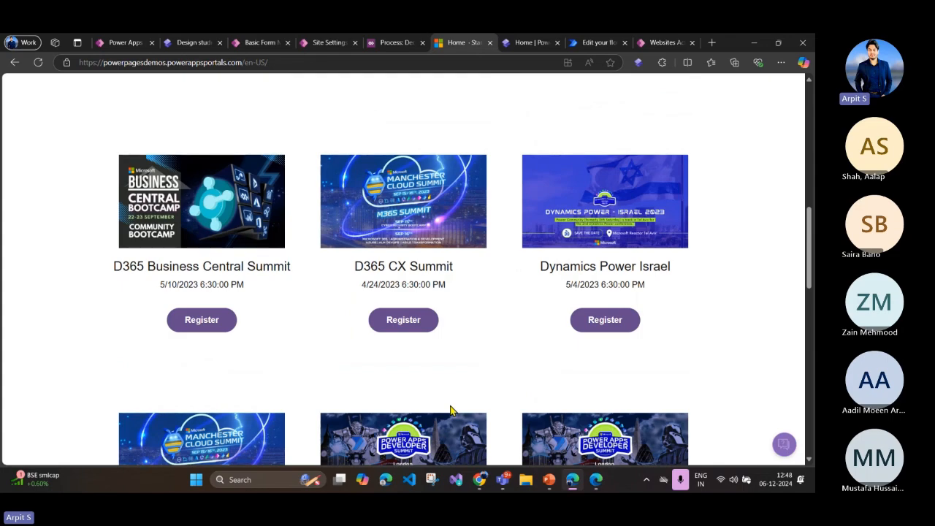
scroll(250, 321, "down", 1)
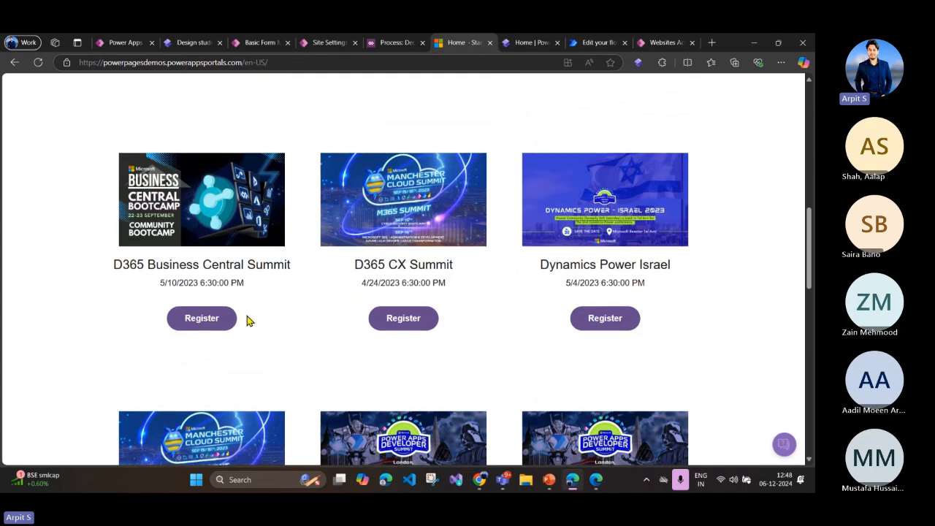
scroll(219, 278, "down", 1)
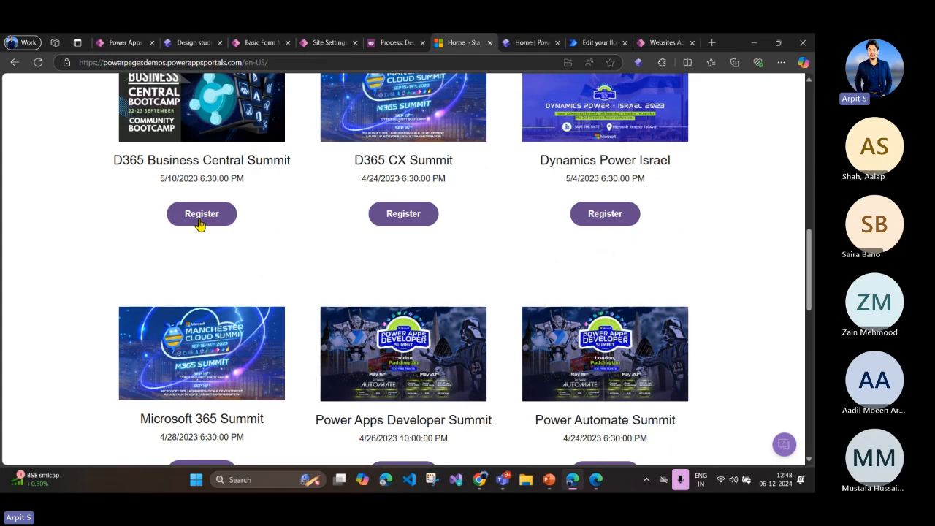
scroll(200, 225, "down", 10)
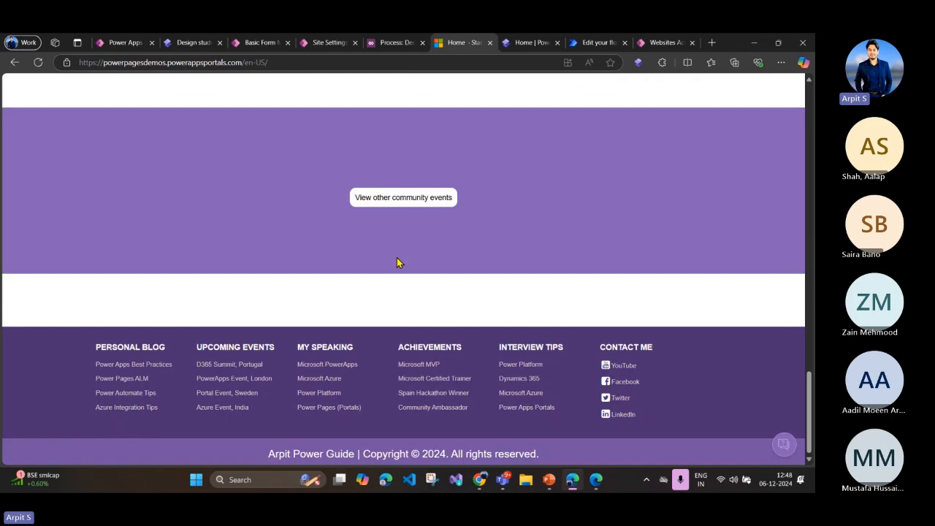
Step: Switch to the Power Pages design studio showing the Home page of the powerpagesdemos site
scroll(350, 246, "up", 15)
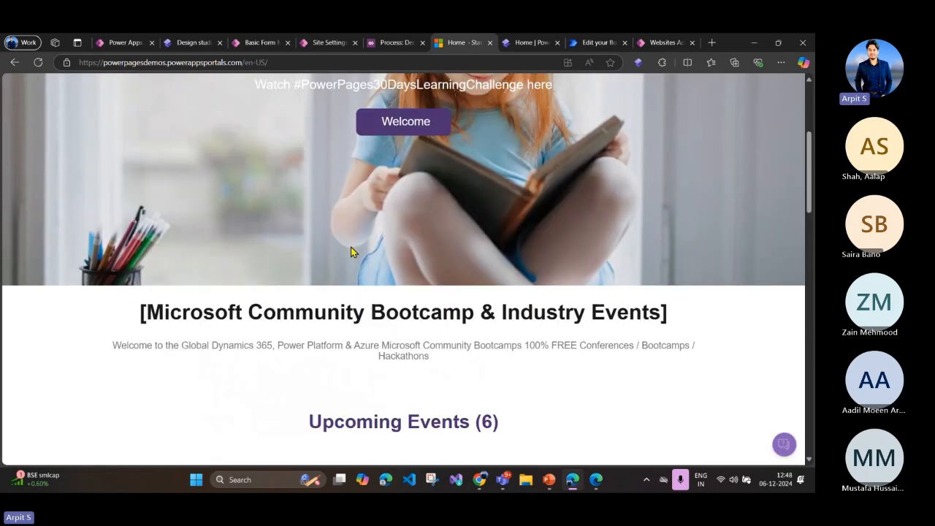
left_click(121, 42)
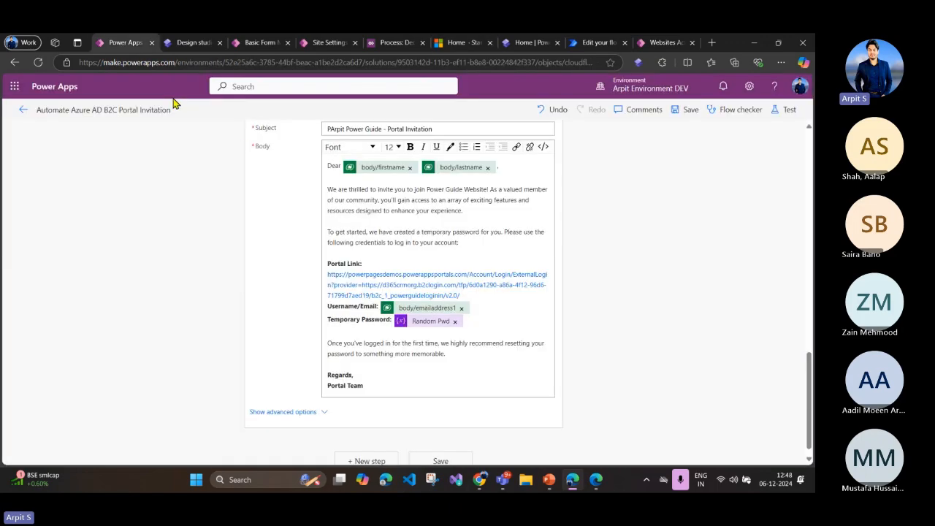
left_click(188, 44)
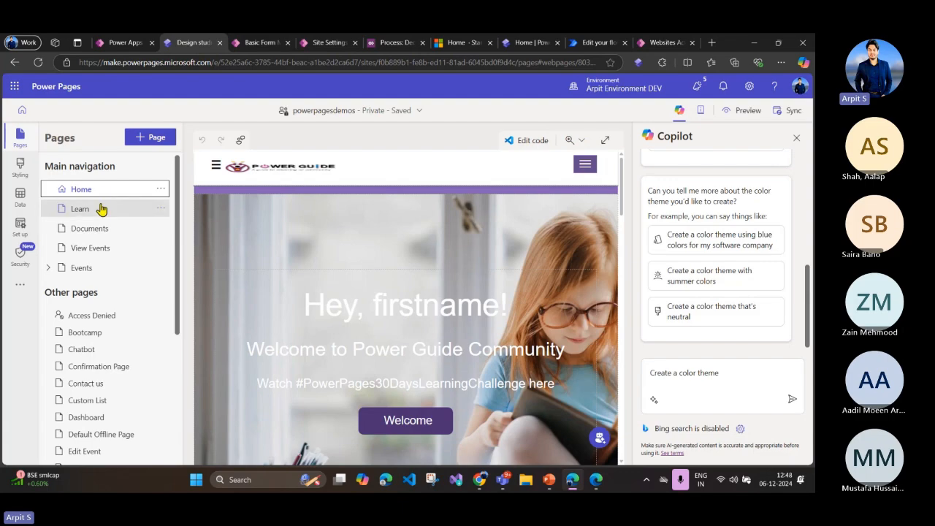
Step: Open the Home page's code in Visual Studio Code for the Web and widen the code editor area
left_click(160, 188)
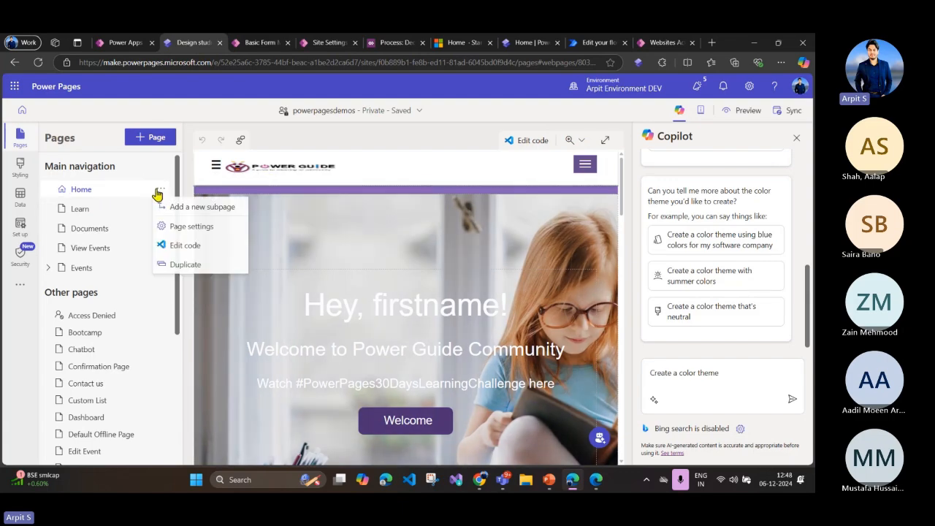
left_click(178, 246)
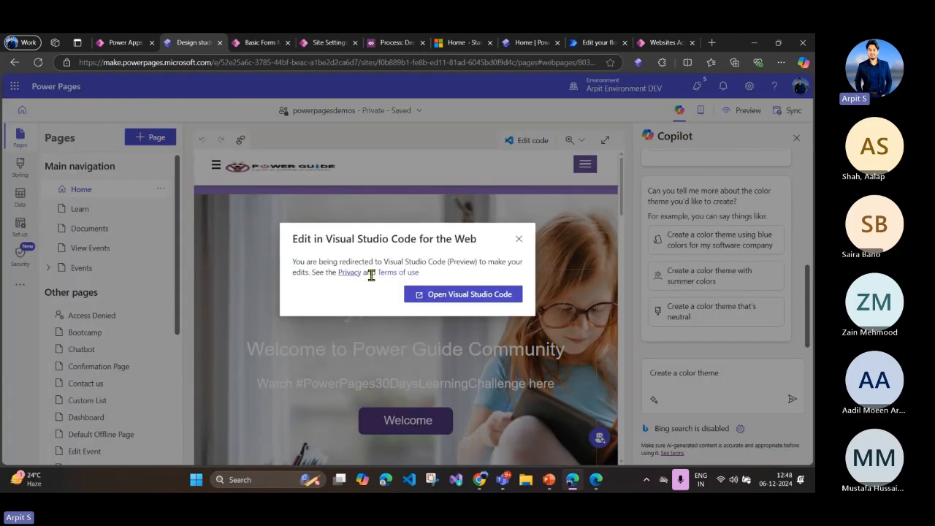
left_click(478, 295)
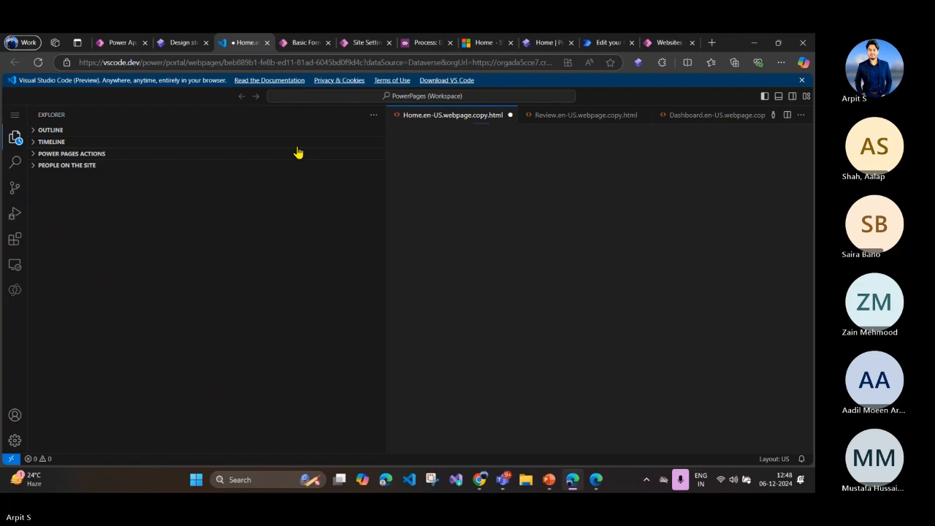
left_click_drag(383, 189, 108, 179)
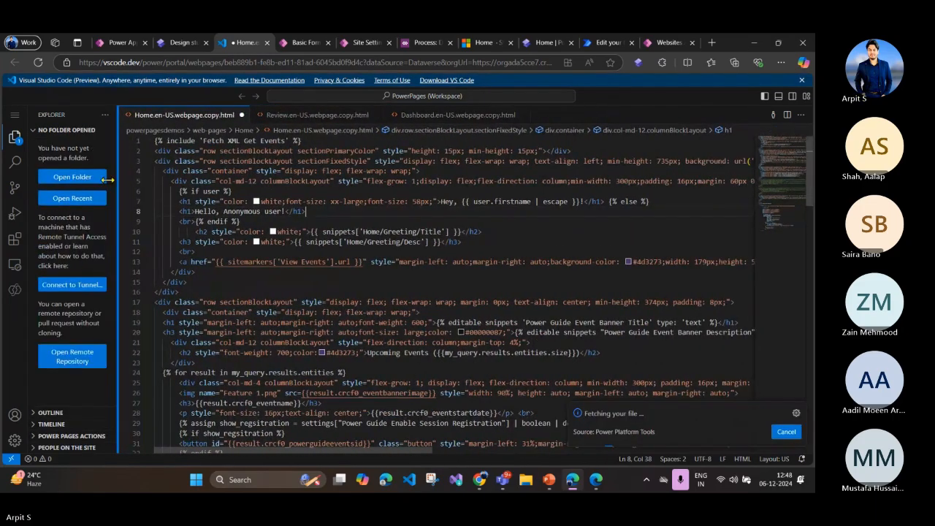
Step: Examine the include statement for Fetch XML Get Events and the if user block in the Home page code
left_click(331, 222)
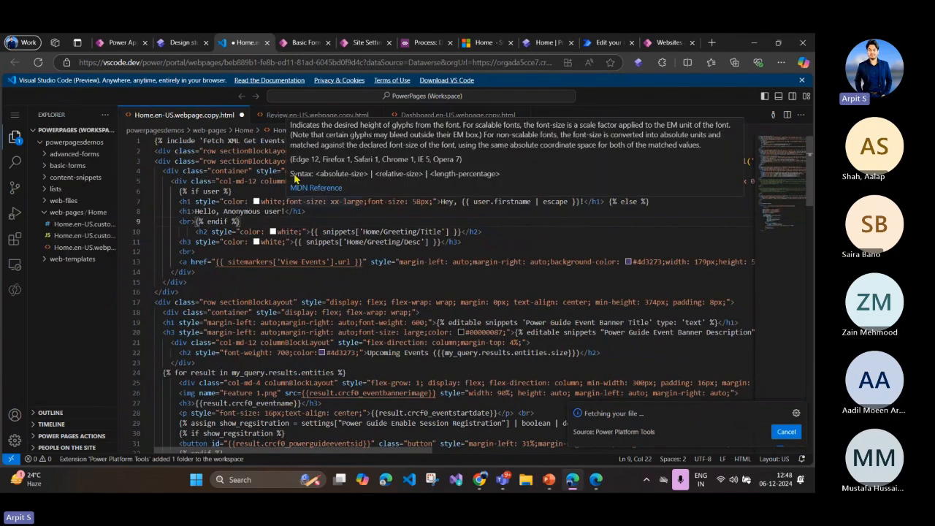
left_click_drag(311, 138, 152, 140)
left_click(256, 151)
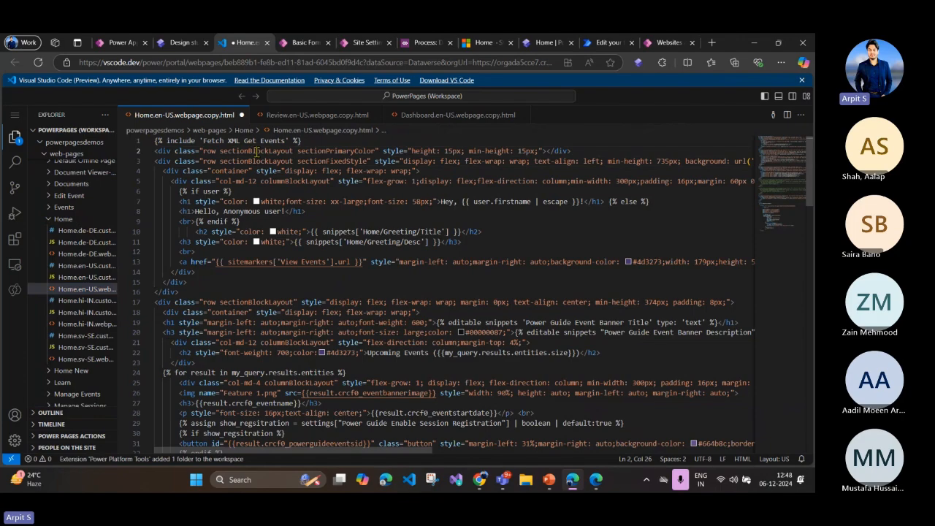
double_click(194, 140)
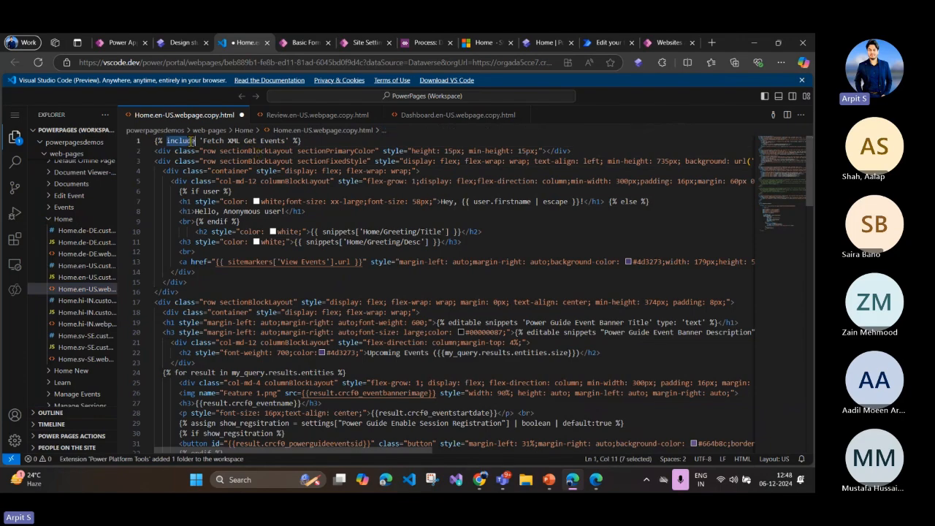
left_click(236, 151)
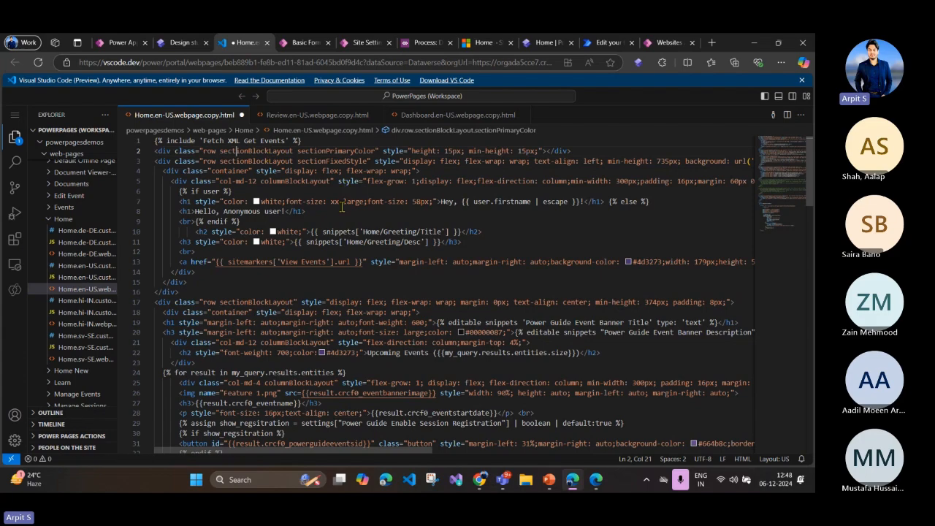
left_click(290, 191)
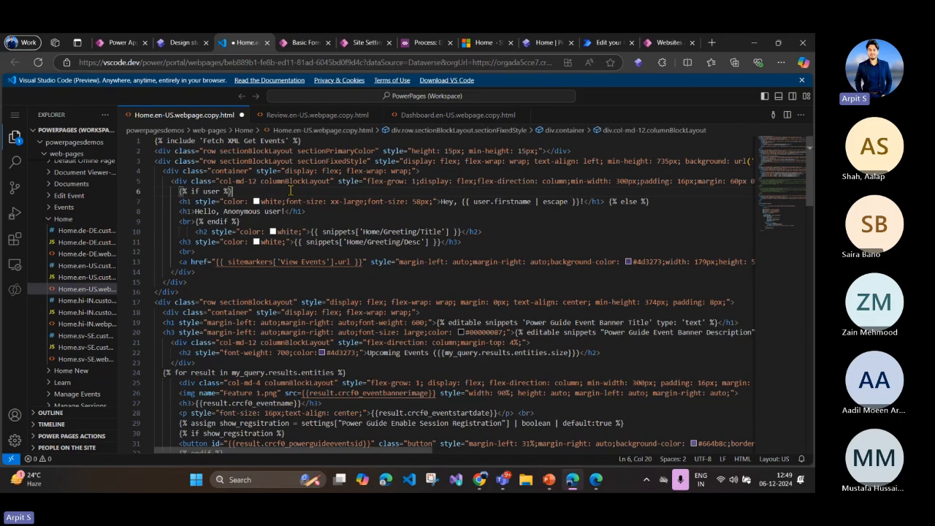
double_click(176, 139)
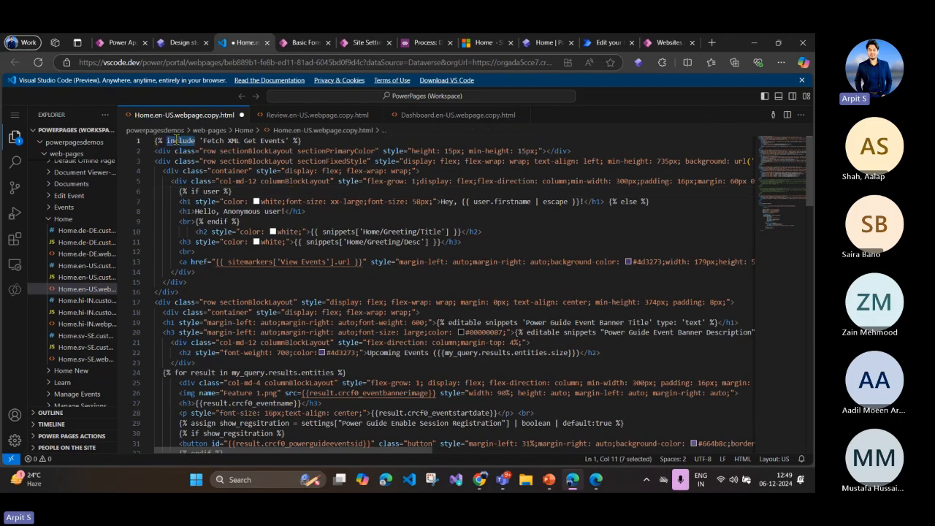
left_click(277, 181)
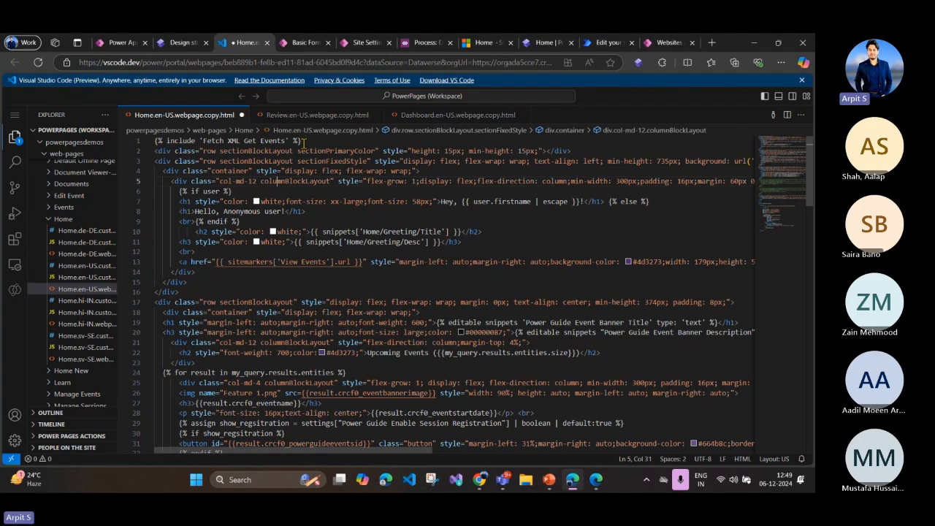
Step: Switch to the Portal Management app and open the list of web templates
left_click(121, 44)
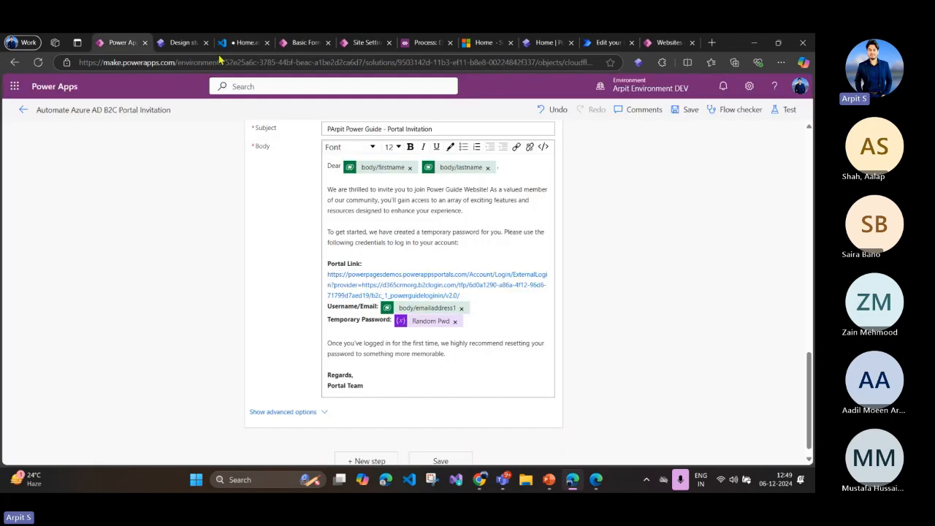
left_click(300, 43)
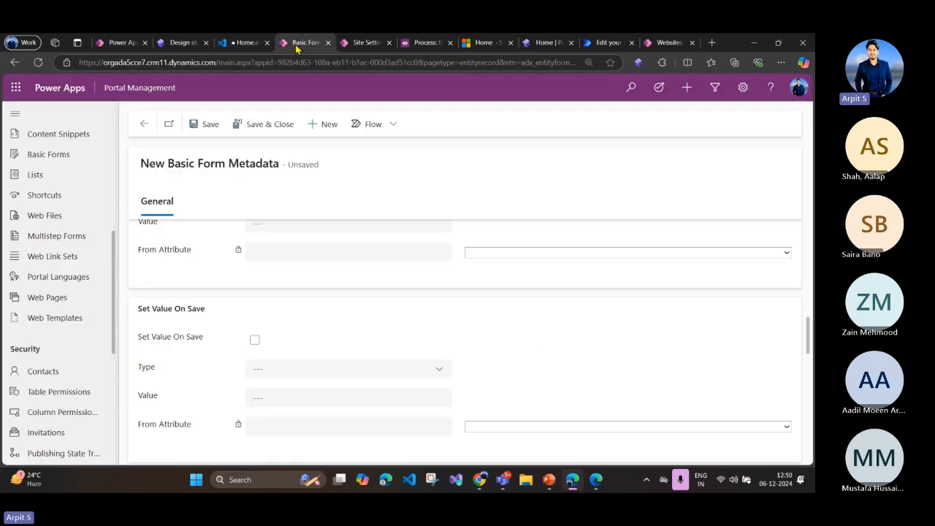
left_click(64, 326)
left_click(457, 313)
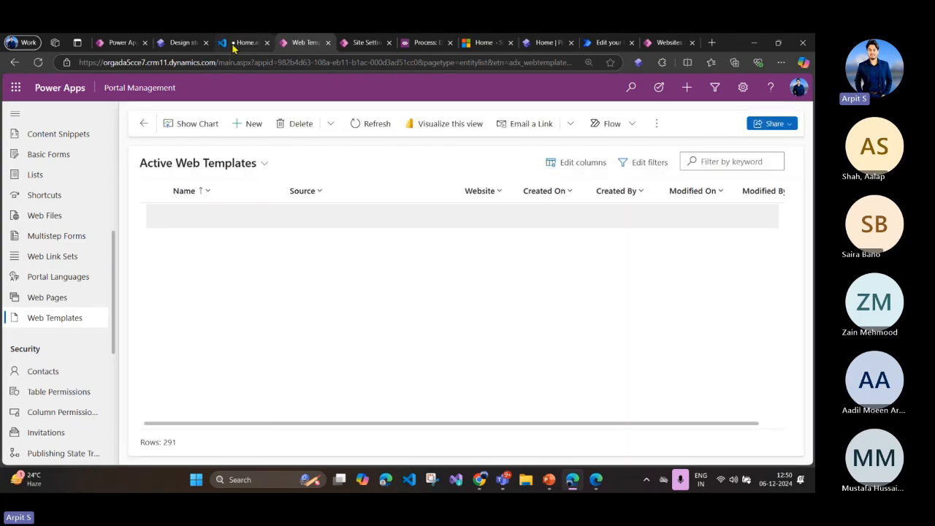
Step: Copy the template name Fetch XML Get Events from the include statement on line 1 of the Home page code
left_click(230, 42)
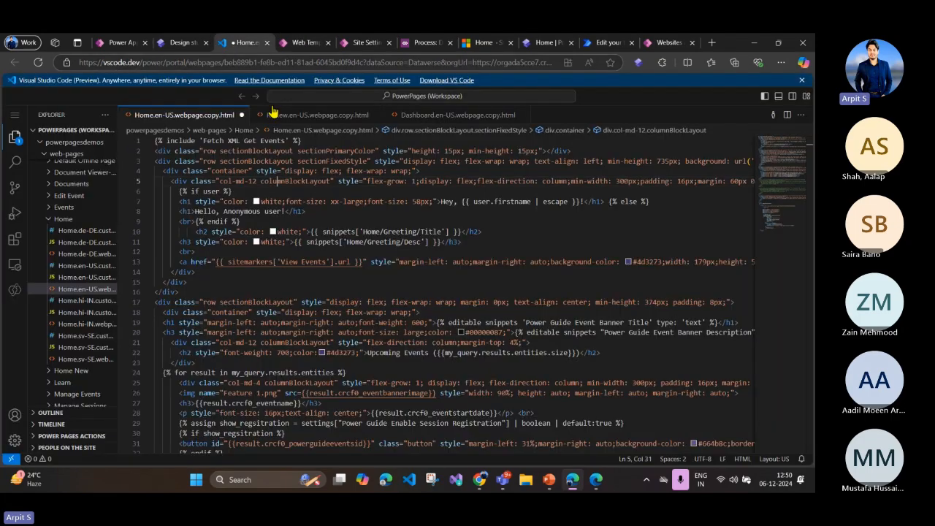
left_click_drag(203, 140, 285, 140)
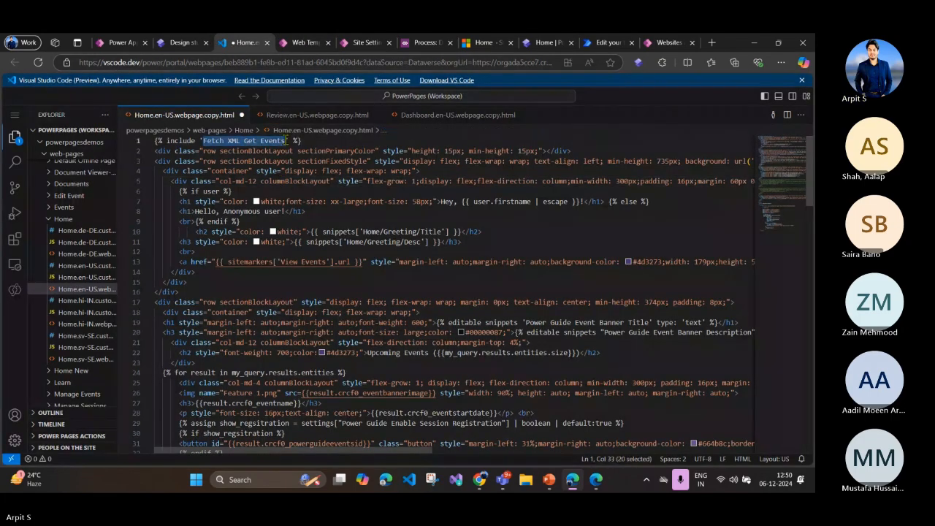
key("ctrl+c")
Step: Filter the active web templates by Fetch XML Get Events and open the matching record
left_click(303, 43)
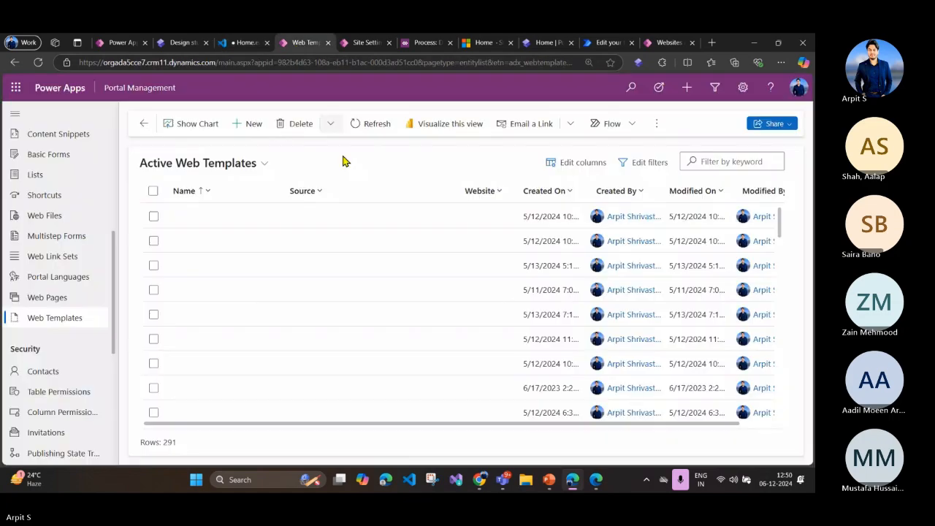
left_click(687, 162)
key("ctrl+v")
key("Return")
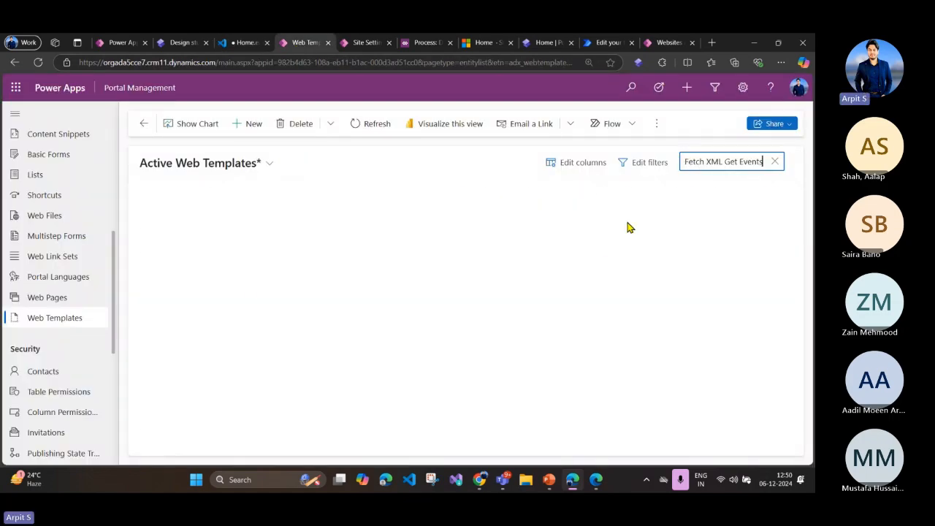
left_click(240, 244)
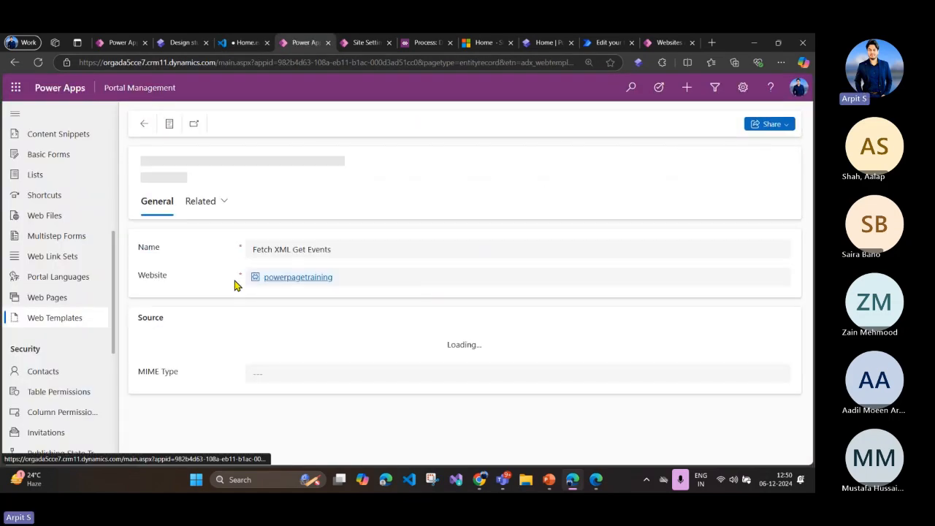
Step: Review the template's source from the opening fetchxml tag through the order and filter conditions to endfetchxml
scroll(347, 304, "down", 3)
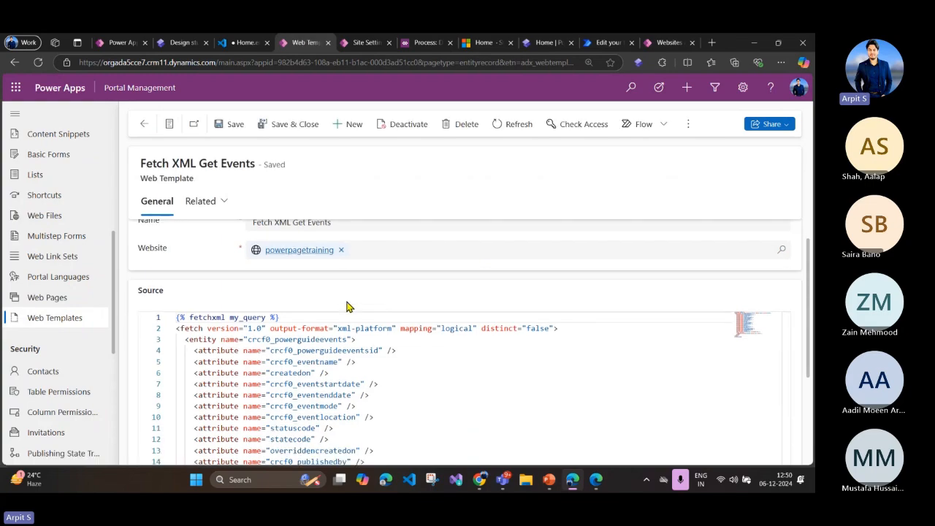
scroll(346, 307, "up", 3)
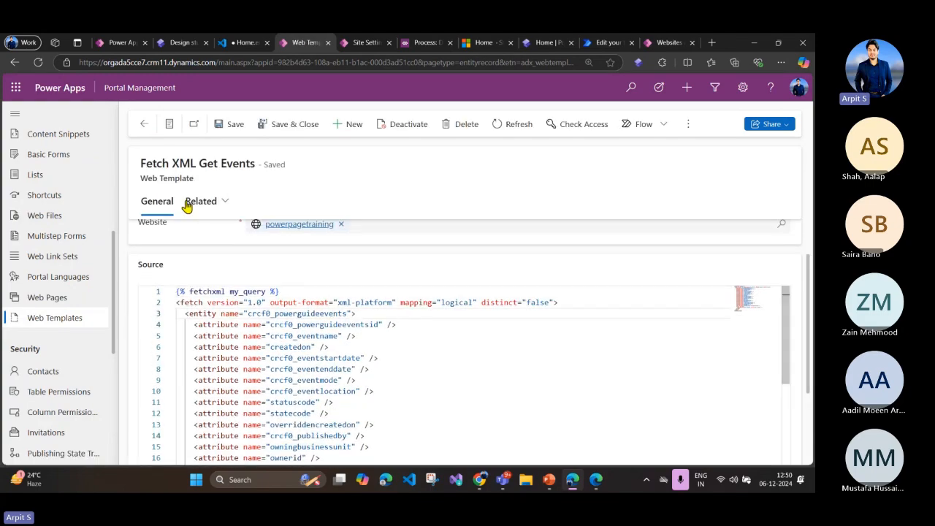
scroll(310, 328, "down", 1)
scroll(310, 328, "up", 1)
scroll(310, 329, "down", 6)
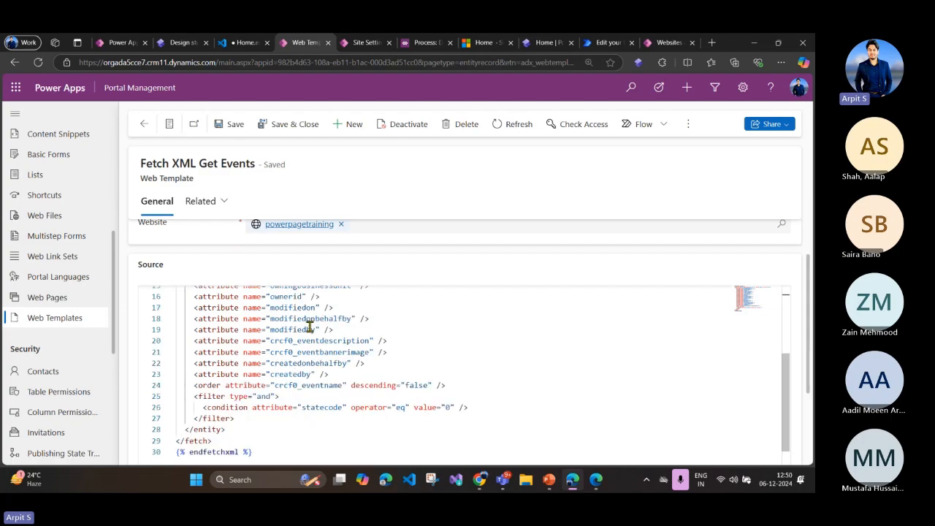
left_click_drag(292, 403, 230, 307)
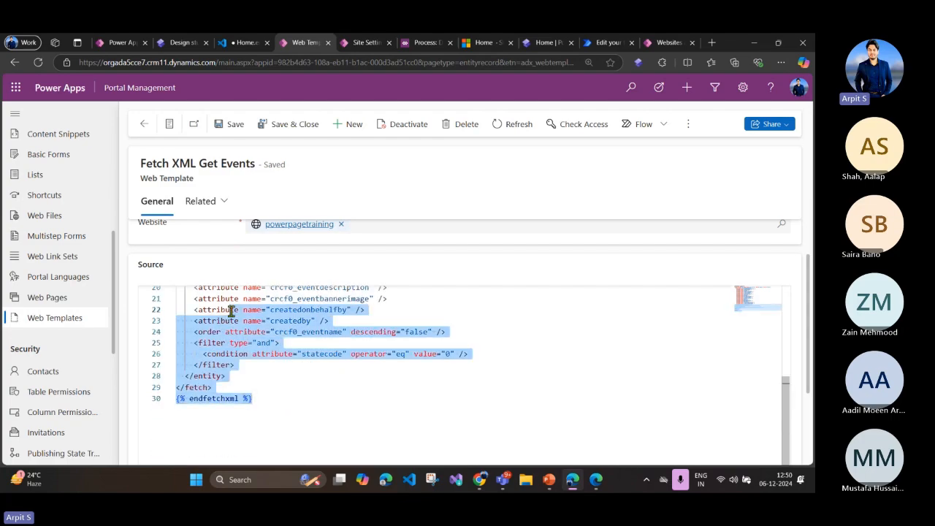
scroll(324, 363, "up", 4)
scroll(323, 363, "up", 3)
left_click(323, 358)
left_click_drag(298, 302, 316, 347)
left_click(341, 383)
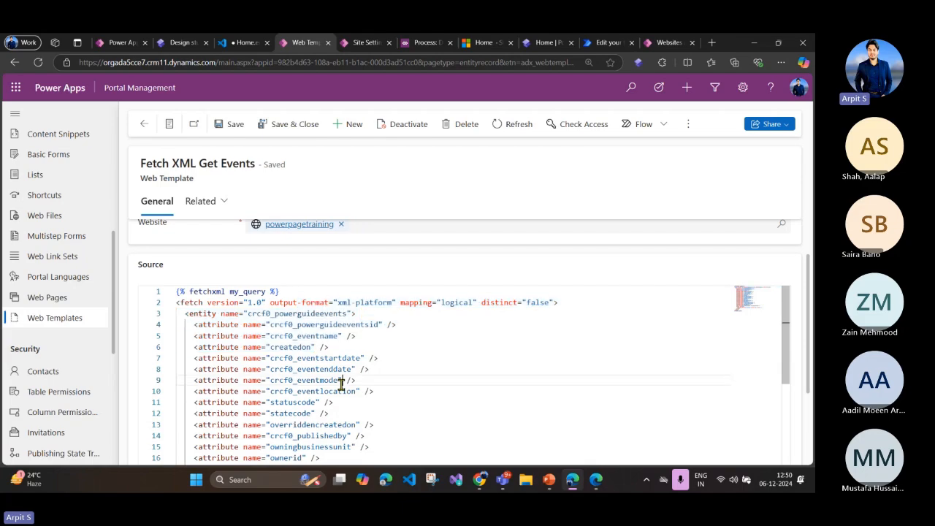
Step: Examine the queried entity crcf0_powerguideevents and its attributes, such as published by, event location, end date and event mode
double_click(310, 313)
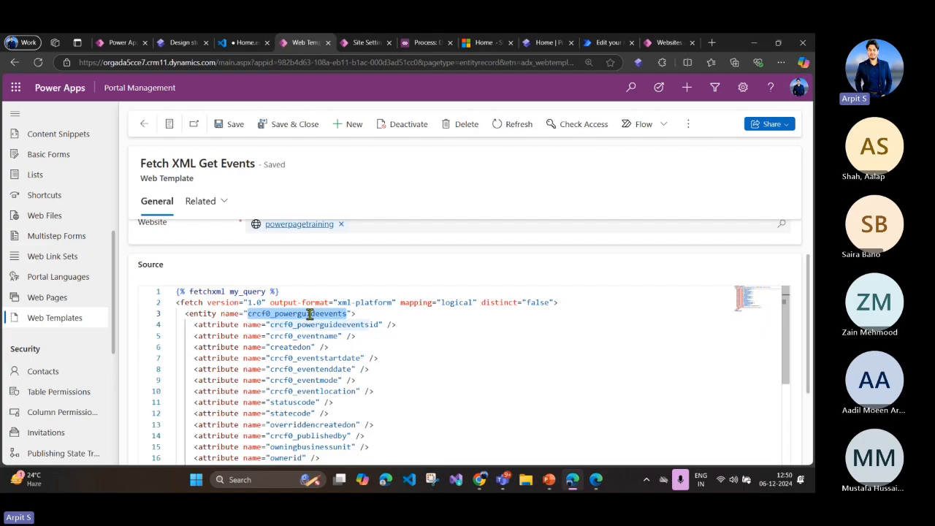
scroll(310, 314, "down", 5)
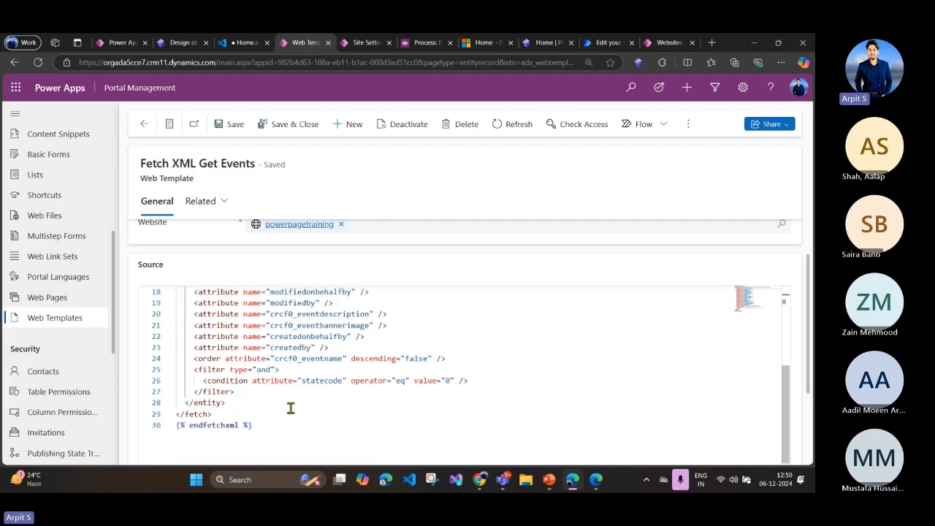
scroll(288, 420, "up", 4)
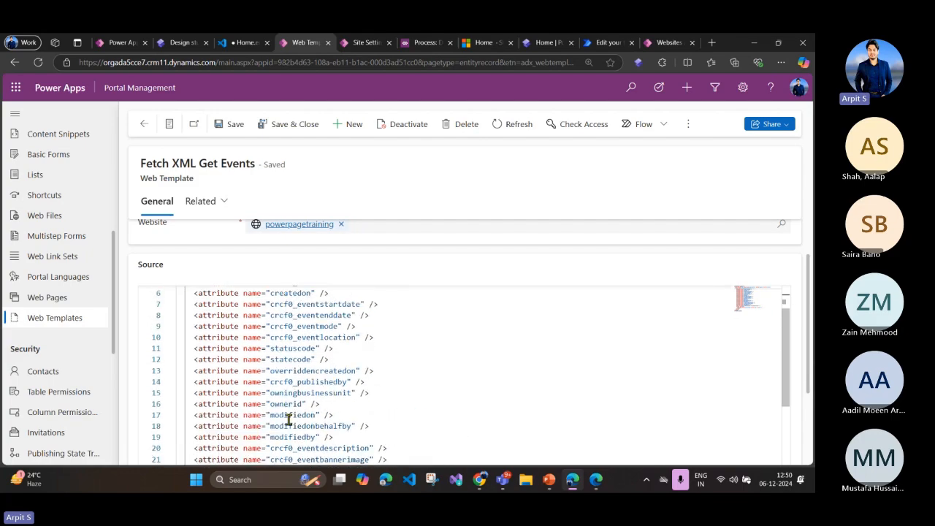
double_click(275, 381)
scroll(259, 370, "up", 2)
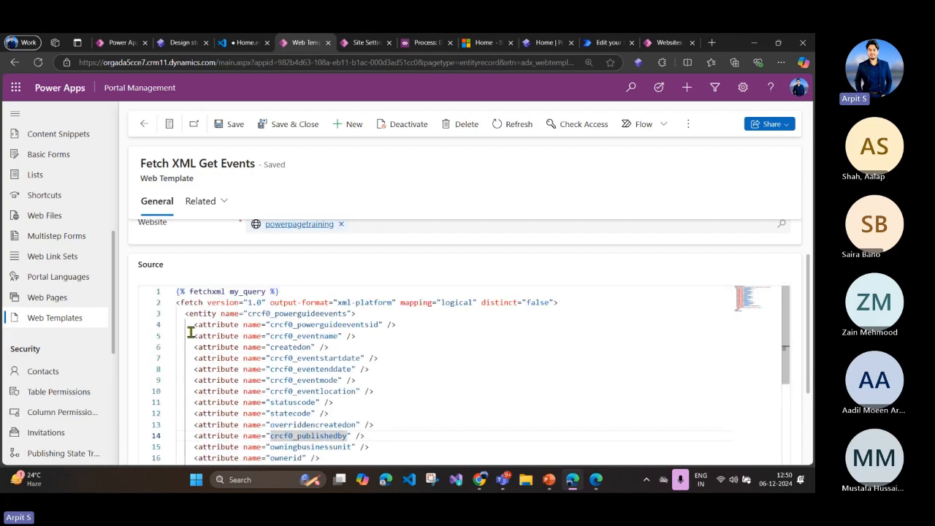
left_click_drag(189, 325, 345, 436)
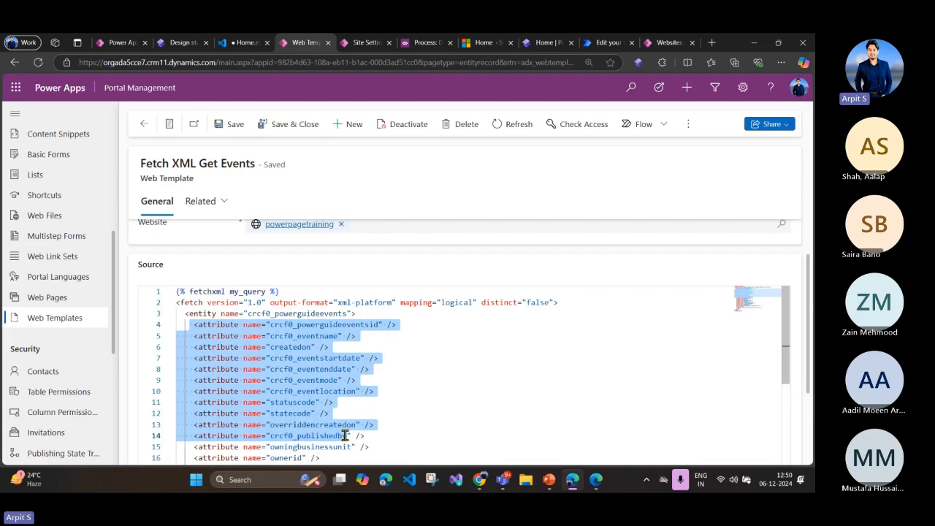
scroll(297, 387, "down", 2)
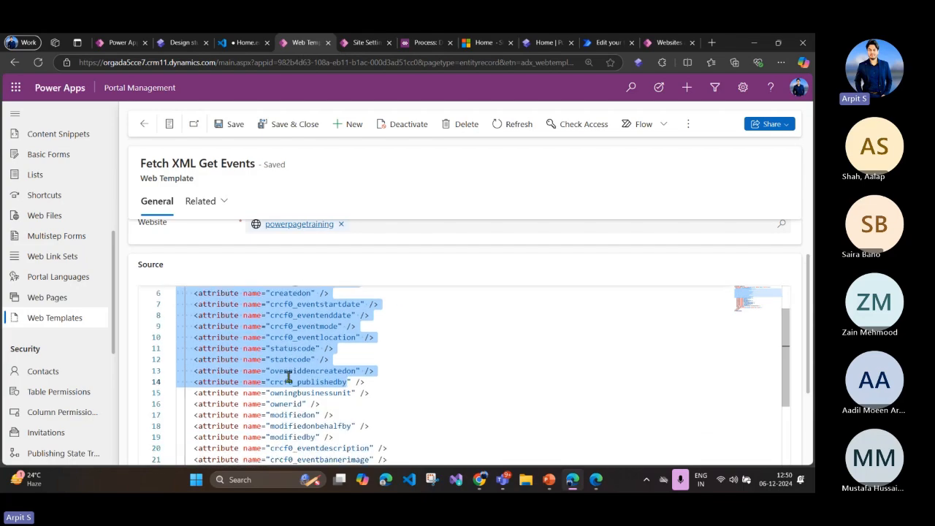
left_click(273, 336)
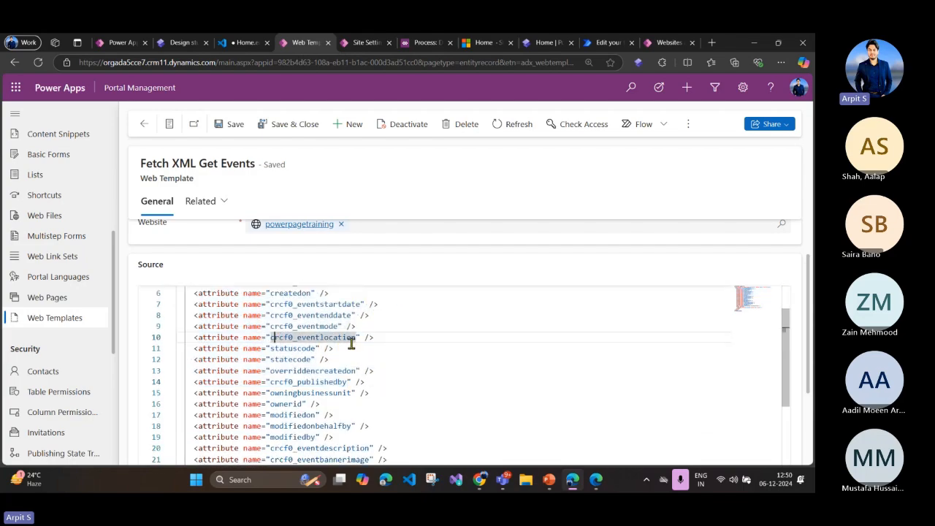
left_click_drag(369, 314, 199, 315)
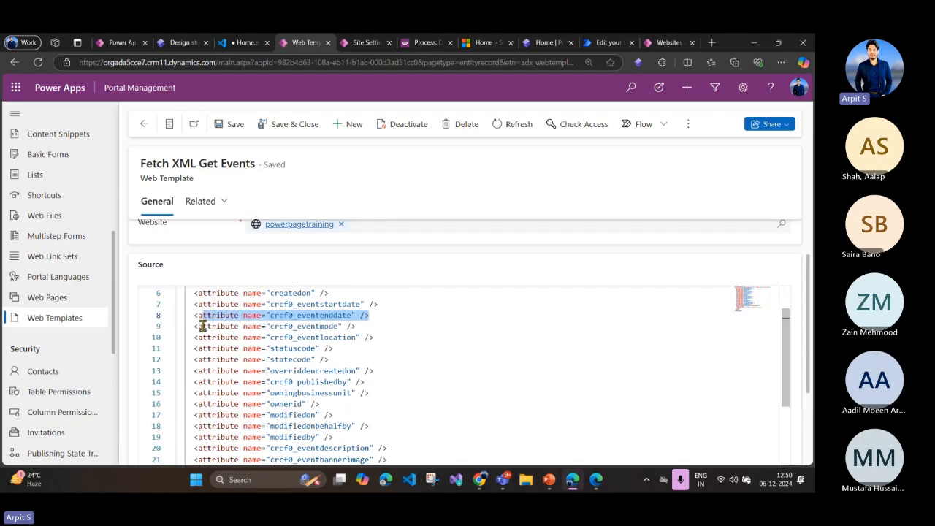
left_click(202, 326)
left_click(272, 327)
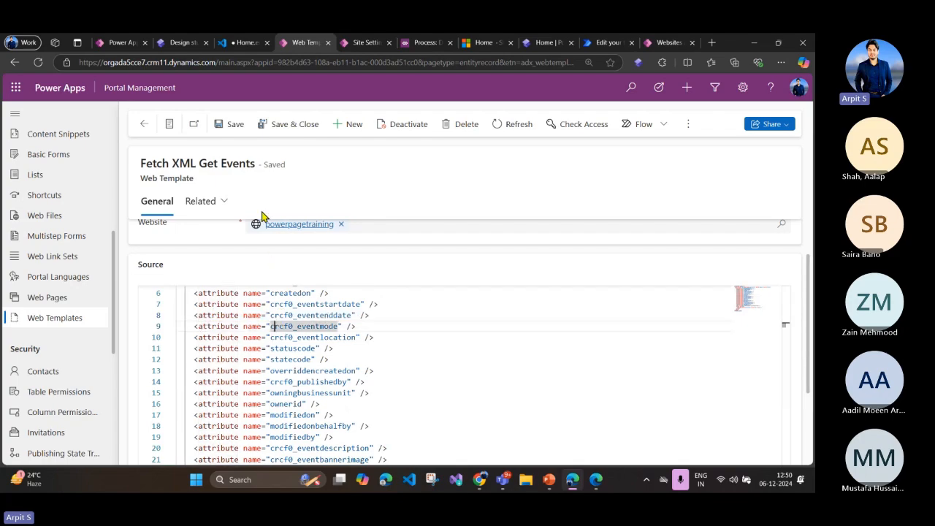
Step: Inspect the opening fetchxml my_query tag on line 1 and the event name attribute beneath it
scroll(270, 352, "up", 2)
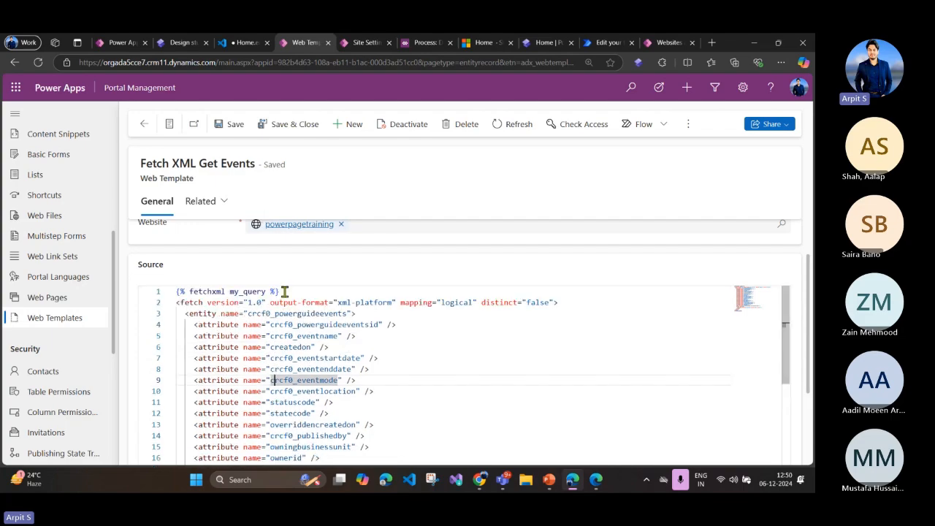
left_click_drag(282, 292, 173, 290)
left_click(302, 334)
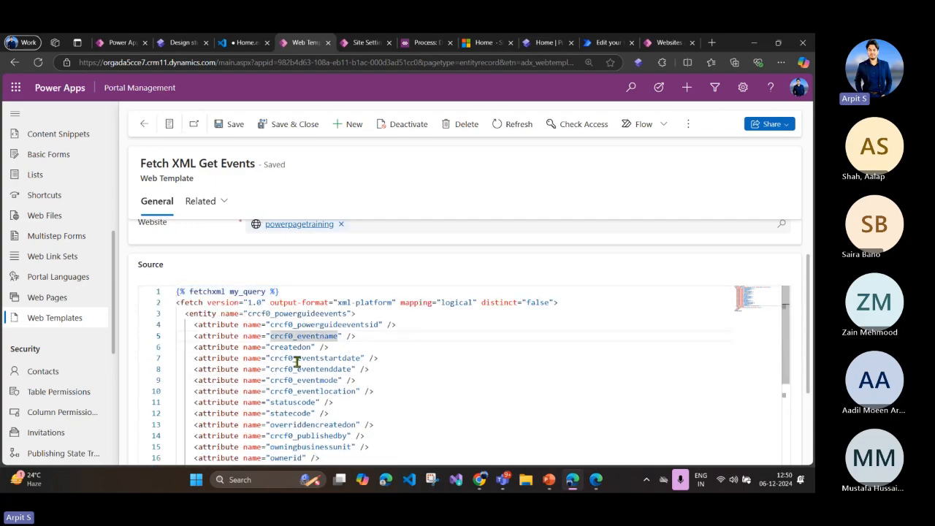
Step: Return to the Home page code and inspect the include statement for Fetch XML Get Events on line 1
left_click(242, 43)
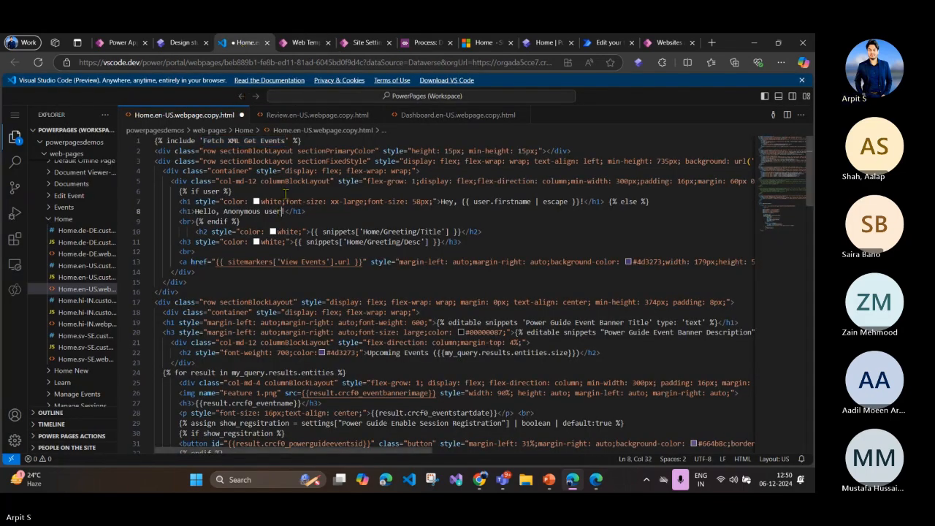
left_click_drag(301, 140, 153, 139)
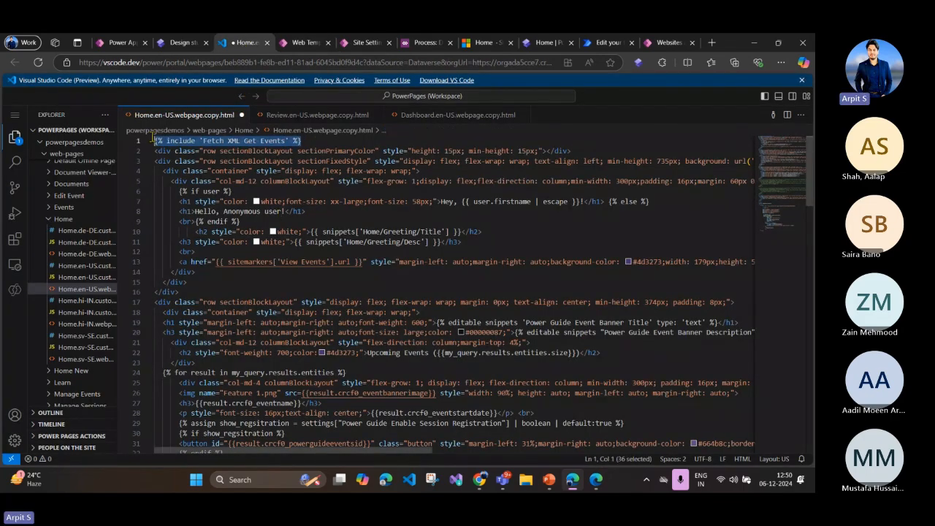
left_click(219, 140)
left_click_drag(304, 140, 154, 141)
left_click(264, 192)
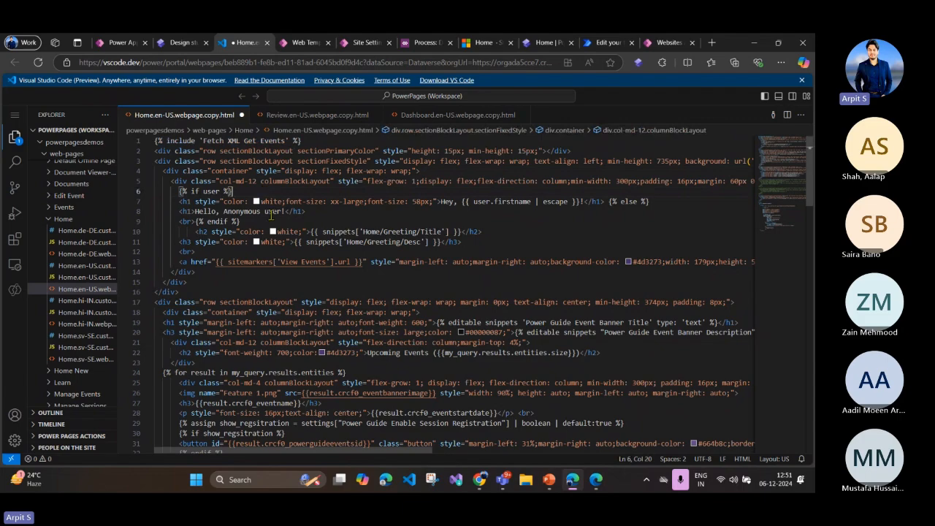
Step: Examine the greeting lines of the Home page code, focusing on the user object and its firstname attribute on line 7
left_click(279, 212)
left_click_drag(445, 201, 450, 201)
double_click(512, 201)
left_click(494, 202)
double_click(481, 201)
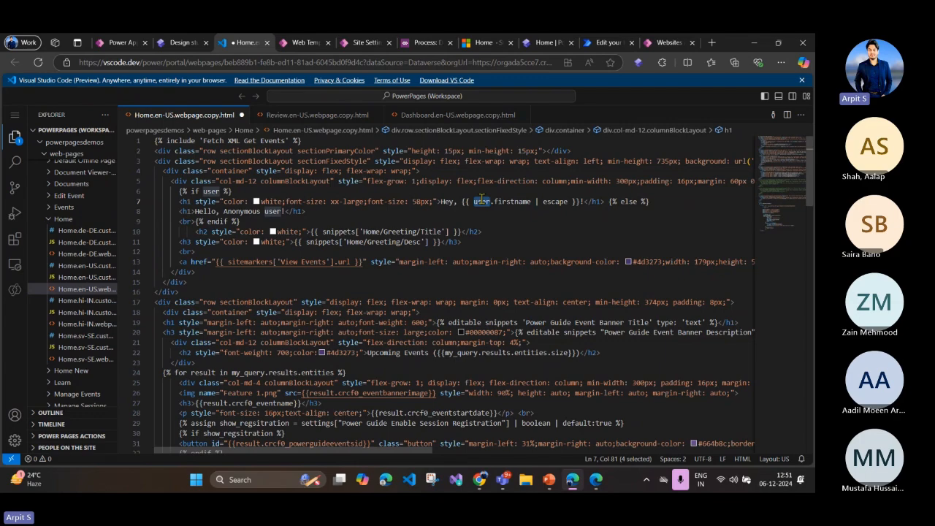
left_click(503, 202)
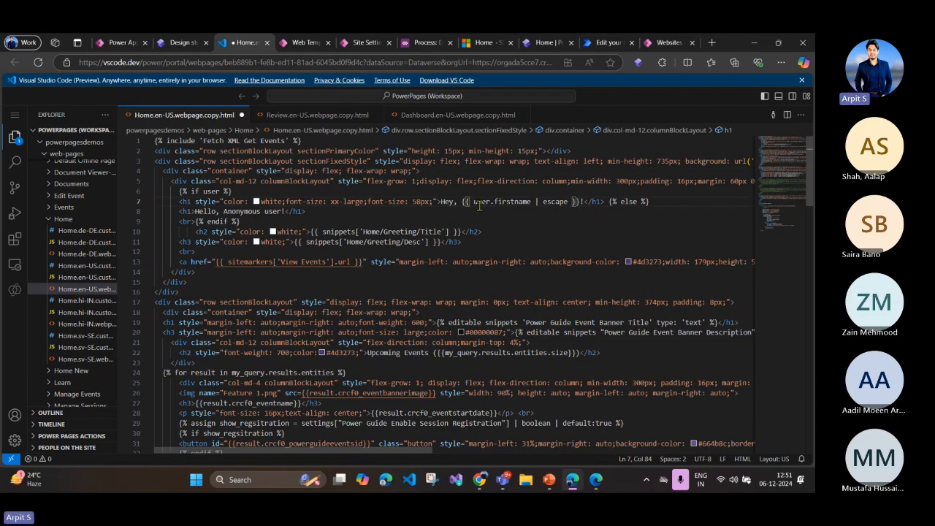
double_click(481, 202)
left_click(483, 203)
double_click(504, 201)
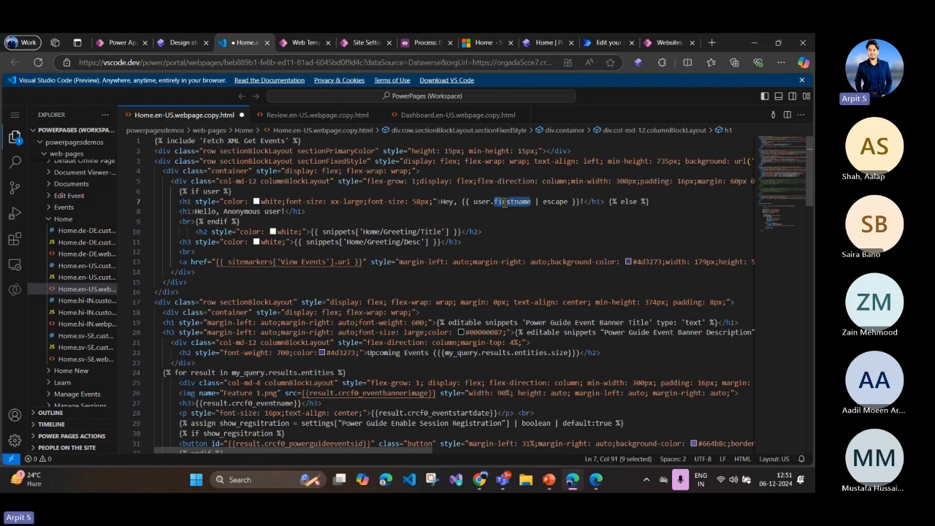
left_click(497, 224)
left_click(300, 212)
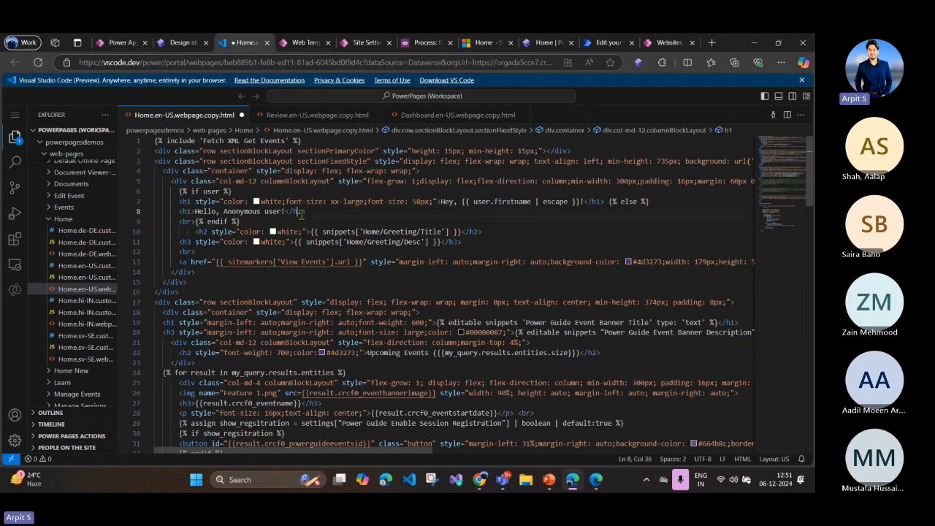
Step: Inspect the Liquid if user condition on line 6 that opens the greeting block
left_click_drag(179, 191, 234, 191)
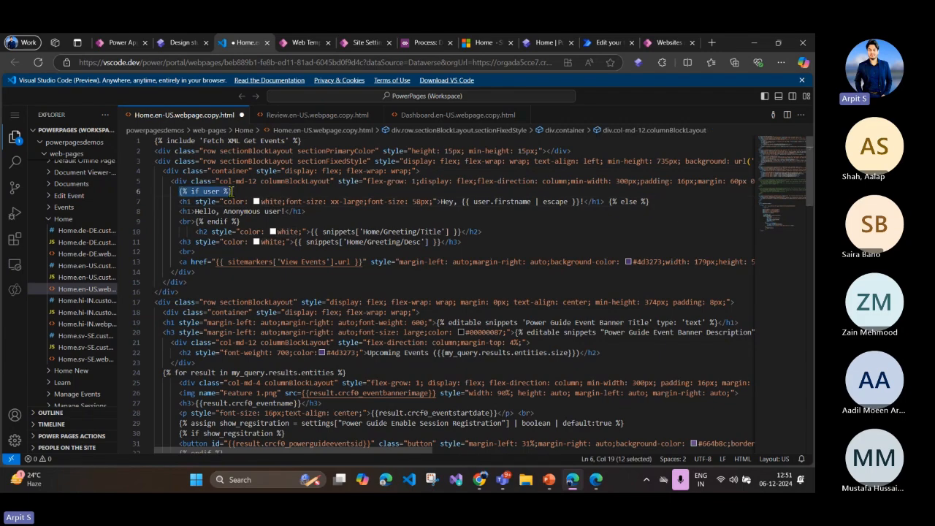
double_click(211, 192)
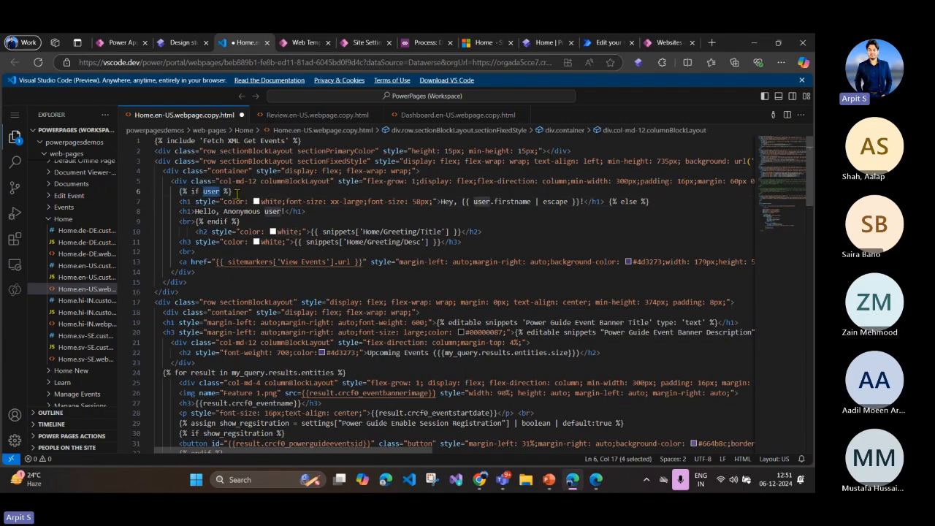
left_click_drag(234, 192, 179, 191)
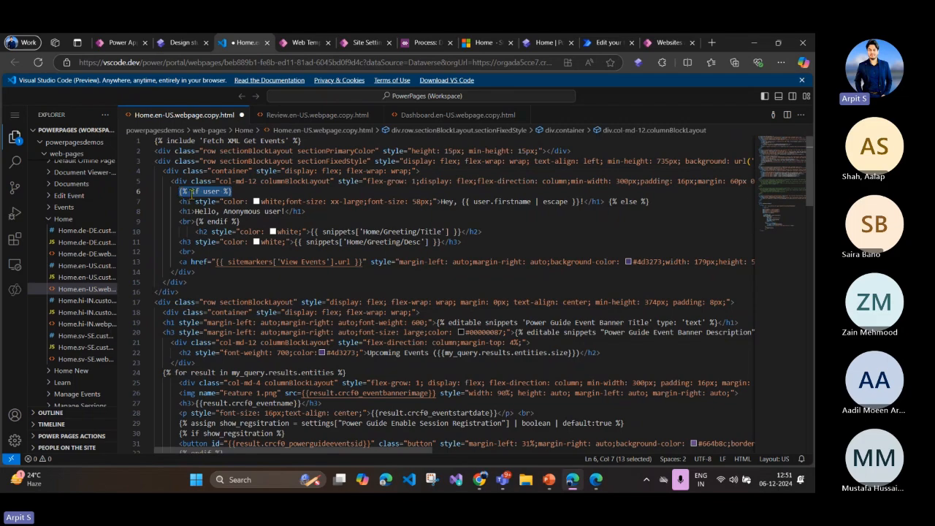
left_click_drag(175, 191, 233, 192)
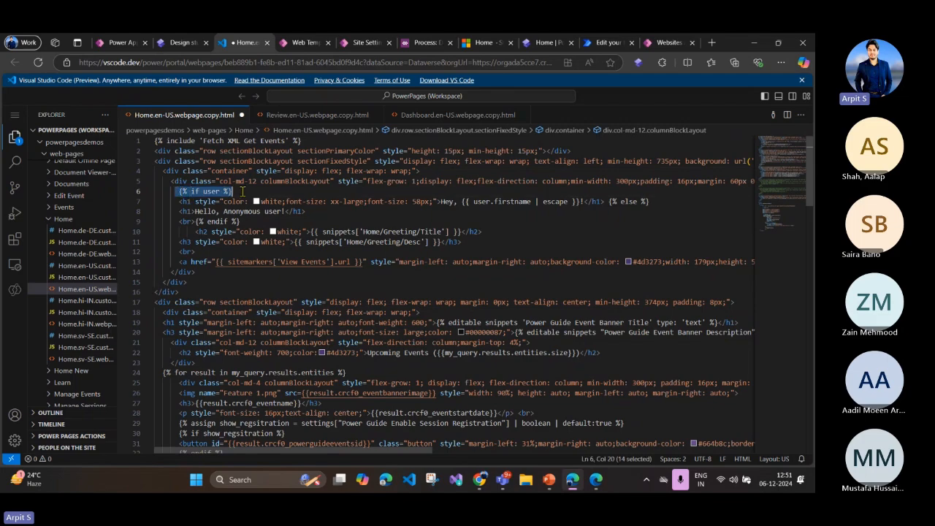
Step: Review both greeting branches, from the firstname heading and else tag through the Hello, Anonymous user heading to endif
double_click(514, 201)
left_click(540, 203)
left_click_drag(666, 203, 432, 205)
left_click(628, 209)
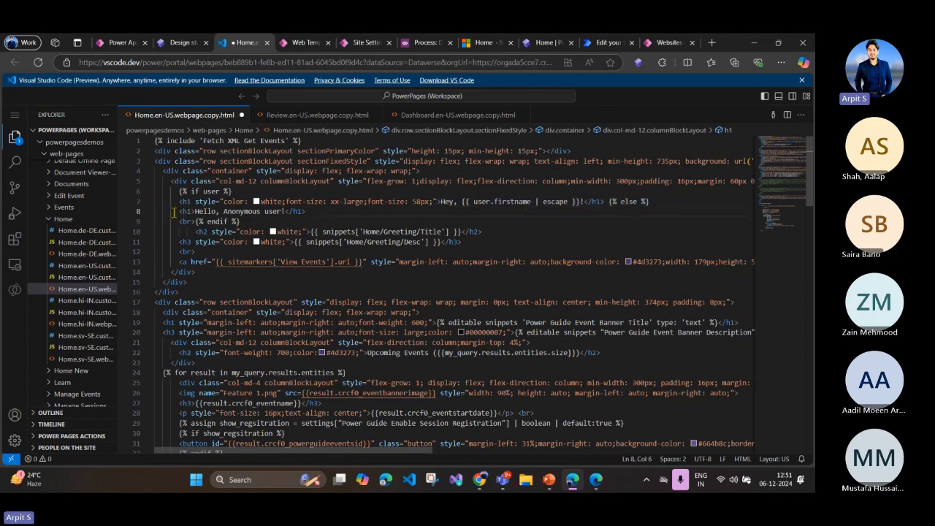
left_click_drag(176, 212, 298, 212)
left_click(298, 212)
left_click_drag(240, 221, 153, 192)
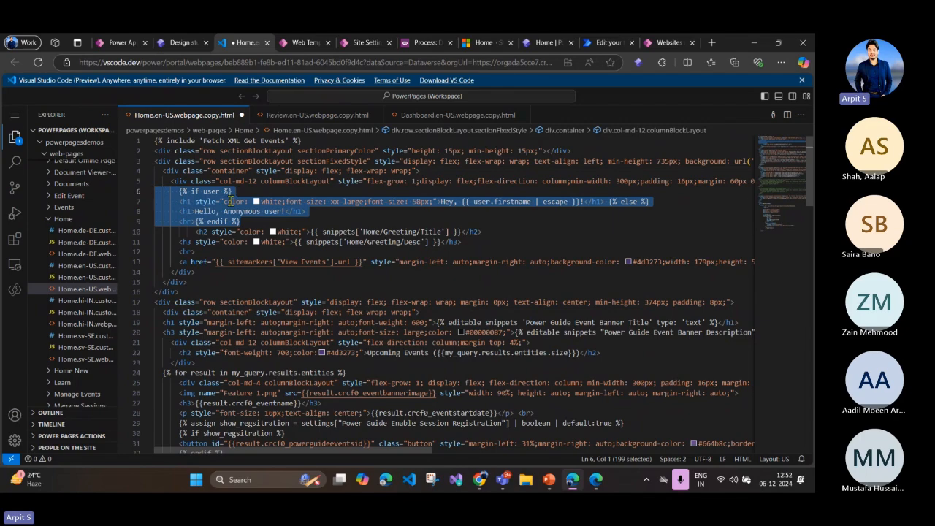
Step: Compare the user object in the line 6 condition with the user.firstname | escape expression in the greeting heading
left_click(231, 196)
double_click(212, 191)
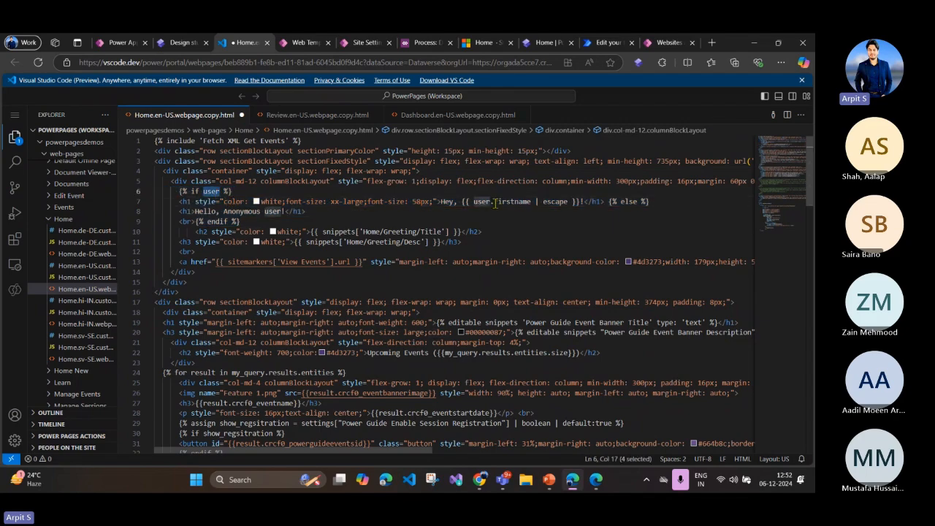
left_click_drag(476, 203, 563, 205)
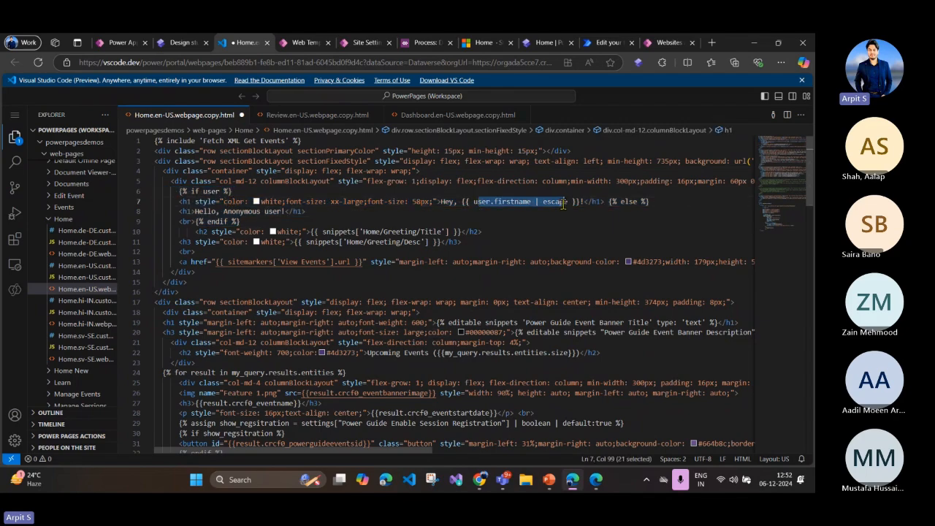
left_click(531, 202)
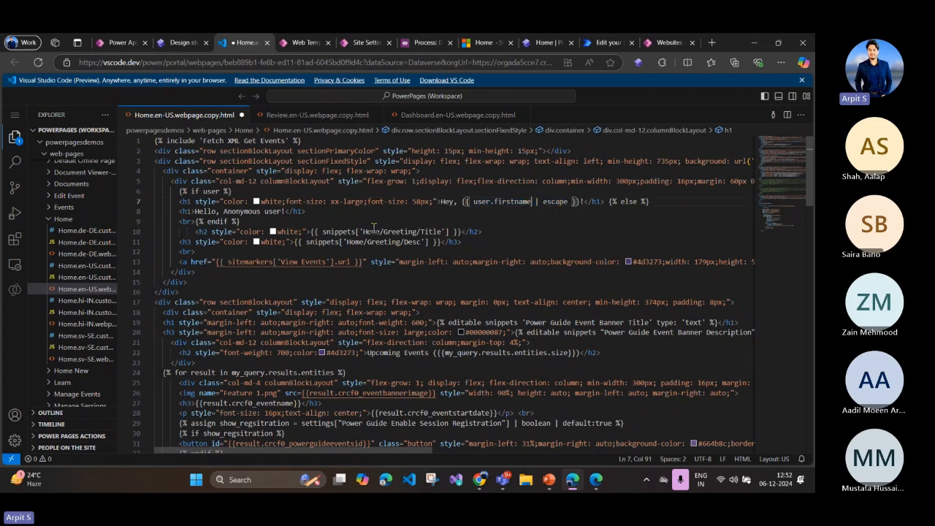
left_click(223, 191)
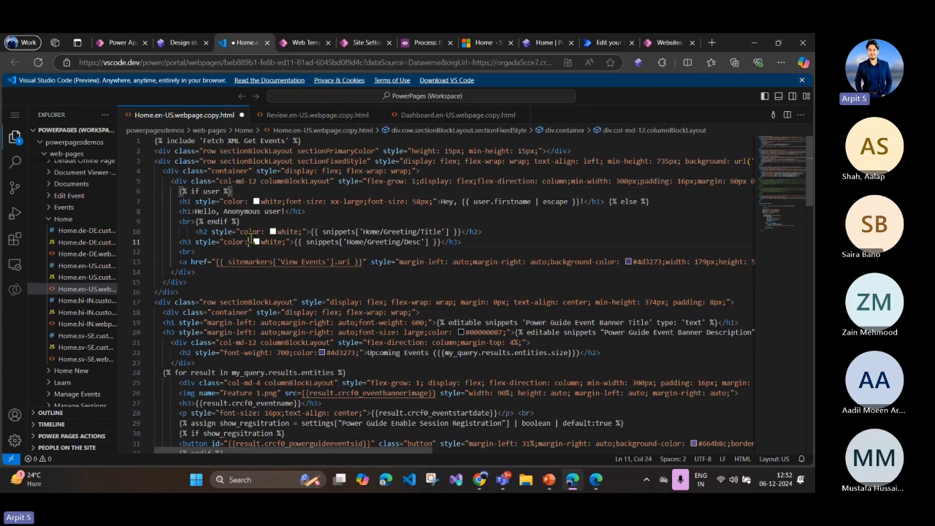
key("Left")
scroll(256, 254, "down", 1)
scroll(256, 254, "up", 1)
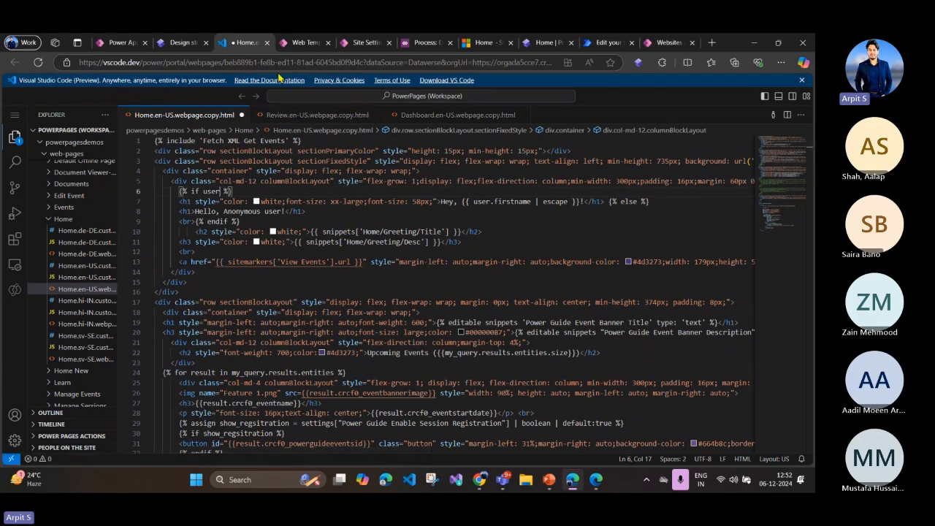
Step: Switch to the live Home page and review the Microsoft Community Bootcamp & Industry Events title and the description beneath it
left_click(483, 42)
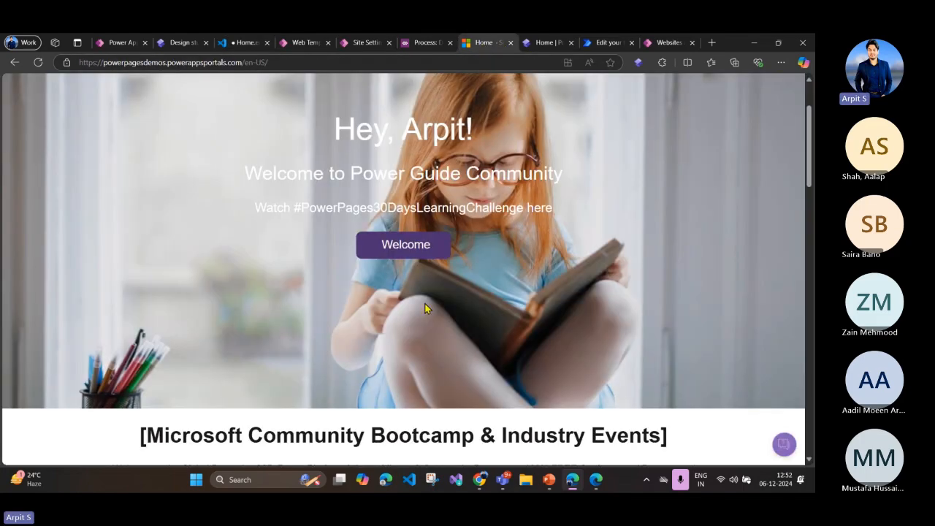
scroll(202, 241, "down", 3)
left_click_drag(141, 223, 680, 234)
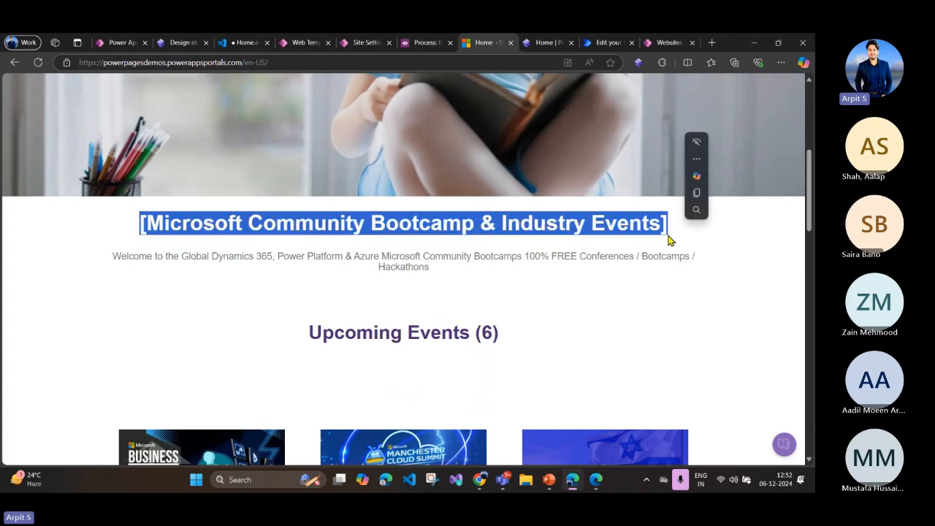
left_click(672, 240)
left_click_drag(115, 259, 450, 283)
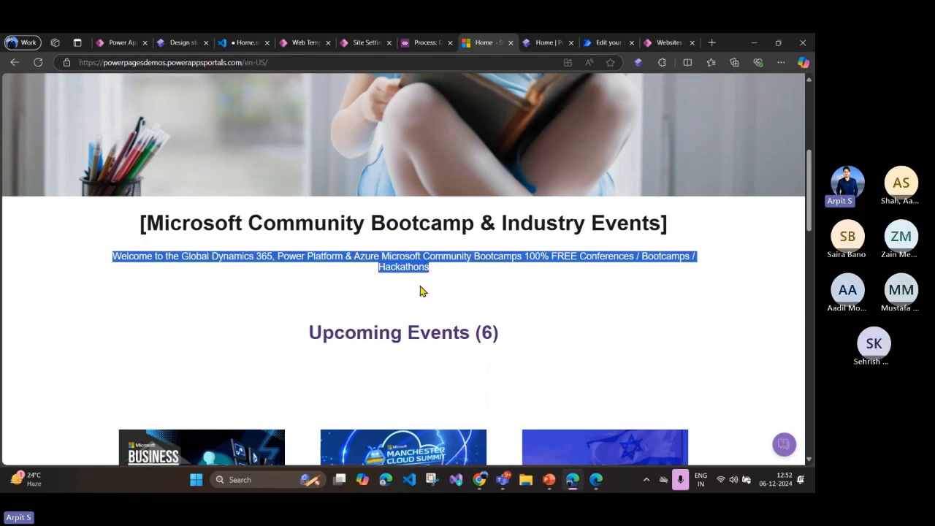
Step: Inspect the snippets object on line 10 of the Home page code, and open the Content Snippets list in Portal Management
left_click(243, 42)
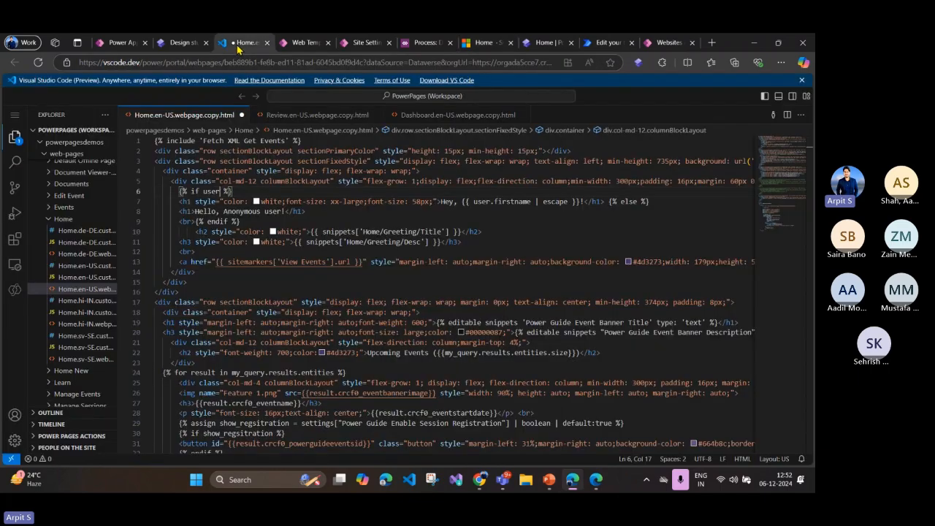
left_click(359, 231)
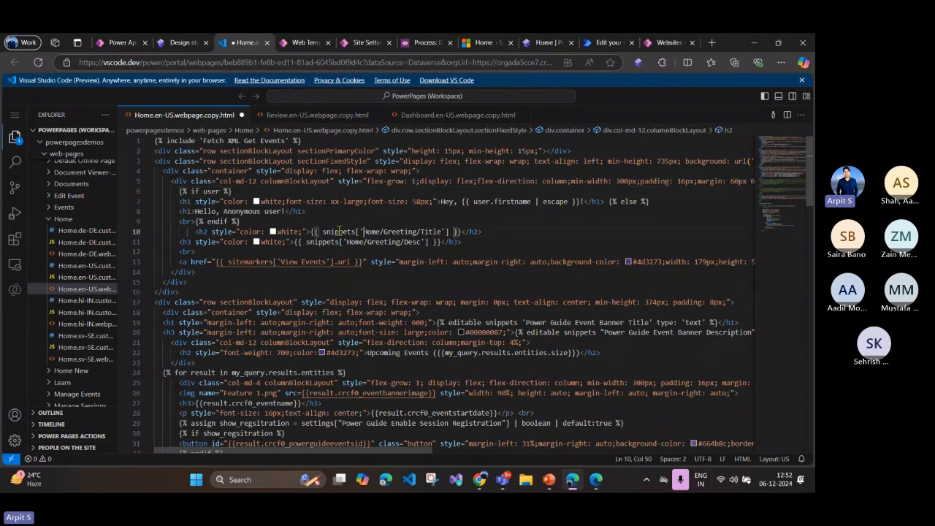
double_click(338, 231)
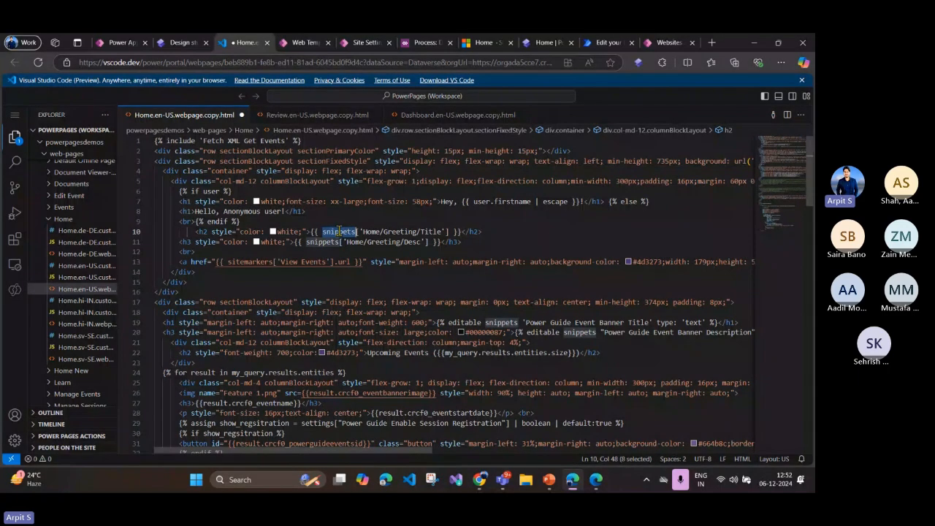
key("ctrl+Tab")
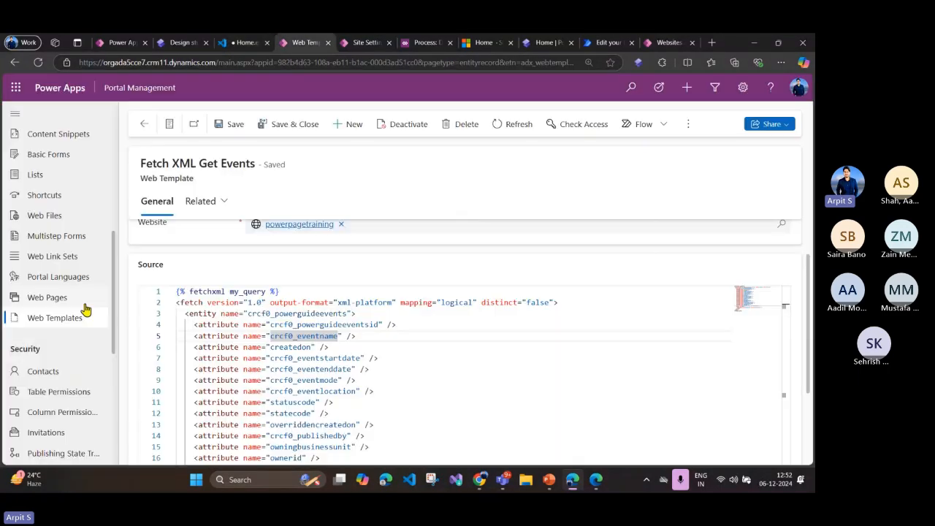
scroll(64, 268, "up", 2)
left_click(68, 189)
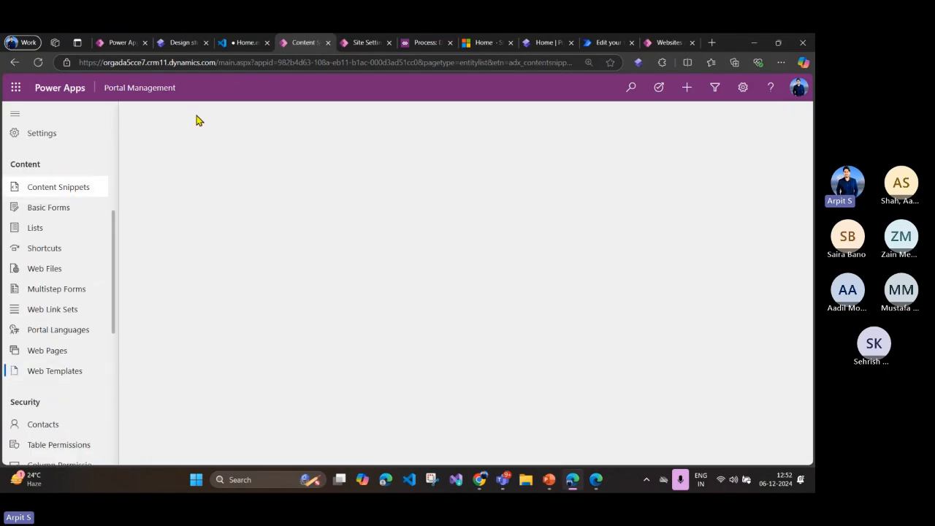
Step: Copy the snippet name Home/Greeting/Title from the code, filter the active content snippets by it and open the English record
left_click(252, 45)
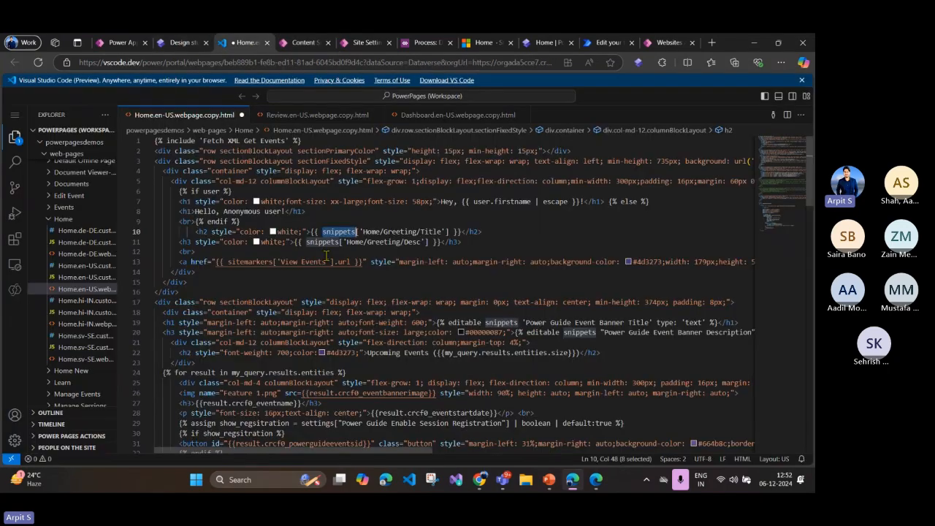
left_click_drag(362, 233, 442, 232)
key("ctrl+c")
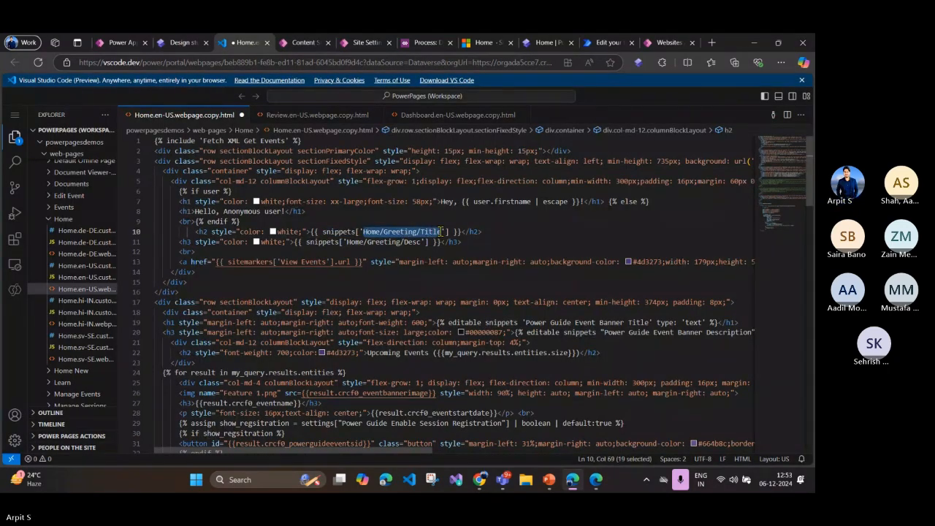
left_click(120, 42)
left_click(287, 42)
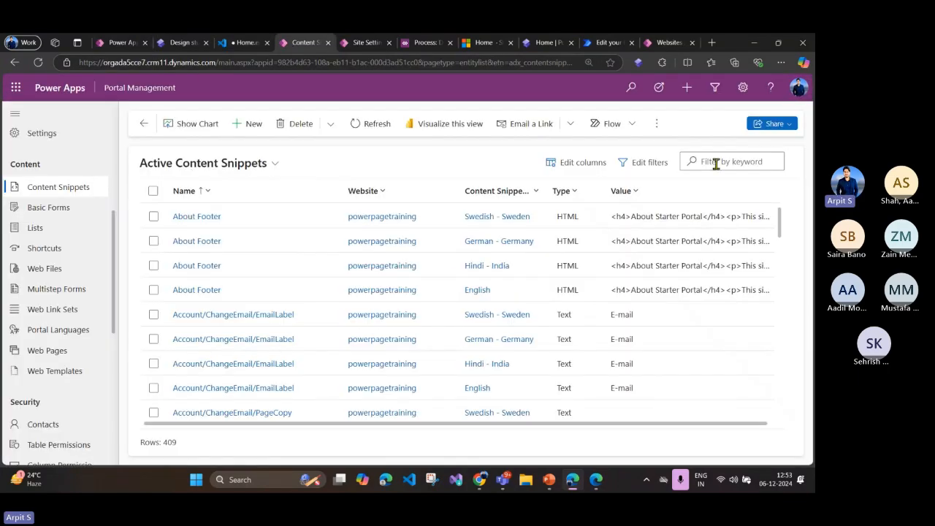
left_click(716, 161)
key("ctrl+v")
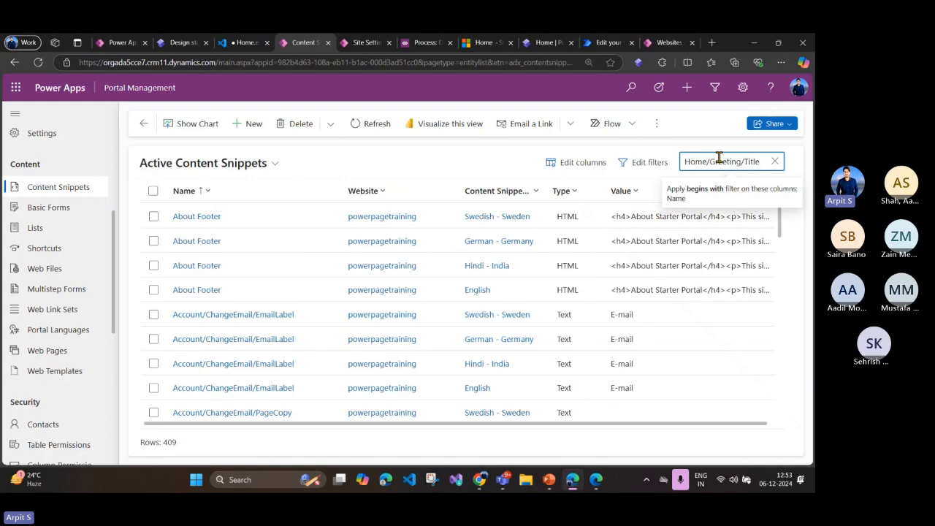
key("Return")
left_click(197, 242)
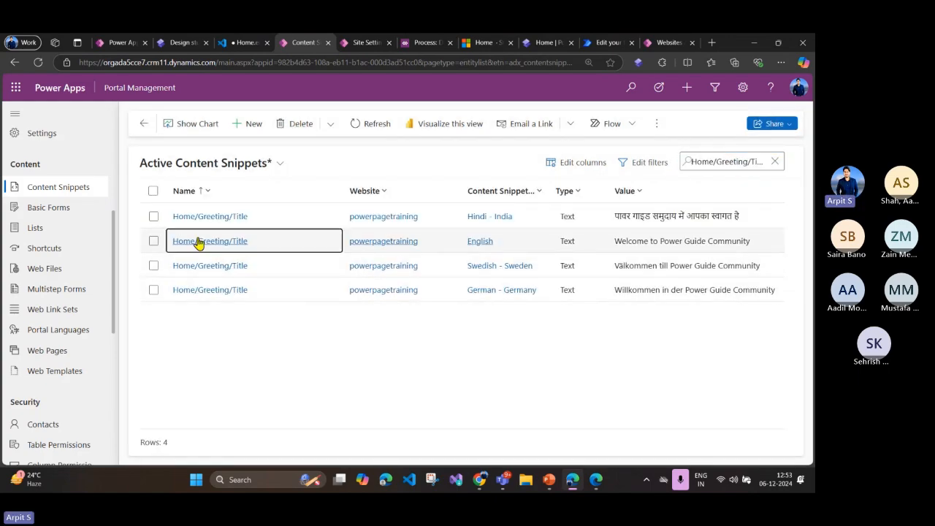
left_click(197, 243)
Step: Review the English snippet's value text, Welcome to Power Guide Community, and return to the Home page code
scroll(358, 288, "down", 4)
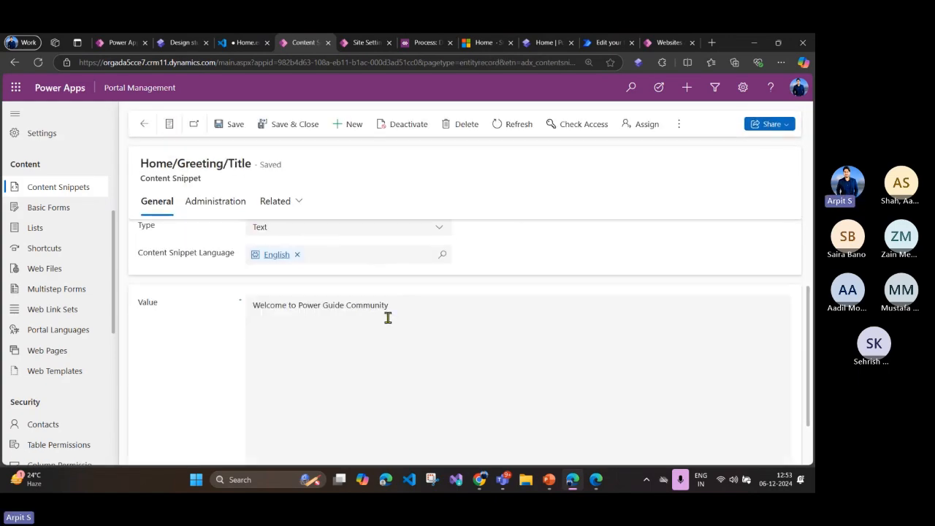
left_click_drag(395, 307, 252, 308)
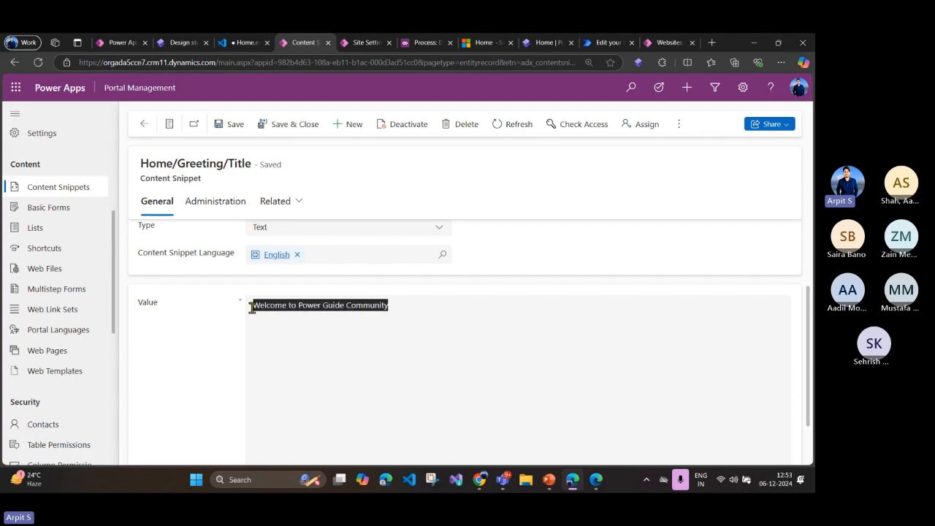
left_click(306, 311)
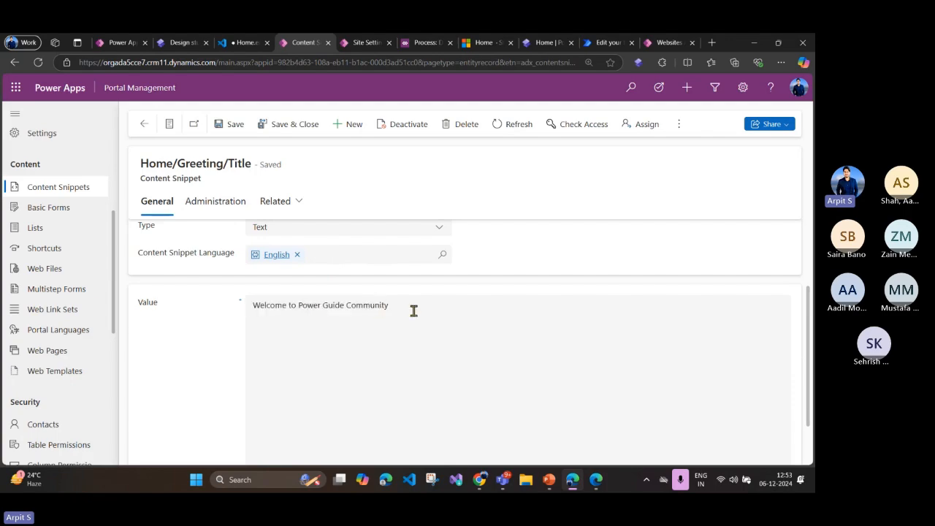
left_click_drag(413, 309, 244, 316)
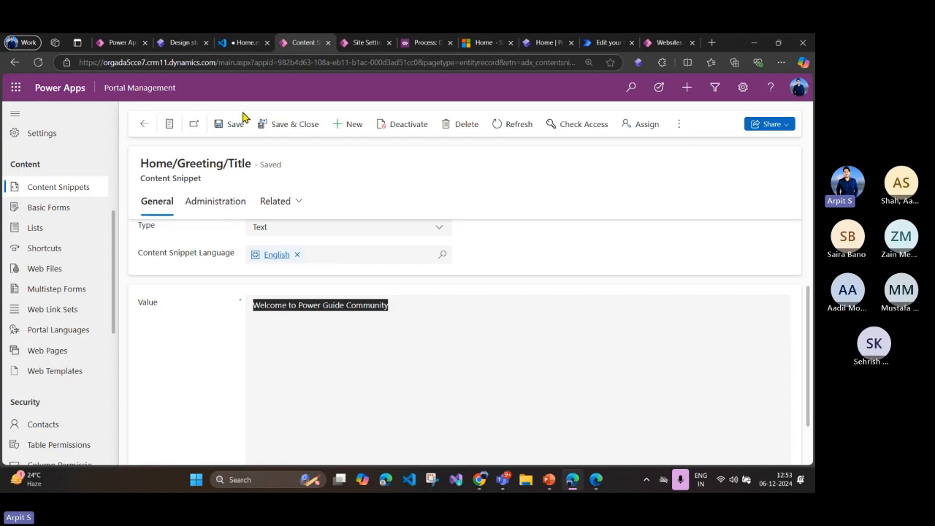
left_click(238, 44)
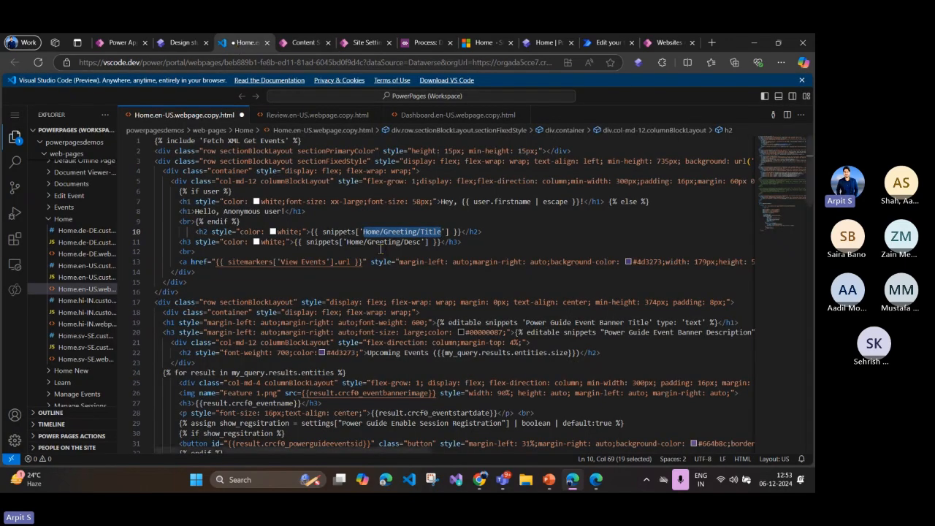
Step: Copy the snippet name Home/Greeting/Desc from line 11, filter the active content snippets by it and open the English record
left_click_drag(346, 241, 418, 244)
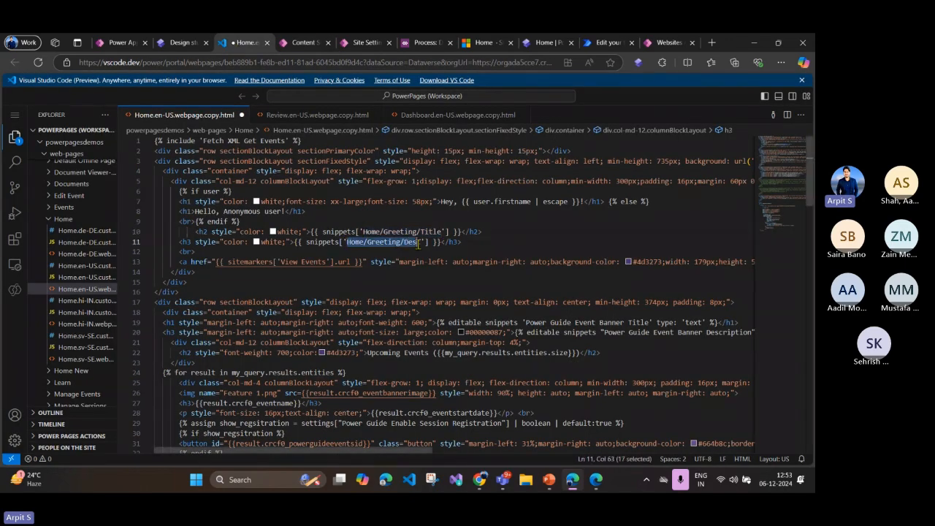
left_click(305, 42)
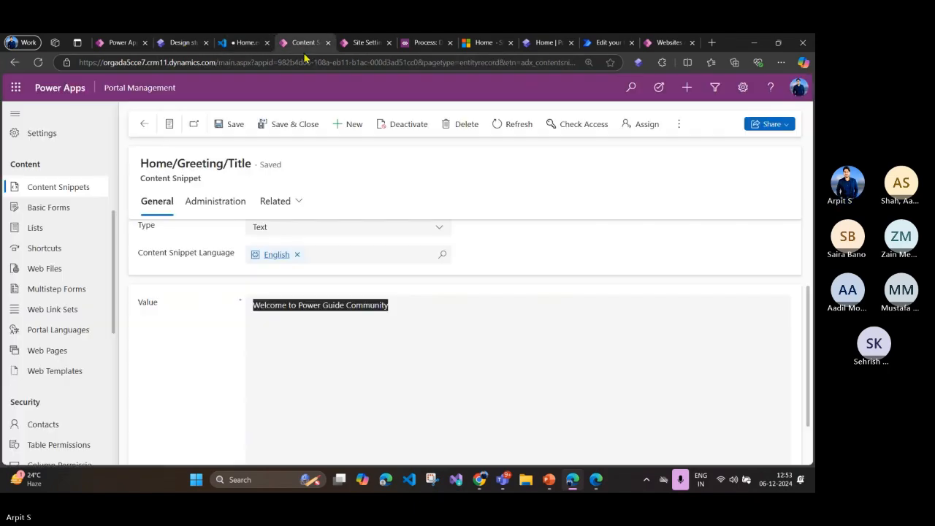
left_click(144, 124)
triple_click(714, 161)
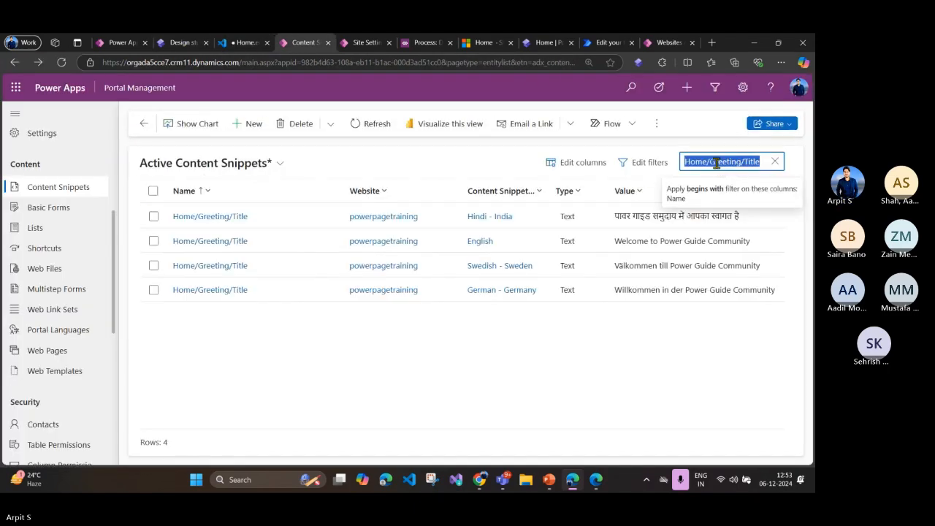
type("Home/Greeting/Desc")
key("Return")
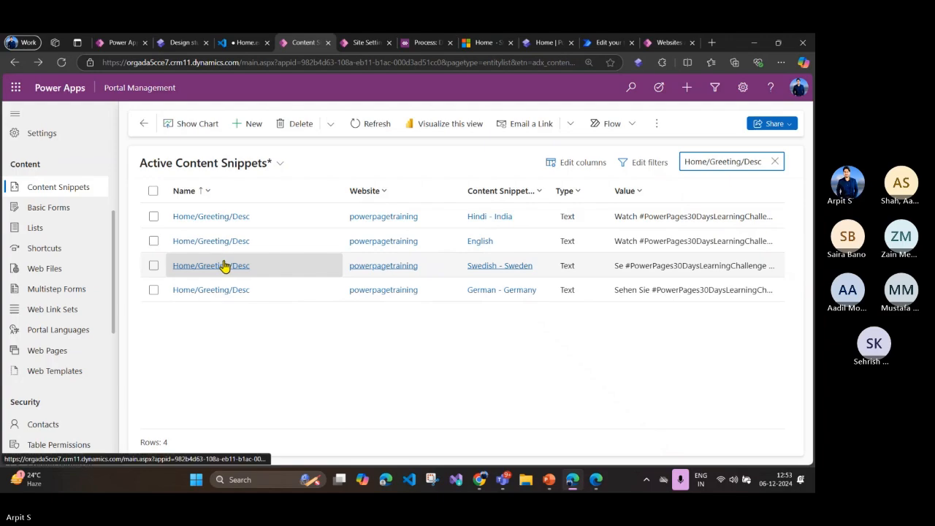
left_click(217, 242)
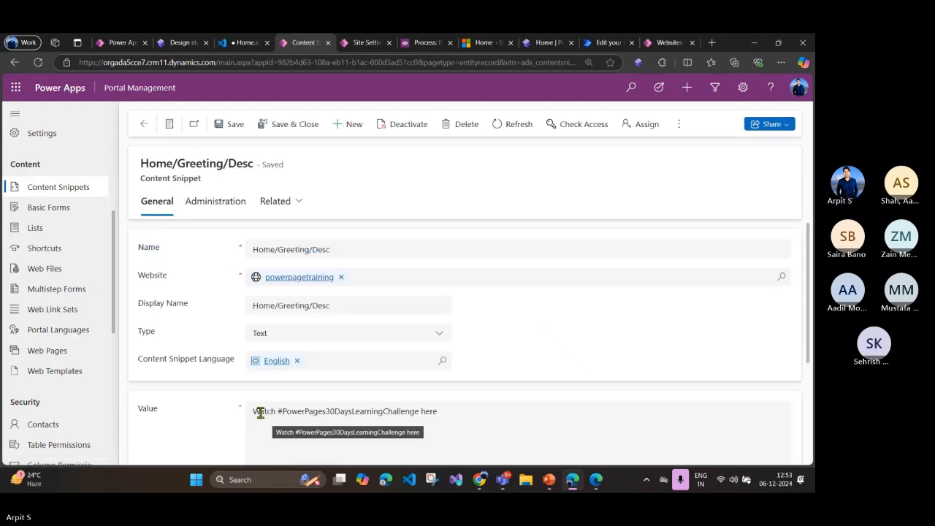
Step: Review the English description snippet's value and compare it with the greeting title and description on the live Home page
left_click_drag(253, 412, 449, 416)
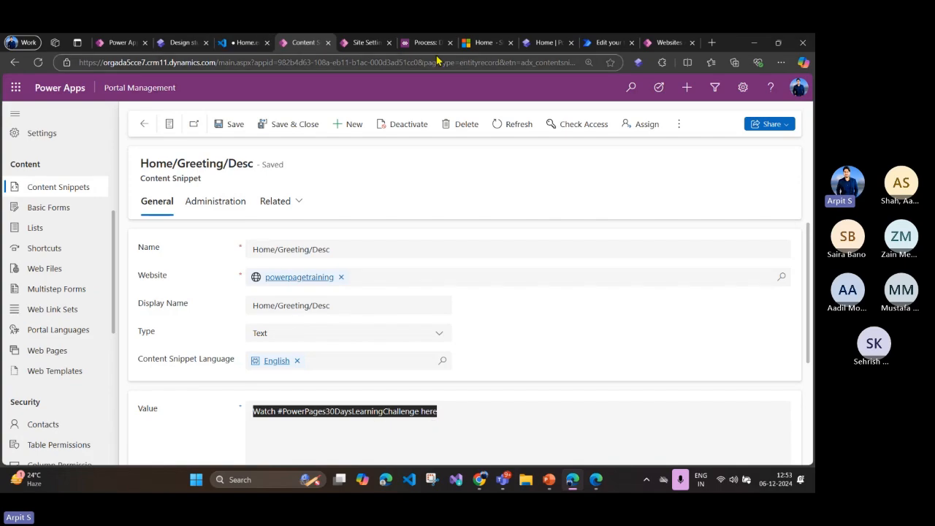
left_click(472, 49)
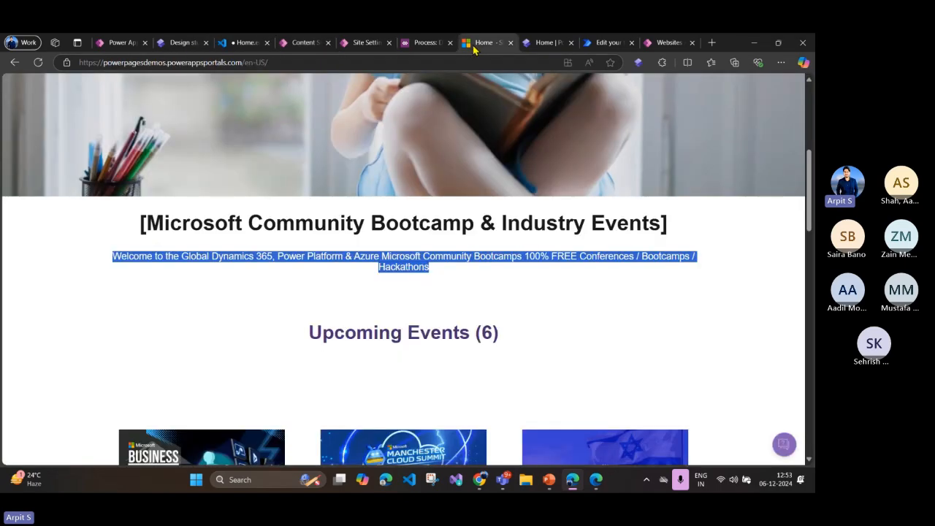
scroll(407, 246, "up", 5)
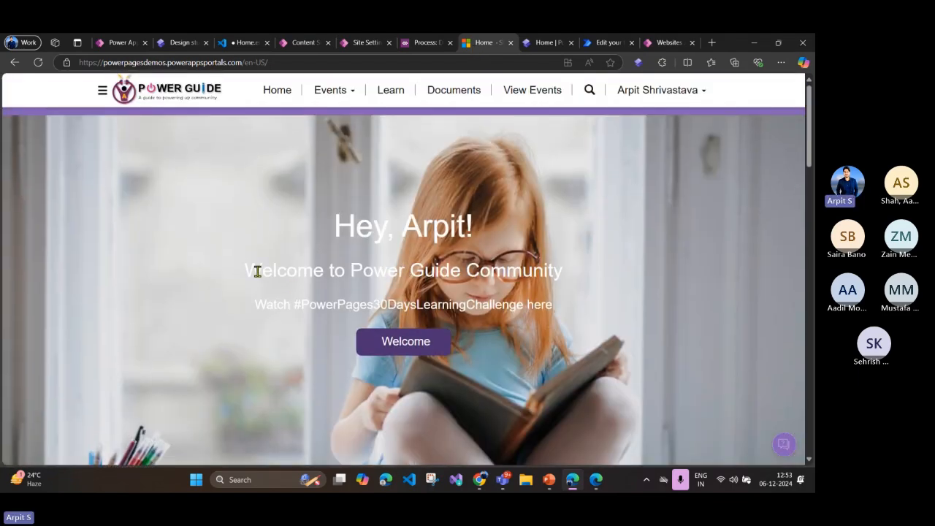
mouse_move(260, 270)
left_mouse_down()
mouse_move(574, 278)
mouse_move(553, 309)
mouse_move(258, 307)
mouse_move(242, 269)
left_mouse_up()
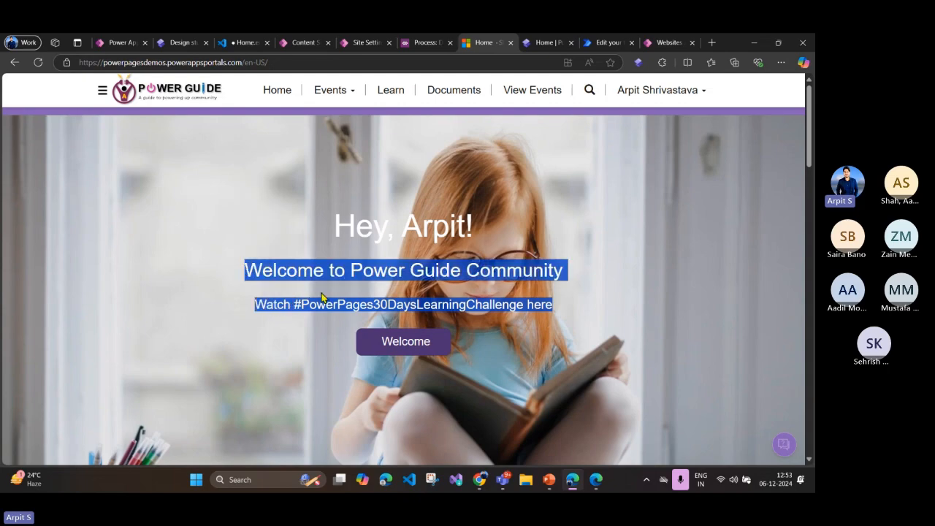
left_click(307, 296)
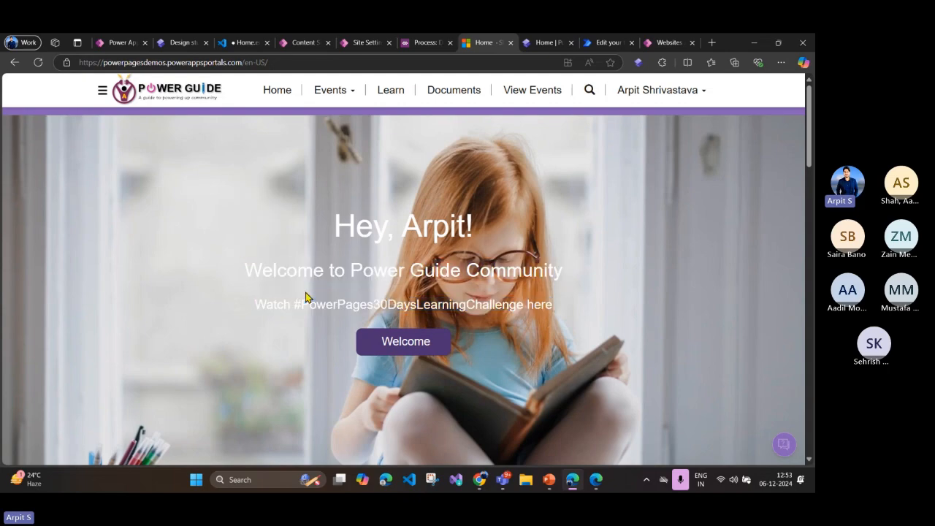
Step: Compare the Home/Greeting/Desc reference on line 11 of the Home page code with its content snippet record, and return to the code
left_click(244, 42)
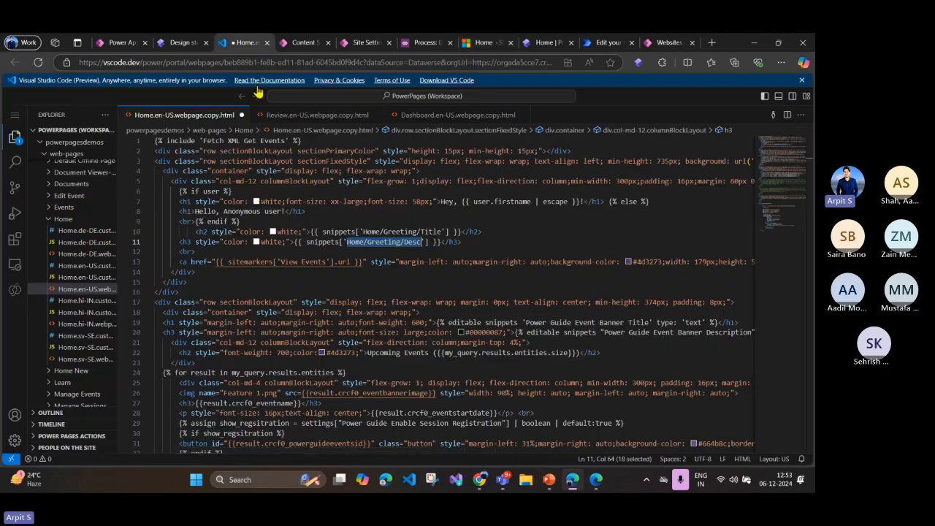
left_click(406, 242)
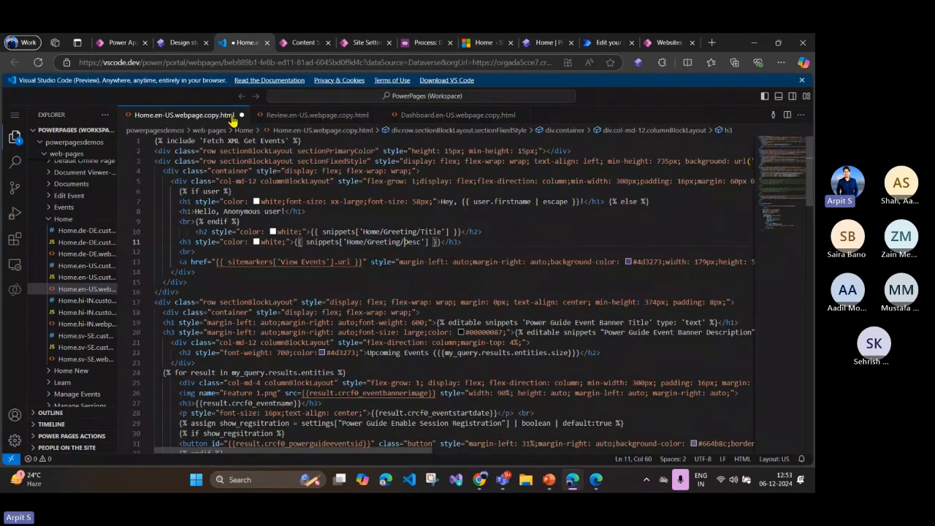
left_click(305, 41)
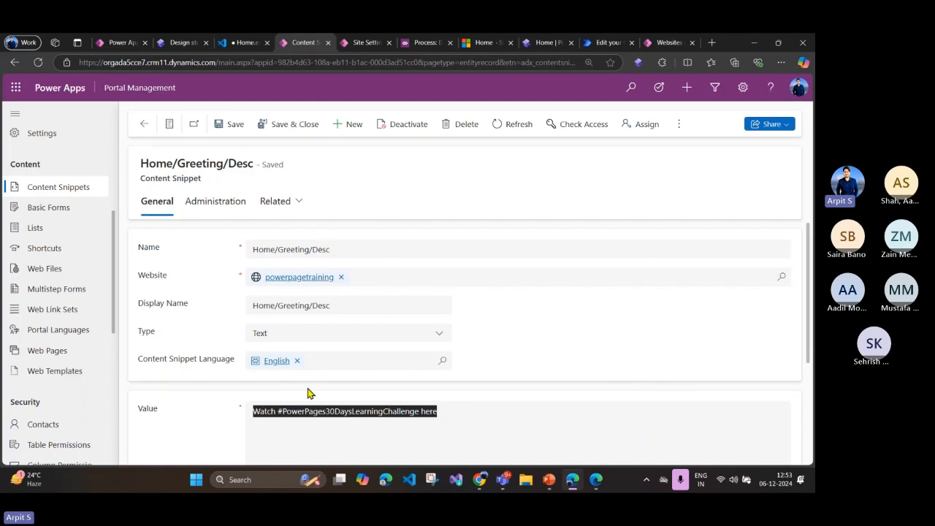
left_click(300, 415)
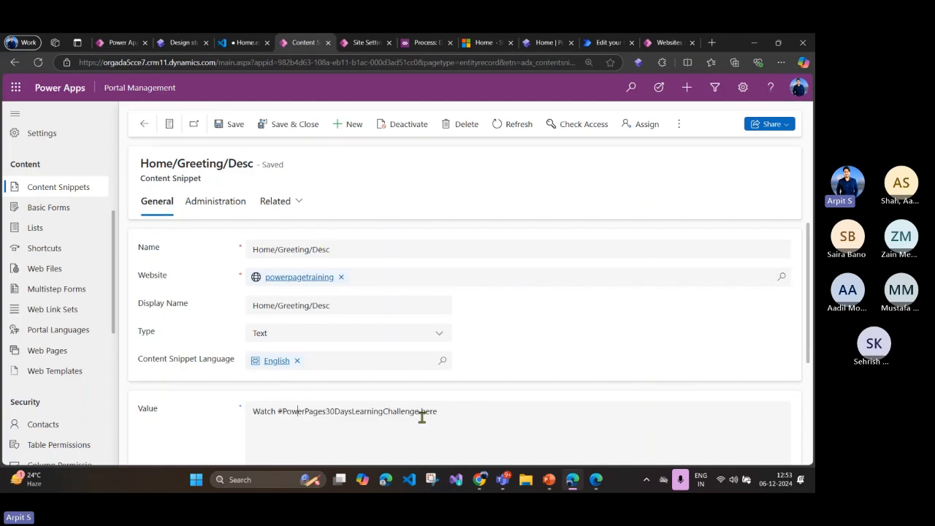
left_click(242, 42)
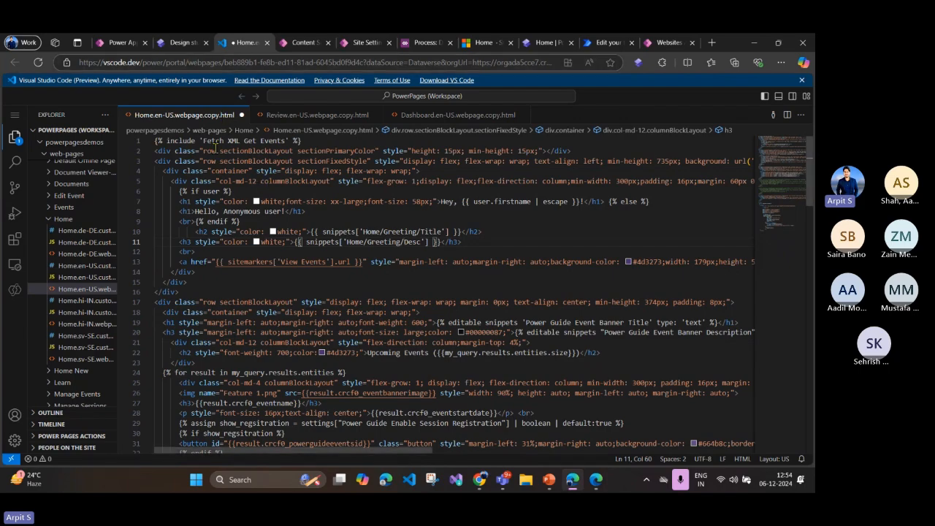
Step: Review the Fetch XML Get Events include on line 1 and the user object in the greeting on line 7
left_click_drag(202, 140, 285, 141)
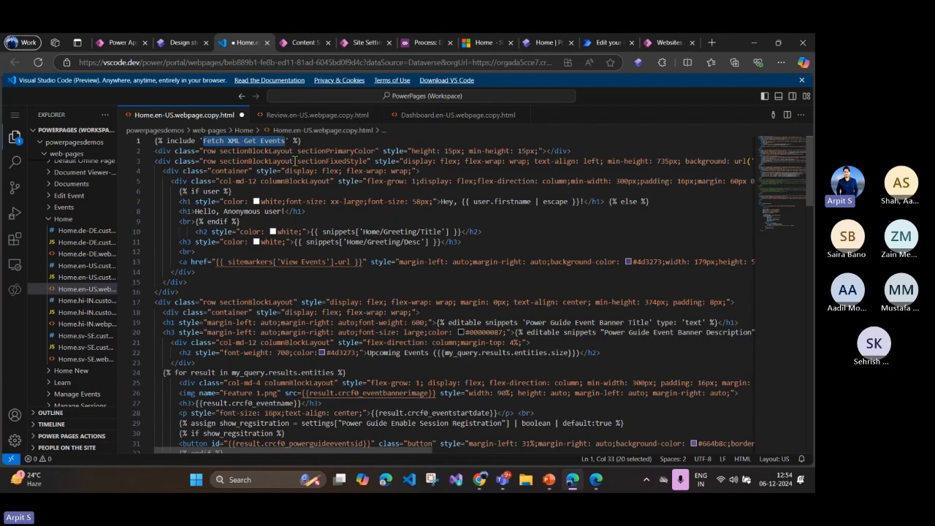
left_click(380, 210)
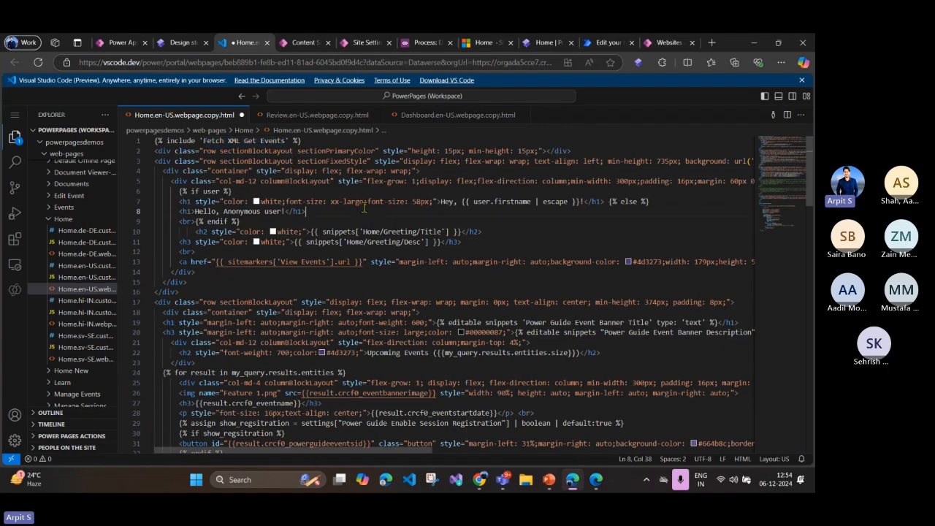
double_click(481, 200)
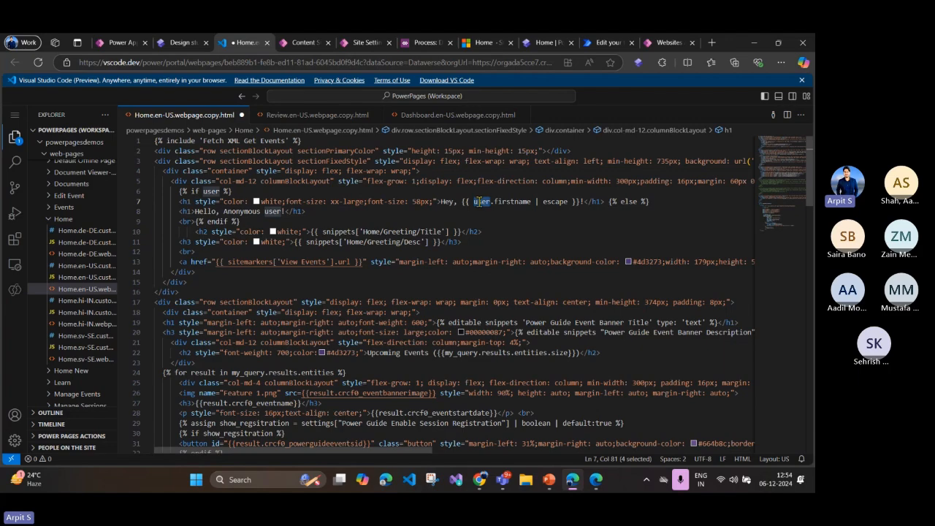
left_click(390, 252)
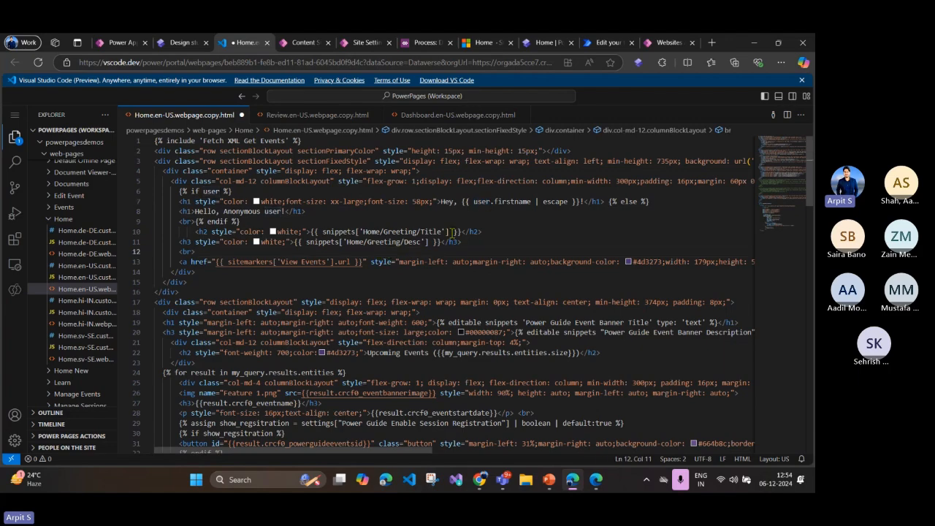
Step: Examine the snippets object and the greeting title and description headings on lines 10 and 11
double_click(341, 232)
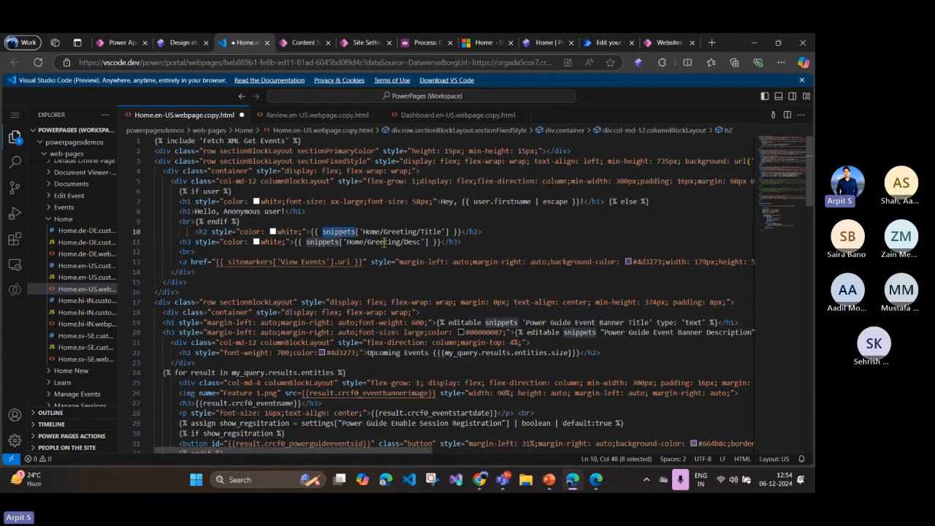
left_click(488, 232)
left_click_drag(488, 232, 210, 231)
left_click(247, 251)
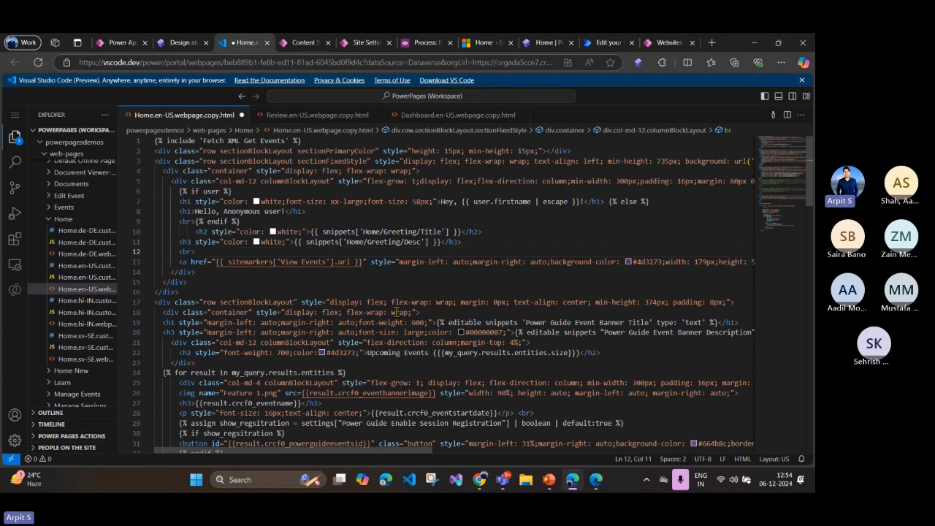
left_click(339, 276)
left_click_drag(196, 232, 468, 245)
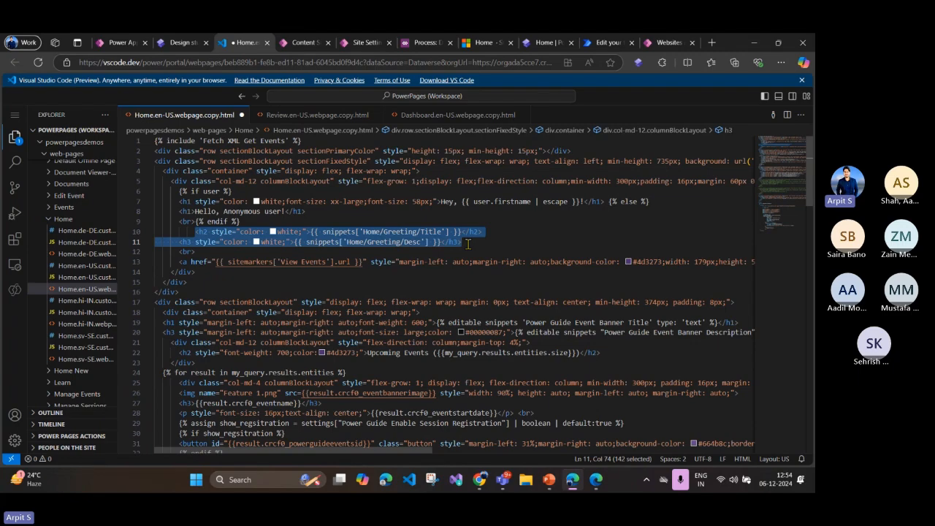
key("Down")
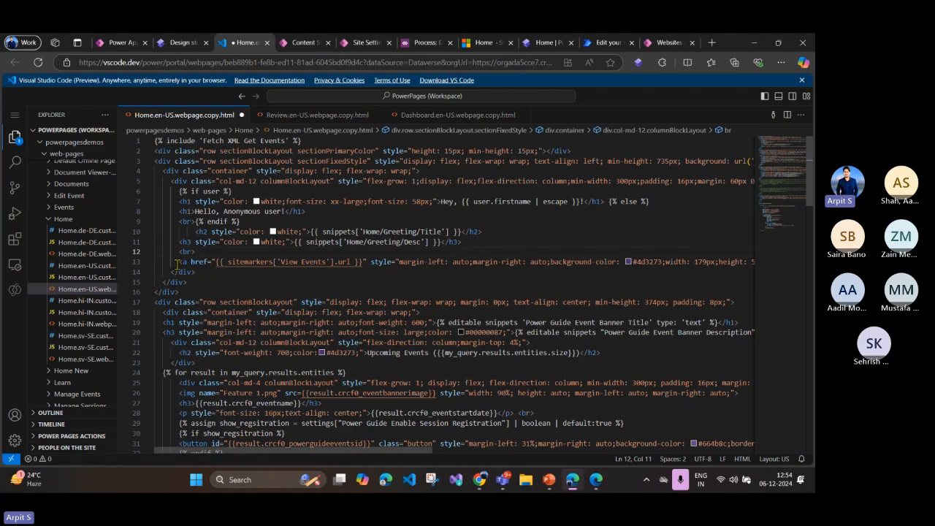
Step: Inspect the link on line 13 that uses the View Events site marker URL, and switch to the live Home page
left_click_drag(178, 263, 430, 265)
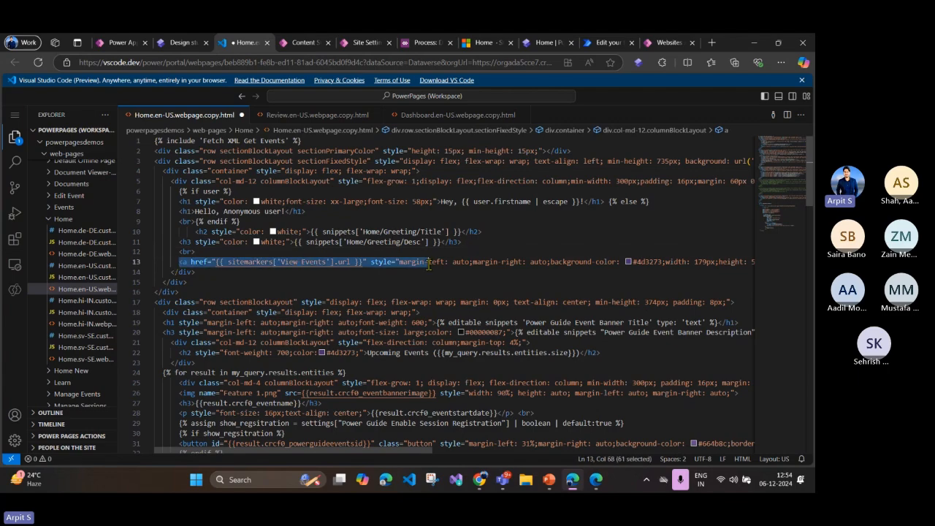
key("Down")
key("Down")
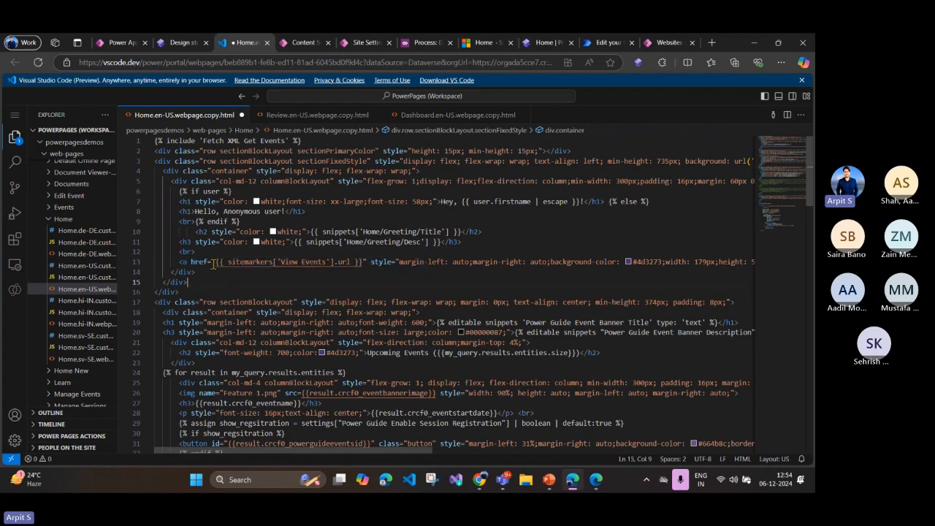
left_click_drag(216, 263, 378, 263)
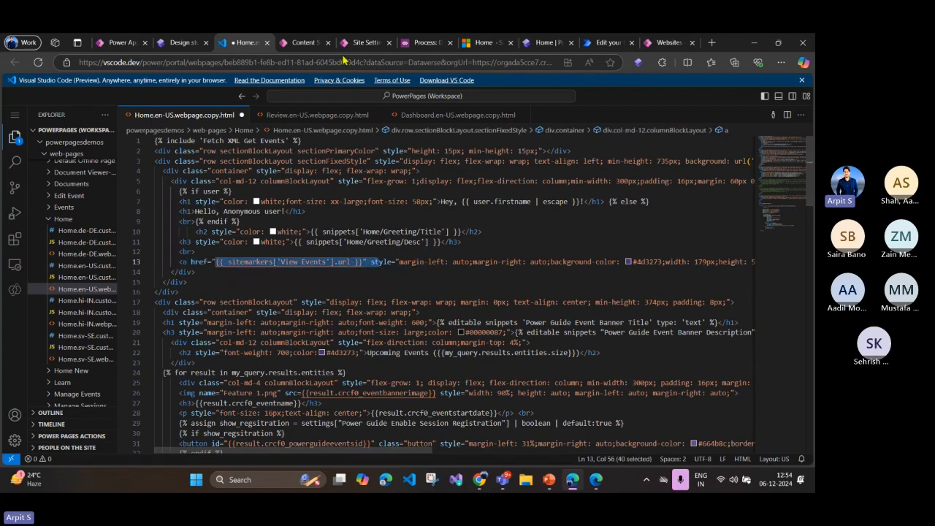
left_click(485, 42)
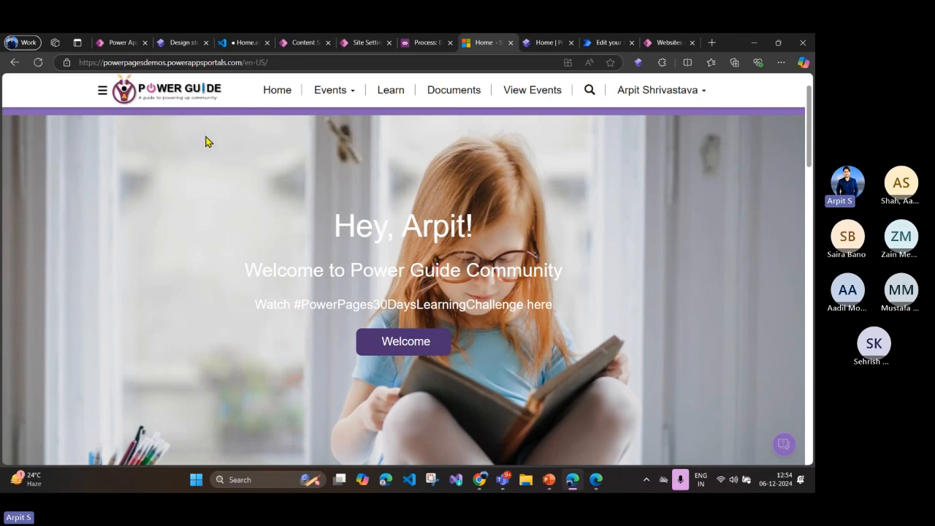
Step: Open the Access Denied record from the Web Pages list in Portal Management and inspect its partial URL
left_click(184, 44)
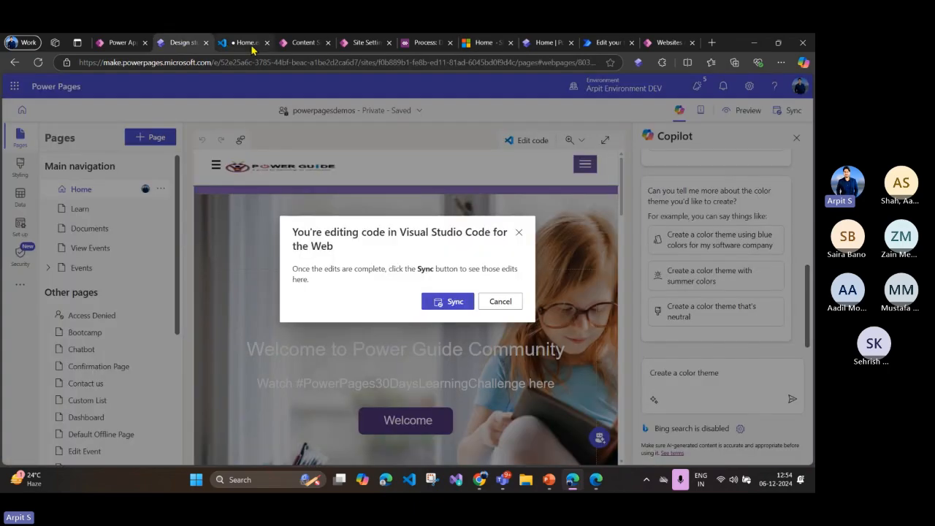
left_click(304, 43)
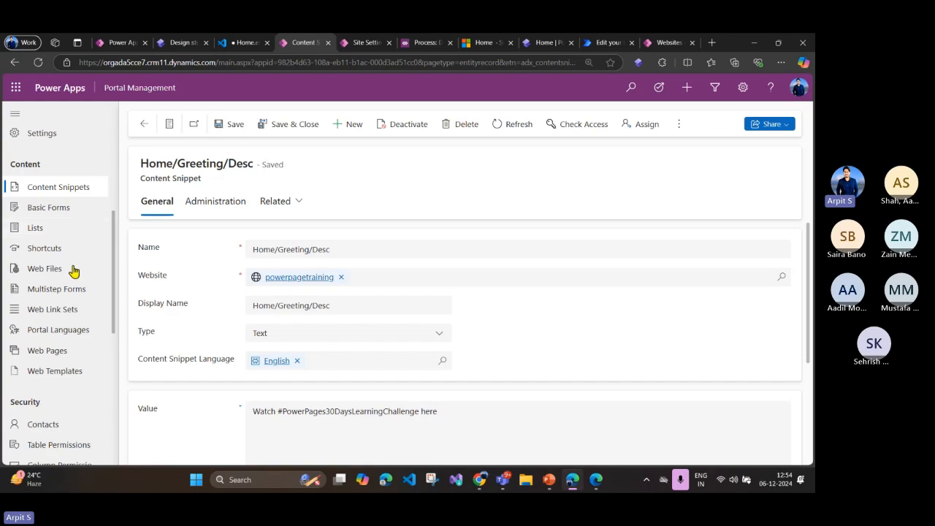
scroll(73, 278, "down", 2)
scroll(73, 289, "up", 5)
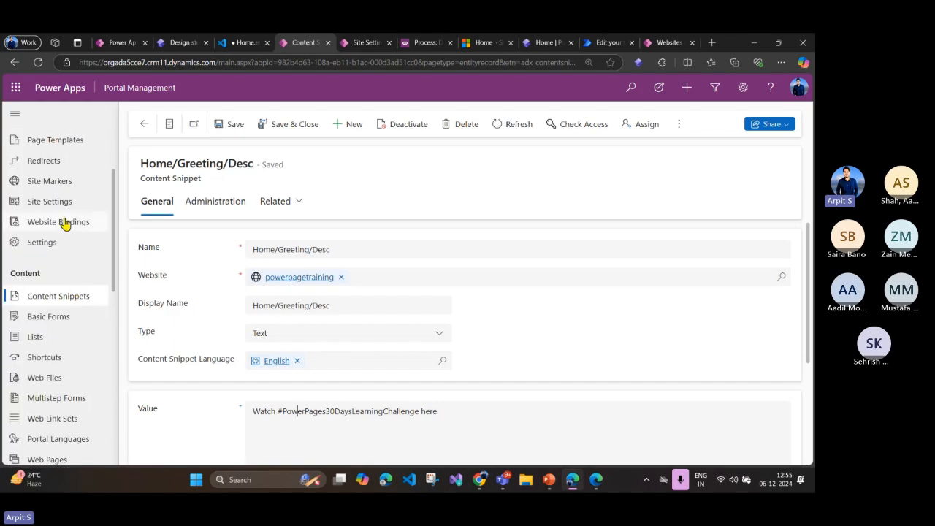
scroll(69, 298, "down", 1)
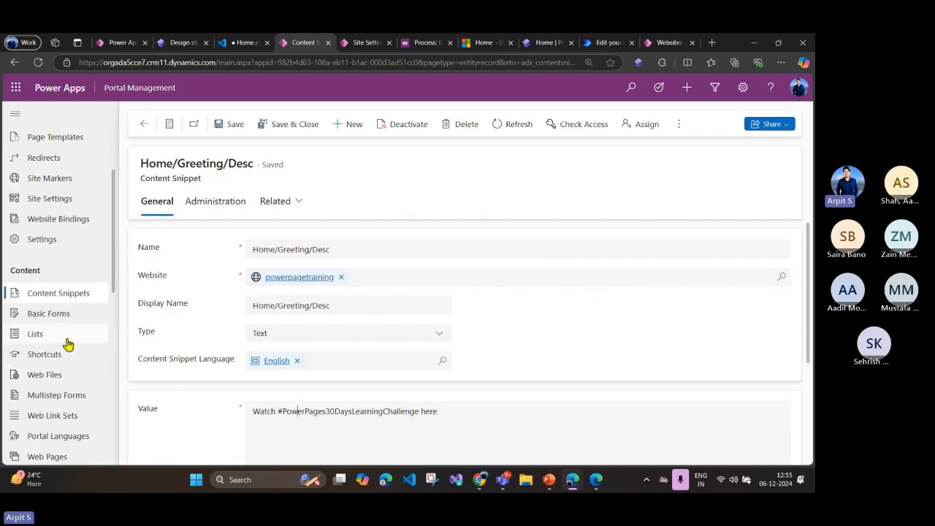
scroll(67, 344, "up", 2)
scroll(68, 344, "down", 2)
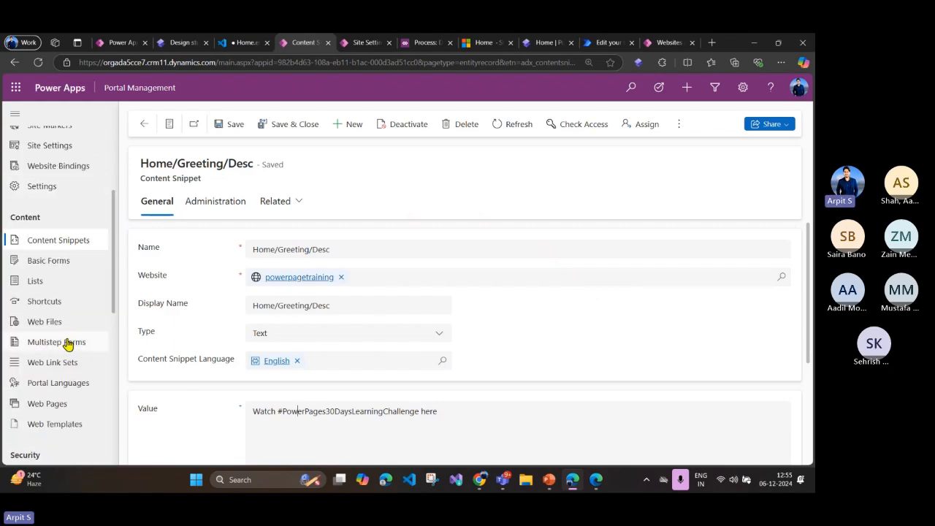
left_click(68, 343)
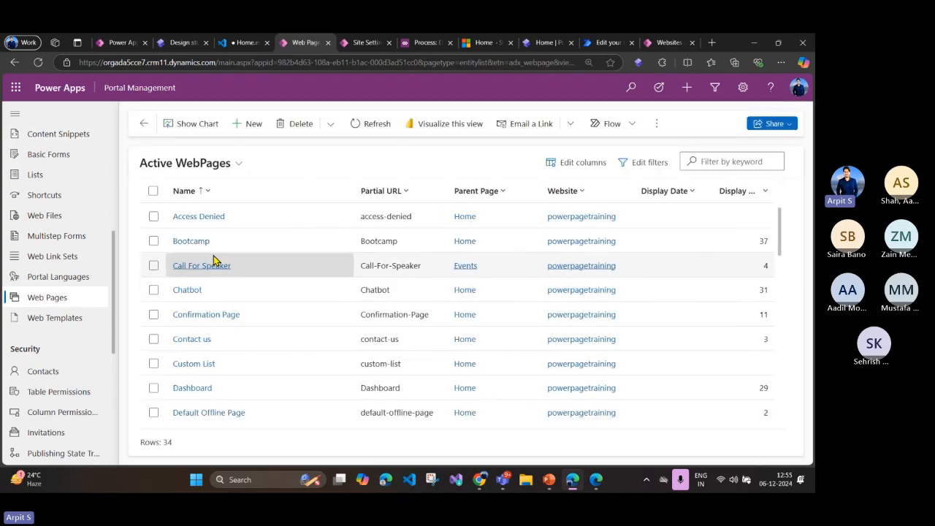
left_click(201, 217)
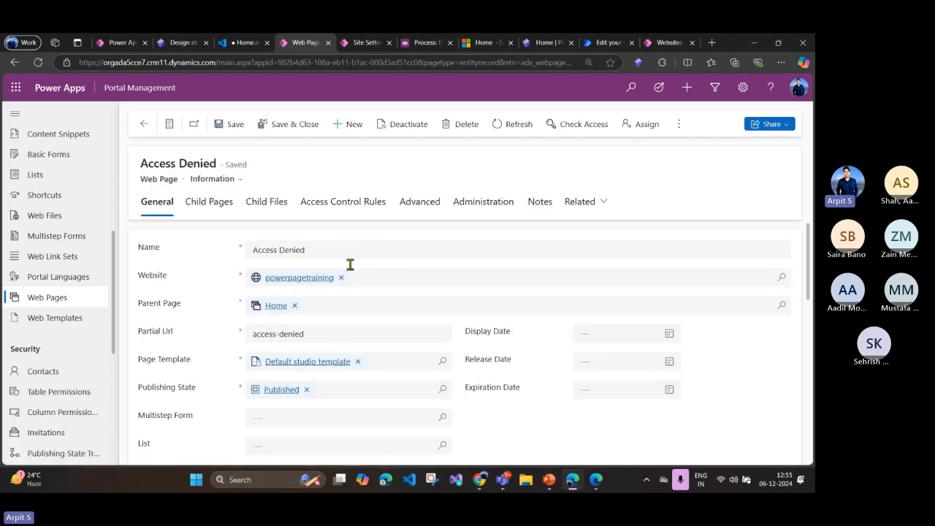
left_click_drag(312, 334, 229, 336)
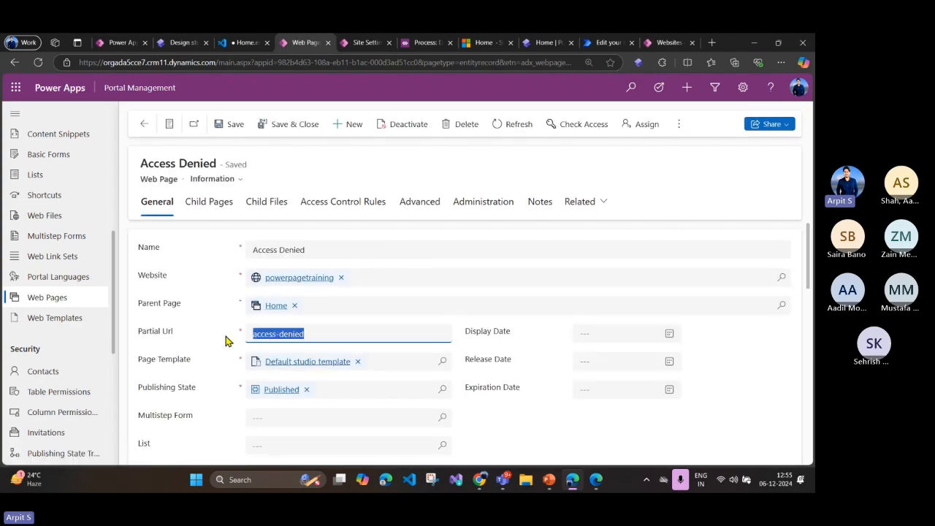
Step: Compare the Access Denied page's partial URL with the View Events site marker URL on line 13 of the Home page code
left_click(293, 334)
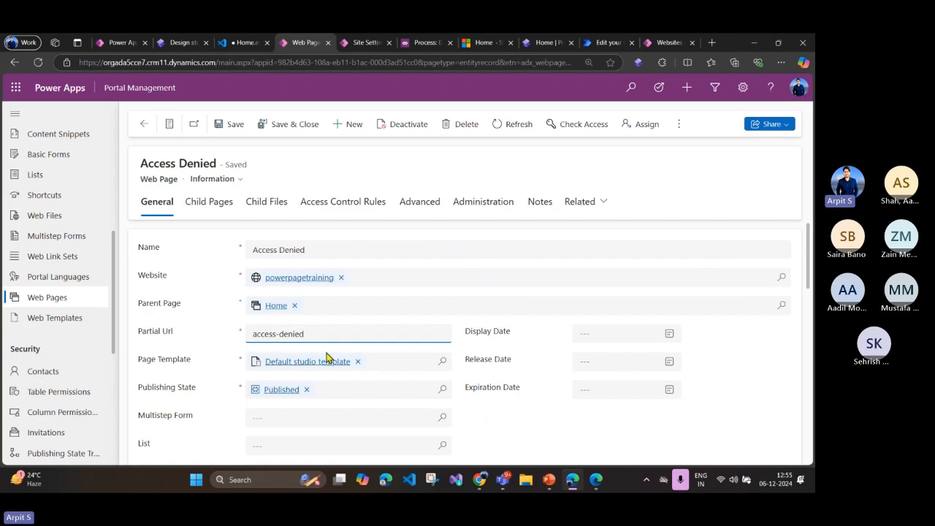
left_click_drag(307, 334, 248, 341)
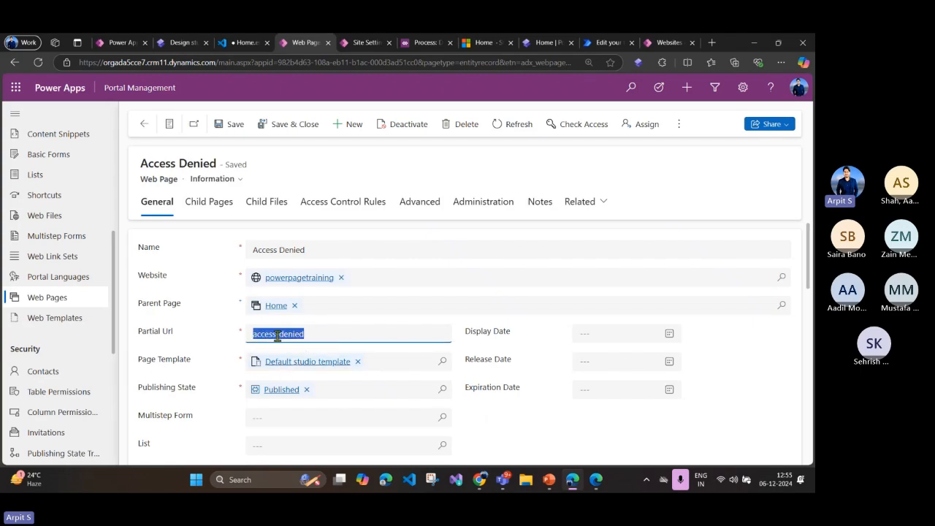
left_click(241, 45)
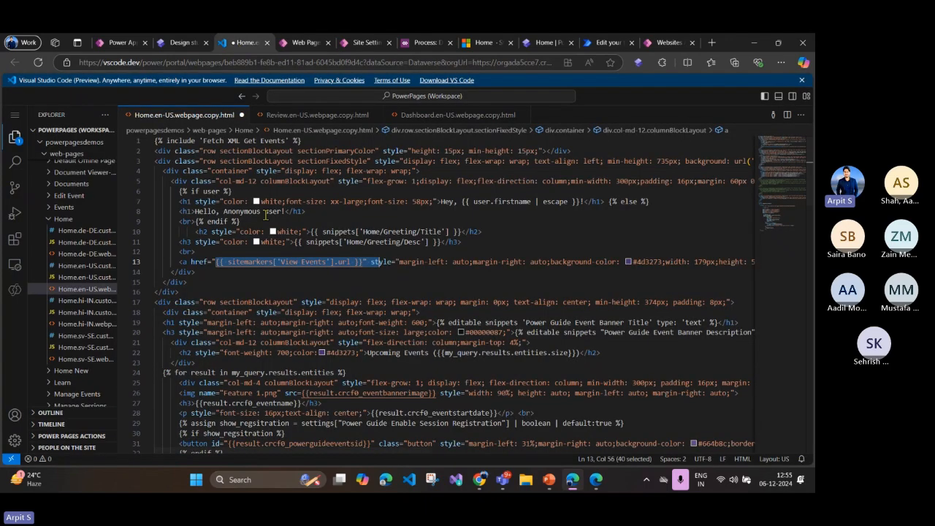
left_click(218, 262)
left_click_drag(219, 263, 363, 261)
left_click(303, 42)
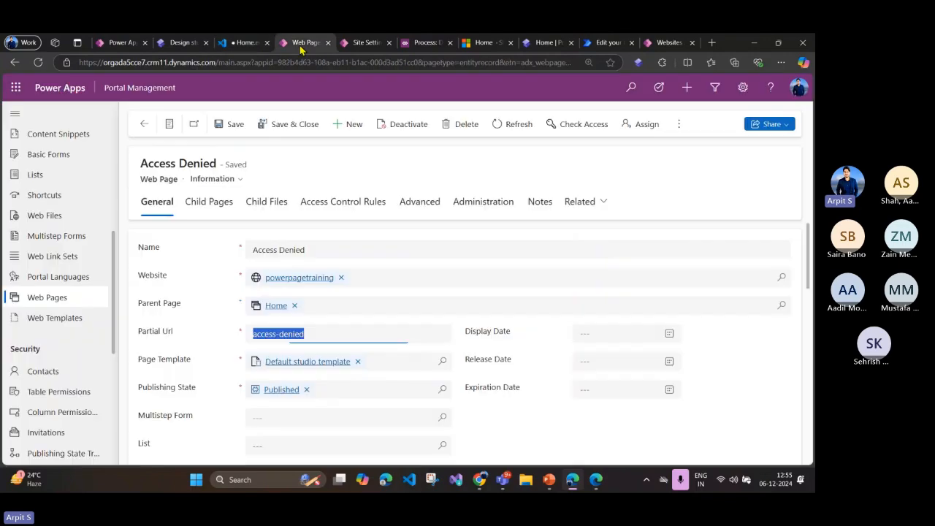
left_click(250, 333)
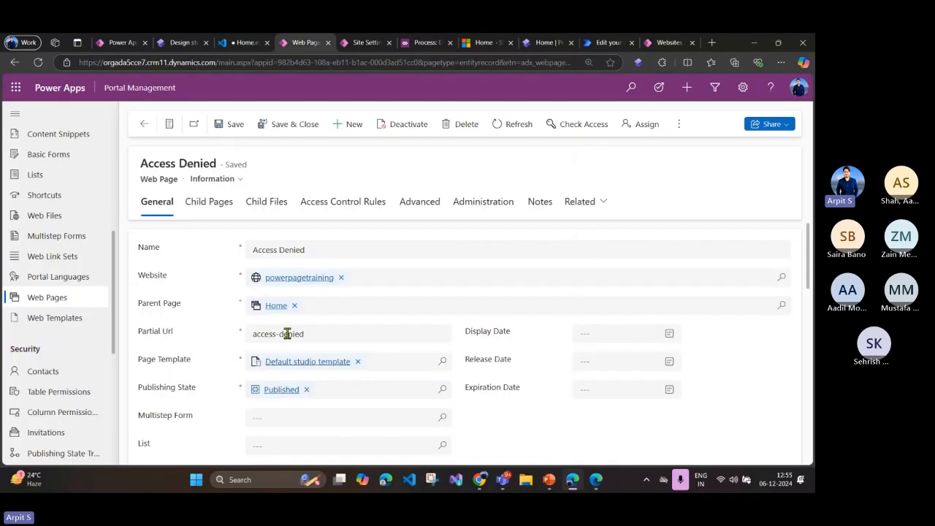
left_click_drag(323, 334, 175, 339)
left_click(228, 42)
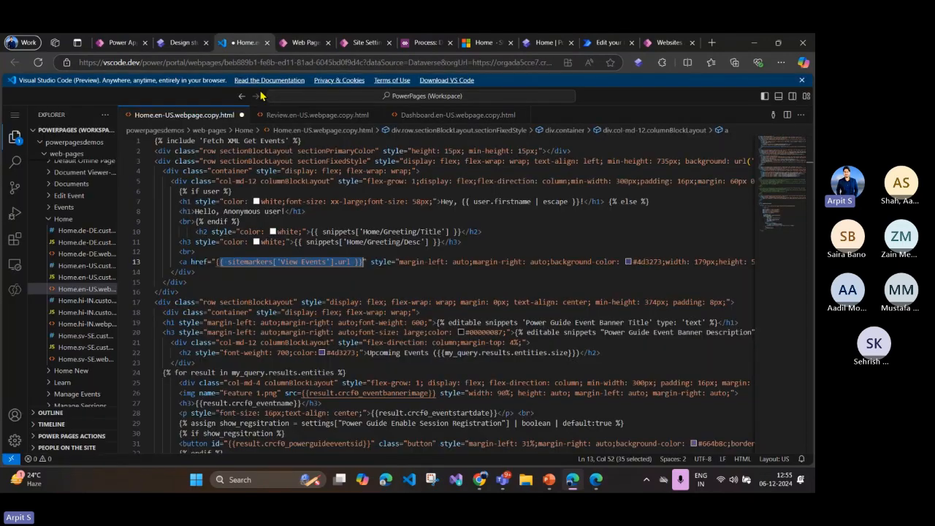
Step: Examine the sitemarkers object used in the link on line 13
left_click(210, 280)
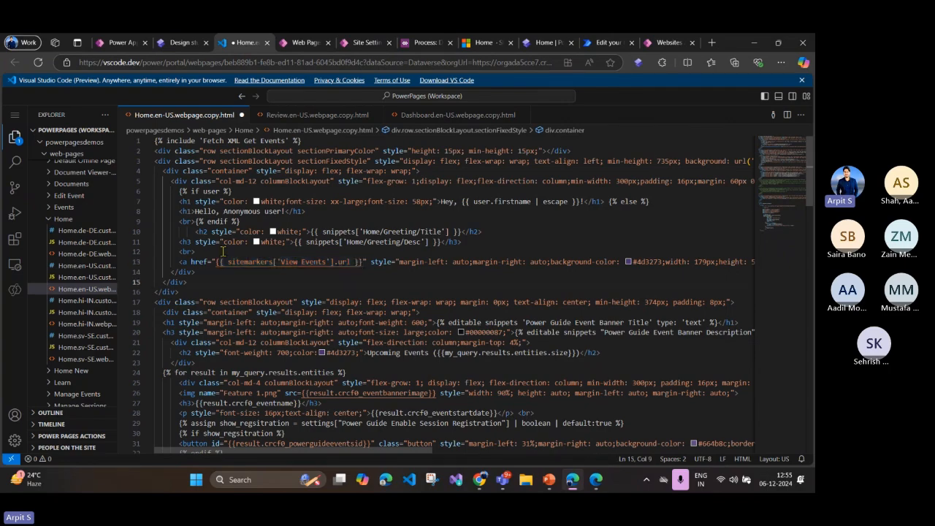
left_click(283, 295)
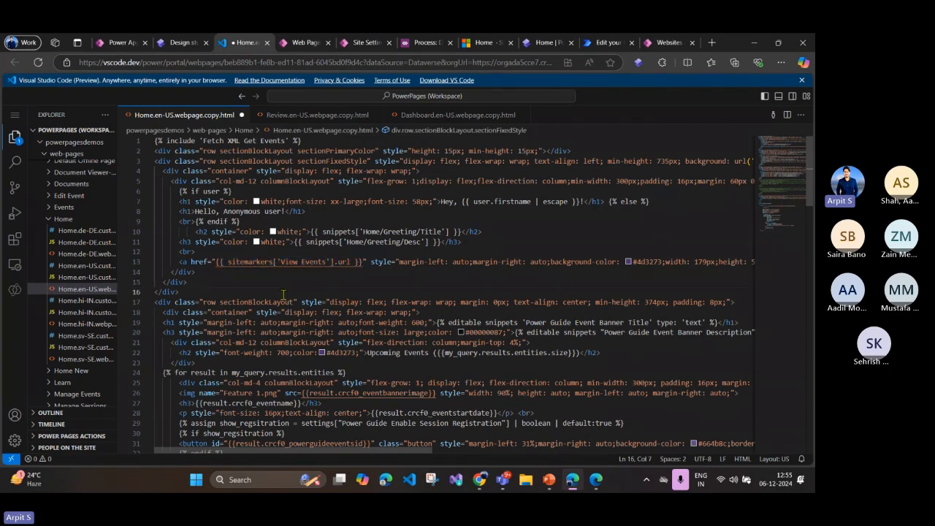
double_click(245, 263)
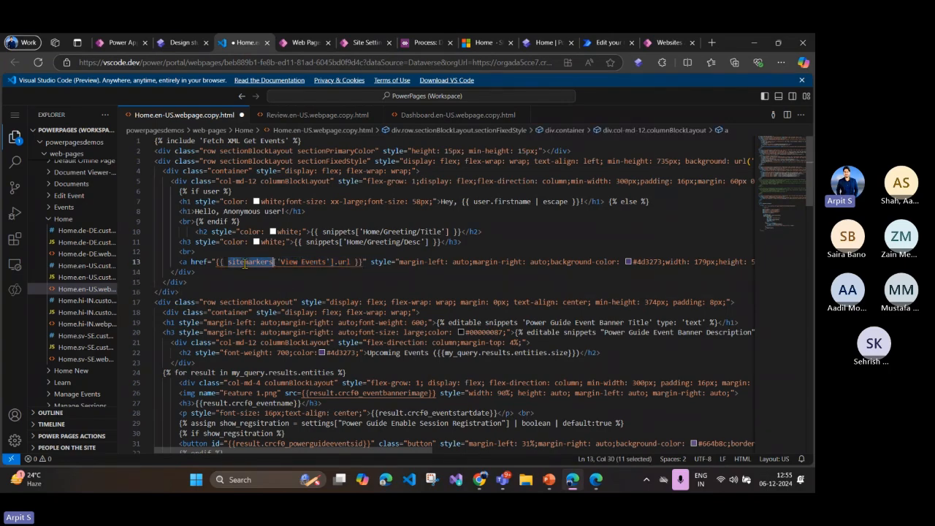
left_click(347, 272)
double_click(268, 263)
Step: Switch to Portal Management and start a new Site Marker record
left_click(285, 47)
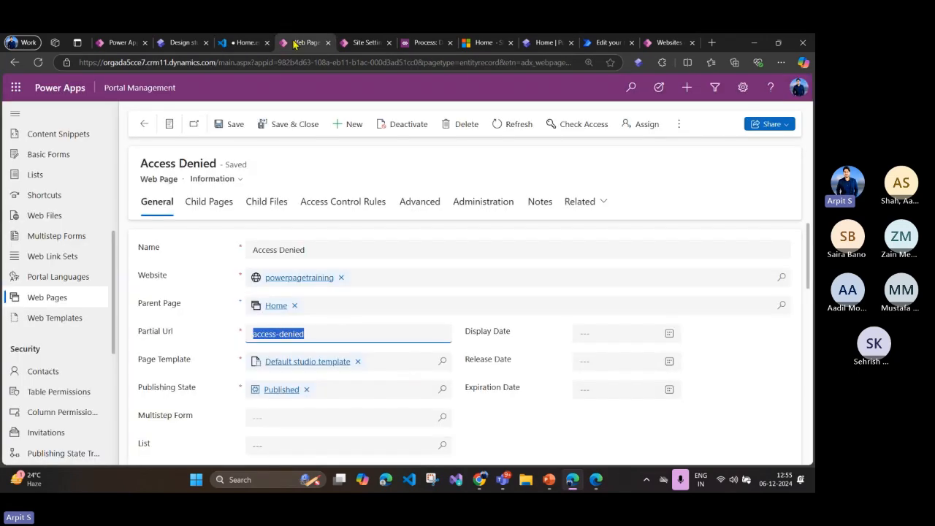
scroll(63, 261, "down", 3)
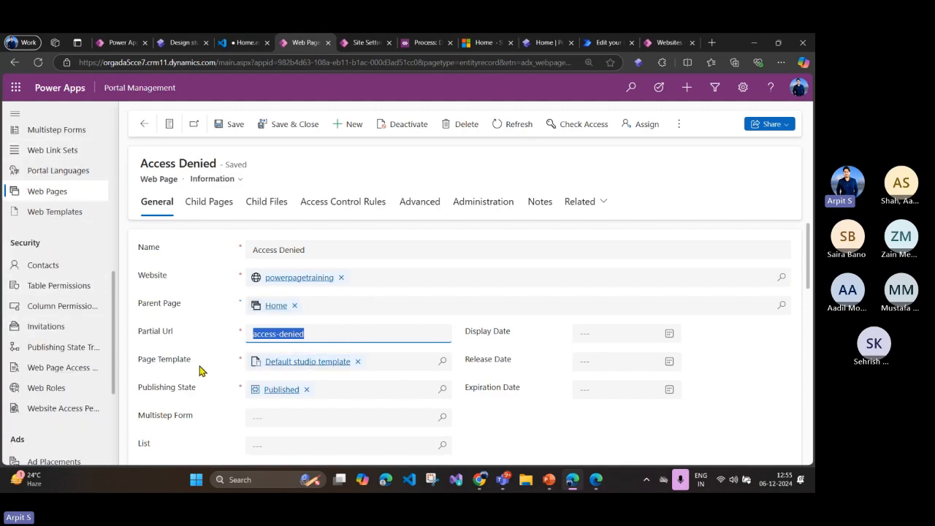
scroll(72, 305, "up", 7)
left_click(58, 180)
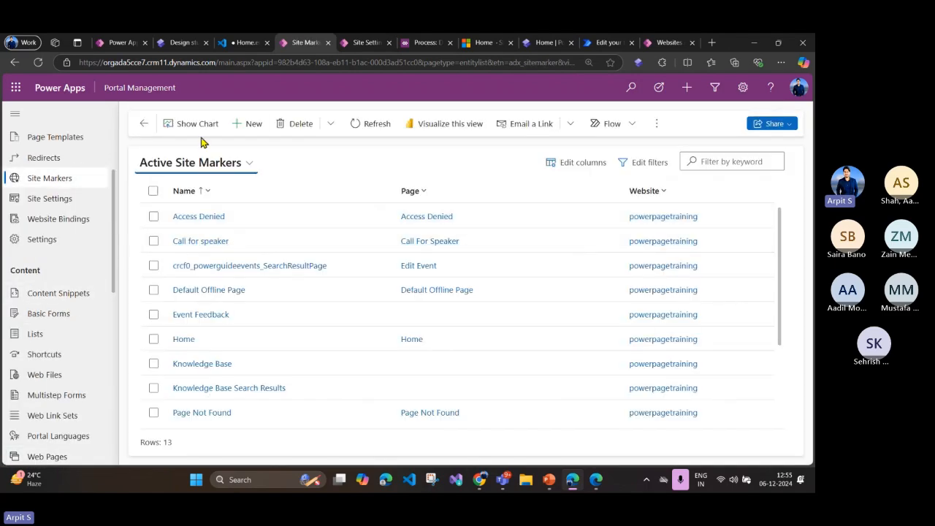
left_click(246, 123)
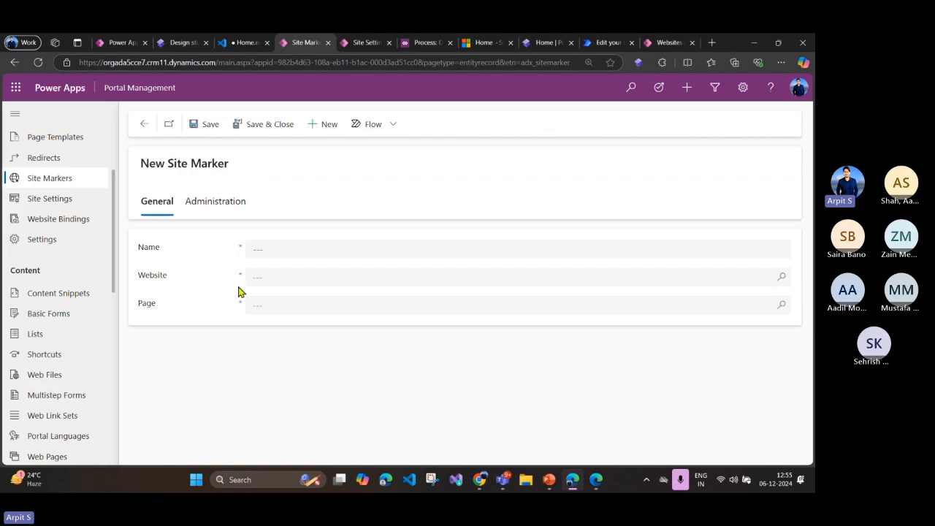
Step: Set the new site marker's page to Access Denied and its website to powerpagetraining, leaving the name empty
left_click(261, 277)
left_click(188, 322)
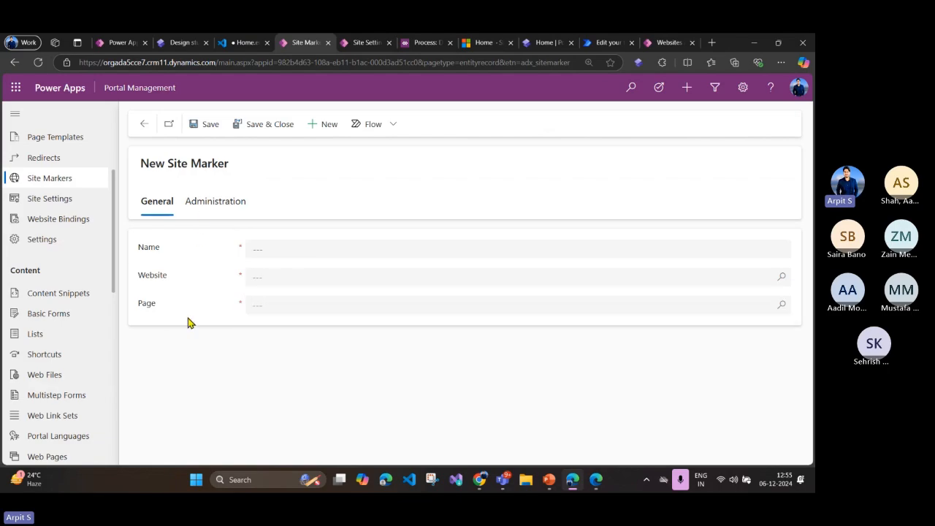
left_click(263, 306)
left_click(782, 307)
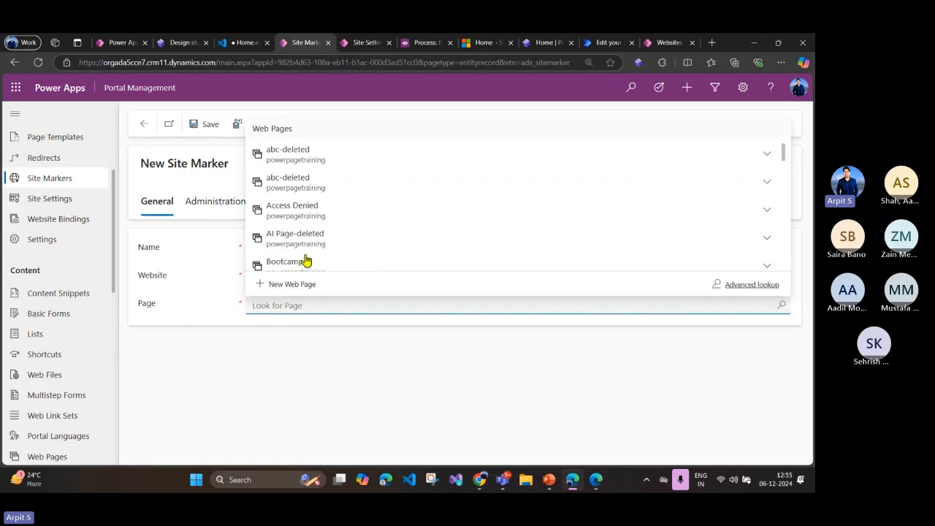
left_click(300, 210)
left_click(265, 248)
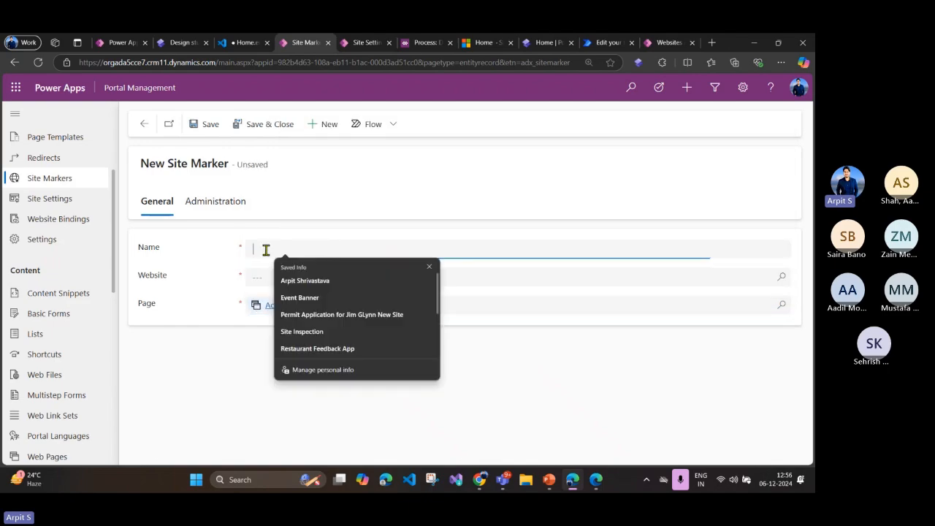
left_click(257, 277)
left_click(781, 277)
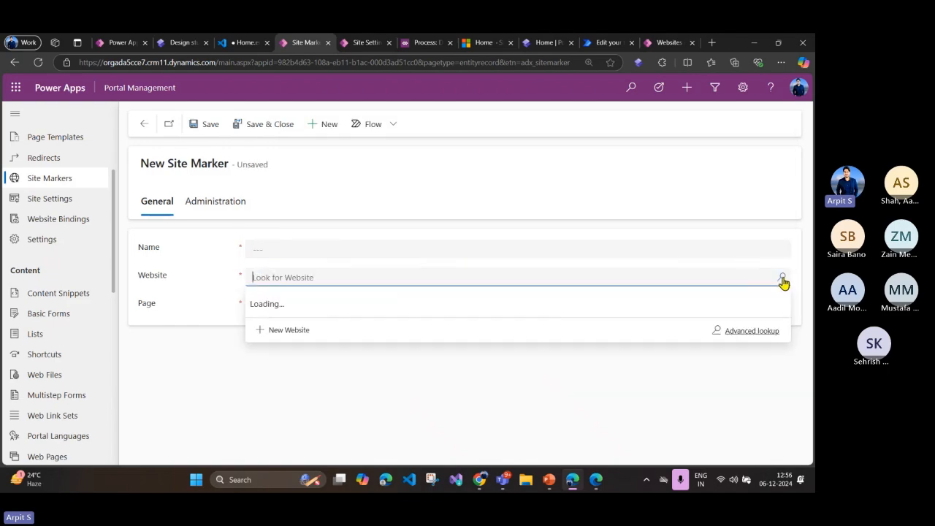
left_click(326, 327)
left_click(255, 246)
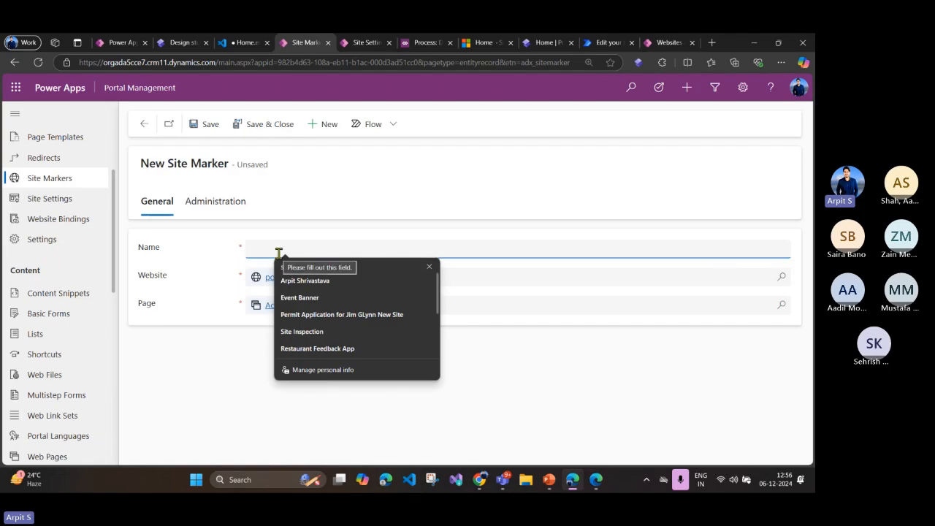
Step: Review the unsaved site marker's heading and the web page it is linked to
left_click(178, 263)
double_click(204, 167)
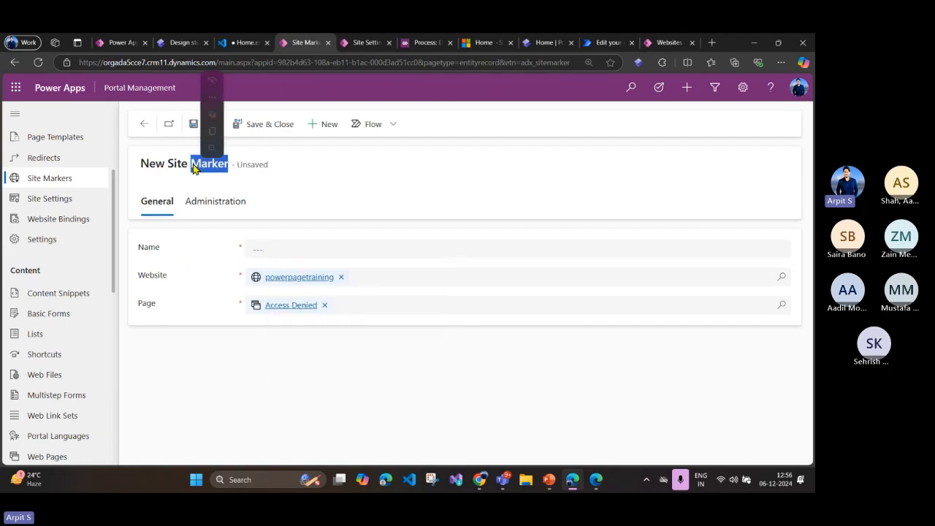
left_click(193, 254)
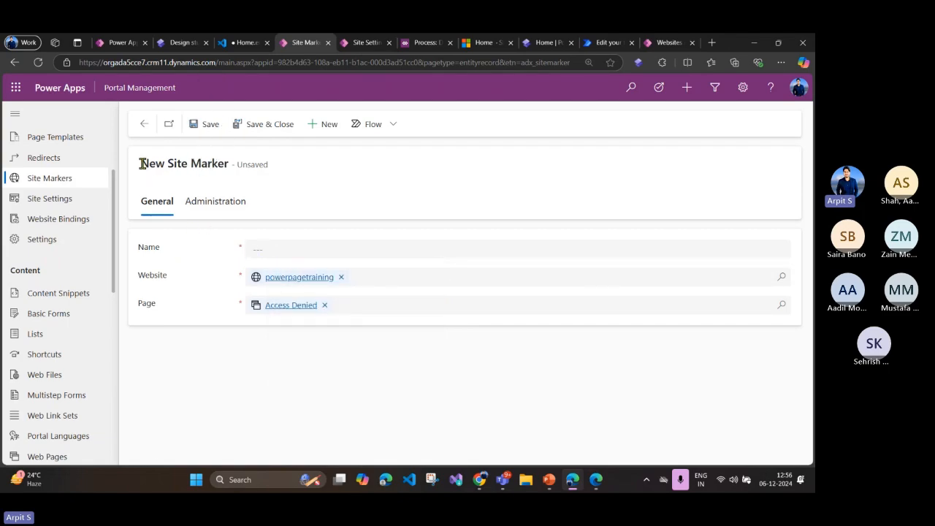
mouse_move(138, 162)
left_mouse_down()
mouse_move(224, 168)
mouse_move(229, 177)
left_mouse_up()
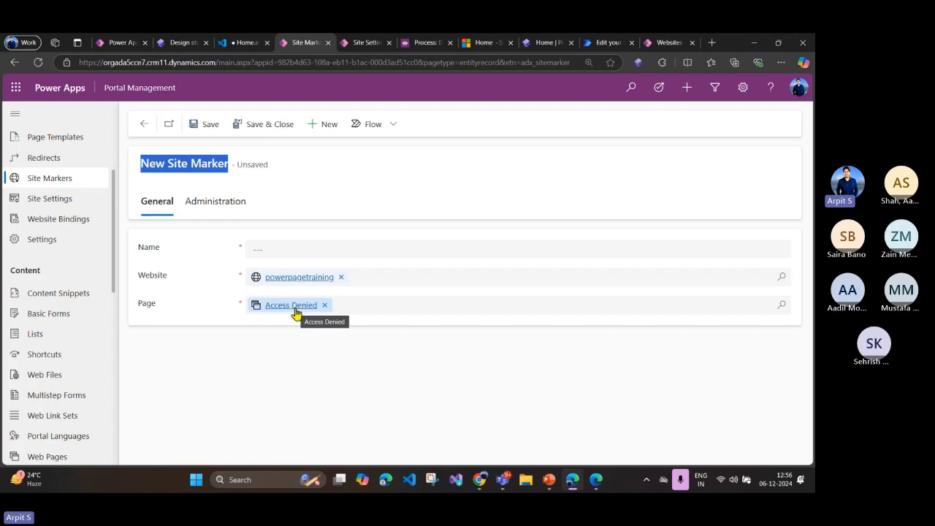
left_click(133, 169)
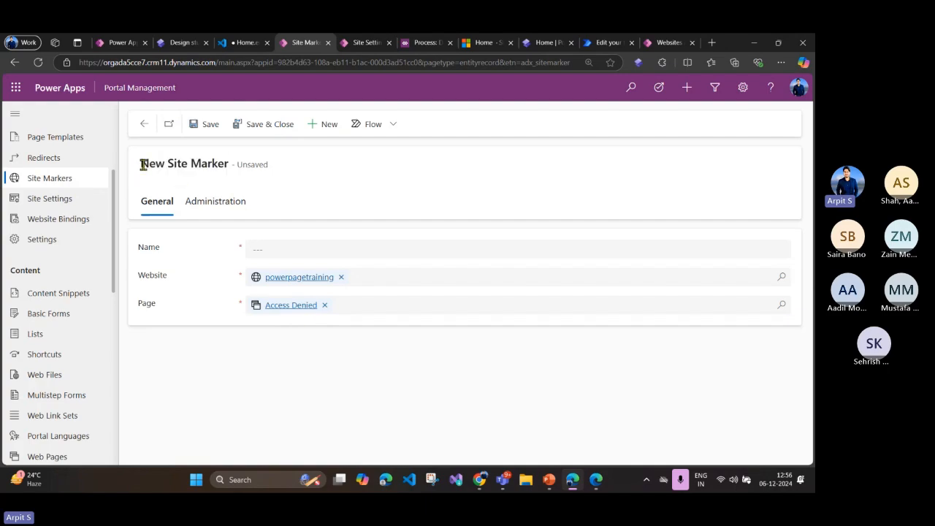
mouse_move(142, 164)
left_mouse_down()
mouse_move(239, 163)
mouse_move(228, 164)
left_mouse_up()
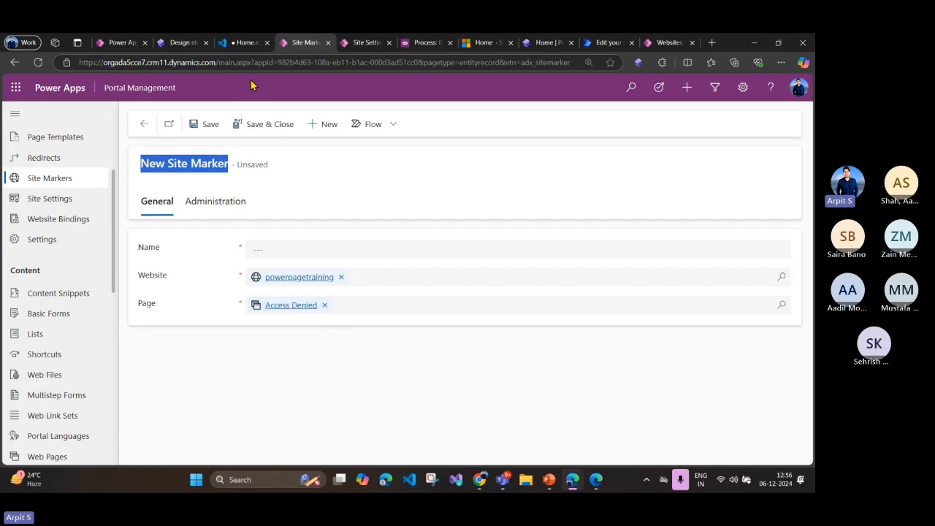
Step: Switch to the Home page code and inspect the View Events marker name and its url property on line 13
left_click(240, 49)
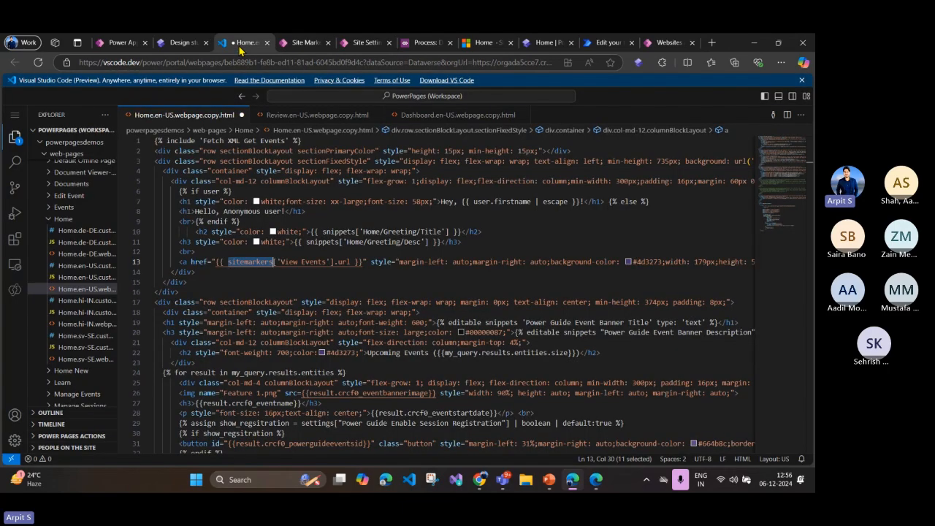
double_click(295, 262)
left_click_drag(299, 259, 327, 262)
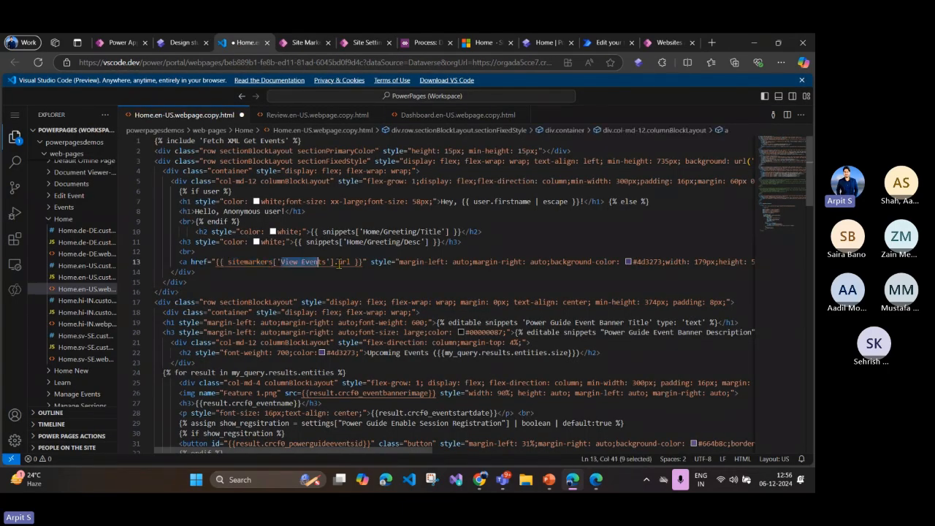
double_click(343, 262)
left_click(334, 281)
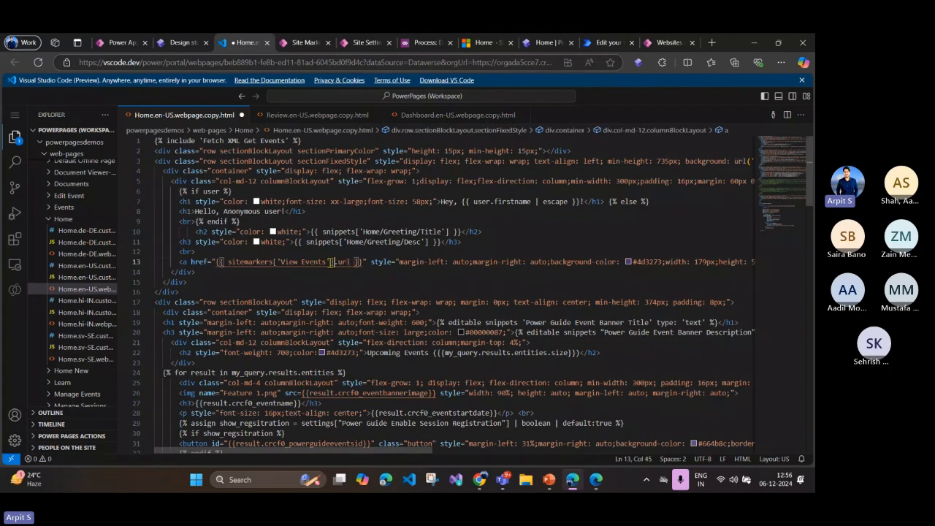
left_click_drag(279, 261, 333, 261)
left_click(341, 271)
double_click(344, 261)
left_click(358, 280)
left_click(356, 262)
left_click_drag(356, 262, 231, 262)
left_click(527, 279)
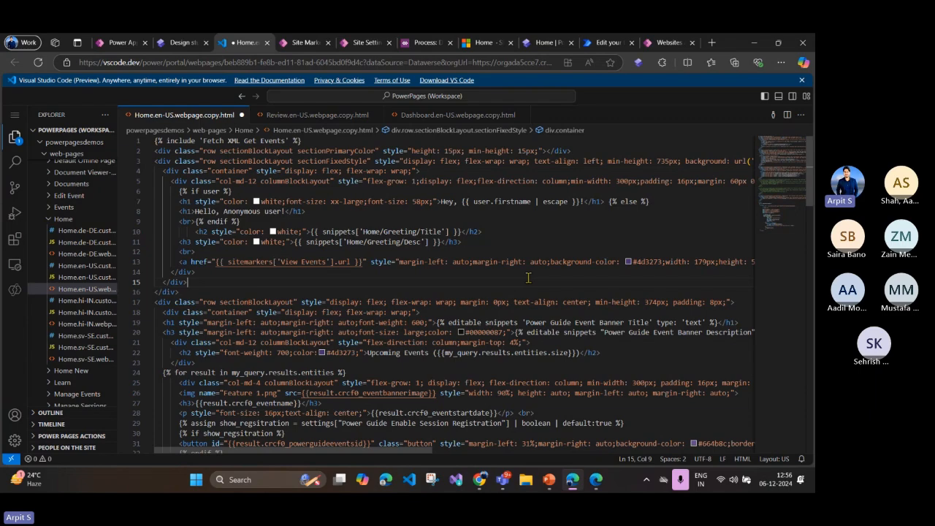
Step: Examine the editable snippets for the Power Guide Event Banner title and description on lines 19 and 20
scroll(528, 277, "down", 2)
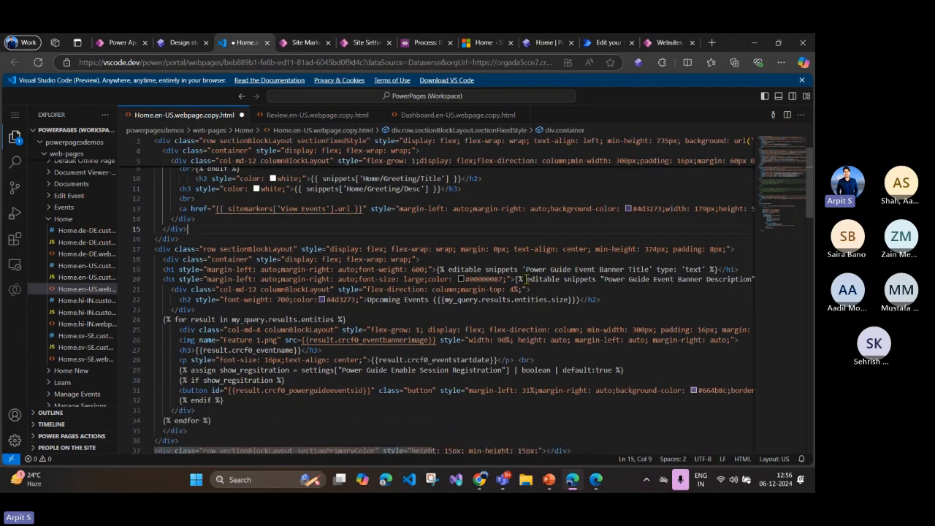
scroll(526, 279, "down", 3)
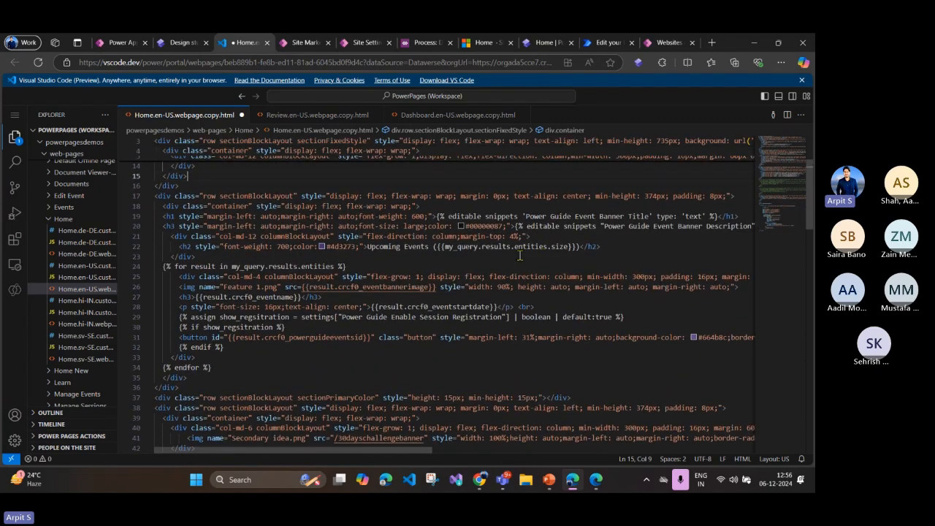
scroll(543, 218, "up", 2)
left_click(505, 273)
left_click_drag(448, 242, 718, 245)
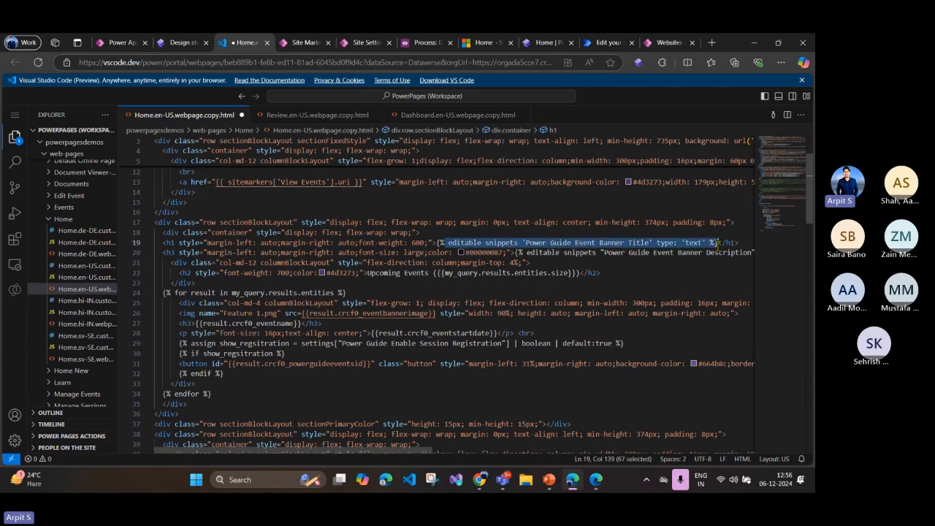
left_click_drag(601, 252, 735, 253)
left_click_drag(496, 244, 325, 241)
Step: Switch to the live Home page and inspect the event banner title and description above the Upcoming Events section
left_click(544, 42)
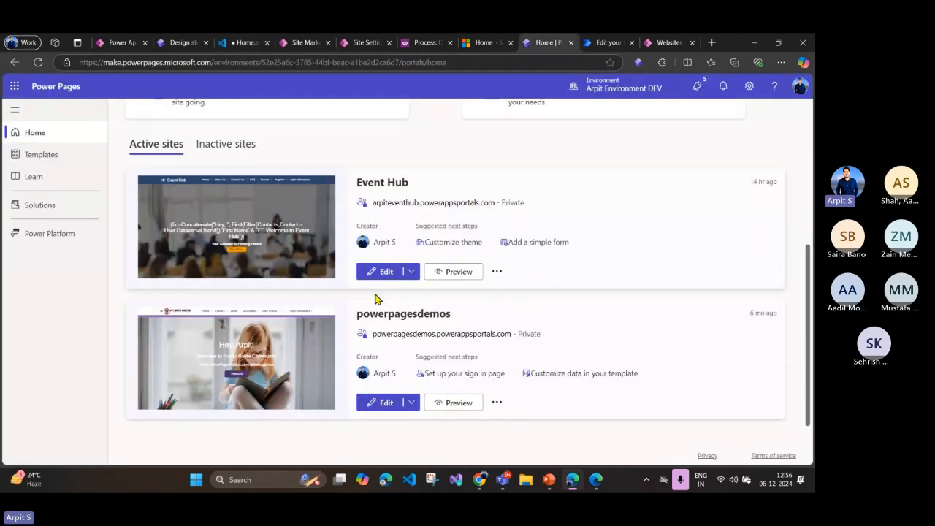
scroll(439, 219, "up", 1)
scroll(457, 190, "up", 2)
left_click(484, 42)
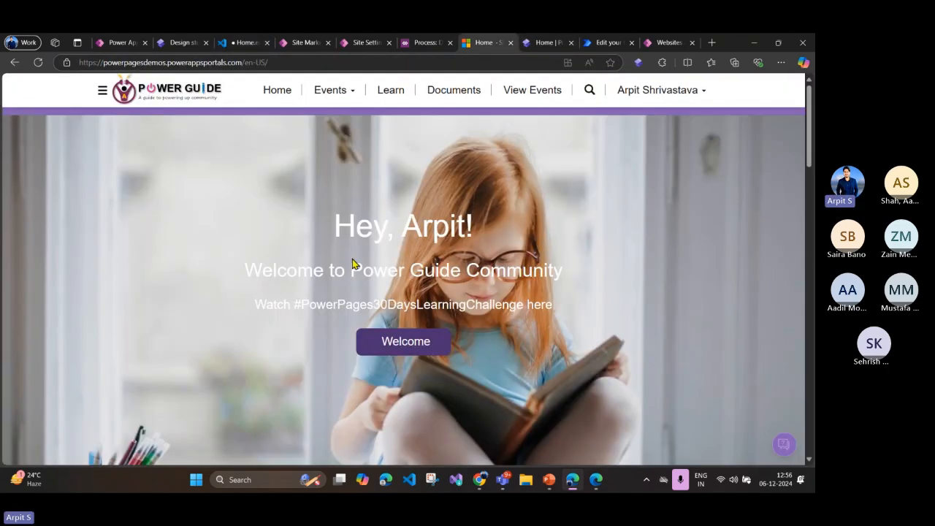
scroll(350, 292, "down", 4)
scroll(129, 282, "up", 2)
left_click_drag(138, 269, 443, 269)
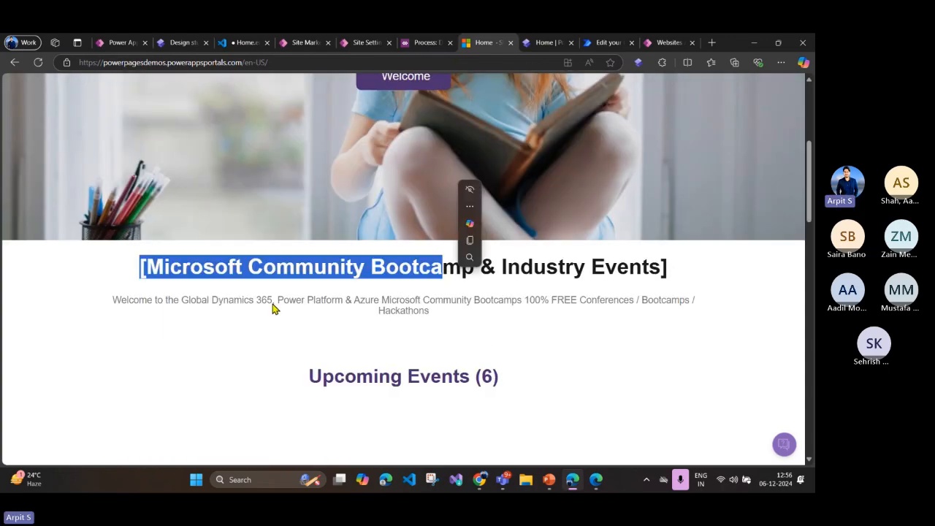
left_click_drag(242, 300, 523, 297)
left_click_drag(434, 321, 119, 252)
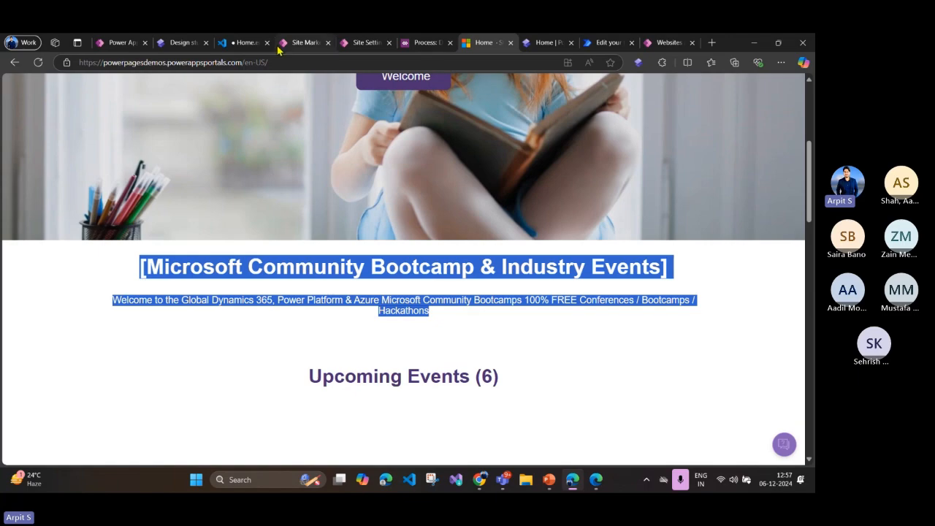
Step: Switch to the Home page code and examine the for loop over the query results on lines 24 to 34
left_click(244, 50)
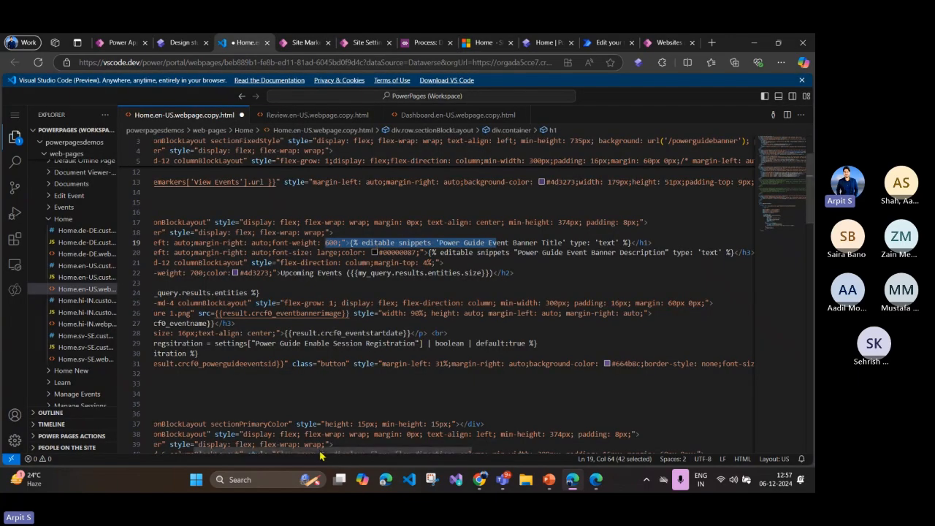
scroll(260, 451, "down", 2)
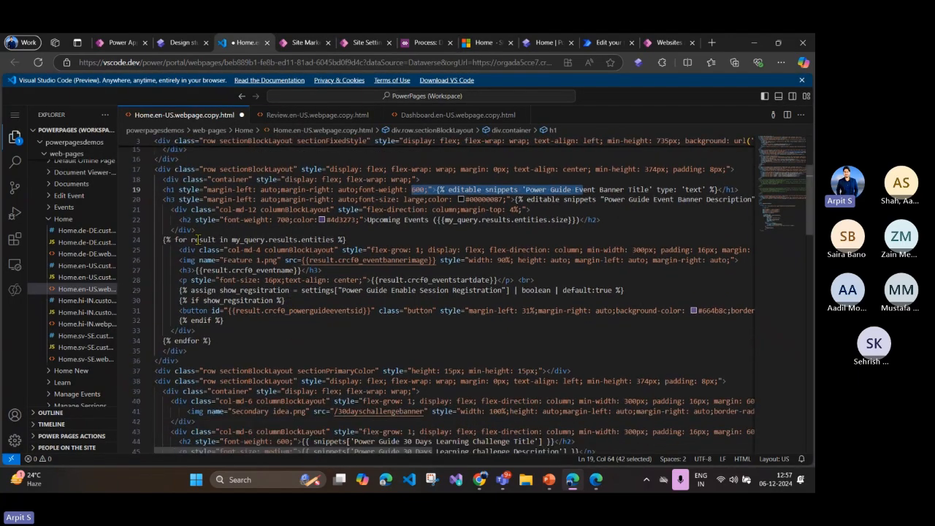
left_click_drag(163, 239, 234, 343)
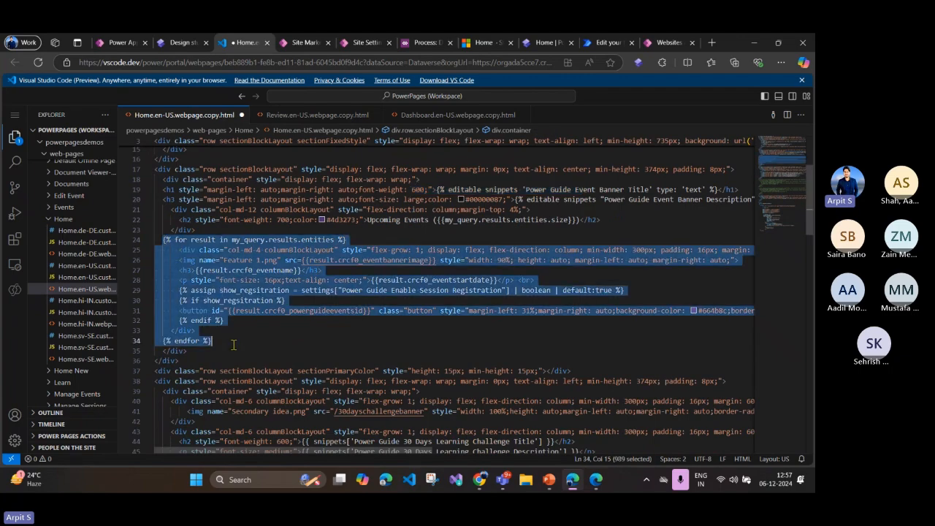
scroll(234, 343, "up", 5)
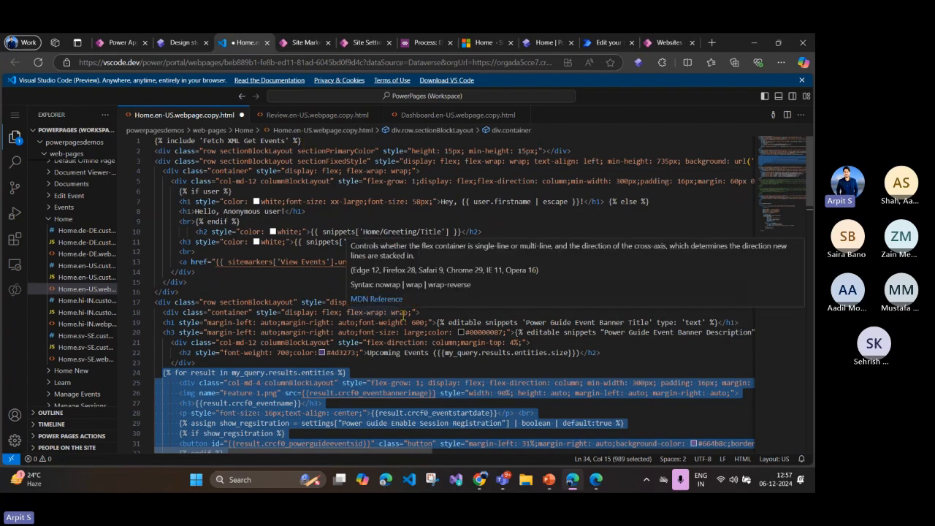
scroll(302, 327, "down", 4)
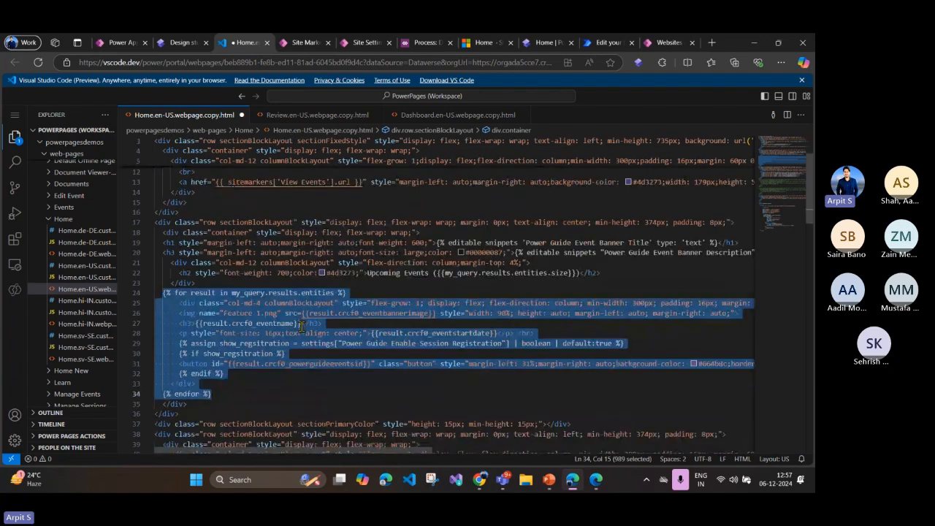
left_click(269, 307)
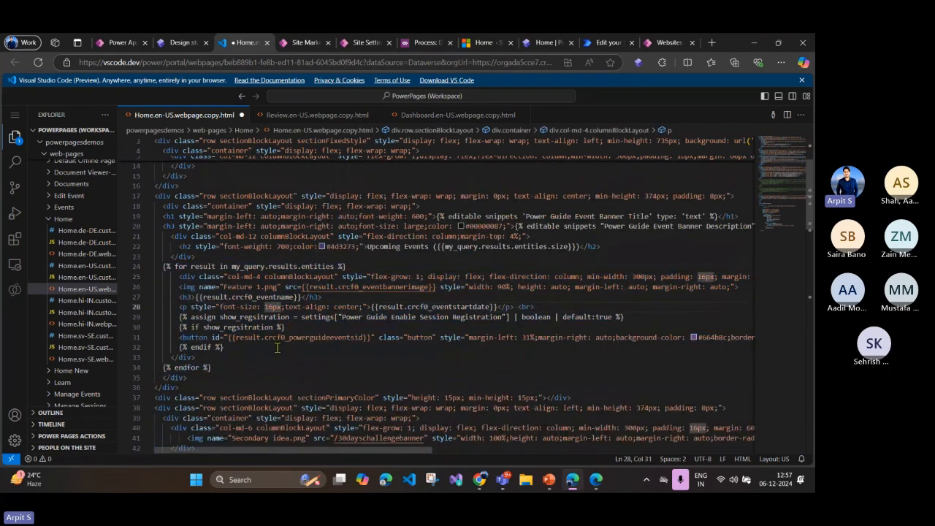
Step: Switch to the live Home page and inspect the first event card's banner image, name and start date under Upcoming Events
left_click(497, 51)
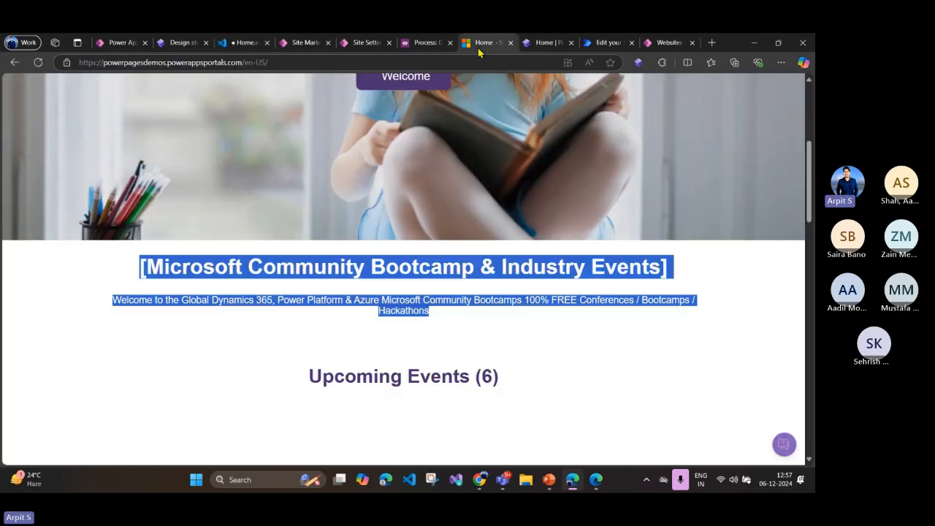
scroll(426, 273, "down", 5)
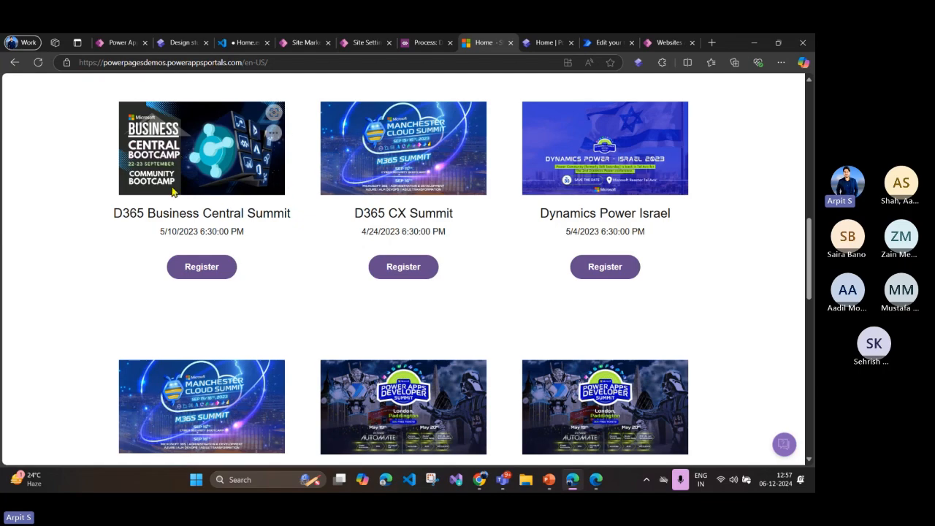
left_click_drag(129, 212, 160, 232)
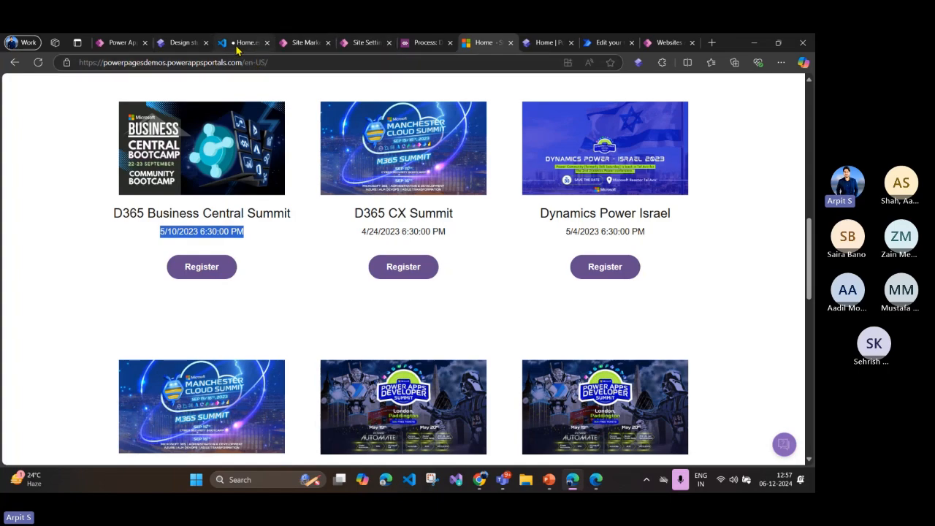
Step: Return to the Home page code and examine the event card markup on lines 25 to 33, including the result variable in the event name heading
left_click(236, 47)
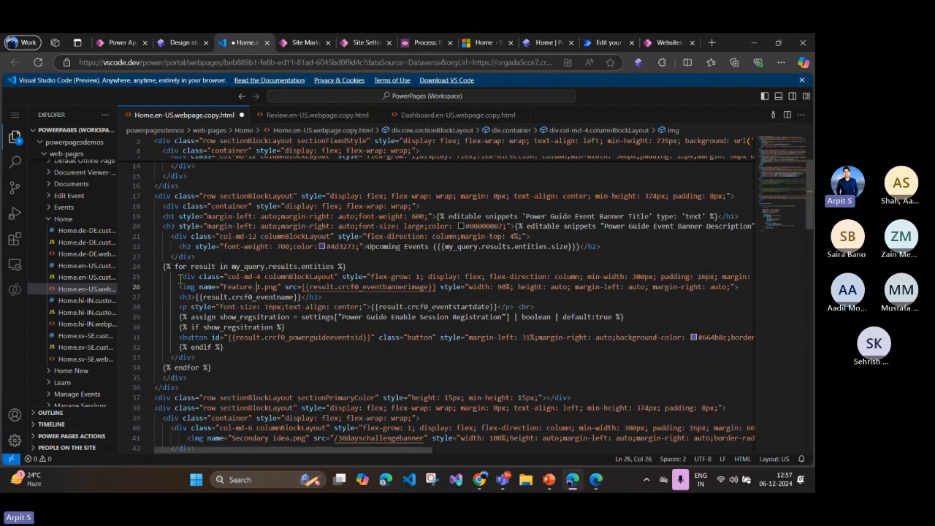
left_click_drag(181, 278, 286, 357)
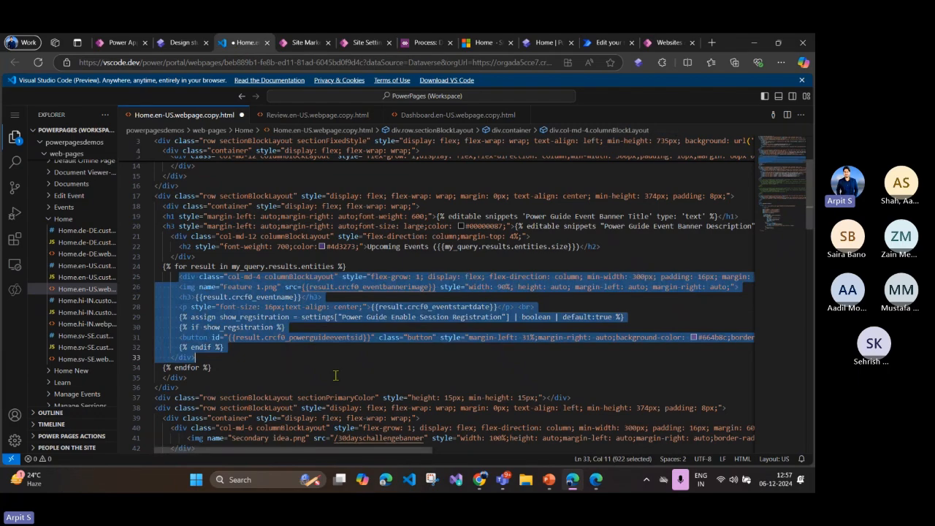
left_click(341, 328)
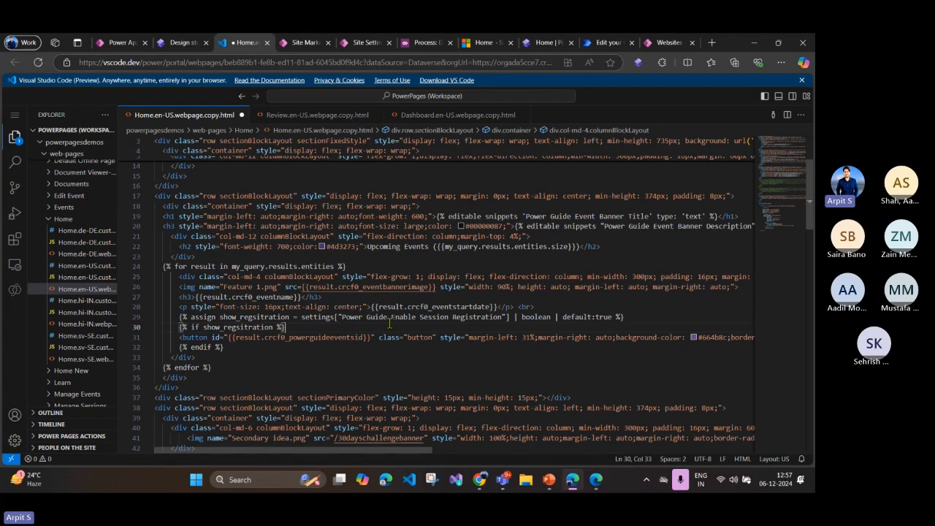
double_click(209, 297)
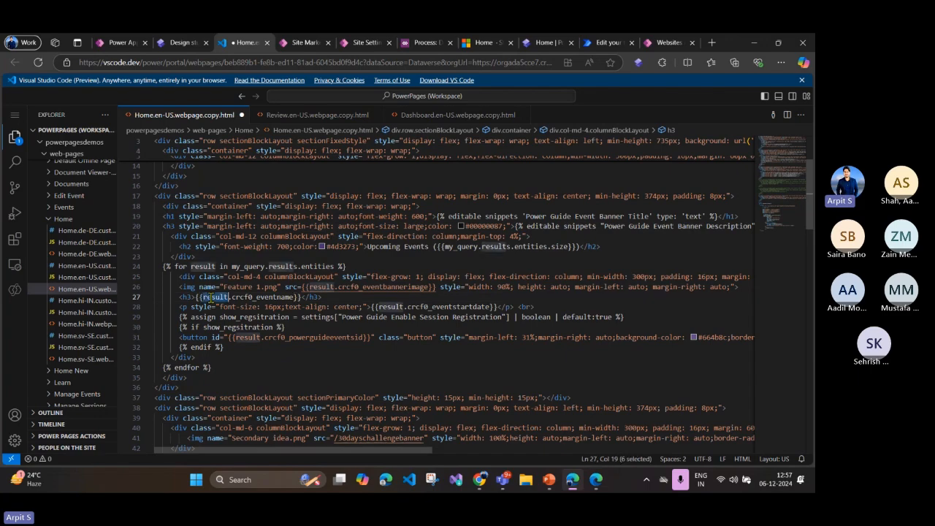
Step: Switch to Portal Management and open the Active Web Templates list, ready to filter it by keyword
left_click(307, 44)
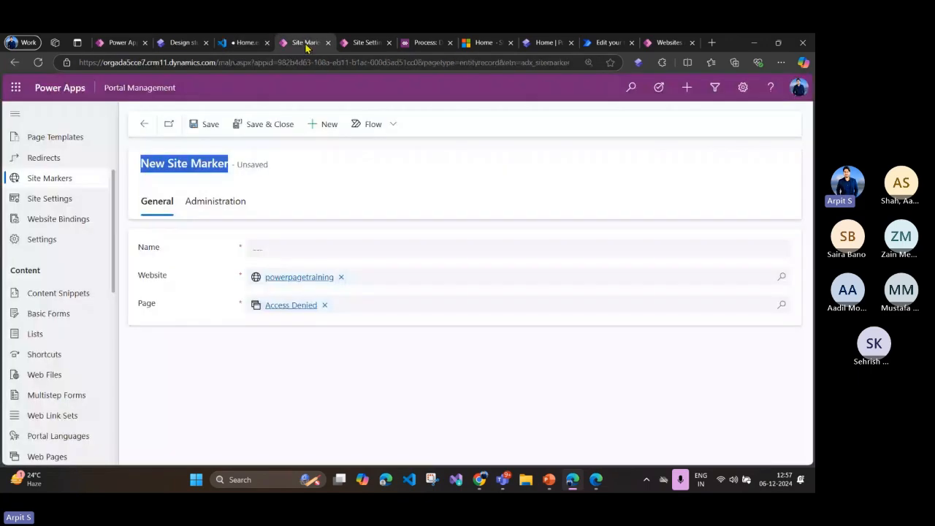
scroll(89, 321, "down", 2)
scroll(88, 314, "up", 2)
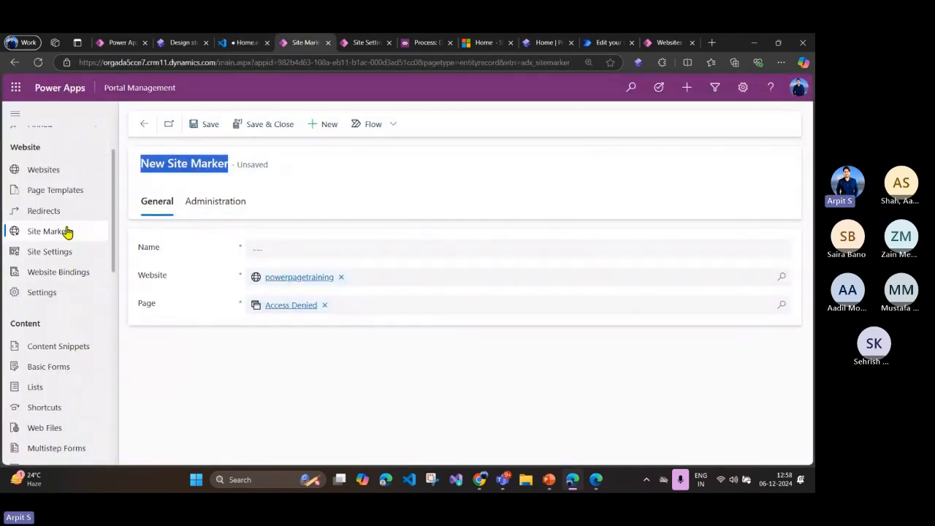
scroll(73, 288, "down", 3)
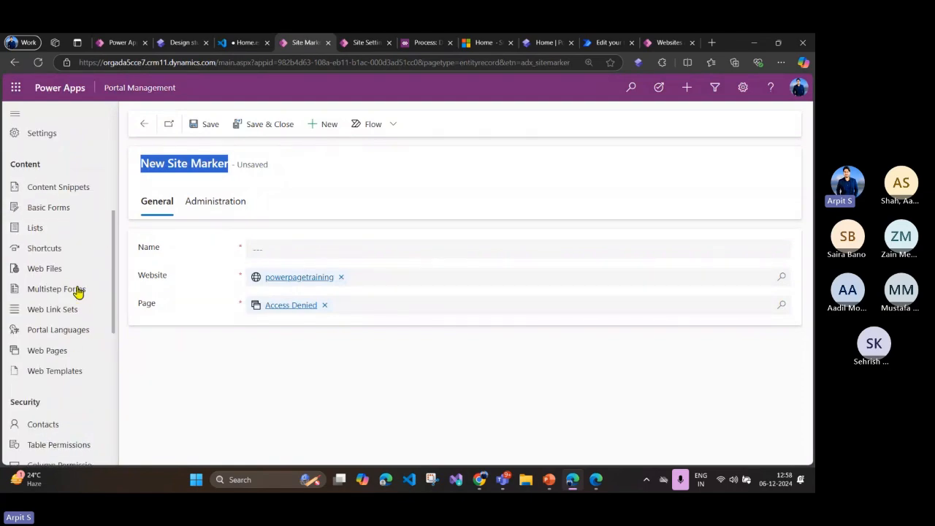
left_click(64, 352)
left_click(461, 309)
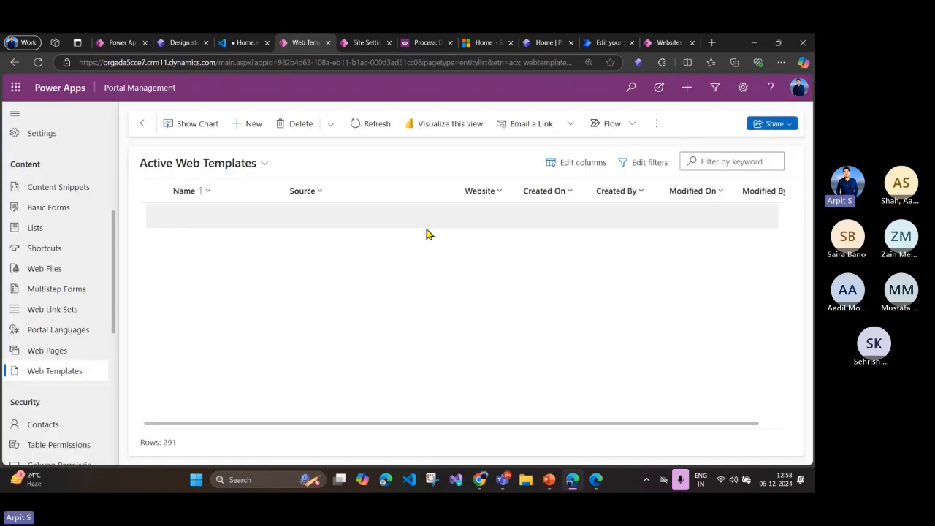
left_click(721, 163)
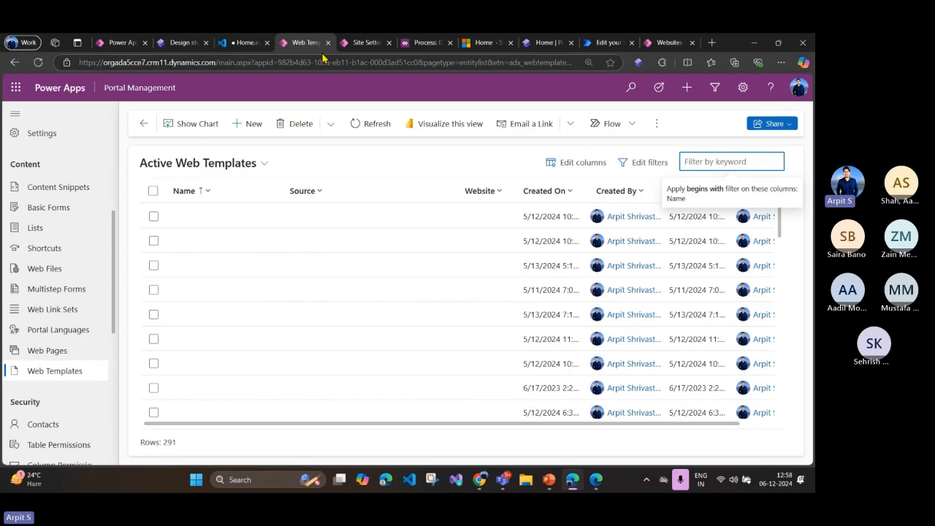
Step: Copy the included template name from line 1 of the Home code, filter the web templates by "Fetch XML Get Events" and open the powerpagetraining record
left_click(243, 43)
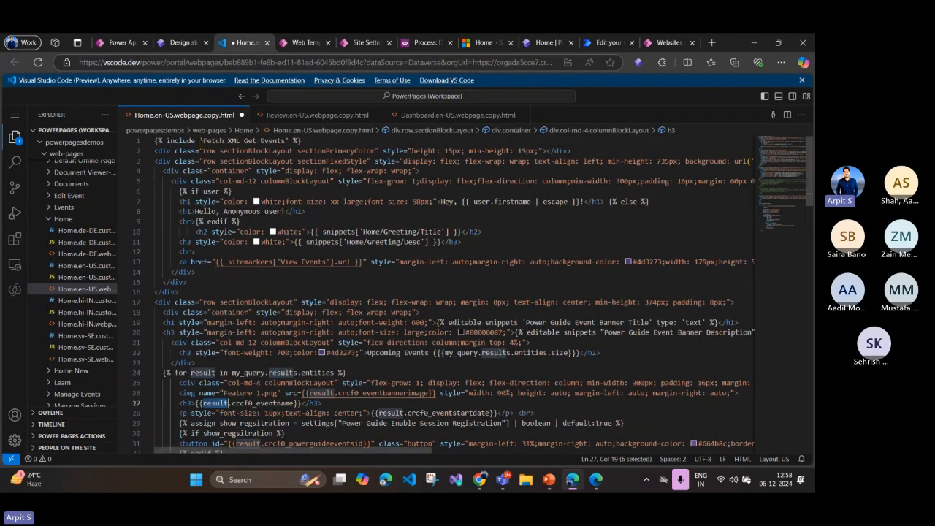
left_click_drag(201, 141, 284, 143)
key("ctrl+c")
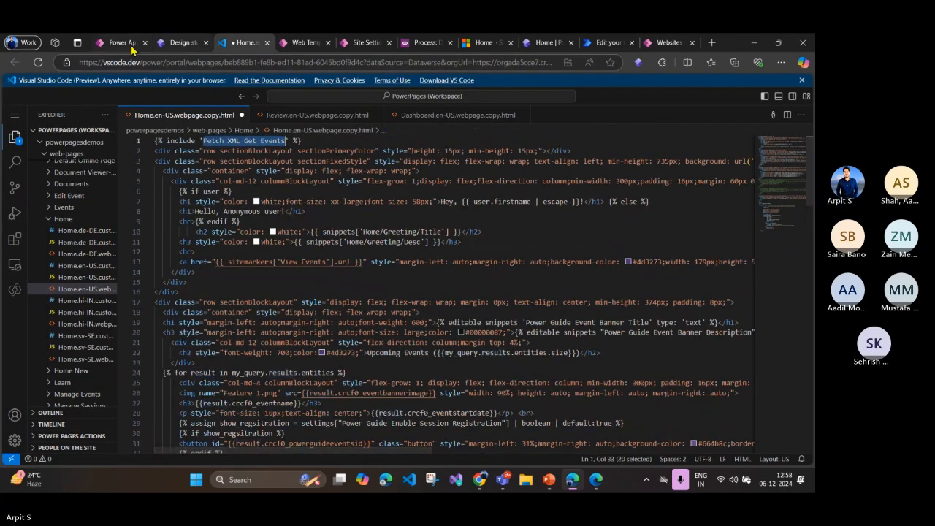
left_click(123, 43)
left_click(299, 43)
left_click(709, 160)
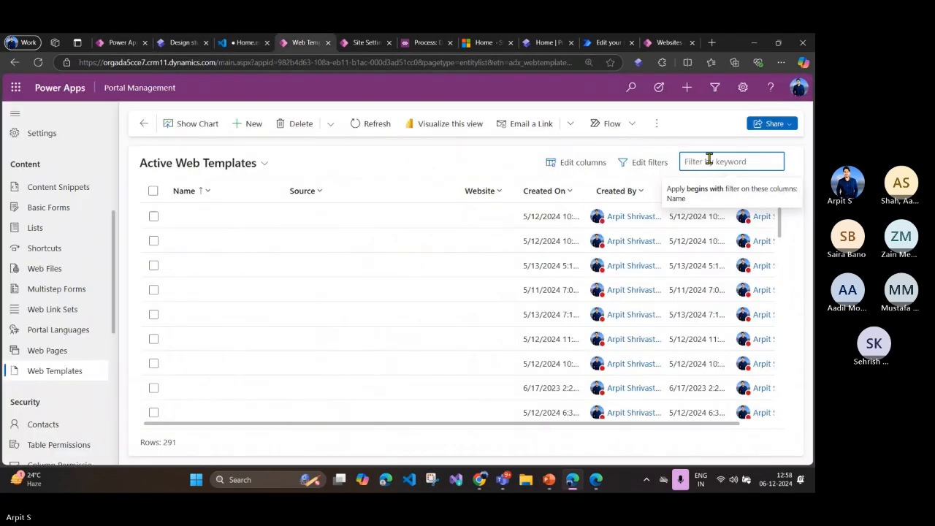
key("ctrl+v")
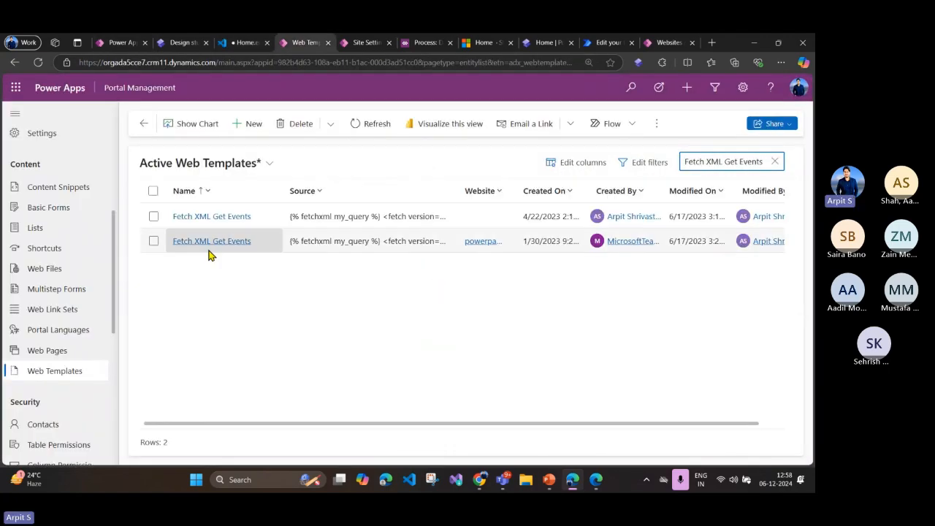
left_click(210, 244)
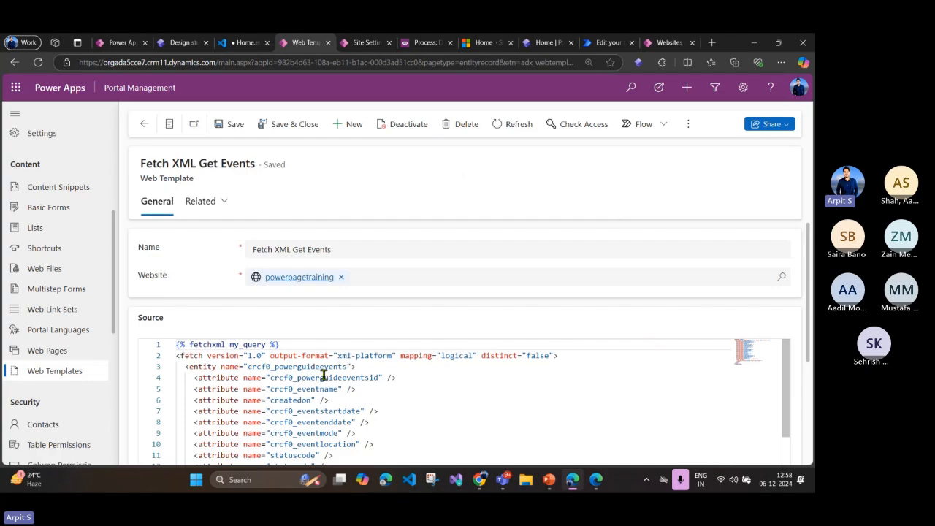
Step: Review the web template's FetchXML source, covering its entity, attributes, filter condition and the my_query variable on line 1
scroll(359, 313, "down", 3)
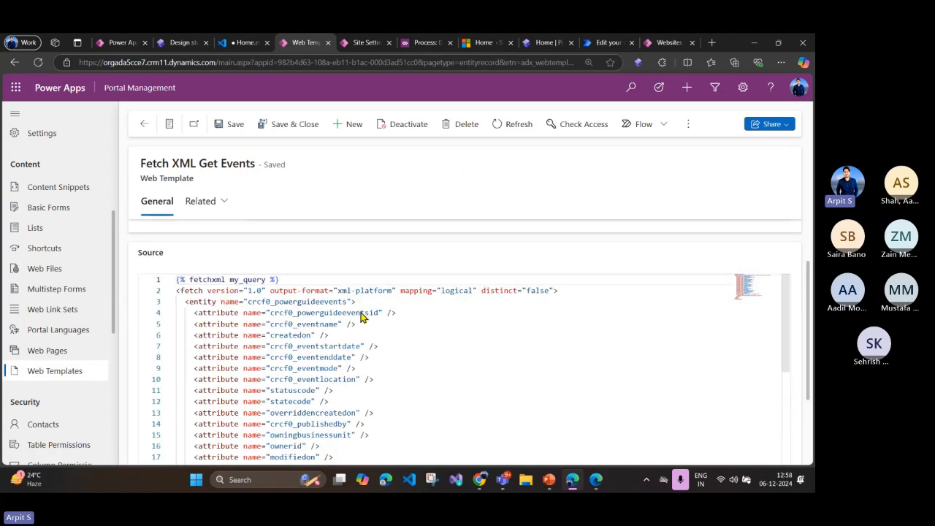
scroll(336, 314, "down", 3)
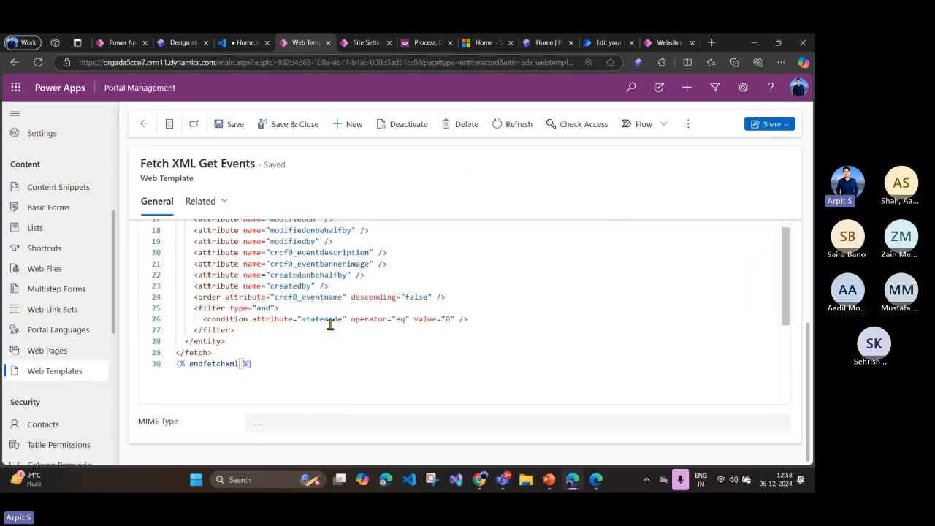
scroll(411, 342, "up", 3)
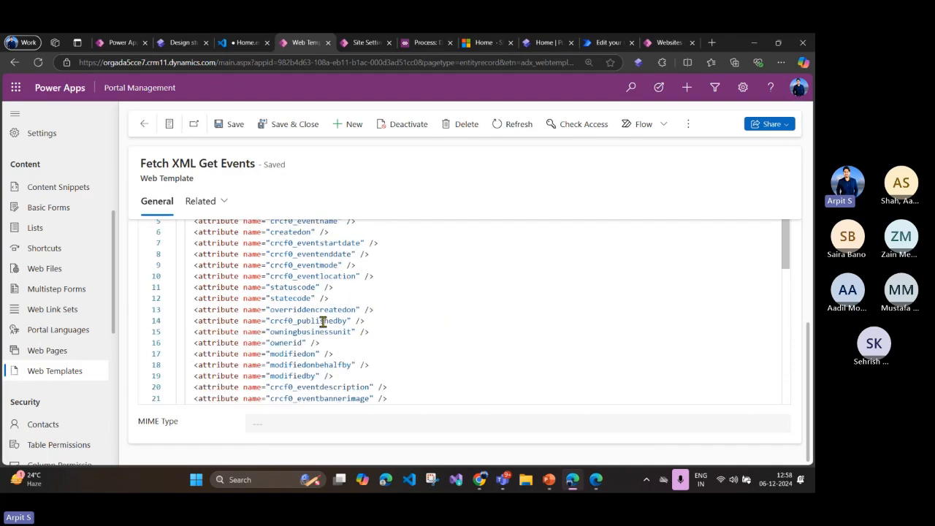
scroll(801, 295, "up", 3)
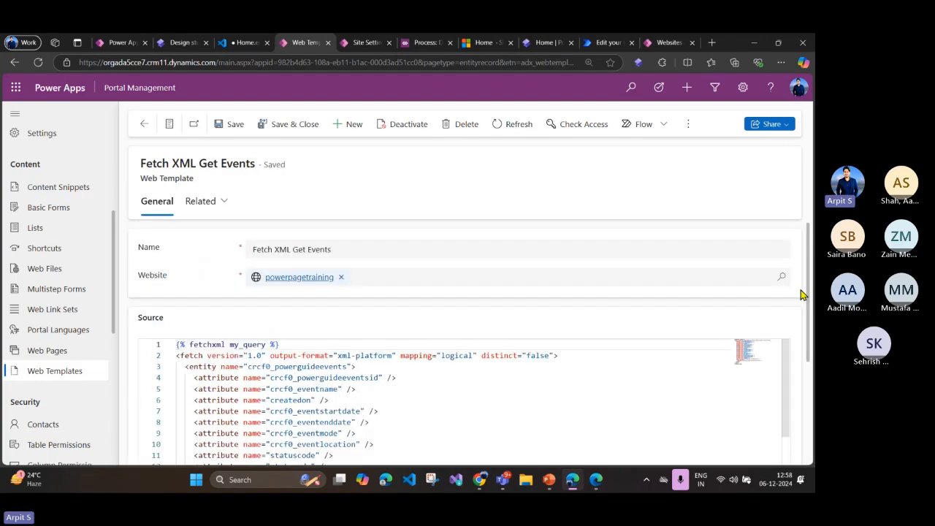
double_click(254, 344)
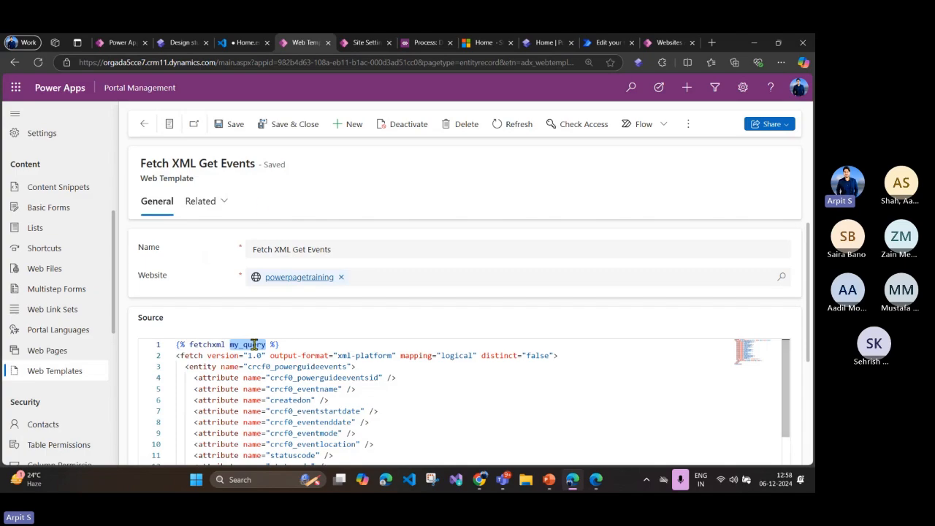
Step: Switch to the Home page code and examine each part of the my_query.results.entities.size expression in the Upcoming Events heading on line 22
left_click(245, 42)
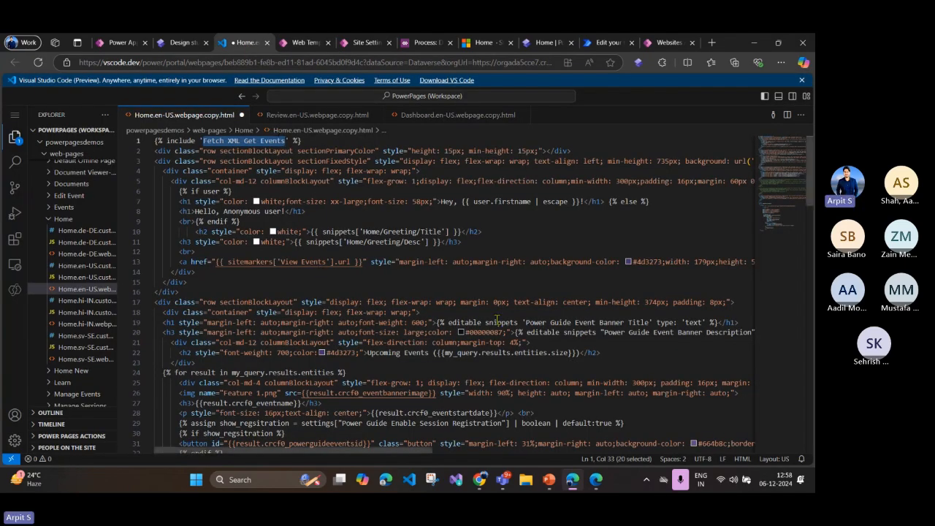
double_click(466, 354)
scroll(454, 349, "down", 2)
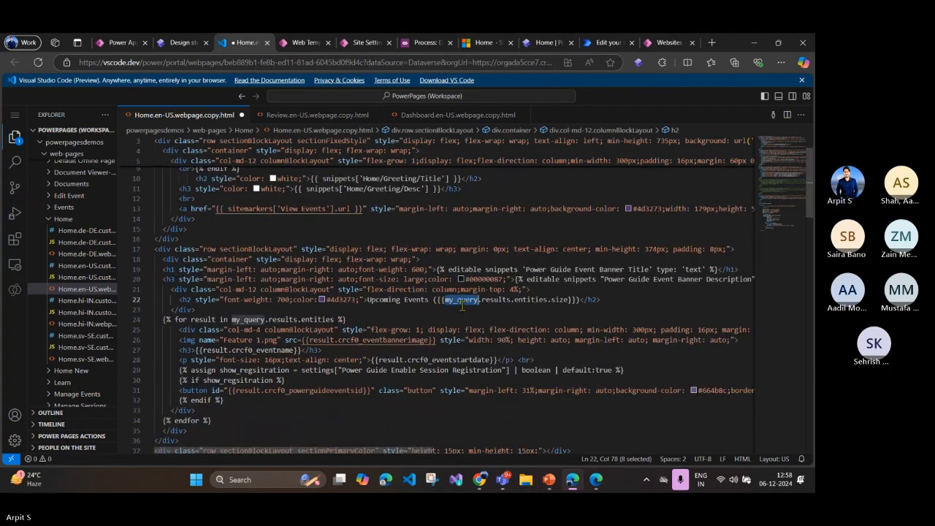
left_click(461, 306)
double_click(468, 300)
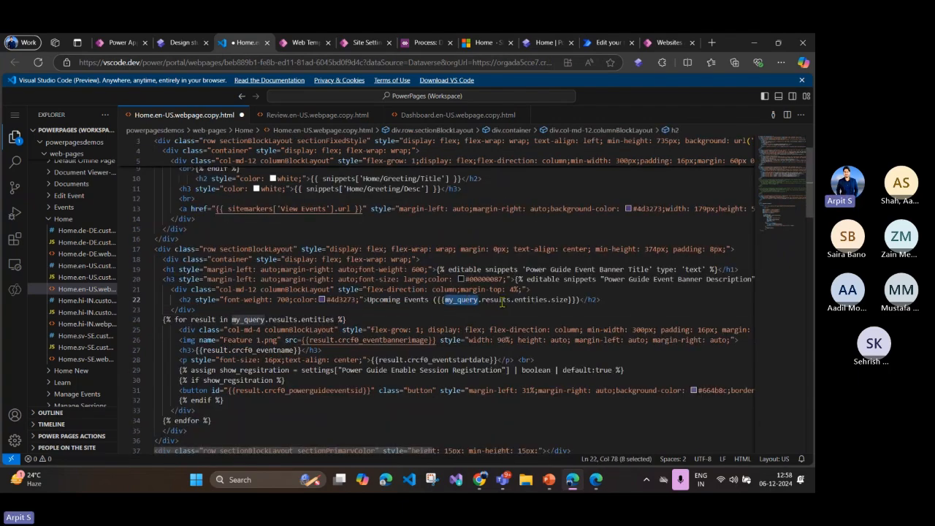
double_click(501, 301)
double_click(532, 300)
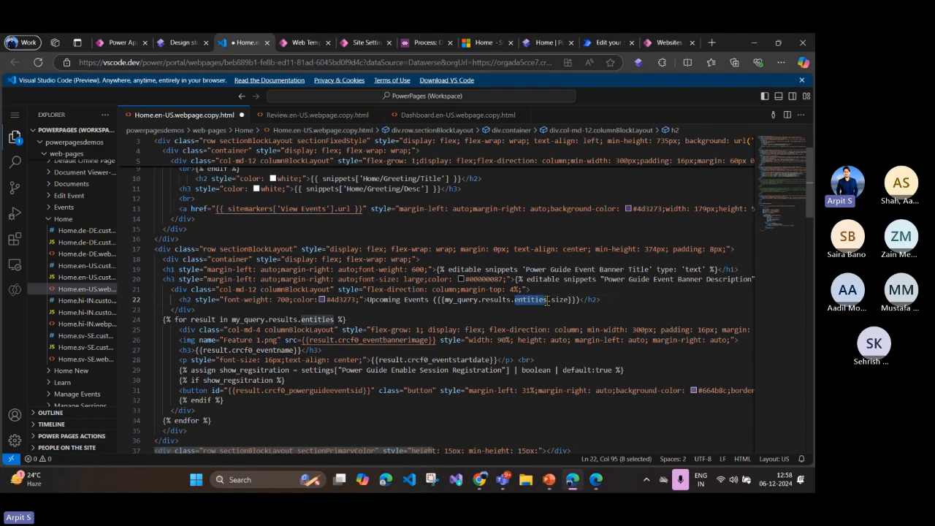
double_click(559, 301)
left_click_drag(580, 301, 429, 303)
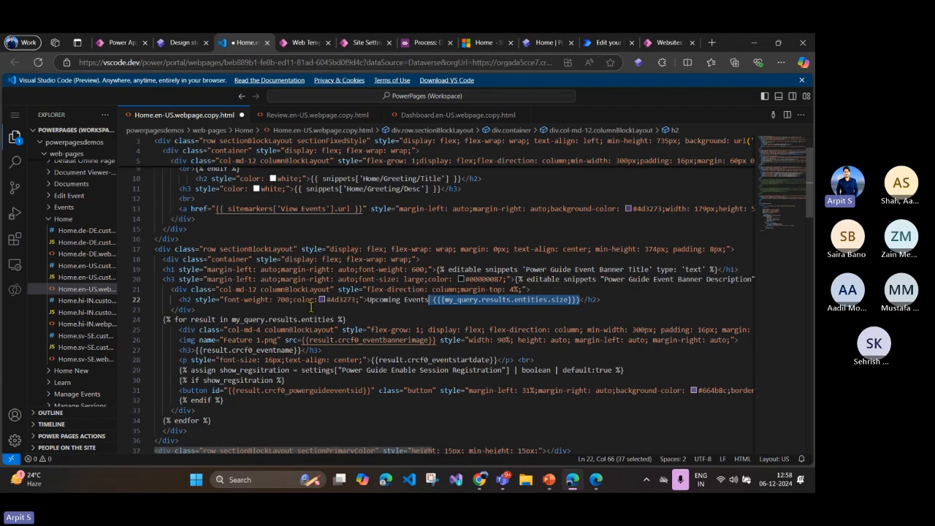
Step: Inspect the my_query.results.entities collection that the for loop on line 24 iterates over
scroll(310, 307, "down", 1)
left_click_drag(232, 292, 266, 293)
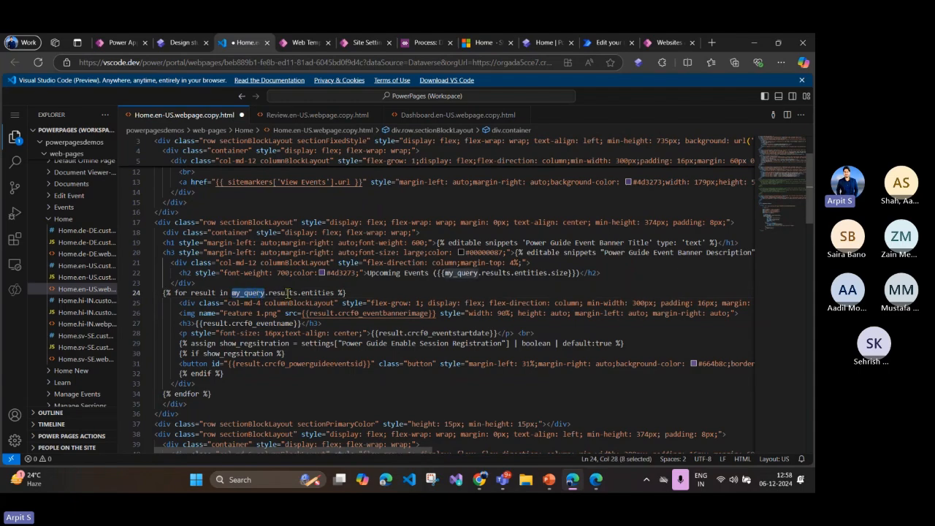
left_click(288, 292)
left_click(313, 292)
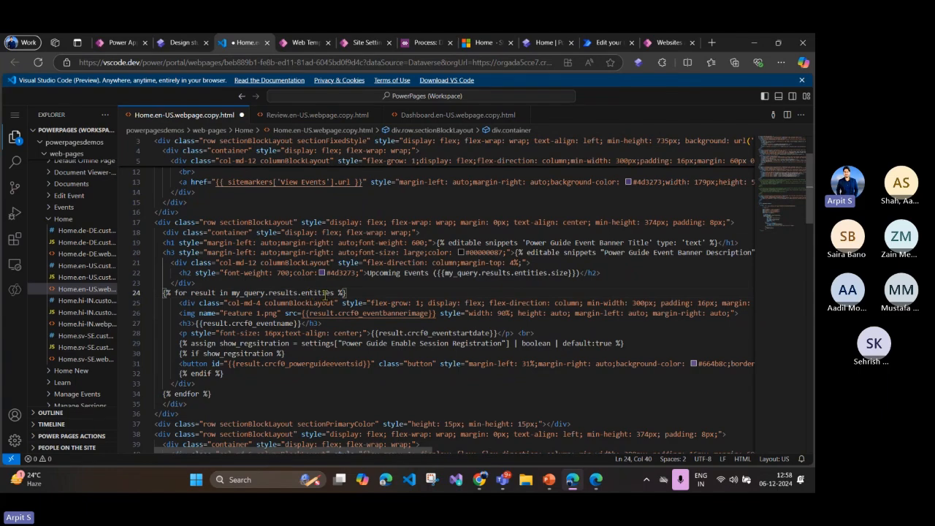
Step: Examine the loop's result variable on line 24 and the event name and event start date fields it outputs on lines 27 and 28
left_click_drag(334, 293, 231, 293)
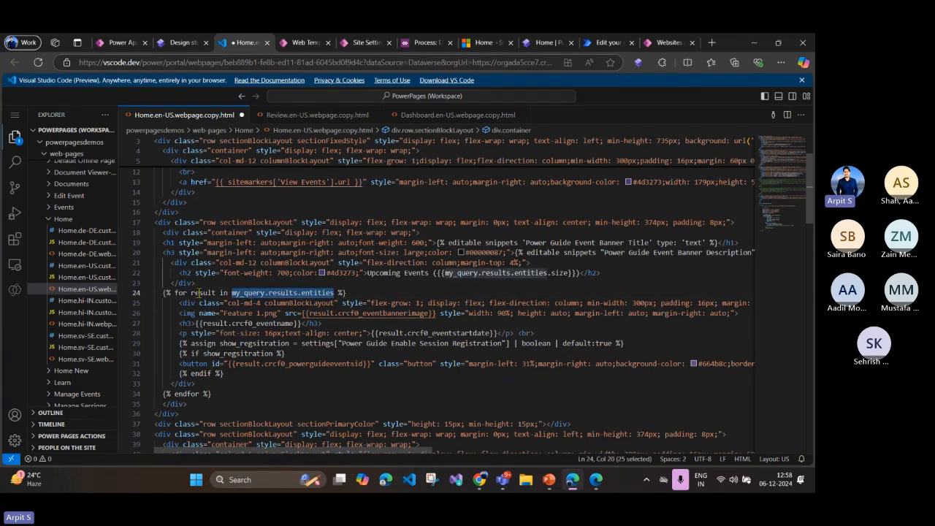
double_click(200, 292)
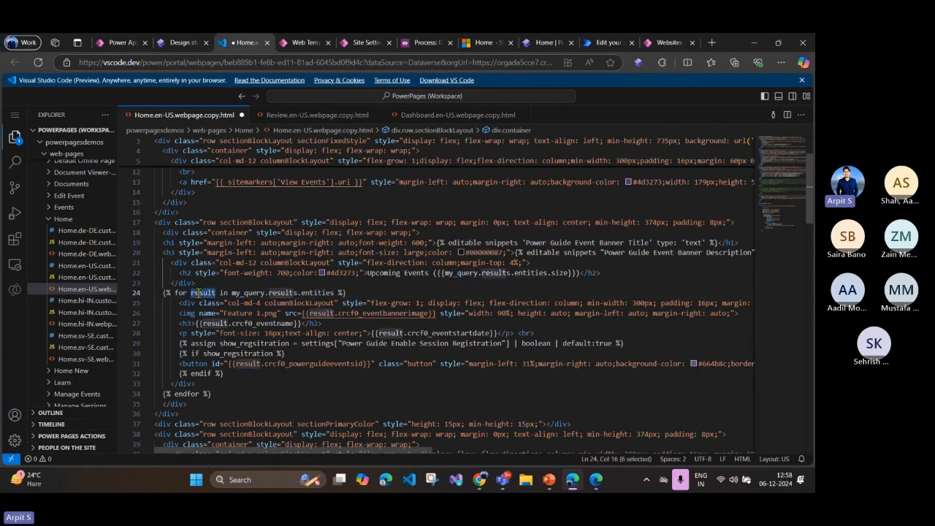
scroll(196, 292, "down", 2)
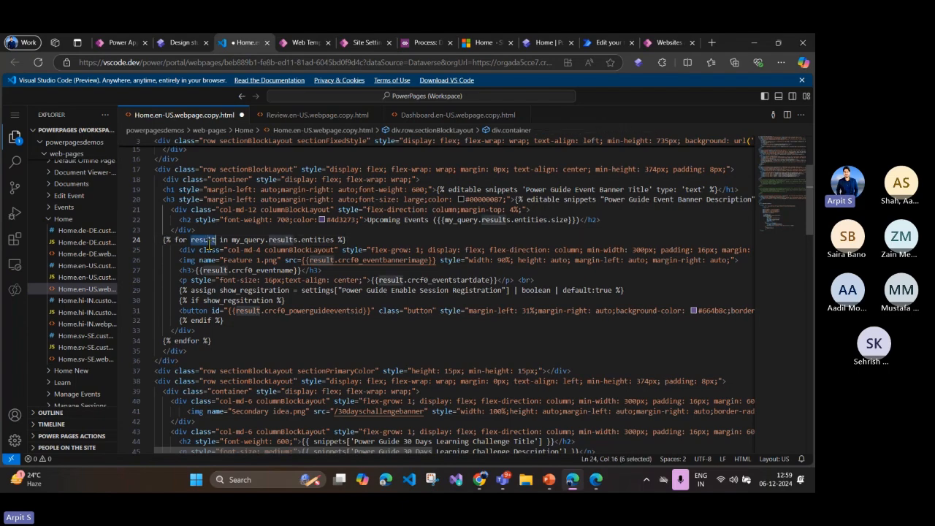
left_click(259, 271)
double_click(261, 271)
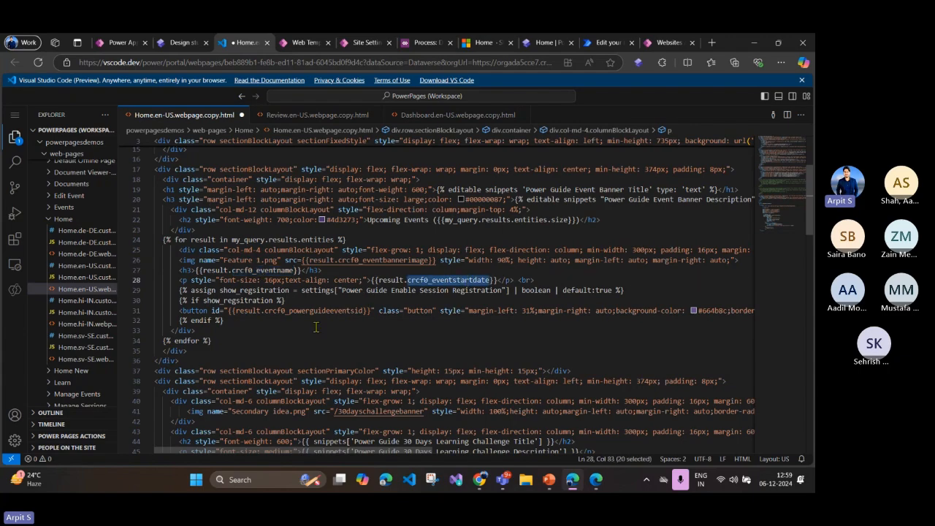
left_click_drag(178, 305, 380, 310)
left_click(392, 336)
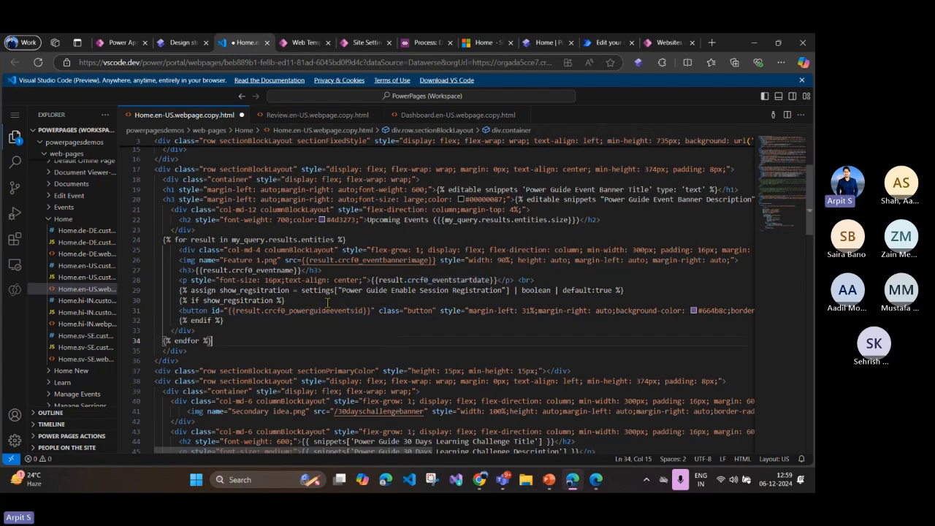
Step: Examine the show_regsitration condition on line 30, the site setting it reads on line 29 and the button element it controls on line 31
left_click(268, 310)
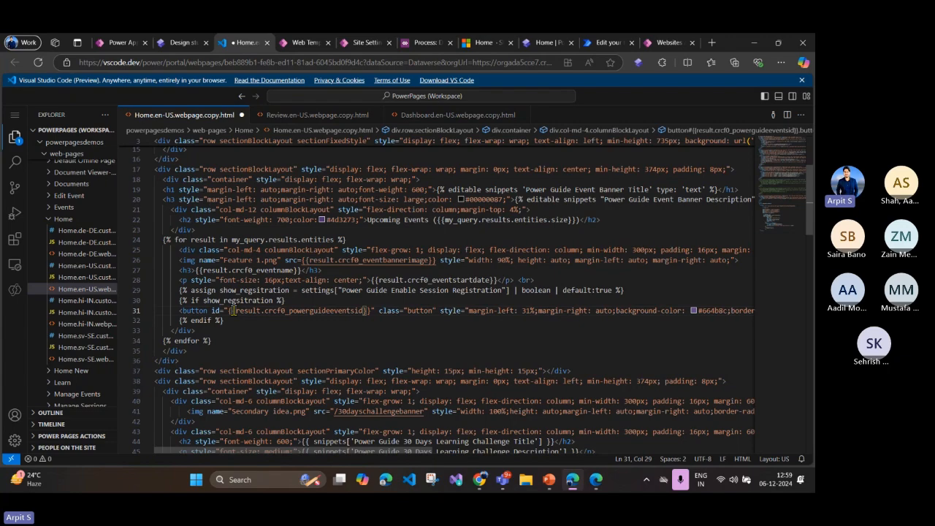
left_click(186, 301)
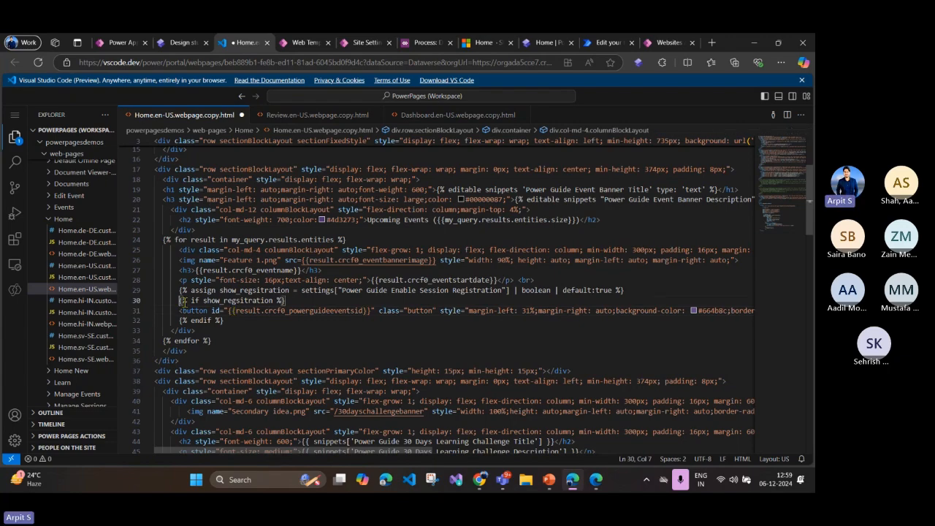
left_click_drag(183, 301, 288, 301)
left_click(286, 321)
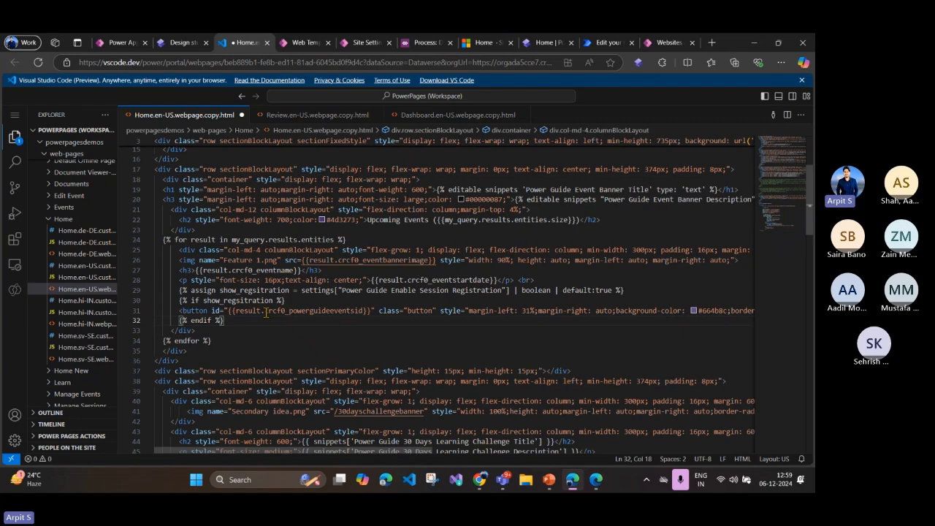
left_click(340, 290)
left_click_drag(343, 290, 502, 291)
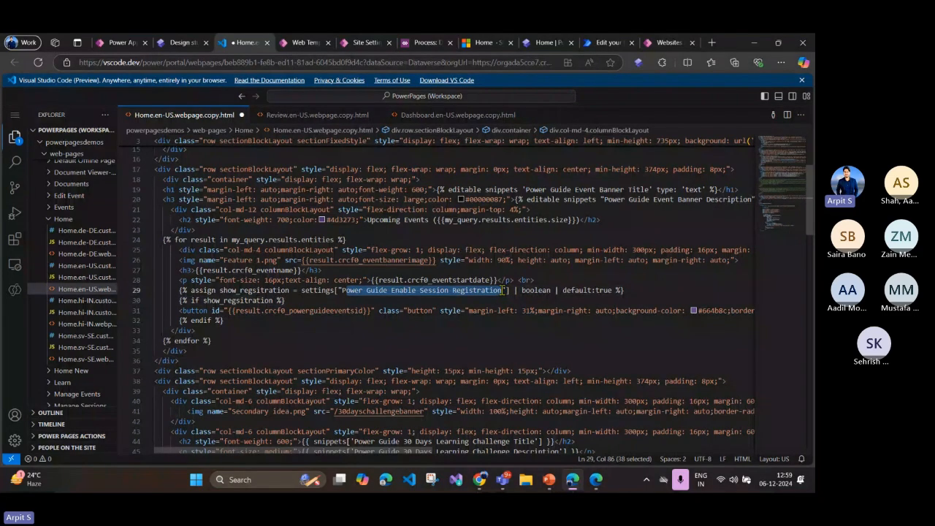
left_click(415, 290)
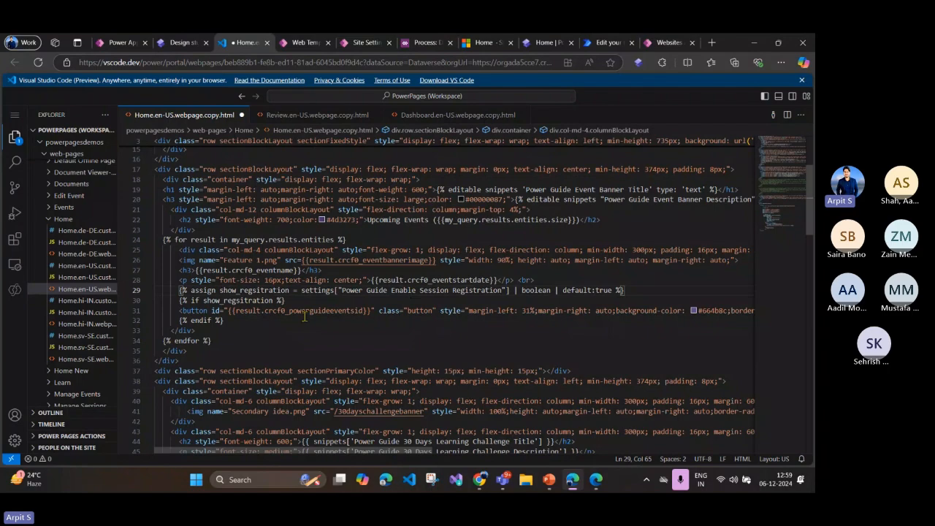
left_click(240, 301)
left_click(277, 317)
left_click(337, 310)
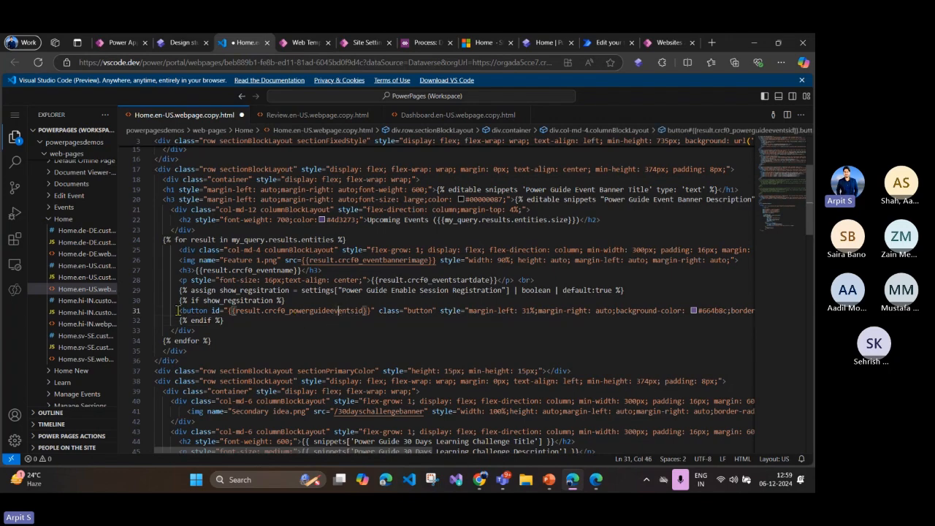
left_click_drag(177, 311, 520, 313)
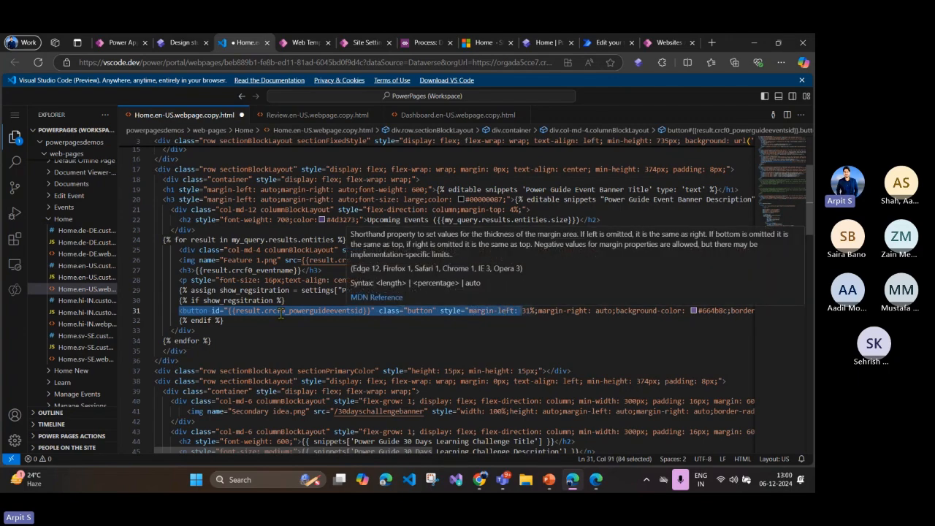
left_click(331, 318)
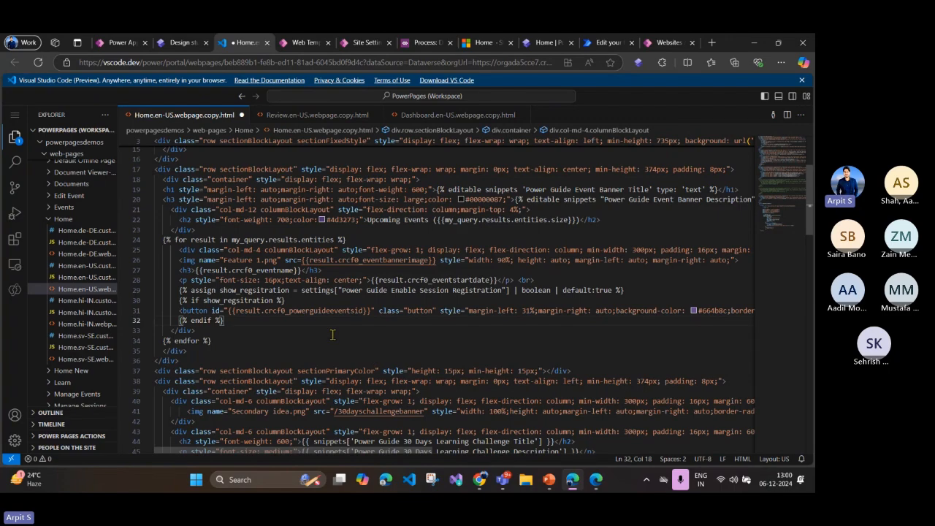
Step: Copy the setting name from line 29, filter the Portal Management site settings by "Power Guide Enable Session Registration" and open the record with its value
left_click(332, 335)
left_click(319, 290)
left_click_drag(342, 290, 504, 292)
key("ctrl+c")
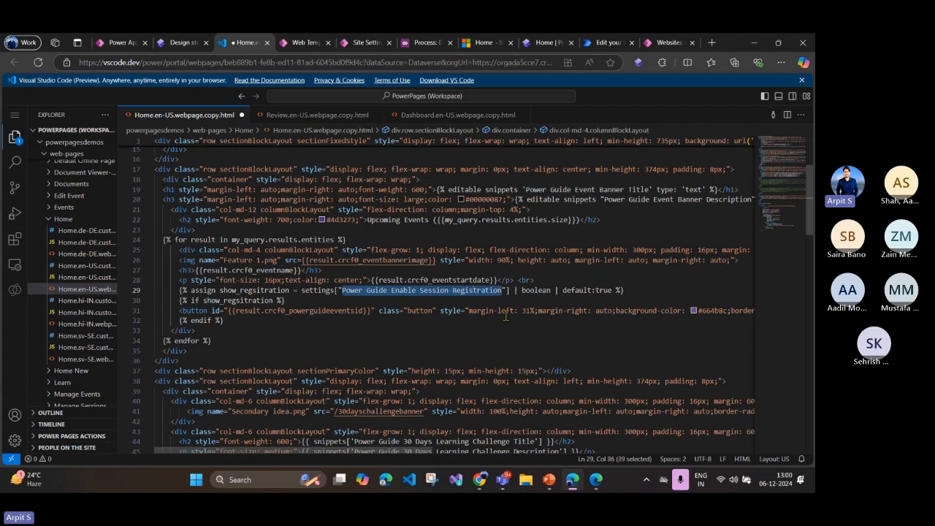
left_click(285, 44)
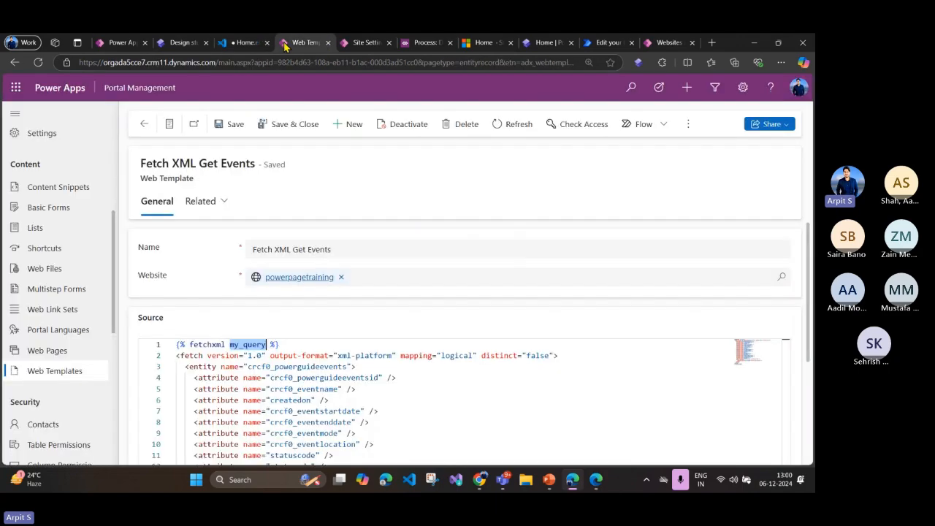
scroll(76, 257, "down", 3)
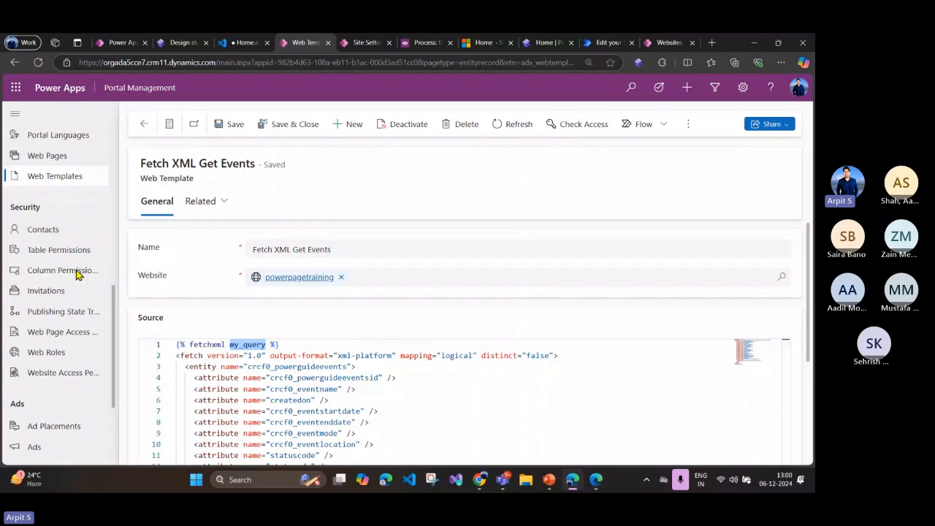
scroll(78, 287, "up", 5)
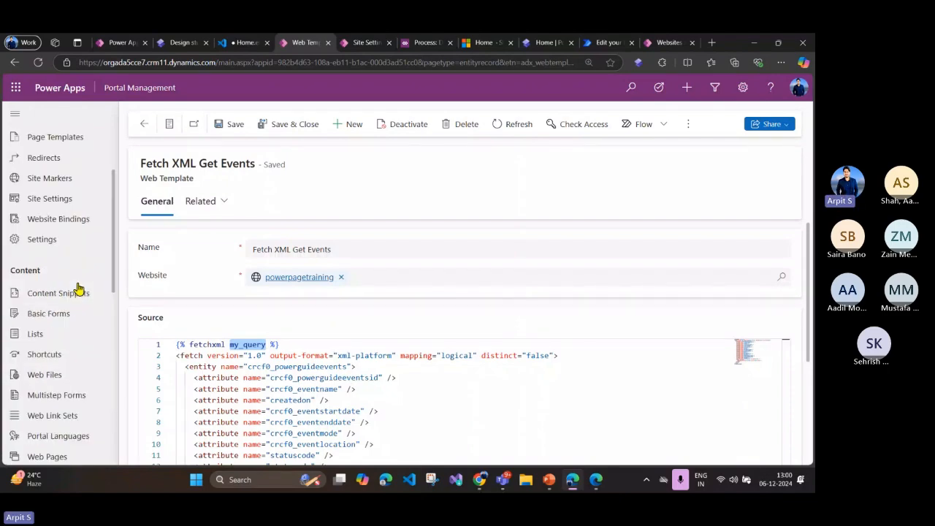
left_click(63, 204)
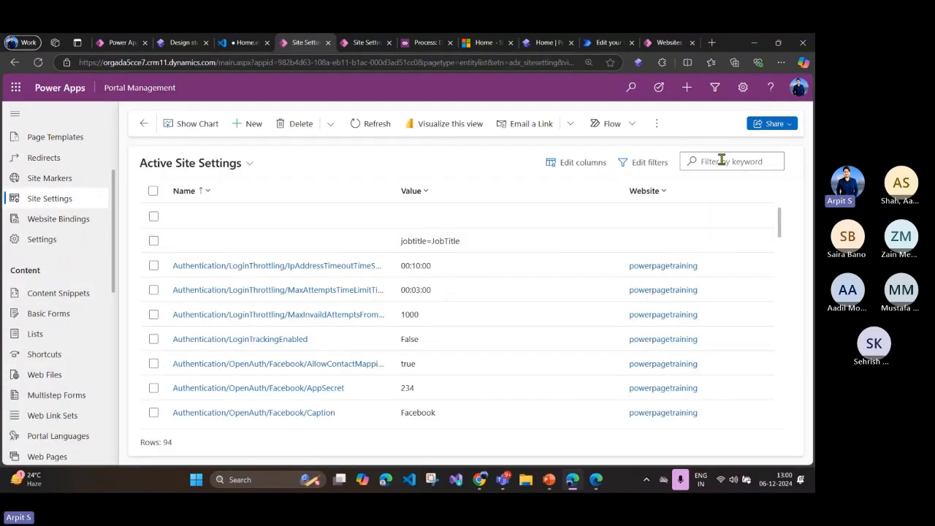
left_click(722, 160)
key("ctrl+v")
left_click(706, 236)
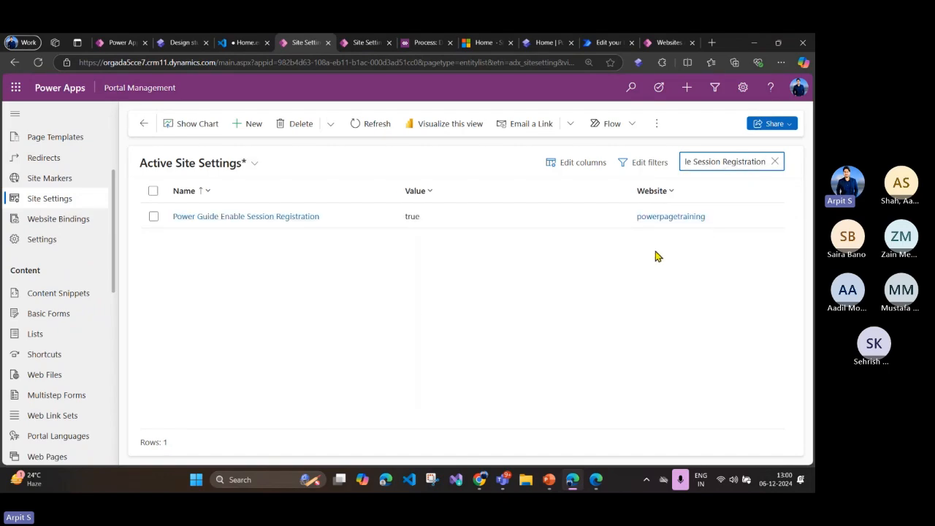
left_click(223, 221)
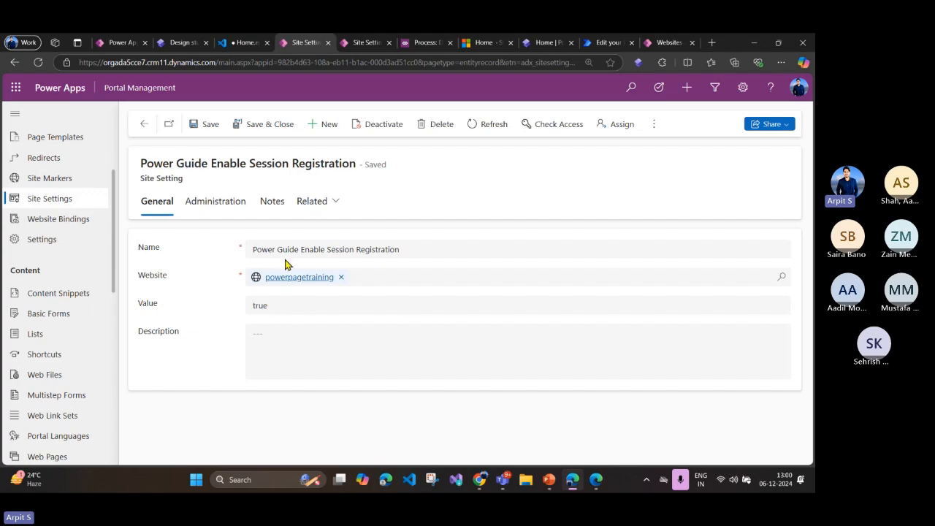
double_click(270, 309)
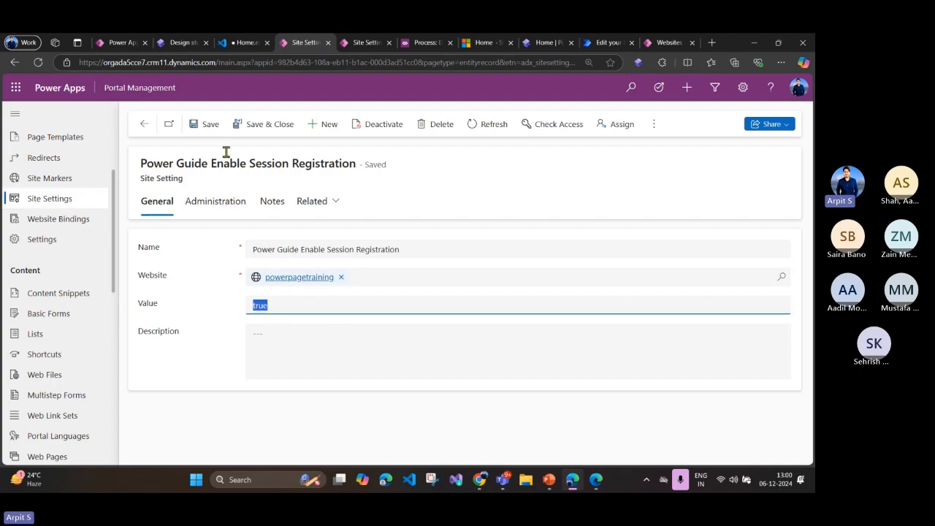
Step: Return to the Home page code and examine the settings expression on line 29 and the show_regsitration variable tested on line 30
left_click(244, 43)
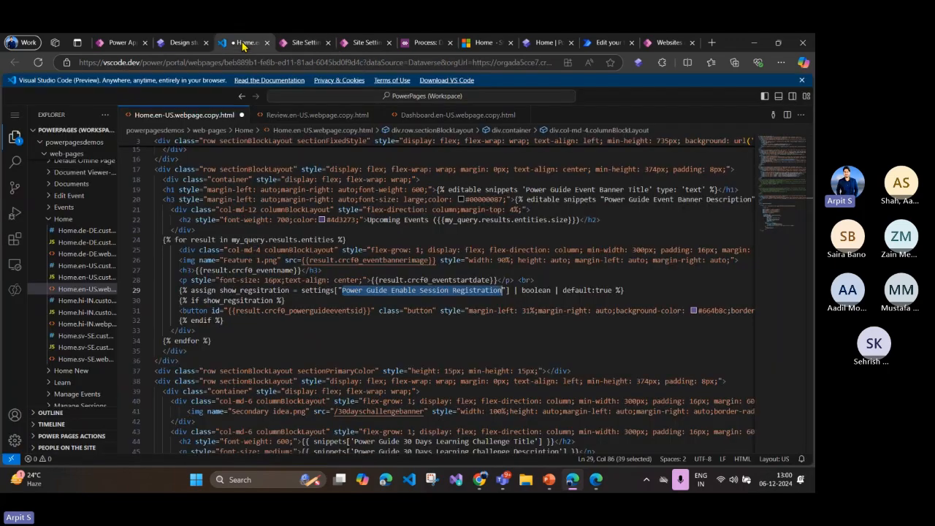
left_click_drag(180, 300, 514, 291)
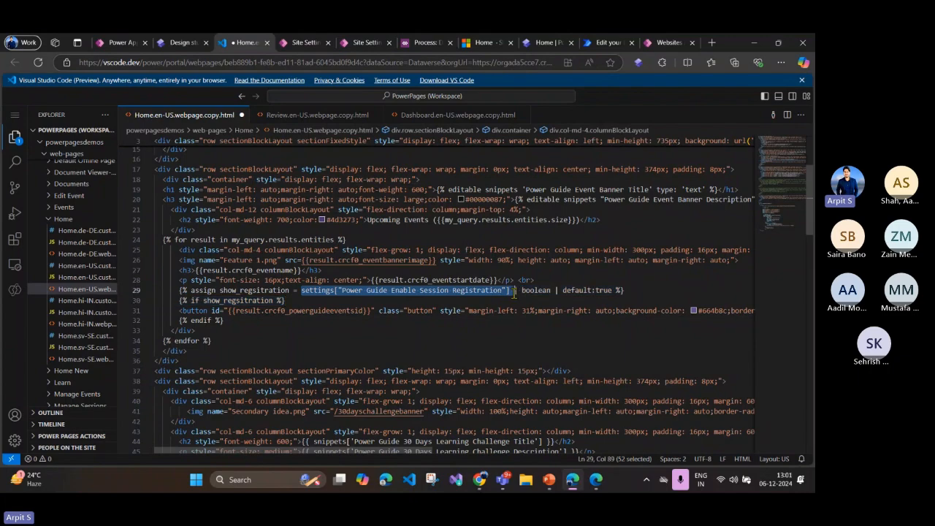
double_click(322, 291)
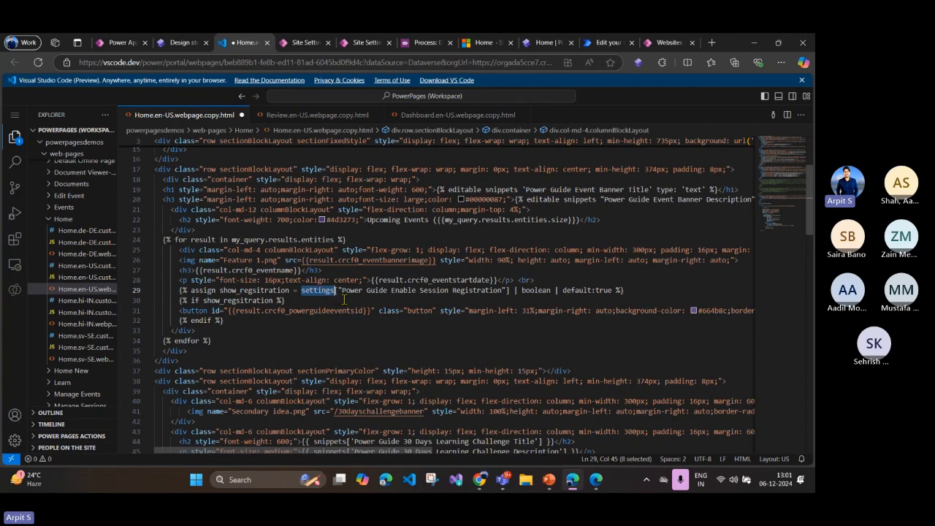
left_click_drag(343, 291, 472, 293)
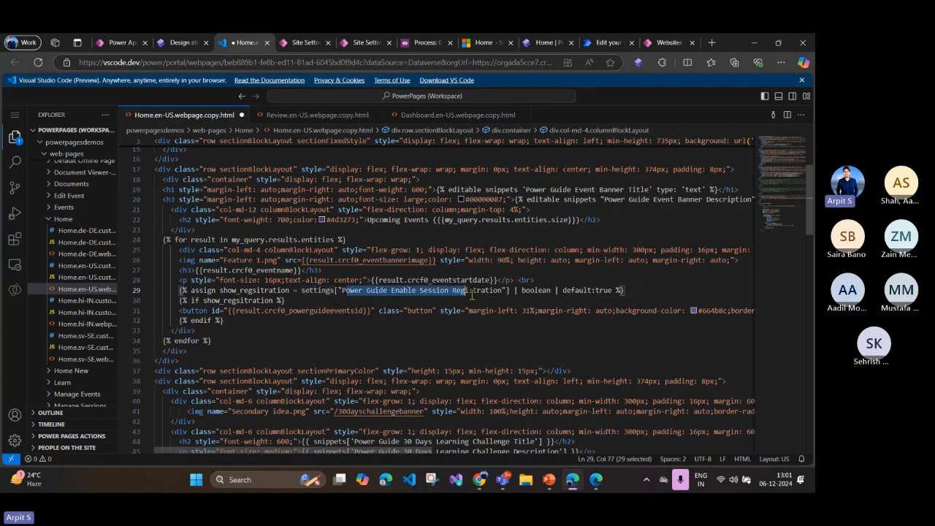
double_click(236, 300)
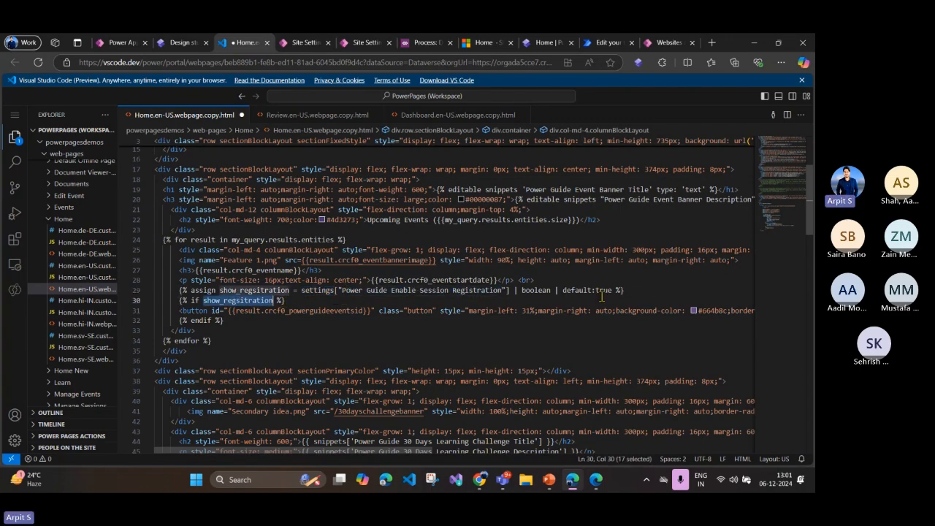
left_click(305, 313)
double_click(237, 299)
left_click(236, 328)
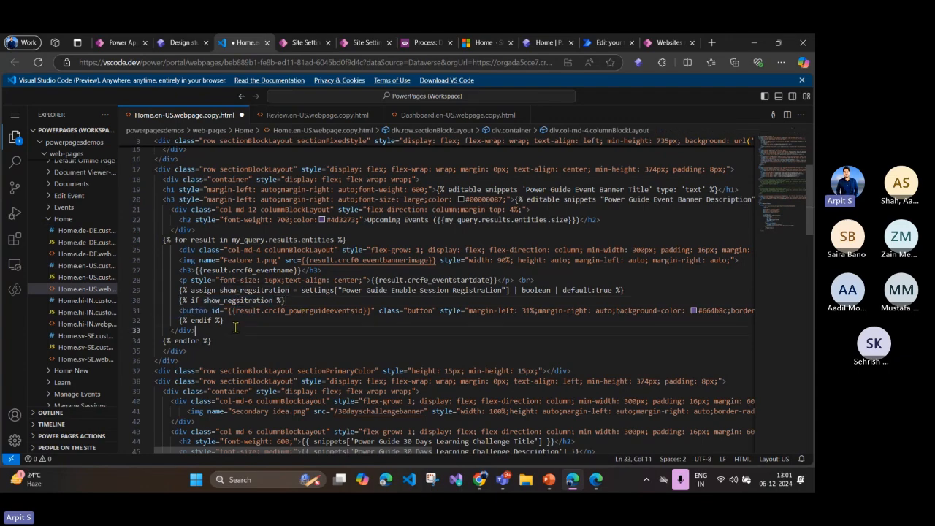
Step: Set the value of the Power Guide Enable Session Registration site setting to false and save the record
left_click(112, 47)
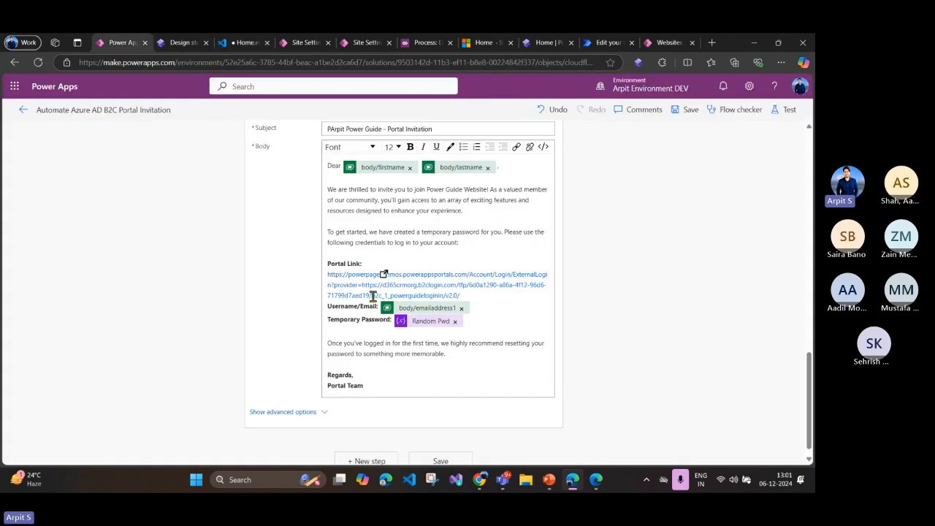
left_click(282, 42)
left_click(275, 302)
left_click(275, 302)
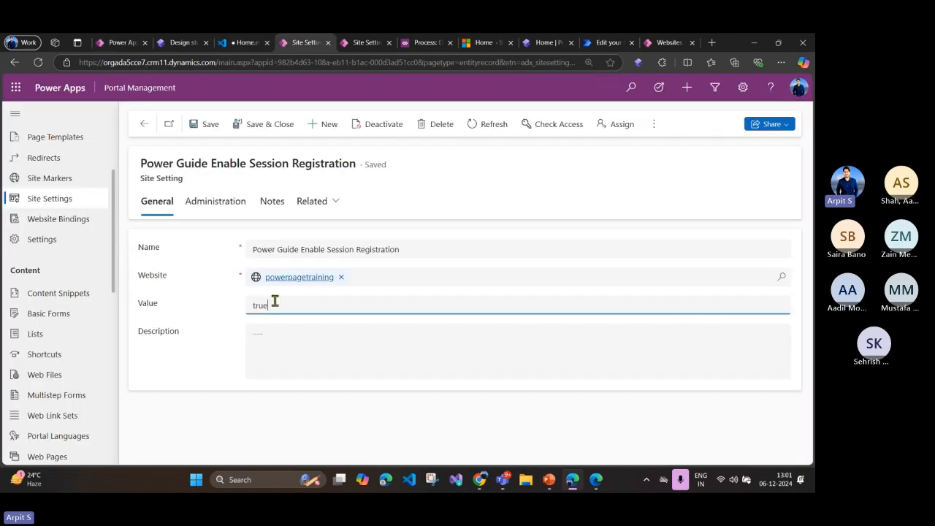
key("ctrl+a")
key("BackSpace")
type("false")
left_click(207, 124)
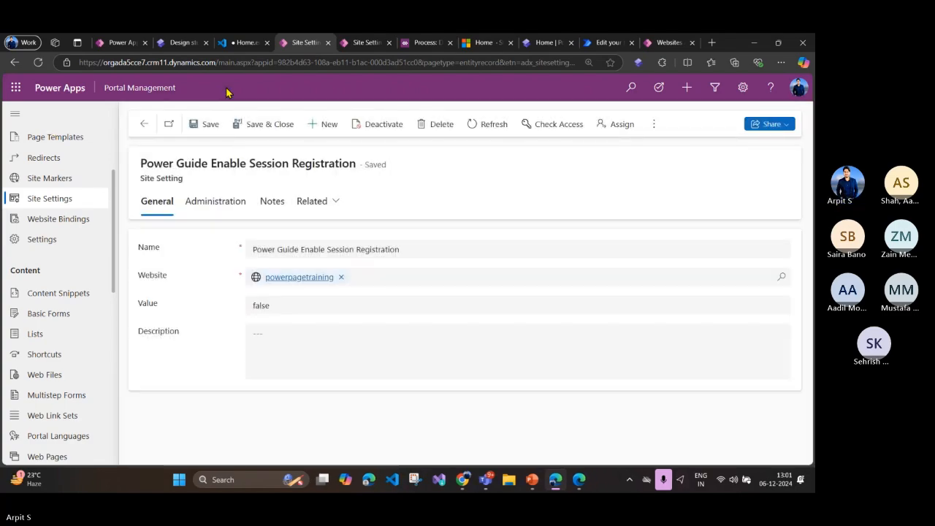
Step: Decline syncing code edits in the design studio, switch to the live portal Home page and check the event cards for Register buttons
left_click(534, 44)
left_click(188, 44)
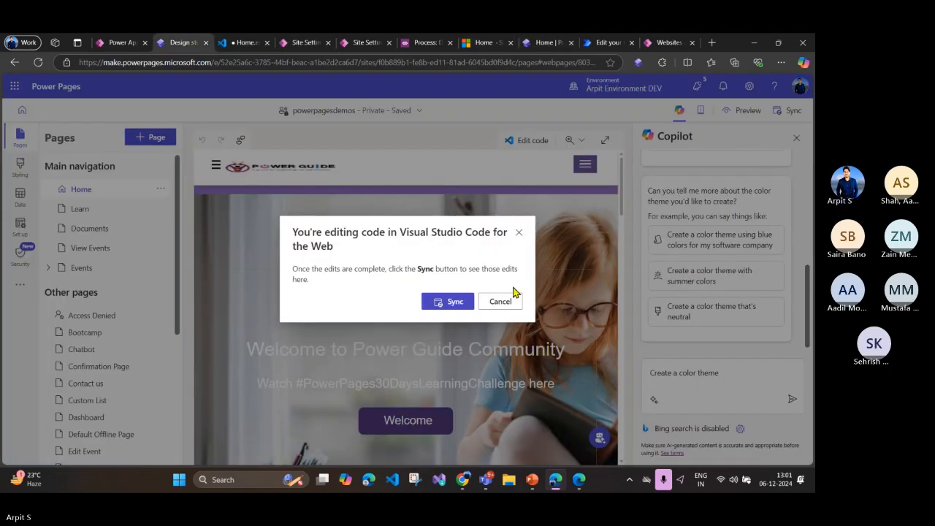
left_click(501, 302)
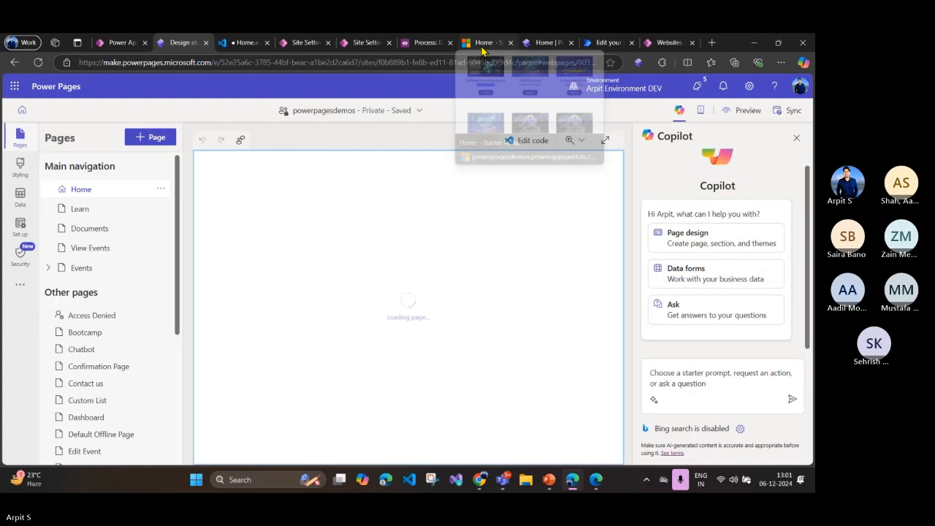
left_click(483, 48)
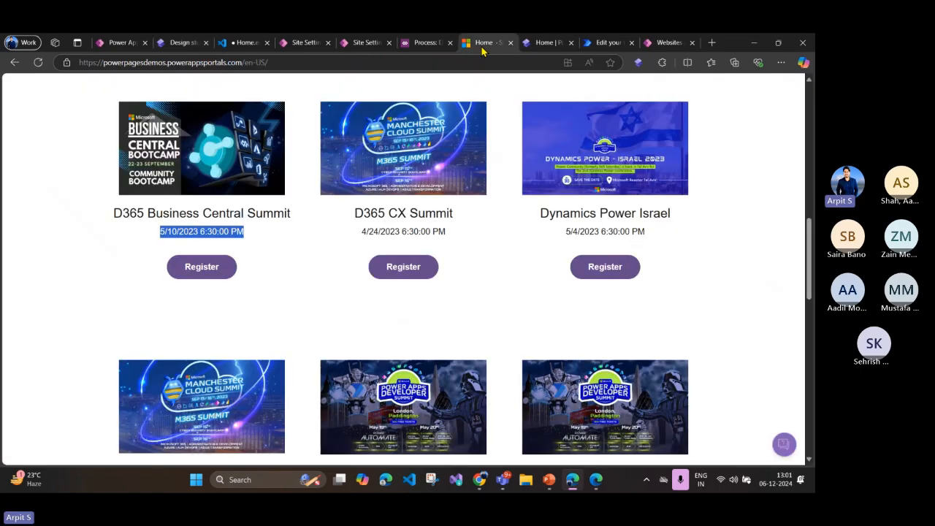
left_click(410, 267)
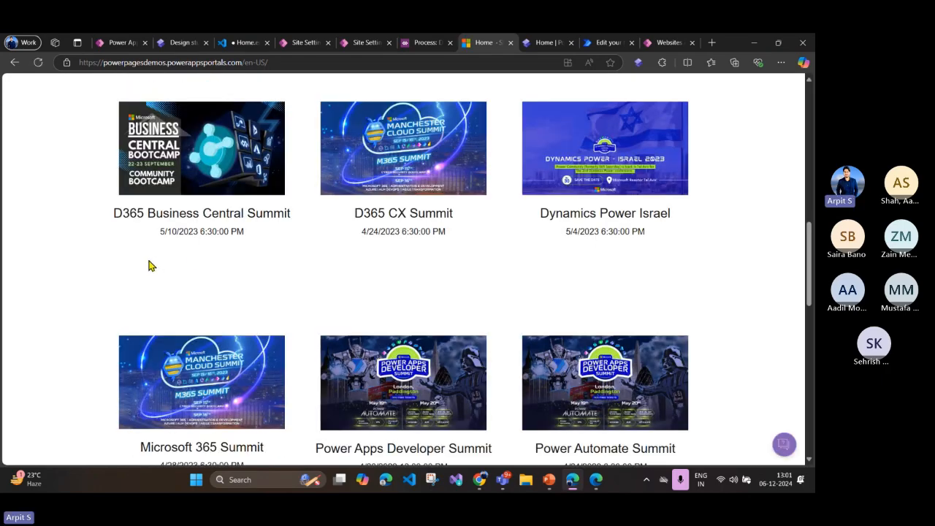
scroll(482, 274, "down", 1)
scroll(482, 278, "down", 2)
scroll(482, 278, "up", 10)
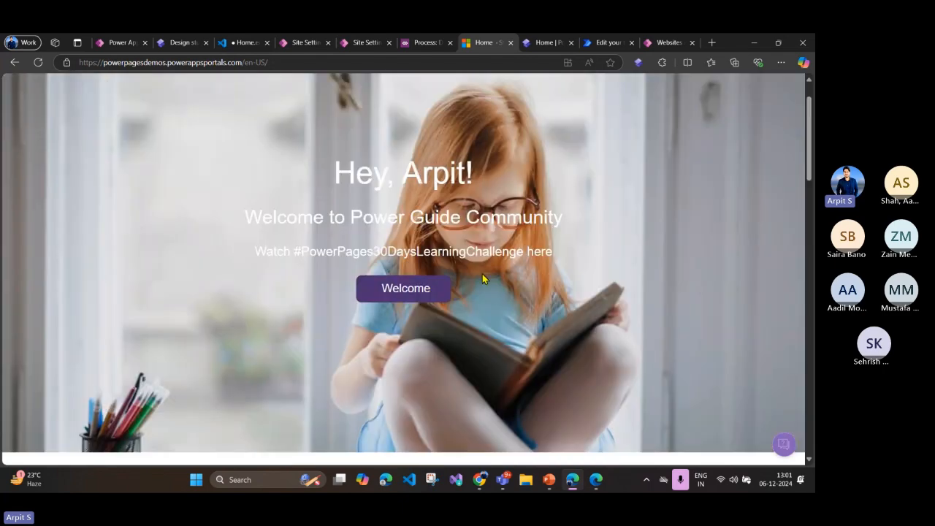
Step: Return to the Home page code and examine the event loop, the 30 Days Learning Challenge snippets and the MeetupURL settings link
left_click(363, 42)
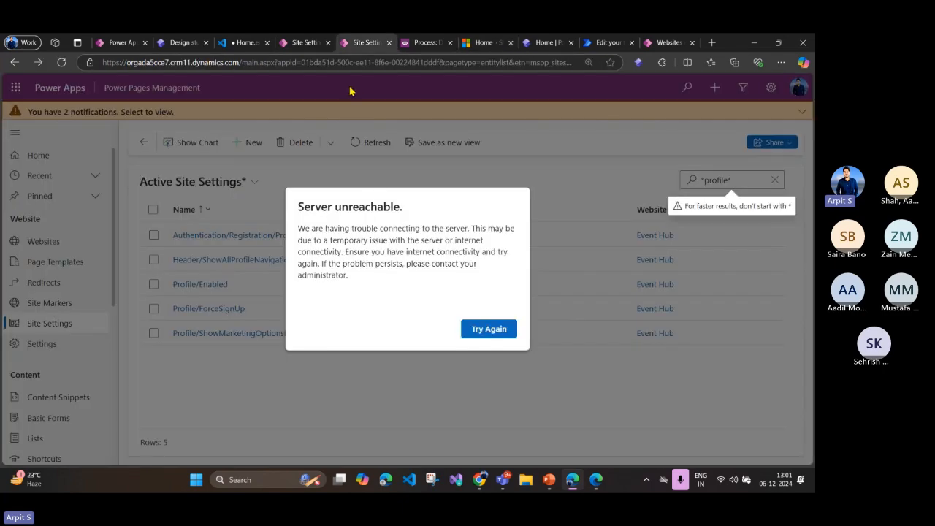
left_click(233, 44)
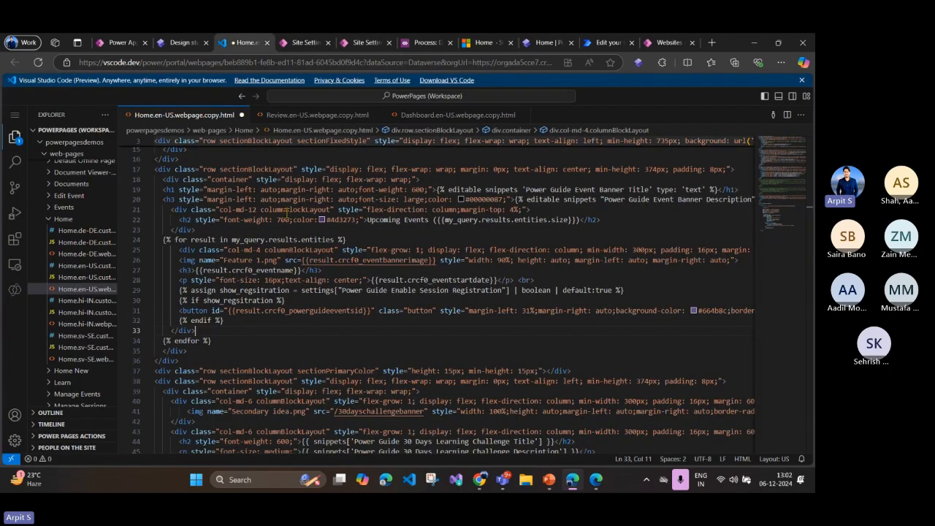
scroll(287, 212, "up", 5)
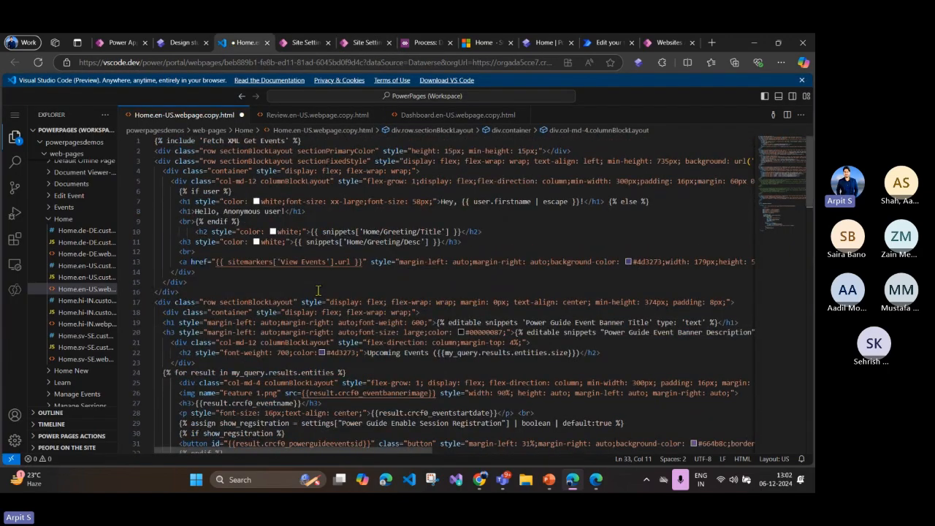
left_click(318, 291)
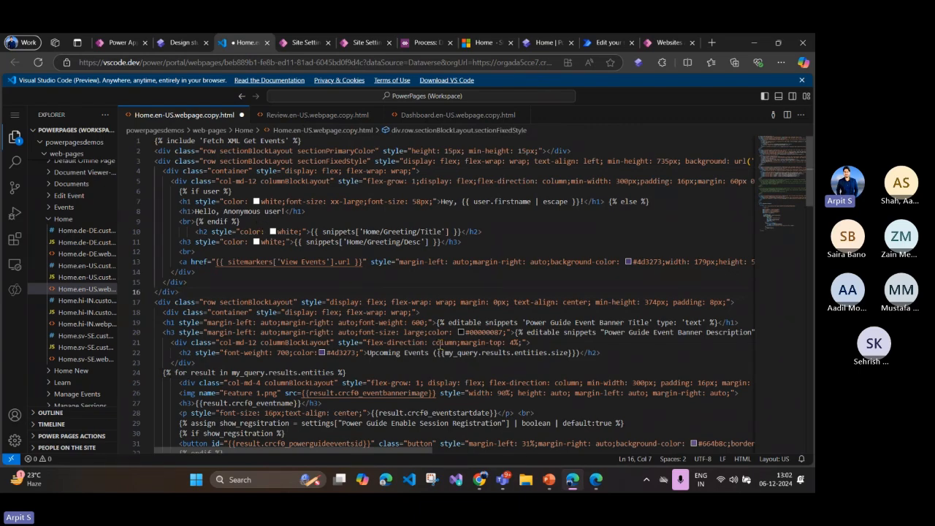
mouse_move(395, 340)
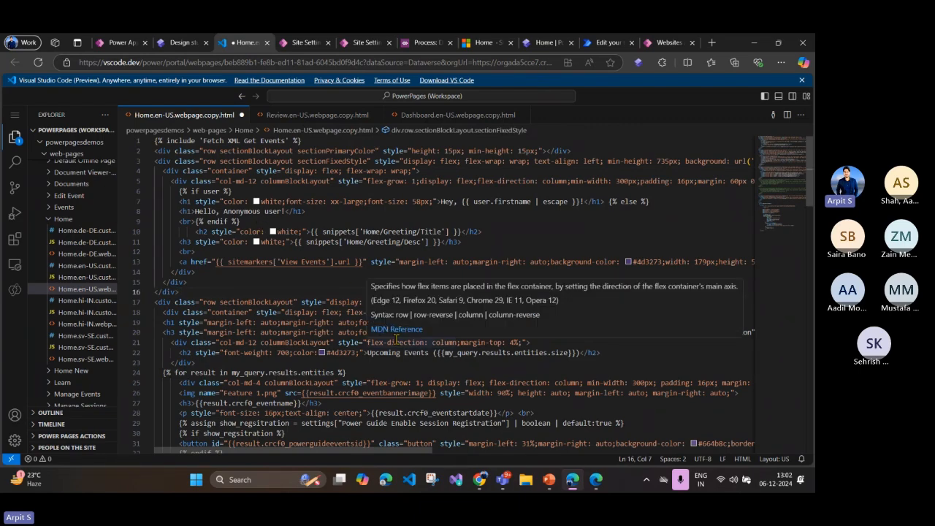
scroll(396, 341, "down", 12)
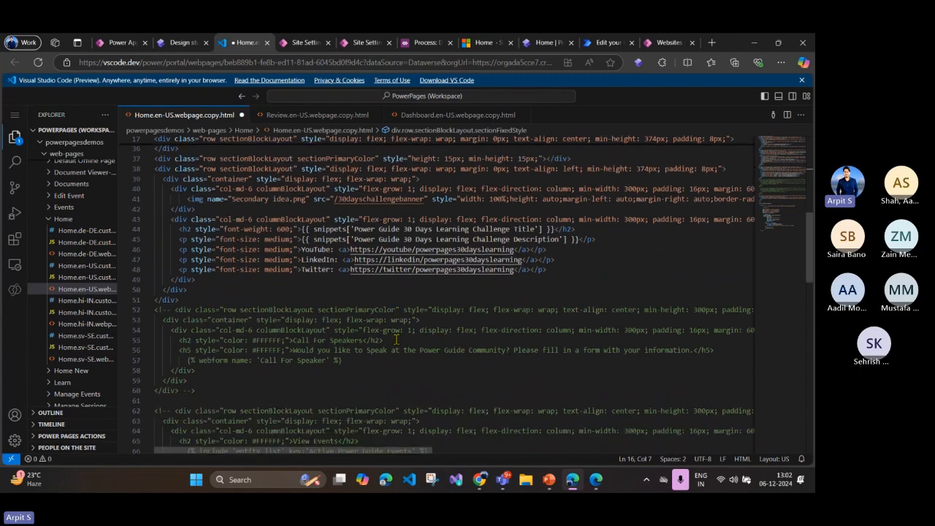
scroll(396, 339, "down", 2)
scroll(396, 339, "up", 4)
left_click(322, 294)
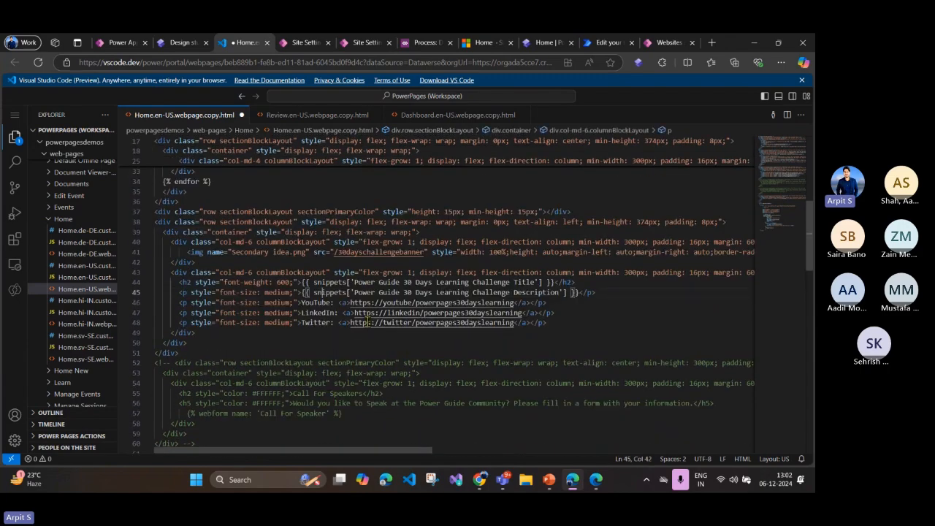
scroll(370, 331, "down", 6)
scroll(370, 330, "down", 3)
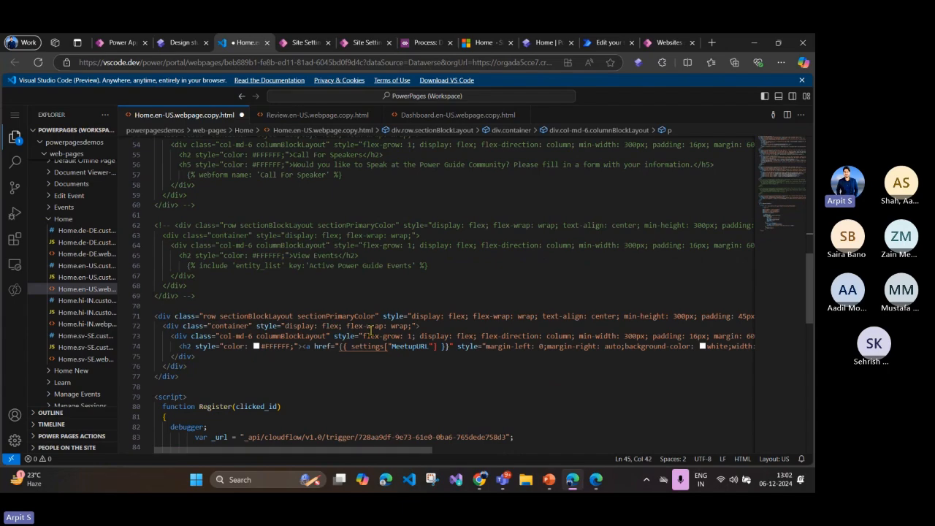
scroll(372, 331, "up", 10)
Step: Set the value of the Power Guide Enable Session Registration site setting to true and save the record
left_click(309, 44)
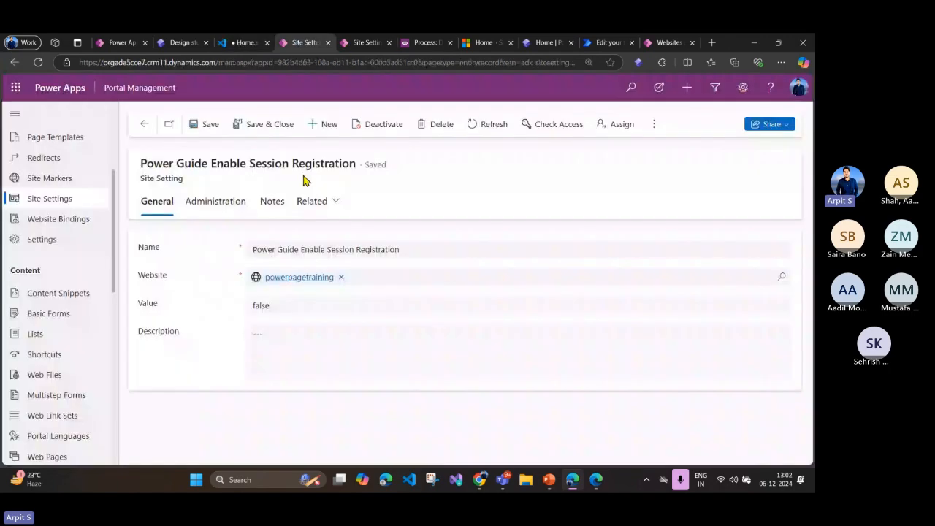
double_click(265, 310)
type("true")
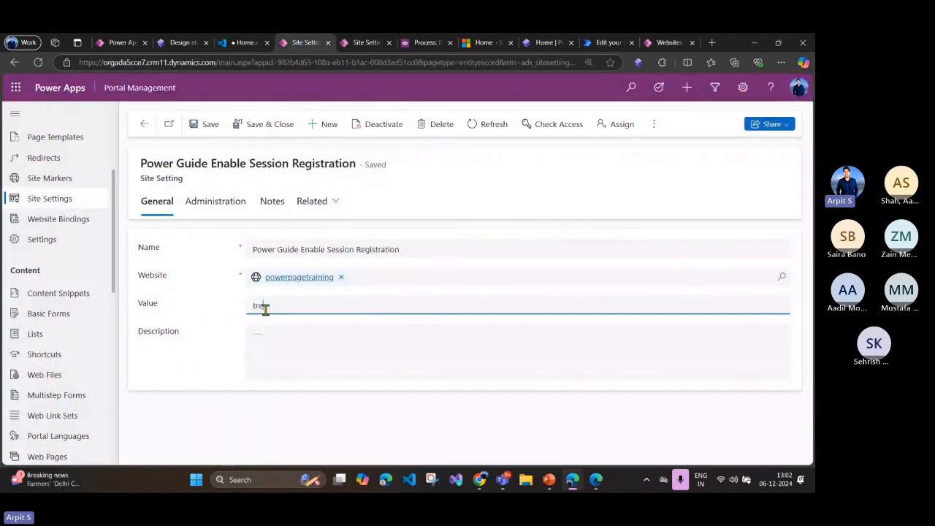
type("ue")
left_click(207, 127)
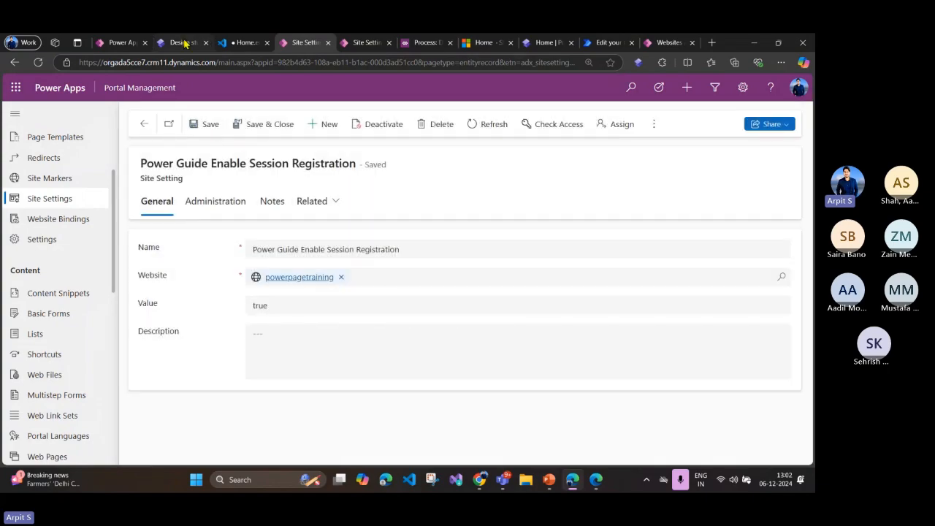
Step: Revisit the design studio, reload the live portal Home page and check the upcoming event cards for Register buttons
left_click(182, 43)
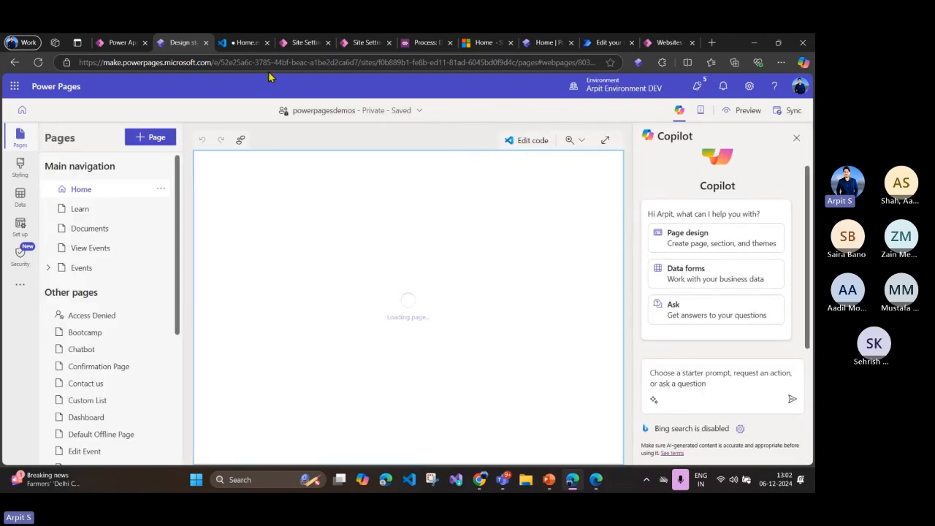
left_click(486, 42)
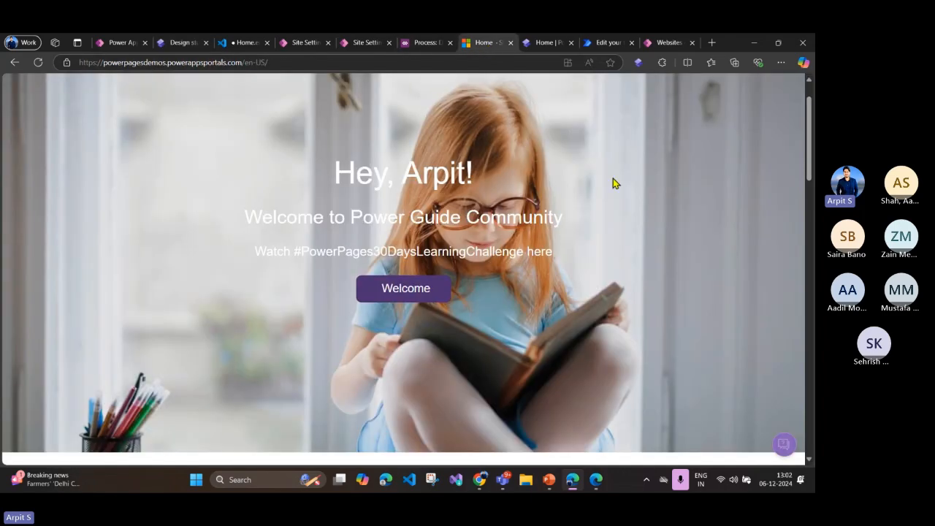
left_click(38, 62)
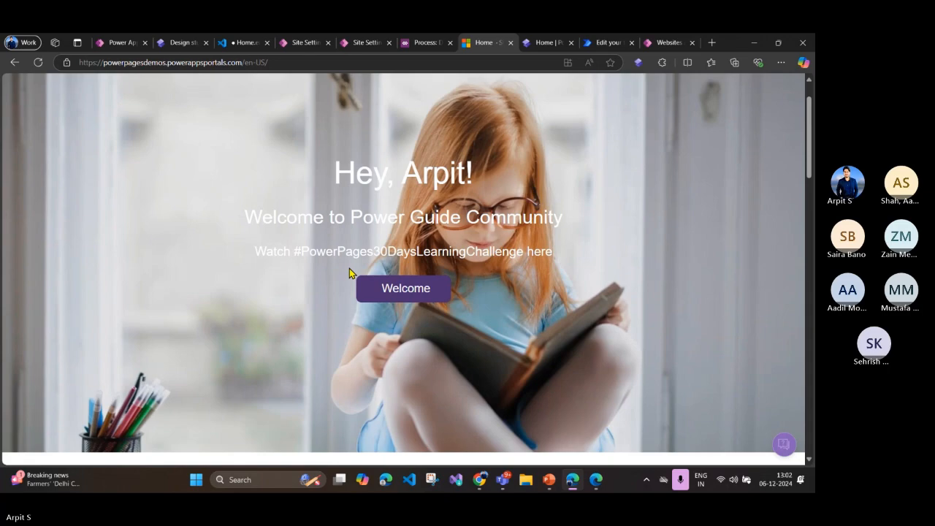
scroll(340, 337, "down", 3)
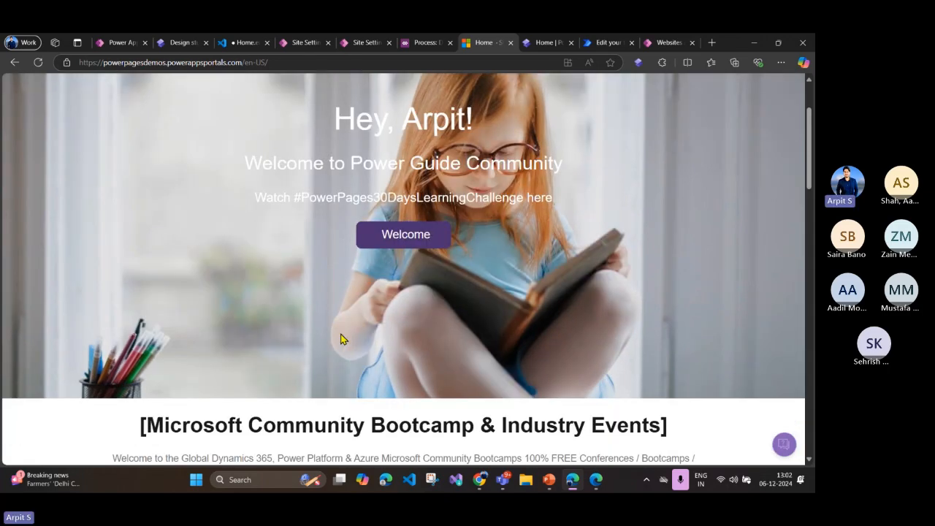
scroll(341, 338, "down", 2)
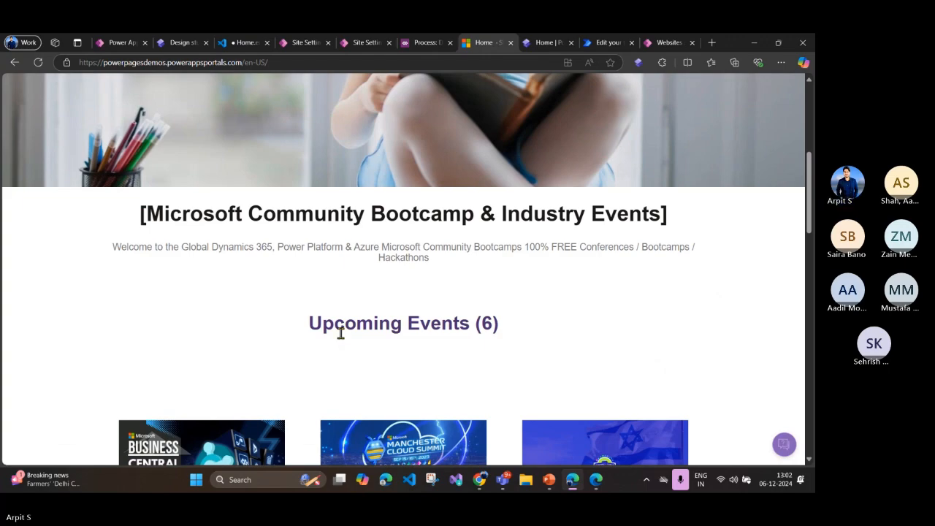
scroll(340, 335, "down", 2)
scroll(340, 339, "down", 2)
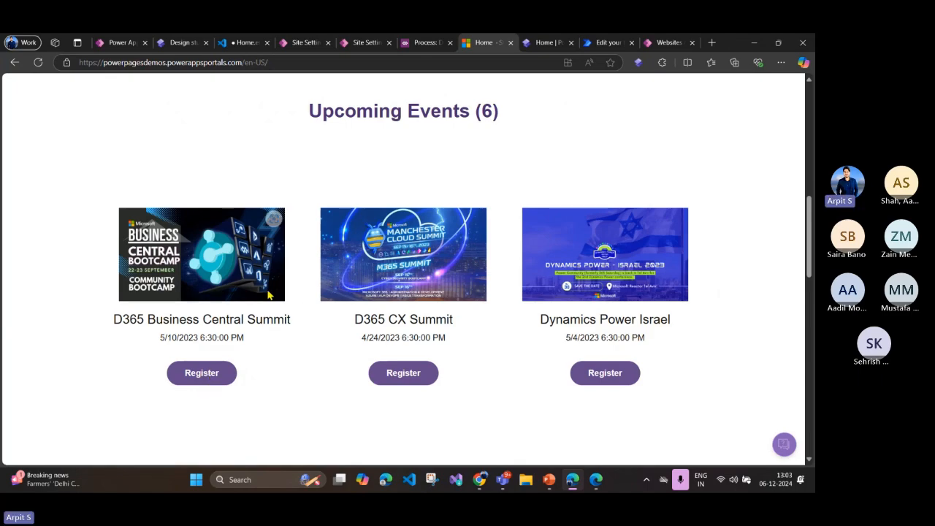
Step: Review the live Home page from the site header and greeting banner down to both rows of event cards
scroll(658, 205, "up", 10)
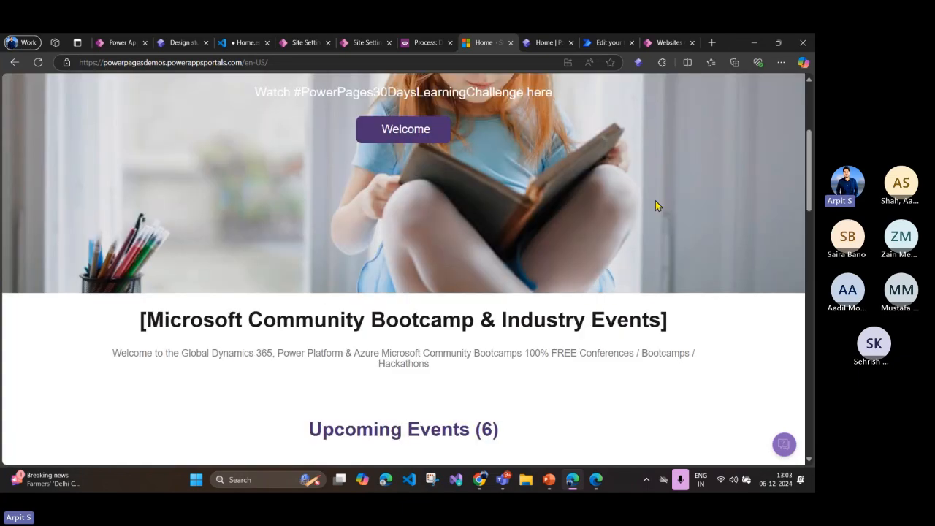
scroll(357, 214, "down", 10)
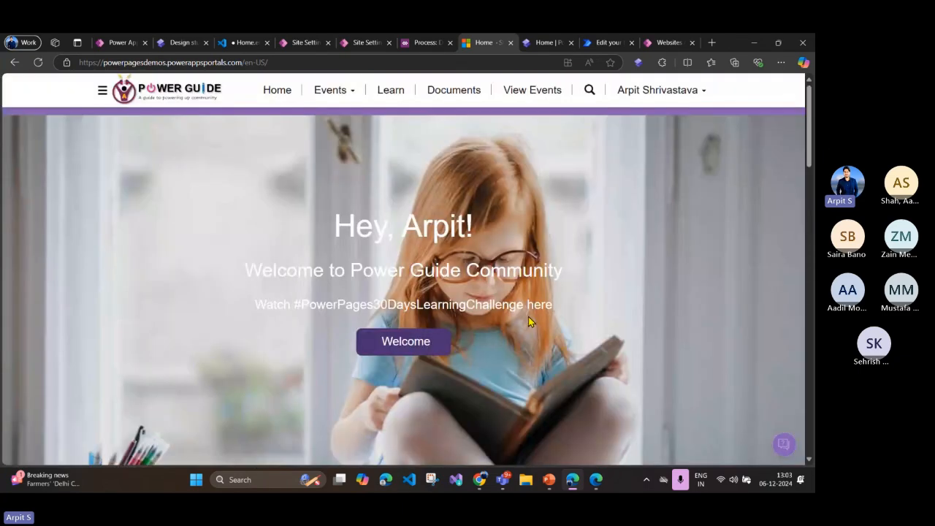
scroll(229, 326, "up", 10)
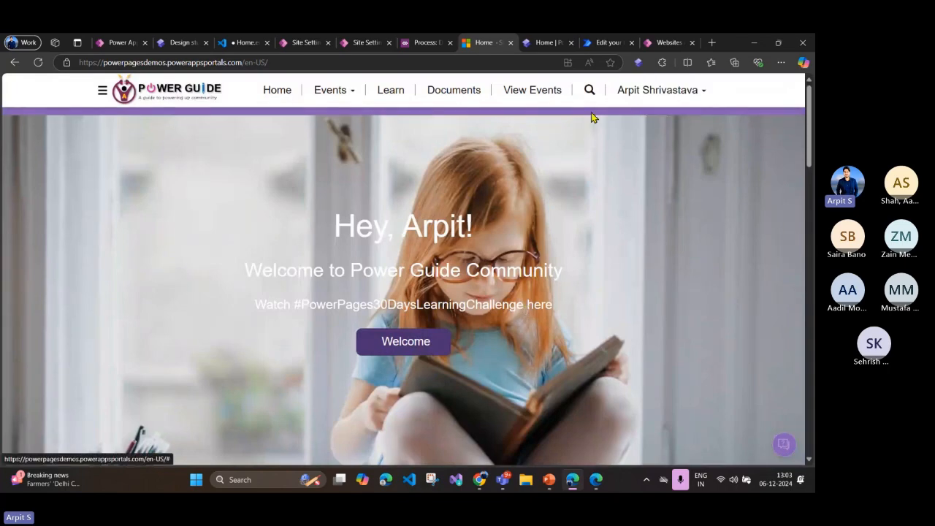
scroll(333, 245, "down", 5)
scroll(334, 250, "down", 4)
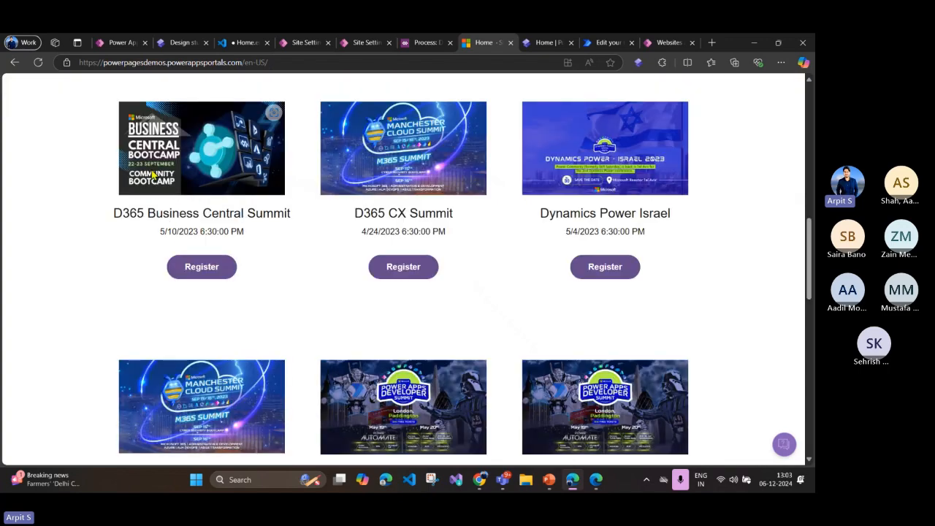
scroll(300, 146, "up", 1)
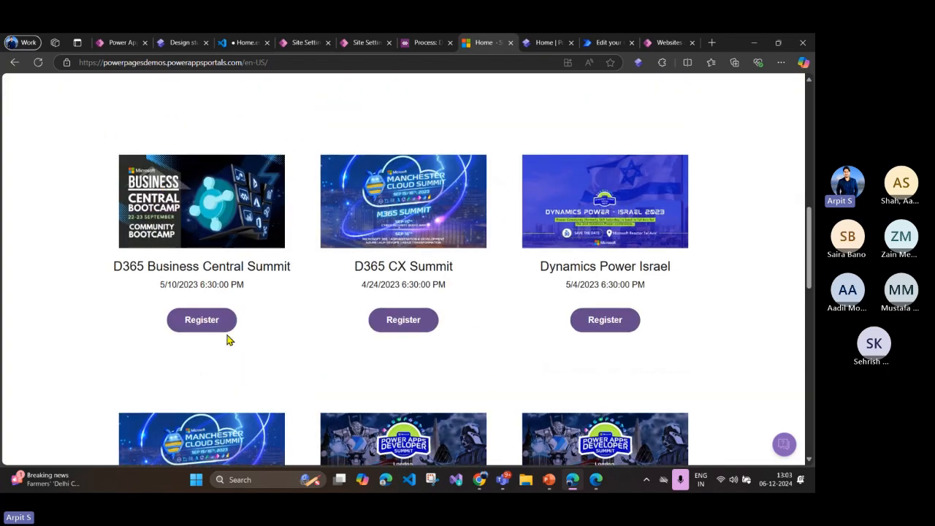
Step: Open the site's Cloud flows setup in the design studio and dismiss the copilot promotion
left_click(179, 42)
left_click(20, 227)
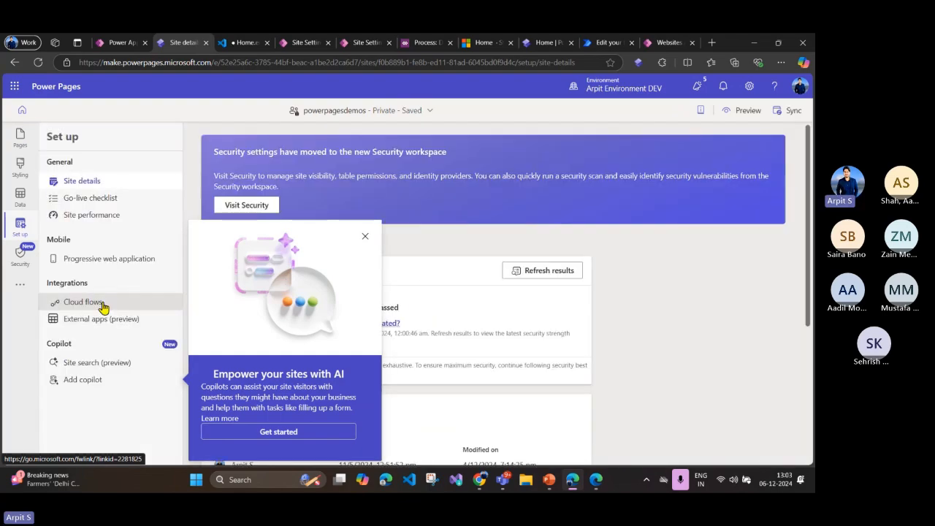
left_click(96, 303)
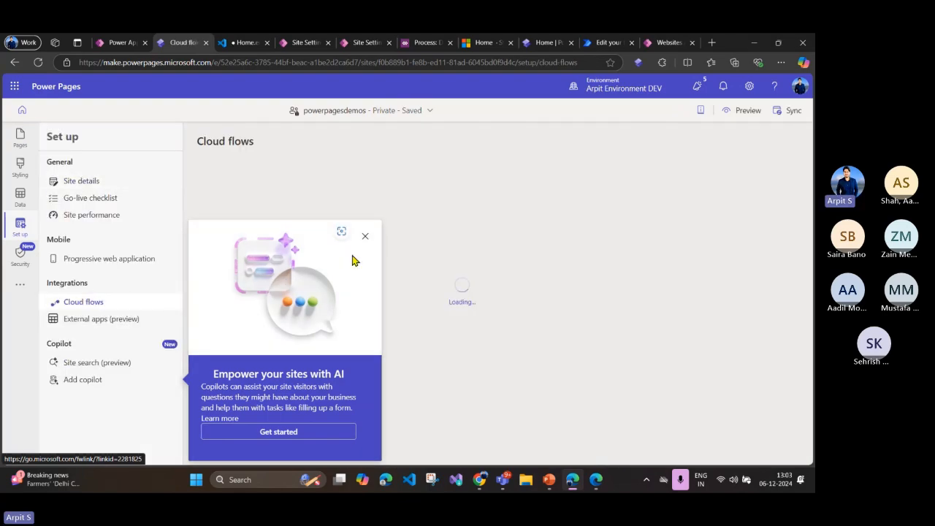
left_click(361, 240)
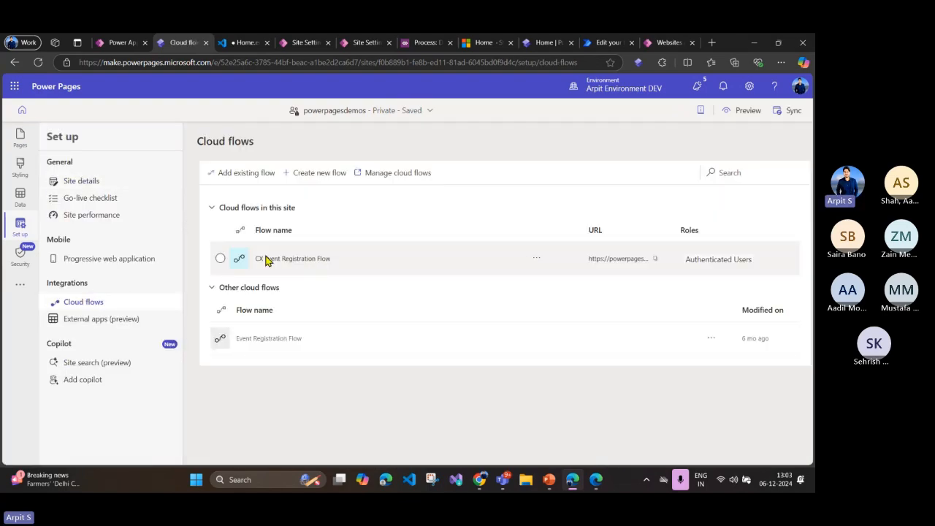
Step: Open the details of the CX Event Registration Flow in Power Automate and open the flow for editing
left_click(226, 262)
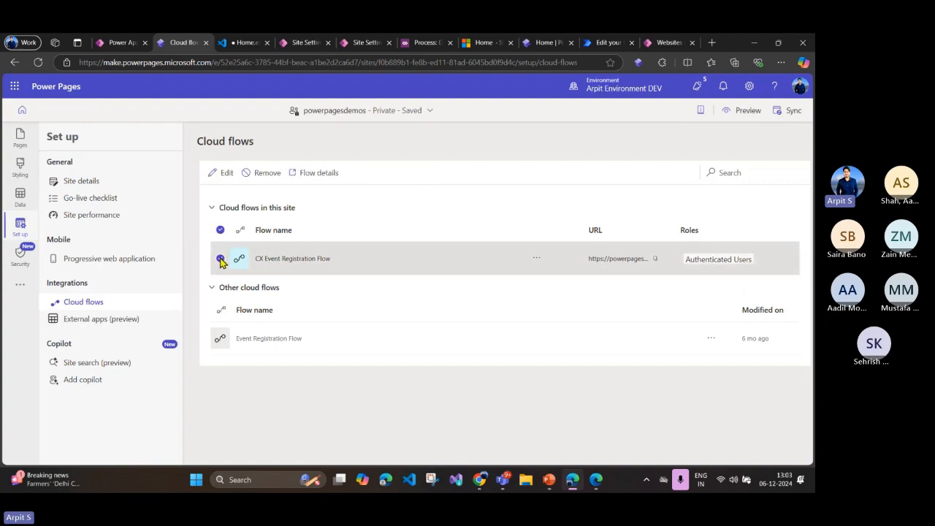
left_click(309, 175)
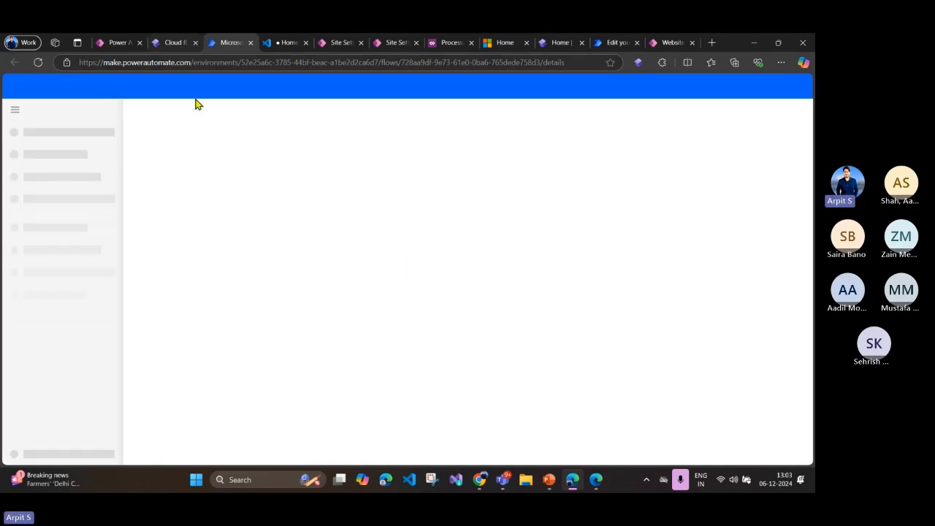
left_click(170, 43)
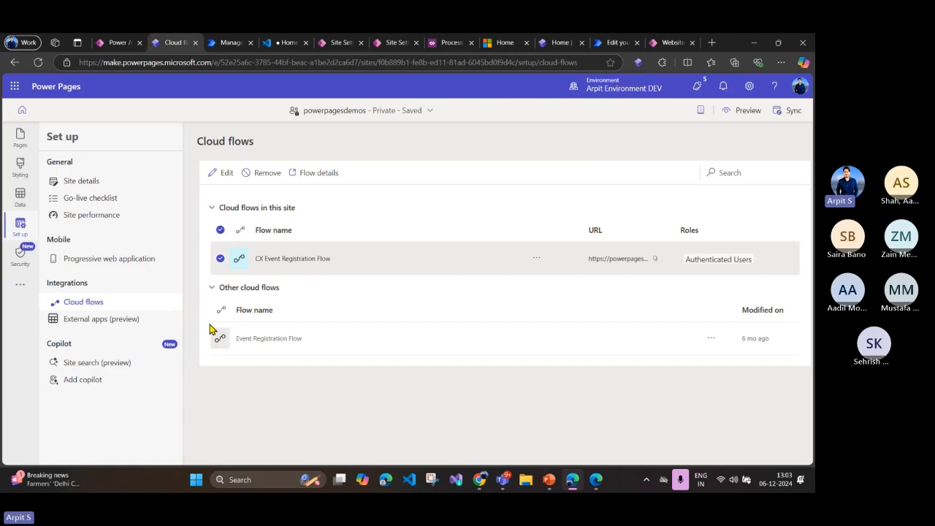
left_click(228, 43)
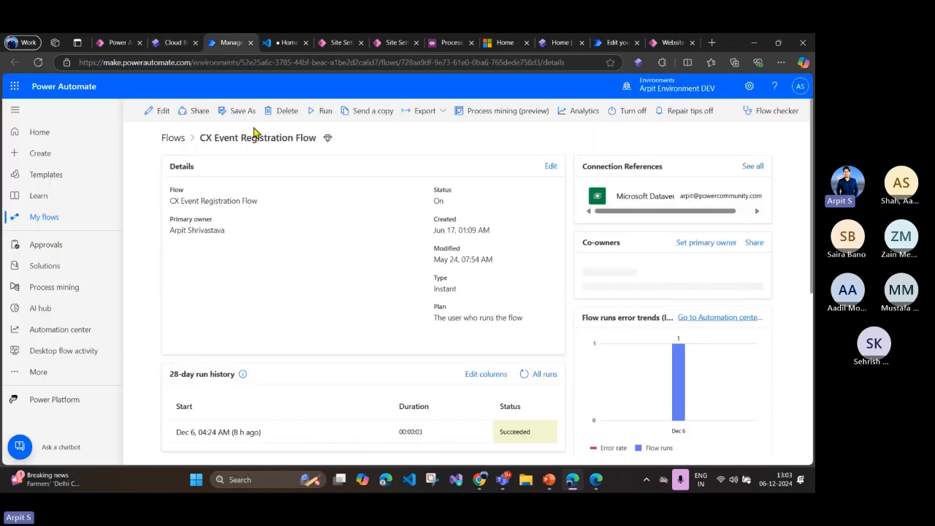
left_click(160, 122)
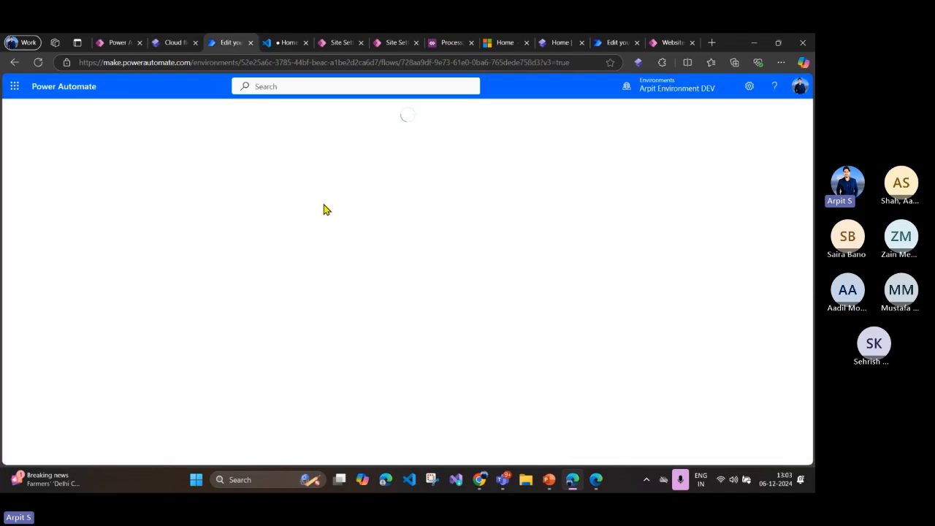
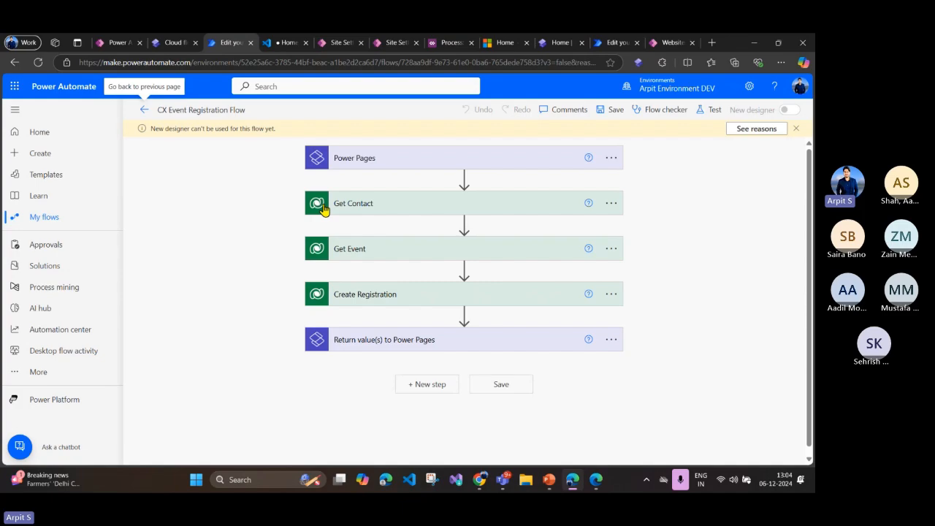
Step: Review the Event, FirstName, LastName, Email and Contact inputs of the Power Pages trigger, then collapse the trigger
left_click(384, 160)
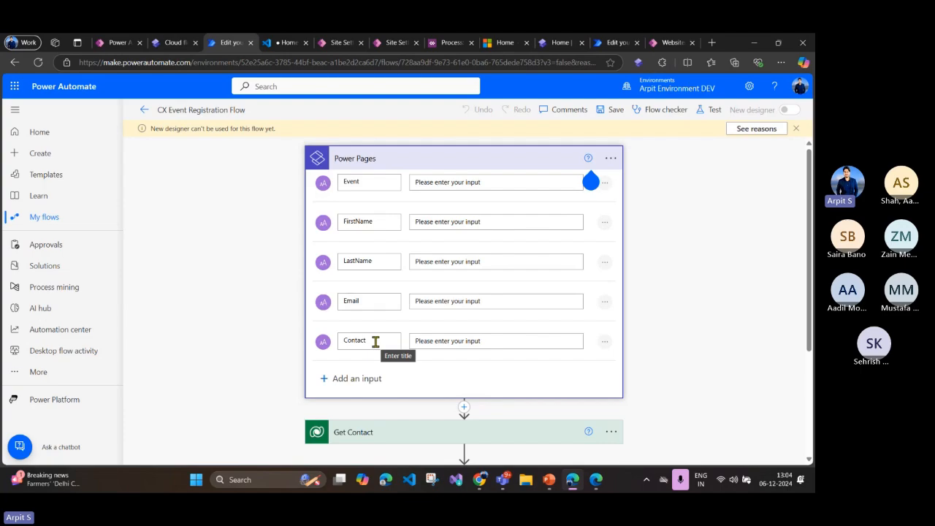
double_click(349, 183)
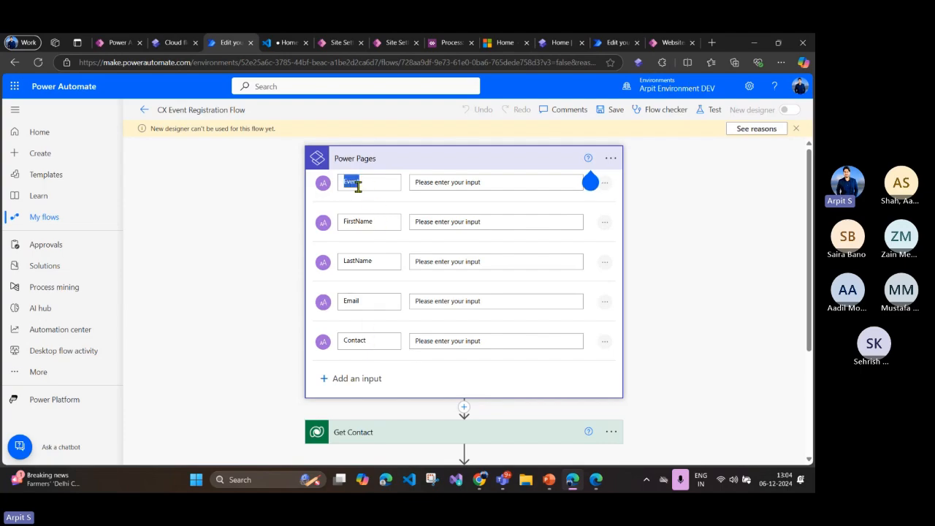
double_click(359, 221)
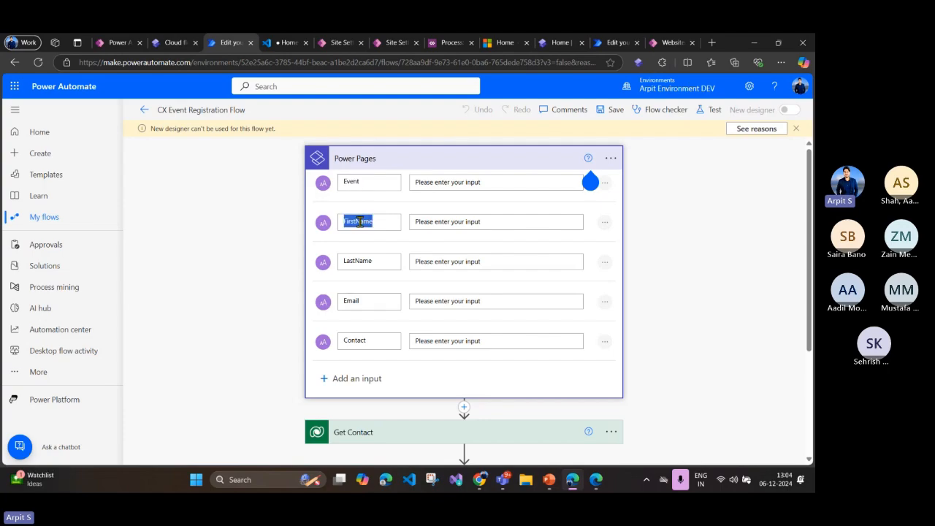
left_click(363, 264)
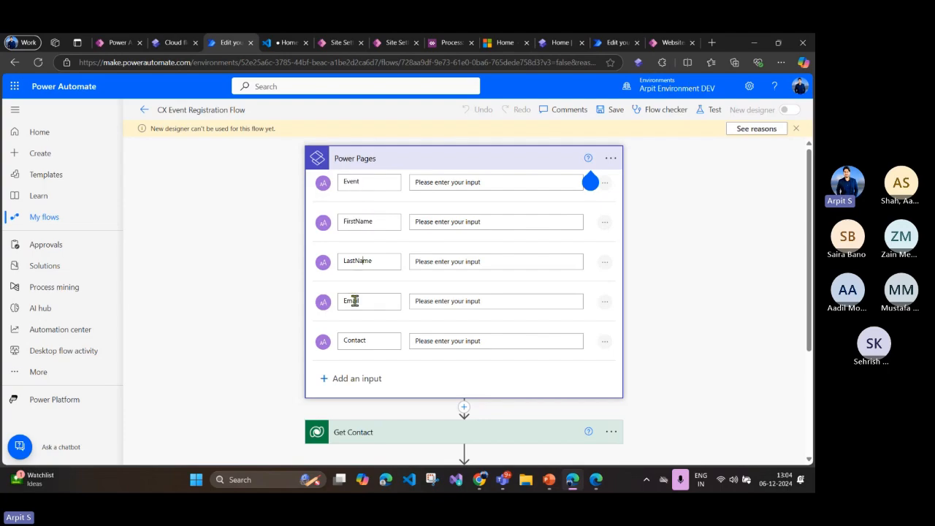
double_click(366, 342)
left_click(298, 244)
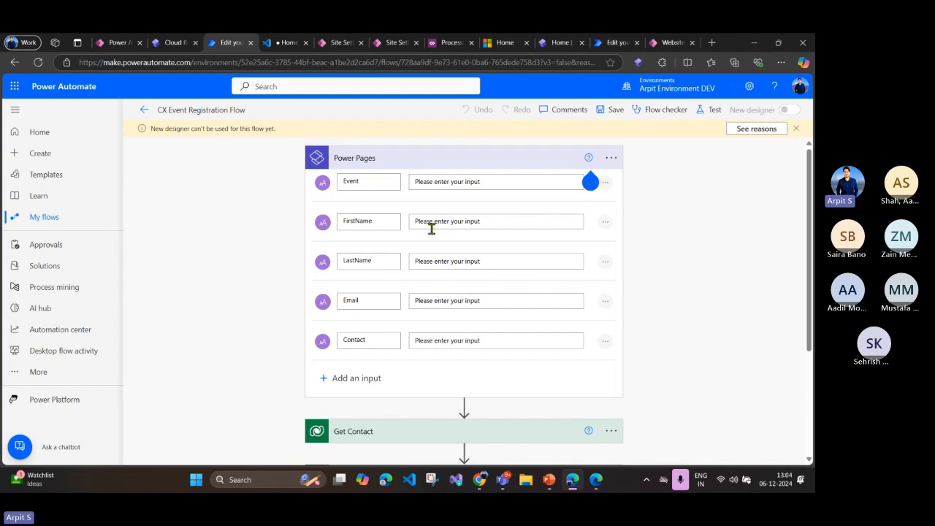
scroll(407, 292, "down", 3)
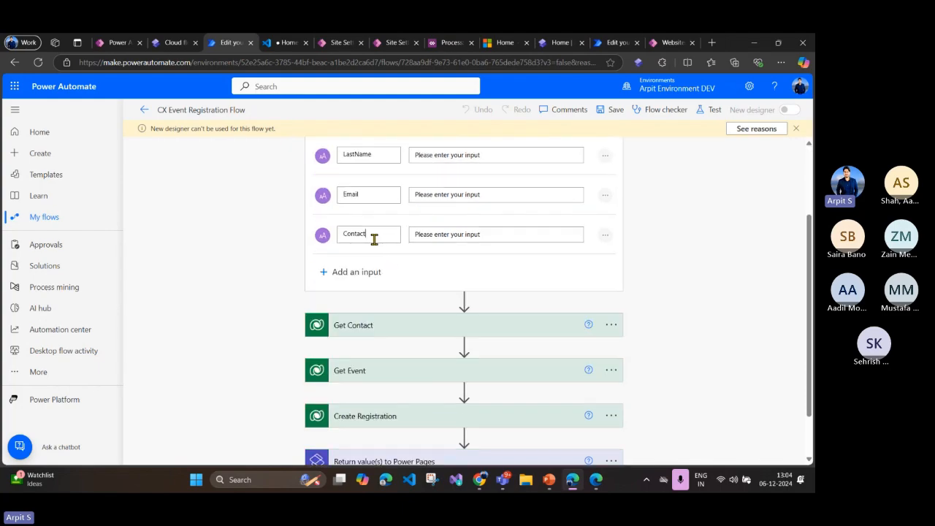
left_click_drag(372, 236, 338, 242)
left_click(418, 236)
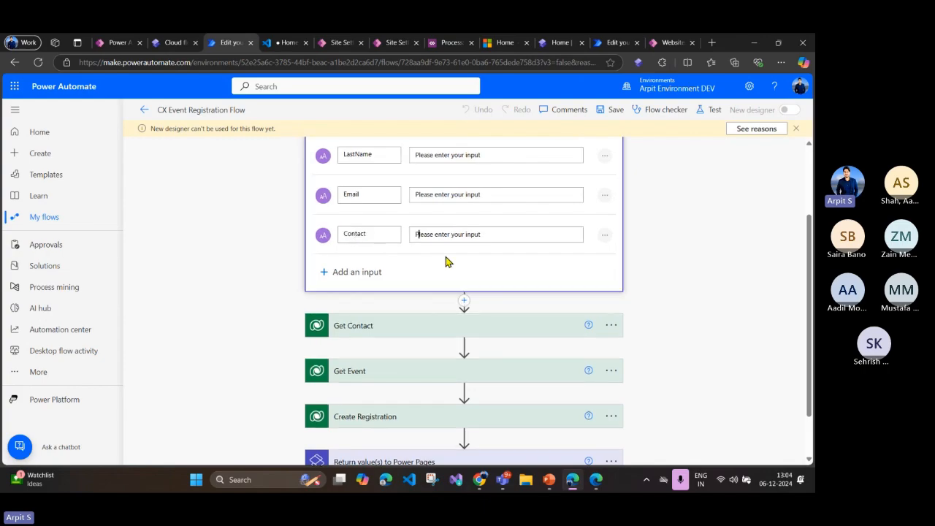
scroll(445, 261, "up", 3)
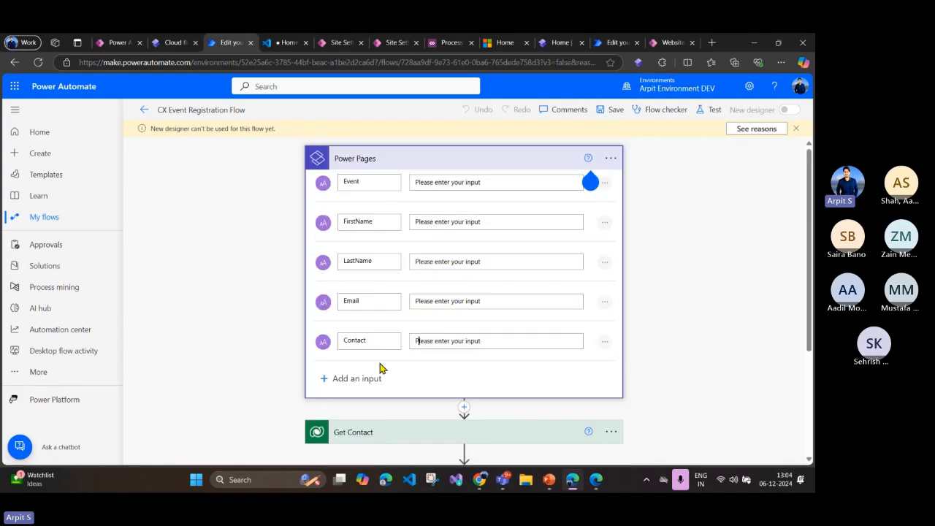
left_click(402, 162)
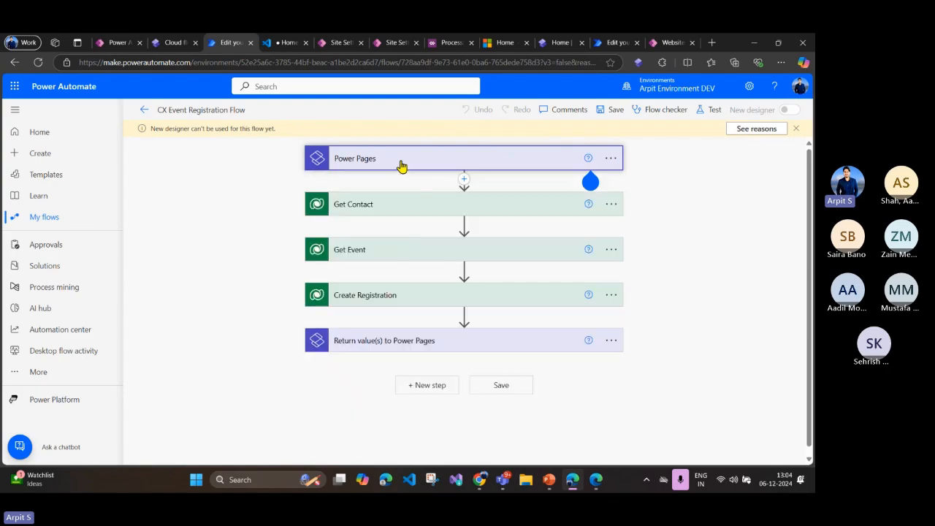
Step: Inspect the table and row ID settings of the Get Contact and Get Event actions, rechecking the Power Pages trigger inputs
left_click(404, 214)
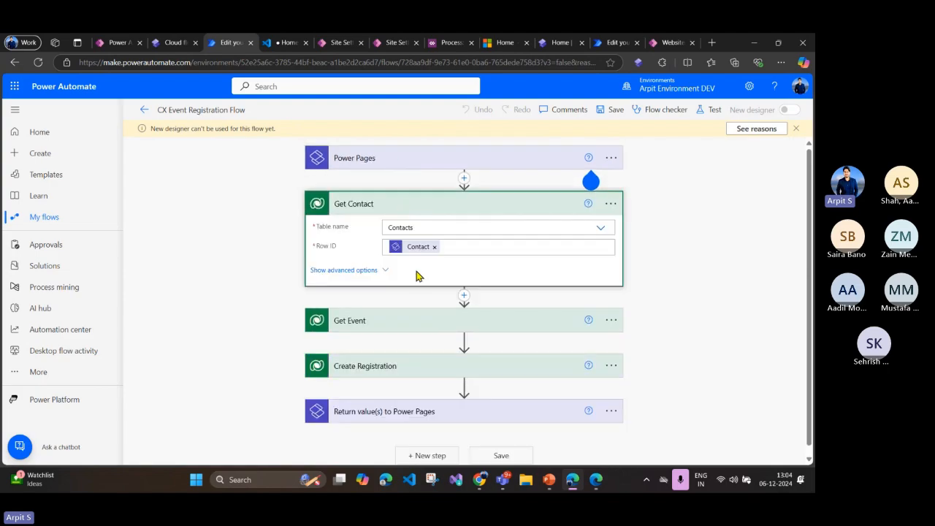
left_click(588, 184)
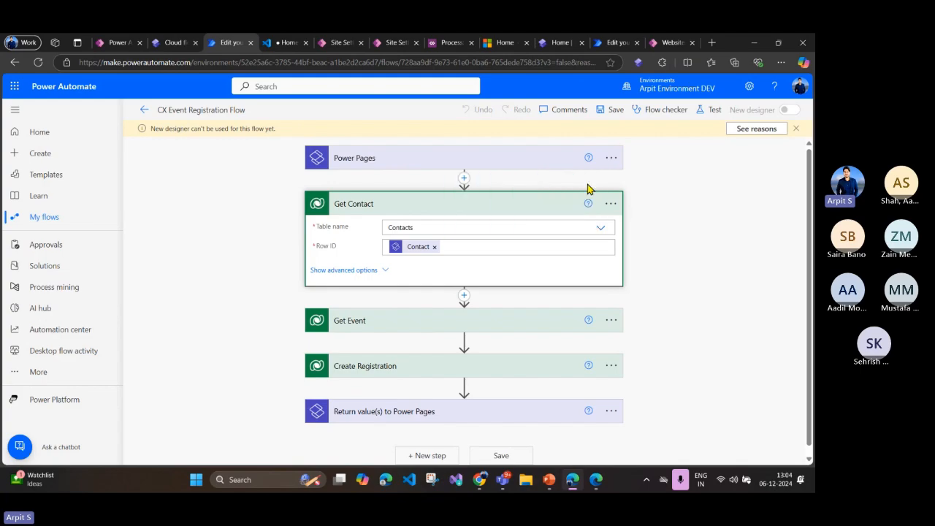
left_click(503, 164)
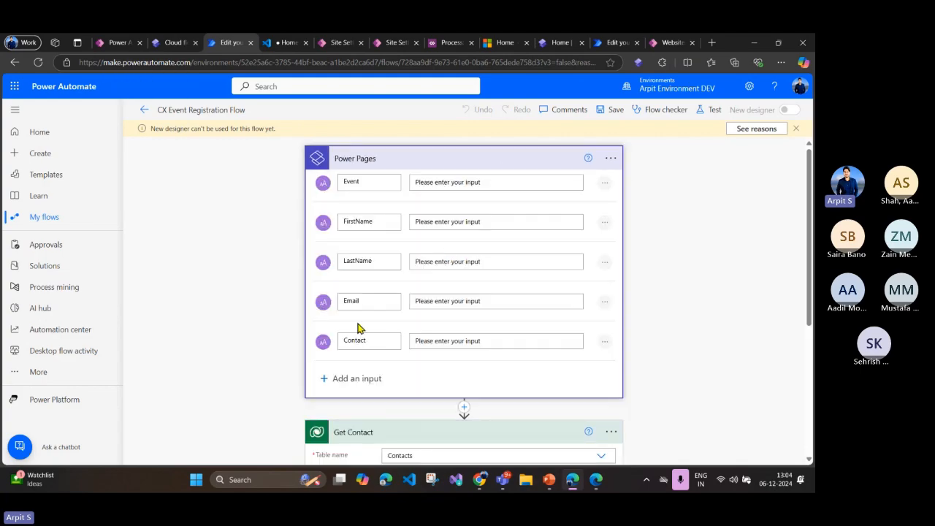
left_click(382, 160)
left_click(389, 209)
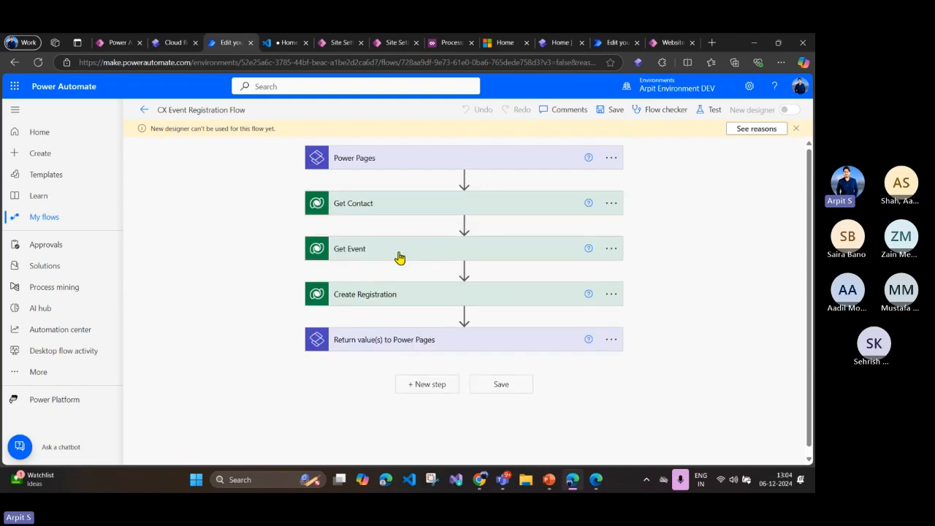
left_click(400, 256)
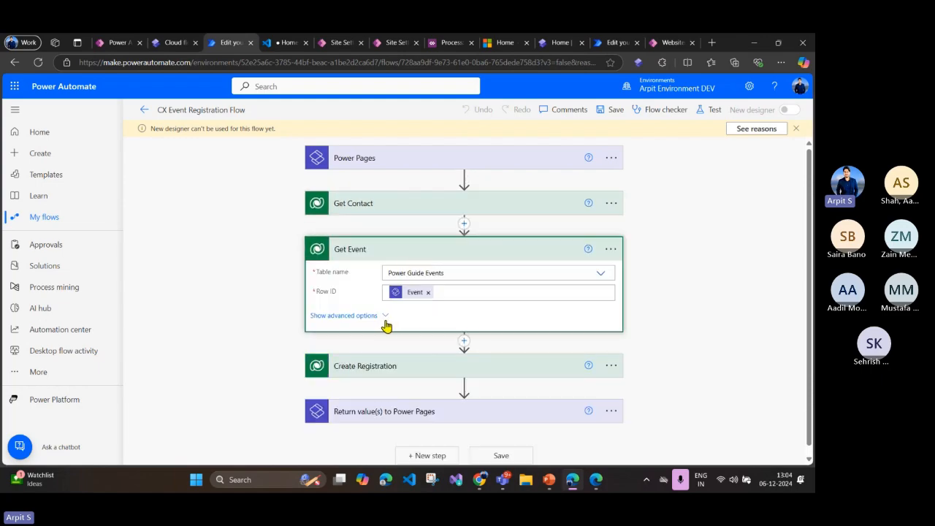
left_click(400, 247)
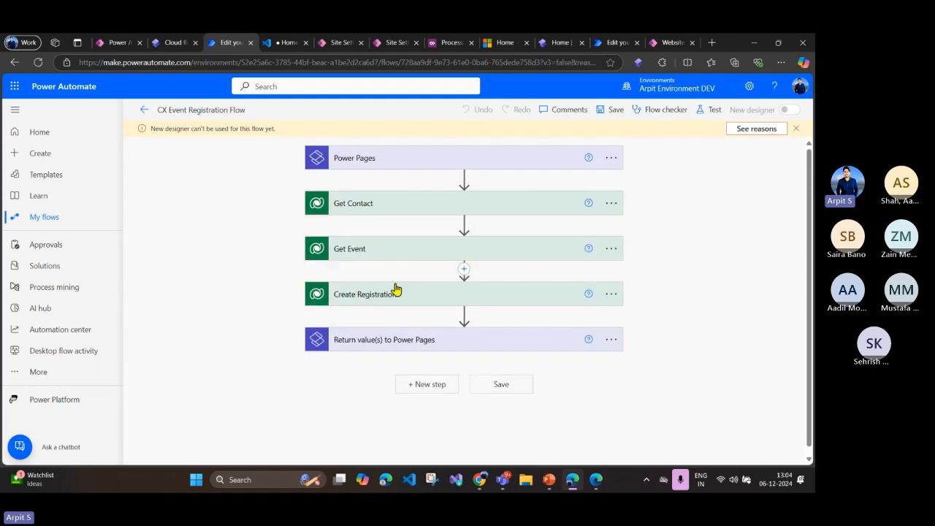
Step: Inspect the Create Registration action and the output of the Return value(s) to Power Pages action, collapsing each one
left_click(369, 303)
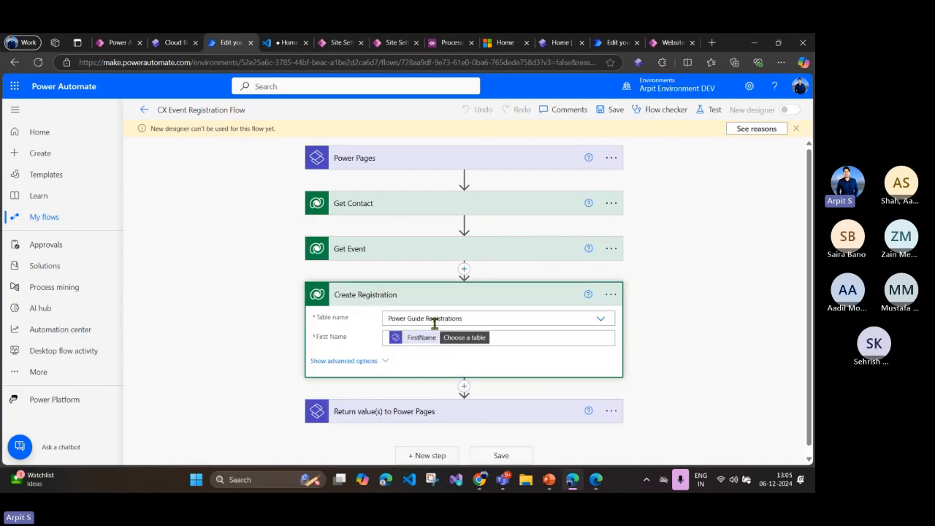
left_click(394, 295)
left_click(405, 342)
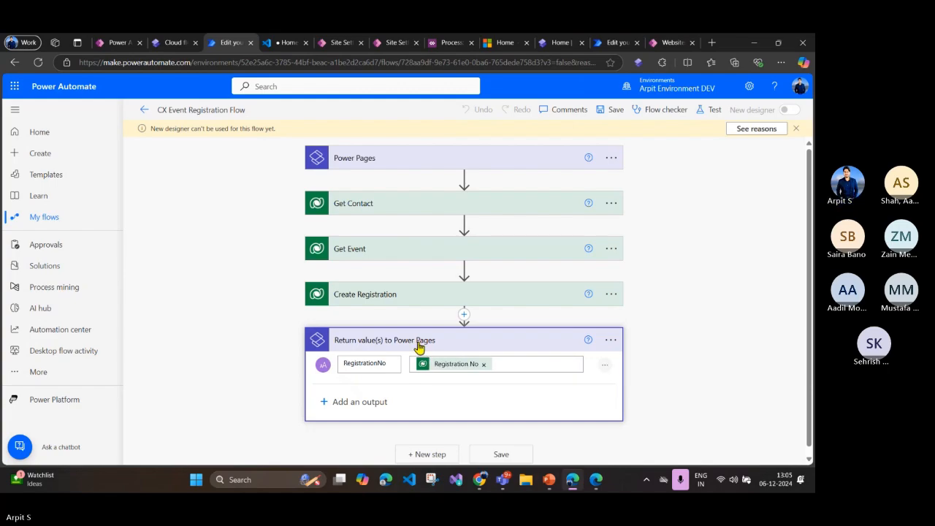
left_click(421, 344)
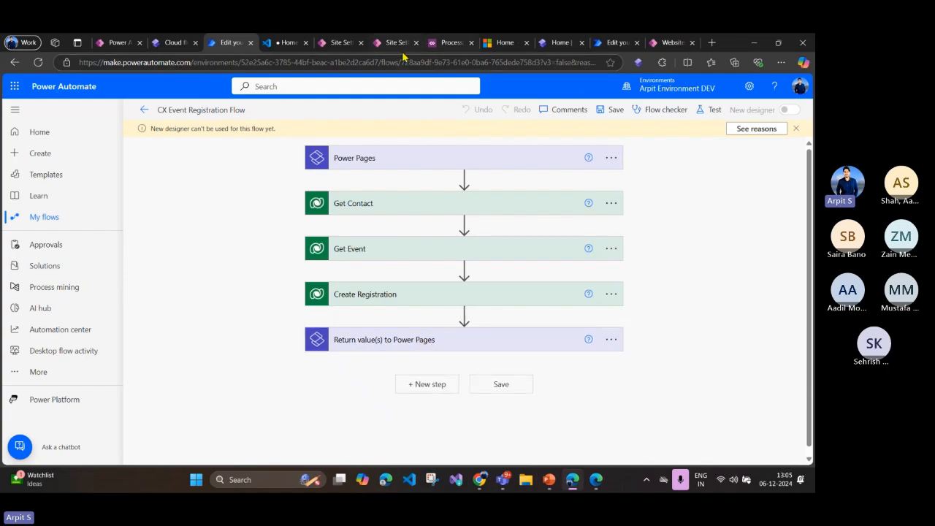
Step: Register for an event from the event cards on the live Home page and dismiss the registration message
left_click(504, 42)
scroll(478, 305, "down", 3)
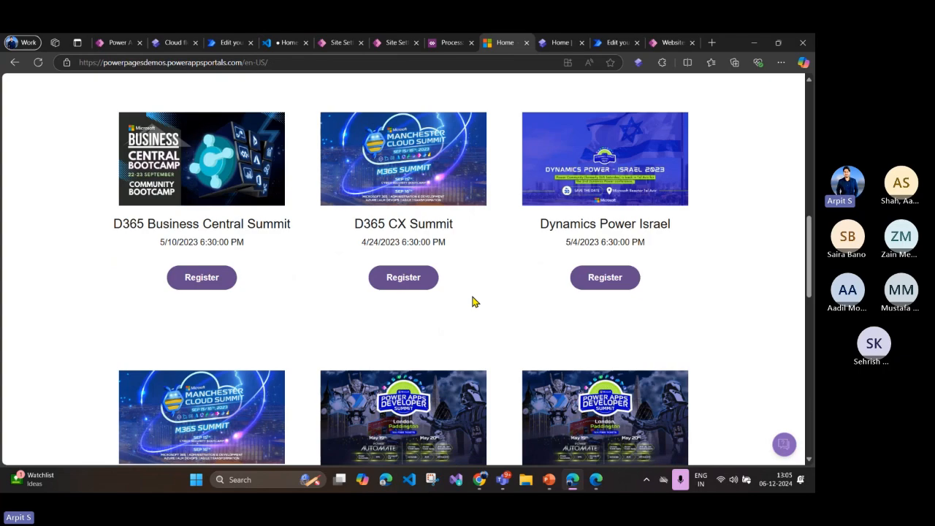
scroll(472, 303, "up", 2)
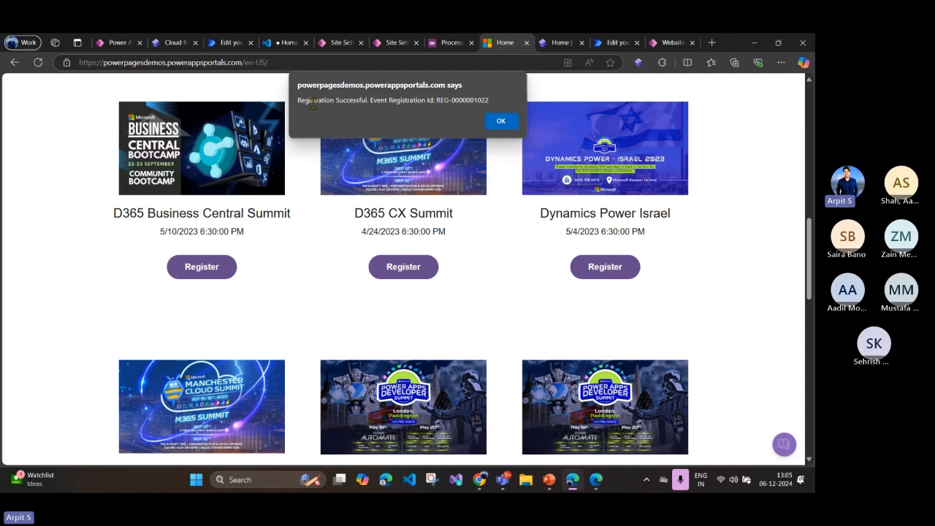
left_click_drag(298, 102, 486, 106)
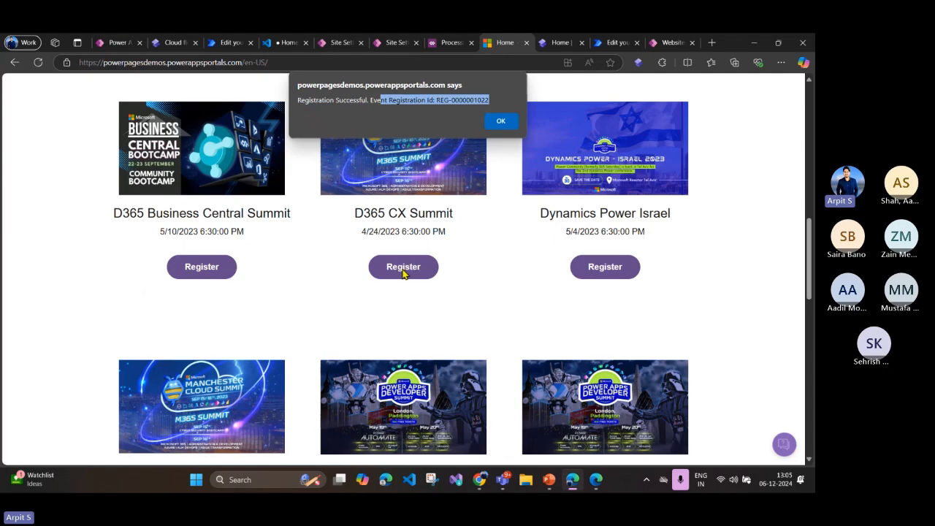
left_click(501, 120)
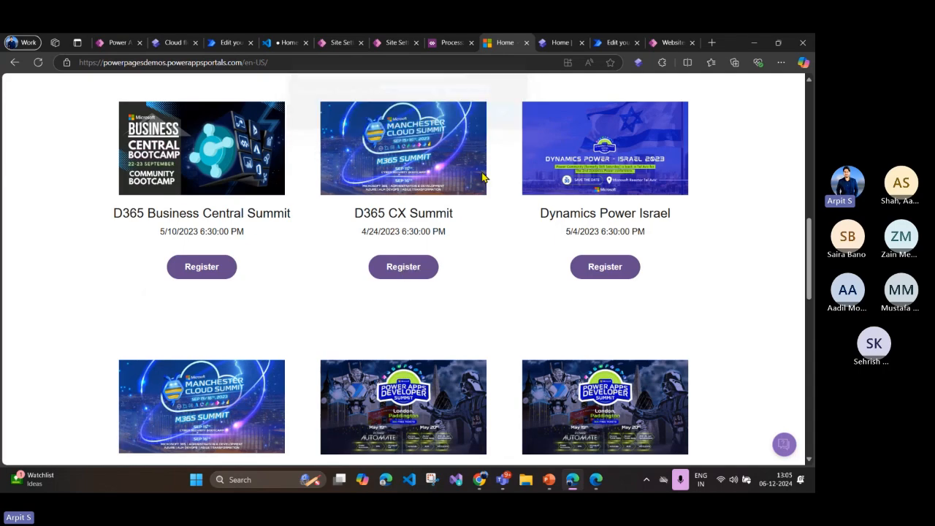
Step: Open the CX Event Registration Flow settings in the site's Cloud flows setup, check its trigger URL and roles, and close them
left_click(162, 45)
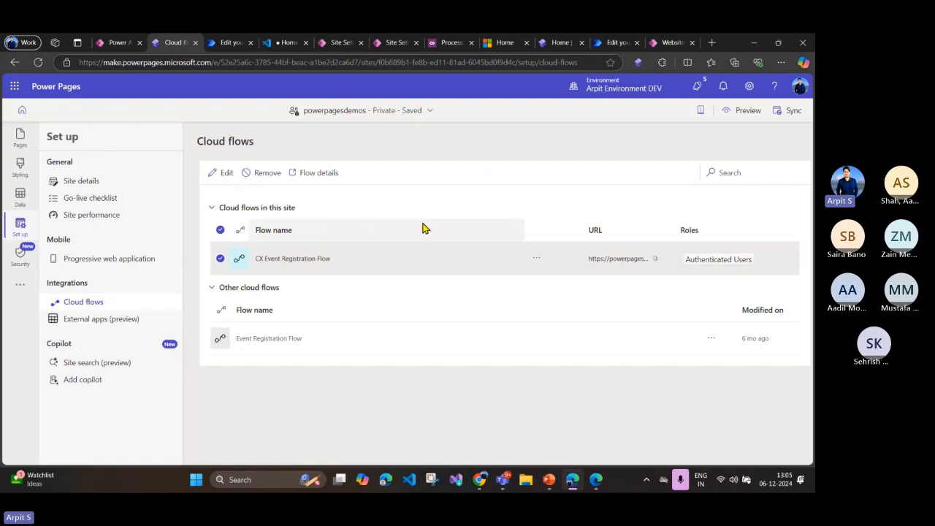
left_click(220, 173)
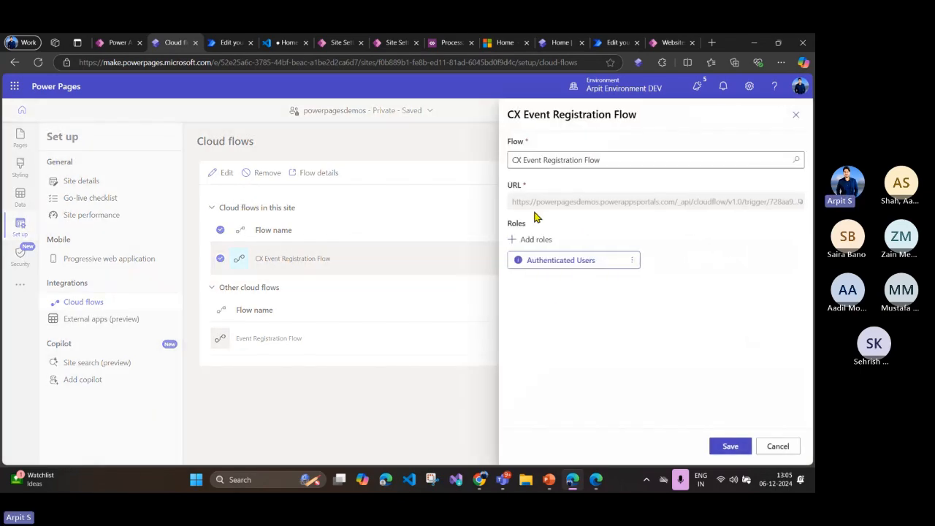
left_click_drag(510, 204, 814, 212)
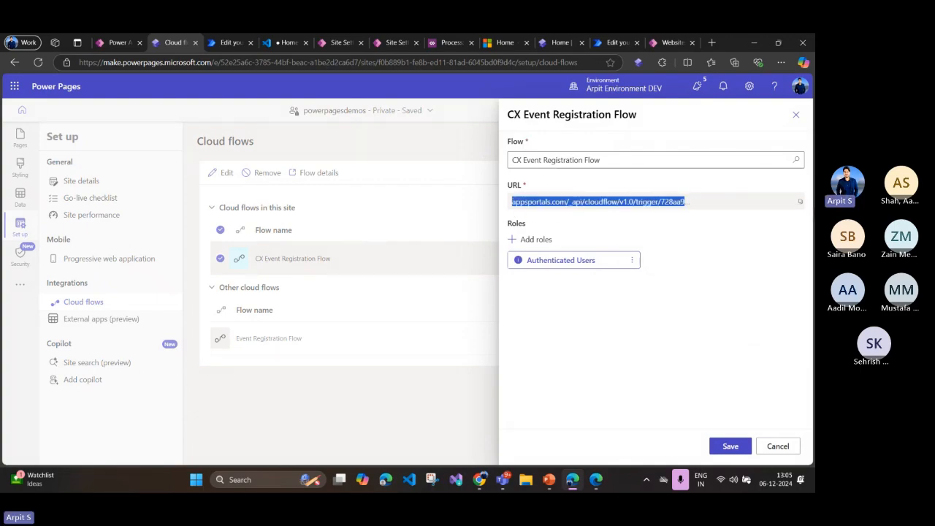
left_click(591, 231)
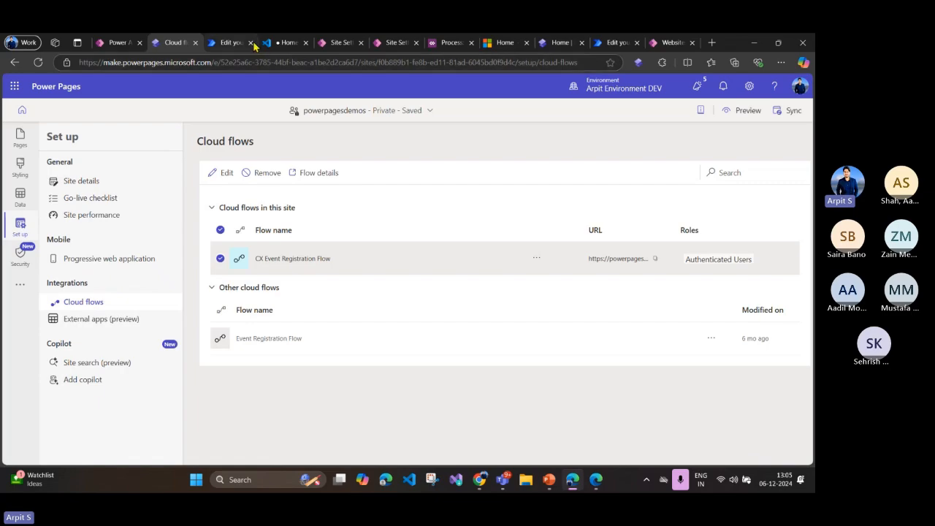
Step: Switch to the Home page code in Visual Studio Code and find the Register function in the script block
left_click(287, 43)
scroll(301, 178, "down", 1)
scroll(300, 179, "down", 15)
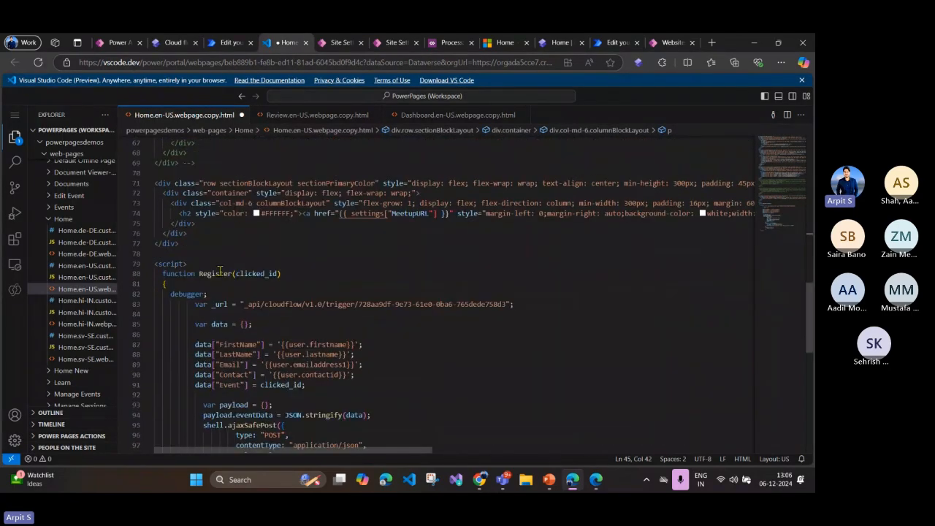
left_click(219, 271)
scroll(313, 262, "down", 4)
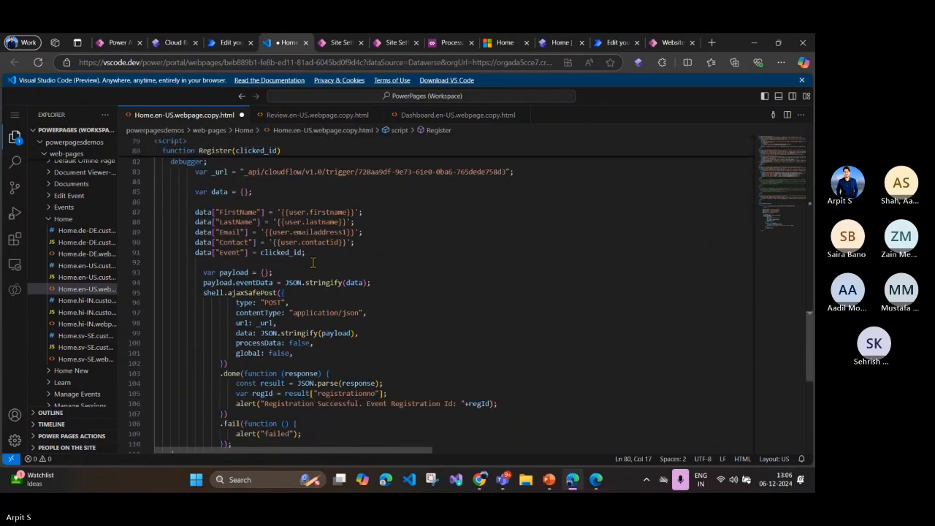
Step: Examine the relative cloud flow trigger path assigned to the _url variable in the Register function
left_click(266, 231)
left_click_drag(246, 172, 278, 172)
left_click(311, 173)
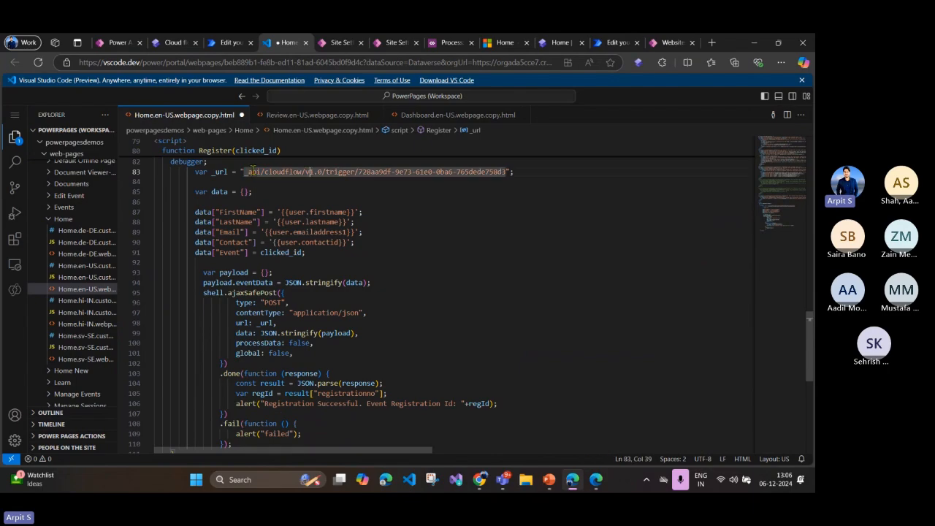
left_click(279, 190)
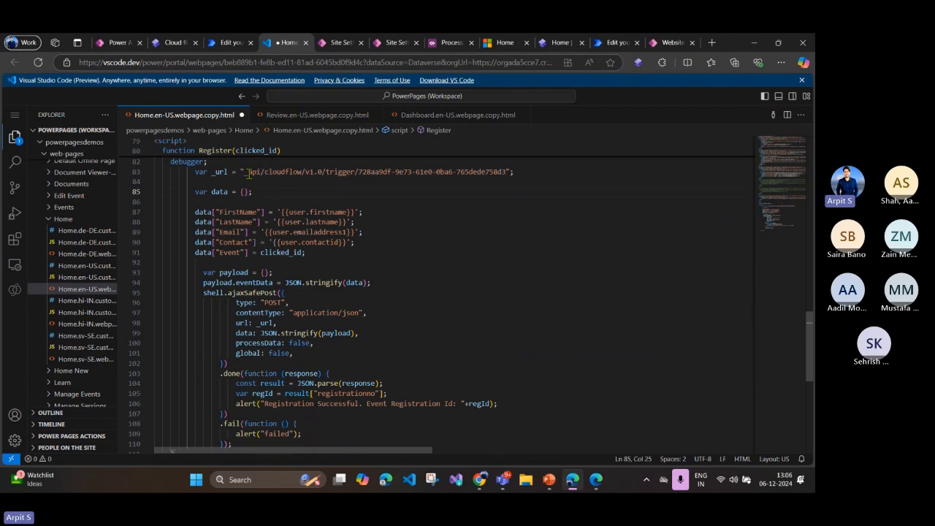
left_click_drag(248, 172, 505, 172)
left_click(250, 191)
left_click(498, 181)
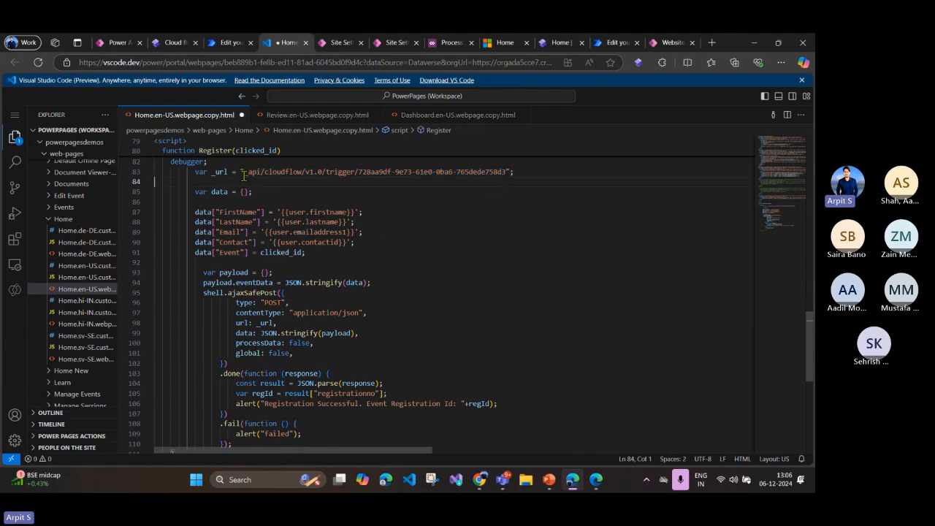
left_click_drag(243, 173, 502, 176)
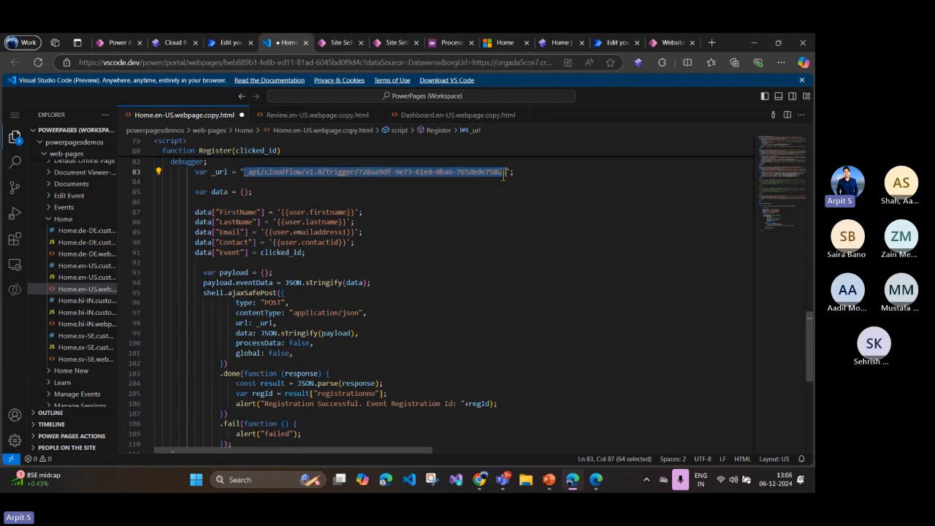
left_click(267, 172)
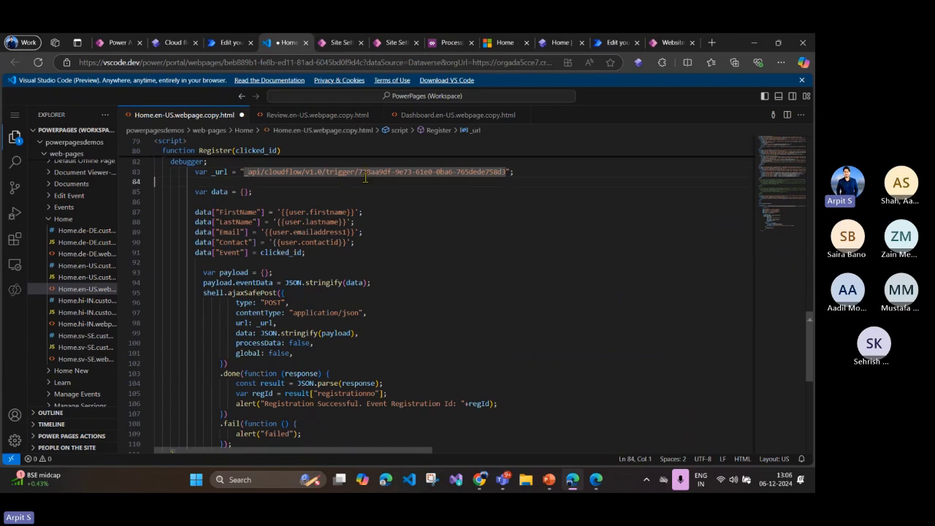
left_click(364, 179)
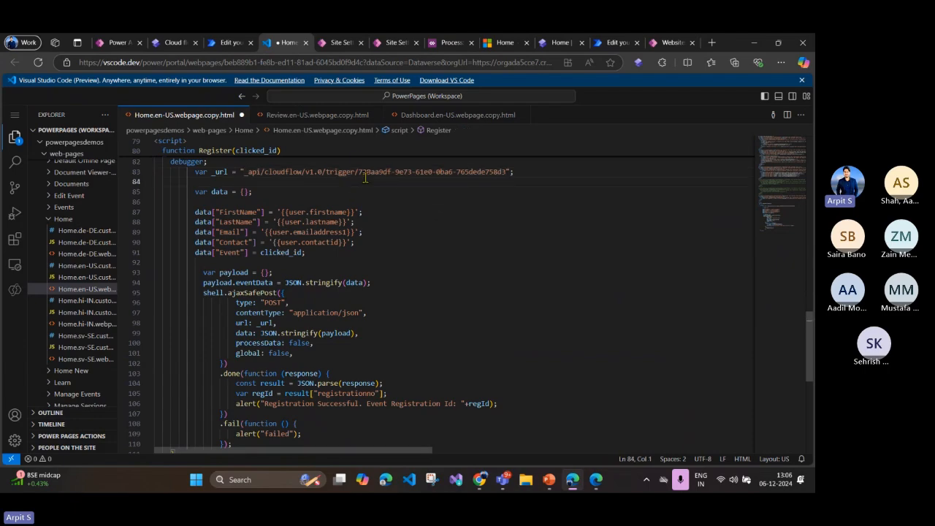
Step: Switch to the Active Site Settings list in Power Pages Management and retry the server connection
left_click(394, 43)
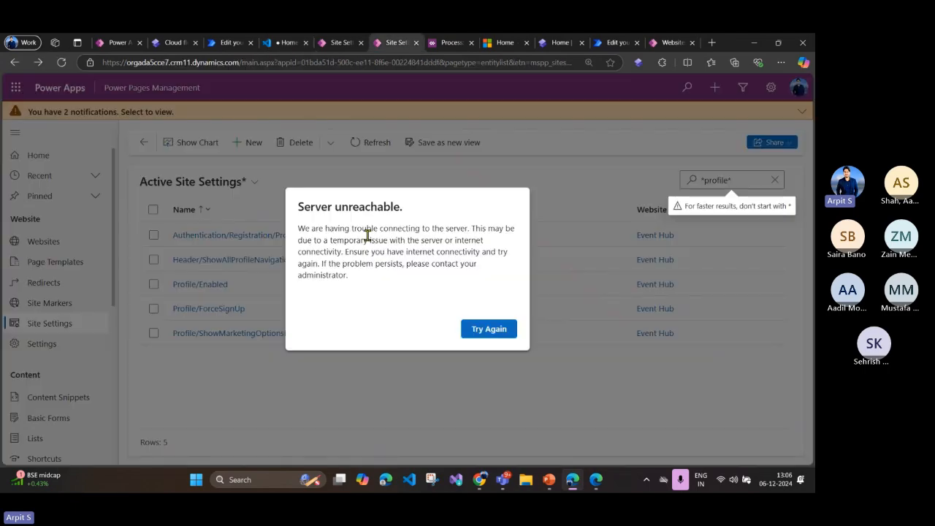
left_click(489, 331)
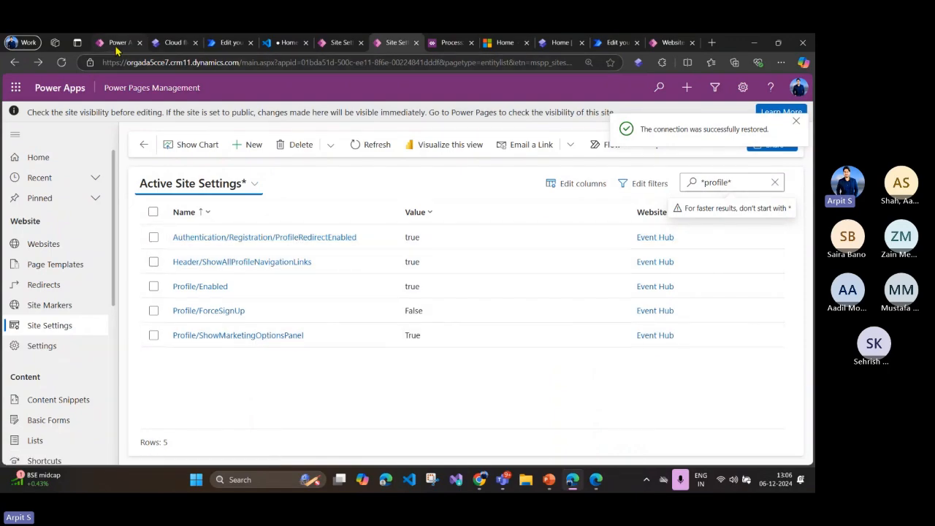
Step: Return to the Home page code in Visual Studio Code and examine the "Power Guide Enable Session Registration" setting name in the show_regsitration assignment
left_click(162, 46)
left_click(232, 45)
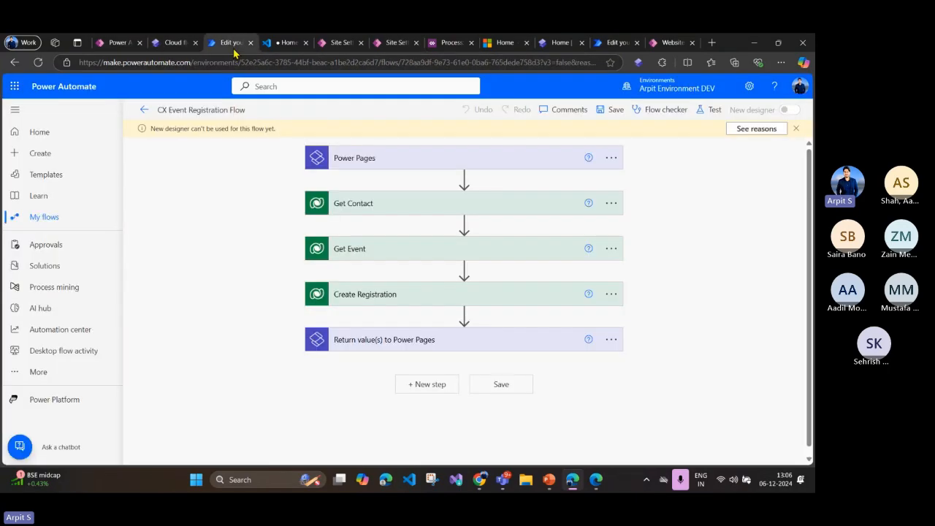
left_click(271, 45)
scroll(405, 276, "up", 15)
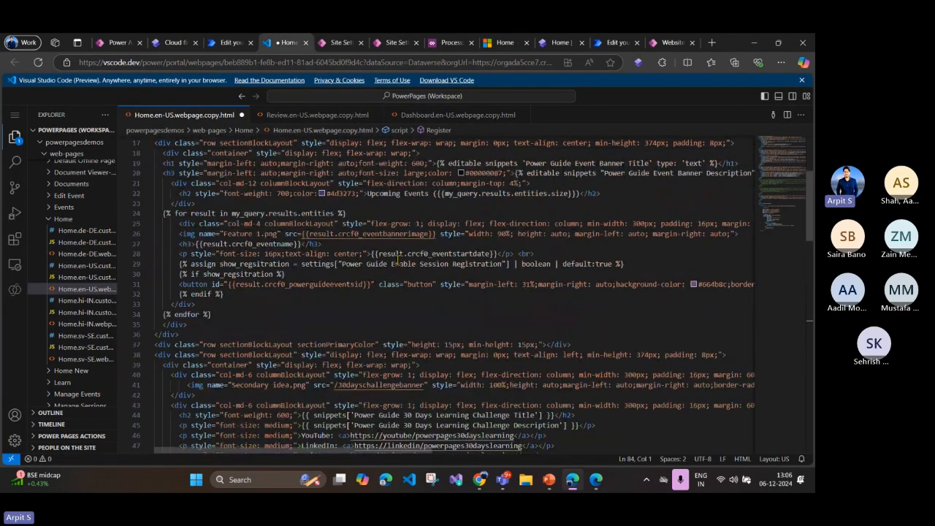
left_click_drag(300, 264, 417, 264)
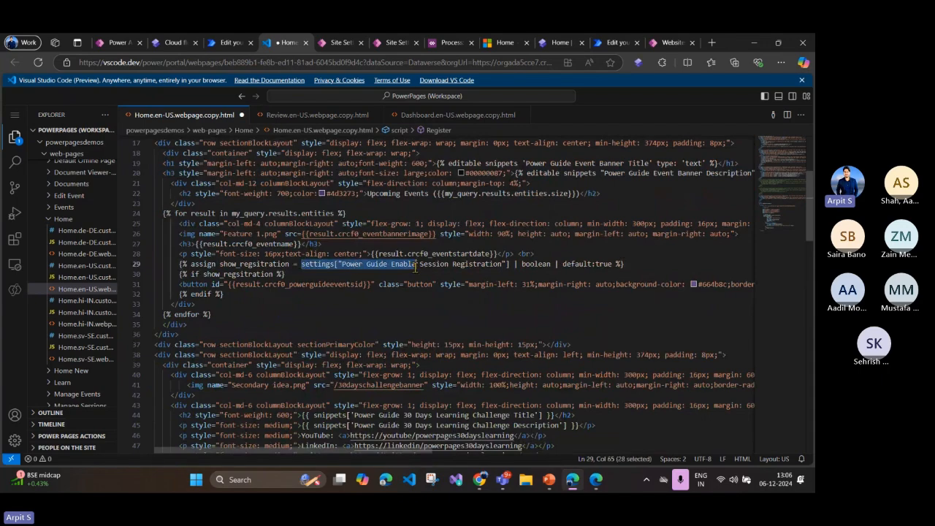
left_click(386, 264)
left_click_drag(343, 265, 503, 264)
Step: Go to the Register function in the script block and review the cloud flow trigger path assigned to _url
scroll(361, 244, "down", 18)
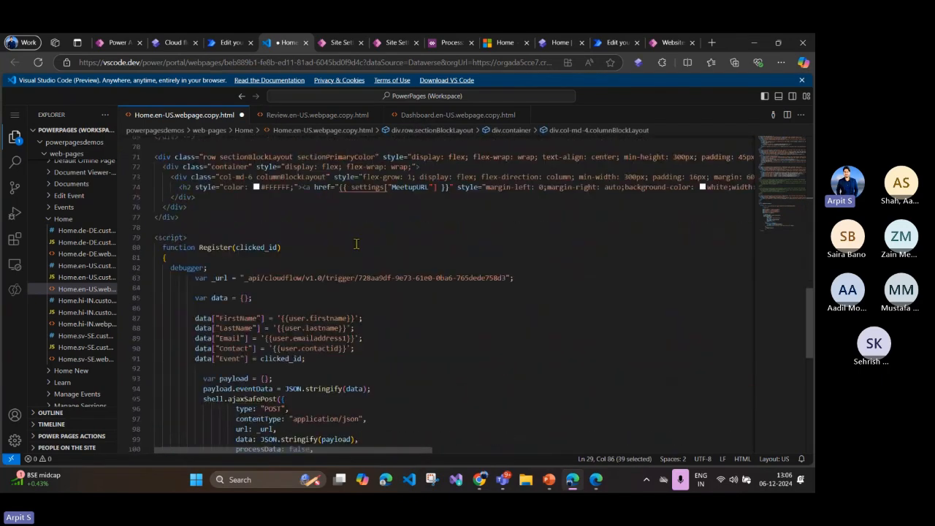
left_click_drag(248, 229, 502, 229)
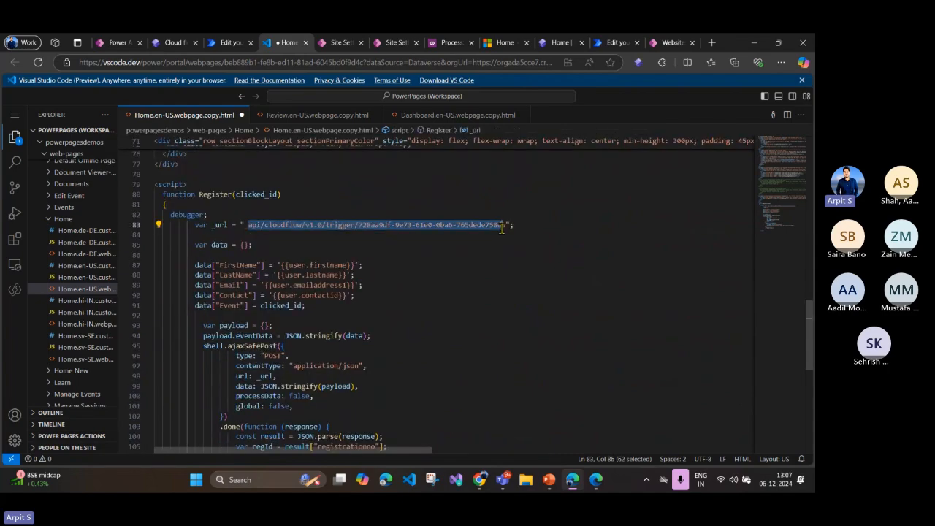
left_click(381, 239)
Step: Examine the data fields FirstName, LastName, Email, Contact and Event, with their Liquid user values and the clicked_id parameter
scroll(381, 238, "down", 2)
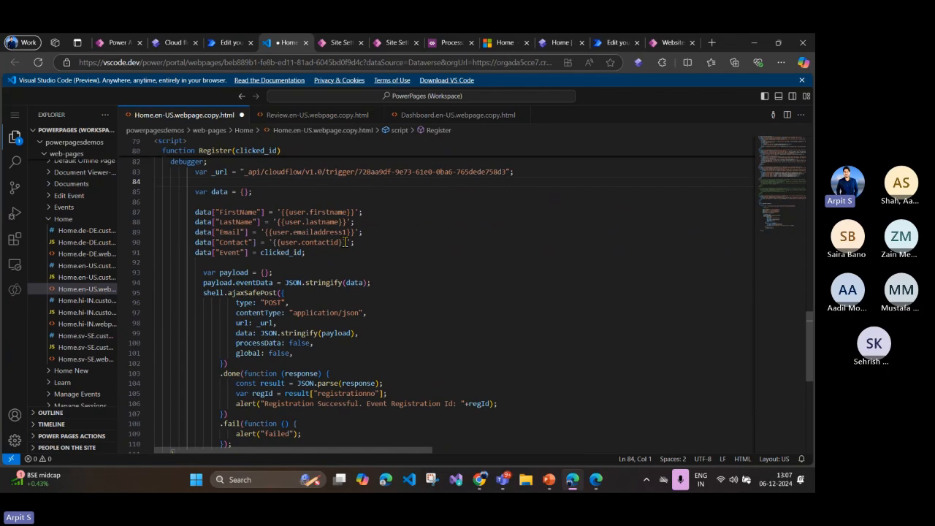
left_click(191, 212)
left_click_drag(191, 212, 315, 255)
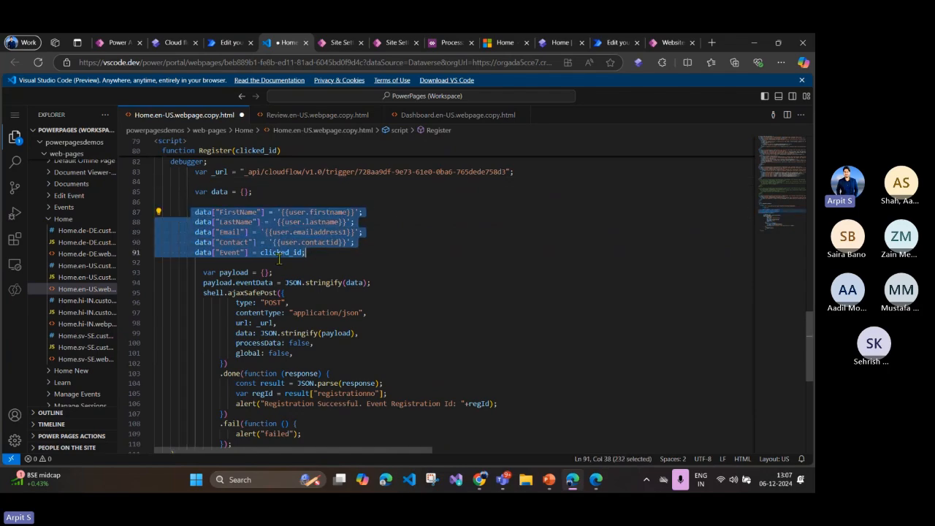
left_click(279, 256)
double_click(281, 253)
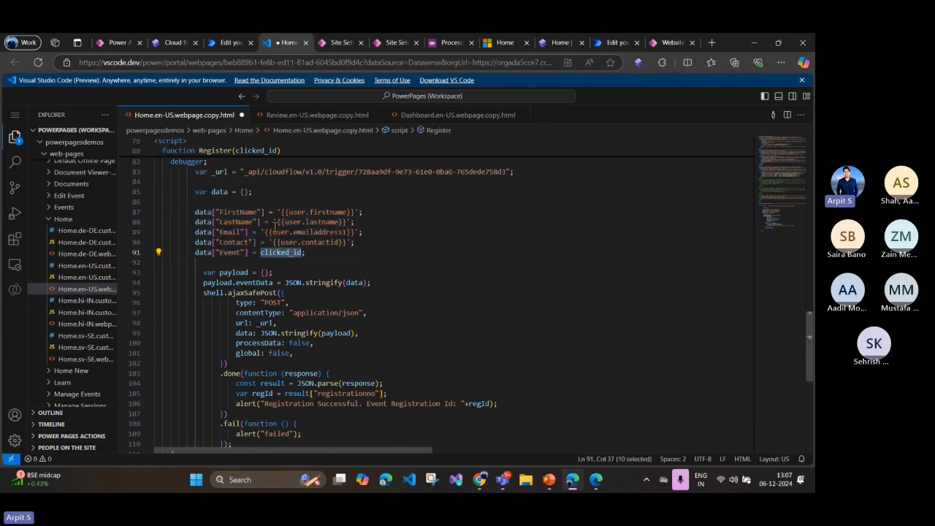
left_click_drag(266, 232, 156, 216)
left_click(276, 214)
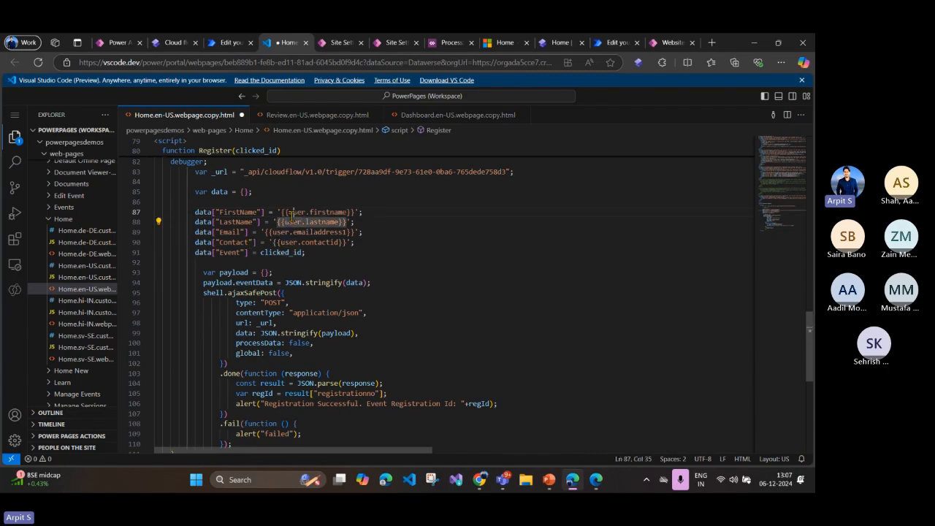
double_click(295, 212)
left_click_drag(363, 212, 278, 212)
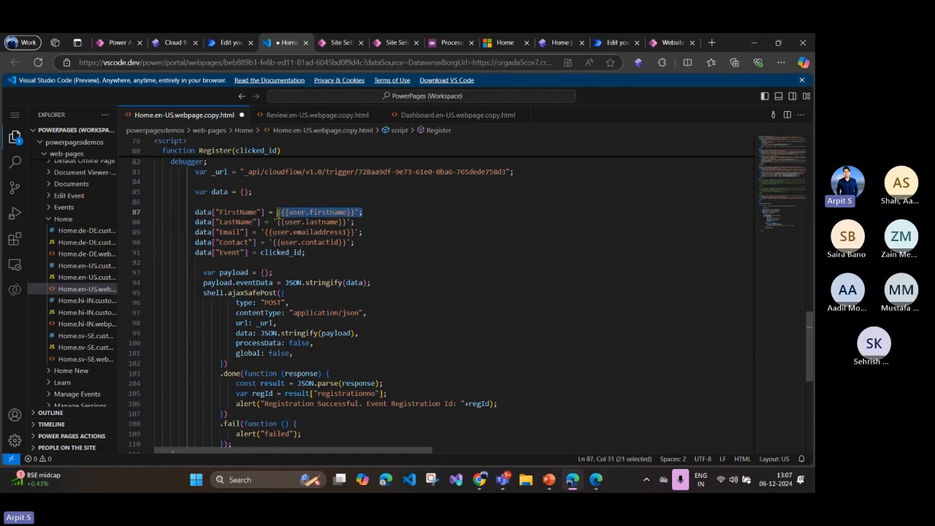
left_click(335, 235)
left_click(326, 243)
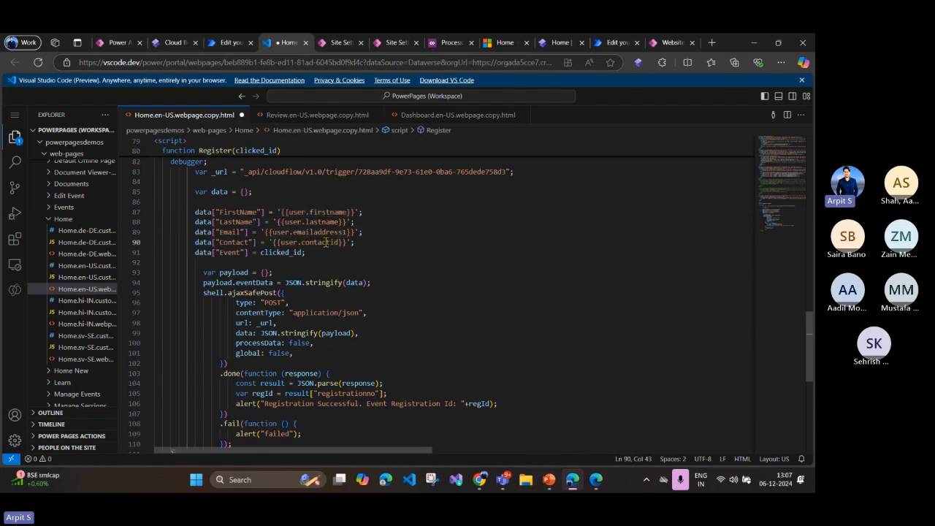
Step: Review the payload and shell.ajaxSafePost call that posts the data, including its done and fail callbacks
scroll(346, 231, "down", 3)
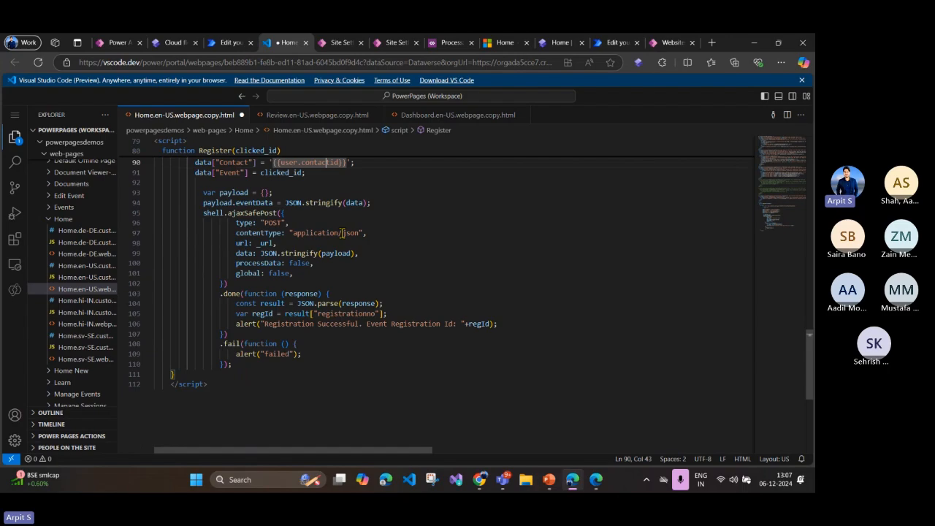
left_click_drag(202, 193, 318, 363)
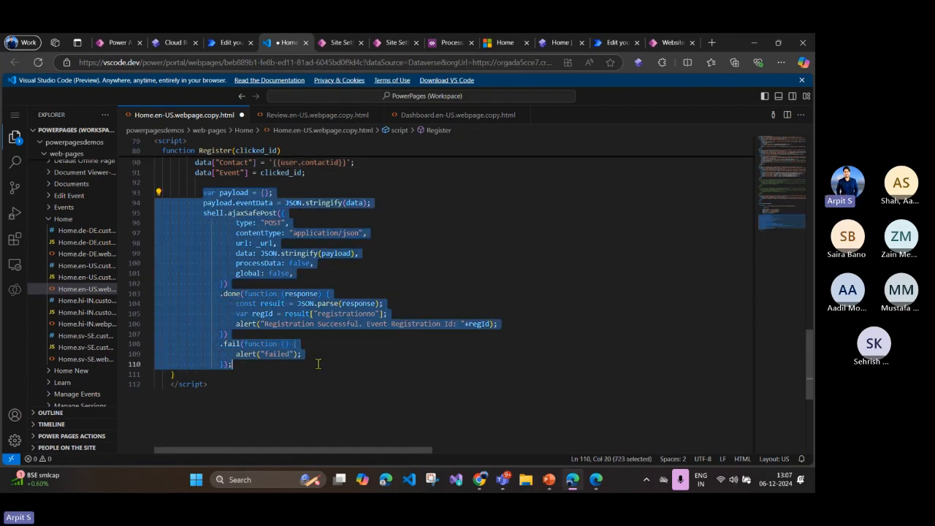
left_click(319, 303)
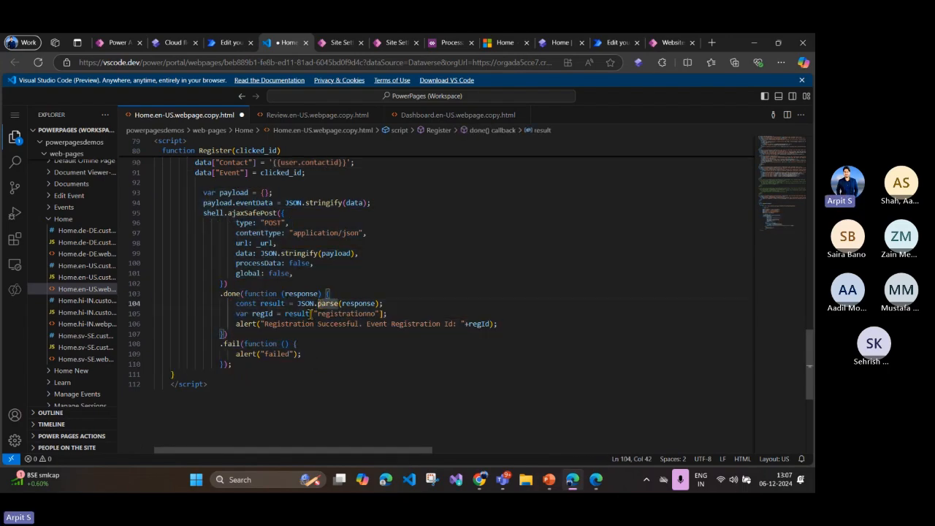
Step: Examine how the done callback parses the response, reads registrationno into regId and shows it in the alert
left_click(356, 302)
double_click(355, 304)
double_click(353, 314)
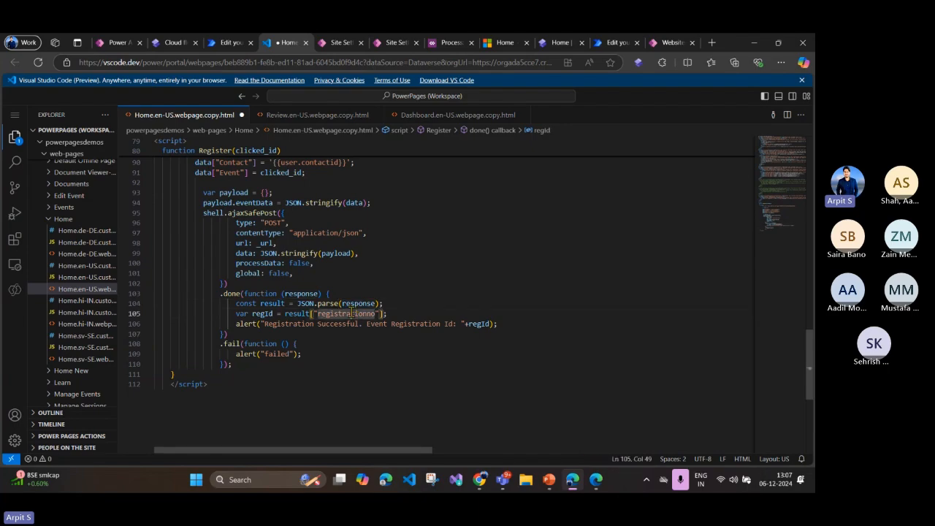
double_click(353, 303)
left_click(301, 324)
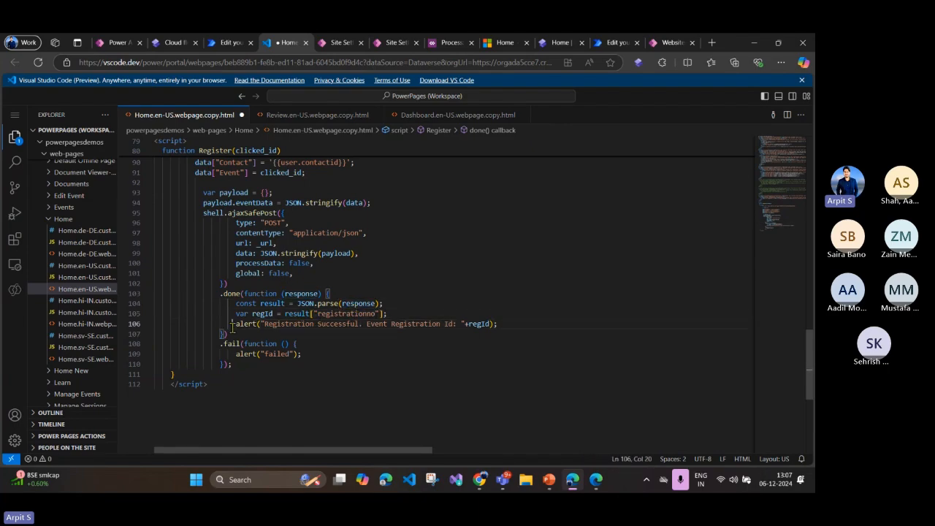
left_click_drag(233, 324, 470, 325)
double_click(479, 323)
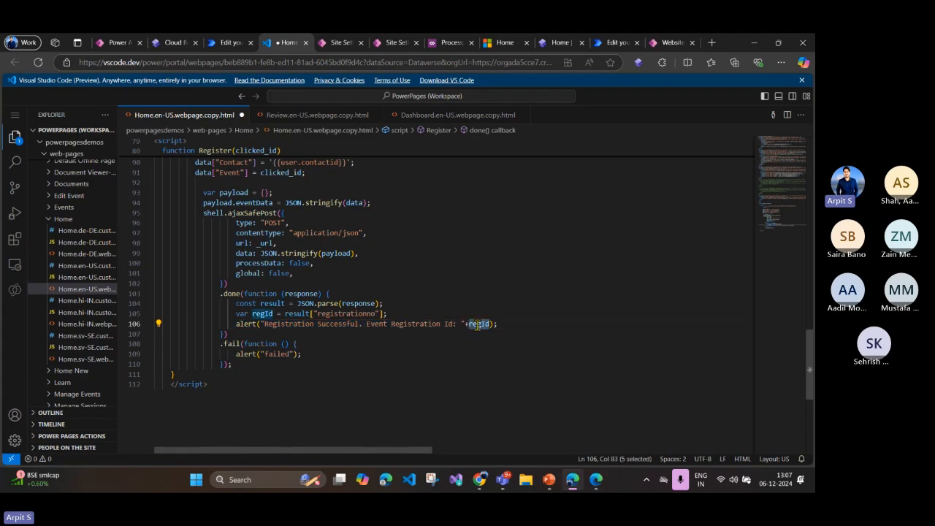
Step: Go back to the start of the Register function and highlight its code as a whole for review
scroll(478, 325, "up", 6)
left_click_drag(195, 220, 423, 383)
left_click(317, 242)
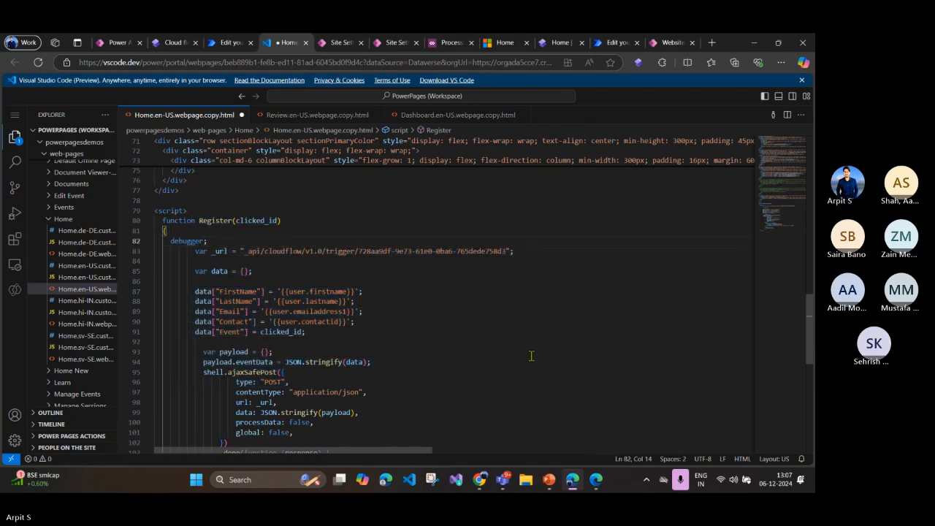
Step: Open the site's Pages workspace in Power Pages, and switch to the PowerPoint customization slide to select the Real time Workflows box
left_click(174, 42)
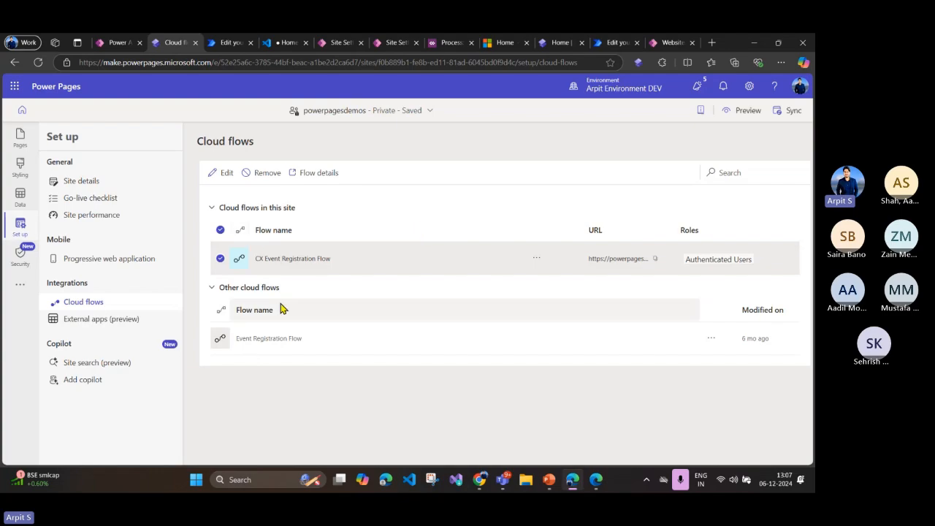
left_click(20, 136)
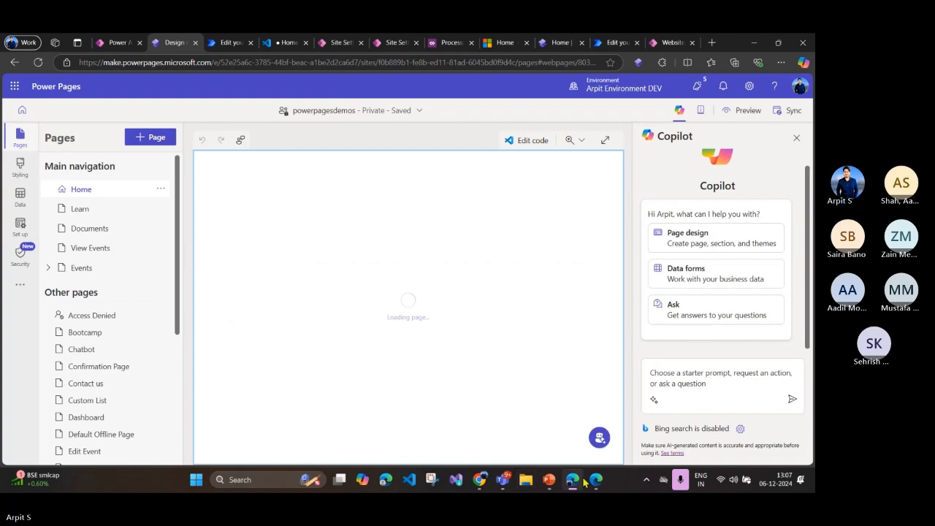
left_click(550, 480)
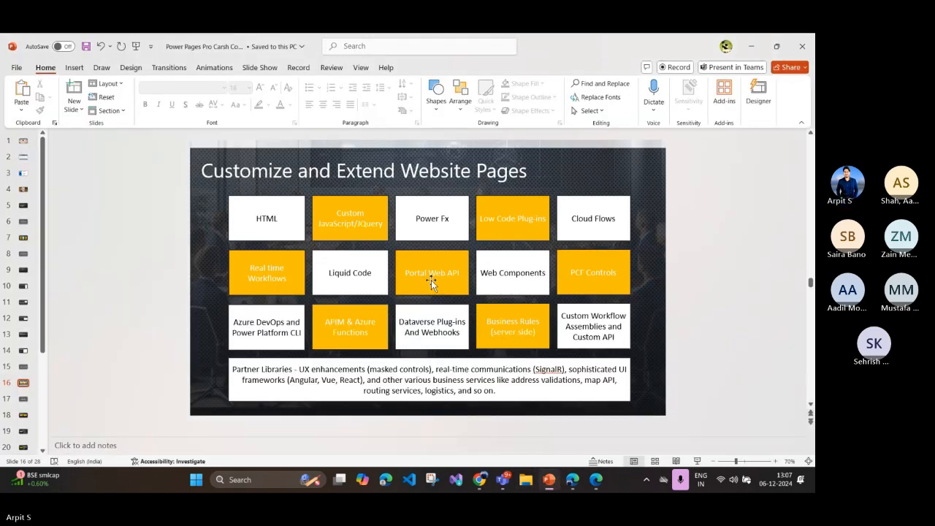
left_click(269, 284)
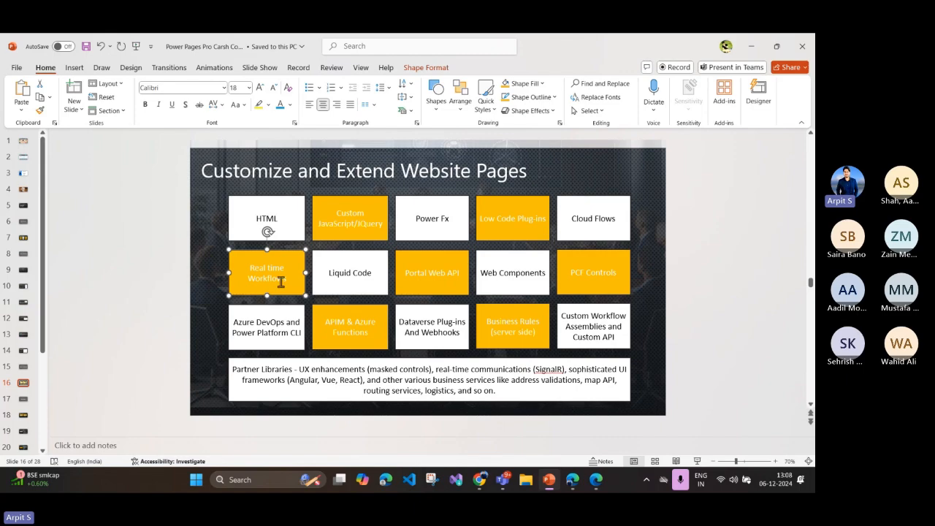
Step: Switch back to the portal website in the browser and open the Manage Sessions page under Events
left_click(573, 479)
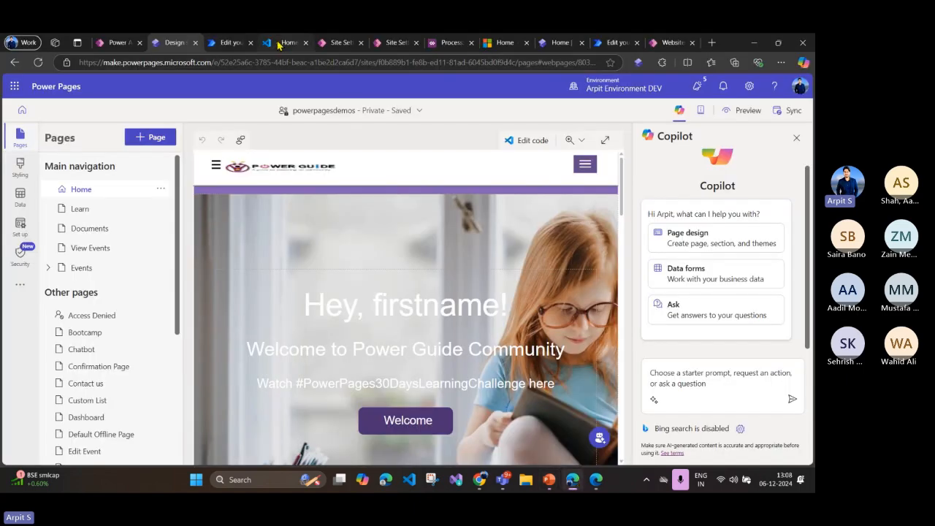
left_click(497, 42)
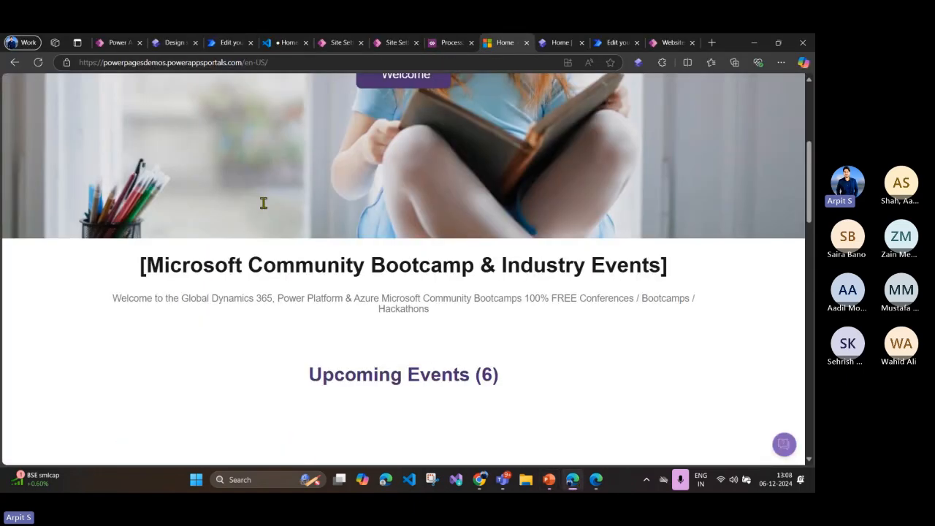
scroll(292, 161, "up", 3)
left_click(329, 91)
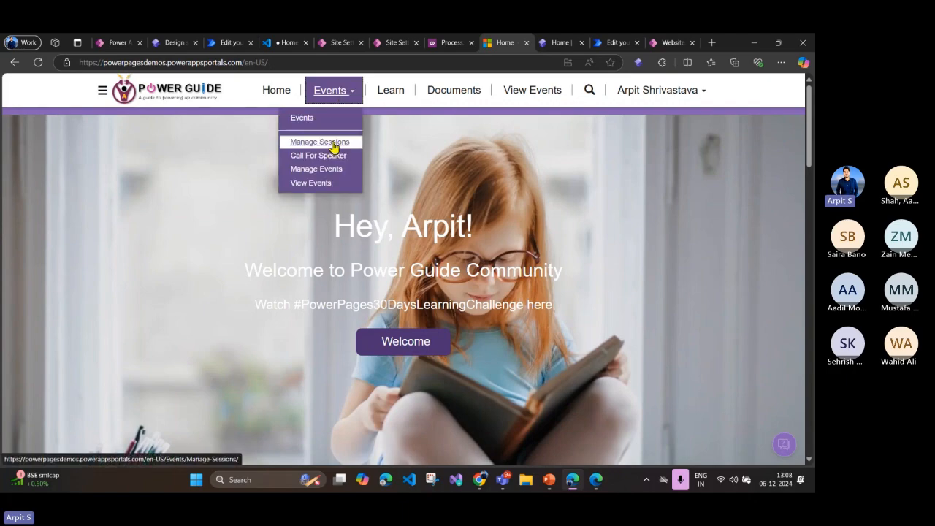
left_click(333, 144)
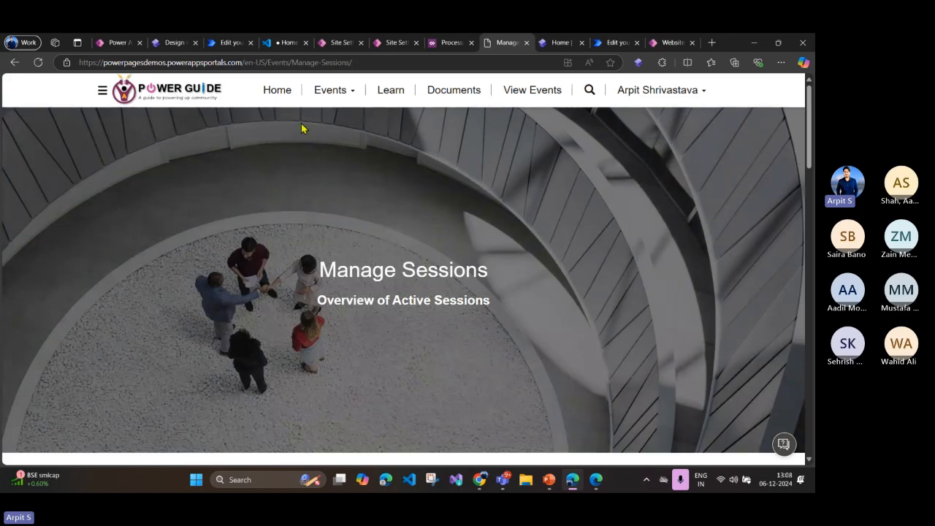
Step: Review the AI-generated summary and the Active Power Guide Sessions list on the Manage Sessions page
scroll(407, 317, "down", 10)
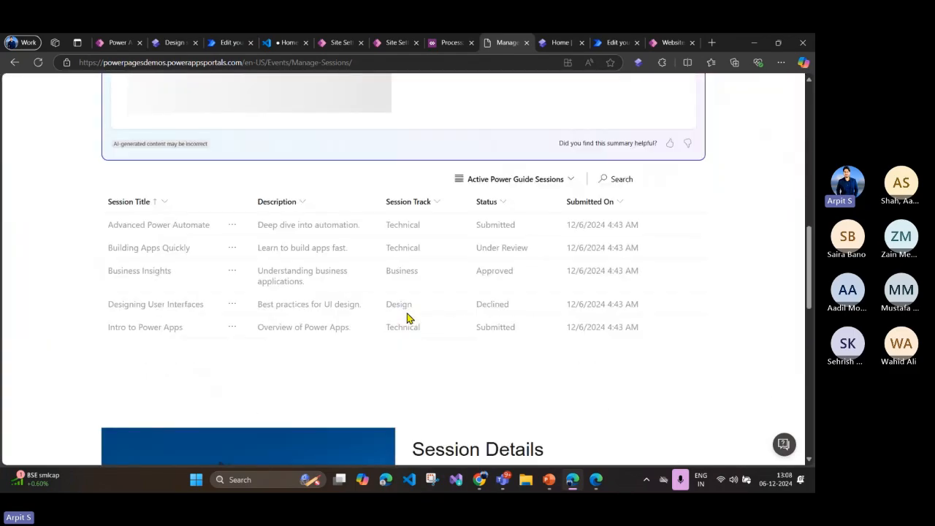
scroll(386, 303, "down", 1)
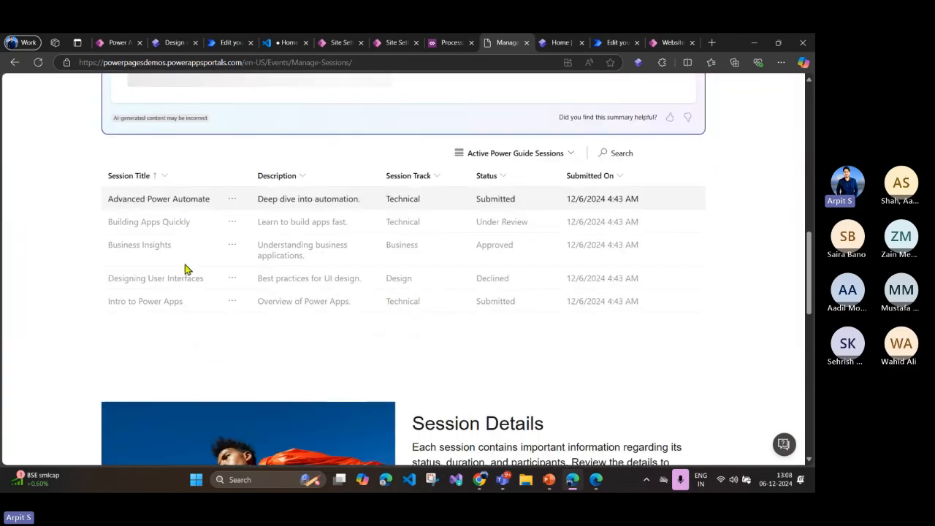
scroll(269, 351, "down", 3)
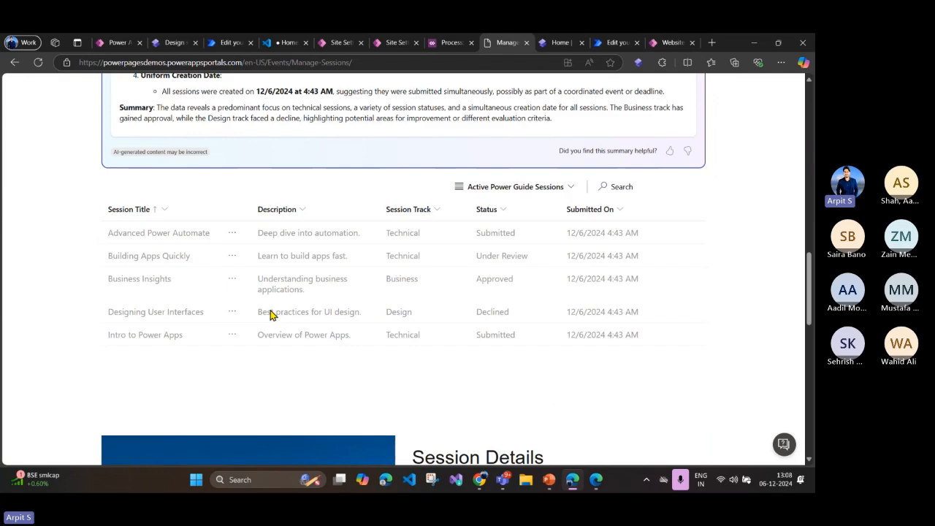
scroll(271, 316, "up", 7)
scroll(271, 316, "down", 9)
scroll(271, 316, "up", 1)
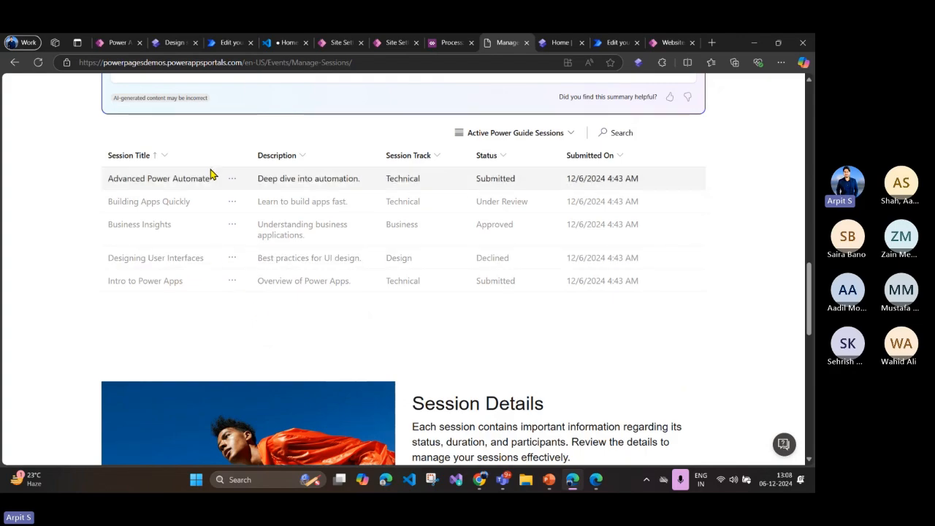
Step: Approve the Advanced Power Automate session from its row actions, confirm the approval, and check its status in the list
left_click(232, 180)
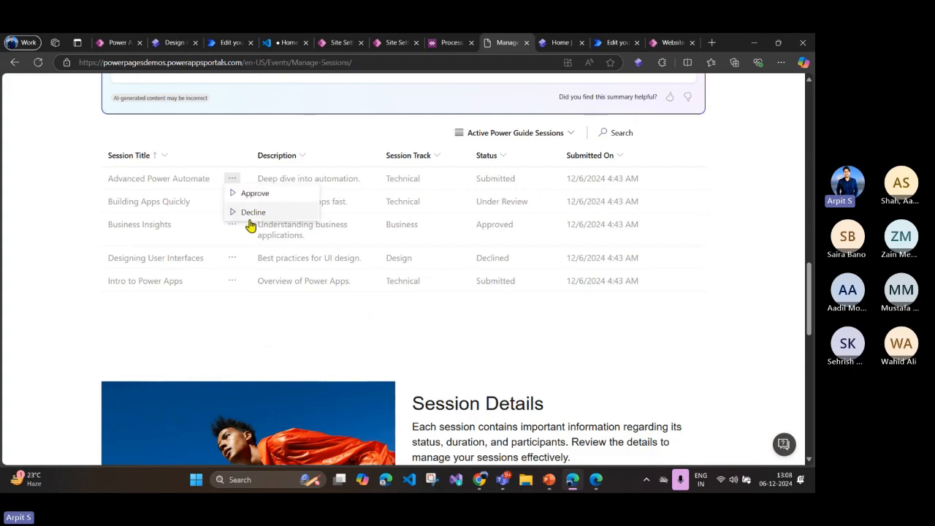
left_click(217, 336)
left_click(233, 183)
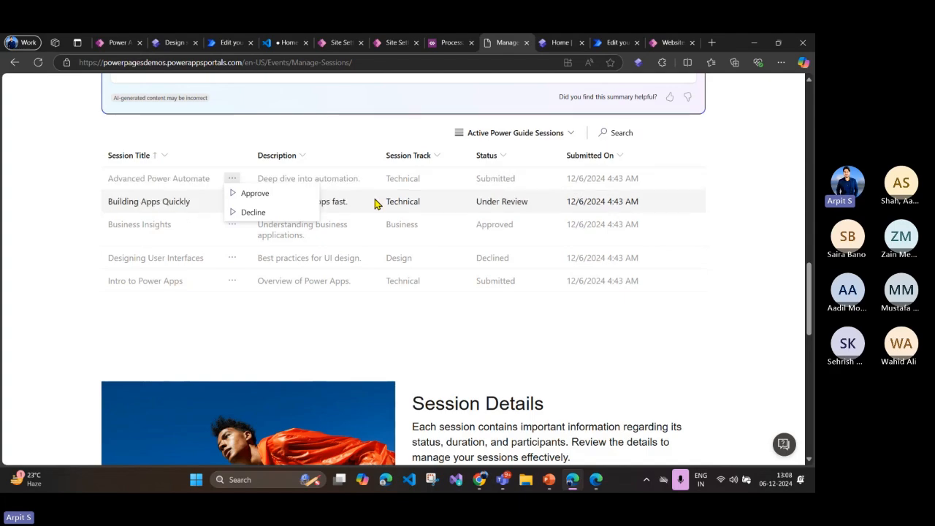
left_click(265, 194)
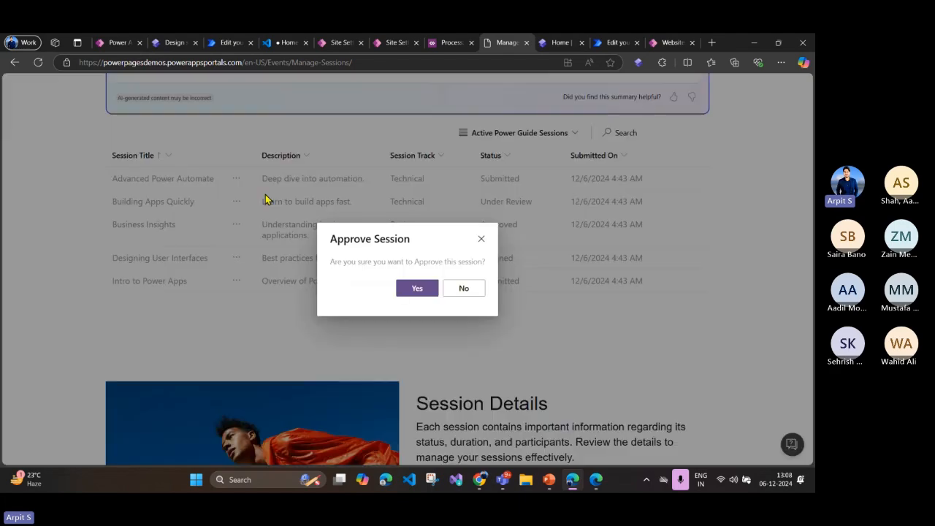
left_click(421, 292)
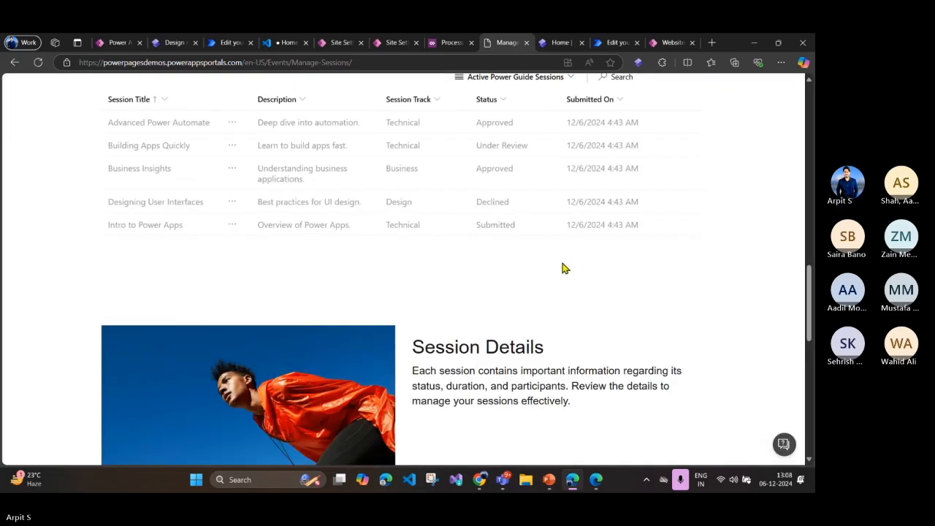
scroll(482, 230, "up", 3)
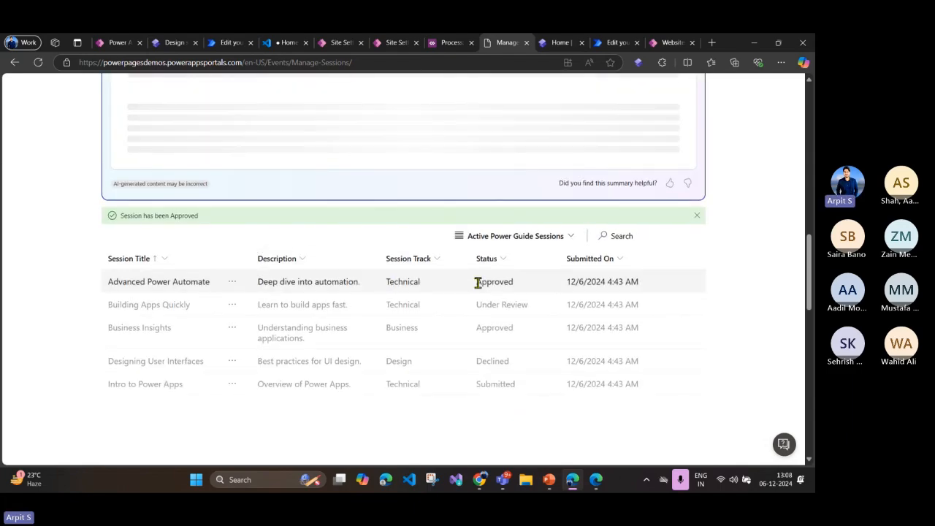
Step: Highlight the status of the Advanced Power Automate session and look over the refreshed sessions list
left_click_drag(477, 283, 515, 287)
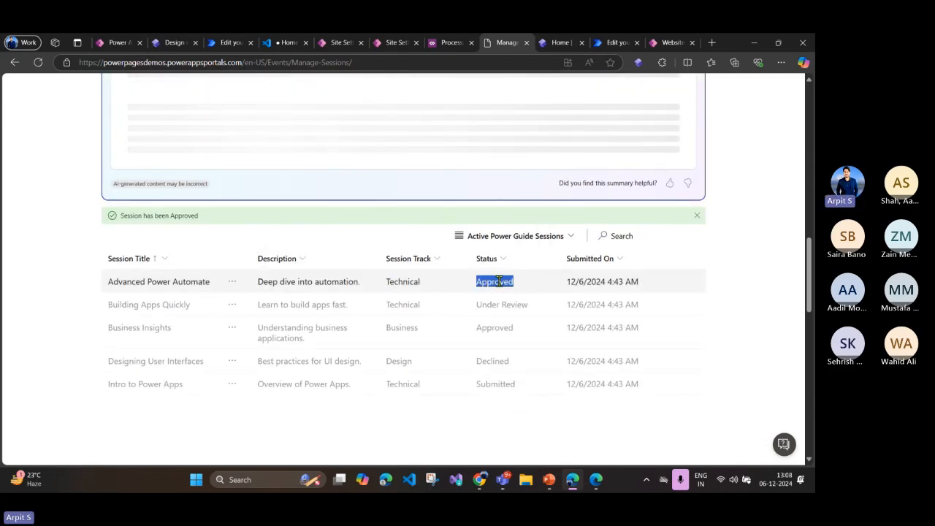
left_click(499, 282)
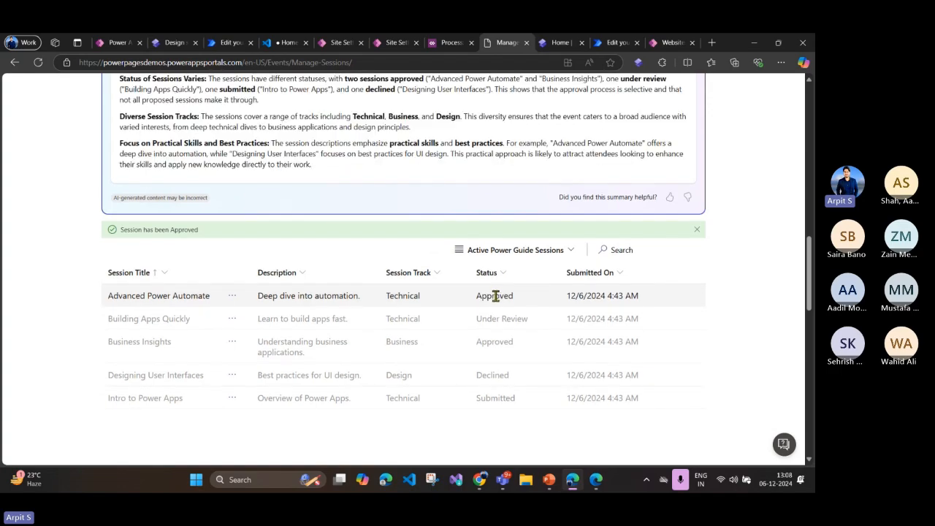
scroll(495, 296, "down", 3)
scroll(492, 290, "up", 2)
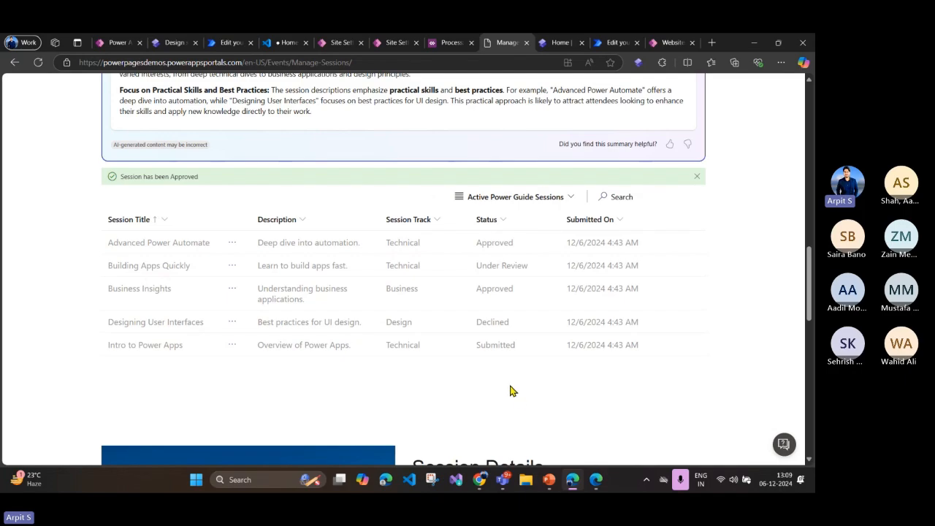
Step: List the processes in the FestiveTechCalendar2024 solution, and review the properties of the Decline Session workflow
left_click(116, 44)
left_click(22, 110)
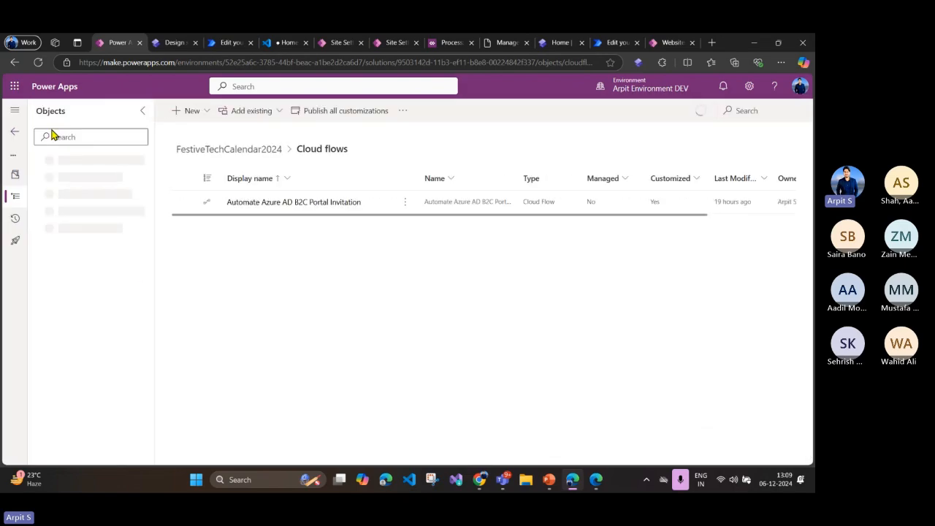
left_click(96, 248)
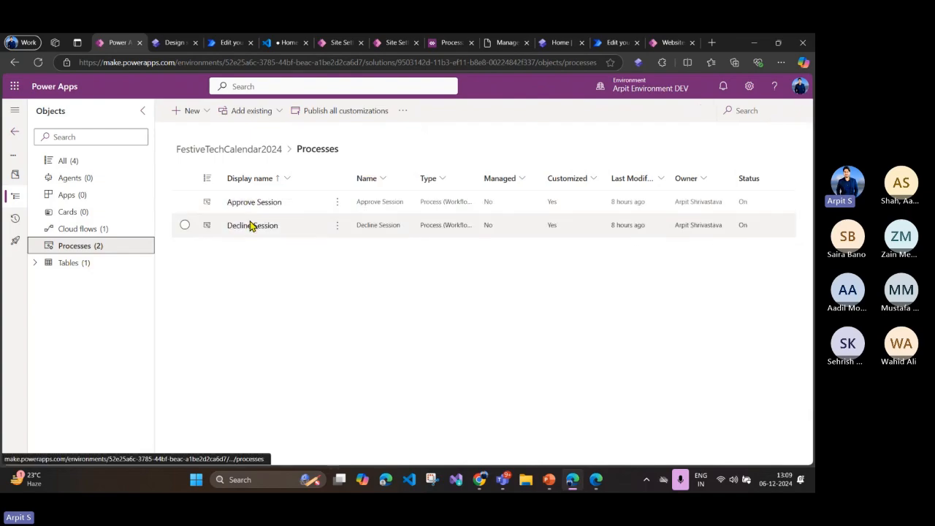
left_click(430, 44)
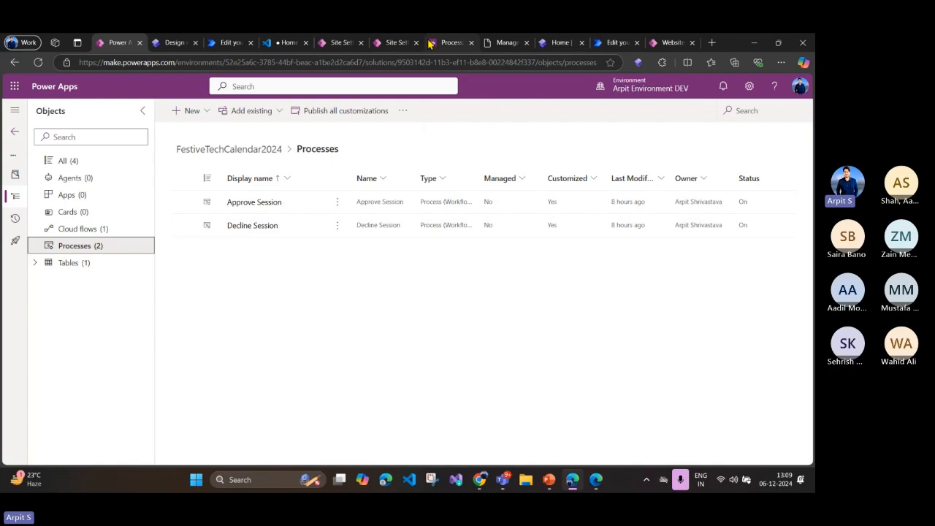
scroll(267, 269, "down", 3)
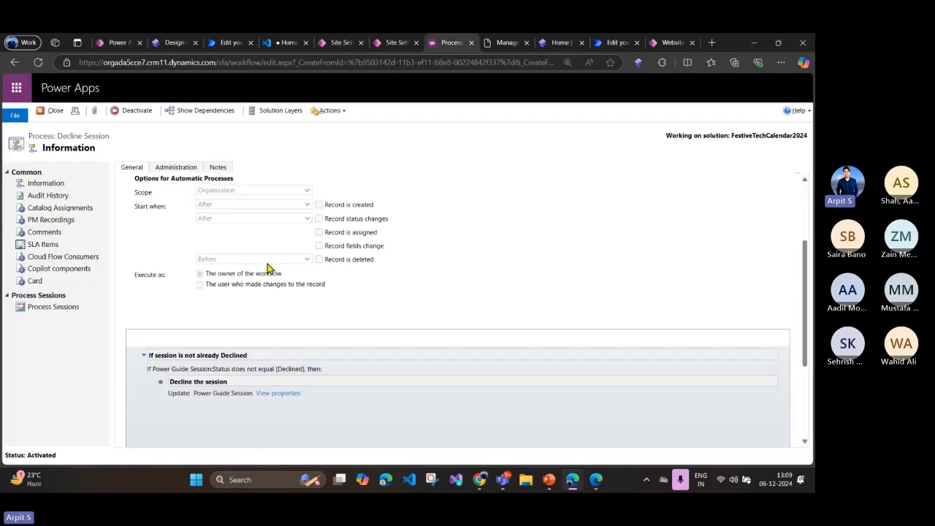
scroll(267, 268, "up", 3)
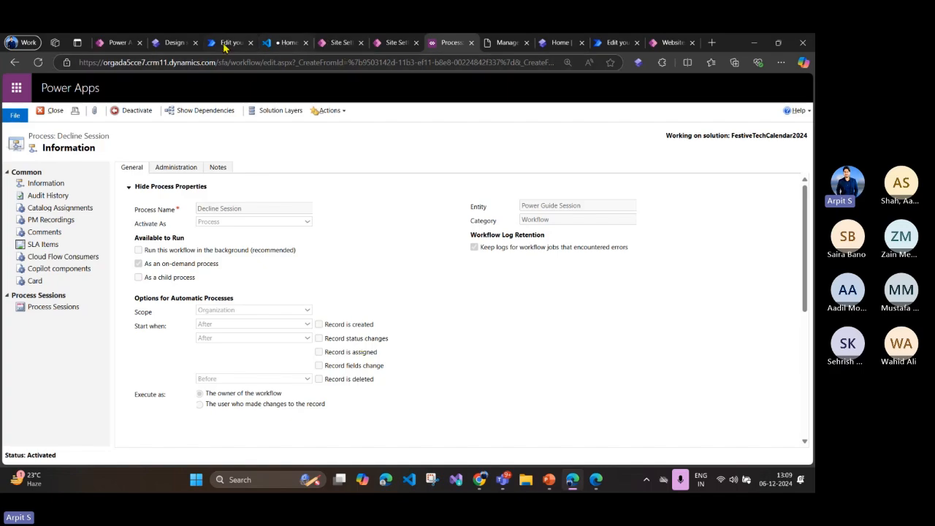
Step: Return to the portal's Manage Sessions page and show the row actions for the Advanced Power Automate session
left_click(332, 45)
left_click(391, 44)
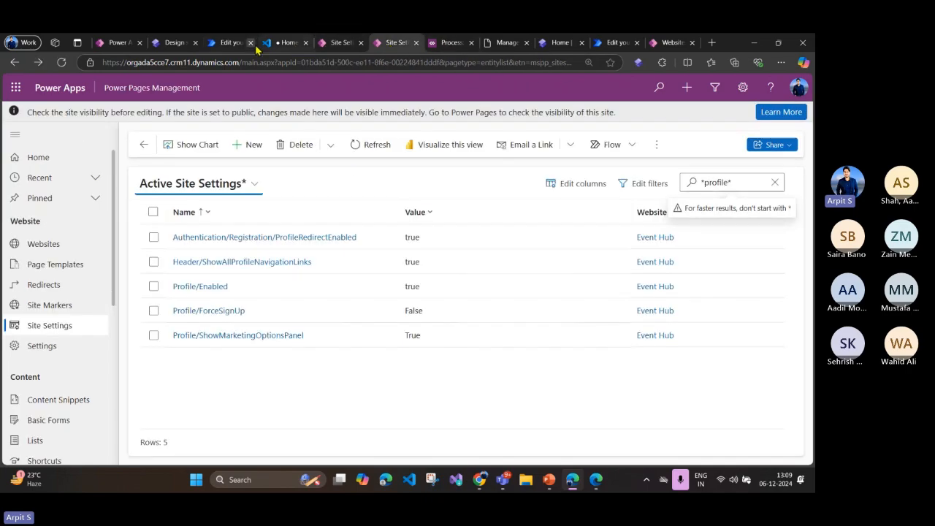
left_click(502, 42)
left_click(233, 243)
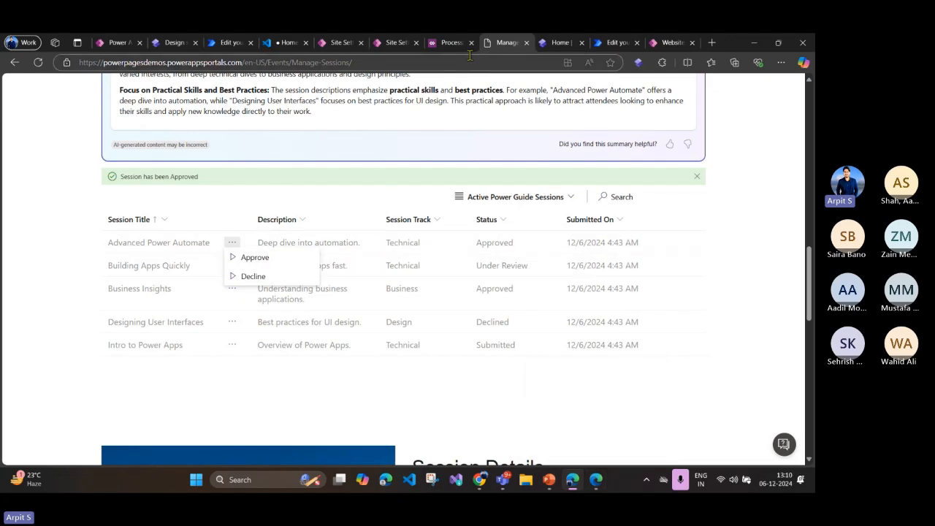
Step: Examine the condition and record update step in the Decline Session workflow definition
left_click(447, 43)
scroll(310, 309, "down", 5)
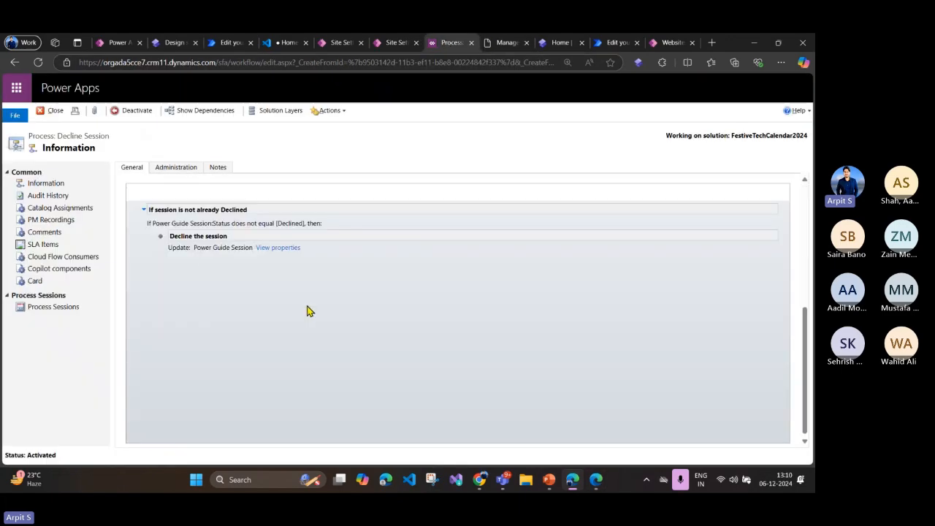
scroll(185, 202, "up", 1)
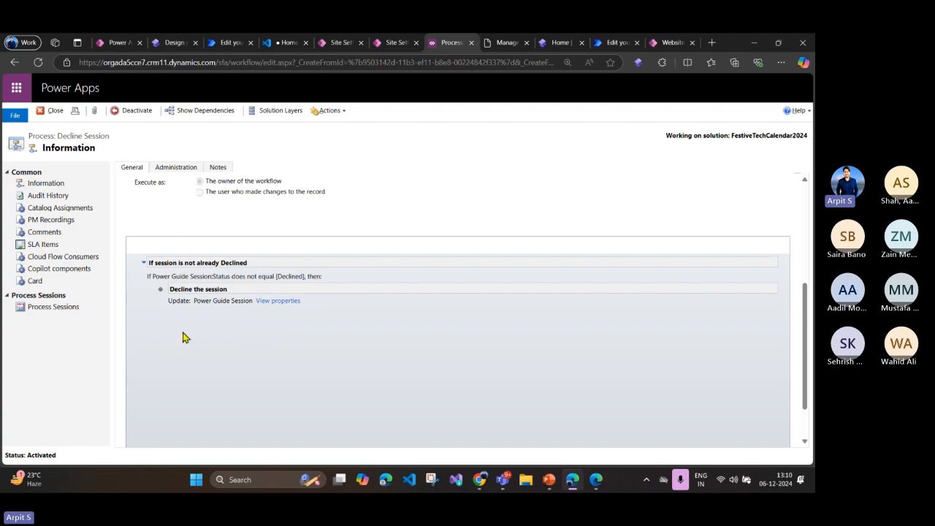
Step: Select the Web Components box on the PowerPoint customization slide, and open the Review page in the browser's Power Pages design studio
left_click(549, 480)
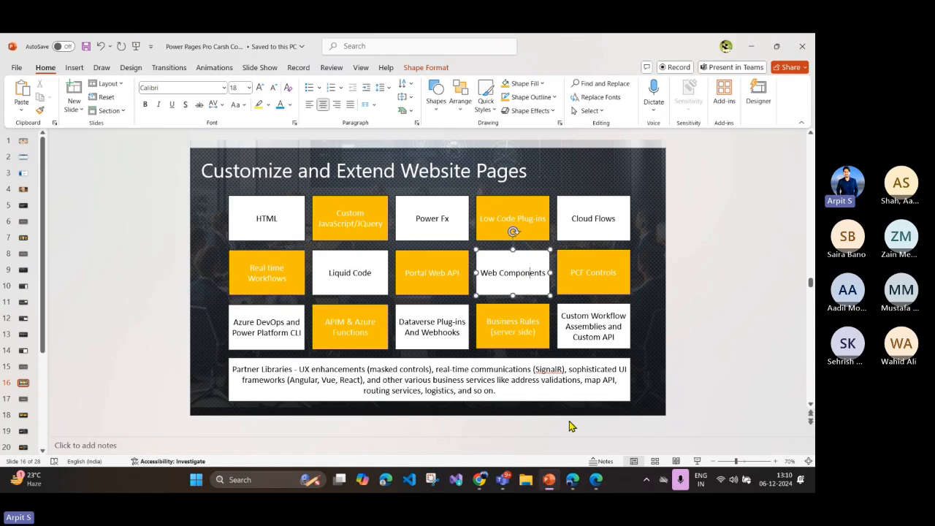
left_click(572, 482)
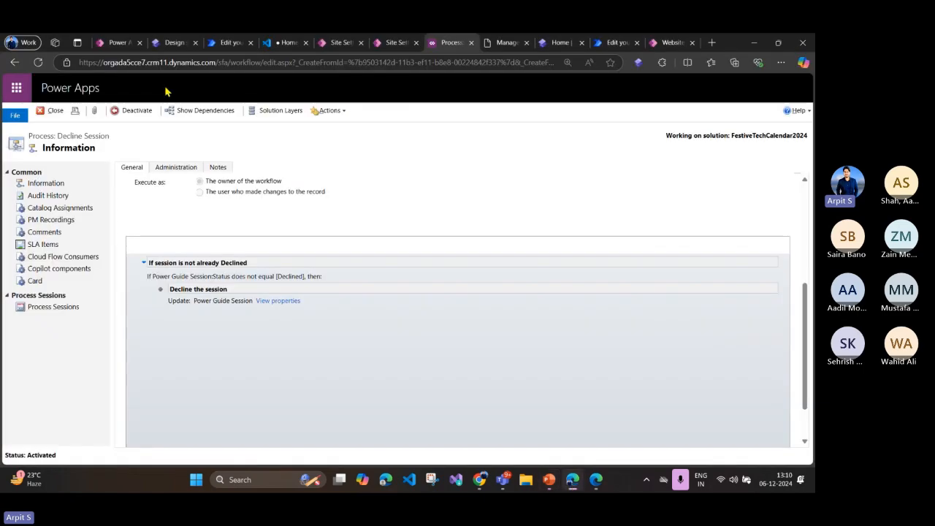
left_click(121, 43)
left_click(174, 42)
scroll(88, 330, "down", 3)
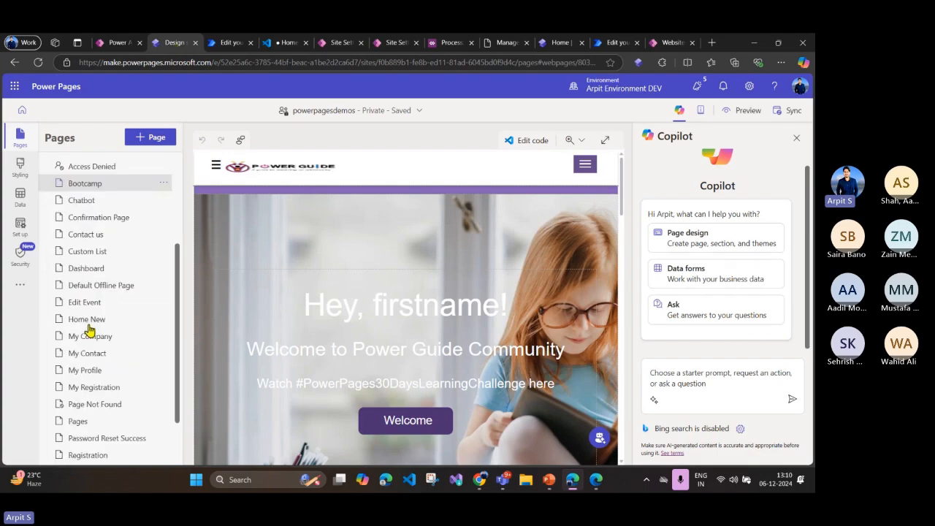
scroll(89, 331, "down", 2)
left_click(93, 407)
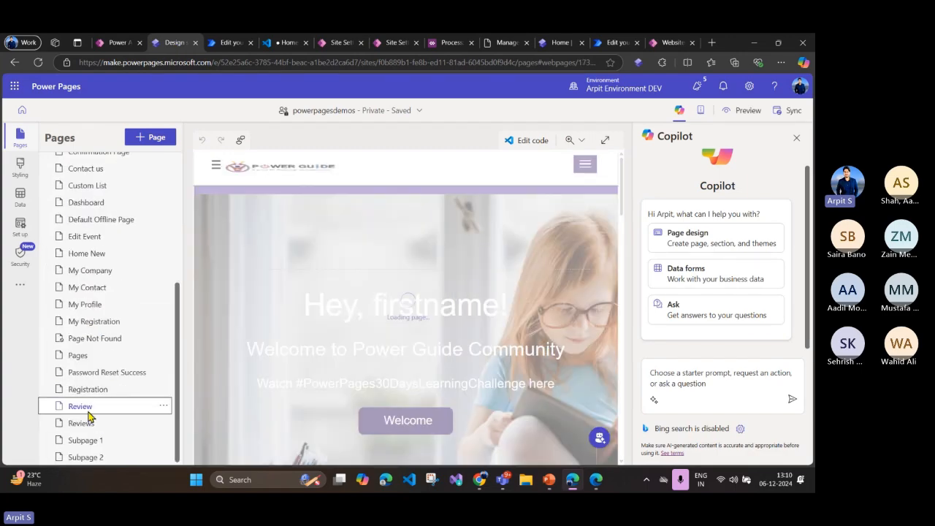
Step: Open the Web Templates list in Portal Management and filter it by the keyword "rev"
left_click(117, 43)
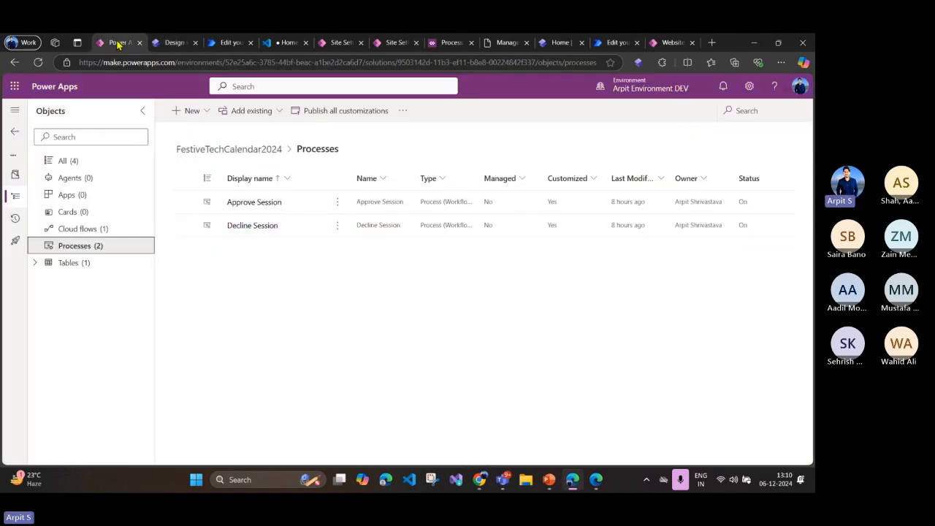
left_click(340, 42)
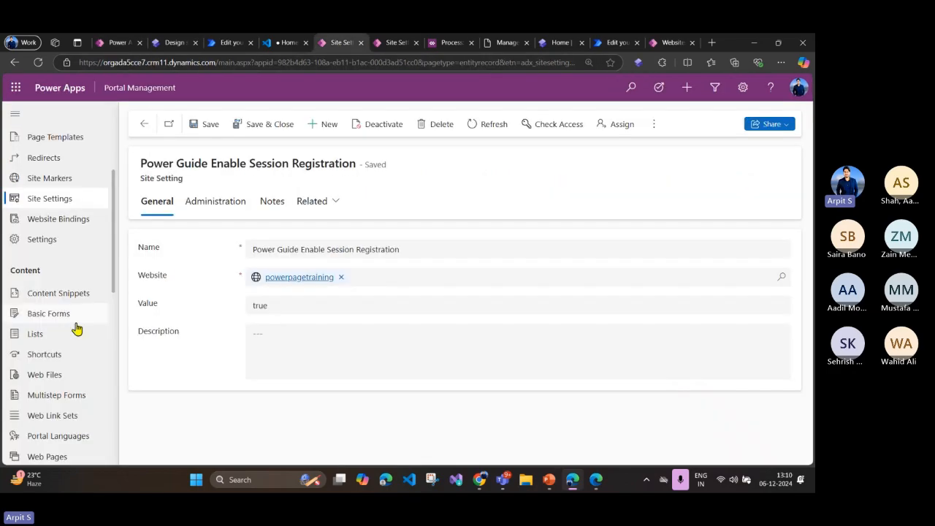
scroll(63, 215, "up", 3)
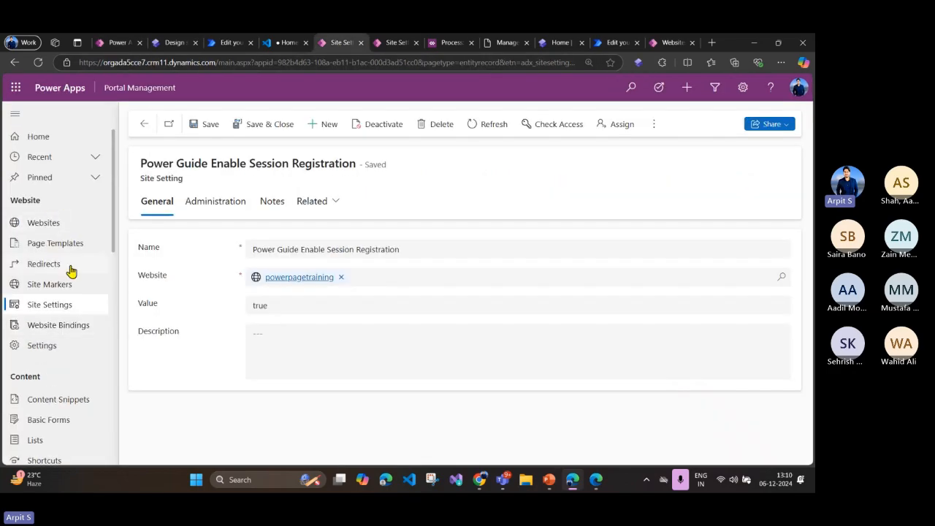
scroll(74, 286, "down", 3)
left_click(69, 374)
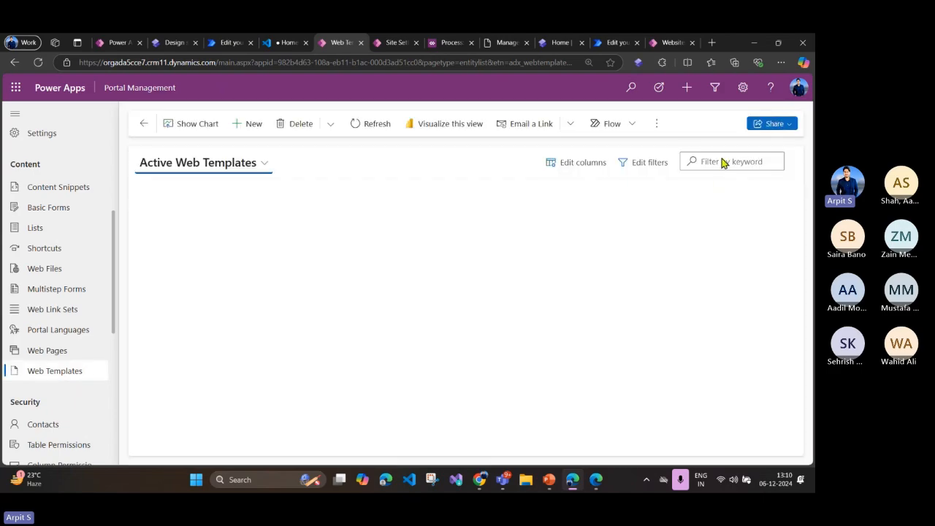
left_click(721, 161)
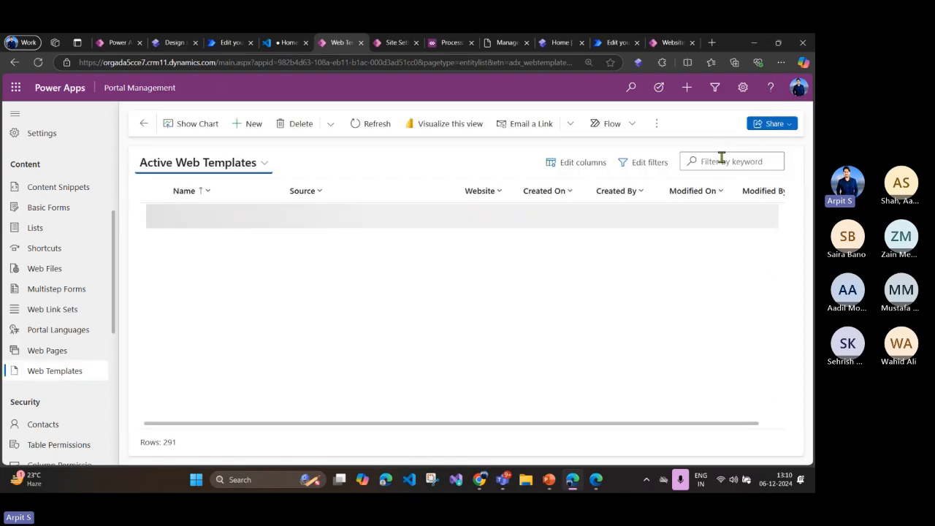
type("rev")
key("Return")
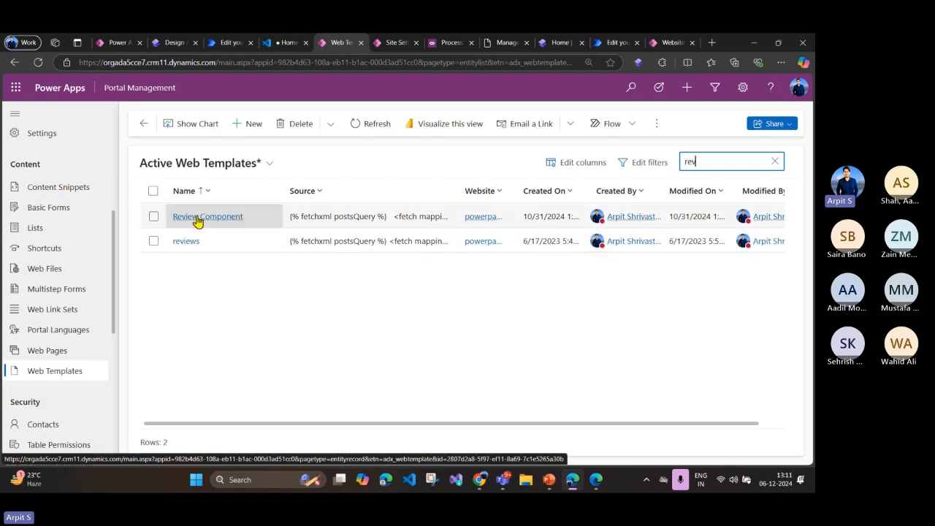
Step: Open the reviews web template at its source code, and refer briefly to the PowerPoint customization slide
left_click(191, 242)
scroll(430, 299, "down", 1)
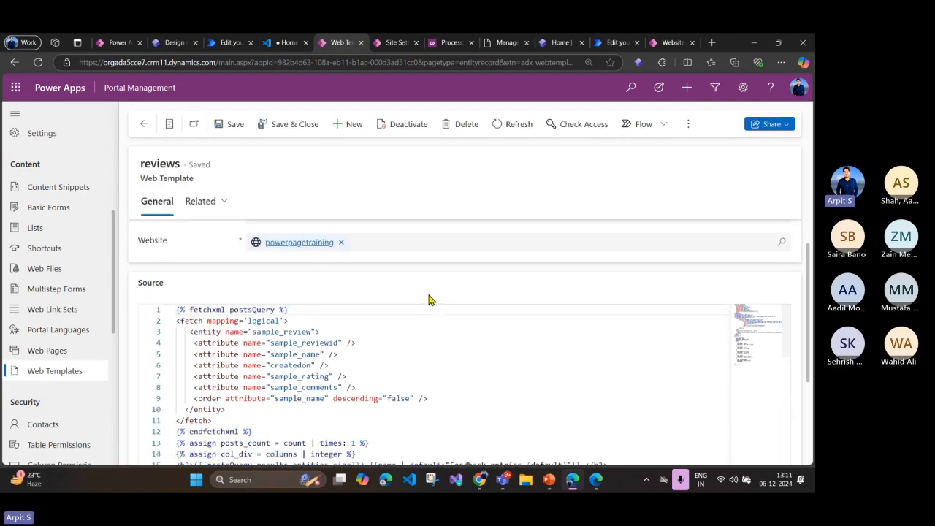
scroll(430, 299, "down", 2)
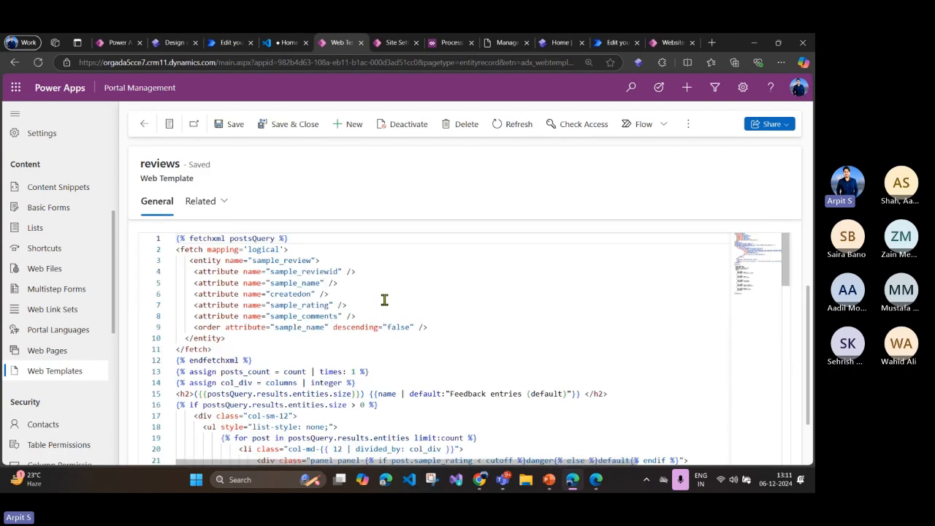
key("alt+Tab")
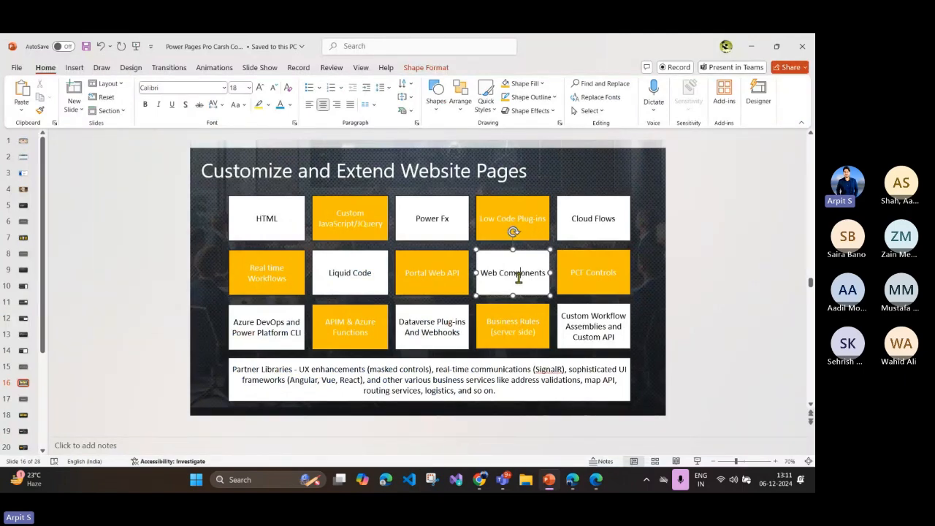
left_click(547, 482)
left_click(323, 351)
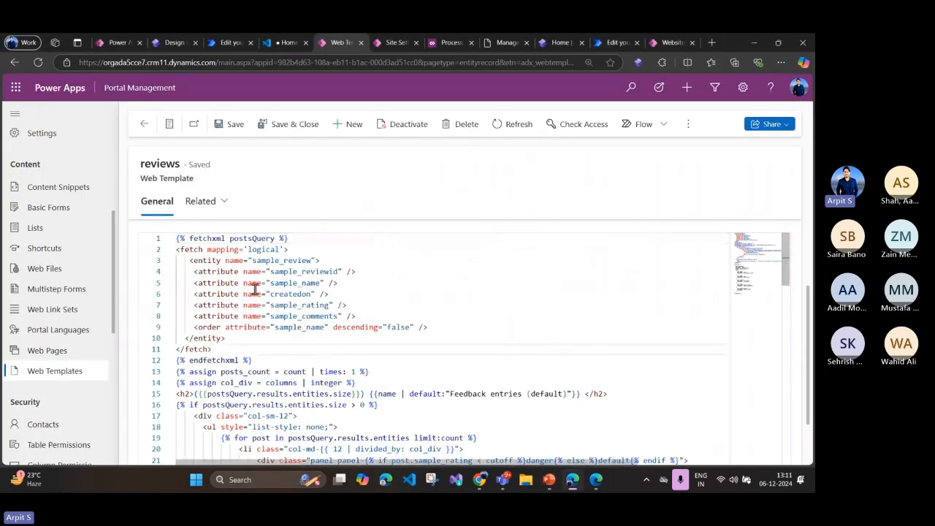
Step: Highlight the sample_review entity name in the template's FetchXML query
left_click_drag(255, 260, 307, 261)
double_click(303, 260)
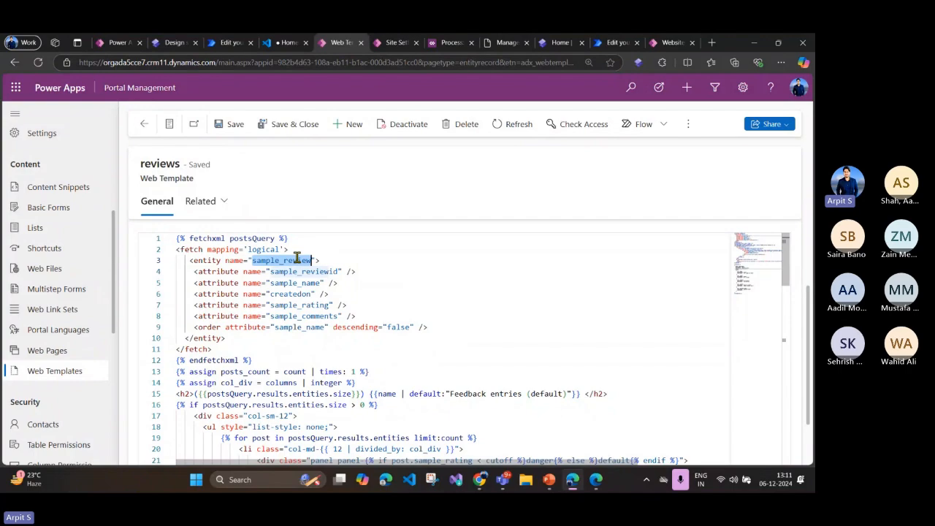
left_click(292, 263)
double_click(289, 262)
left_click(289, 263)
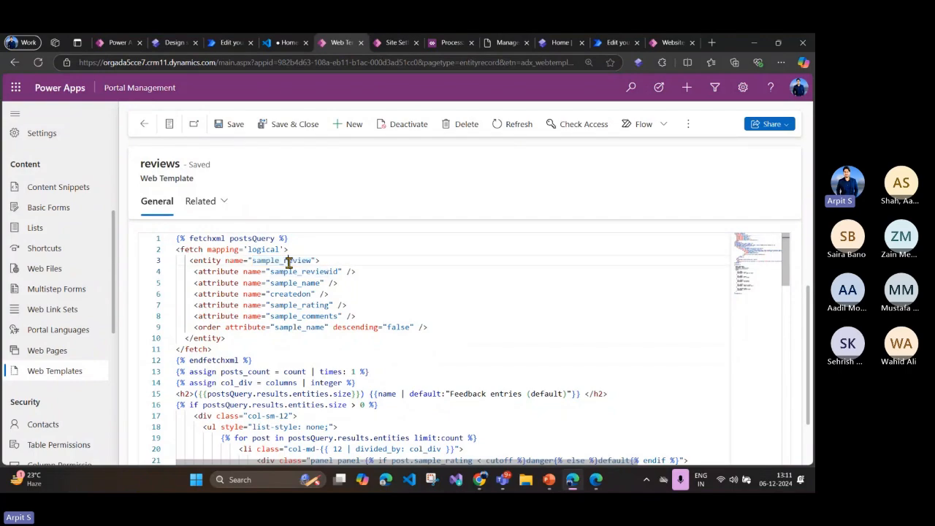
double_click(294, 261)
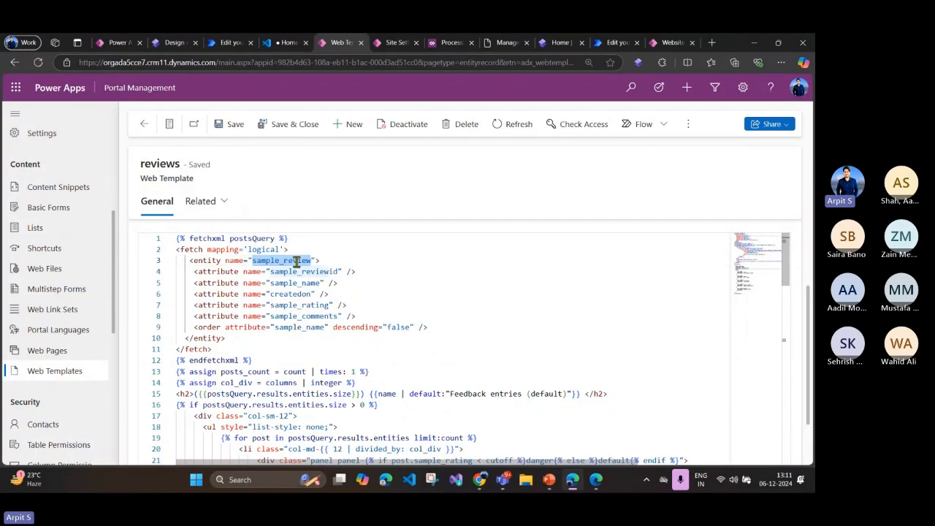
Step: Examine the template's Liquid rendering markup and manifest parameters, and return to the Review page in the design studio
scroll(296, 263, "down", 4)
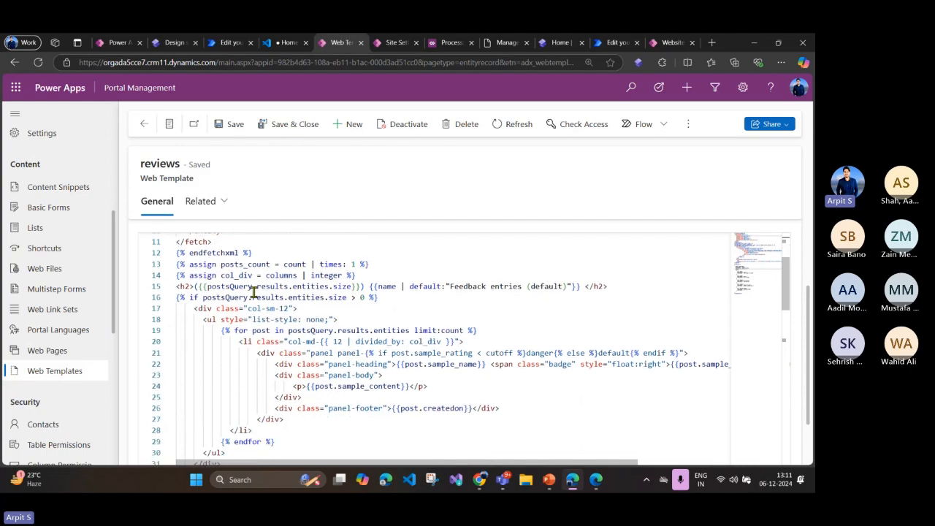
left_click_drag(178, 297, 314, 386)
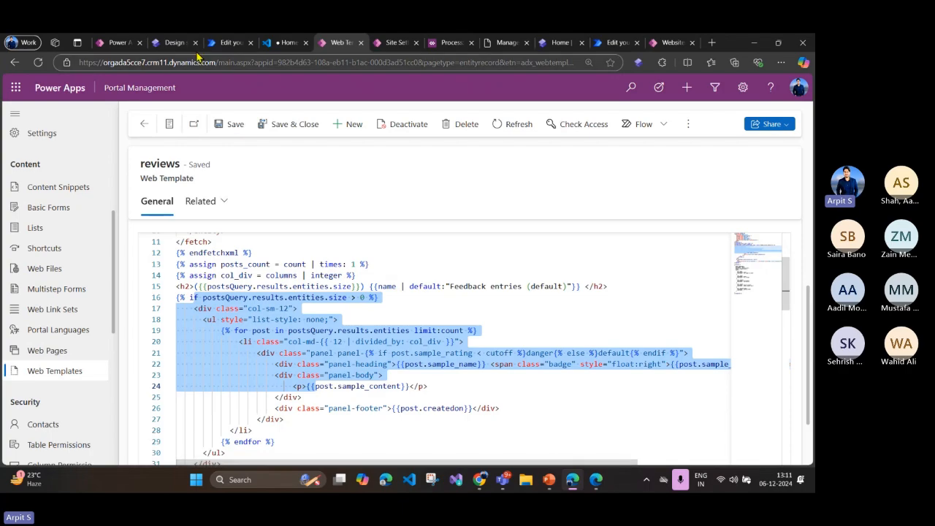
left_click(273, 311)
double_click(273, 310)
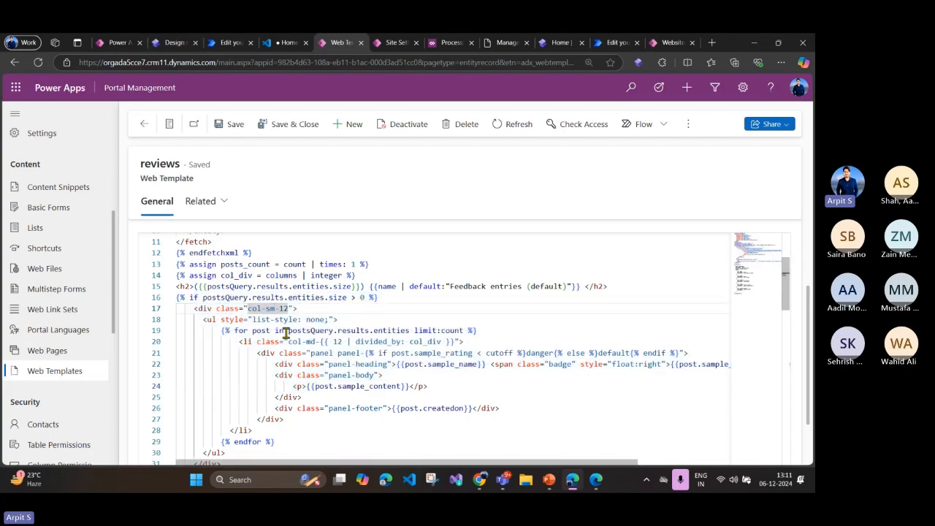
scroll(295, 313, "down", 5)
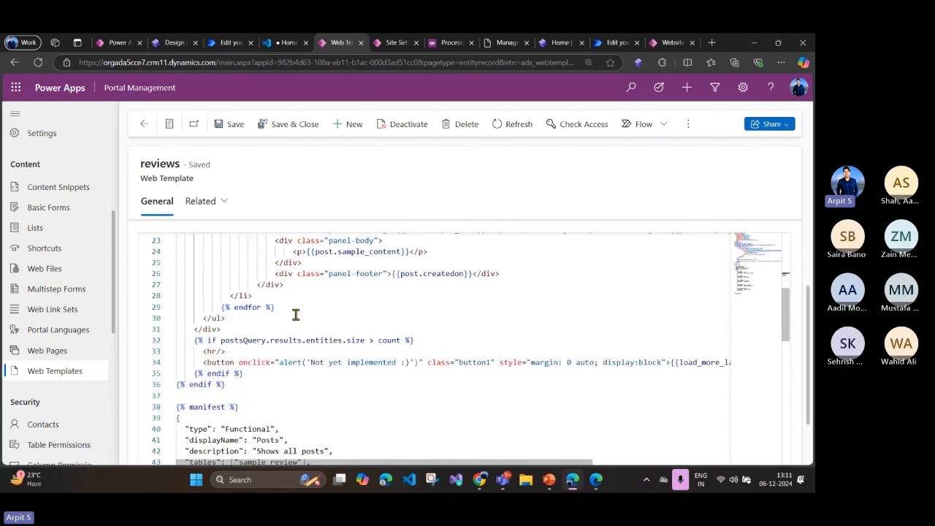
scroll(295, 314, "down", 3)
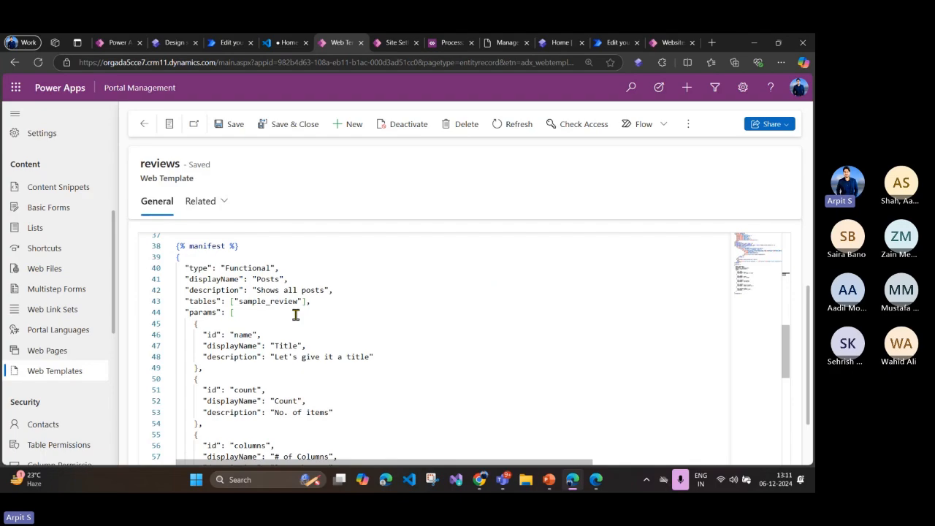
left_click(171, 43)
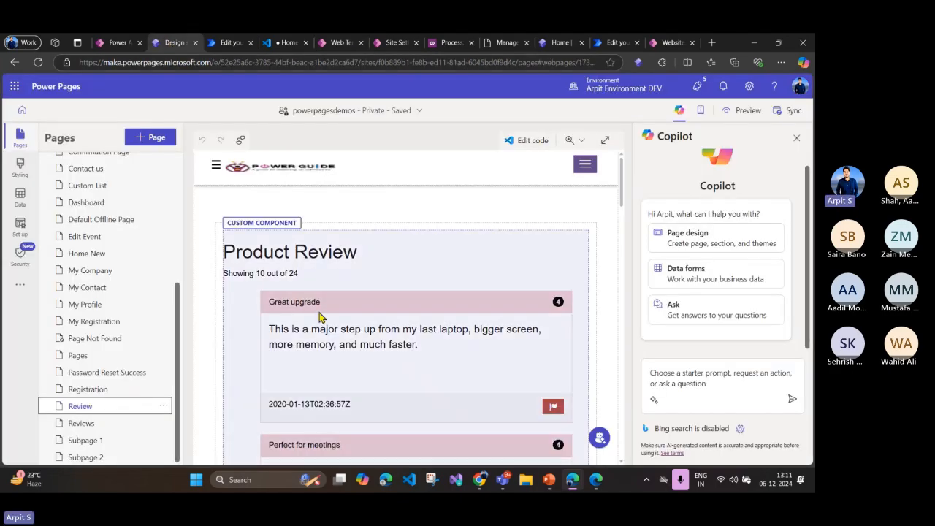
Step: View the custom properties of the Product Review component on the Review page, and close them without changes
left_click(336, 247)
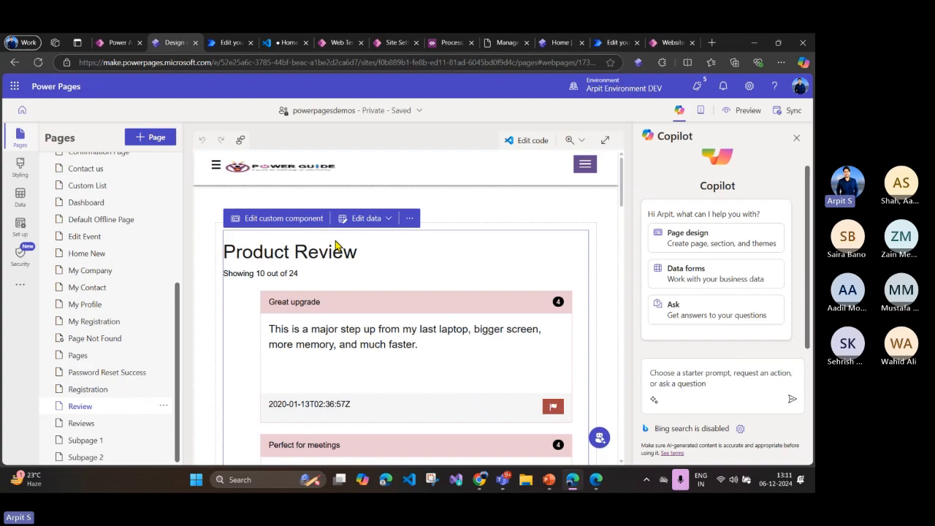
left_click(273, 218)
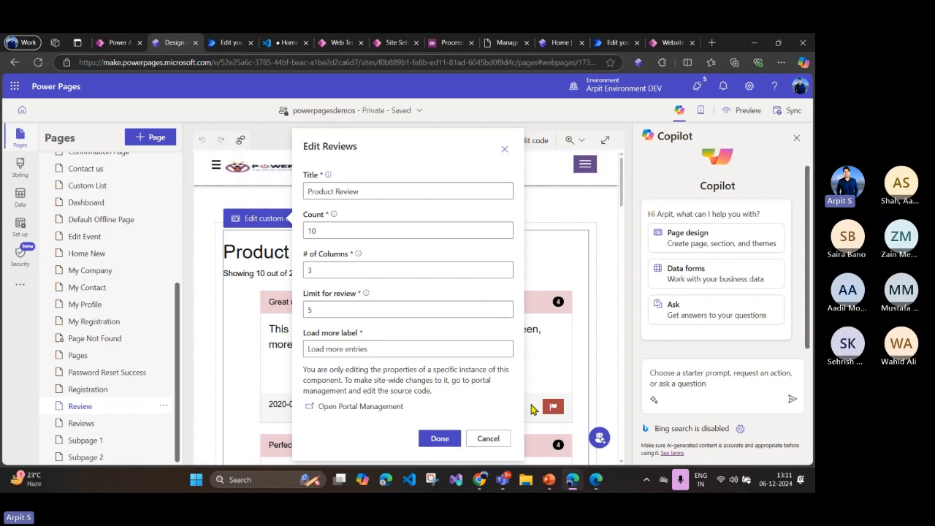
scroll(79, 205, "up", 5)
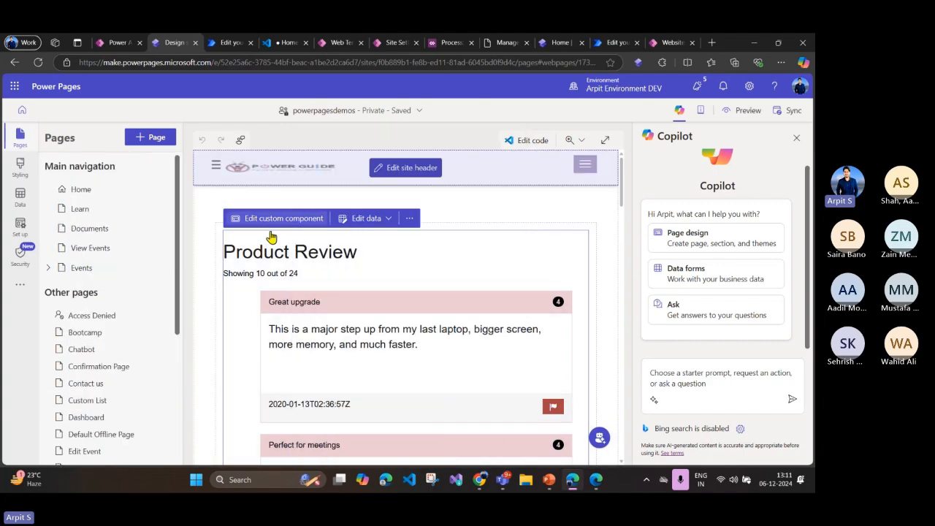
Step: Add a page named Custom Review to the main navigation, using the Start from blank layout
left_click(151, 137)
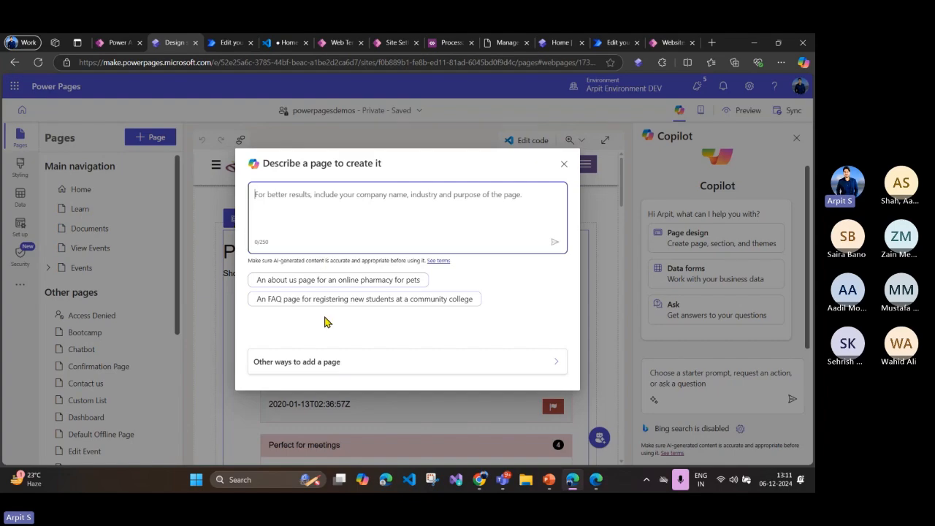
left_click(324, 362)
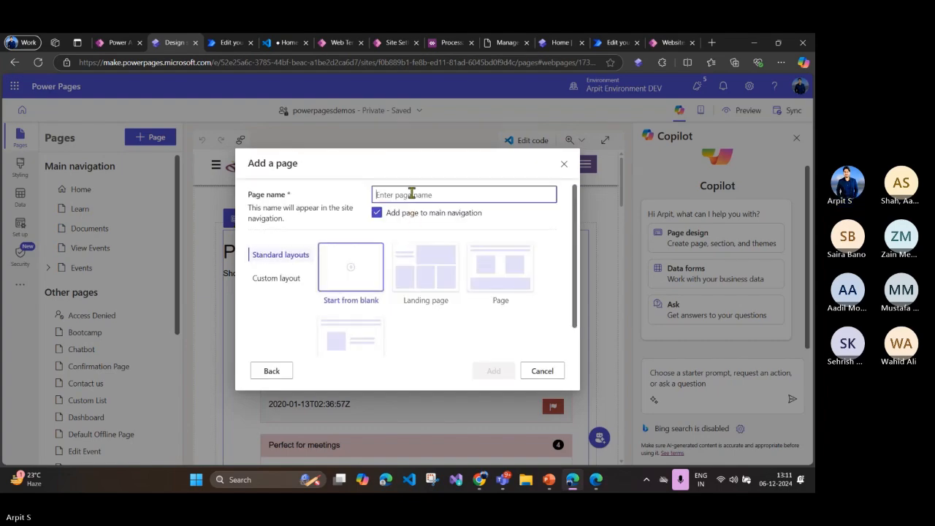
type("C")
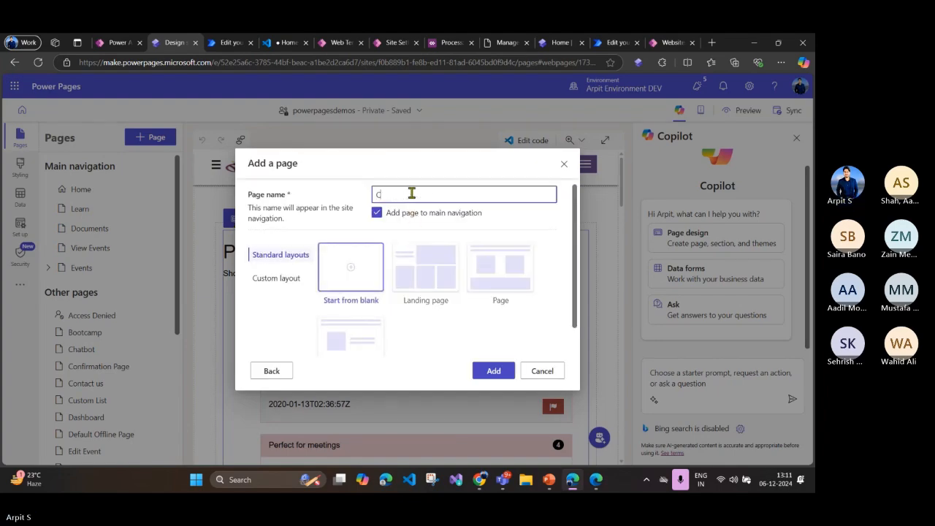
type("stom Re")
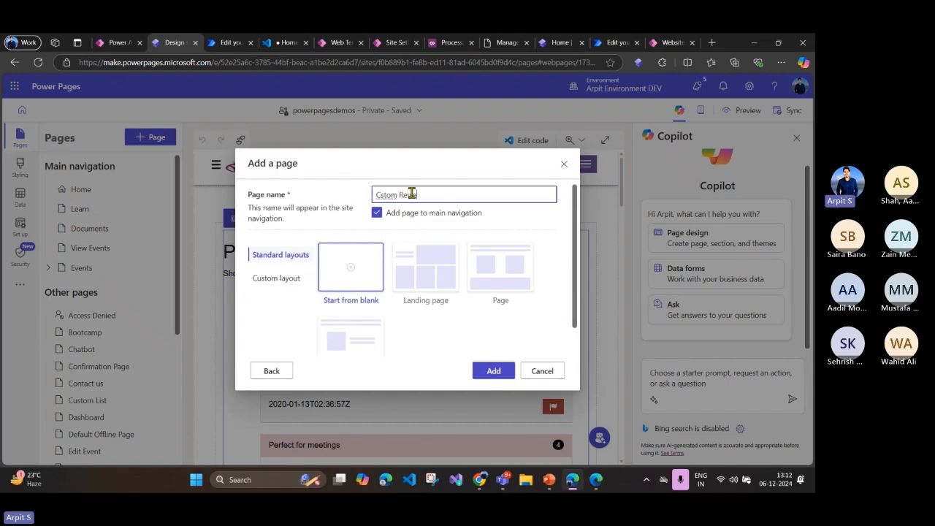
type("w")
right_click(386, 195)
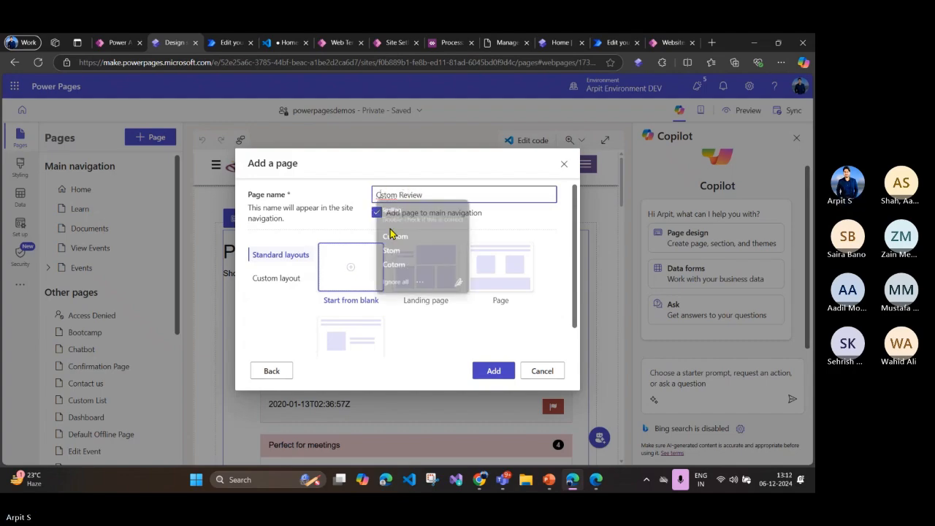
left_click(410, 236)
left_click(494, 372)
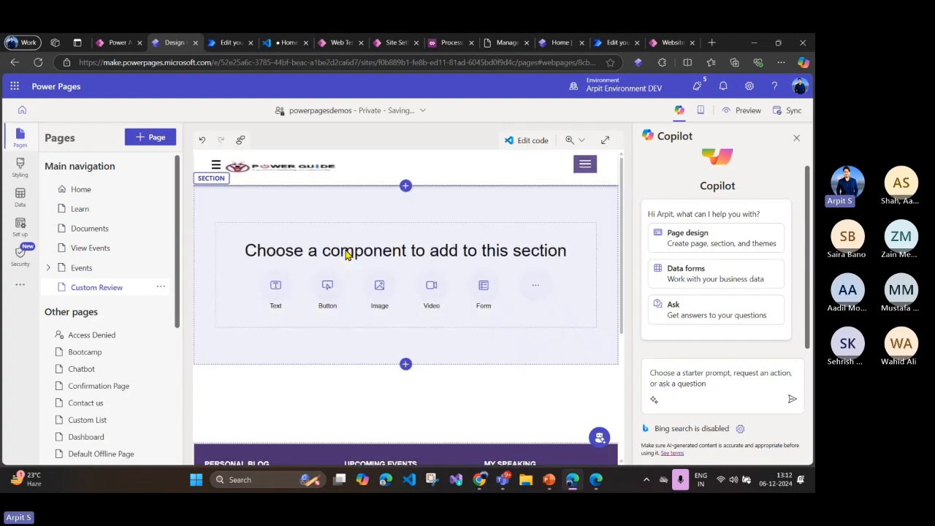
Step: Show the additional components available for the empty section, and highlight the reviews web template's name in Portal Management
left_click(532, 285)
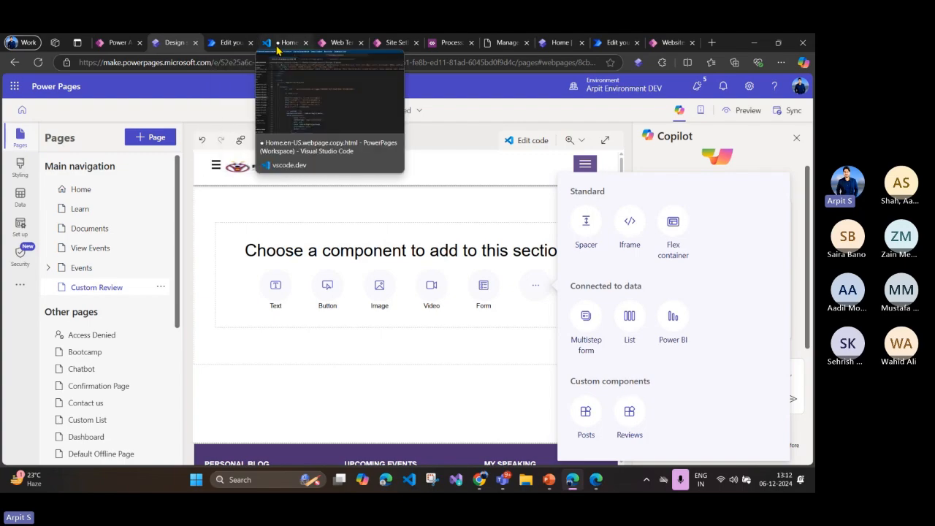
left_click(339, 42)
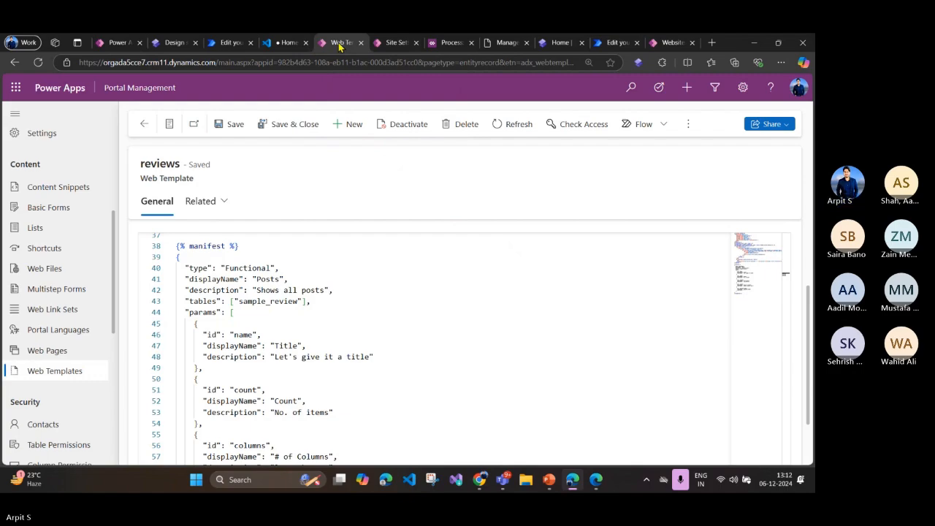
scroll(255, 303, "up", 3)
scroll(255, 304, "down", 3)
scroll(255, 303, "down", 5)
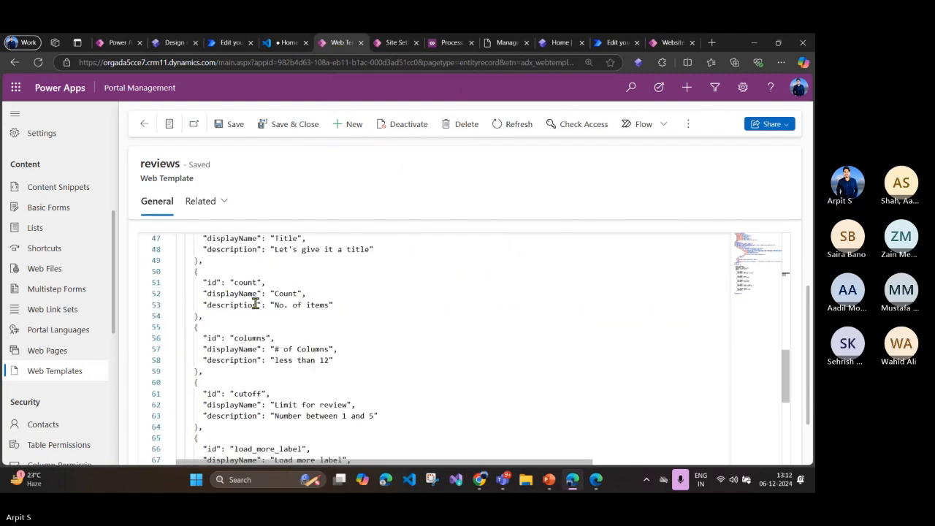
scroll(255, 303, "up", 2)
scroll(255, 305, "up", 5)
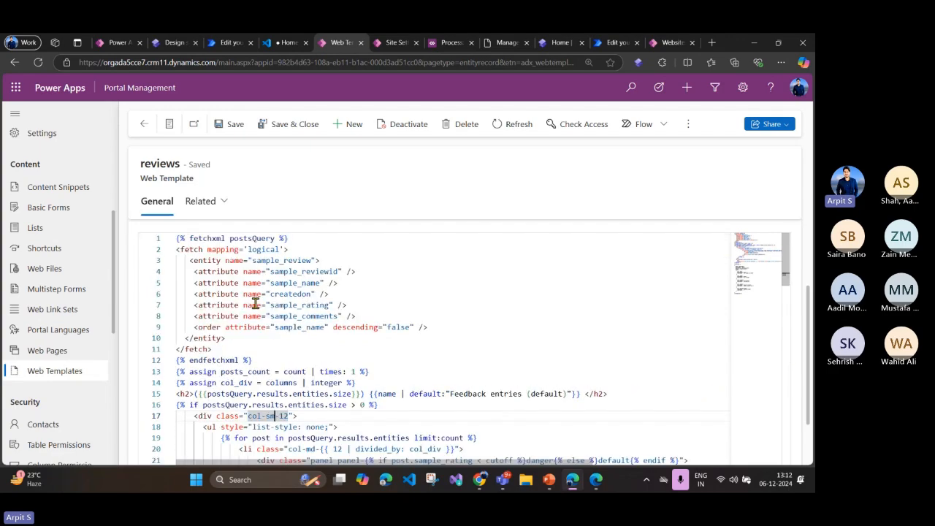
left_click_drag(145, 165, 175, 165)
left_click(328, 183)
Step: Highlight the manifest block in the reviews web template's source code
scroll(303, 329, "down", 6)
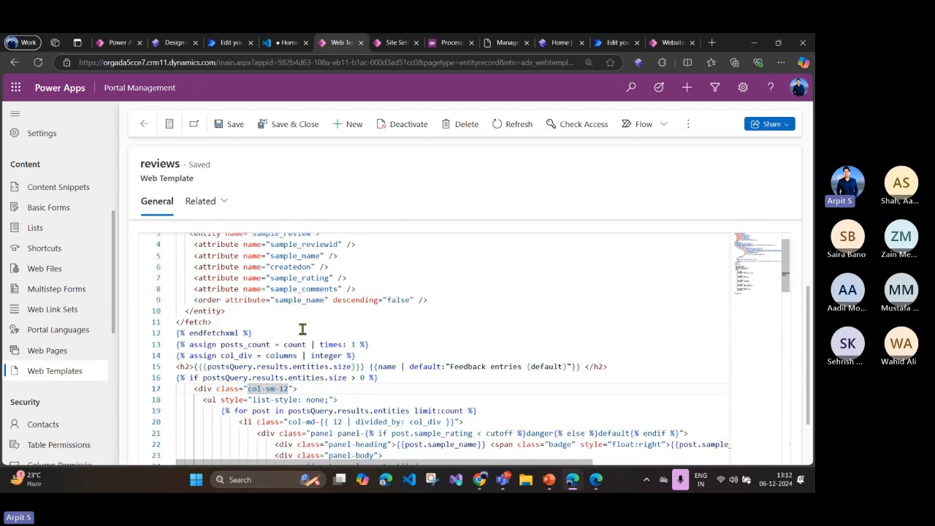
scroll(302, 329, "down", 1)
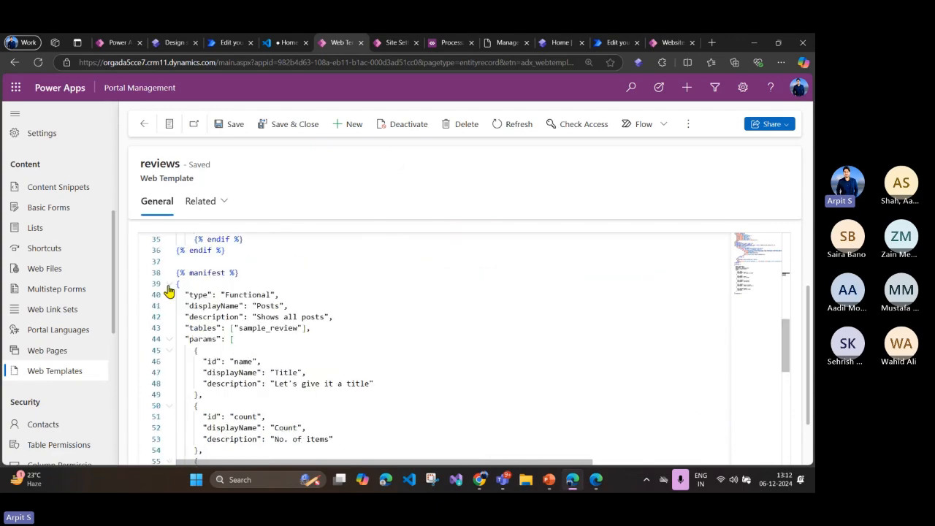
left_click_drag(176, 272, 260, 464)
scroll(225, 298, "up", 10)
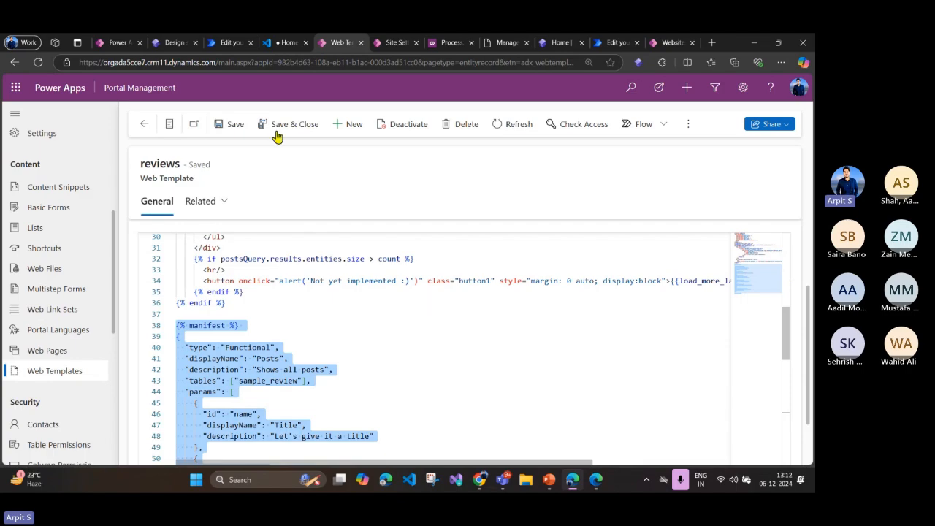
Step: Return to the design studio and add the Reviews custom component to the Custom Review page
left_click(119, 42)
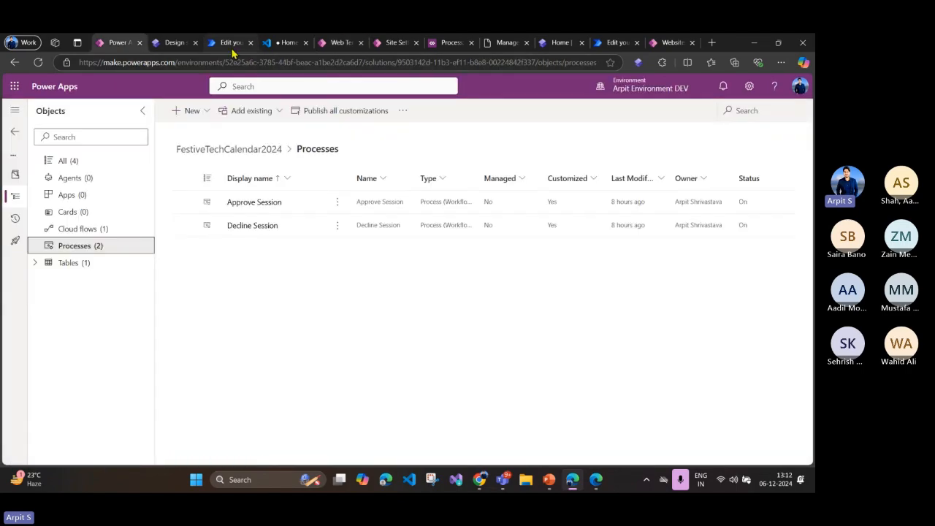
left_click(174, 42)
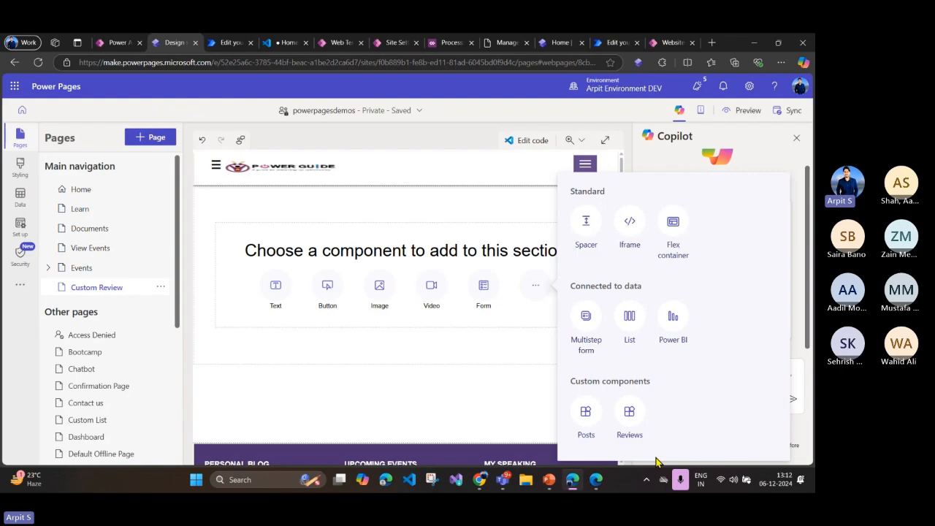
left_click(630, 413)
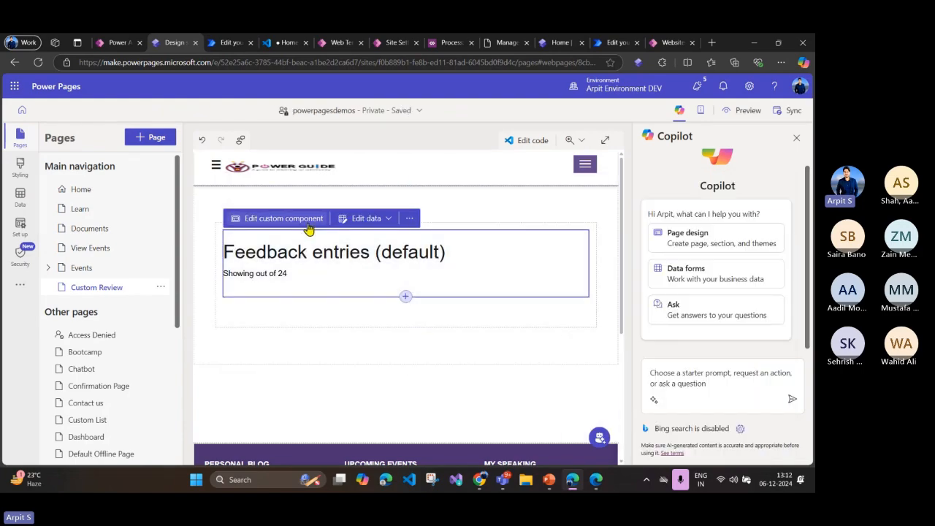
Step: Open the new Reviews component's properties and go through the Title, Count, # of Columns, Limit for review and Load more label fields
left_click(282, 218)
left_click(321, 192)
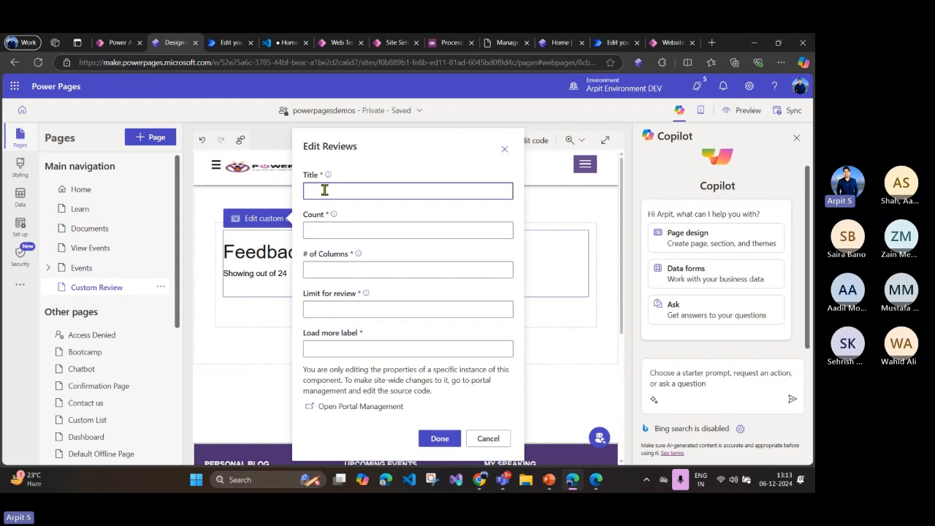
left_click(339, 229)
left_click(344, 269)
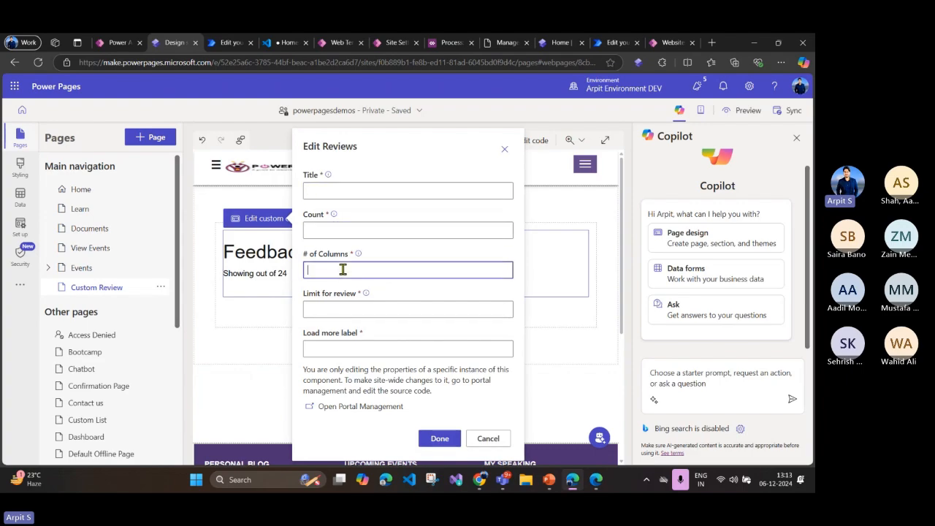
left_click(339, 311)
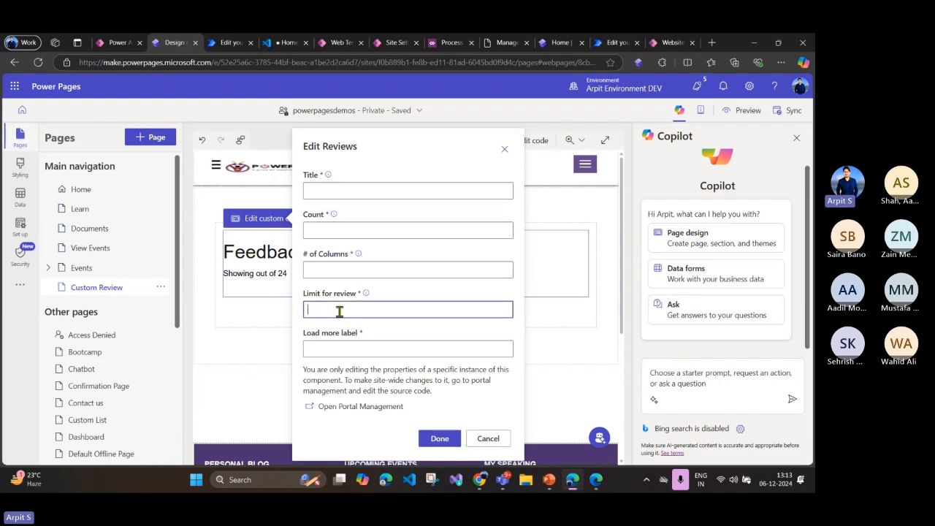
left_click(352, 350)
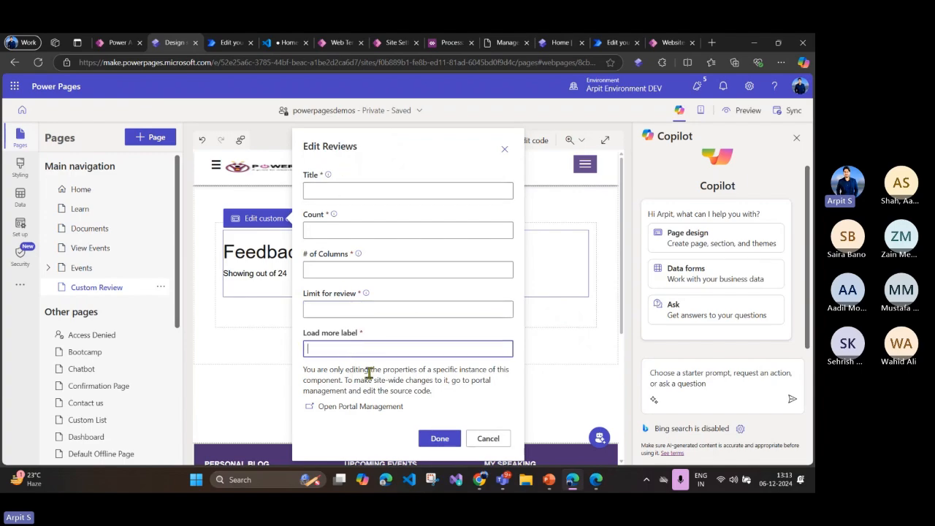
Step: Return to the reviews web template and point out the manifest parameters load_more_label, columns, Count and Title
left_click(339, 44)
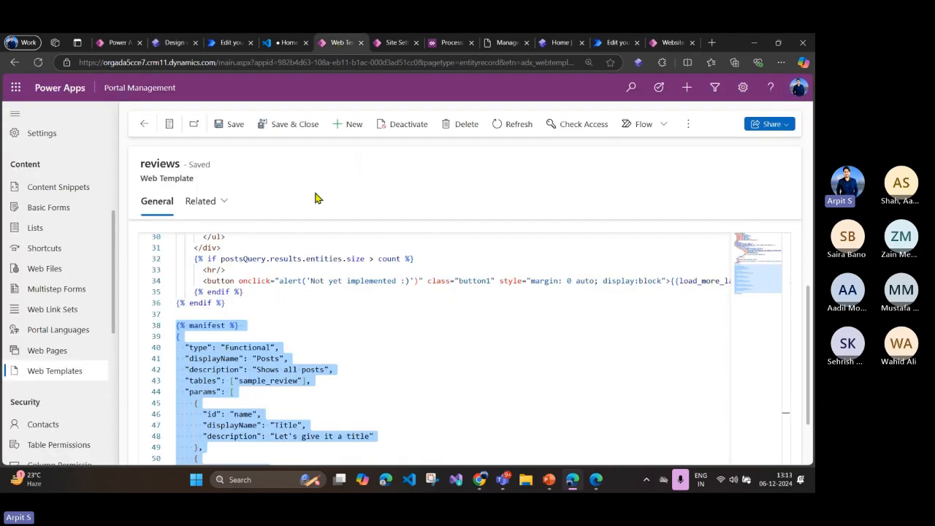
scroll(307, 265, "down", 7)
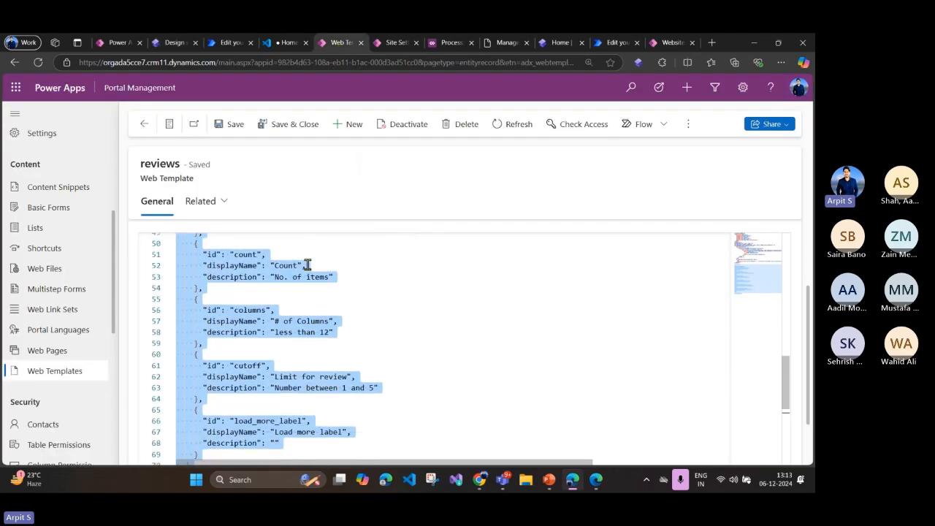
left_click(297, 419)
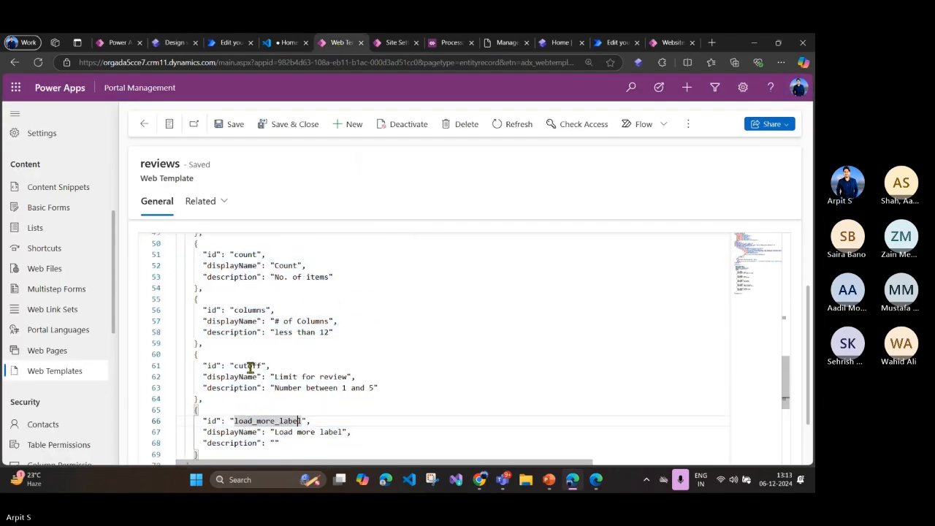
scroll(356, 383, "up", 3)
double_click(246, 389)
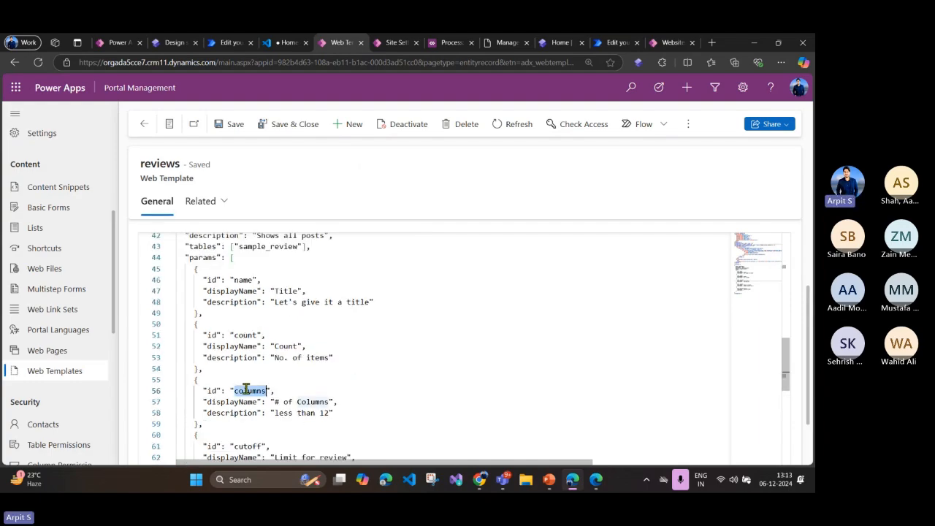
left_click_drag(273, 401, 330, 402)
double_click(285, 346)
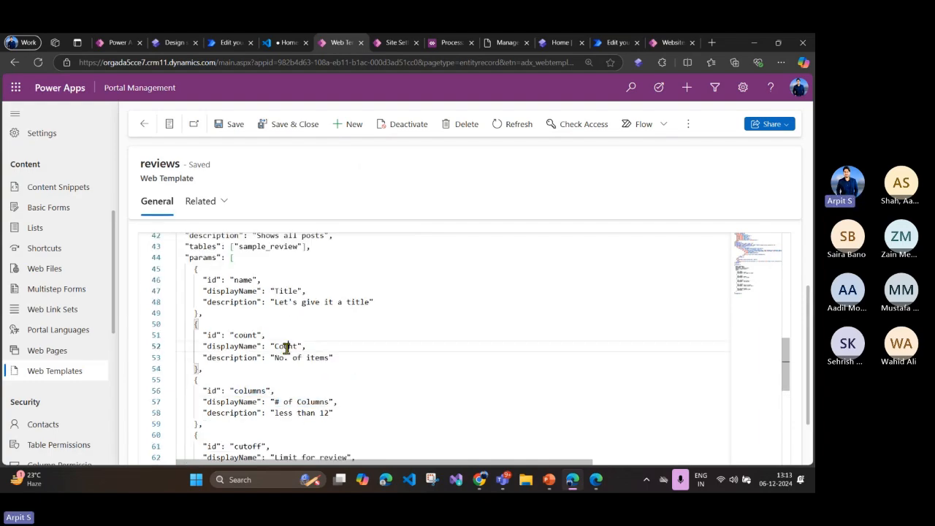
double_click(287, 290)
scroll(287, 308, "up", 3)
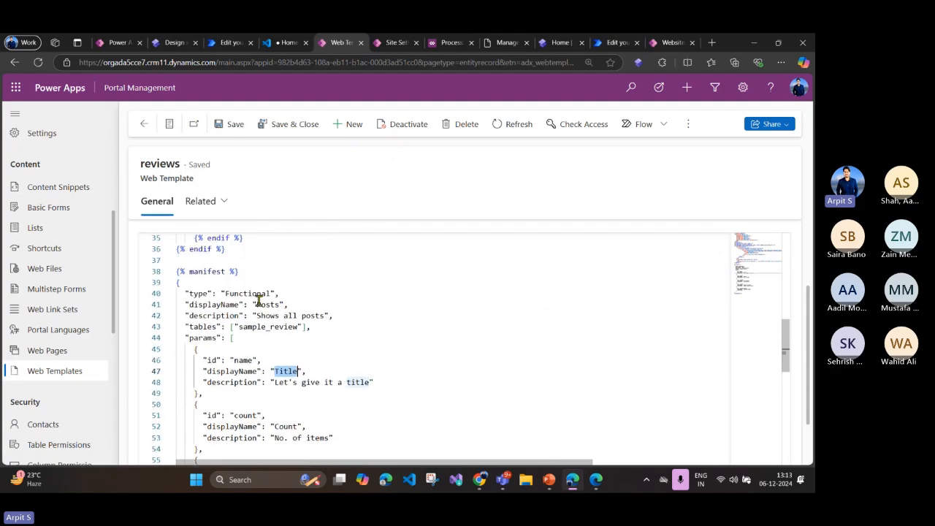
scroll(269, 321, "down", 8)
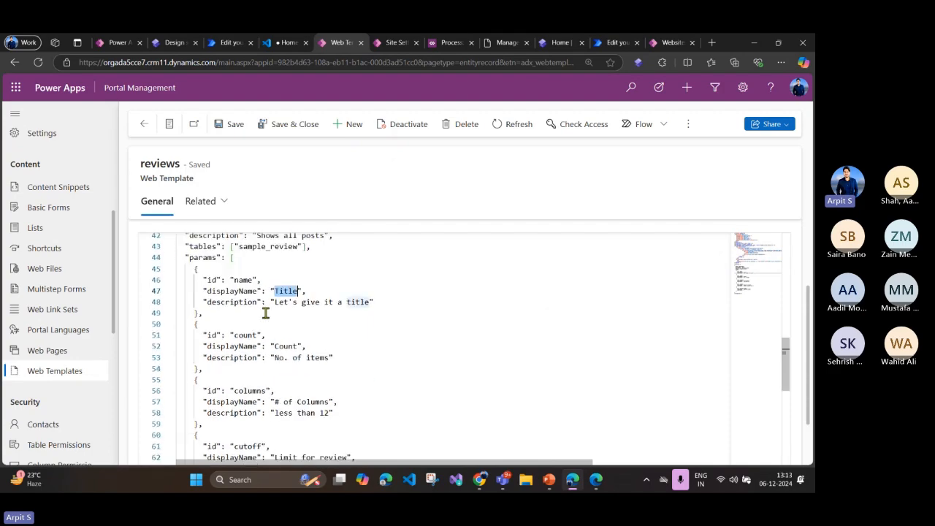
Step: Examine the template's Liquid markup, highlighting the postsQuery results size in the heading line
scroll(265, 310, "up", 10)
scroll(265, 310, "up", 8)
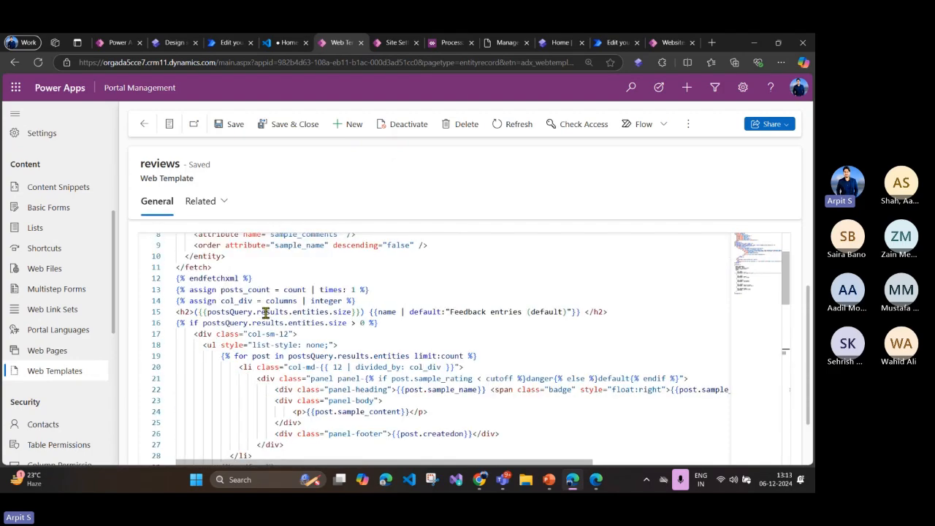
double_click(340, 312)
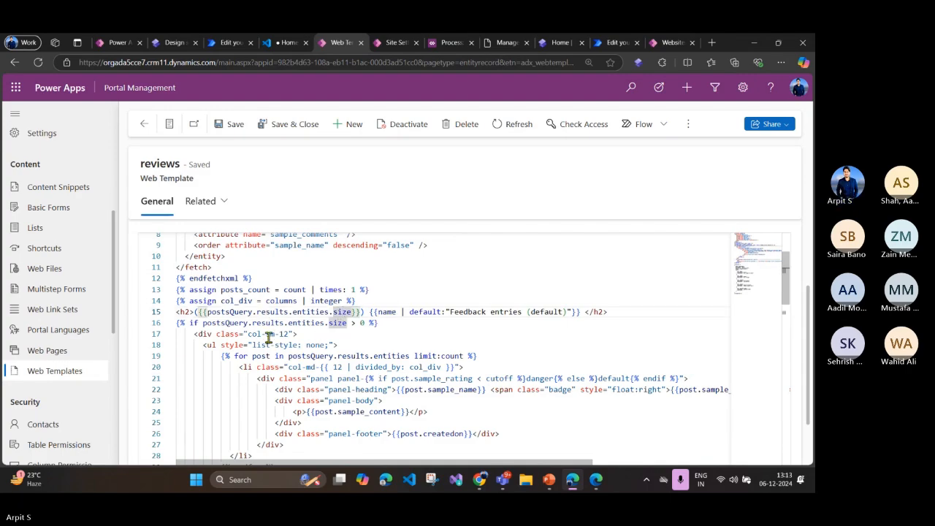
scroll(274, 319, "up", 3)
scroll(278, 319, "down", 2)
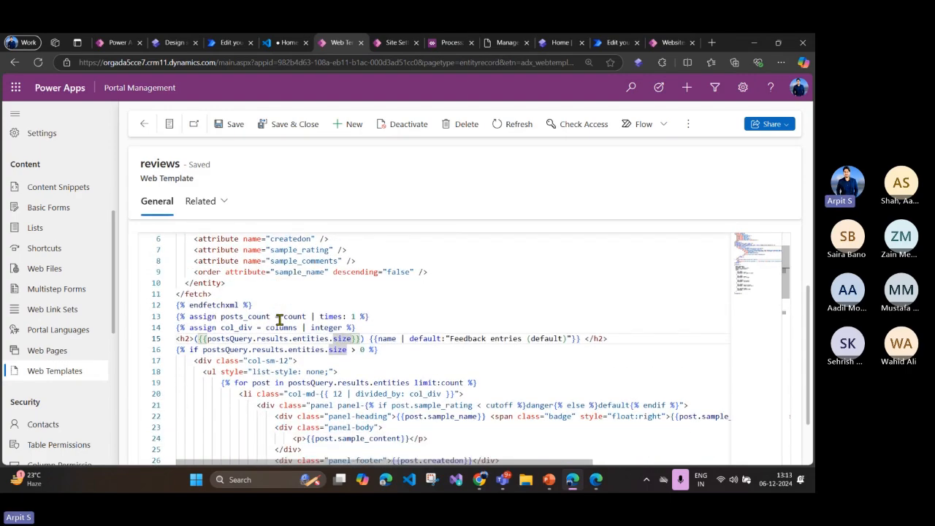
scroll(280, 322, "down", 1)
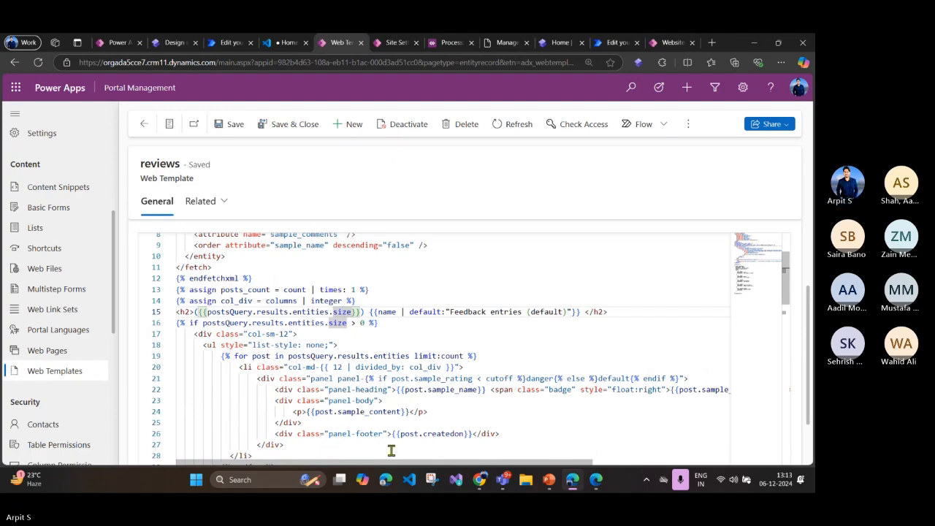
scroll(359, 340, "down", 2)
scroll(362, 347, "up", 2)
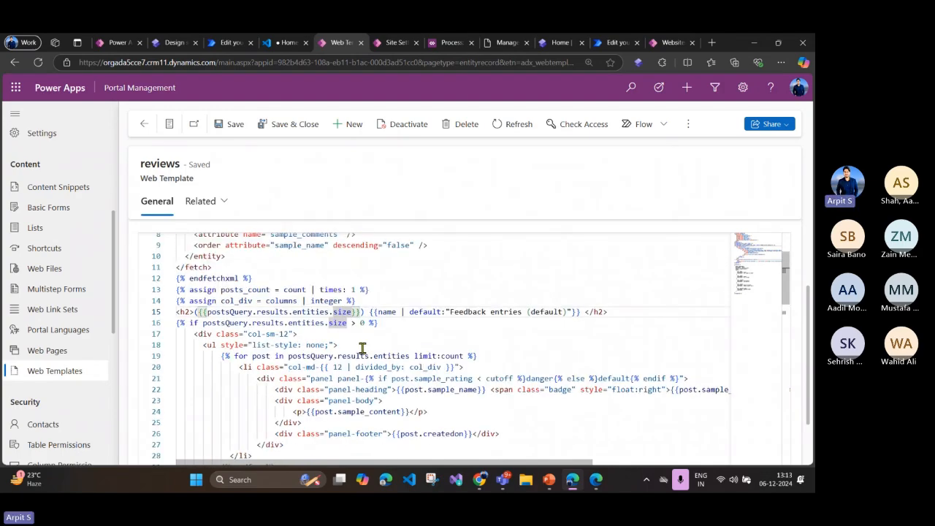
Step: Examine the count and columns variables in the template's Liquid assignments and the manifest block from type through the Count parameter
double_click(295, 290)
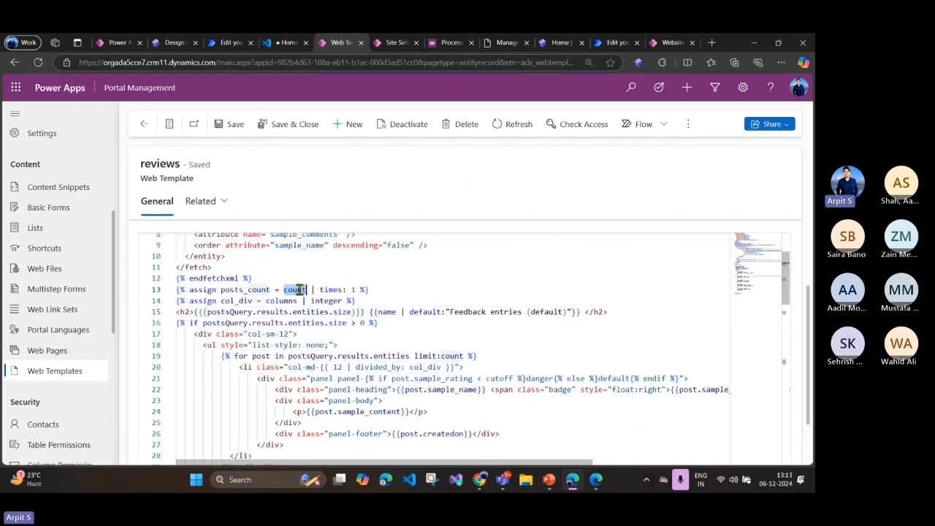
double_click(284, 299)
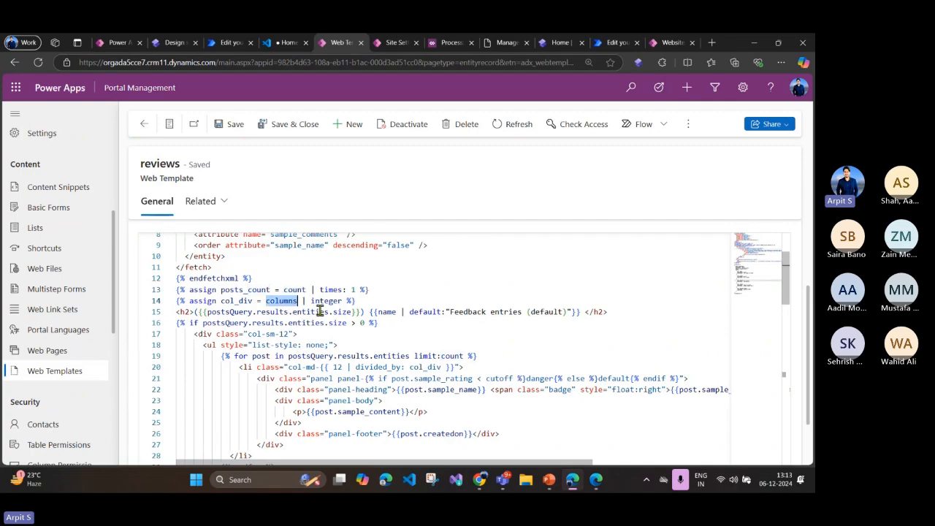
scroll(320, 310, "down", 10)
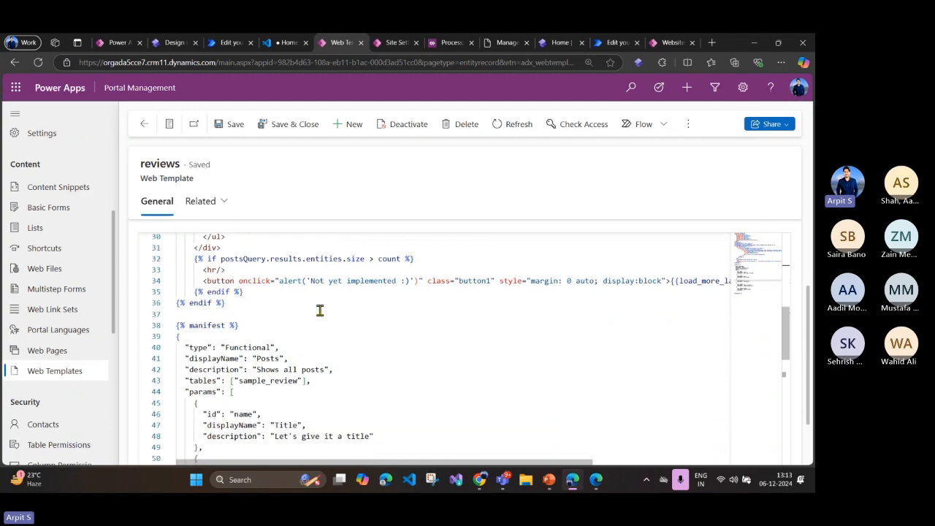
left_click_drag(225, 265, 324, 414)
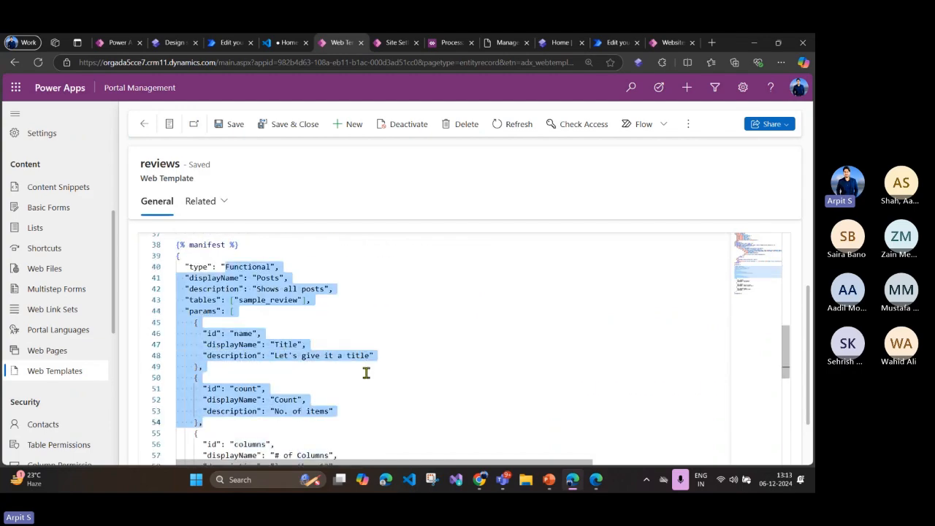
scroll(367, 372, "up", 5)
scroll(367, 372, "up", 4)
scroll(356, 293, "up", 2)
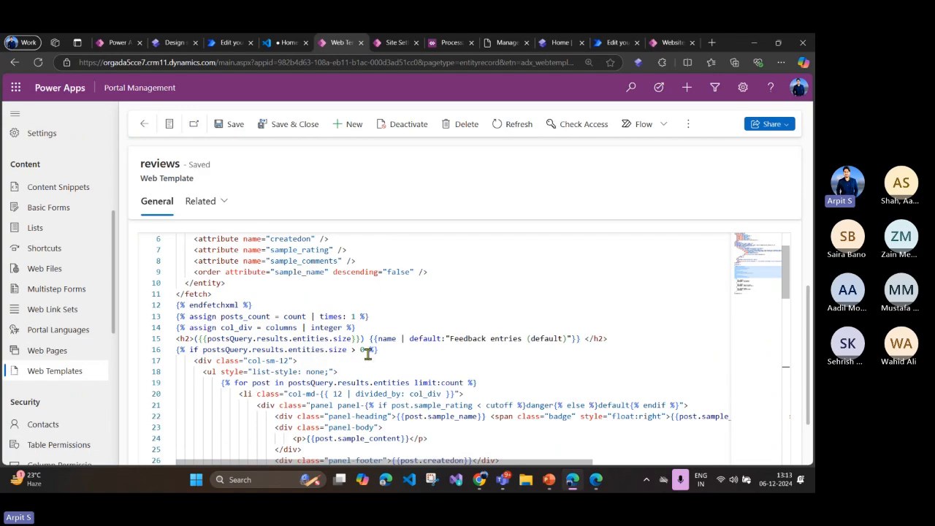
scroll(369, 357, "down", 2)
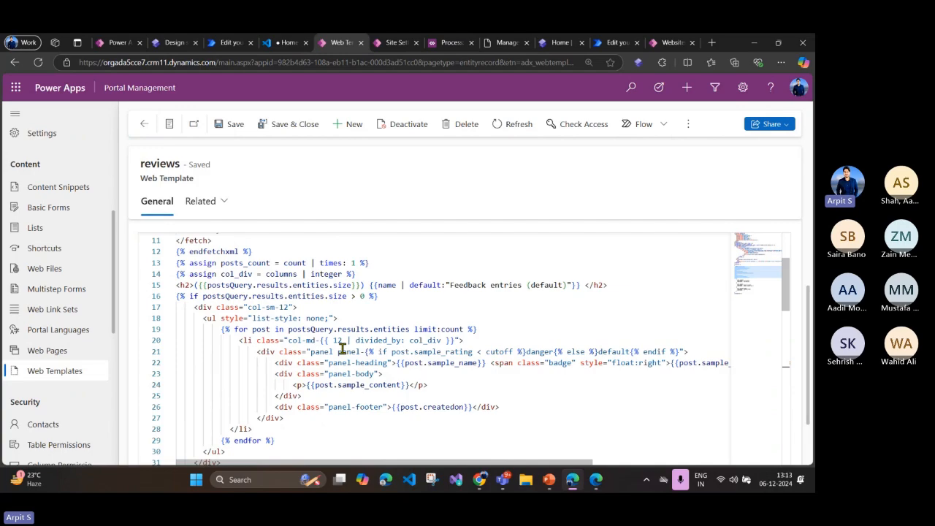
Step: Return to the design studio and cancel the Edit Reviews dialog of the Custom Review page's component
left_click(174, 43)
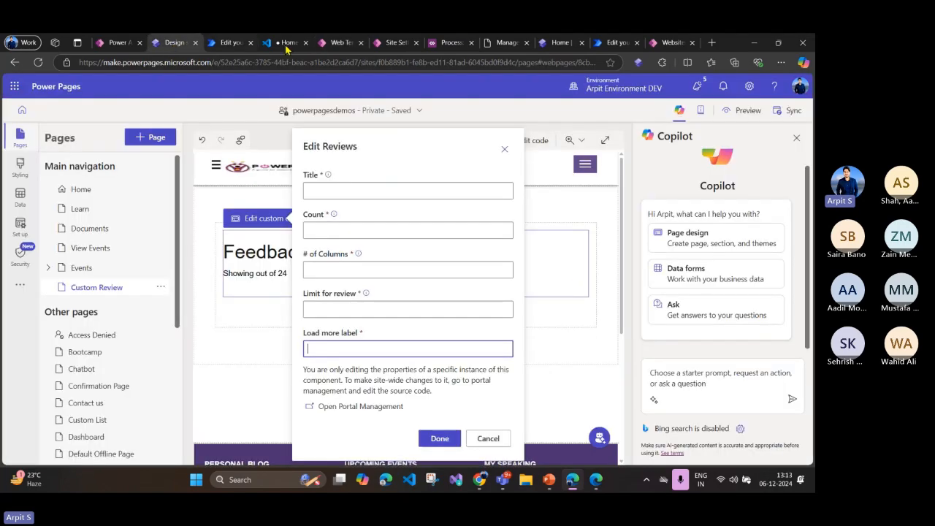
left_click(323, 44)
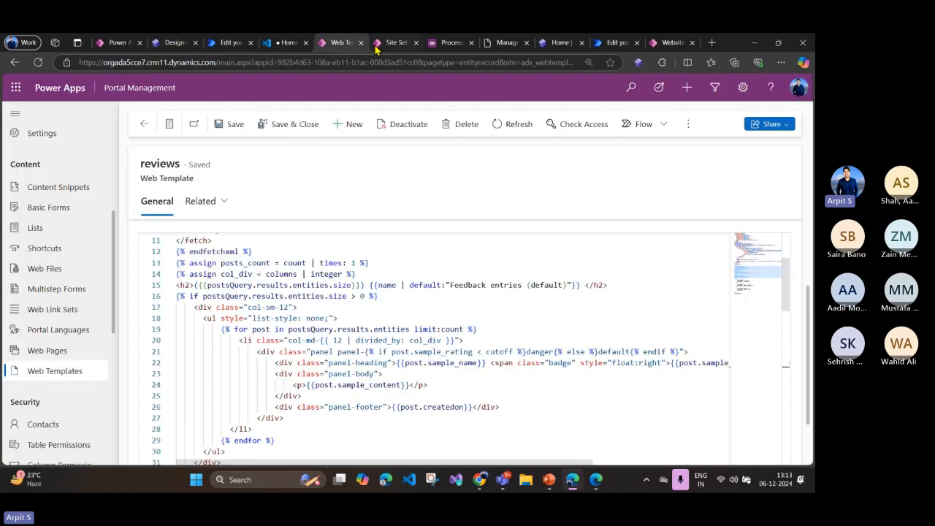
left_click(118, 42)
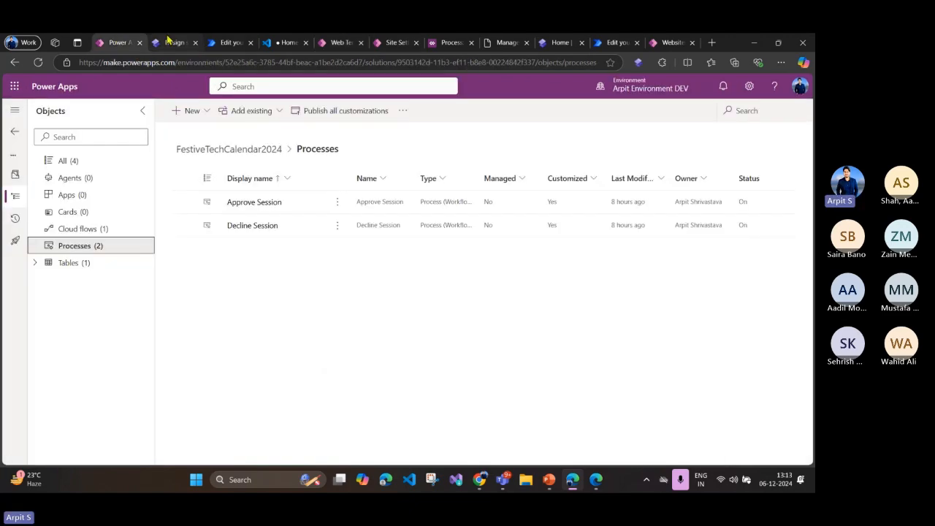
left_click(172, 42)
left_click(486, 437)
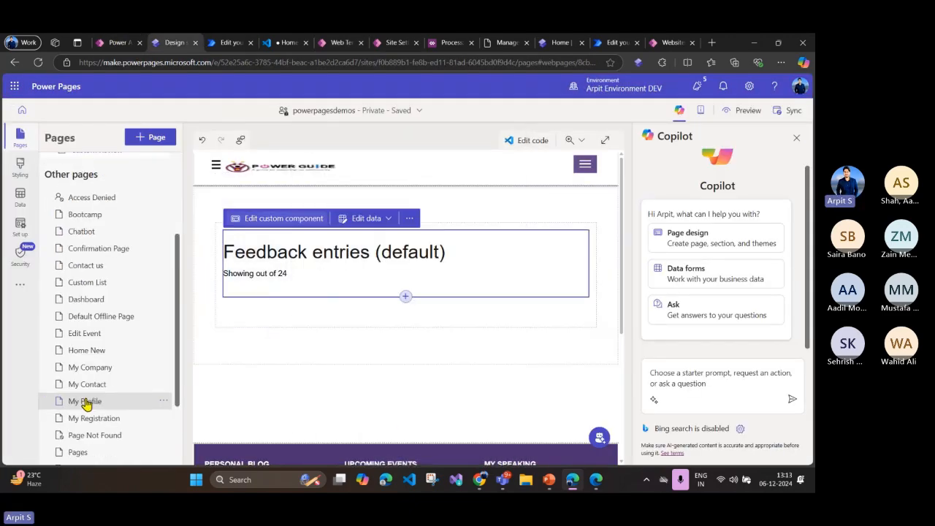
Step: Open the existing Review page from the other pages and preview it in the browser
scroll(86, 404, "down", 3)
left_click(96, 408)
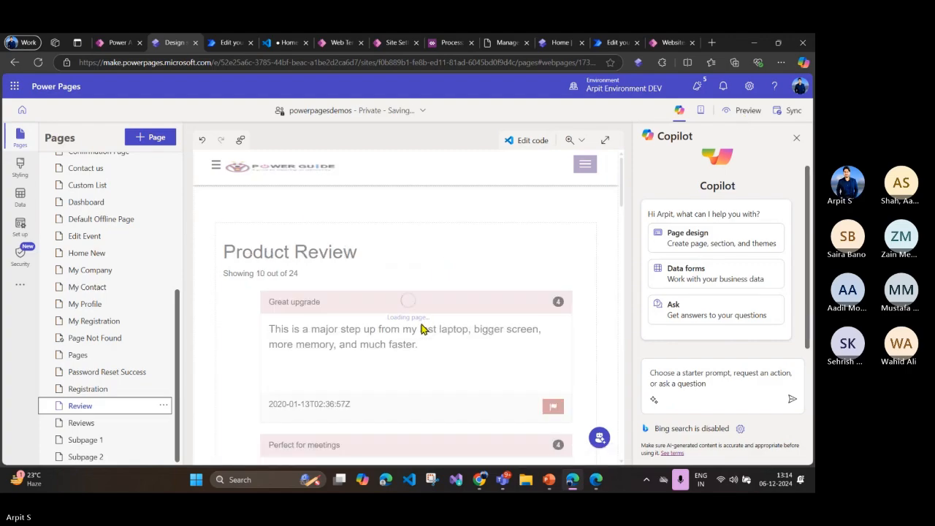
left_click(742, 111)
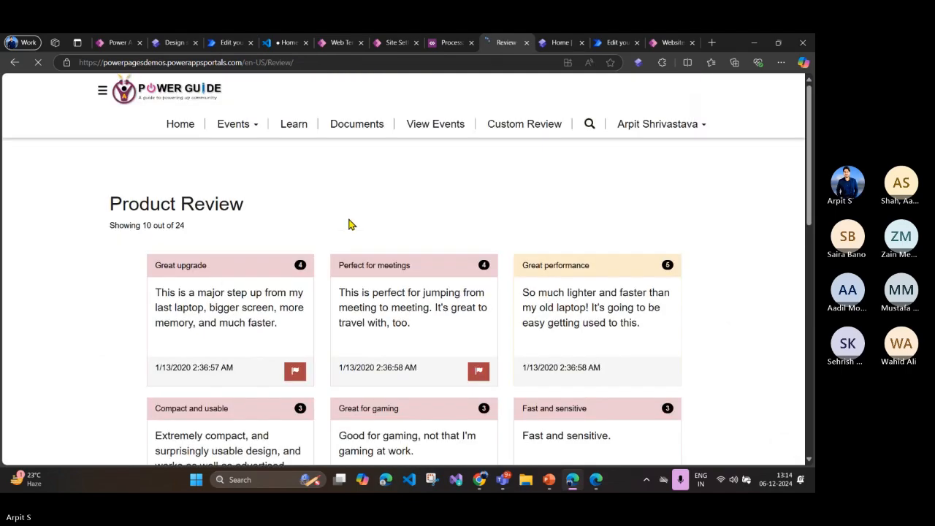
Step: Look through the Product Review page's review cards, from the heading down to the Load more entries button
scroll(362, 224, "down", 2)
scroll(357, 222, "up", 2)
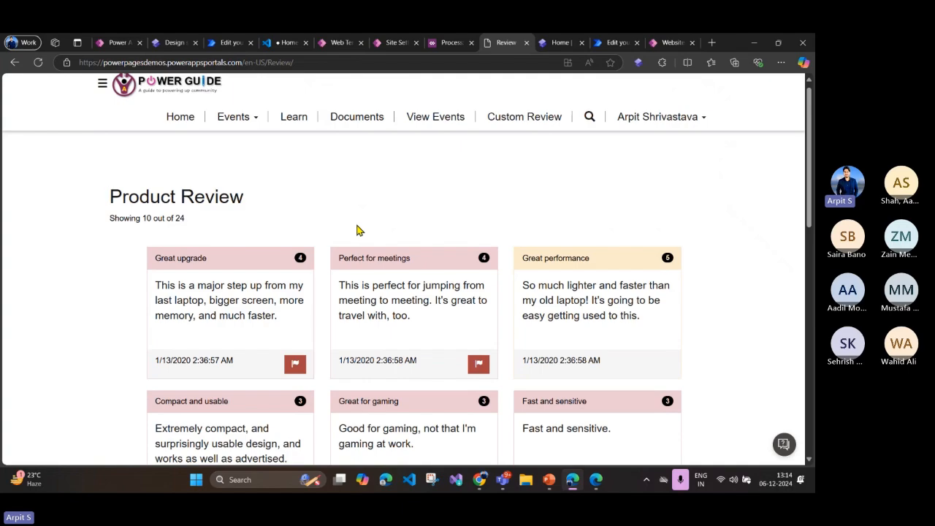
scroll(358, 229, "down", 2)
scroll(445, 270, "down", 5)
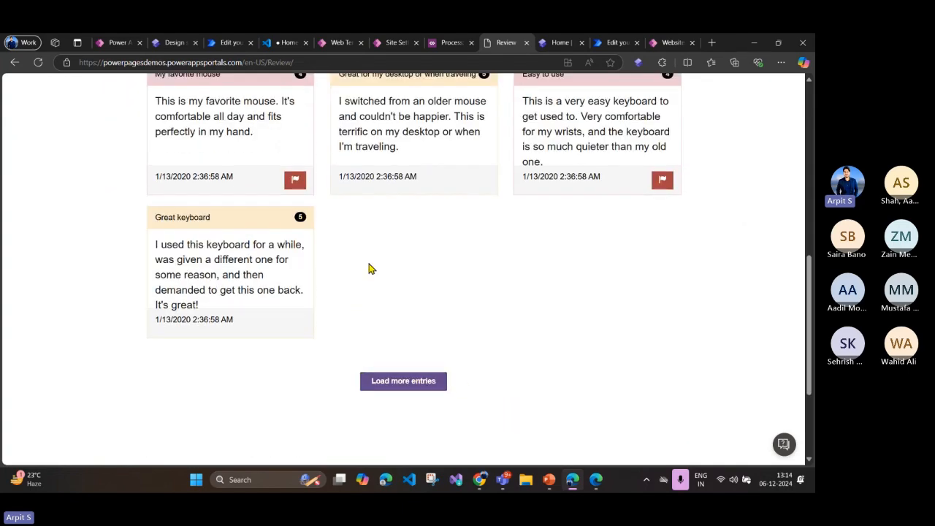
scroll(369, 268, "up", 6)
scroll(371, 269, "down", 2)
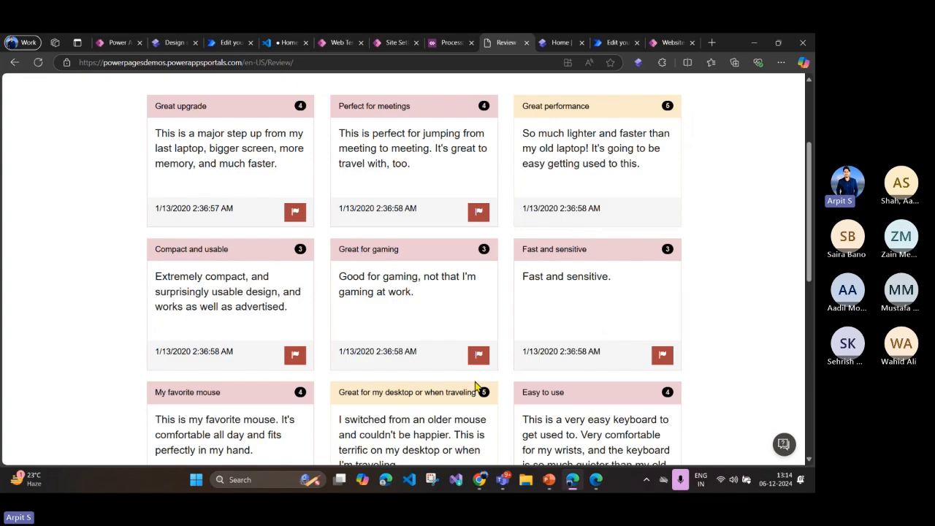
scroll(475, 387, "up", 2)
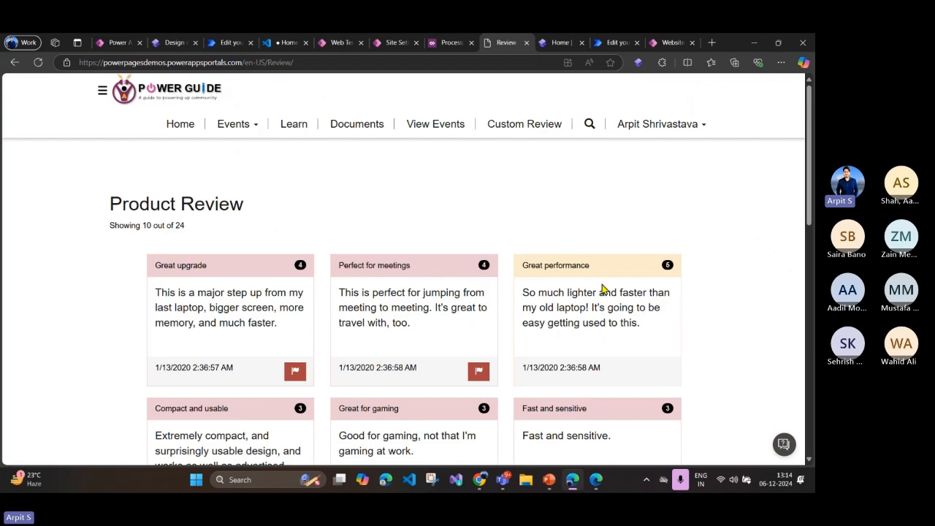
scroll(500, 268, "down", 5)
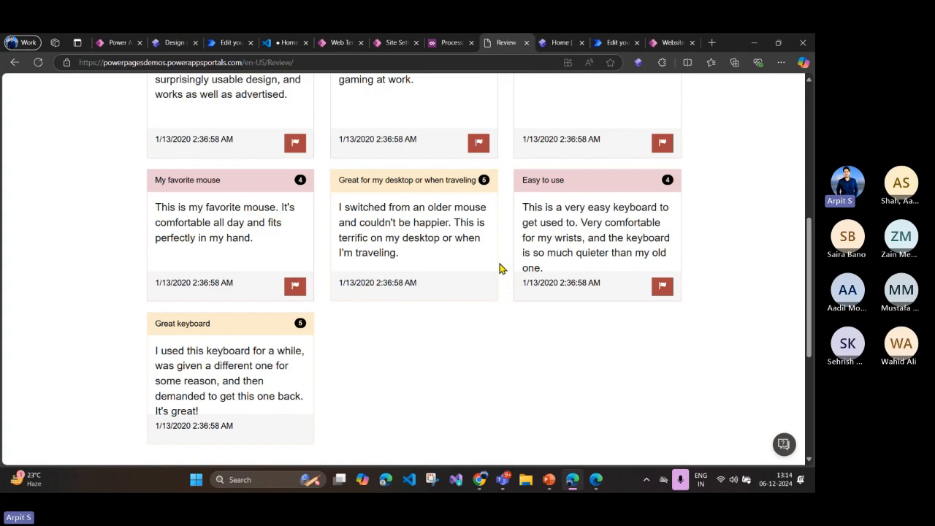
scroll(501, 268, "up", 6)
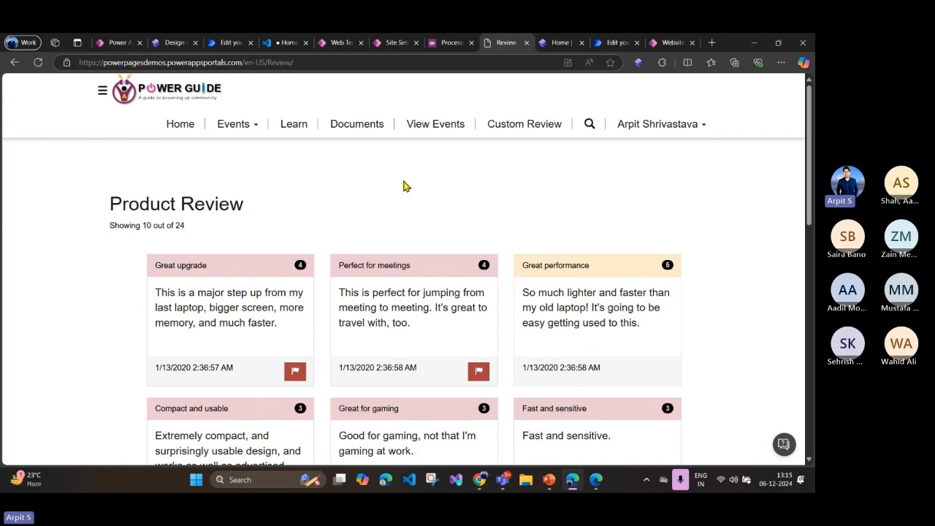
Step: Switch to PowerPoint and review the Customize and Extend Website Pages slide and the Integrate Power Pages slide after it
left_click(549, 480)
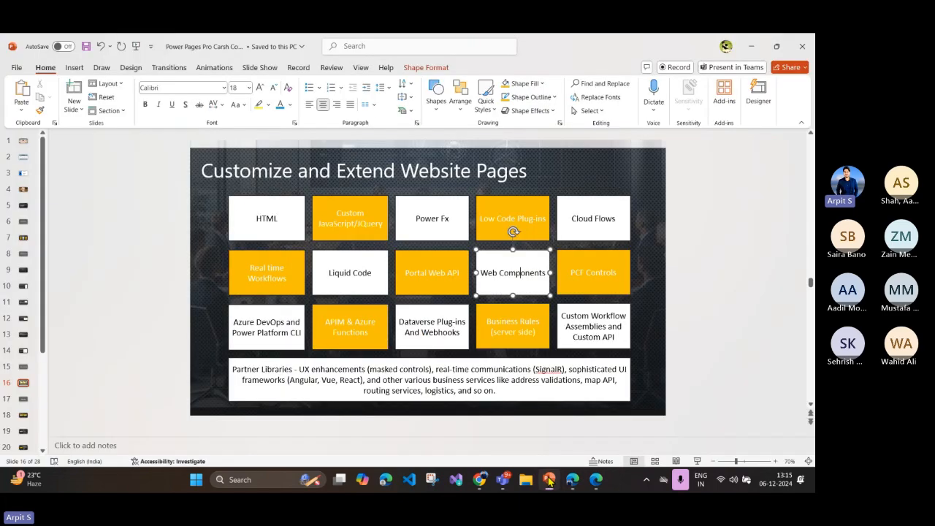
left_click(660, 319)
scroll(674, 291, "down", 1)
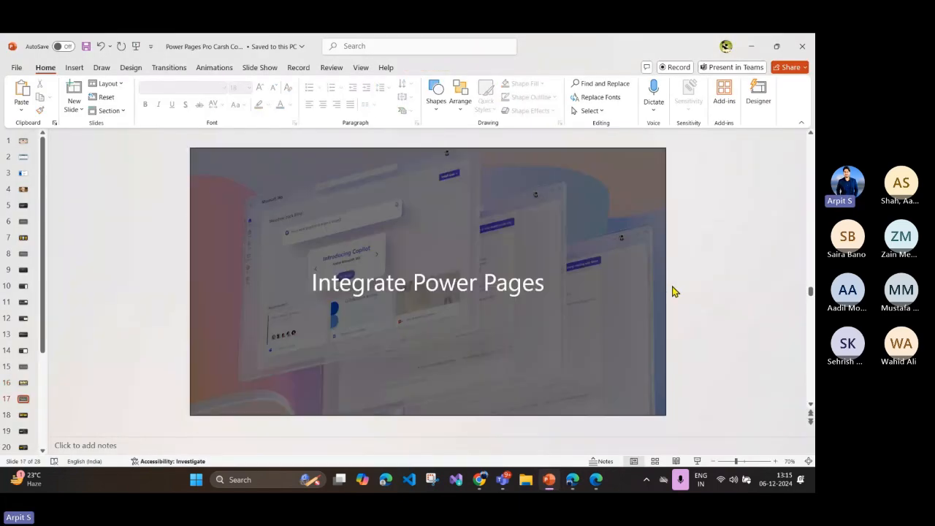
scroll(674, 290, "up", 1)
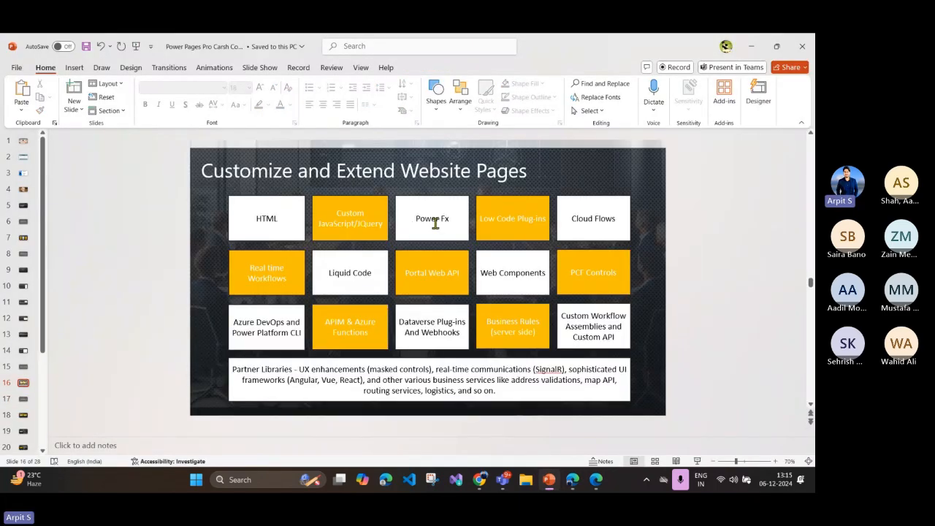
Step: Switch back to the browser, leave the powerpagesdemos site for the Power Pages home, and open the Event Hub site for editing
left_click(573, 479)
left_click(174, 42)
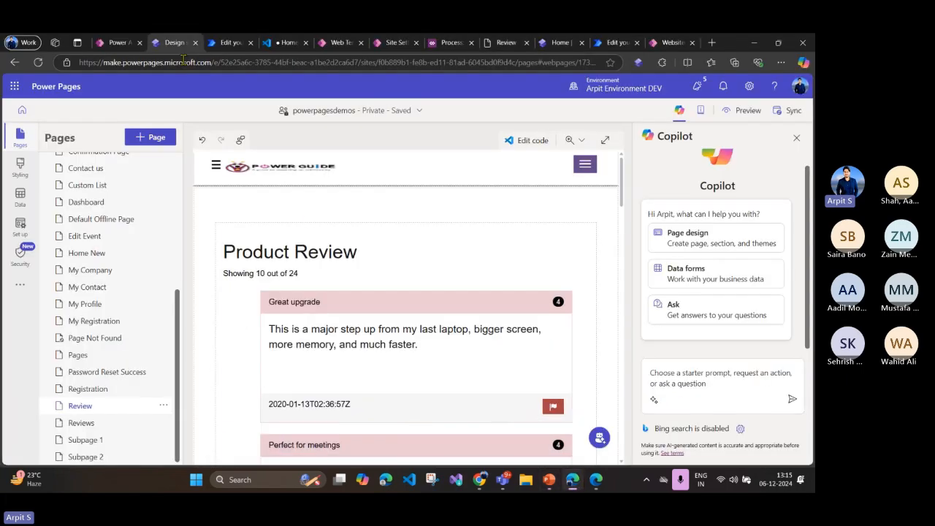
scroll(114, 234, "up", 3)
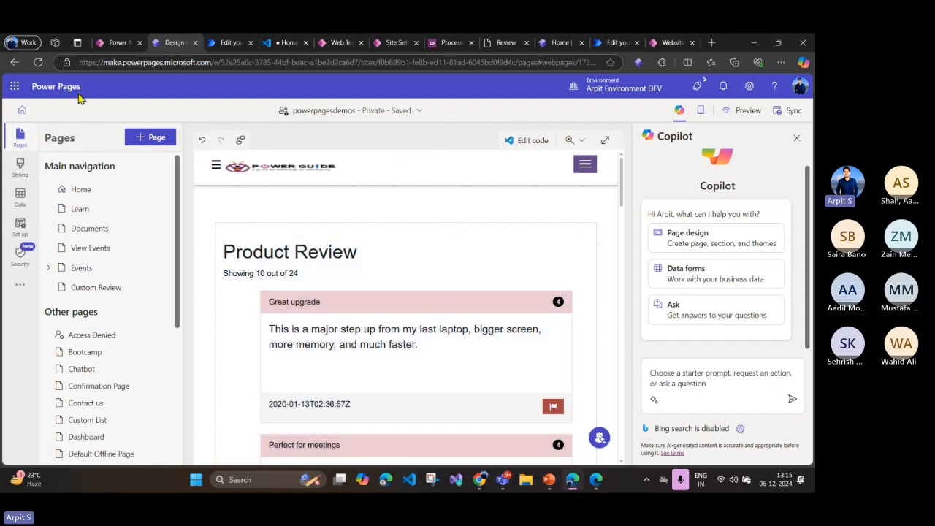
left_click(13, 117)
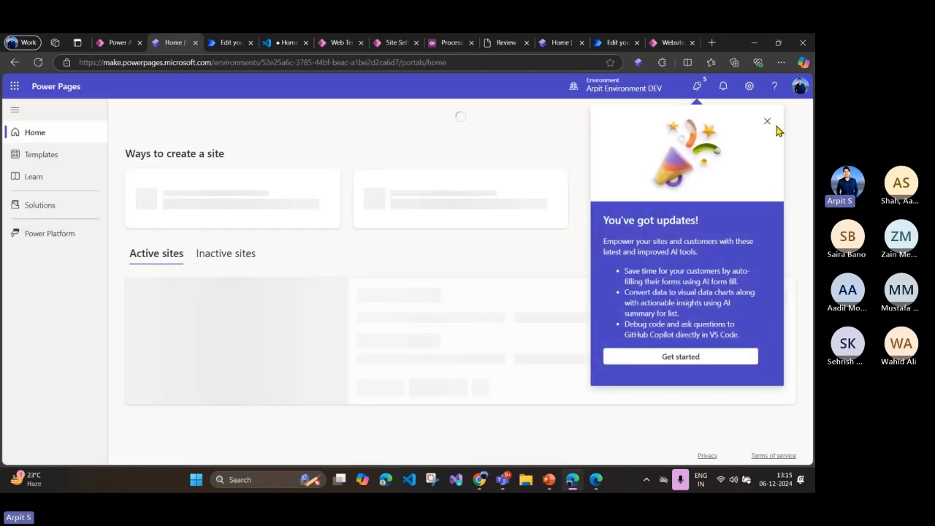
left_click(767, 124)
scroll(319, 310, "down", 4)
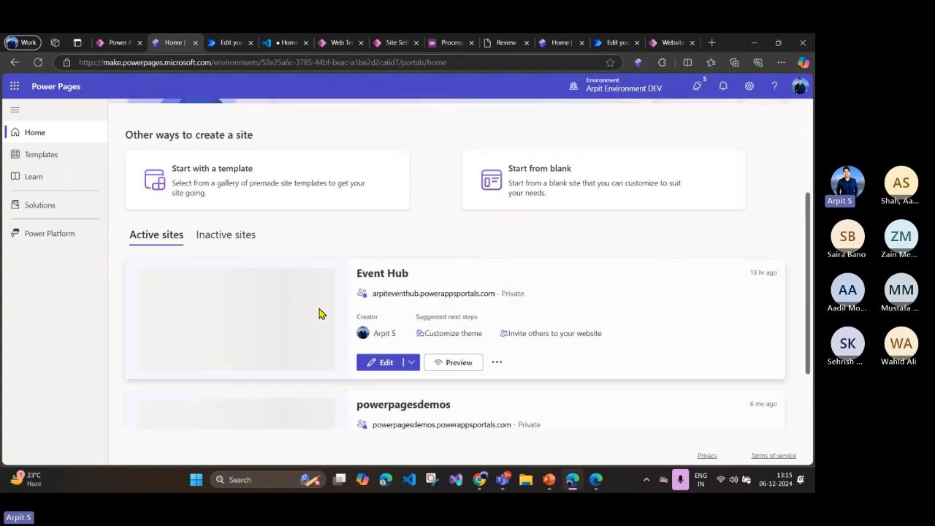
left_click(385, 319)
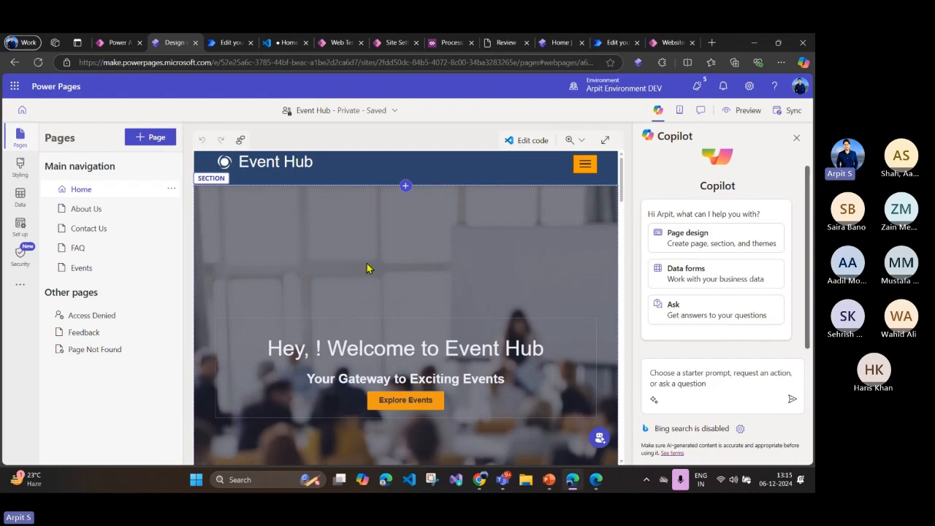
Step: Open the Power Fx formula of the Home page's welcome heading and expand the formula editor
left_click(378, 355)
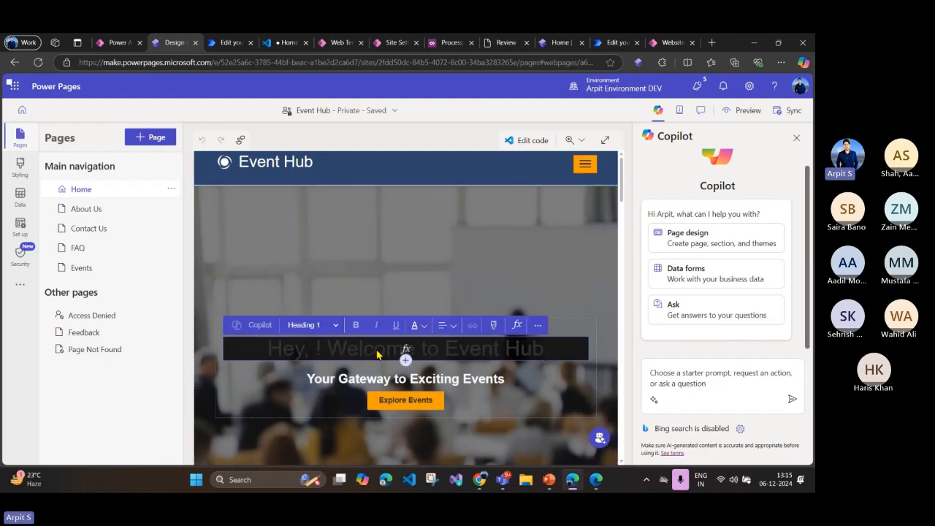
left_click(513, 330)
left_click(517, 326)
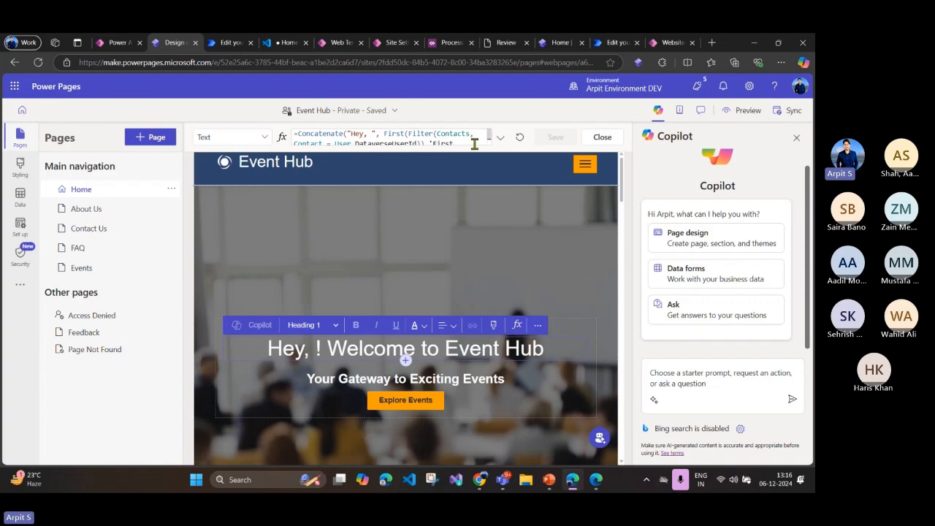
left_click(500, 140)
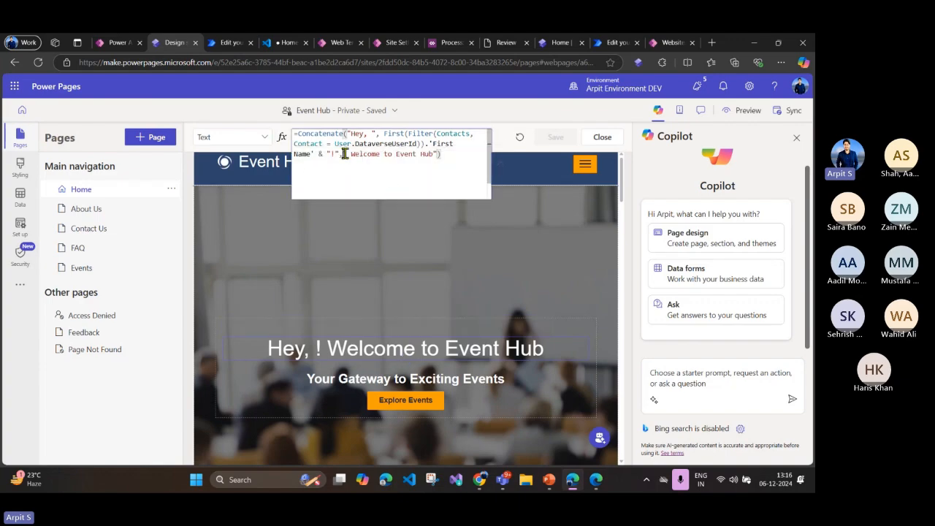
Step: Go through the heading formula, highlighting Concatenate, First, Filter, Contacts and User.DataverseUserId
double_click(331, 133)
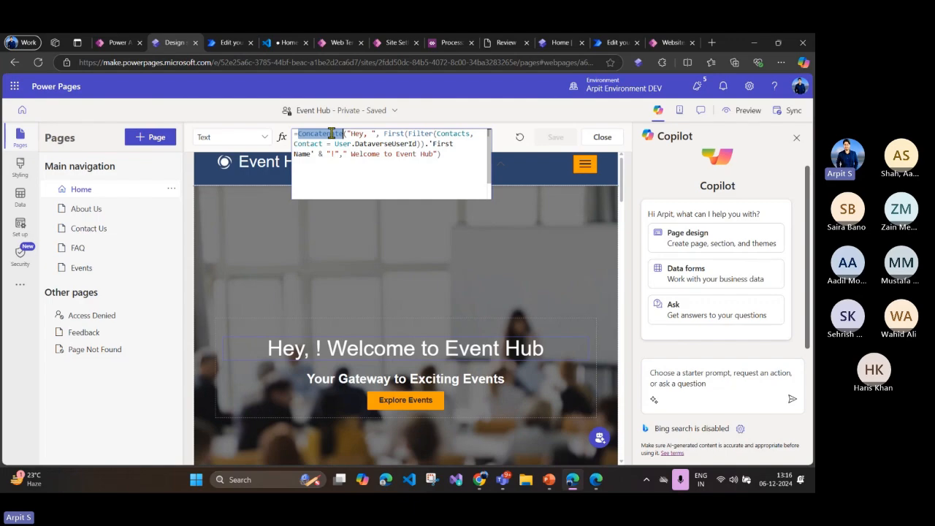
left_click(364, 154)
left_click(398, 136)
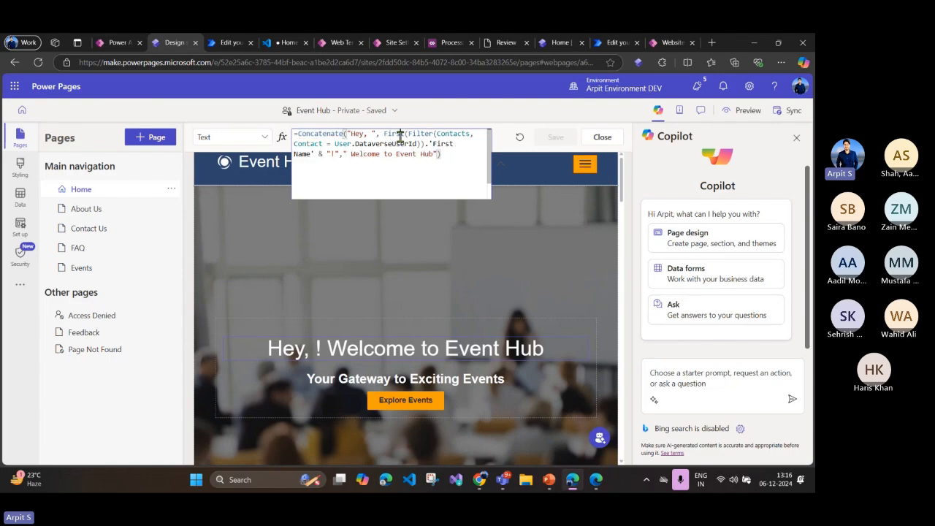
left_click(438, 135)
left_click(393, 136)
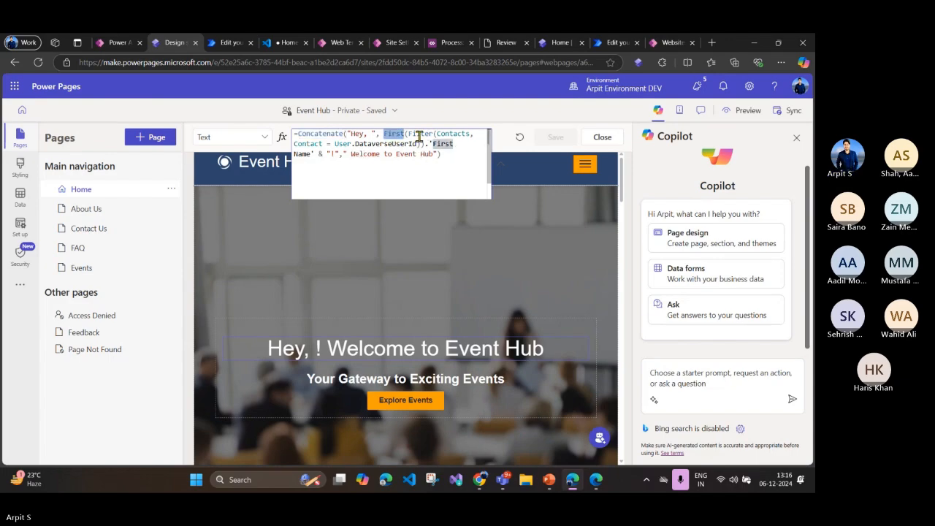
left_click(417, 135)
left_click(453, 136)
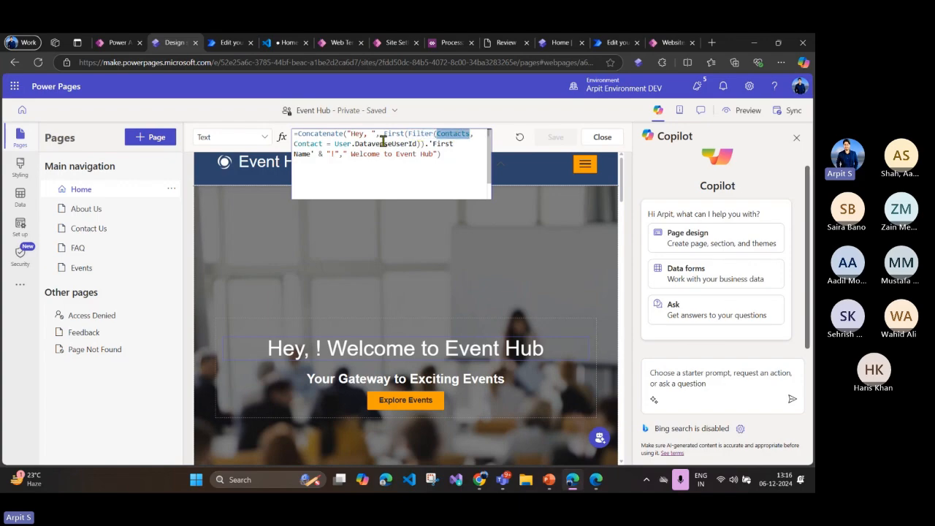
left_click_drag(335, 144, 419, 146)
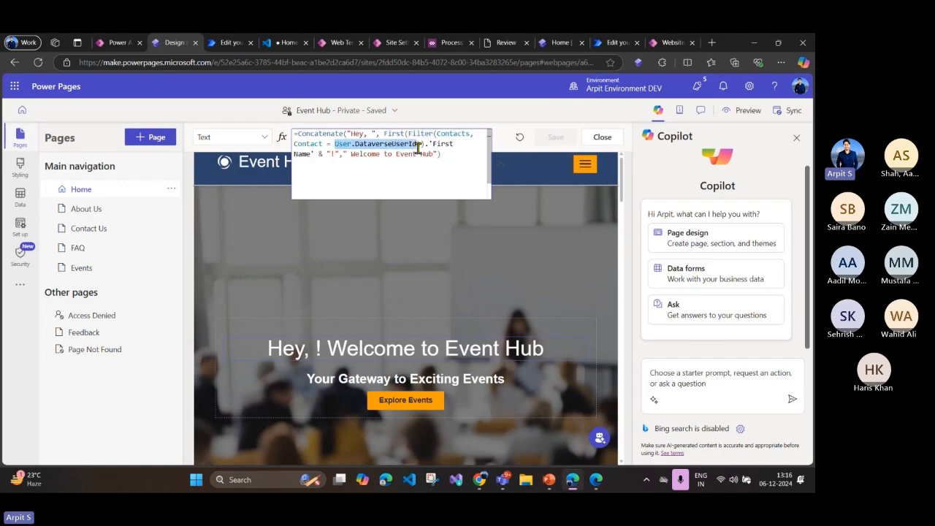
Step: Examine the contact filter, its First Name output and the User object in the welcome heading's Power Fx formula
left_click(418, 145)
left_click_drag(319, 154, 297, 134)
left_click(401, 153)
left_click(436, 135)
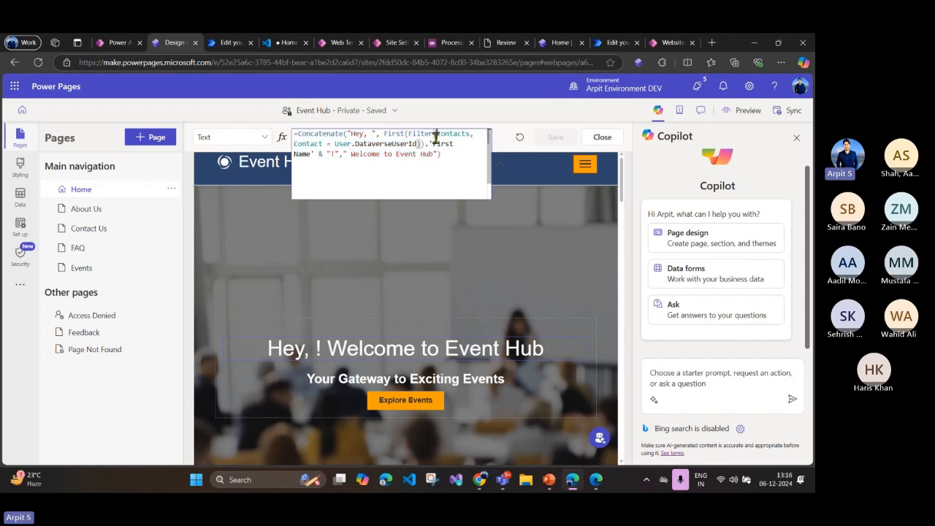
double_click(342, 143)
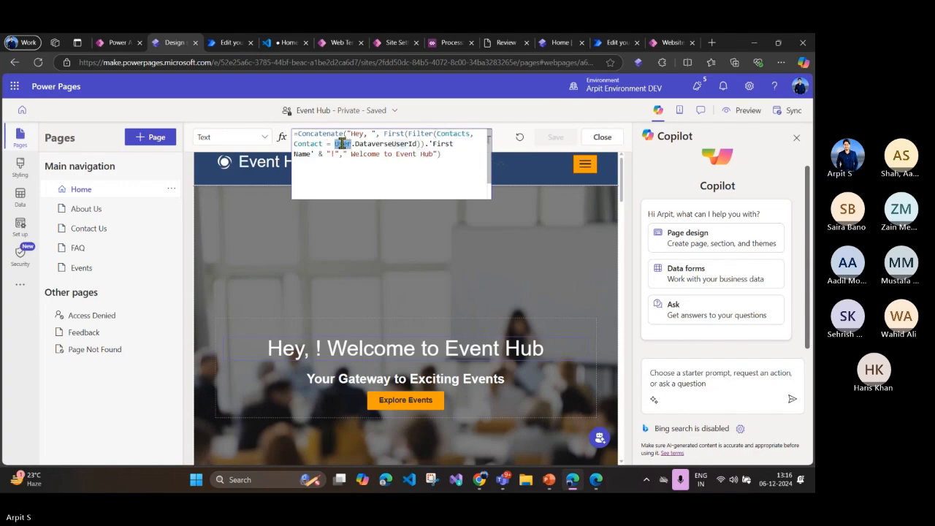
Step: Remove DataverseUserId after User in the heading formula, reinsert it from the suggestions, and highlight the complete formula
double_click(381, 144)
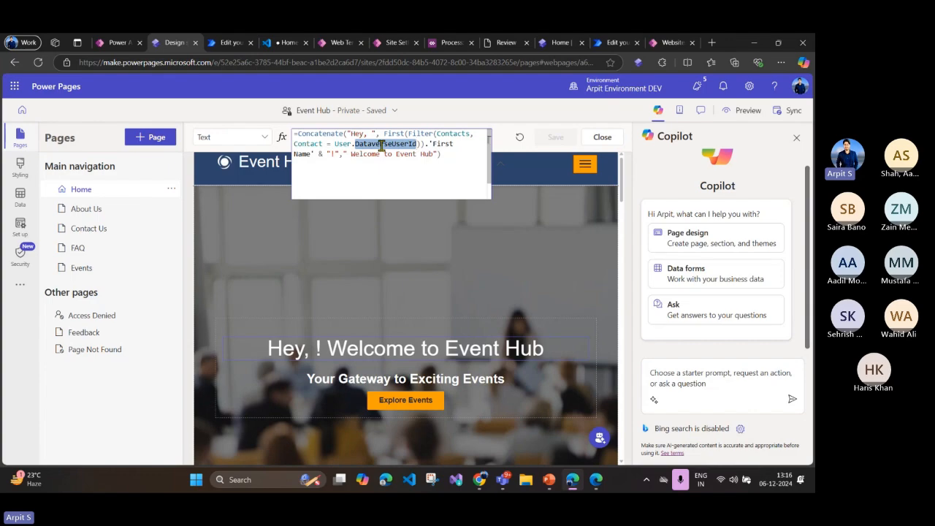
key("BackSpace")
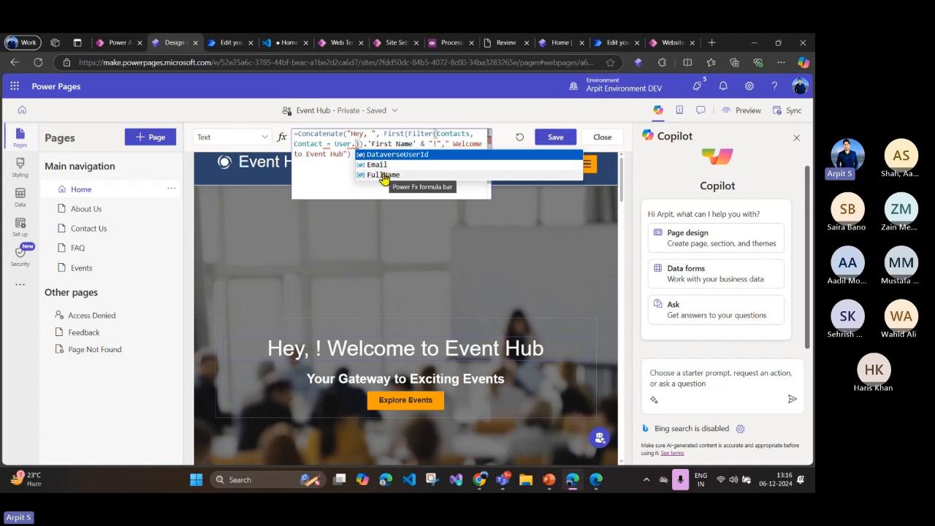
left_click(395, 154)
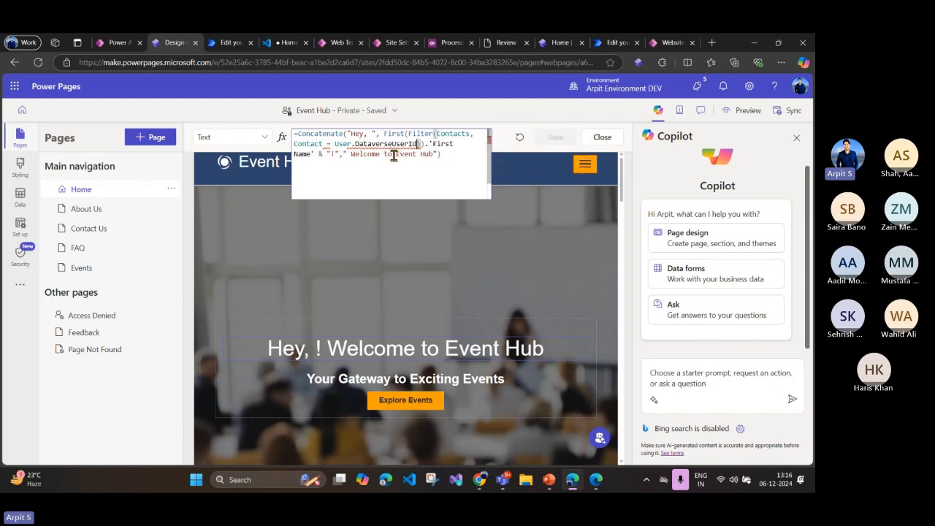
left_click_drag(439, 158, 285, 138)
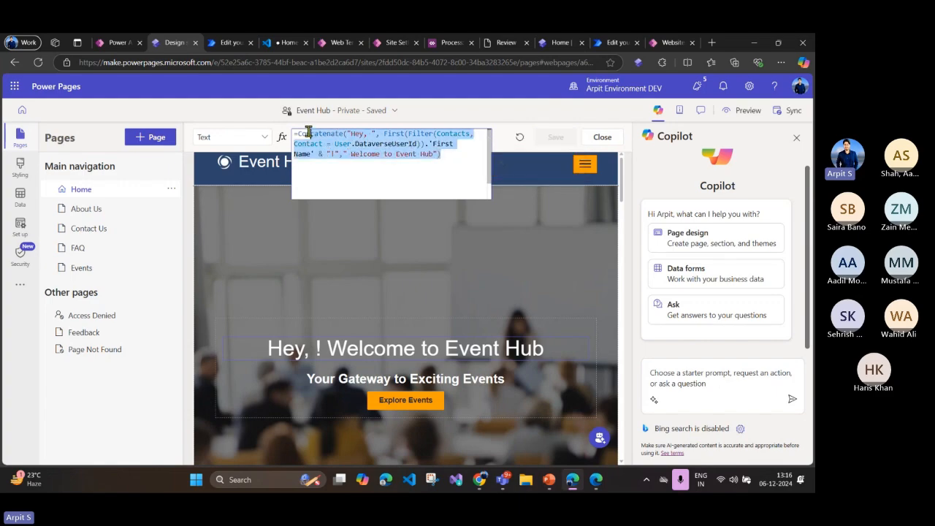
left_click(337, 154)
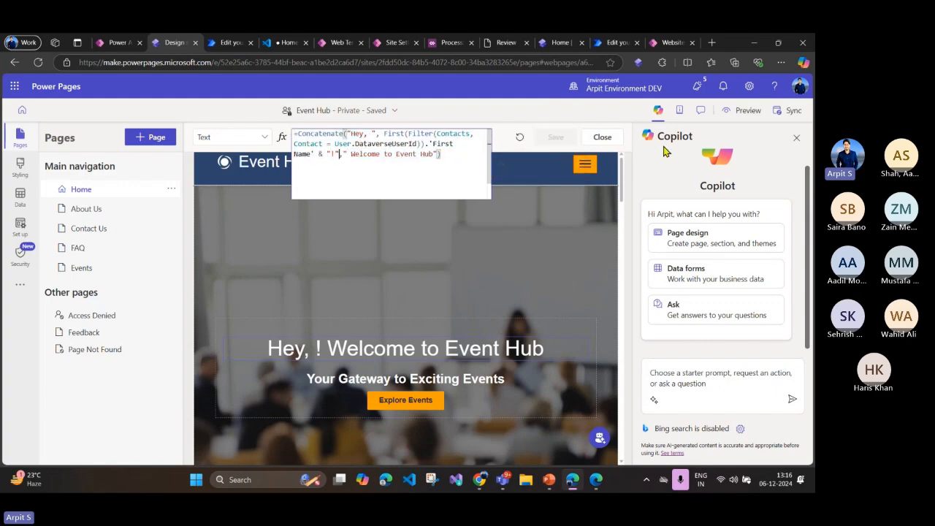
Step: Preview the Event Hub site and check the personalized first name and welcome text in the Home page heading
left_click(745, 116)
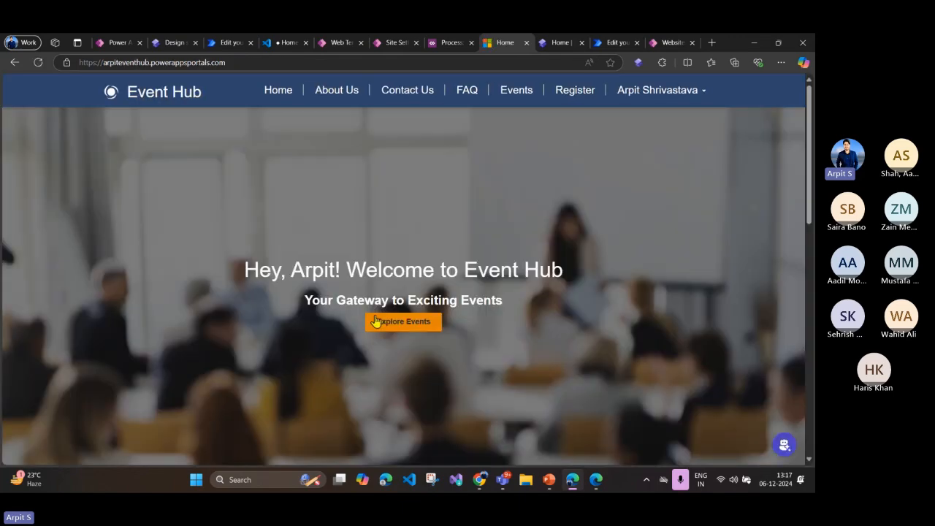
left_click_drag(292, 270, 338, 270)
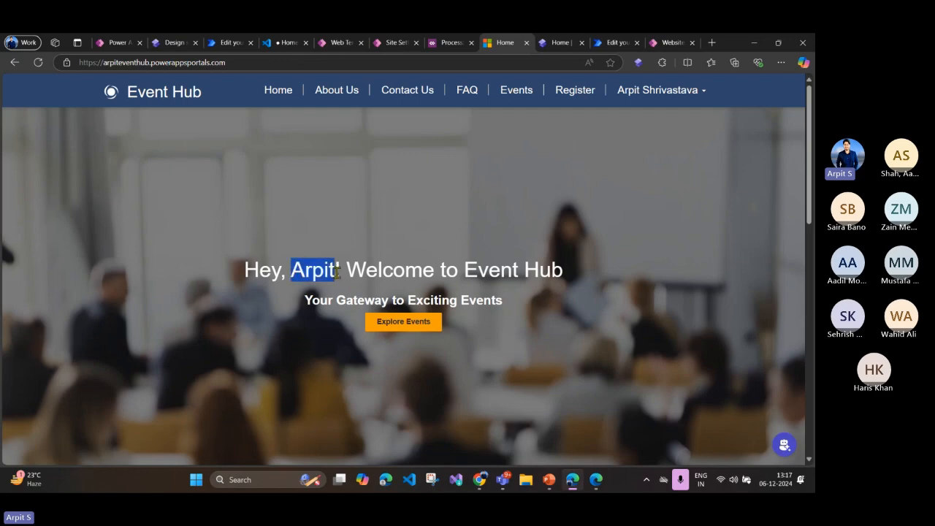
left_click(358, 278)
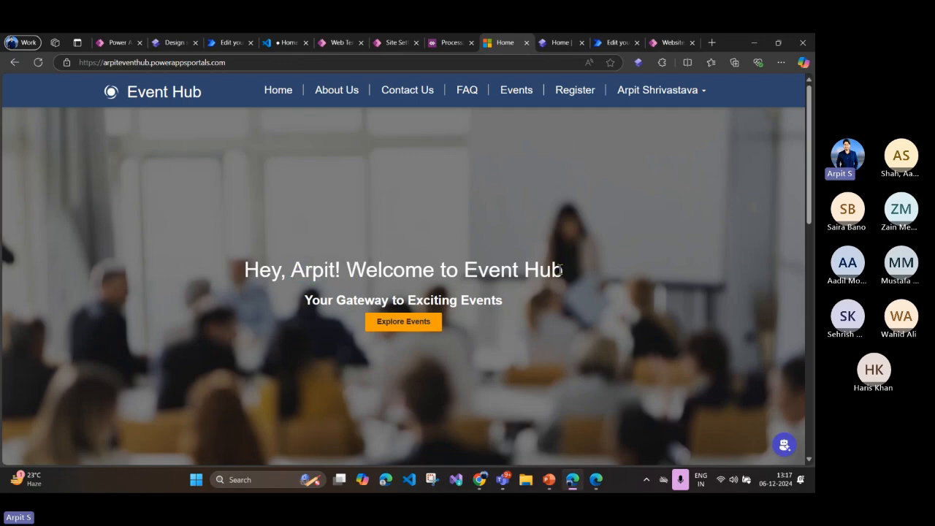
left_click_drag(563, 270, 221, 271)
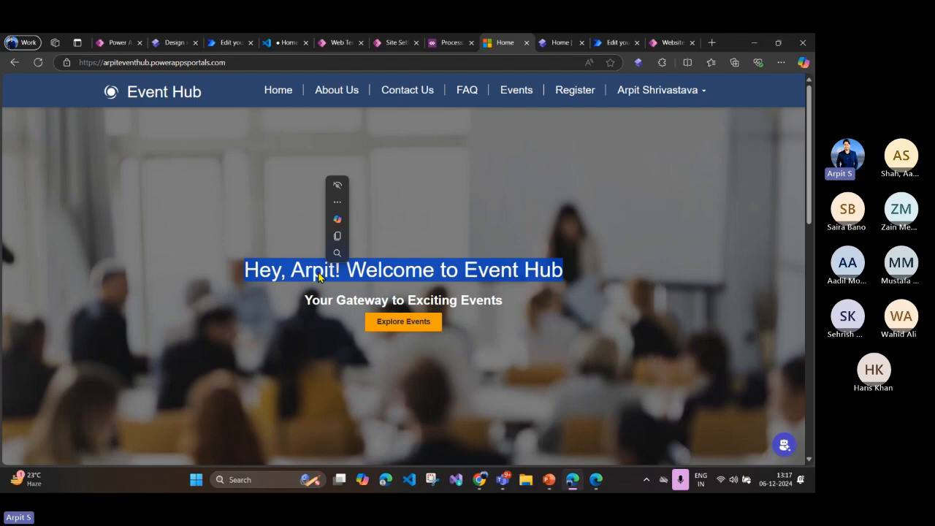
left_click(512, 275)
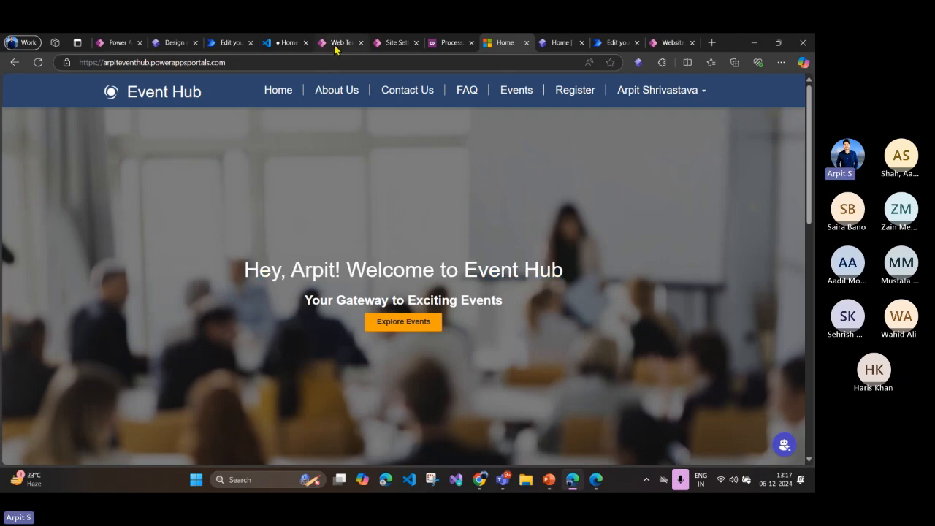
Step: Switch to the reviews web template in Portal Management and review its Liquid code up to the postsQuery FetchXML block
mouse_move(337, 48)
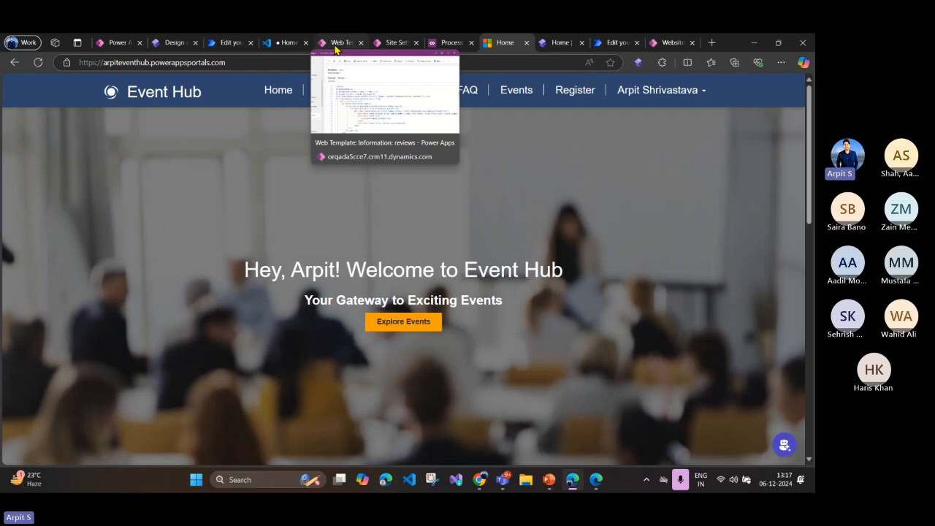
left_click(337, 48)
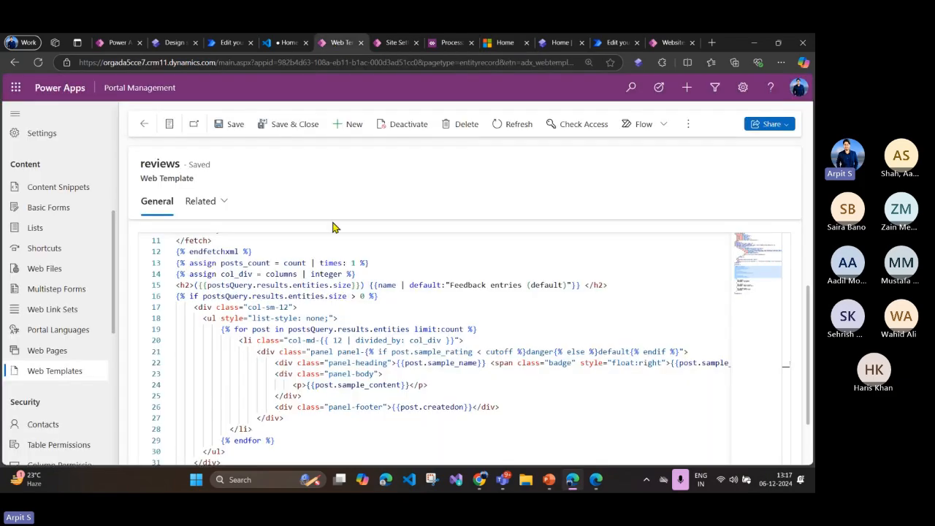
left_click(334, 295)
scroll(333, 293, "up", 2)
scroll(333, 294, "up", 1)
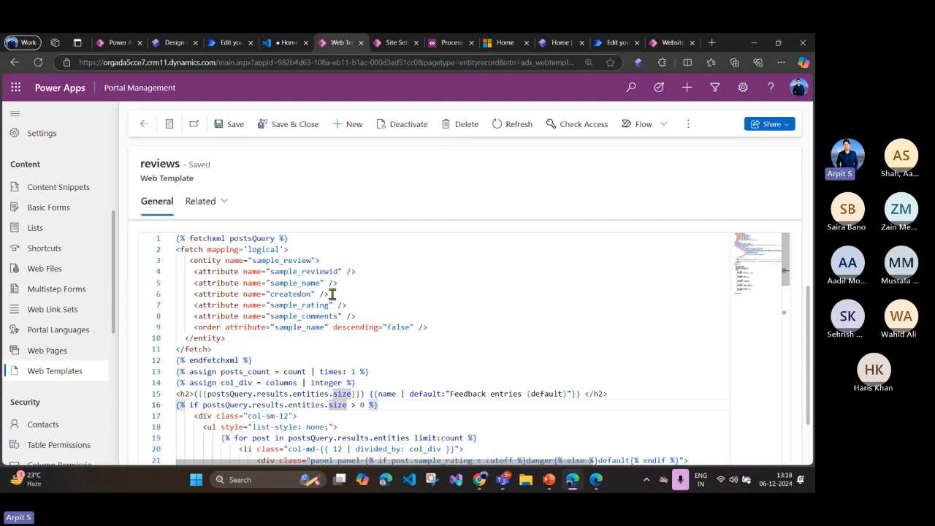
left_click(361, 305)
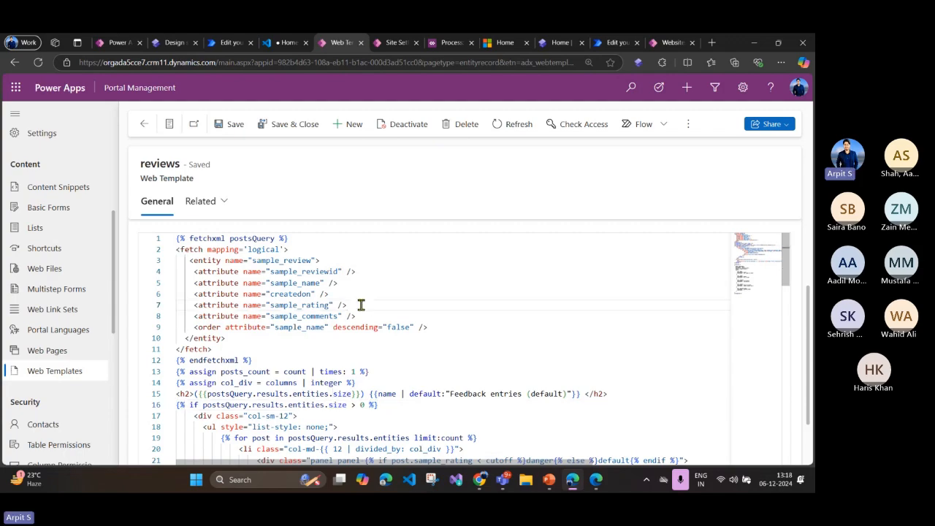
Step: Switch to PowerPoint and advance from the Customize and Extend Website Pages slide to the Integrate Power Pages slide
left_click(550, 480)
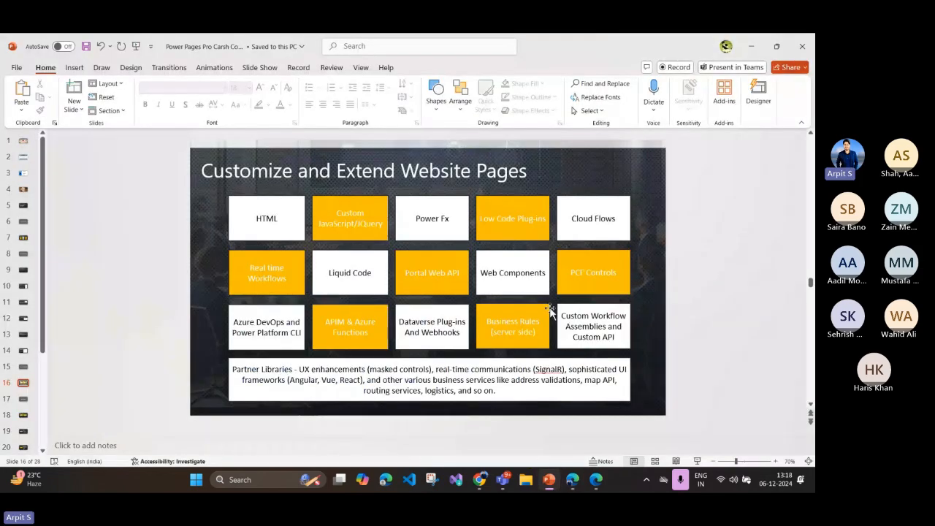
scroll(550, 311, "down", 1)
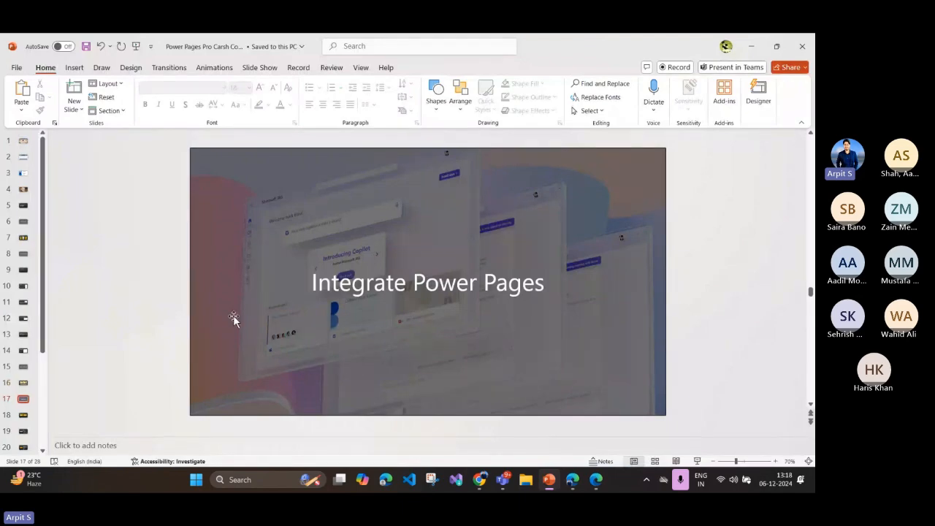
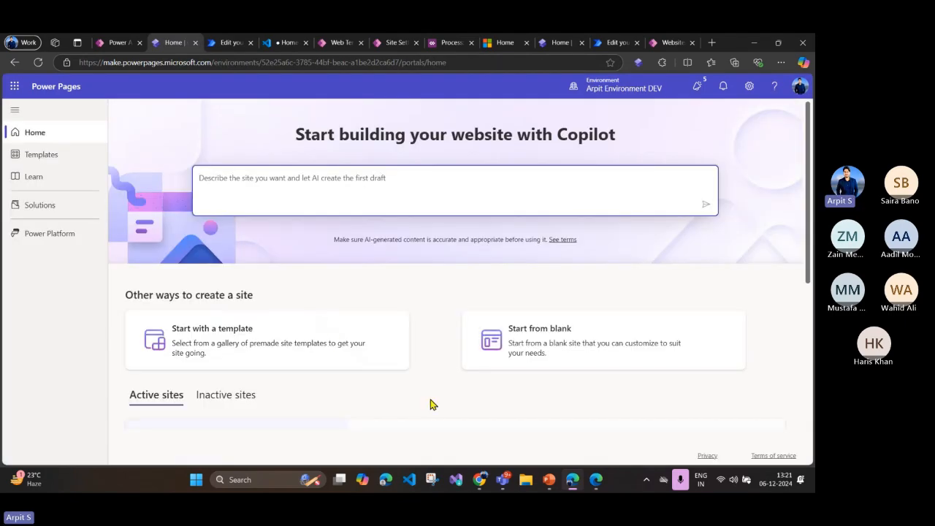
Step: Preview the powerpagesdemos site on desktop and check its Events menu and Documents page
scroll(431, 404, "down", 3)
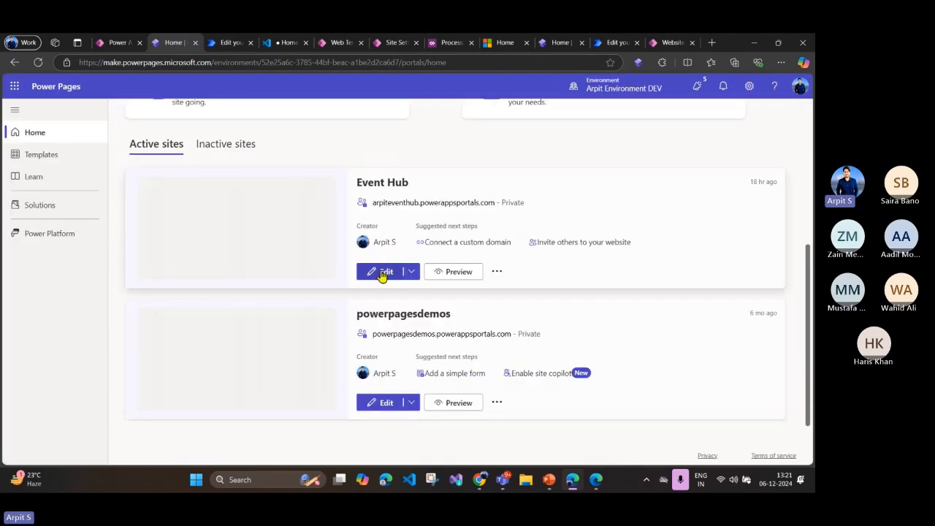
left_click(451, 403)
left_click(471, 263)
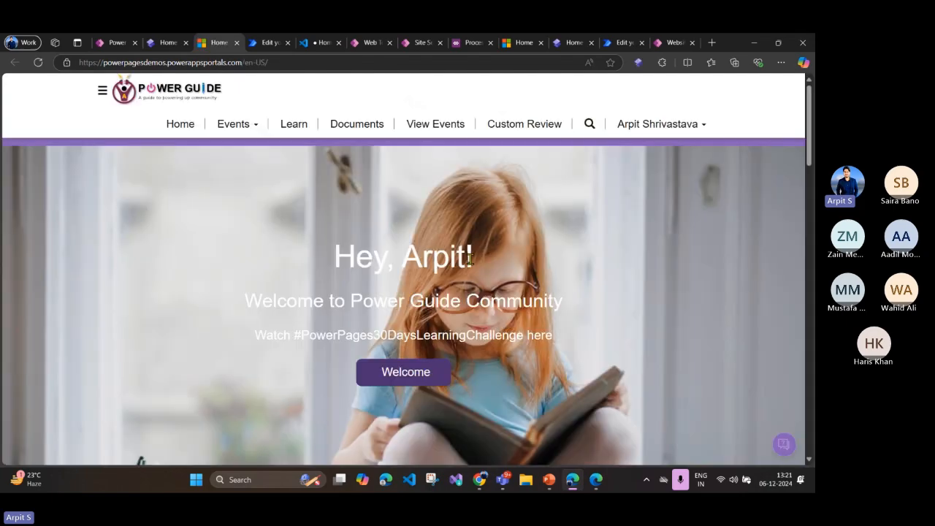
left_click(258, 135)
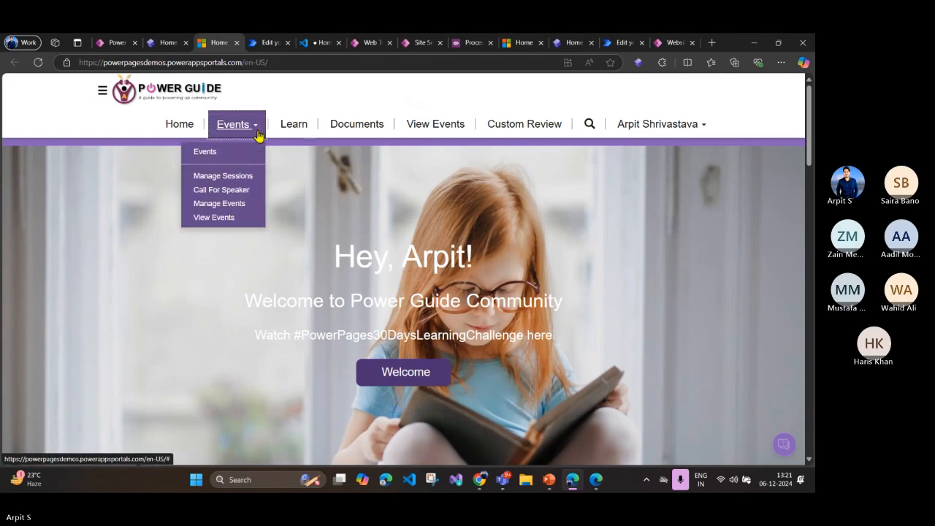
left_click(349, 134)
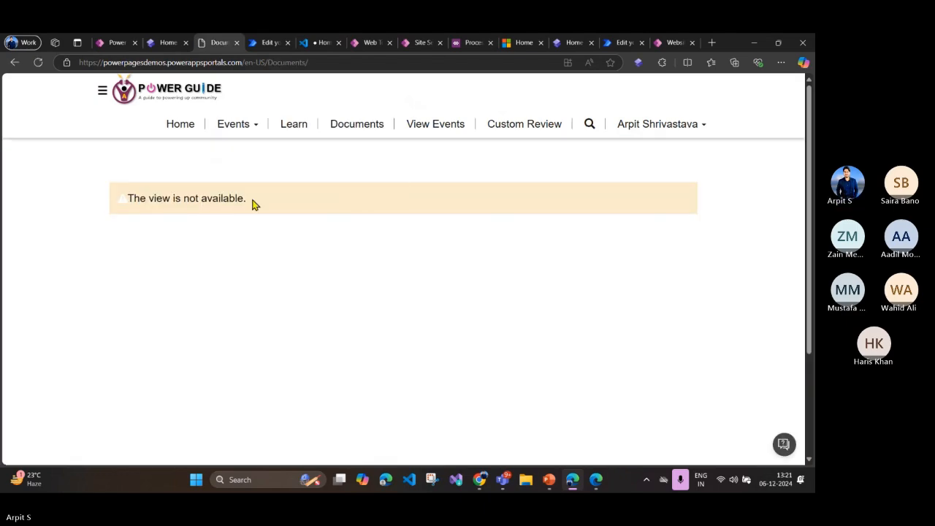
left_click(181, 129)
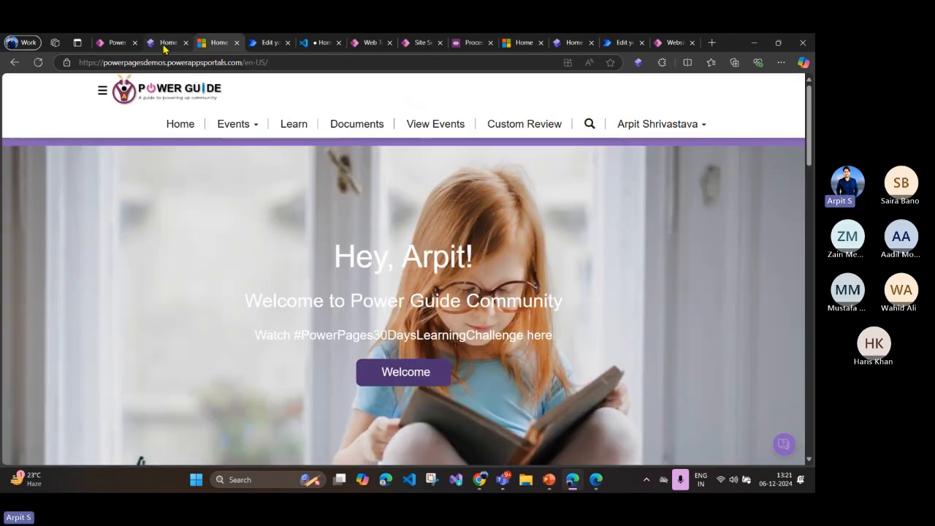
Step: Open the powerpagesdemos site for editing and try to edit the list on its Documents page
left_click(166, 42)
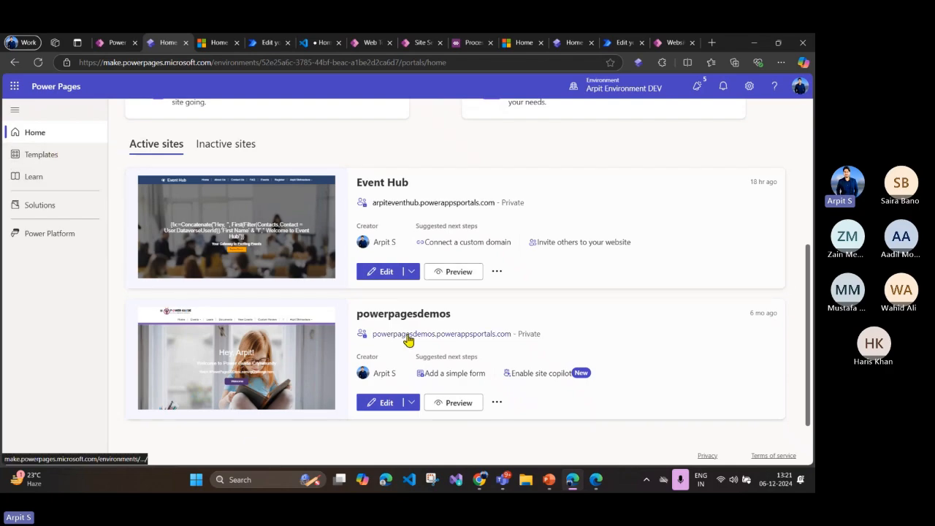
left_click(384, 405)
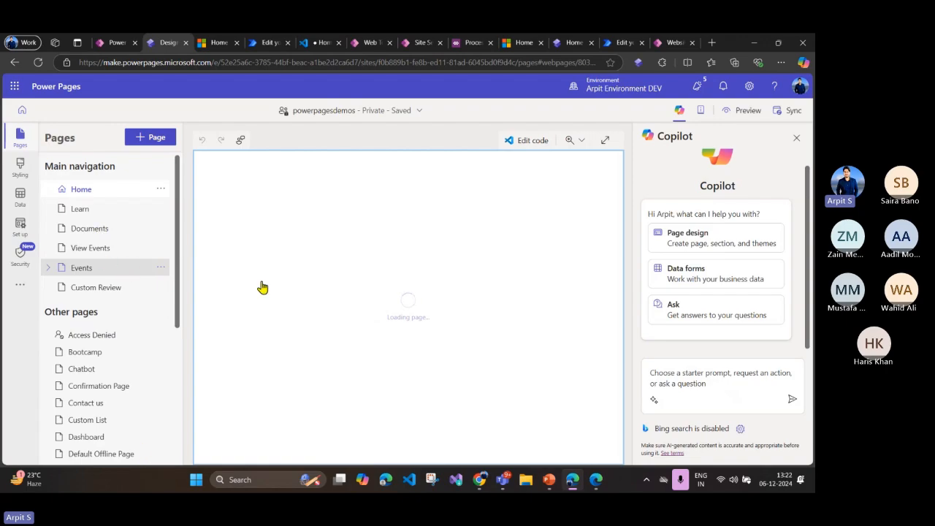
left_click(106, 231)
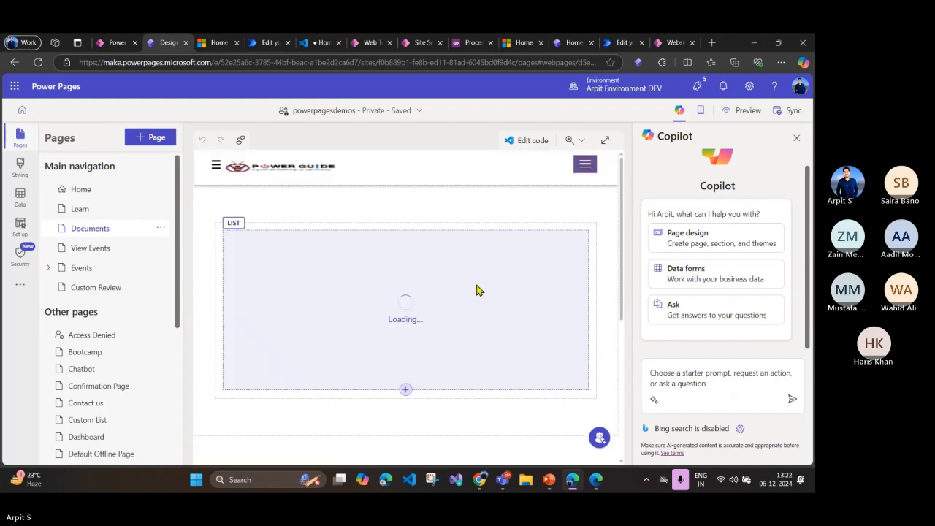
left_click(424, 307)
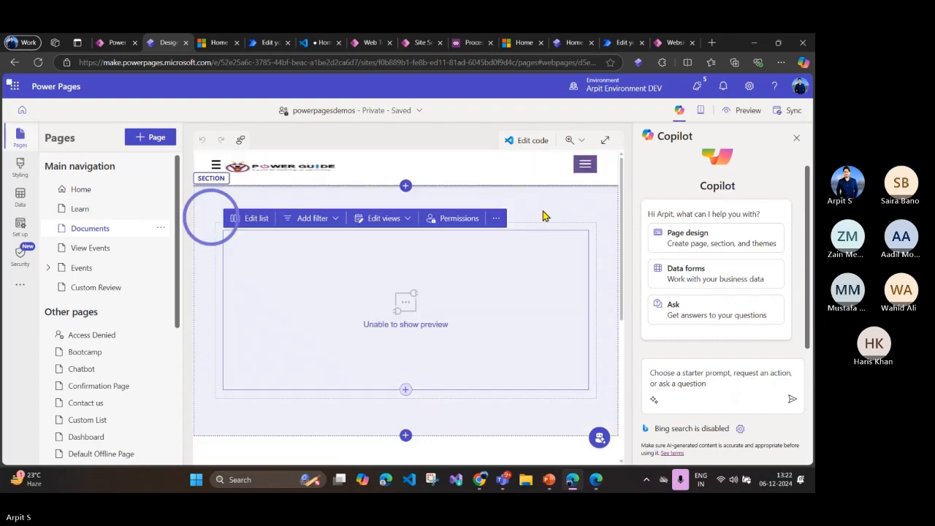
left_click(254, 219)
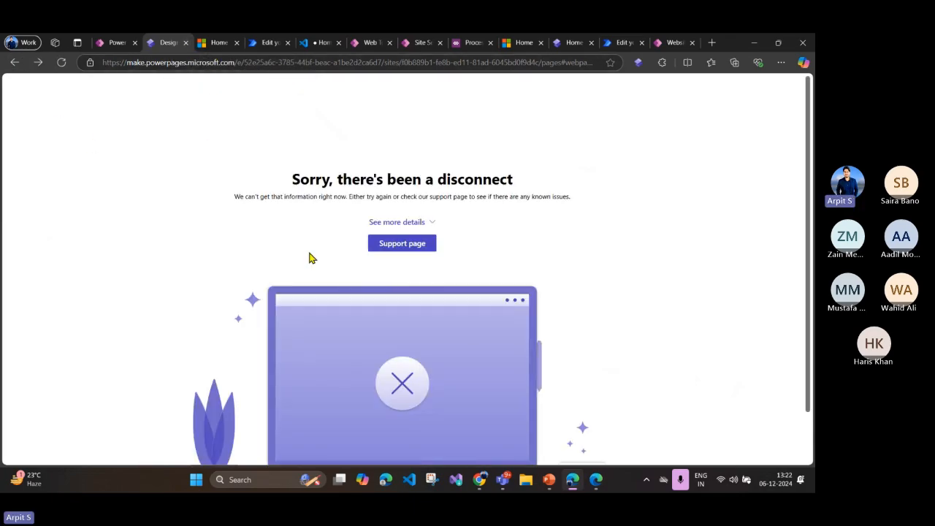
Step: Reload the powerpagesdemos design studio from its site address with the trailing "/pages" removed
left_click(23, 63)
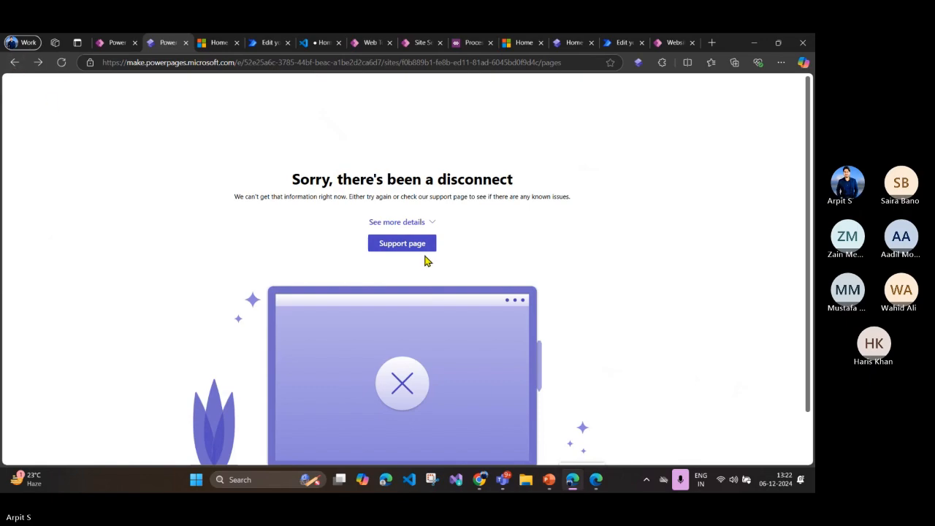
left_click(117, 43)
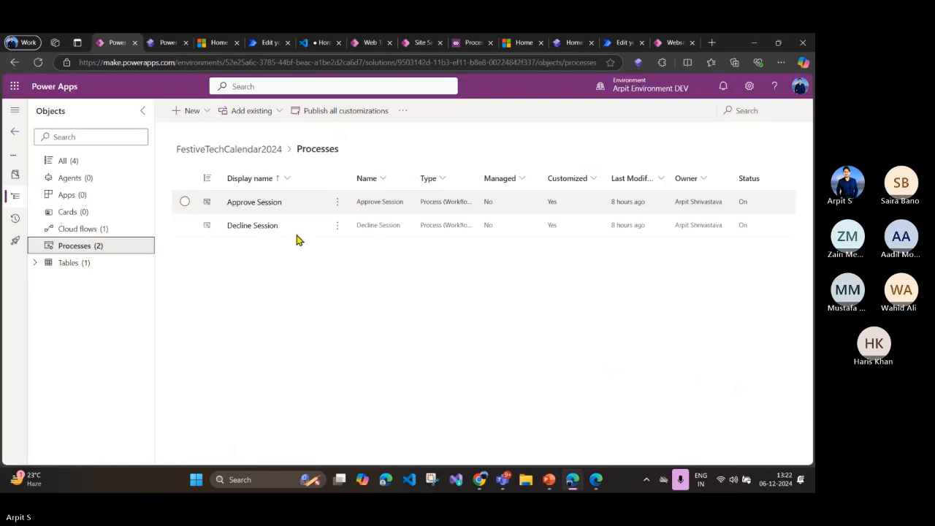
left_click(169, 43)
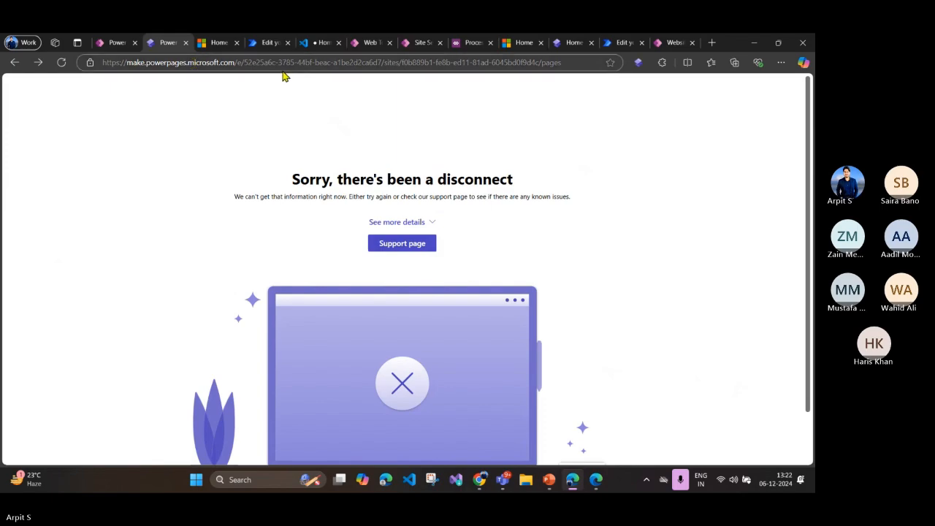
left_click(444, 64)
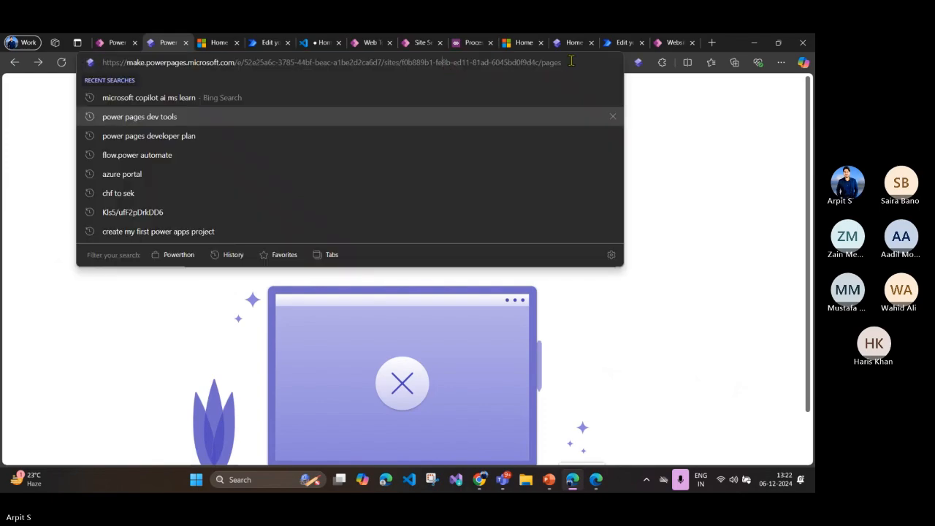
left_click_drag(559, 63, 537, 63)
key("BackSpace")
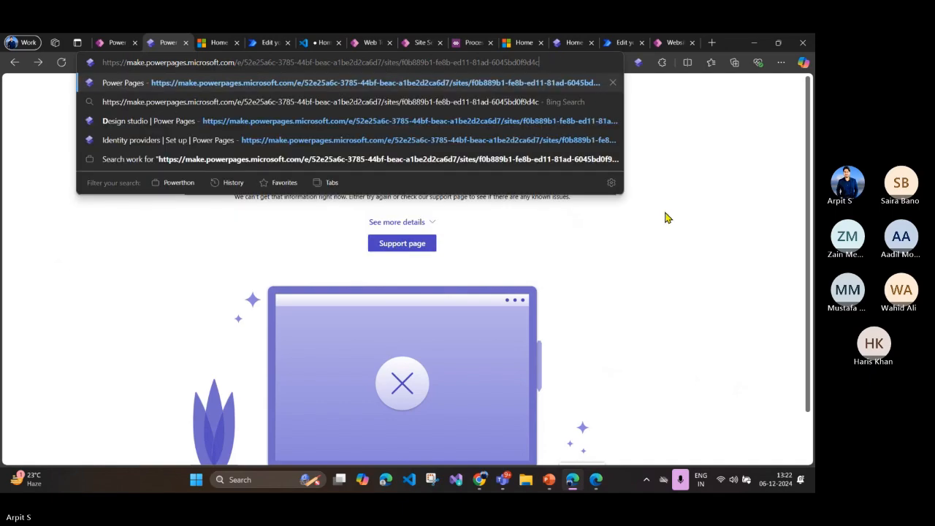
key("Return")
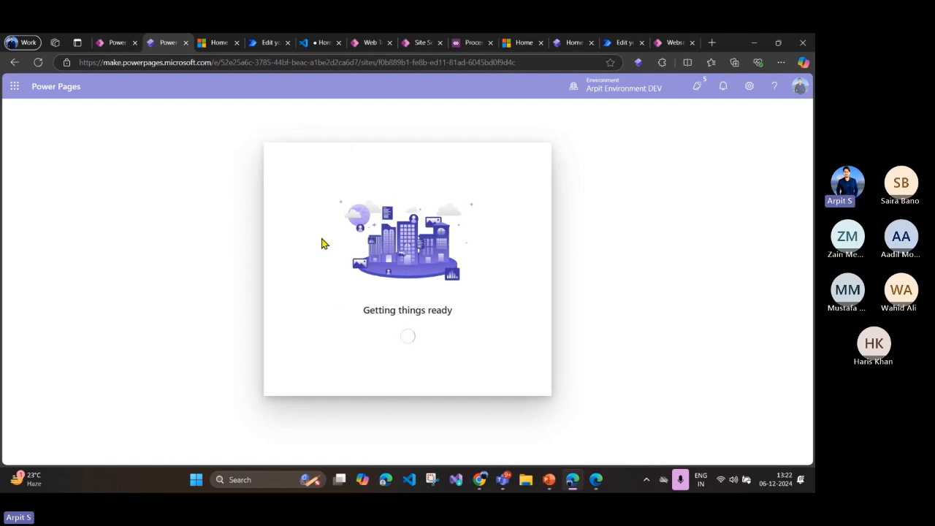
Step: Start a new virtual table in the FestiveTechCalendar2024 solution in Power Apps, using the existing SharePoint connection
left_click(117, 43)
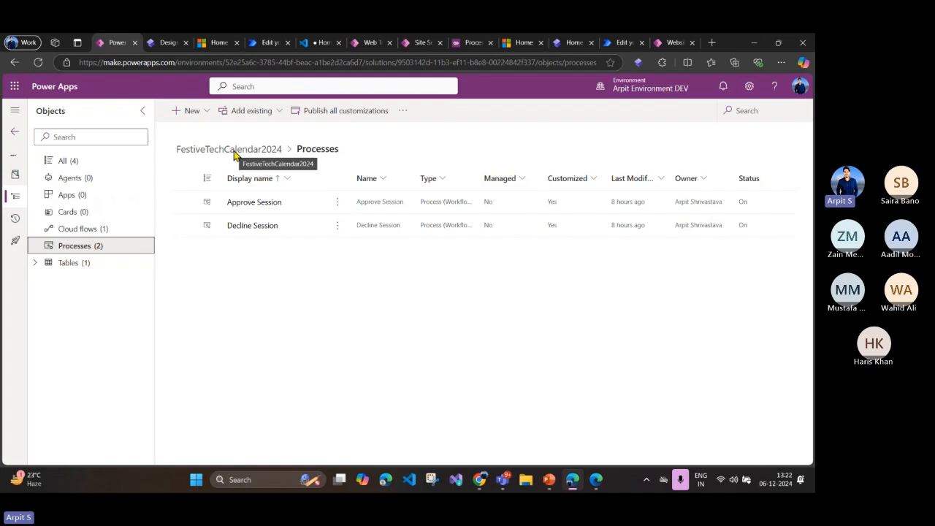
left_click(209, 115)
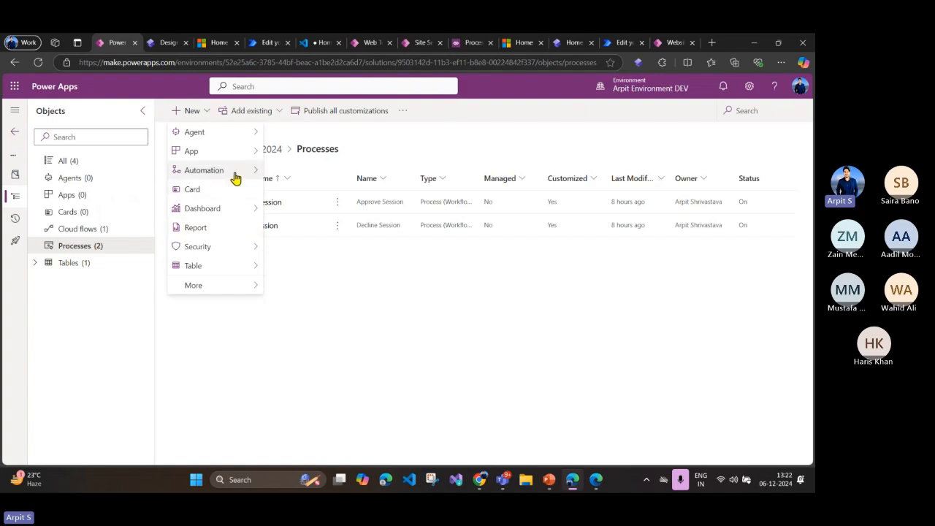
mouse_move(229, 267)
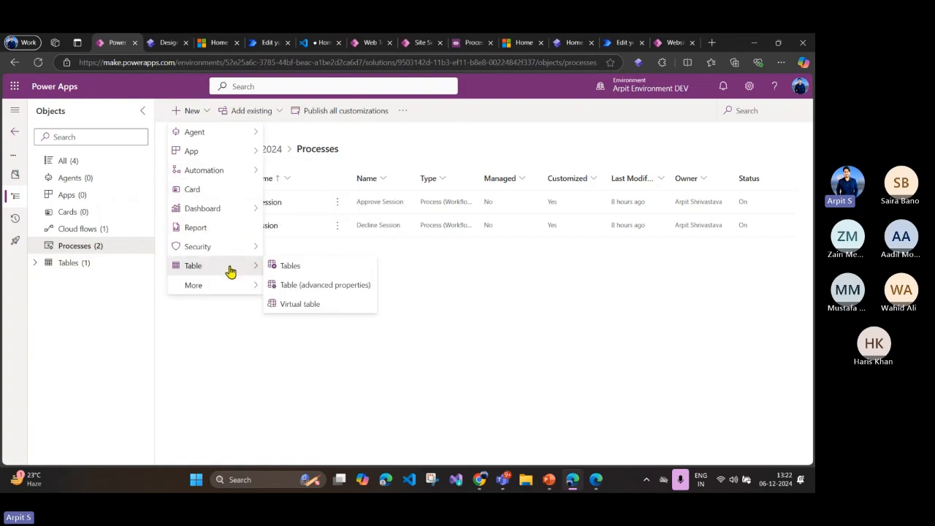
left_click(304, 307)
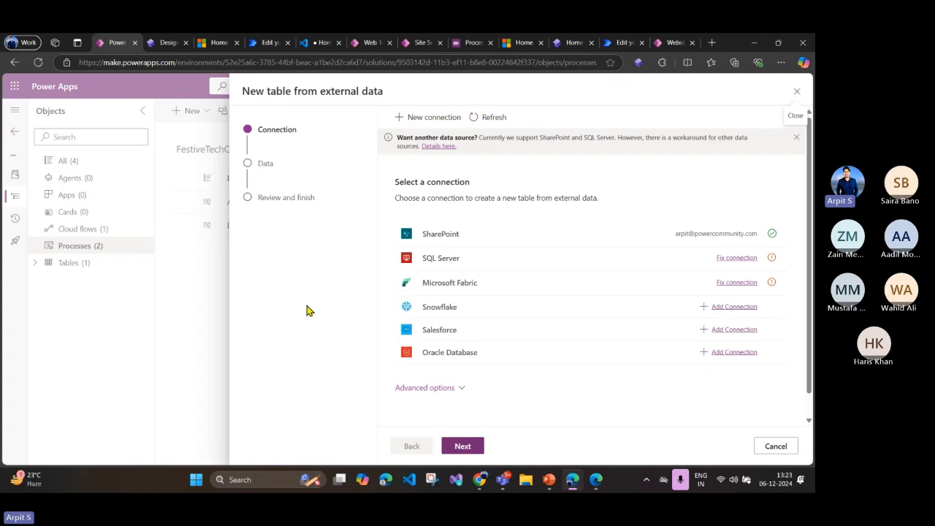
scroll(467, 245, "down", 1)
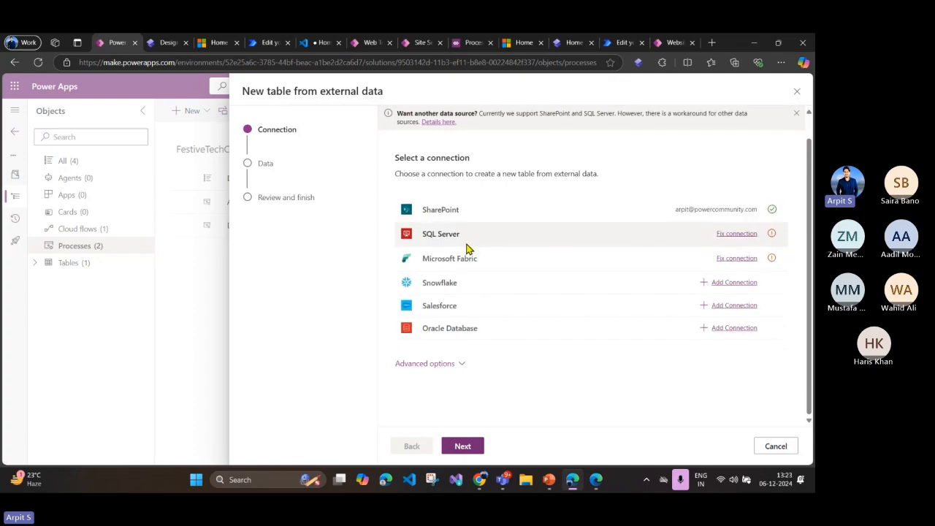
left_click(455, 364)
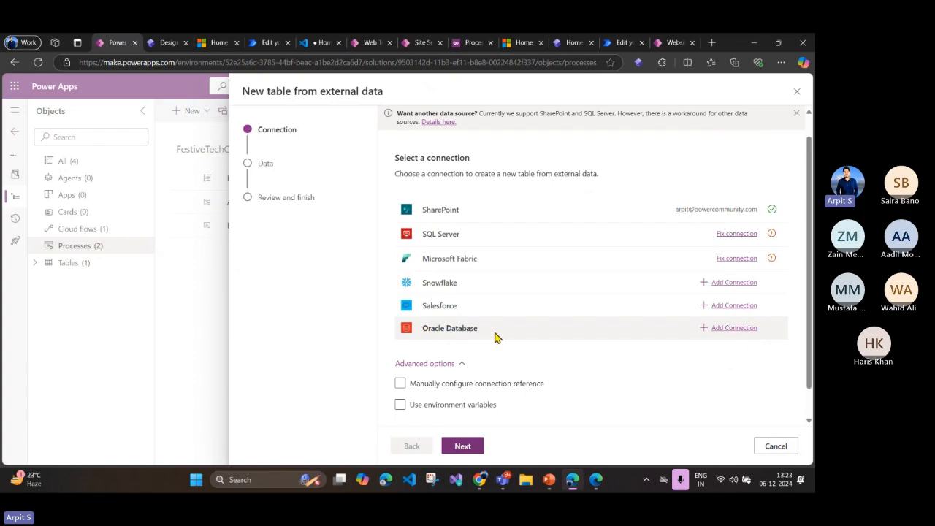
left_click(442, 215)
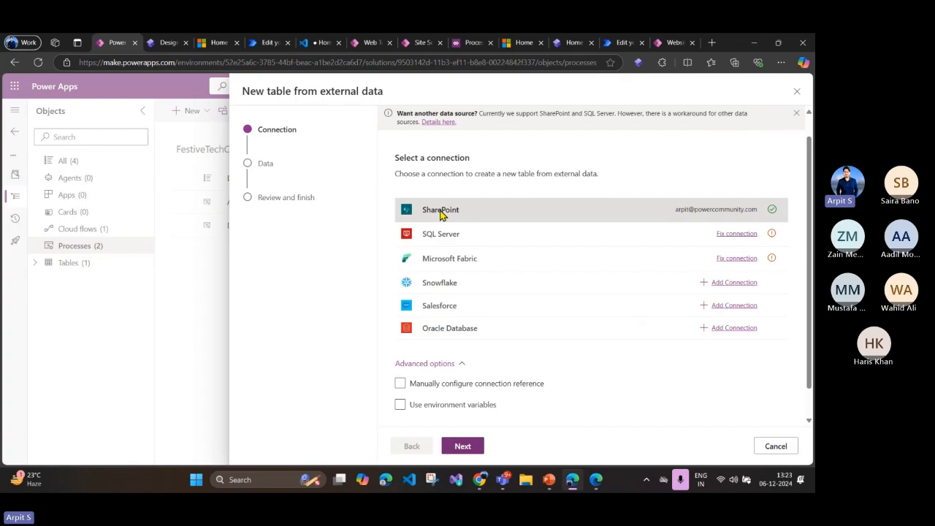
left_click(463, 446)
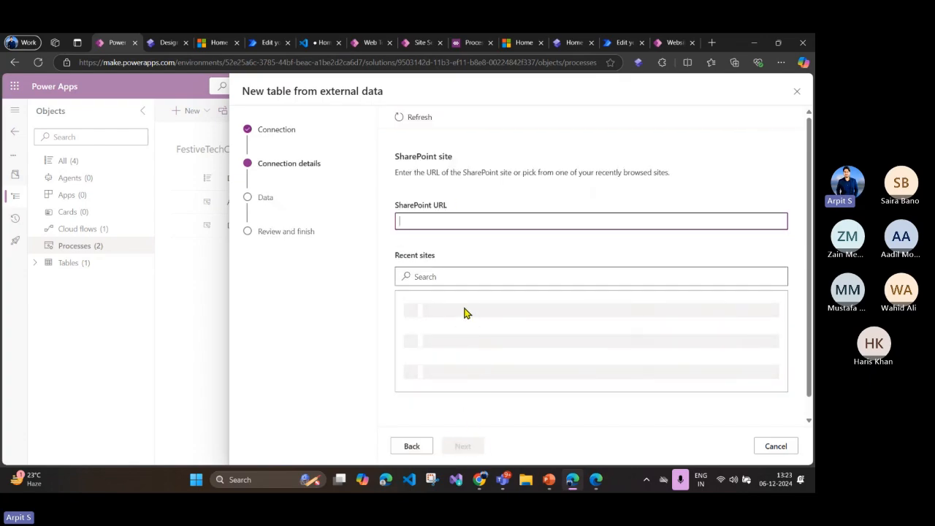
Step: Choose the Power Guide SharePoint site and its Event Docs list as the virtual table's data source
left_click(526, 314)
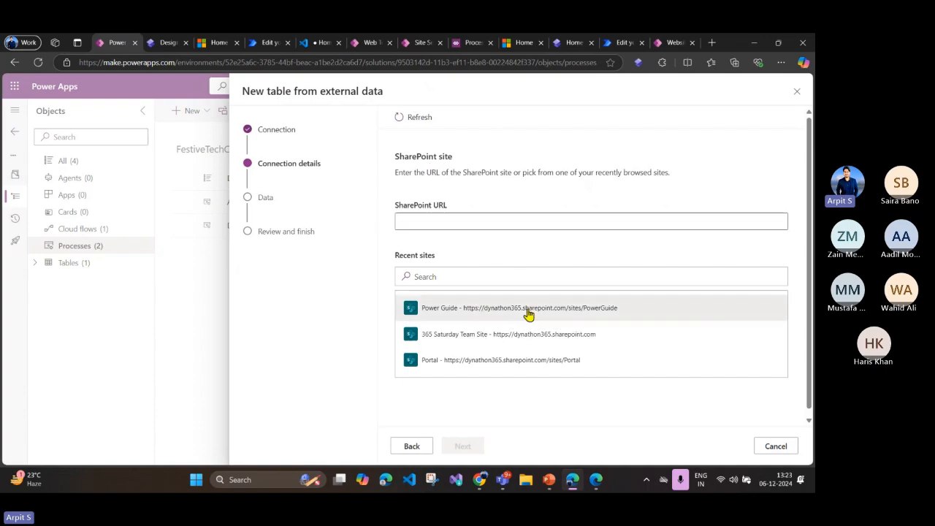
left_click(468, 447)
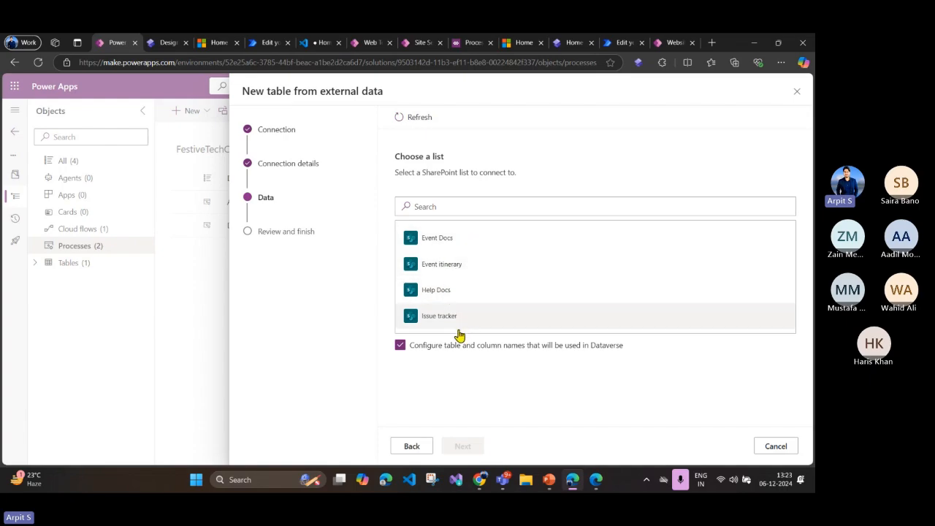
left_click(451, 241)
left_click(467, 449)
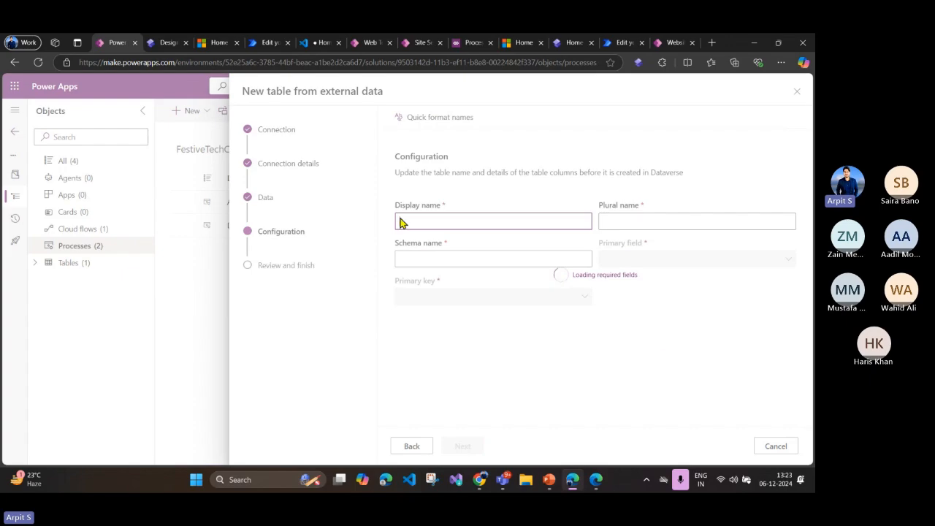
Step: Review the virtual table's display name, schema name, primary field and external column mappings
scroll(453, 252, "down", 1)
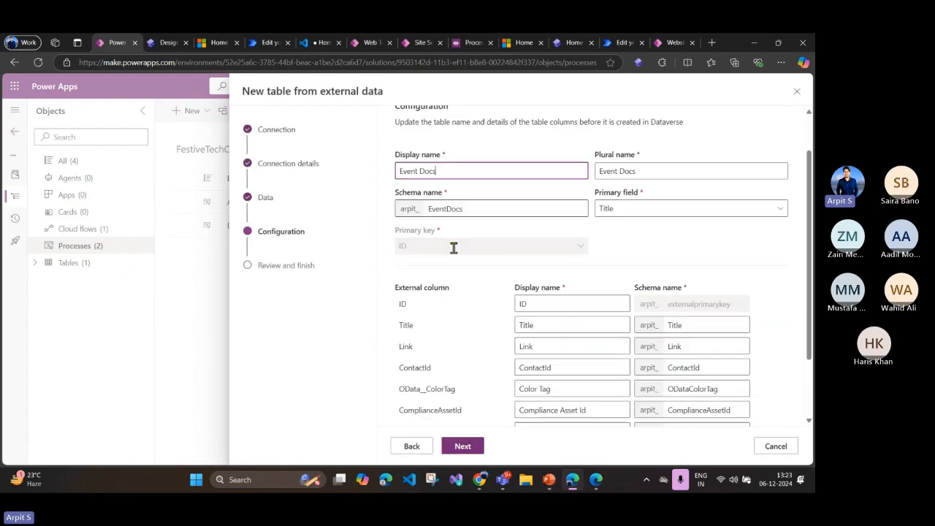
scroll(528, 305, "down", 2)
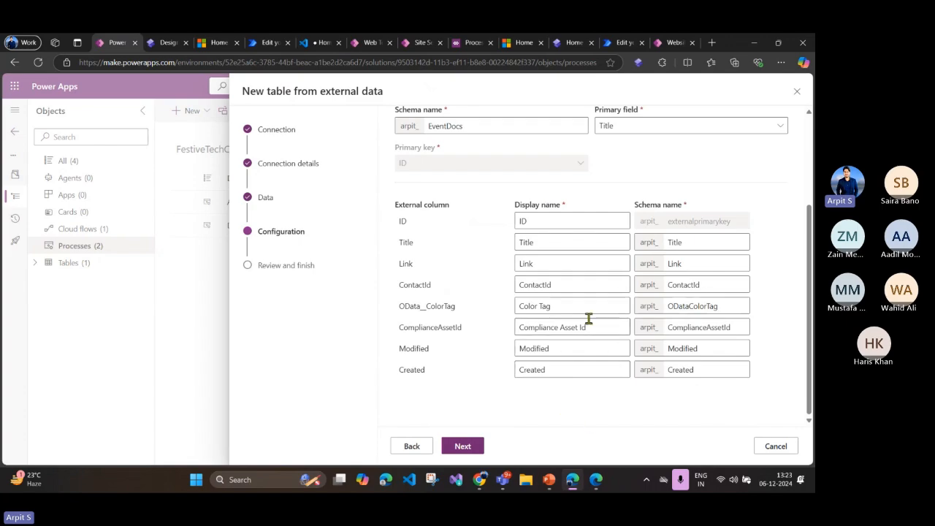
left_click(551, 220)
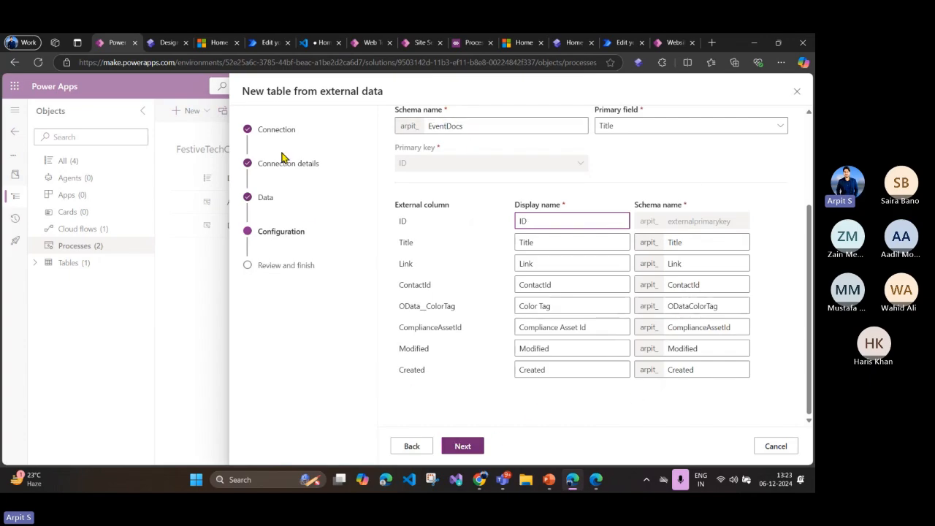
scroll(445, 160, "up", 2)
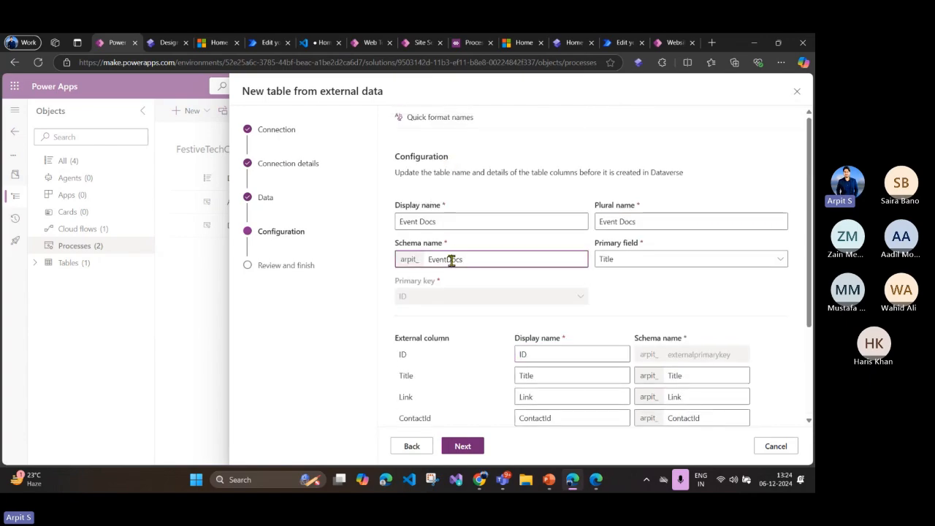
double_click(453, 259)
Step: Switch to the Power Pages design studio, open the Documents page and look over the area below its list
left_click(168, 42)
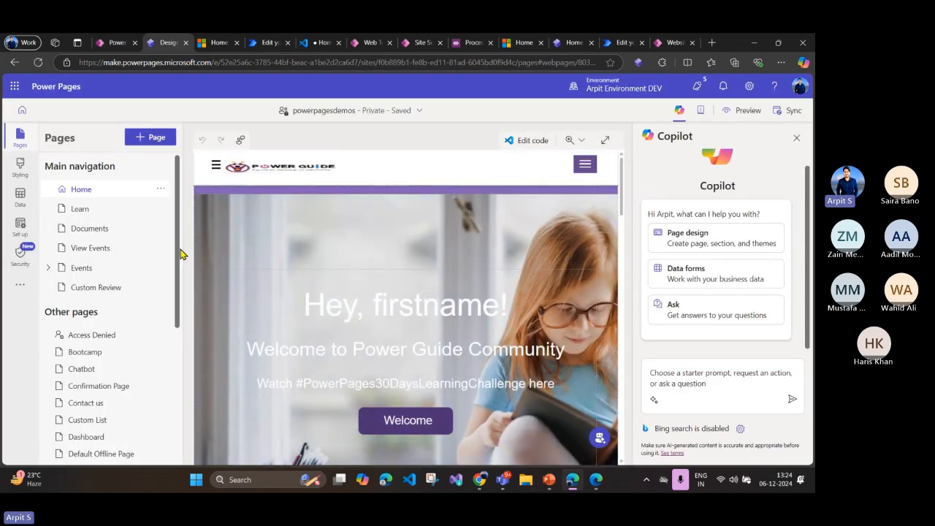
left_click(108, 232)
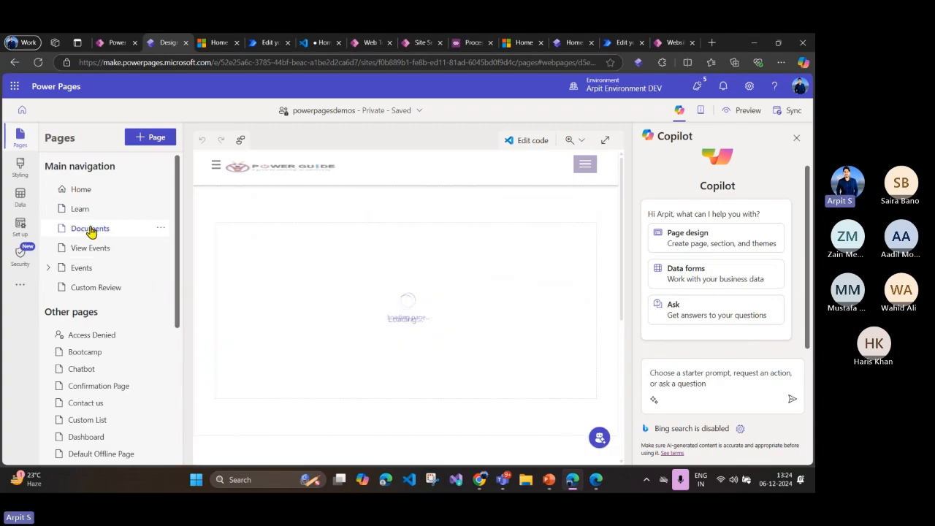
scroll(434, 323, "down", 3)
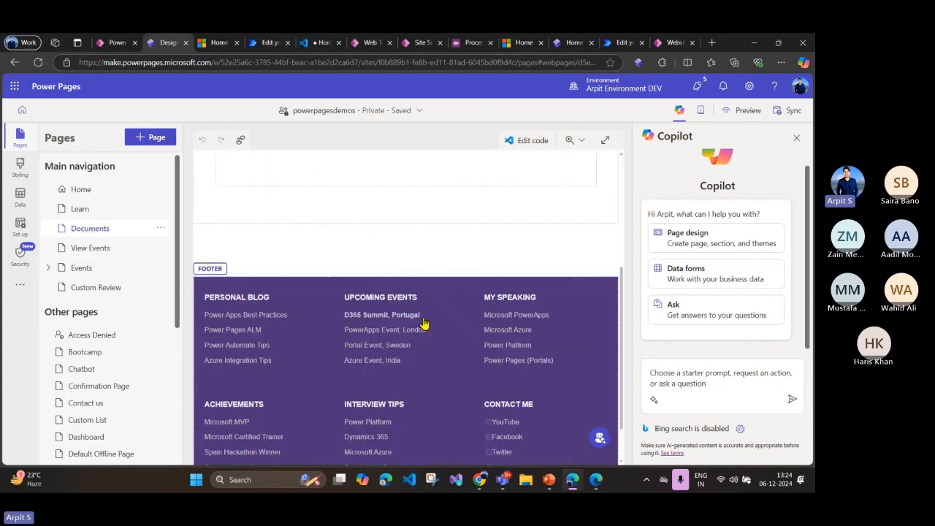
scroll(426, 326, "up", 1)
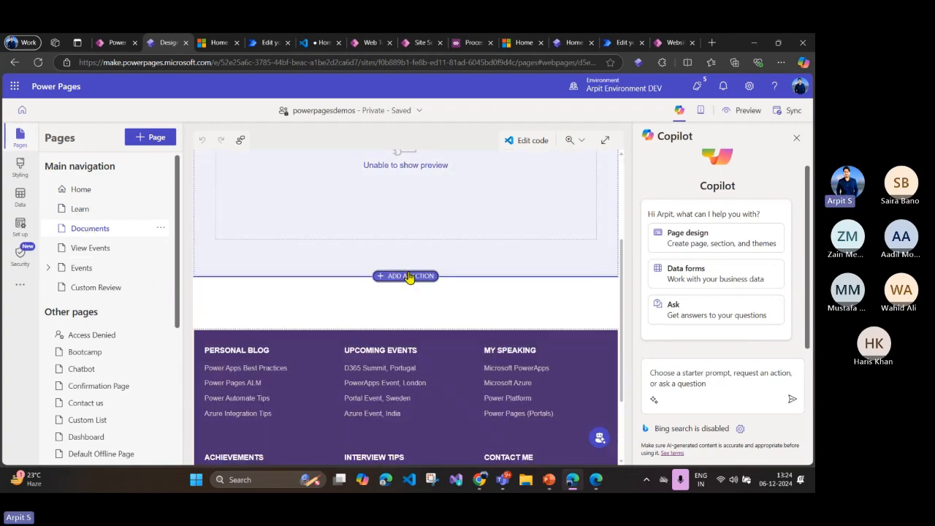
Step: Insert the existing All Event Docs list in a new section below the Documents page's current list and open it for editing
left_click(407, 277)
left_click(378, 321)
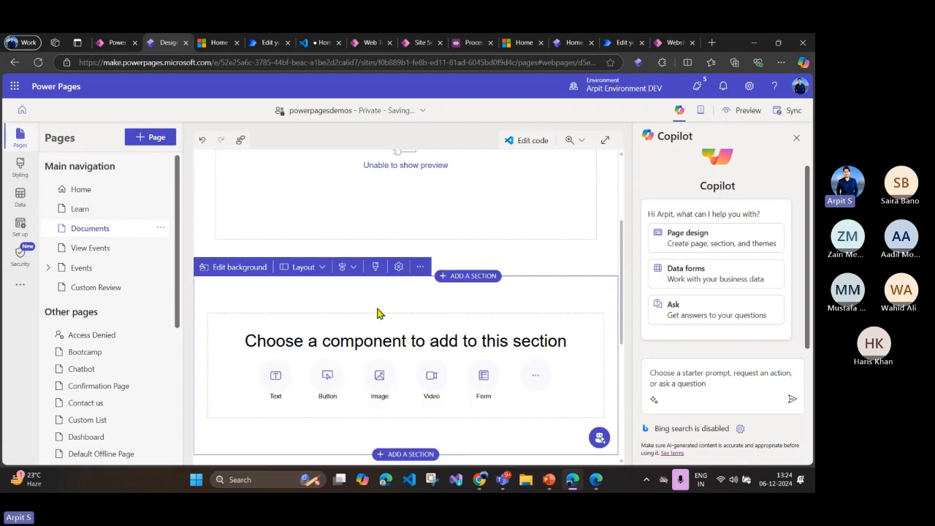
left_click(536, 322)
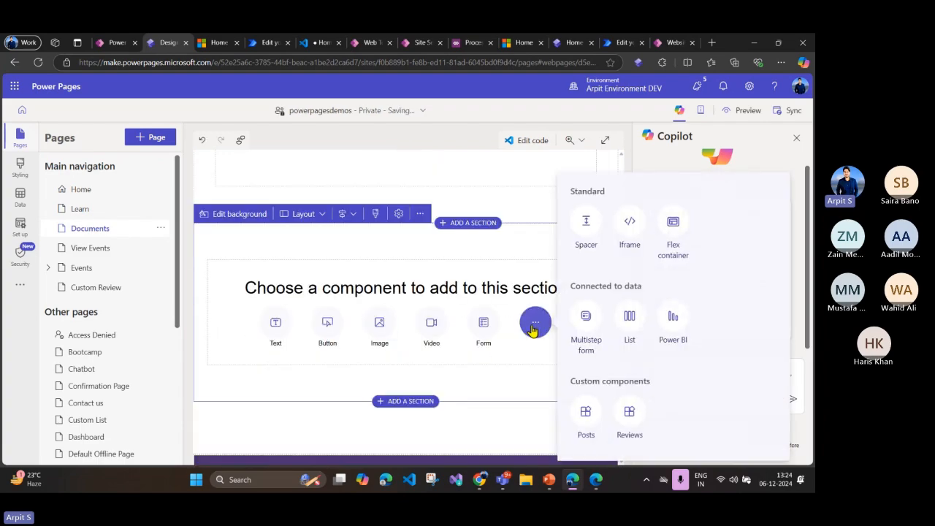
left_click(630, 327)
scroll(380, 277, "down", 2)
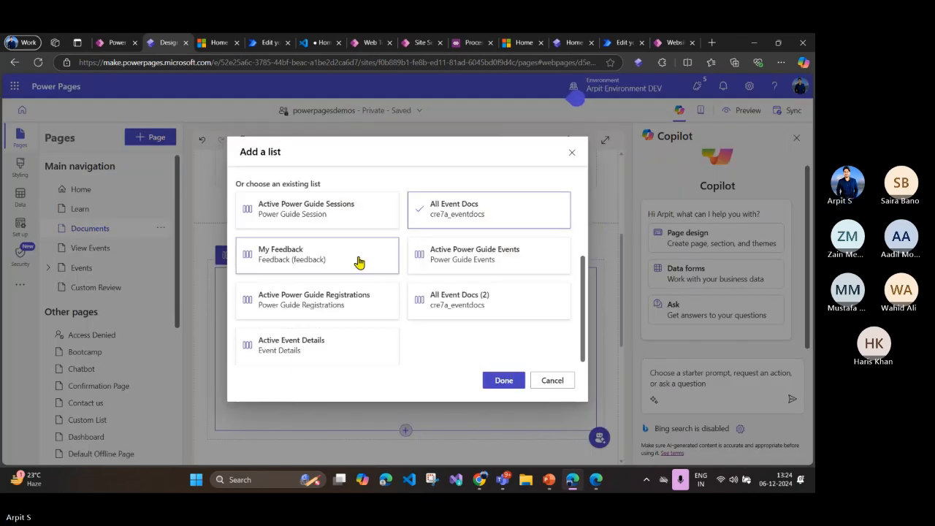
left_click(501, 380)
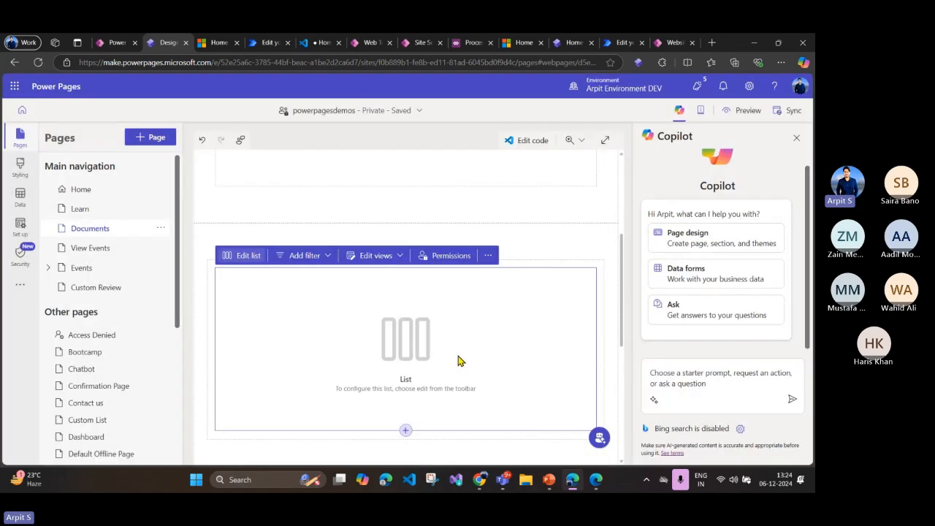
scroll(459, 360, "down", 2)
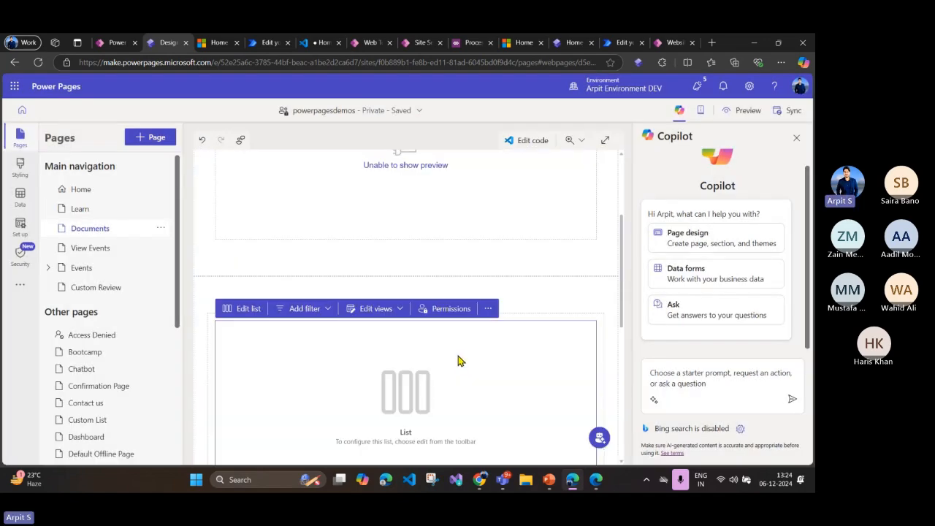
left_click(249, 310)
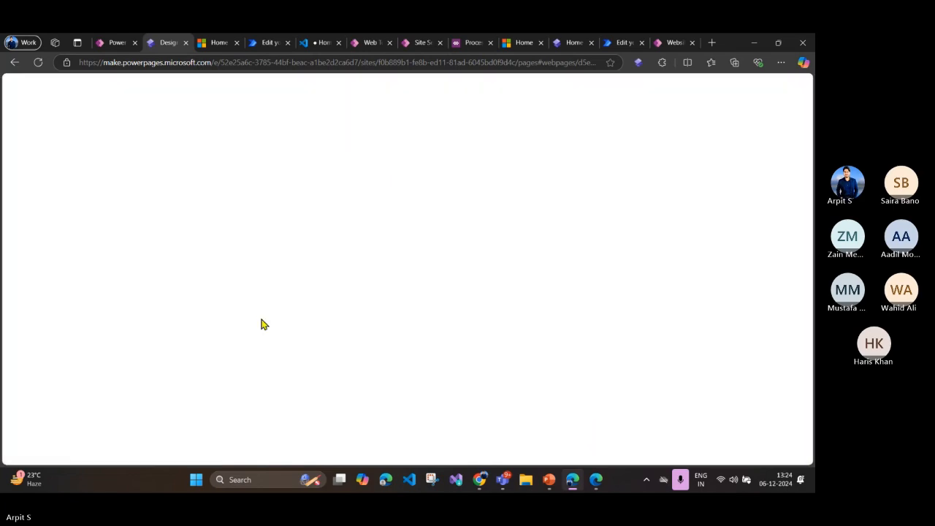
Step: Leave the disconnect error page, go back to the powerpagesdemos site in the design studio and reopen its Documents page
left_click(117, 43)
left_click(167, 42)
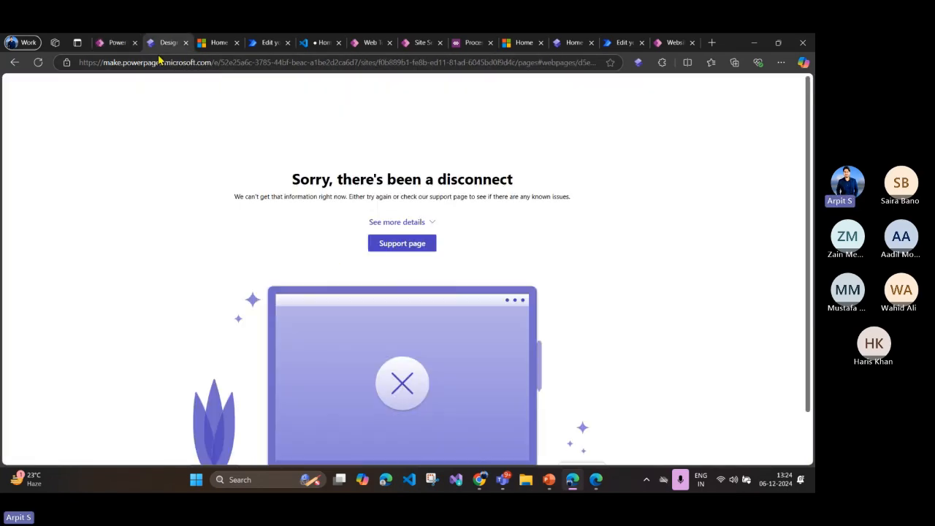
left_click(14, 62)
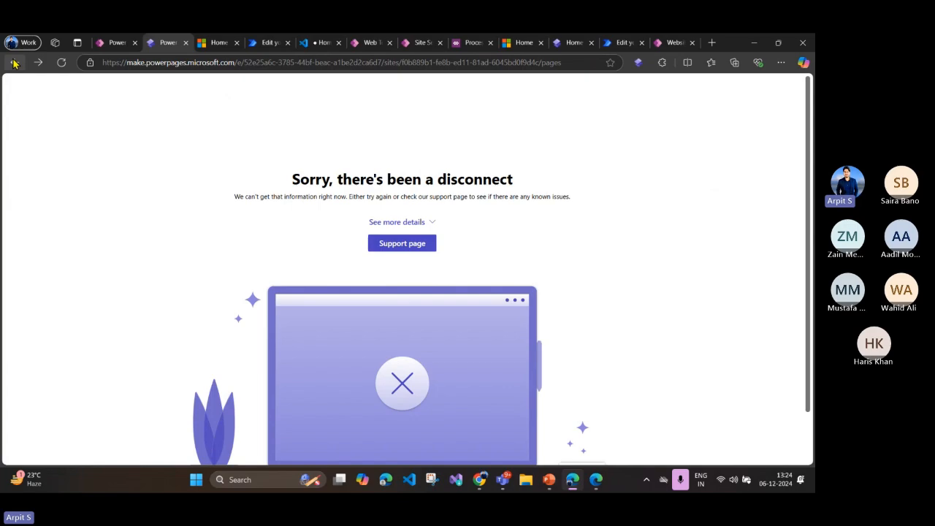
left_click(15, 62)
left_click(459, 119)
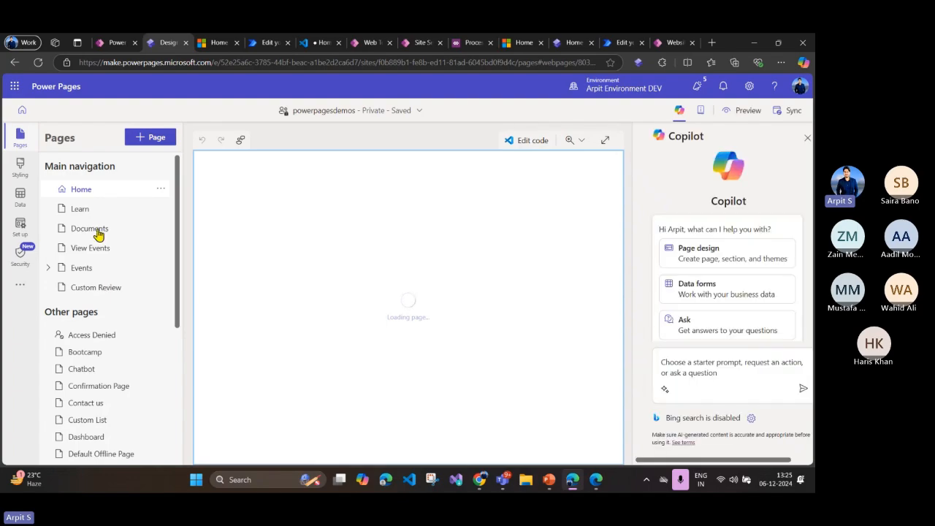
left_click(99, 231)
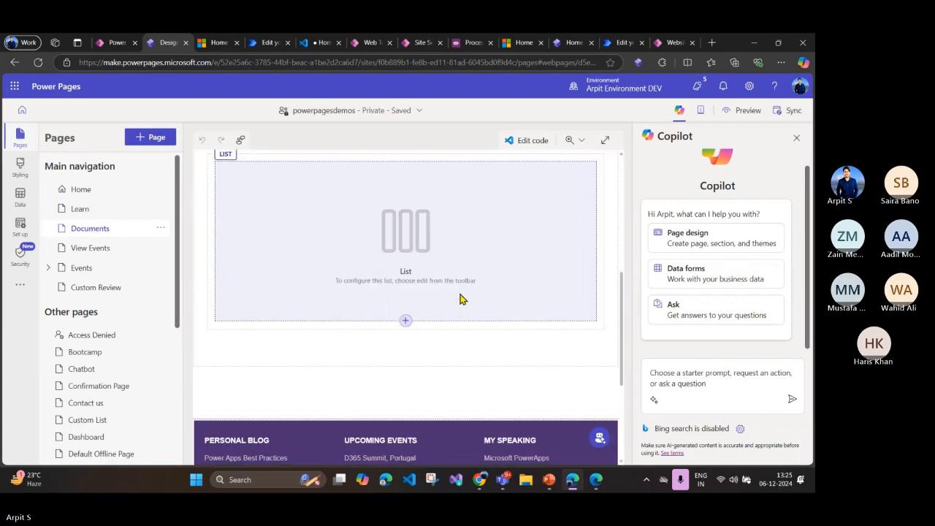
Step: Delete the list component from the second section of the Documents page
left_click(480, 315)
scroll(298, 230, "up", 2)
left_click(279, 255)
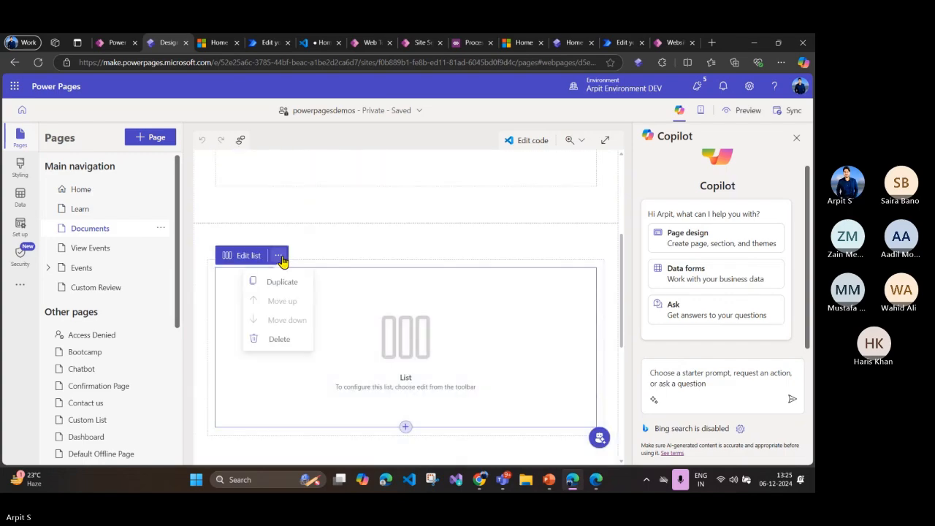
left_click(303, 338)
scroll(369, 322, "up", 3)
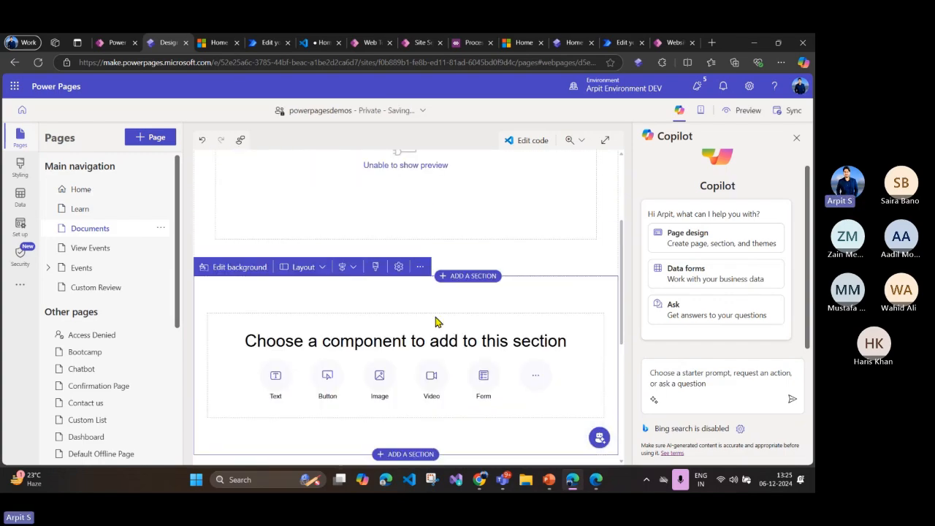
Step: Delete the list without a preview from the first section of the Documents page
left_click(485, 333)
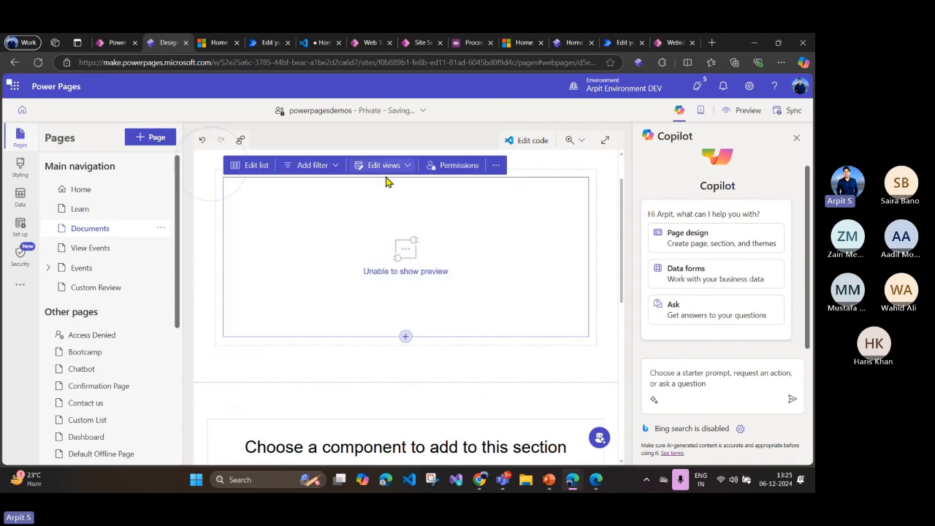
left_click(496, 166)
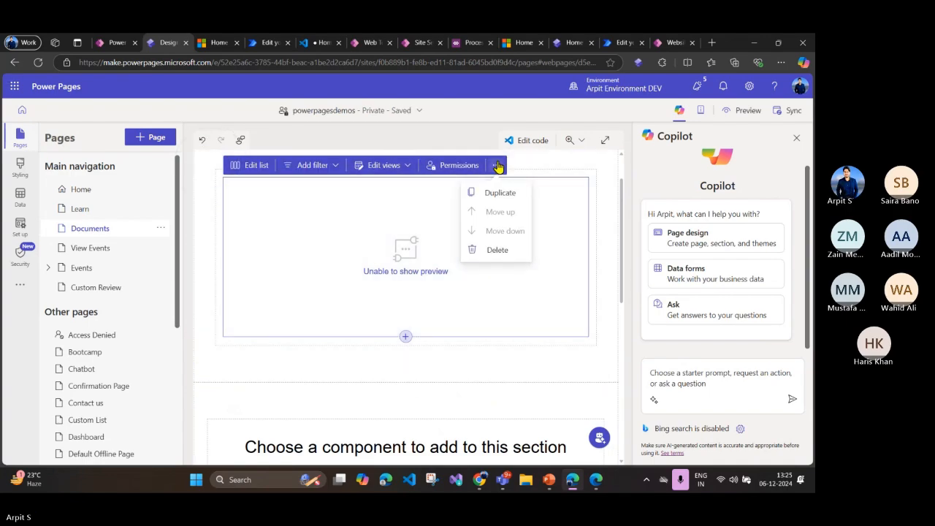
left_click(498, 251)
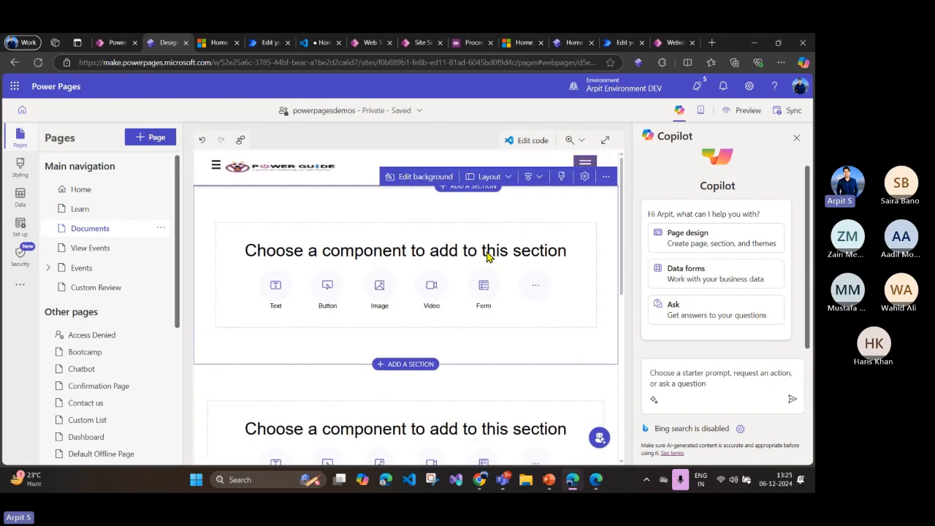
Step: Add the existing All Event Docs (2) list to the empty first section of the Documents page
left_click(534, 289)
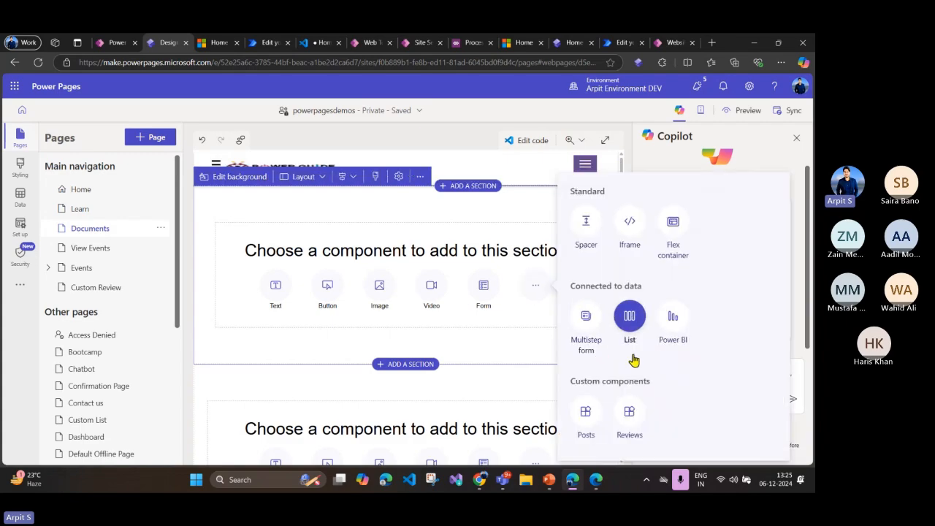
left_click(629, 332)
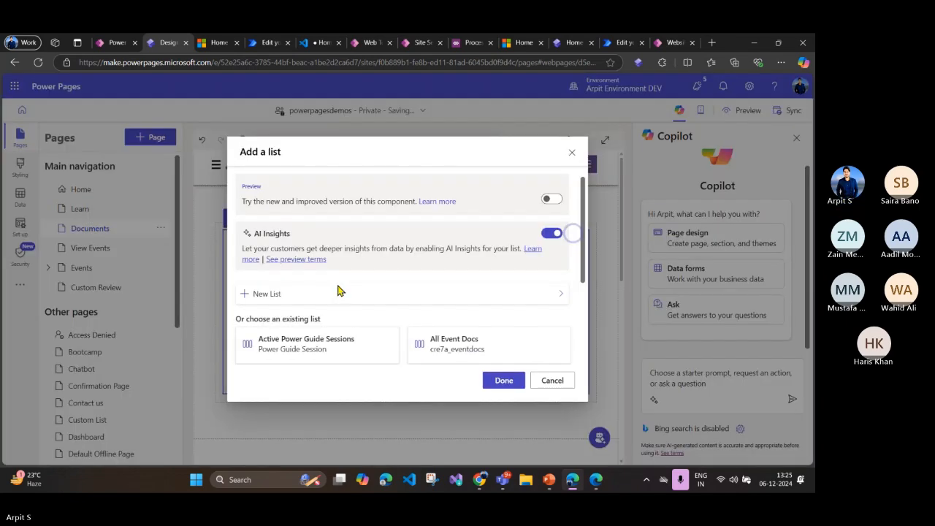
scroll(329, 289, "down", 2)
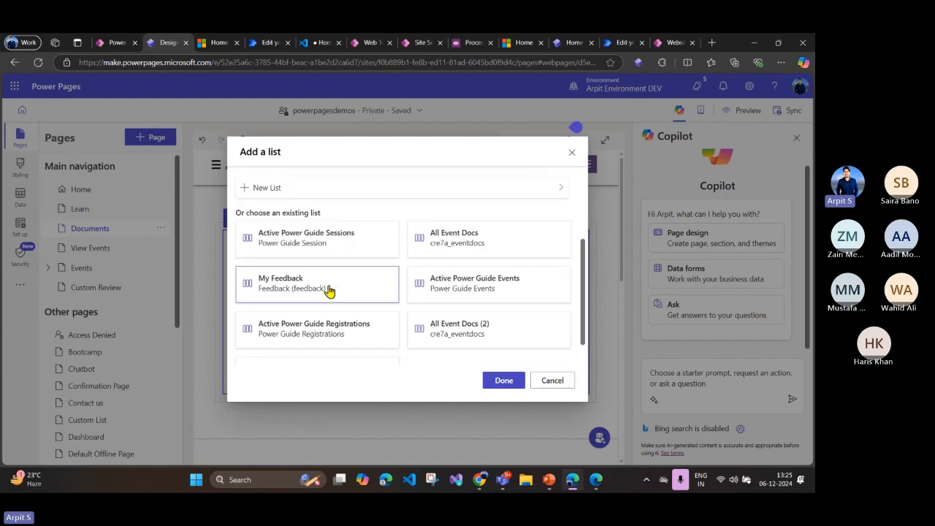
scroll(329, 291, "down", 1)
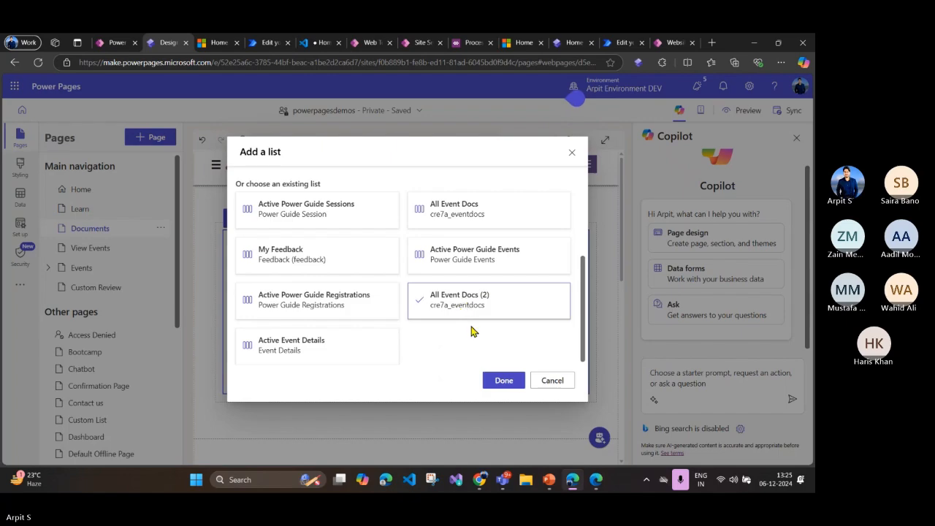
left_click(501, 380)
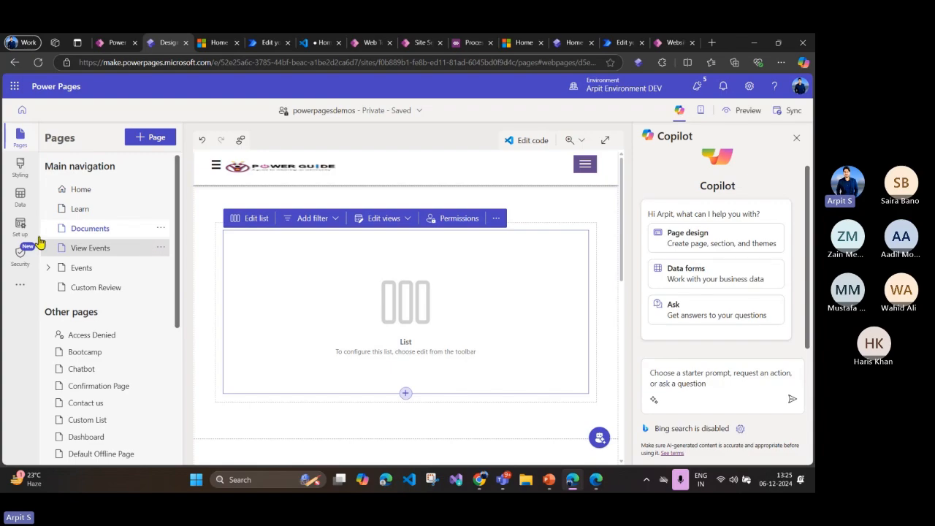
Step: Look through the site's other Dataverse tables in the Data workspace and search the tables for "event"
left_click(20, 196)
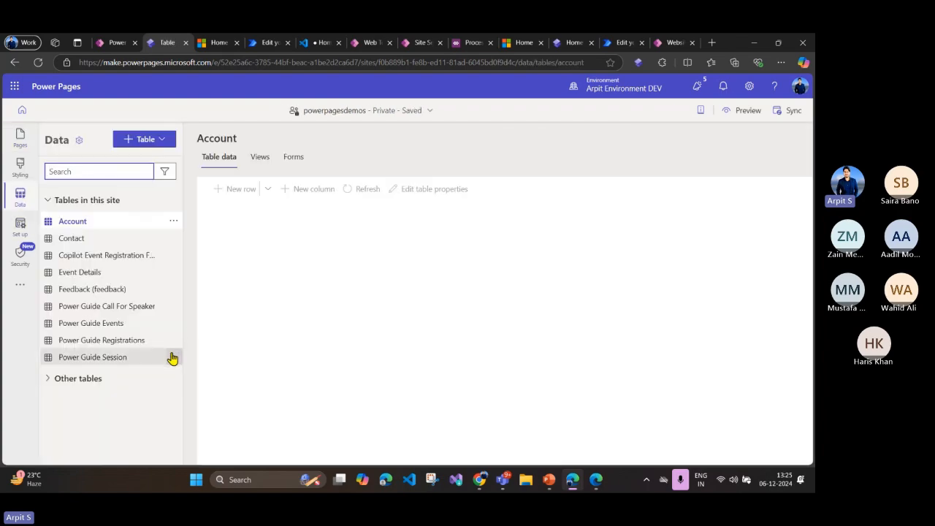
left_click(84, 379)
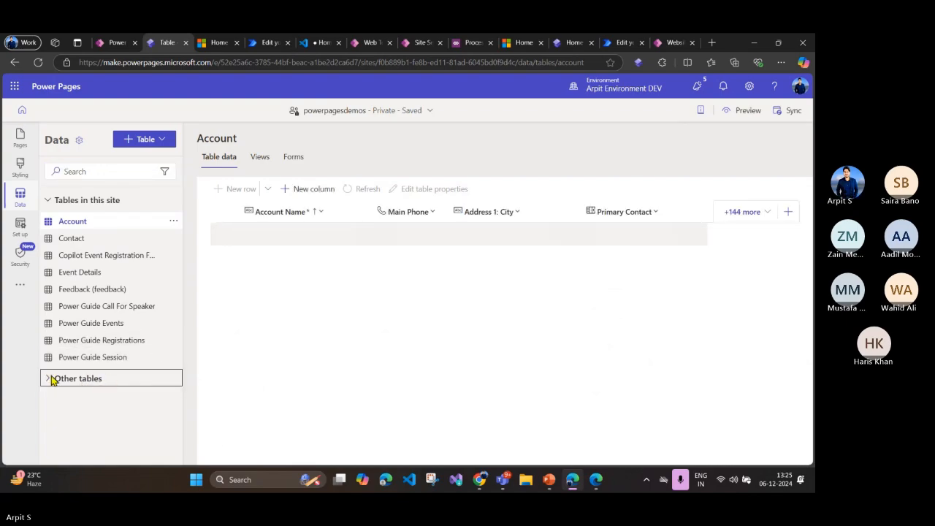
scroll(117, 383, "down", 10)
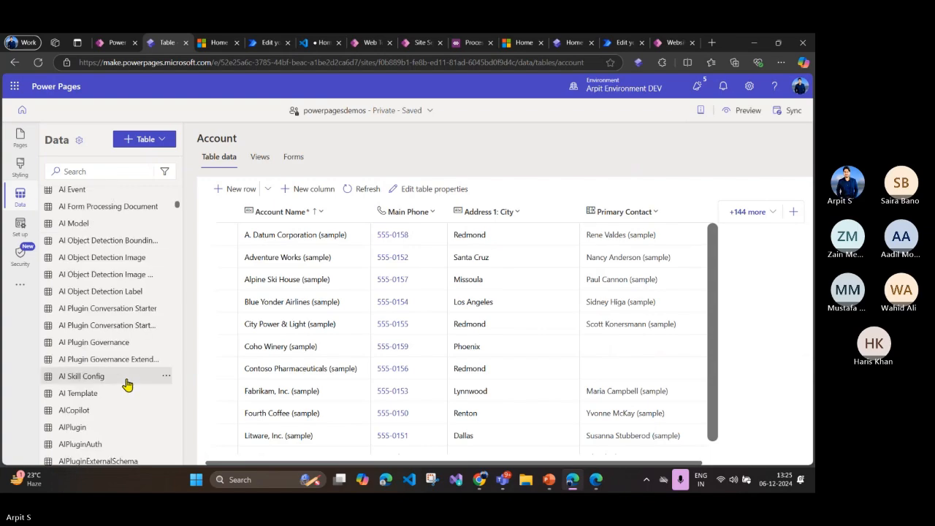
left_click(69, 172)
type("event")
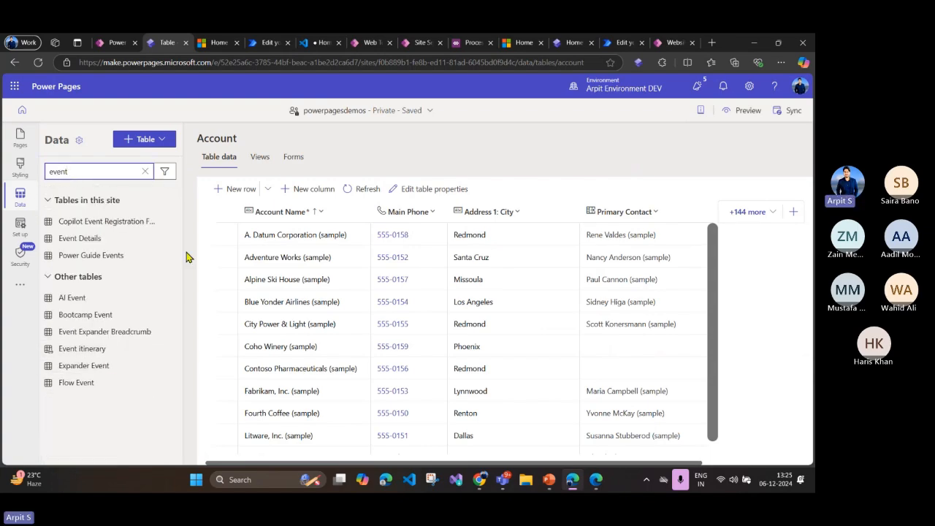
Step: Switch to Power Apps and finish creating the Event Docs virtual table from the SharePoint list
left_click(119, 44)
left_click(465, 447)
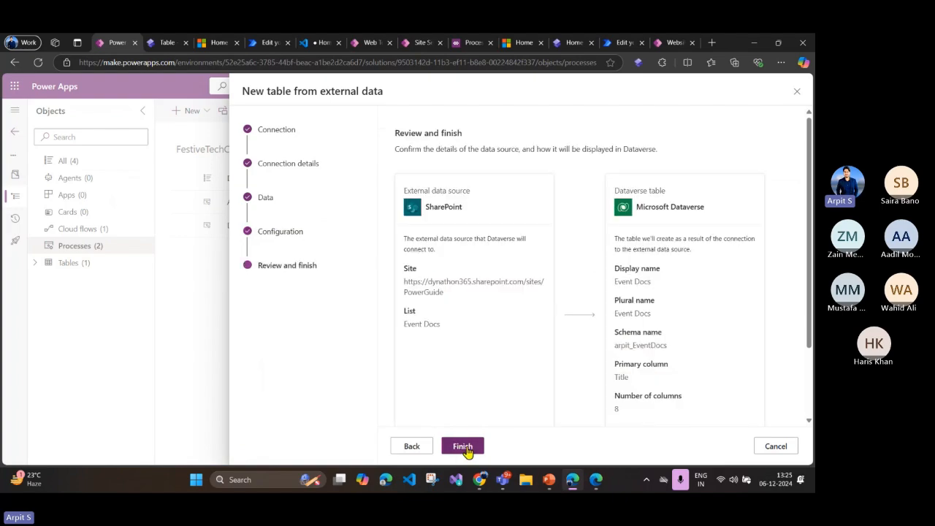
scroll(504, 402, "down", 2)
left_click(468, 447)
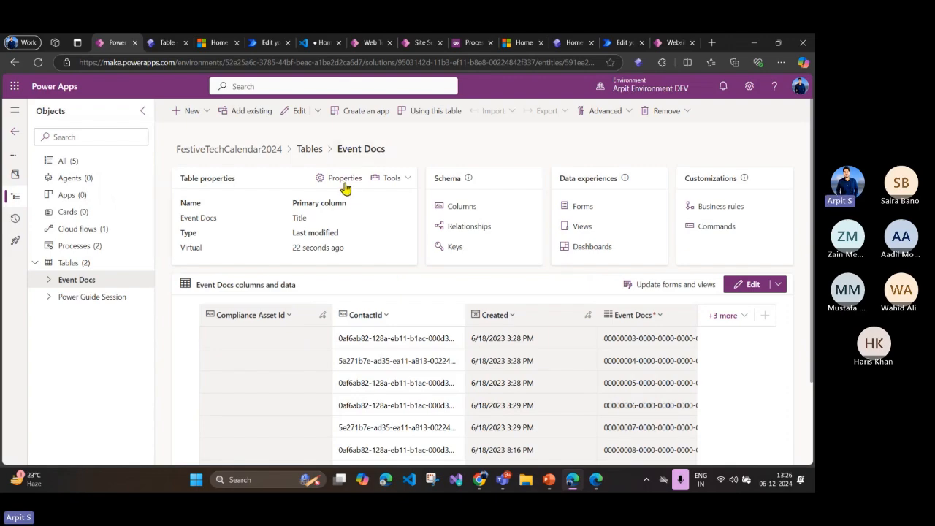
left_click_drag(338, 156, 389, 154)
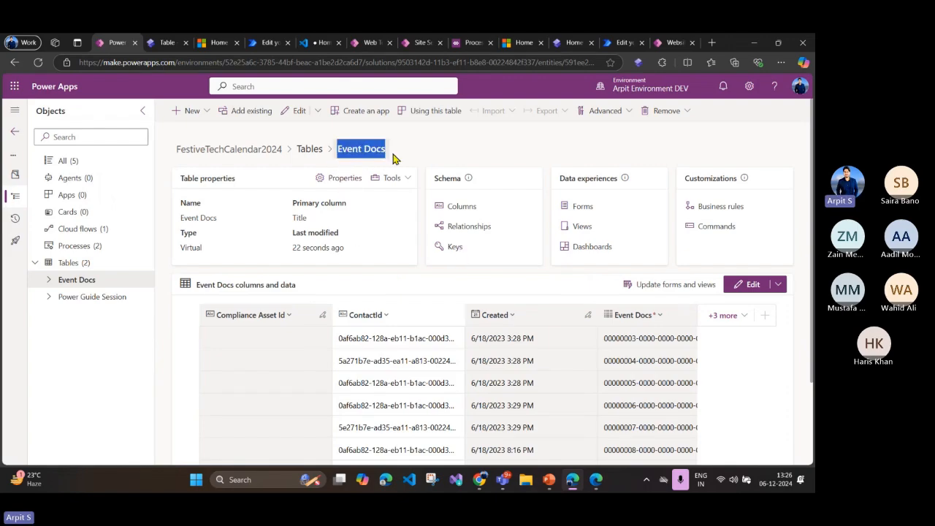
Step: Switch back to Power Pages, reload the design studio and return to the Documents page
left_click(165, 44)
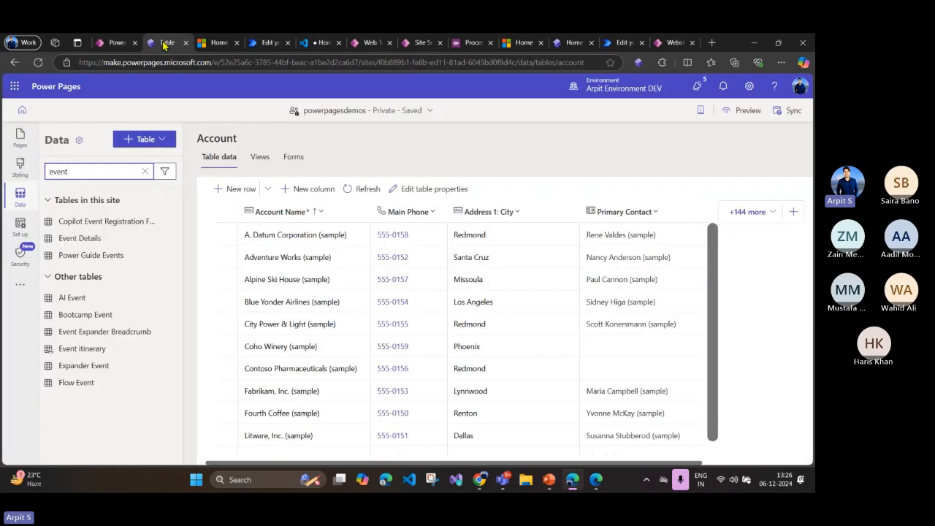
left_click(38, 62)
left_click(458, 123)
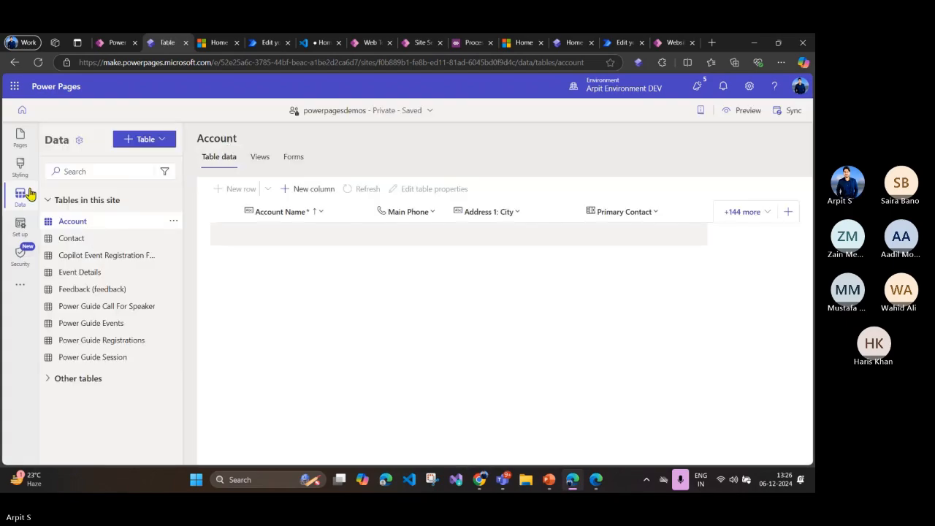
left_click(20, 143)
left_click(89, 228)
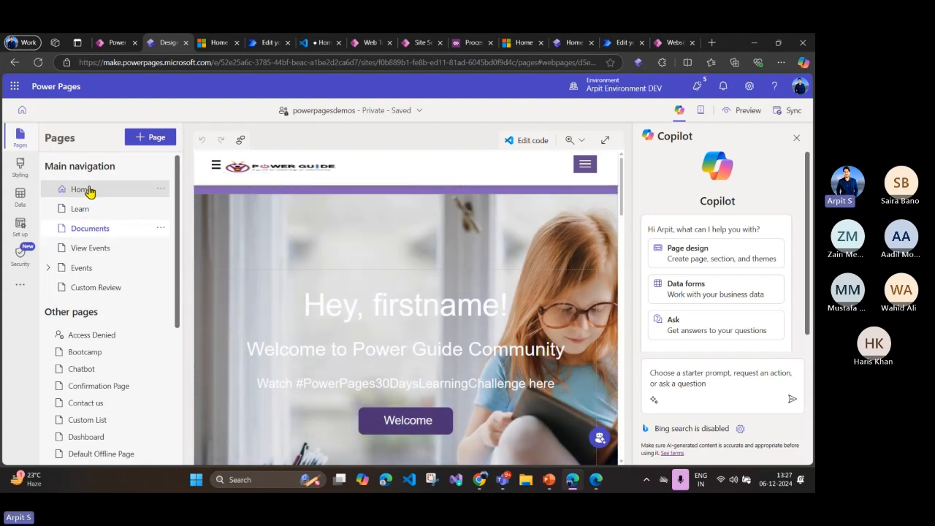
Step: Add a blank page named Event Docs to the site's main navigation
left_click(156, 139)
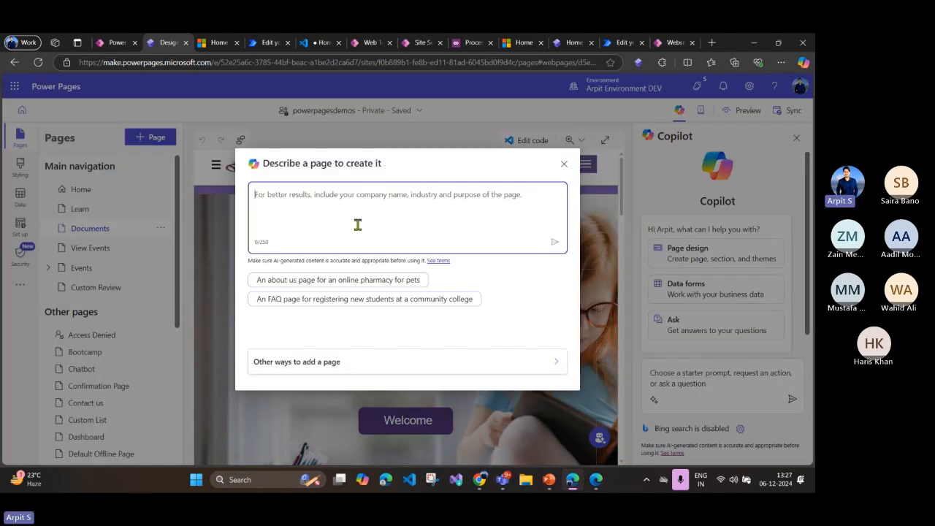
left_click(332, 358)
type("Event Docs")
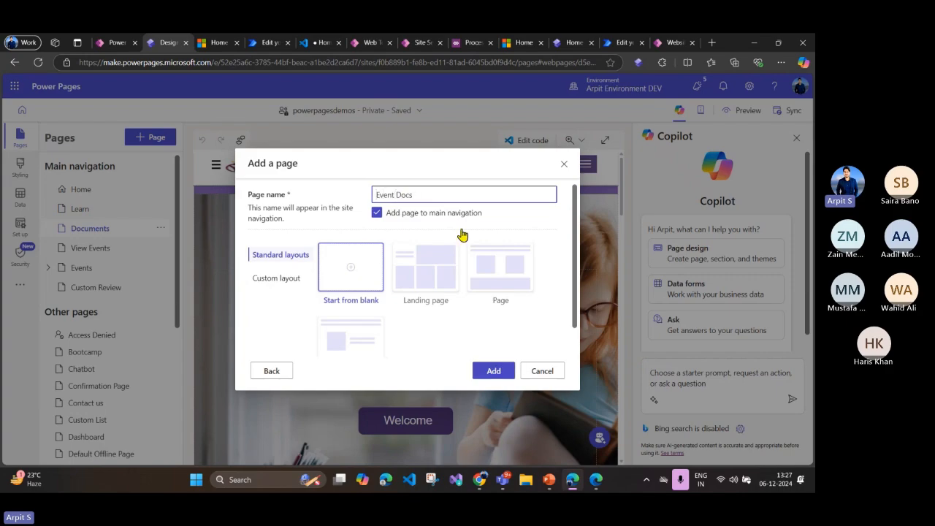
left_click(500, 375)
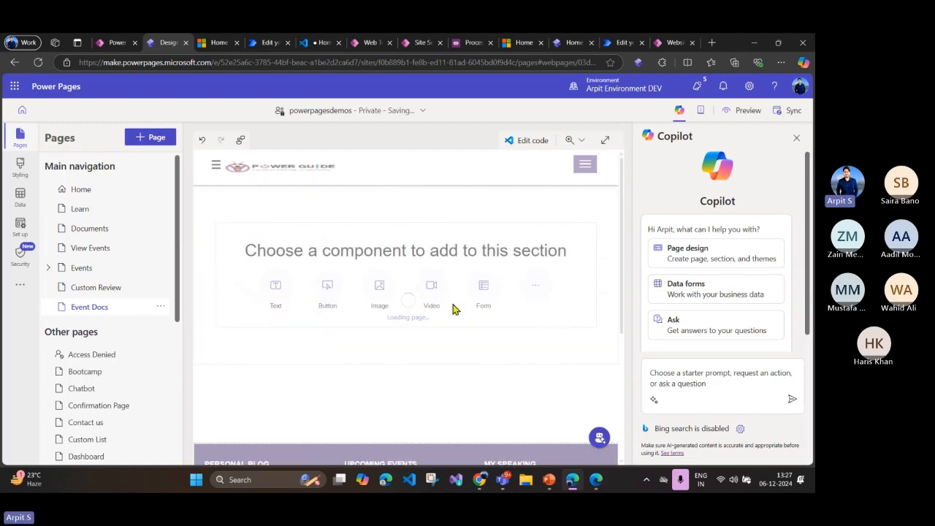
Step: Try to add a new list based on the Event Docs table to the Event Docs page
left_click(529, 295)
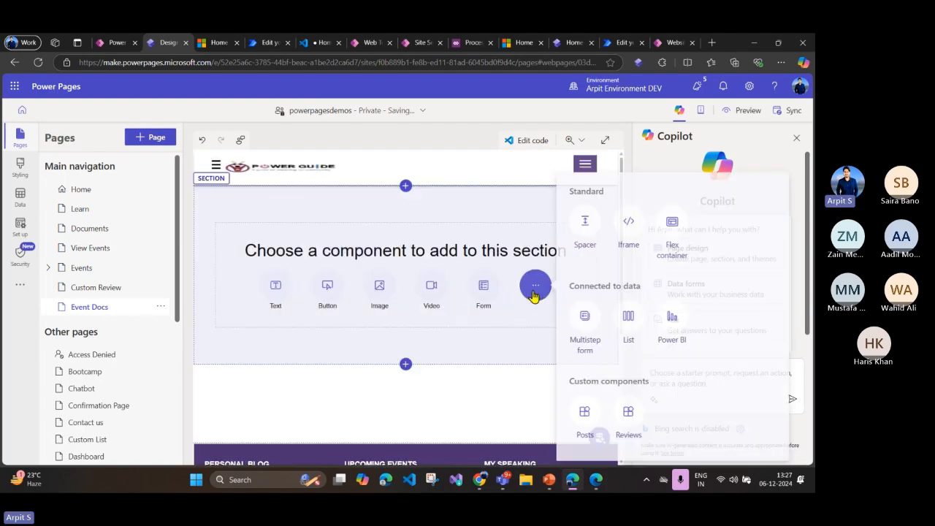
left_click(689, 337)
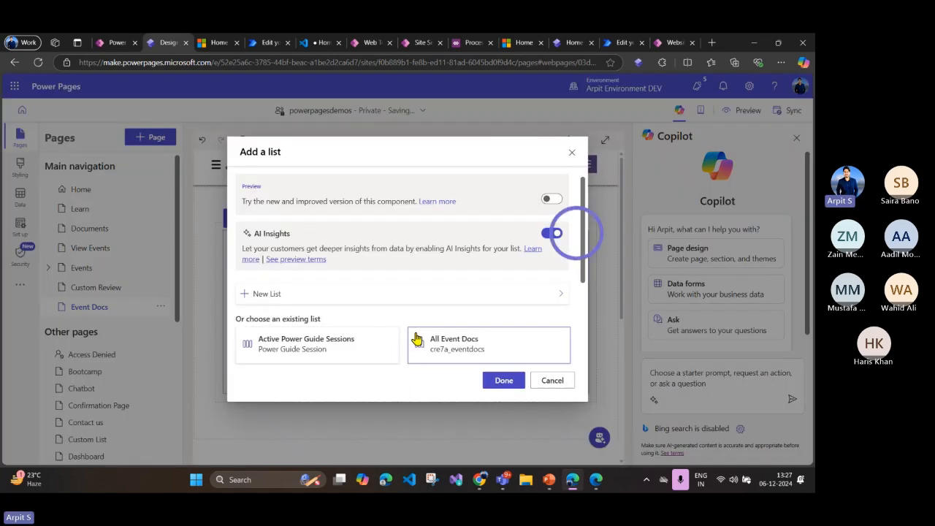
scroll(395, 325, "down", 3)
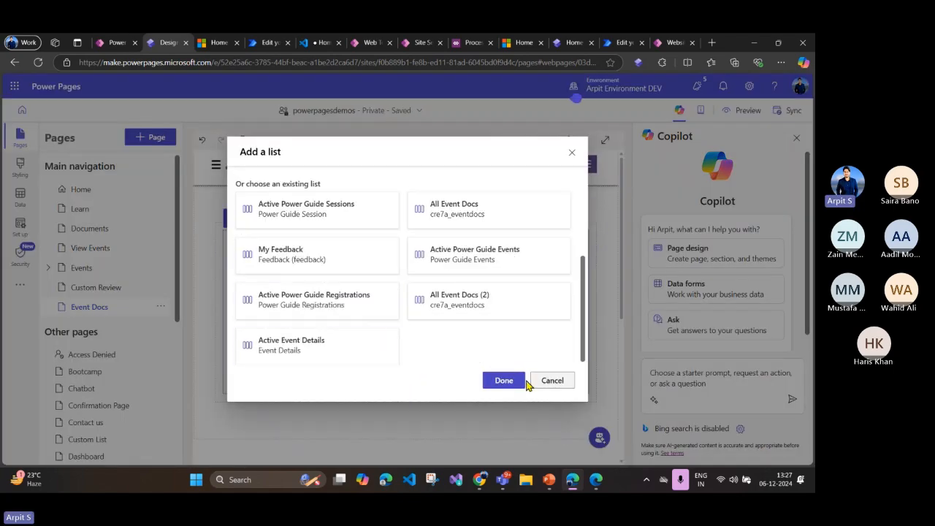
scroll(302, 226, "up", 3)
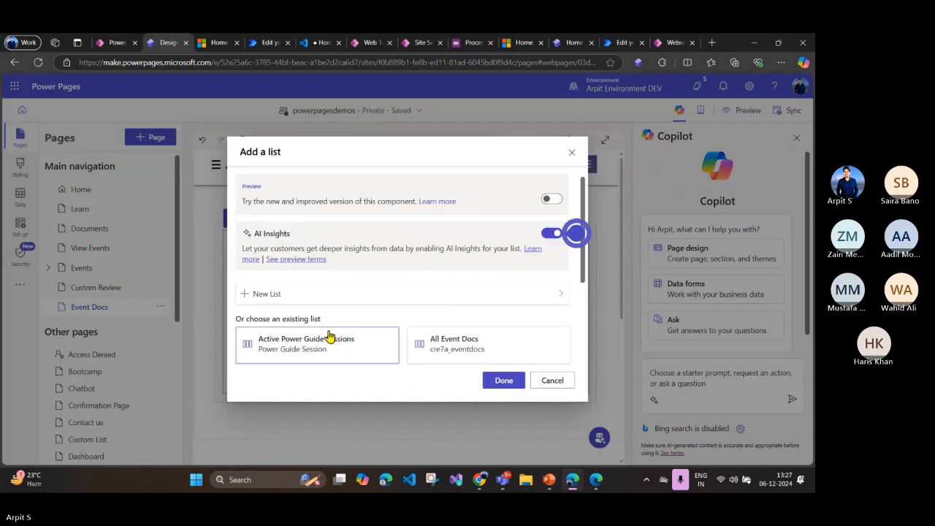
left_click(307, 295)
scroll(392, 323, "down", 1)
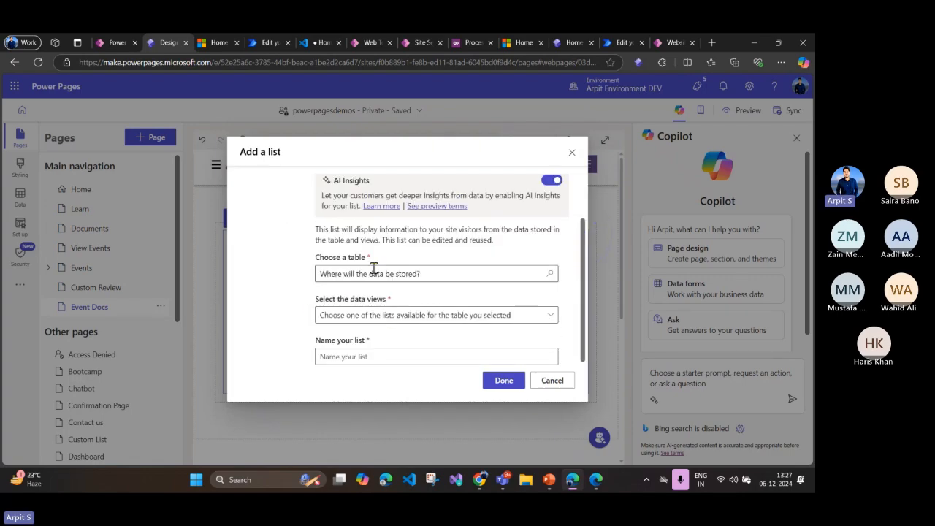
left_click(372, 270)
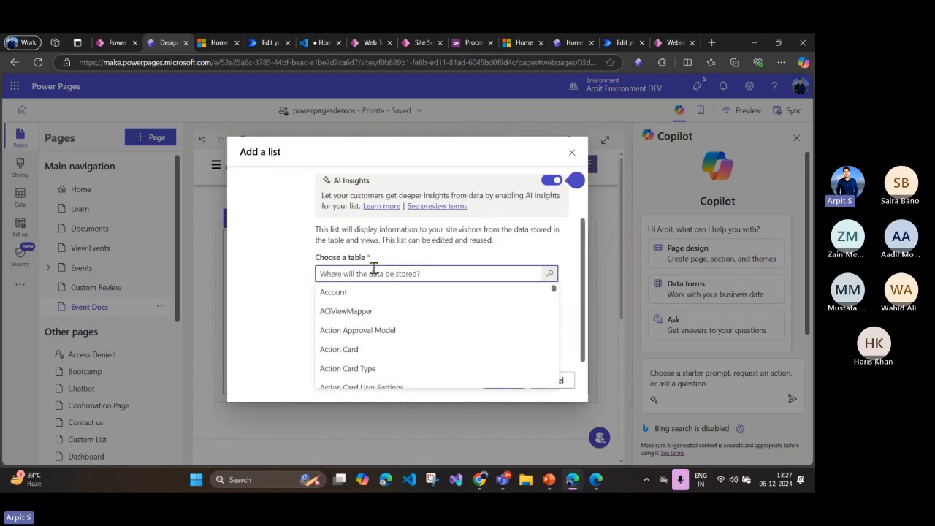
type("event")
left_click(365, 374)
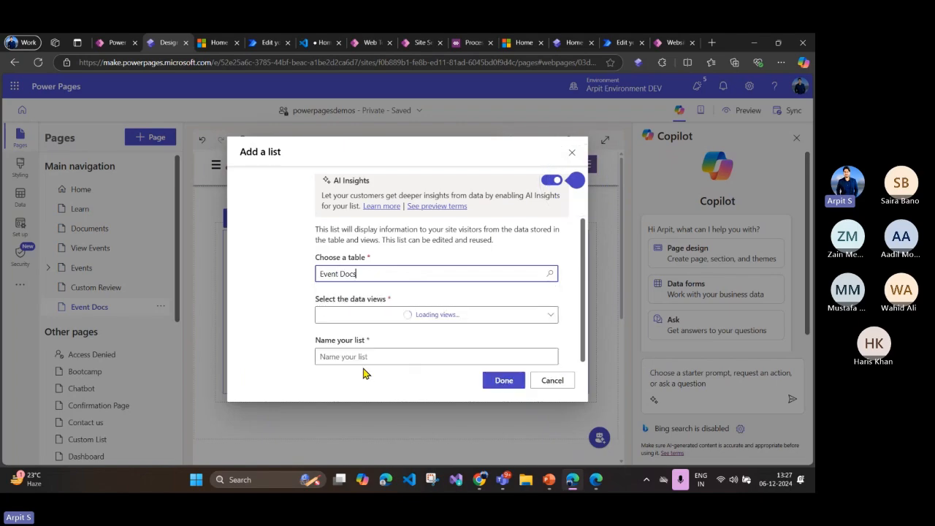
Step: Try to select a data view for the new list, reopening the table choice for Event Docs
left_click(373, 317)
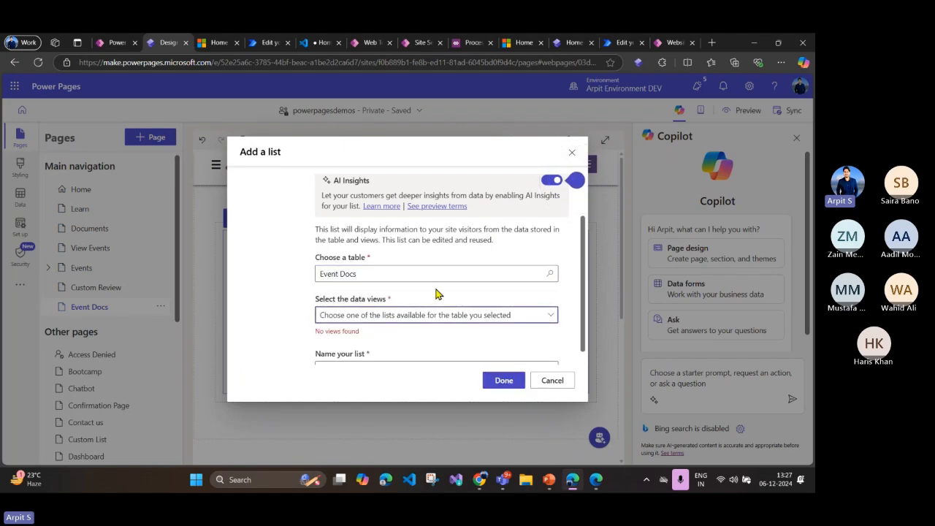
scroll(424, 299, "down", 2)
scroll(398, 318, "up", 3)
scroll(376, 314, "down", 2)
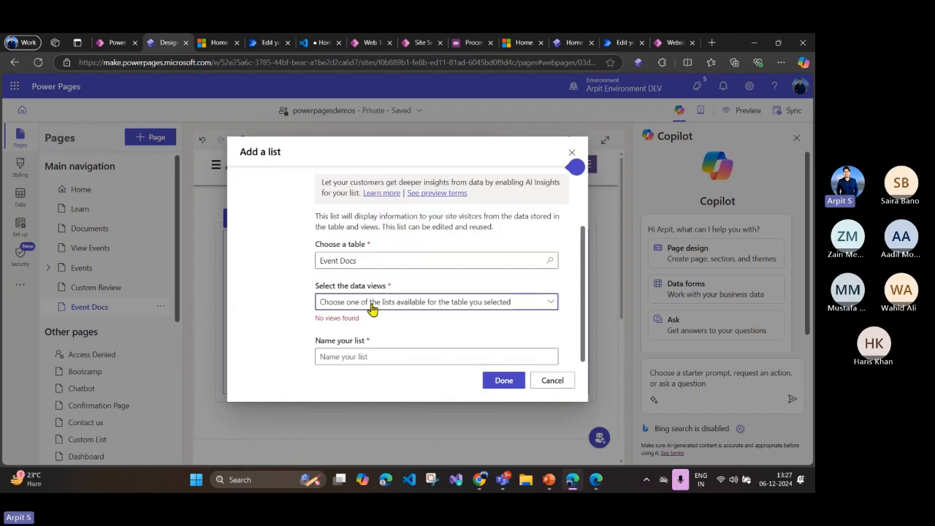
double_click(372, 261)
left_click(384, 258)
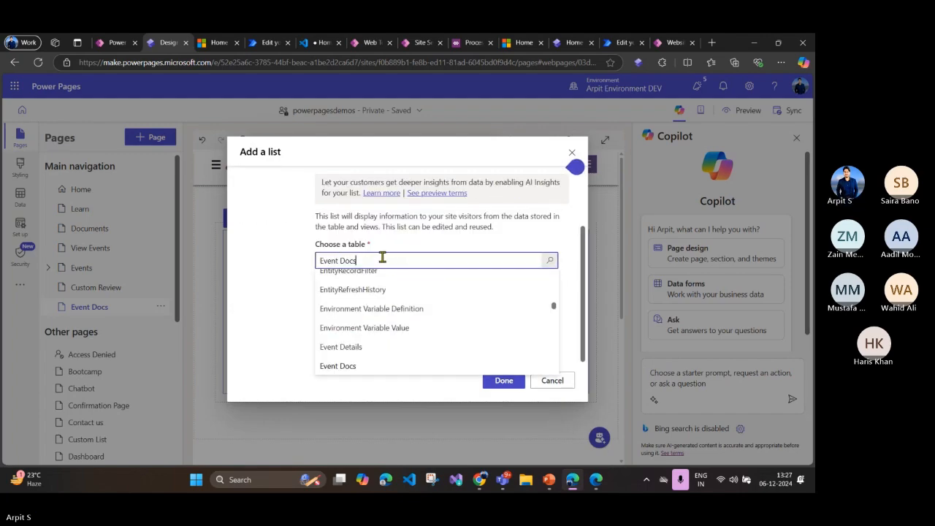
left_click(270, 265)
left_click(377, 300)
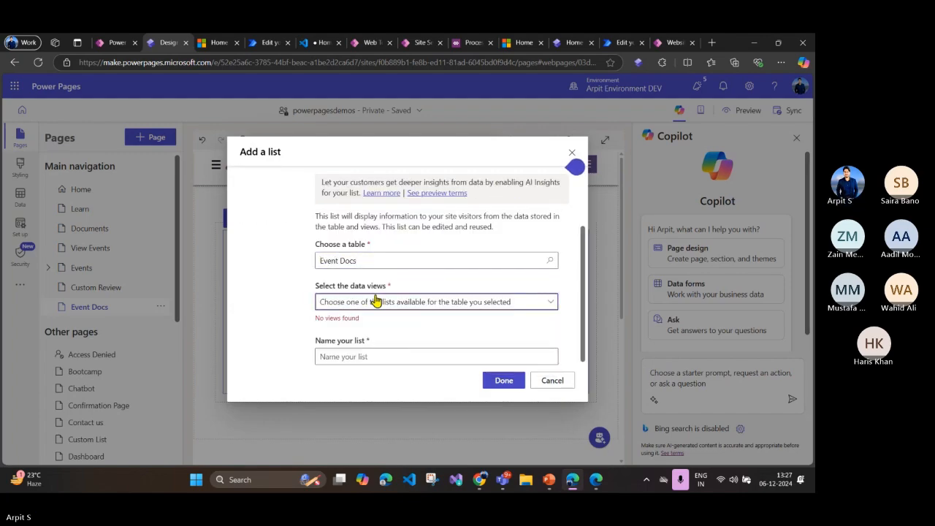
Step: Switch to Power Apps, then create and publish a view named Active Event Docs for the Event Docs table
left_click(115, 42)
left_click(51, 281)
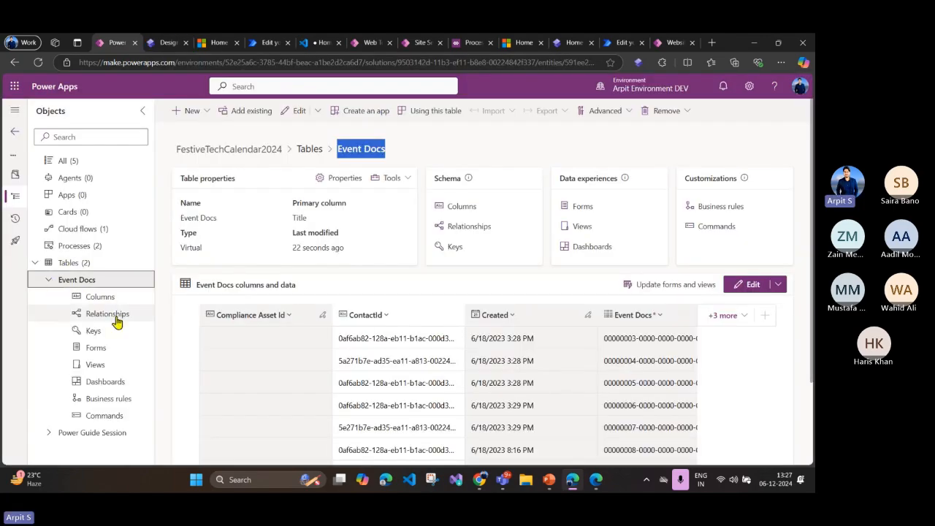
left_click(102, 365)
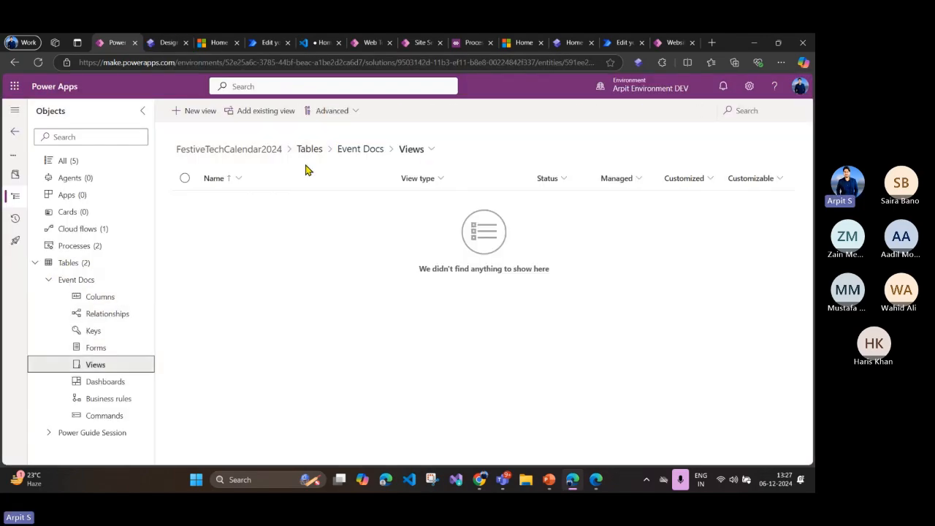
left_click(199, 113)
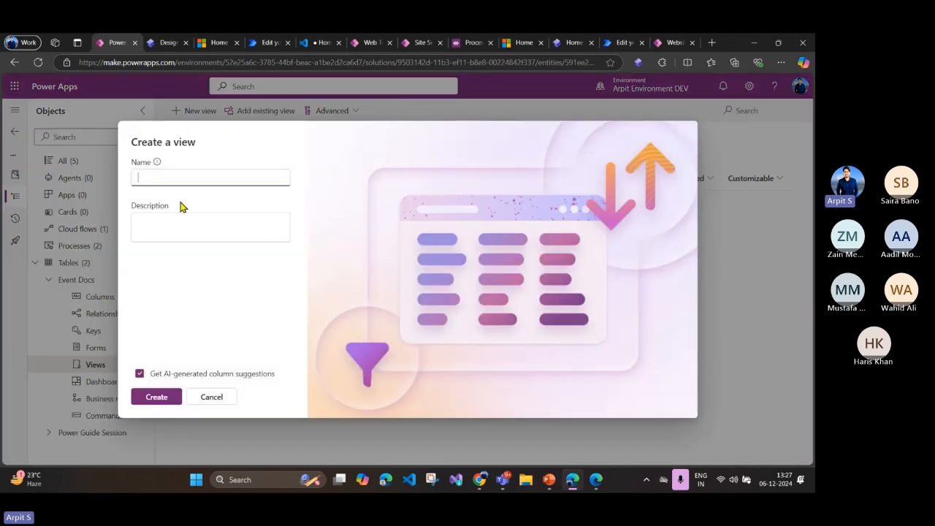
type("Act")
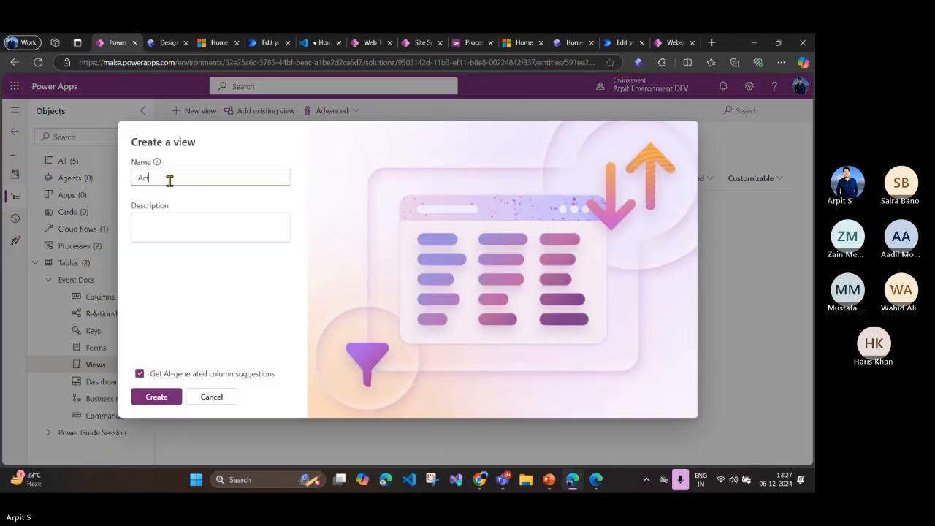
type("ive Event Docs")
left_click(157, 397)
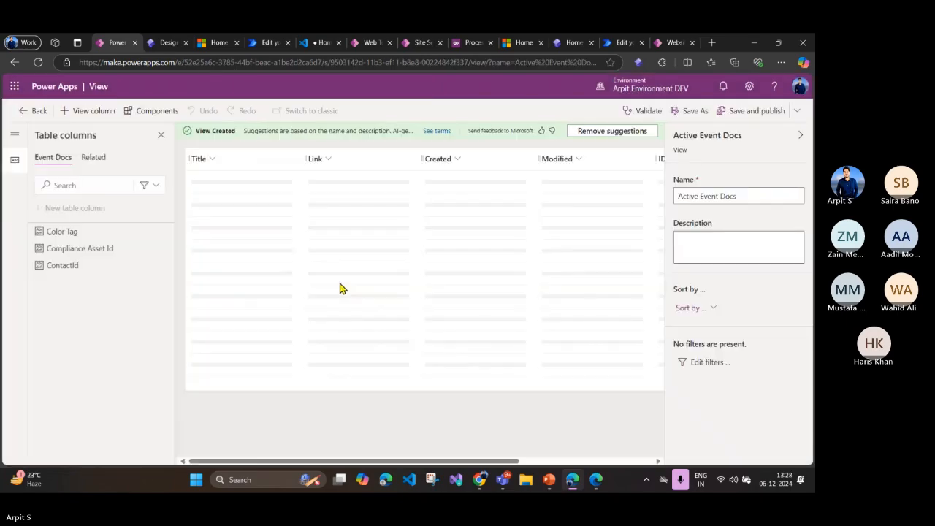
left_click(751, 114)
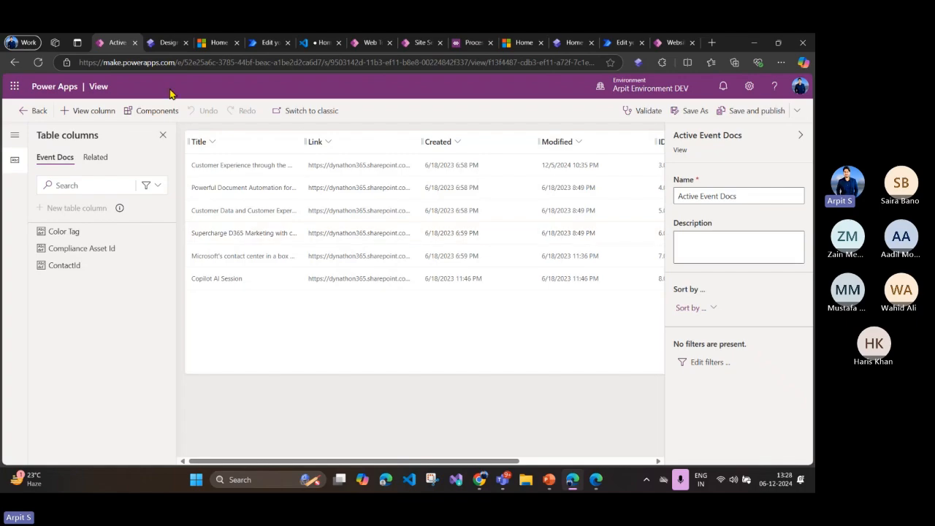
Step: Switch back to Power Pages, cancel the unfinished list setup and reload the design studio
left_click(167, 46)
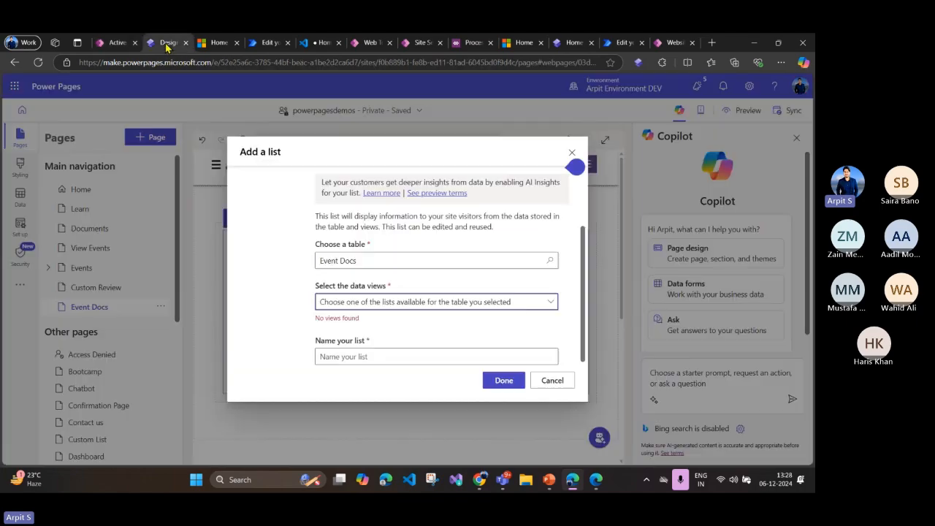
left_click(549, 383)
key("F5")
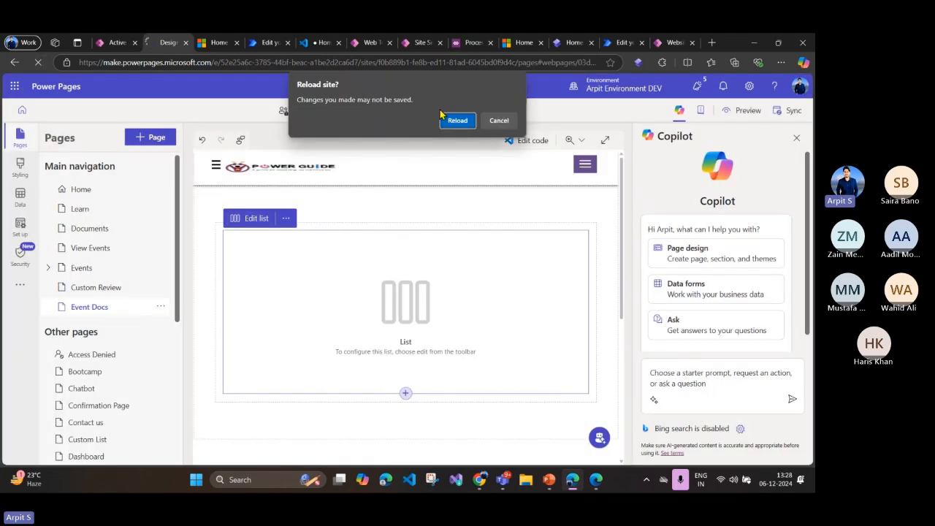
left_click(453, 121)
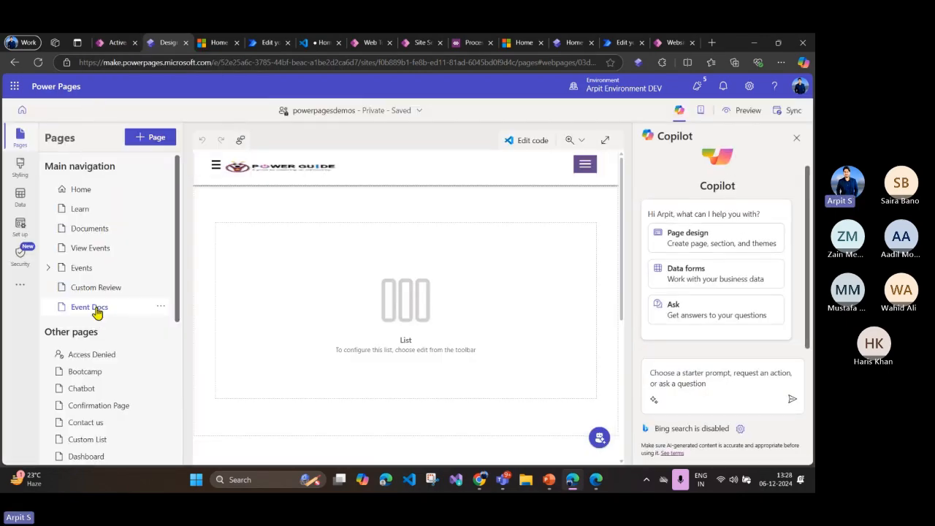
Step: Delete the unconfigured list component from the Event Docs page
left_click(363, 319)
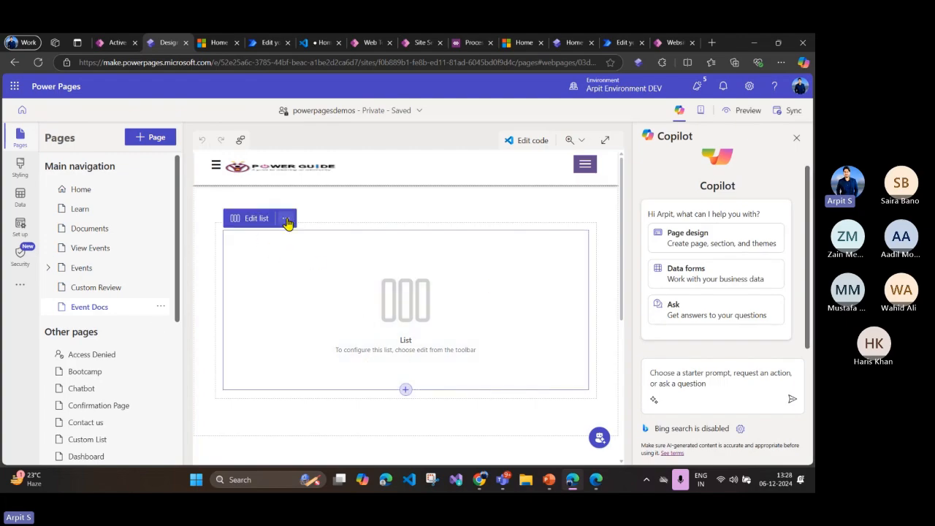
left_click(286, 217)
key("Delete")
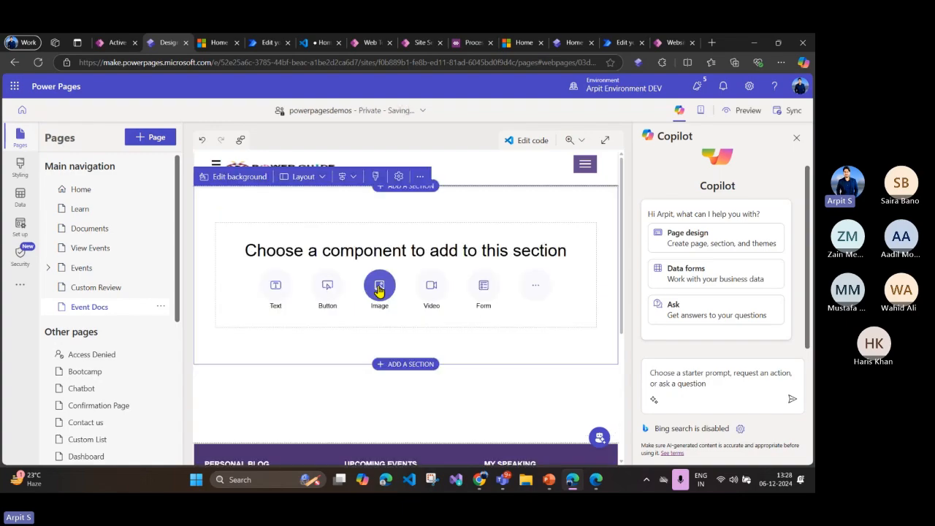
Step: Add a list component to the empty section and base a new list on the Event Docs table
left_click(539, 287)
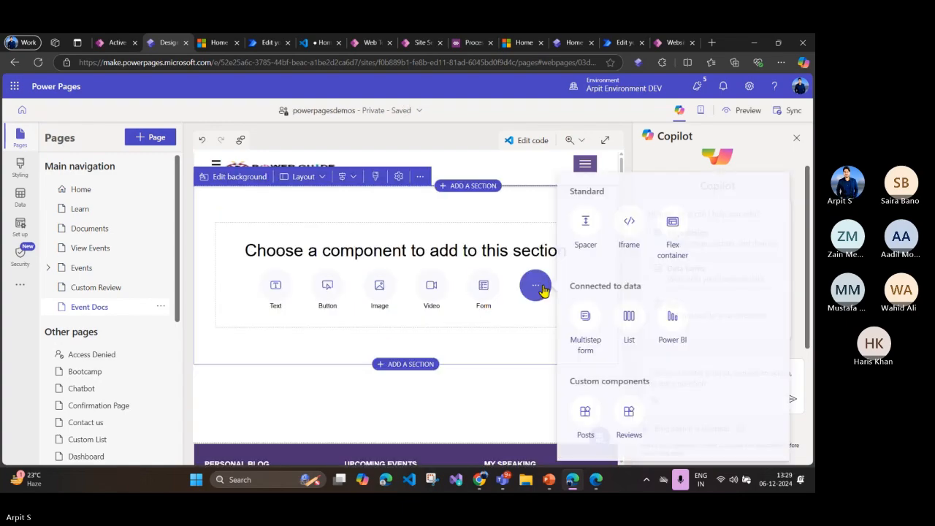
left_click(629, 316)
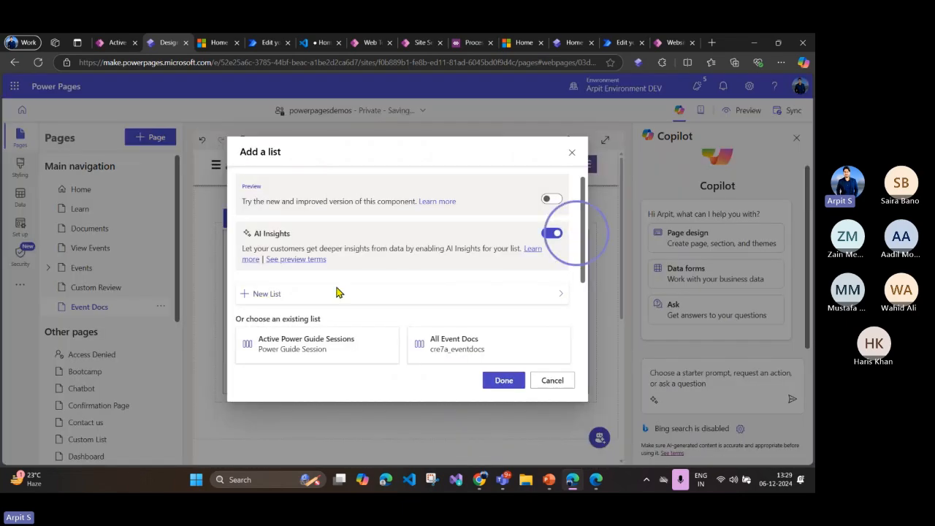
scroll(334, 303, "down", 2)
scroll(332, 299, "up", 2)
left_click(267, 266)
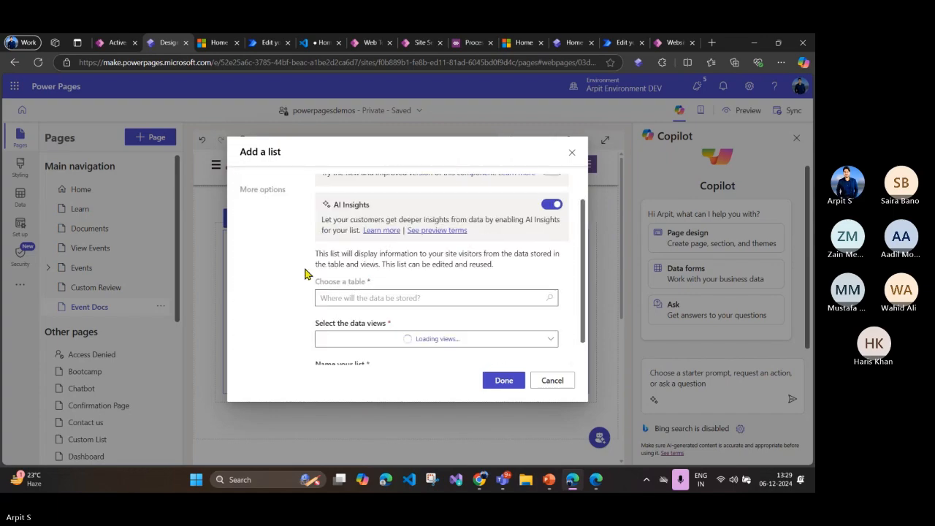
left_click(377, 299)
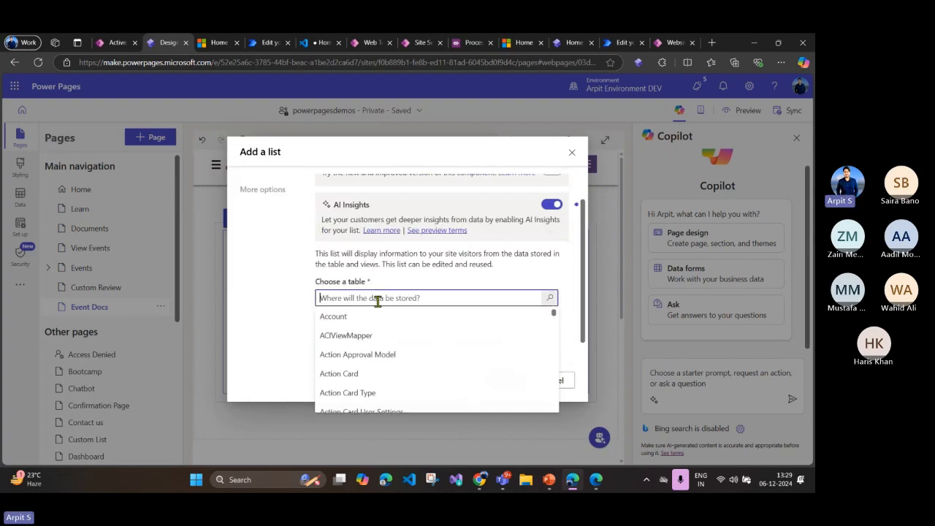
type("Event")
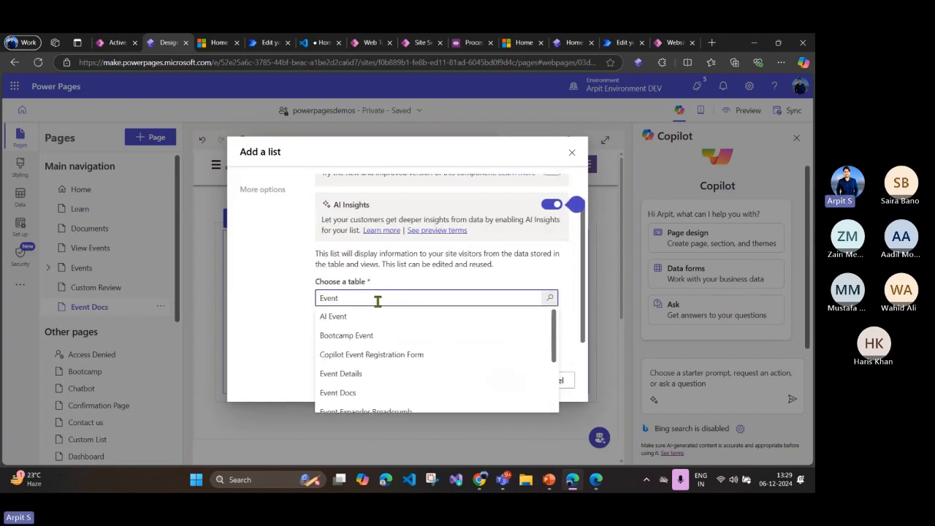
left_click(361, 395)
Step: Select All Event Docs as the list's only data view
left_click(370, 339)
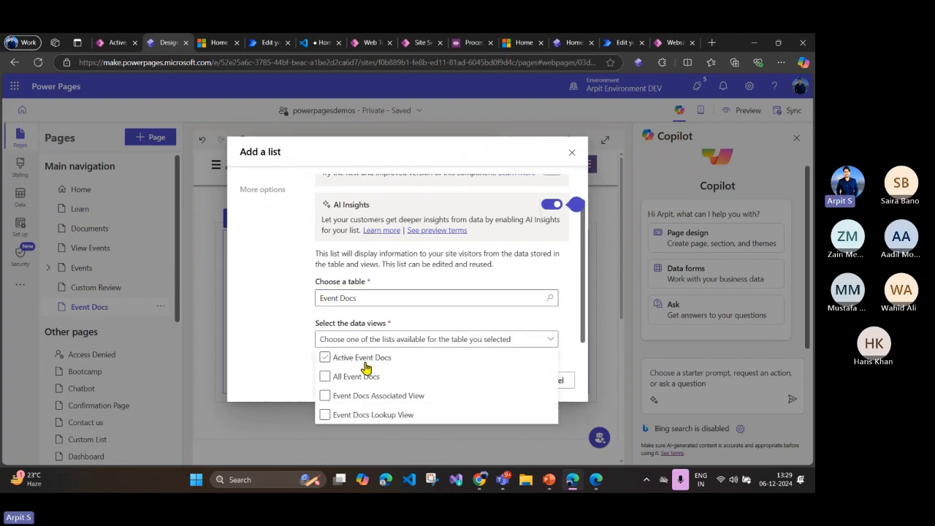
left_click(366, 358)
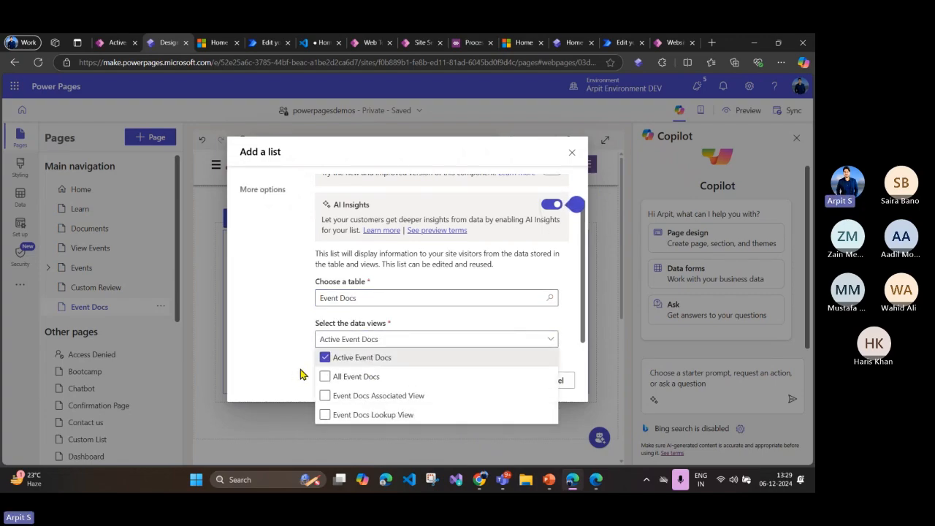
left_click(330, 377)
left_click(326, 357)
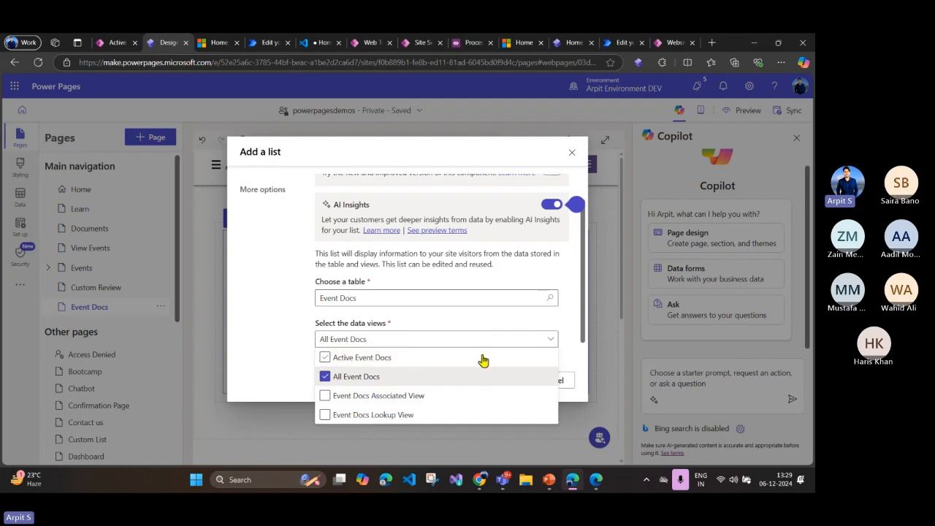
left_click(513, 335)
Step: Name the list All Event Documents
scroll(496, 343, "down", 1)
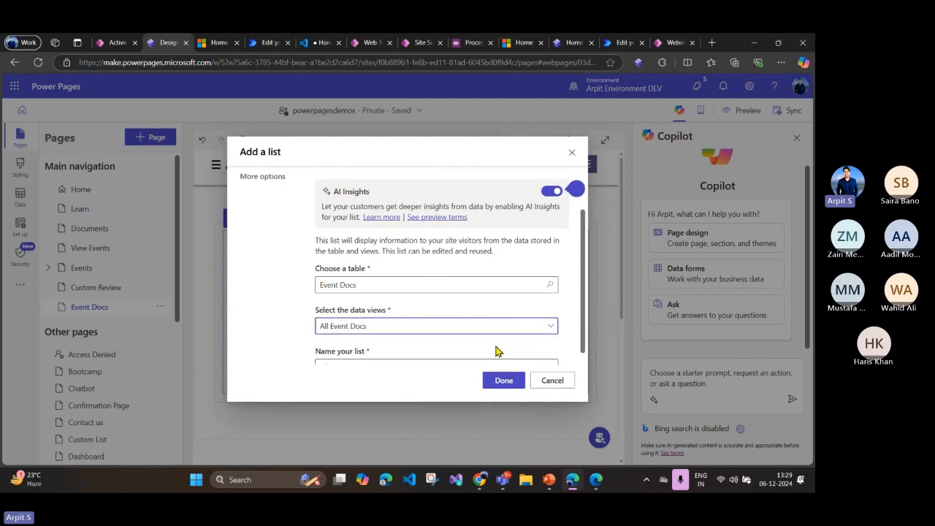
left_click(423, 353)
key("BackSpace")
key("BackSpace")
key("BackSpace")
key("BackSpace")
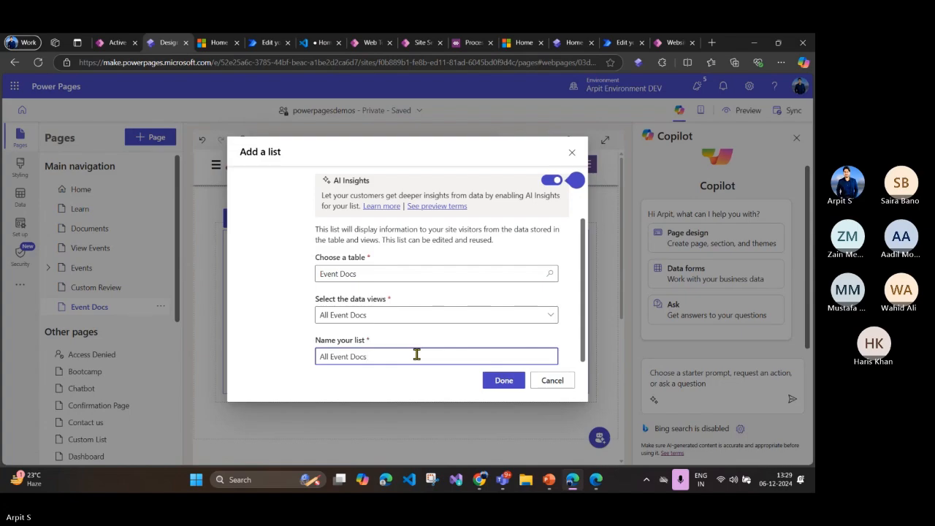
left_click(488, 385)
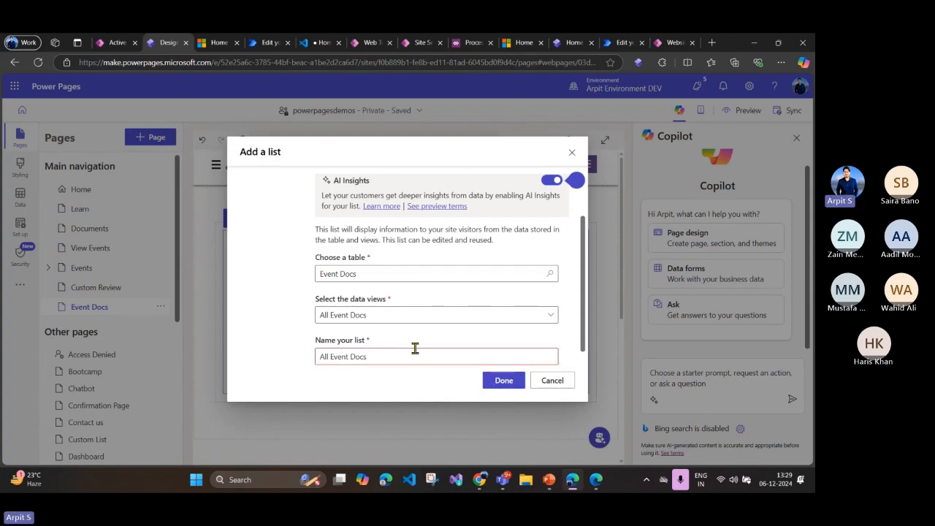
scroll(447, 334, "down", 1)
left_click(382, 344)
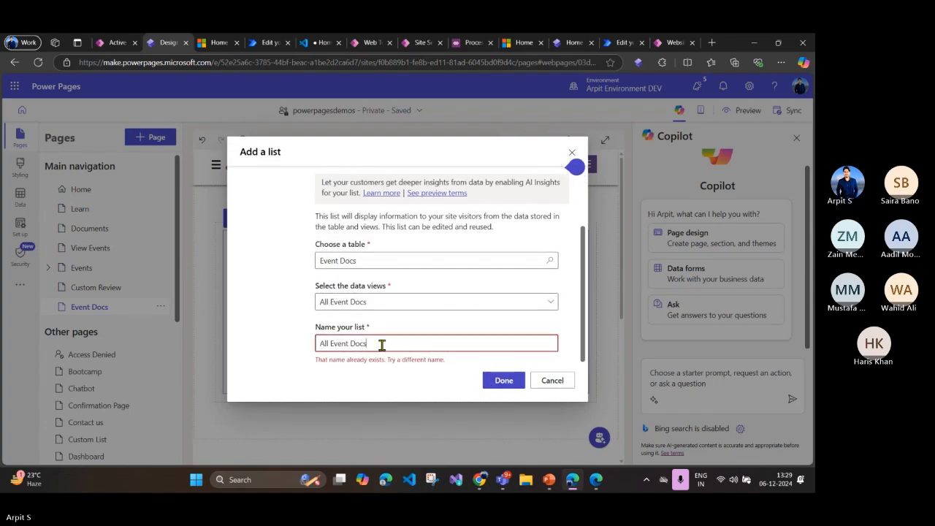
type("uments")
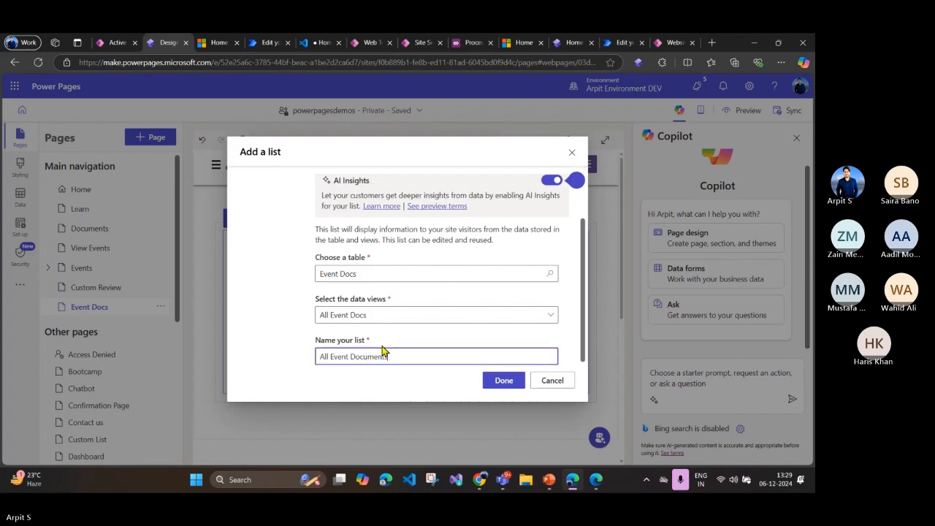
Step: Finish adding the All Event Documents list to the Event Docs page
left_click(504, 379)
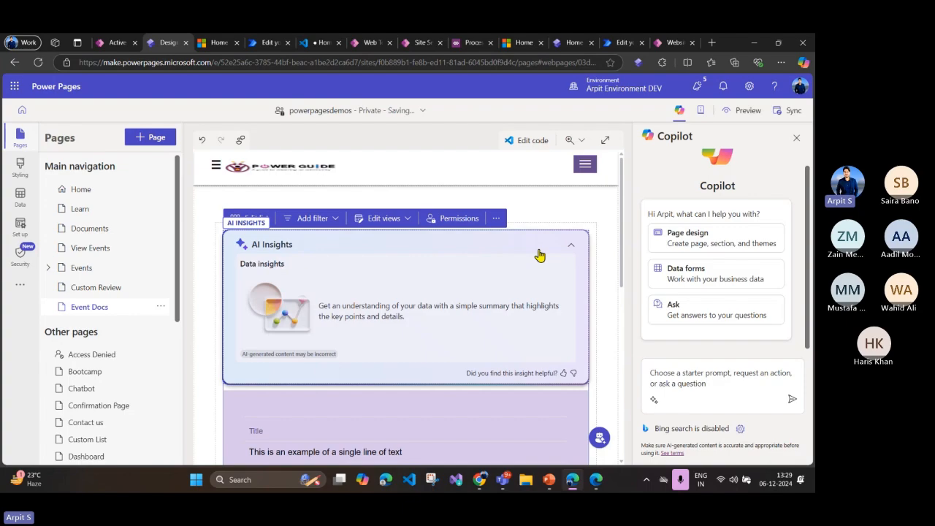
scroll(517, 305, "down", 2)
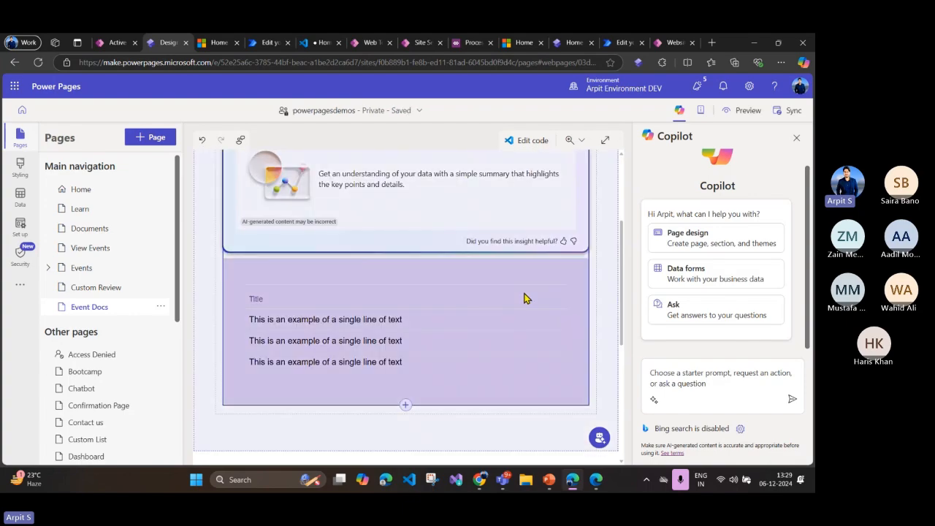
scroll(523, 298, "up", 2)
Step: Start a new table permission for the list, keeping the name All Event Documents, the Event Docs table and Global access
left_click(537, 239)
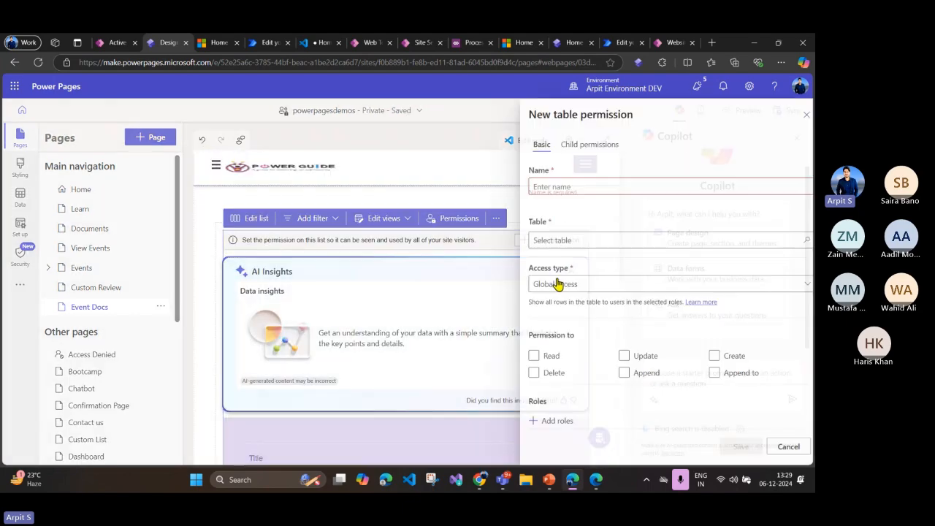
left_click(575, 187)
double_click(568, 226)
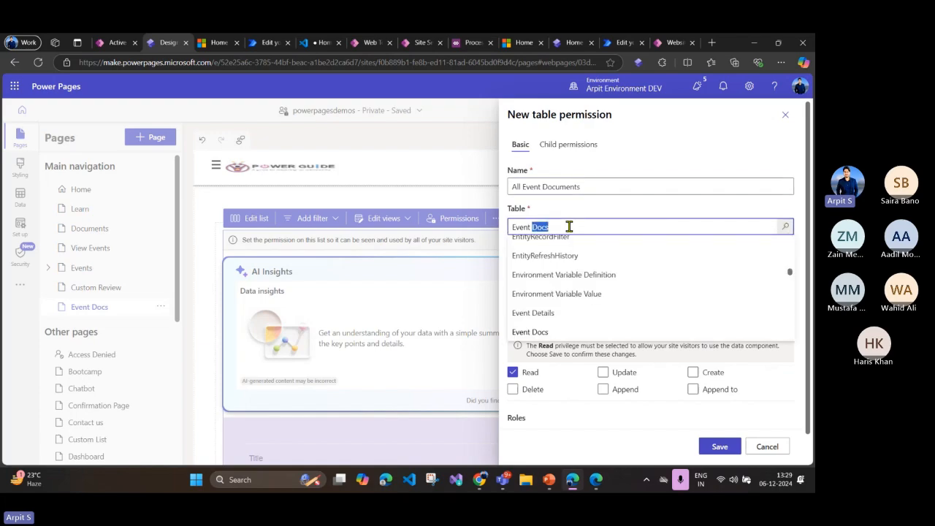
scroll(575, 278, "down", 1)
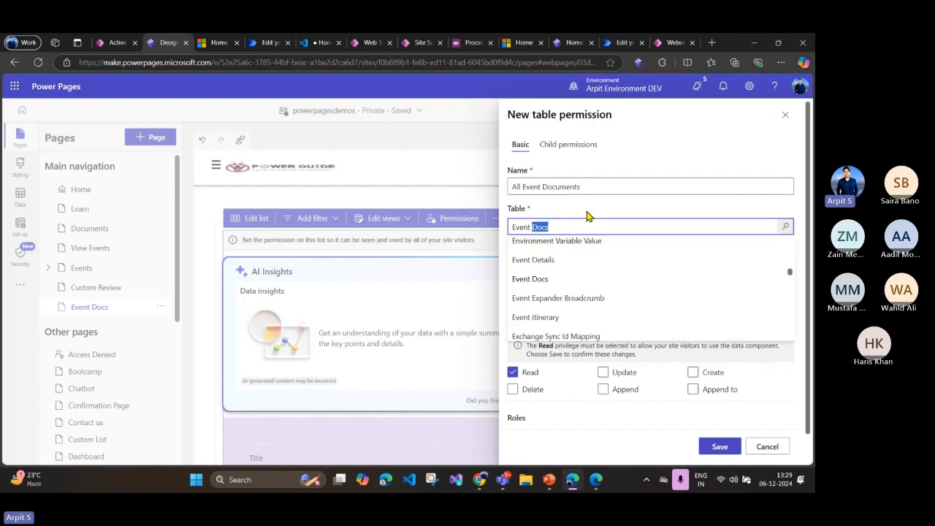
left_click(599, 226)
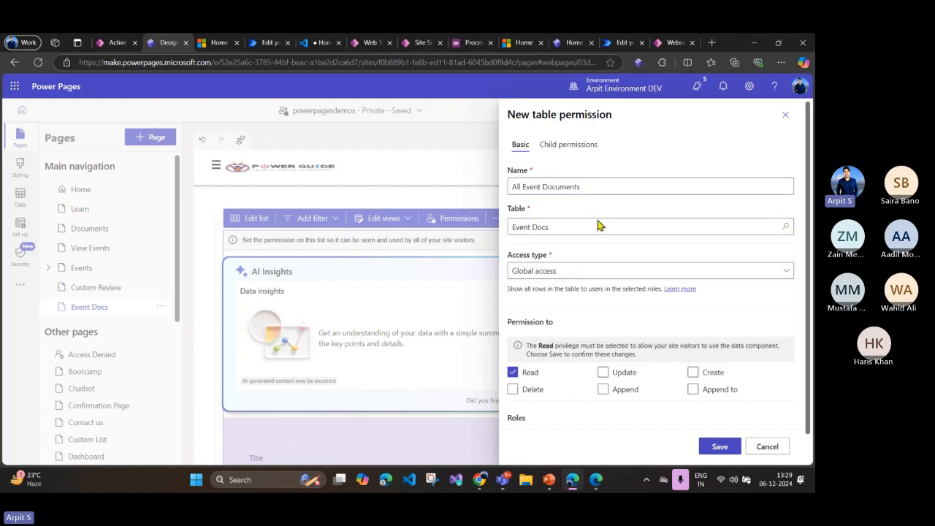
left_click(583, 277)
left_click(583, 276)
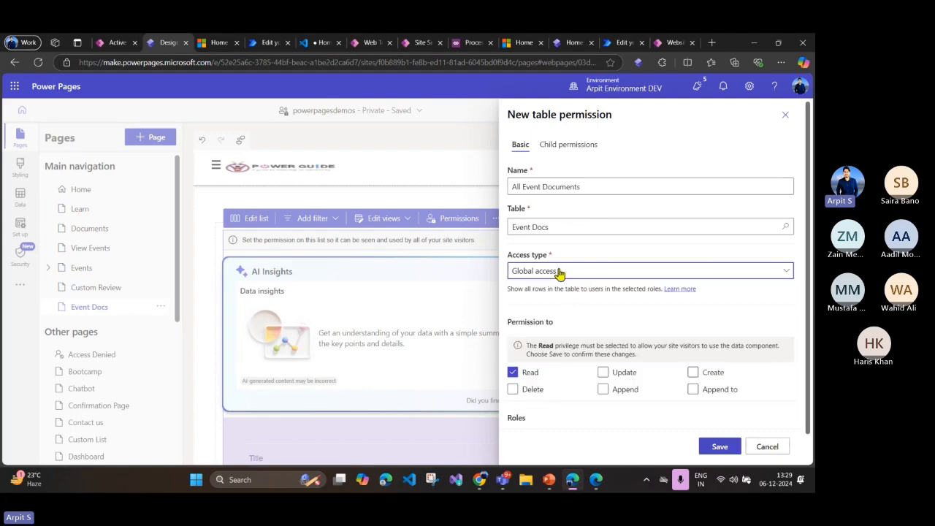
left_click(559, 273)
left_click(570, 271)
Step: Grant the Delete, Append, Append to, Create and Update privileges in the table permission alongside Read
left_click(519, 392)
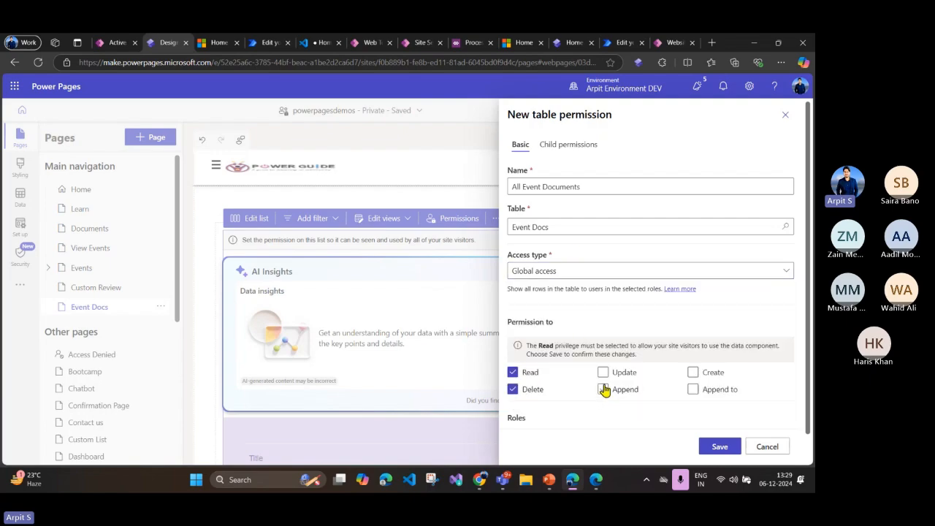
left_click(605, 390)
left_click(693, 390)
left_click(693, 373)
left_click(603, 372)
Step: Assign the Authenticated Users role to the table permission and save it
scroll(553, 410, "down", 1)
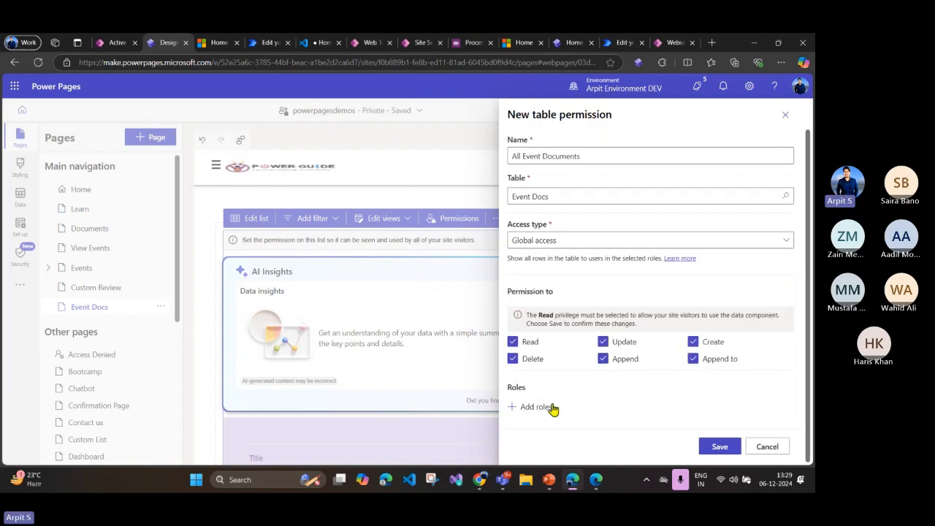
left_click(541, 411)
left_click(395, 429)
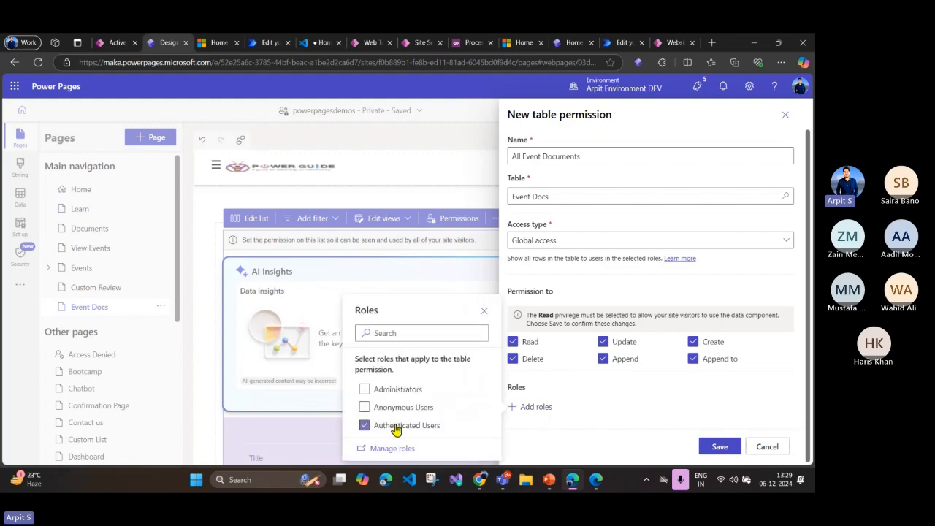
left_click(646, 422)
left_click(716, 445)
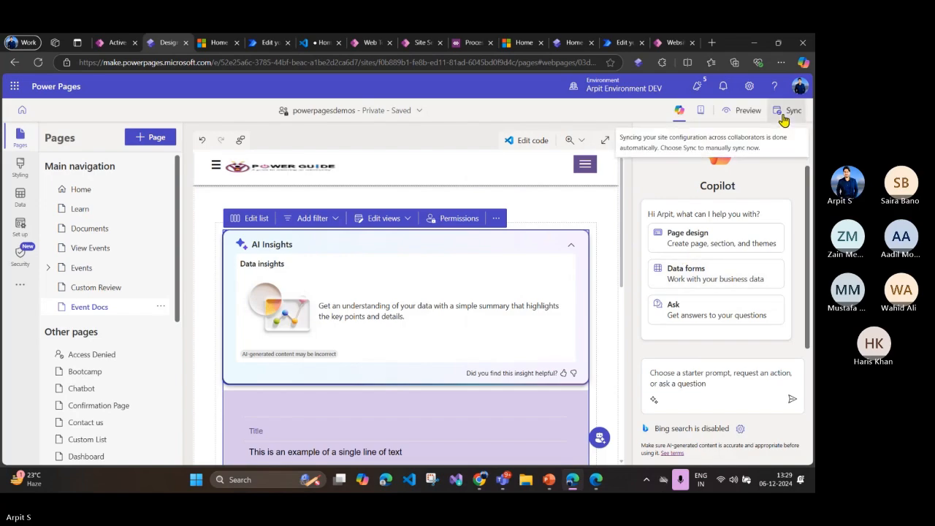
Step: Sync the site configuration and preview the Event Docs page at desktop size
left_click(784, 119)
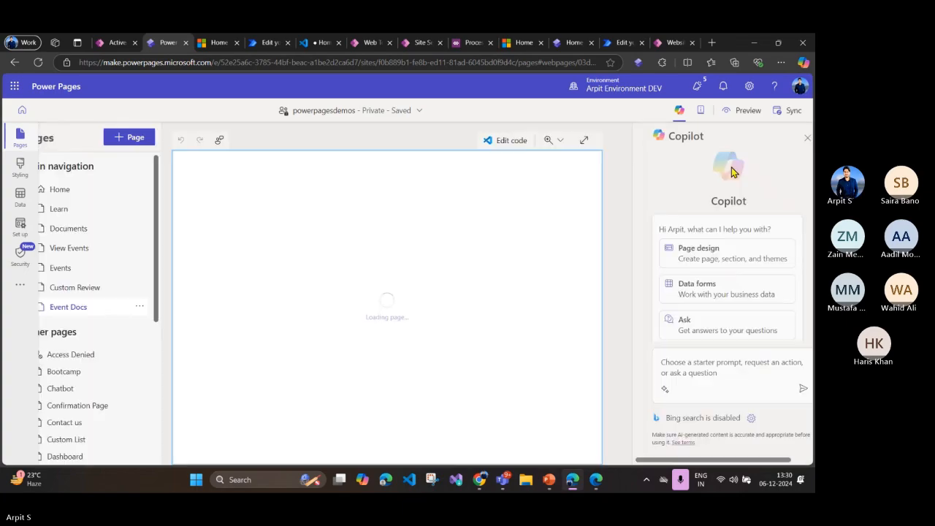
left_click(743, 111)
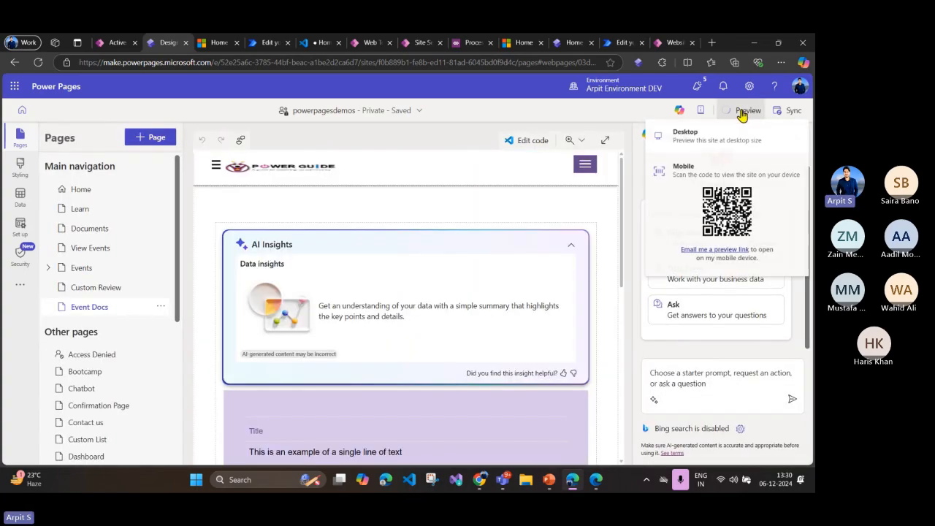
left_click(727, 139)
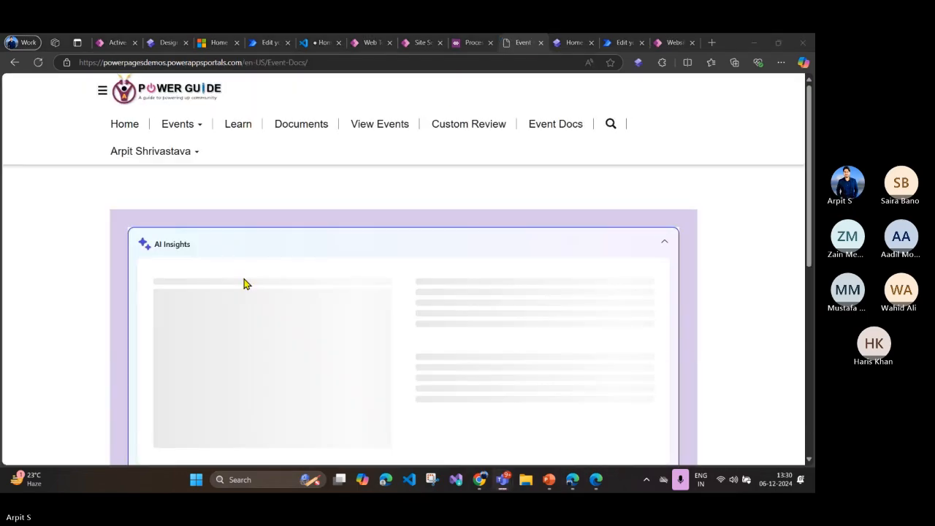
Step: Review the document titles in the list on the previewed Event Docs page
scroll(386, 301, "down", 5)
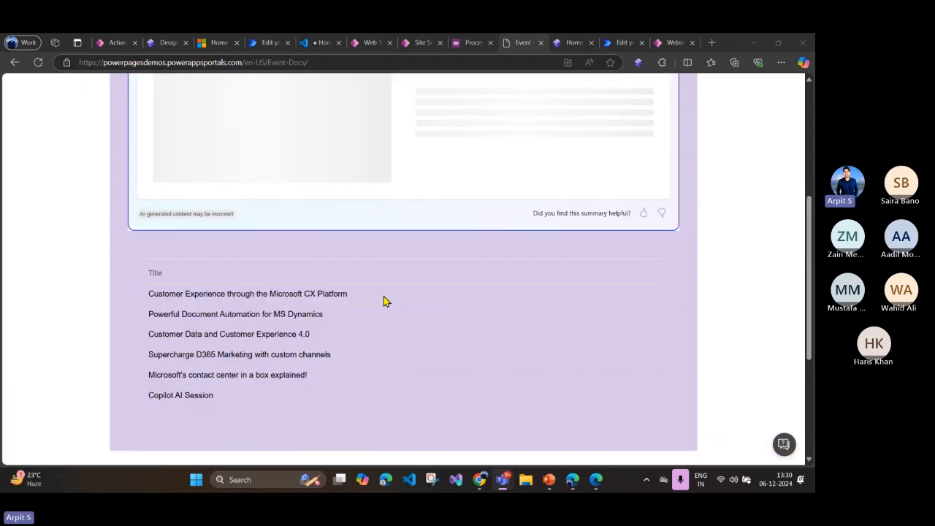
left_click_drag(259, 296, 261, 397)
left_click(199, 294)
scroll(225, 306, "down", 2)
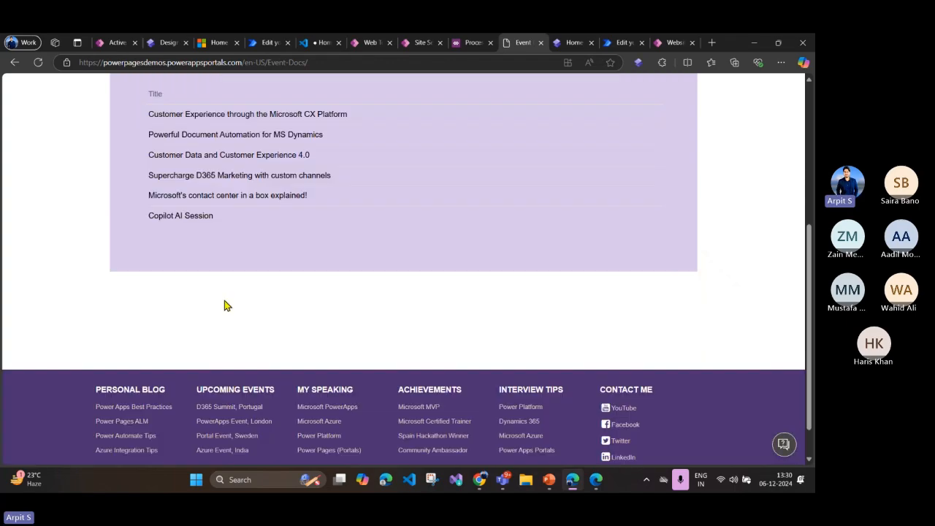
scroll(265, 272, "up", 2)
Step: Open the All Event Docs view for editing from the list component in the Power Pages design studio
left_click(115, 44)
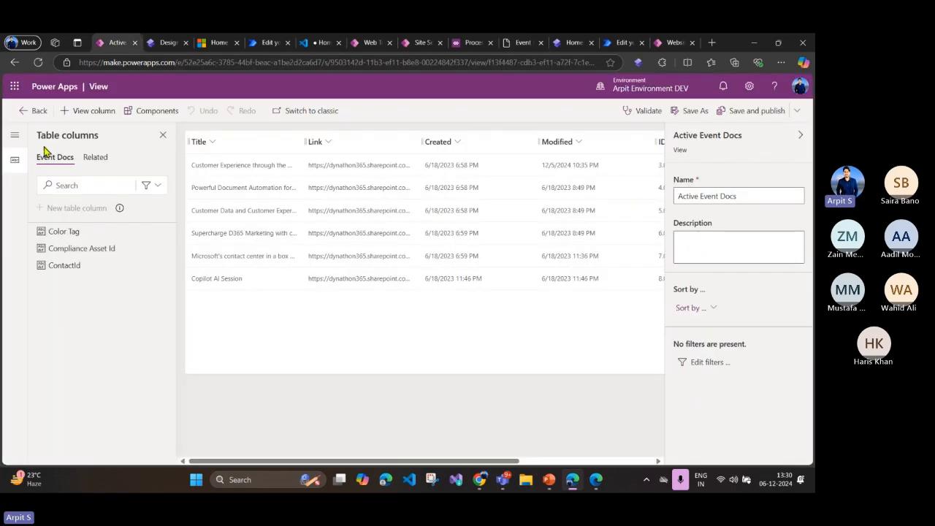
left_click(165, 42)
scroll(319, 391, "down", 2)
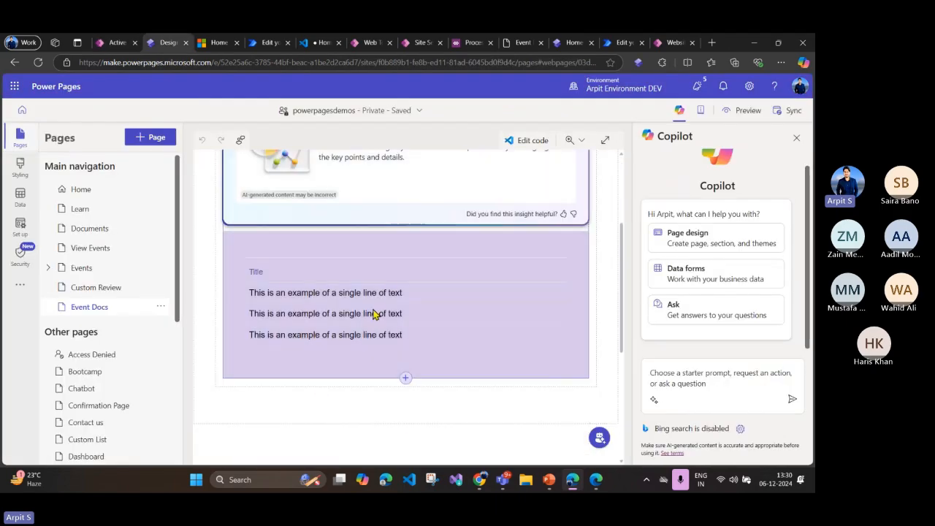
scroll(435, 371, "up", 2)
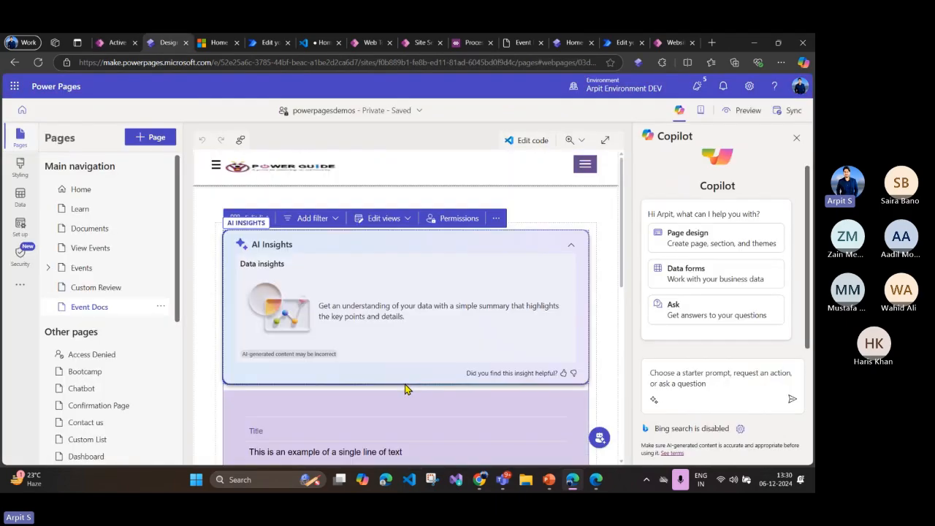
left_click(383, 218)
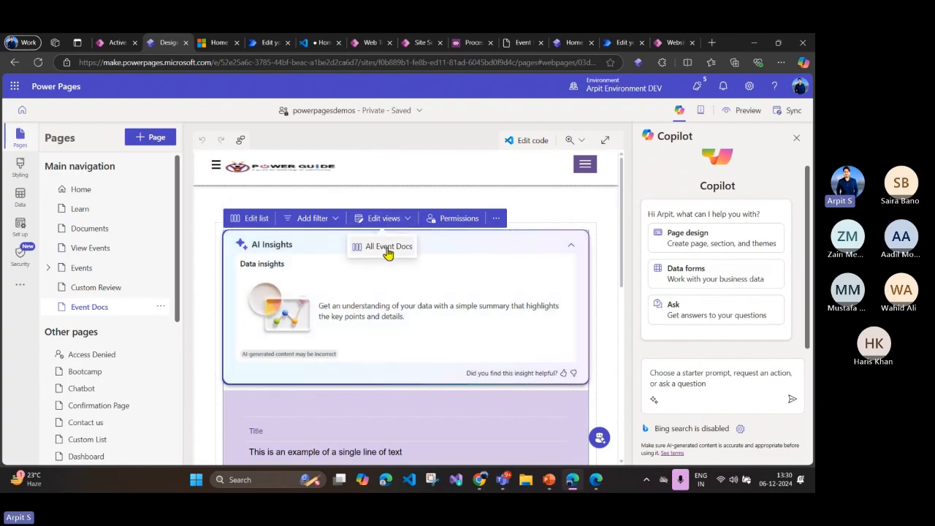
left_click(387, 246)
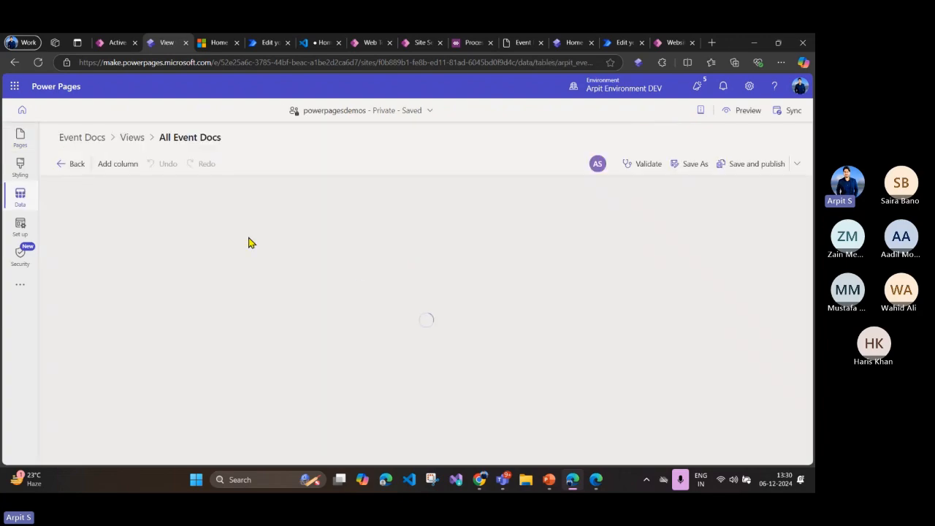
Step: Add the Link and Created columns to the All Event Docs view, and save and publish it
left_click(275, 193)
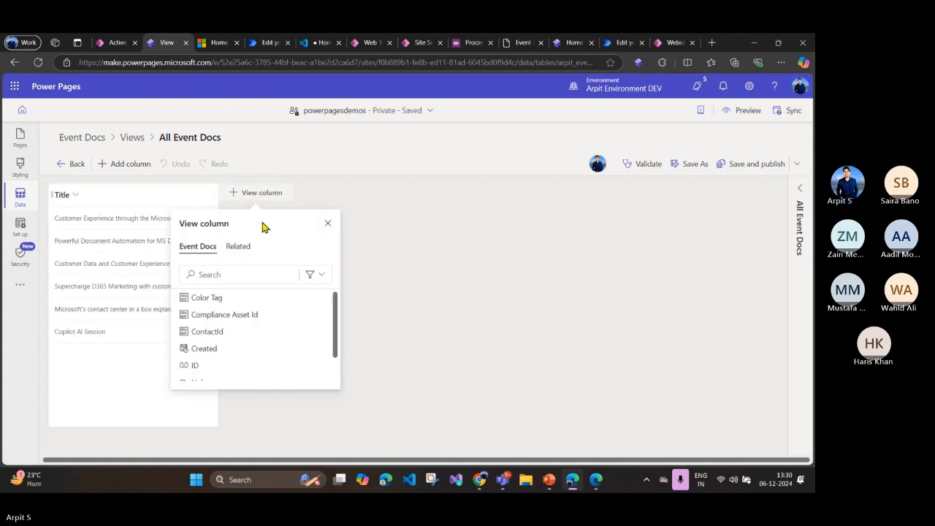
scroll(245, 322, "down", 1)
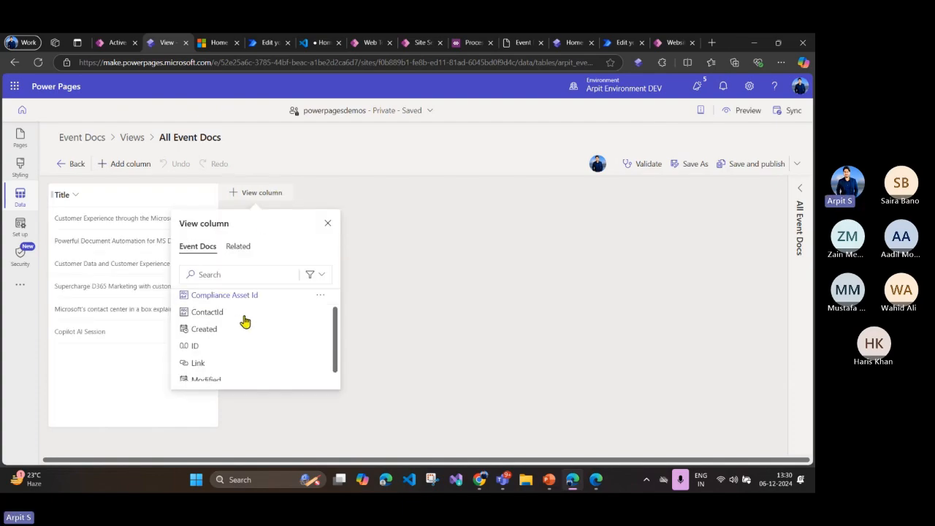
left_click(215, 363)
left_click(293, 201)
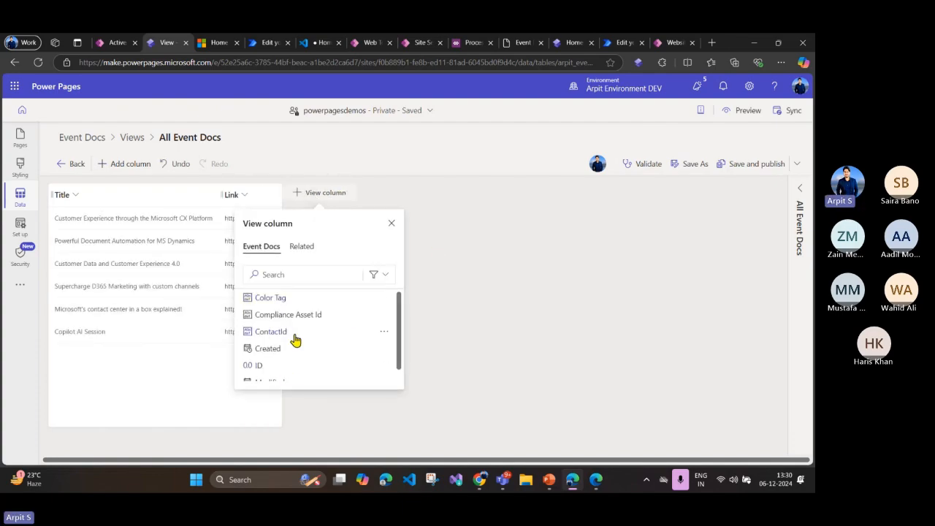
scroll(292, 339, "down", 1)
left_click(267, 339)
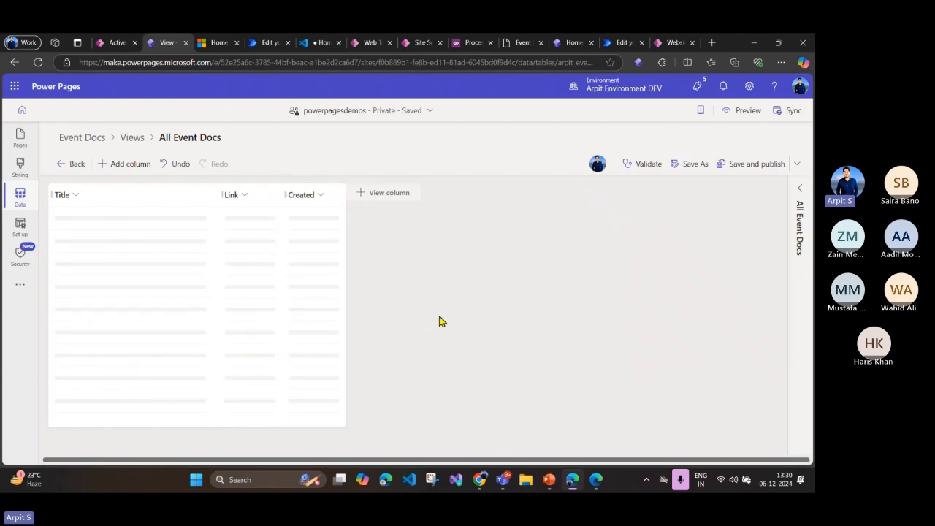
left_click(746, 174)
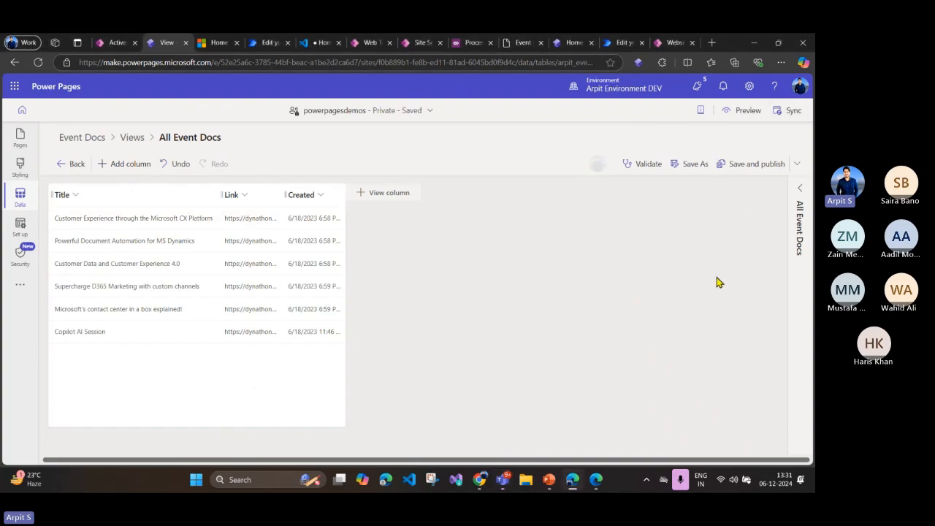
Step: Sync the site configuration and reload the previewed Event Docs page
left_click(788, 111)
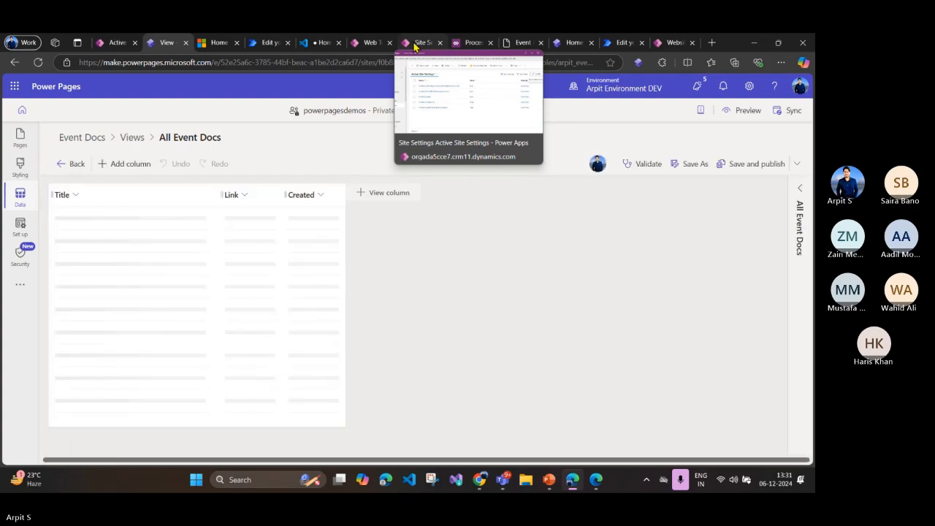
left_click(311, 43)
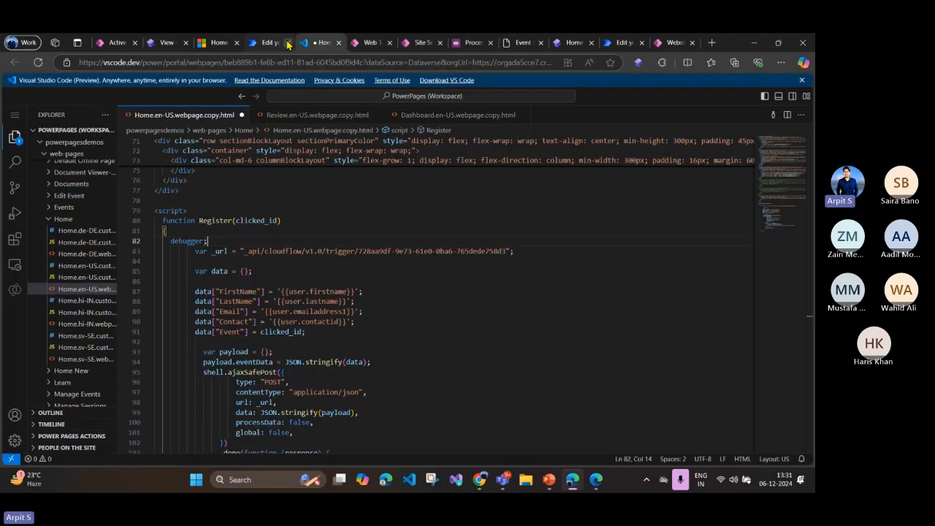
left_click(219, 43)
left_click(38, 62)
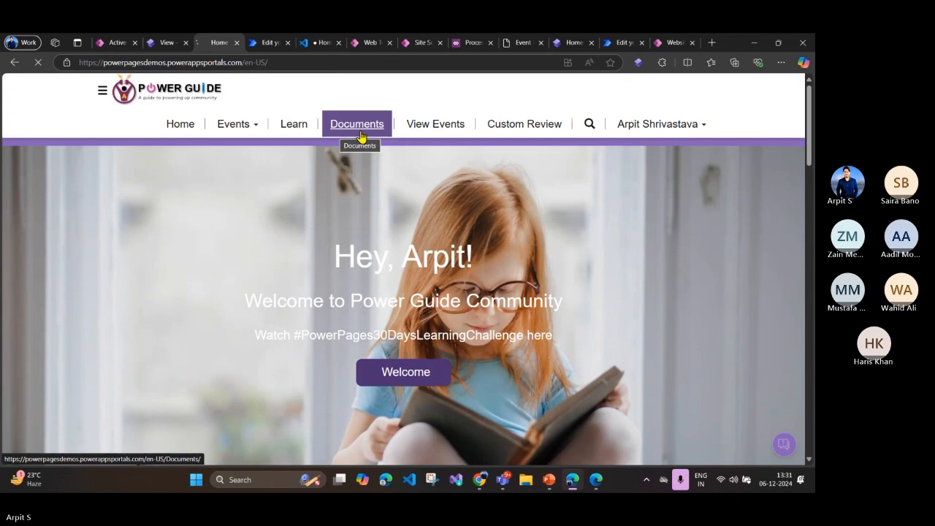
left_click(520, 44)
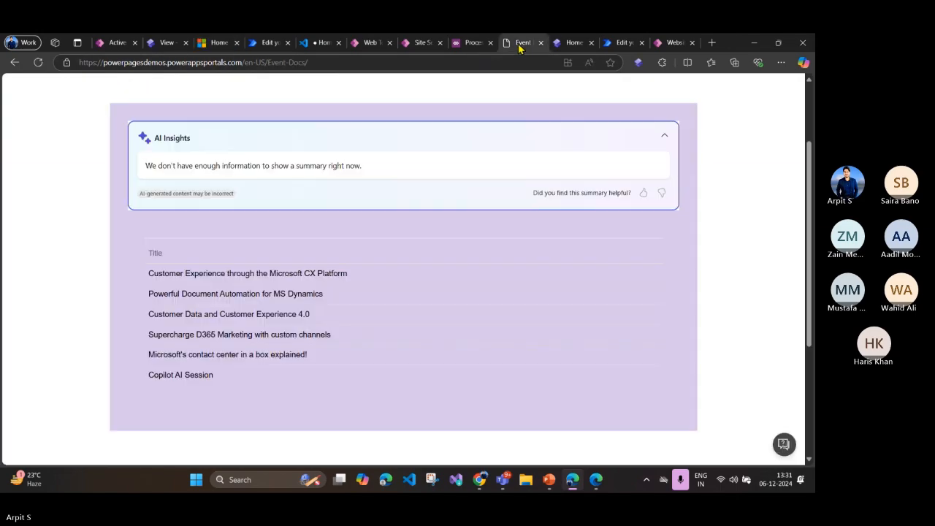
key("F5")
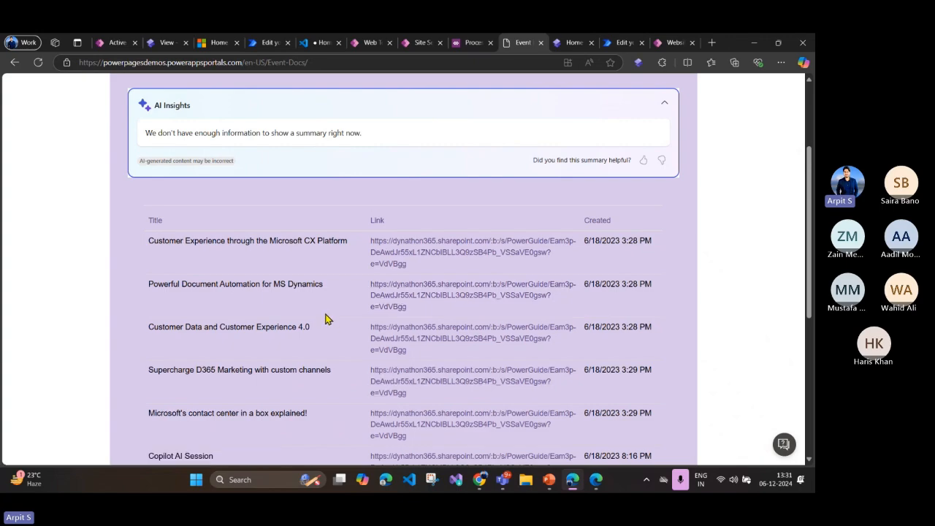
Step: Switch to the PowerPoint presentation and start the slide show from the Integrate Power Pages slide on data integration
left_click(550, 480)
left_click(697, 461)
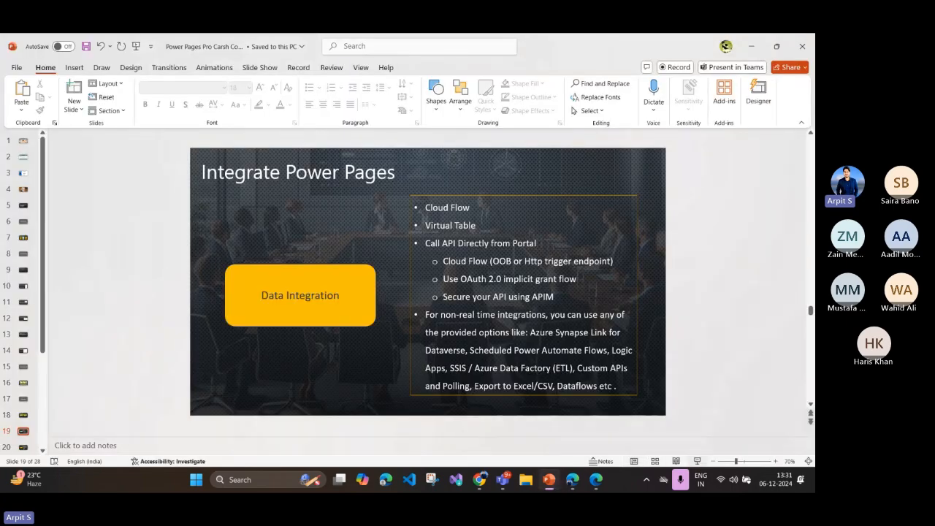
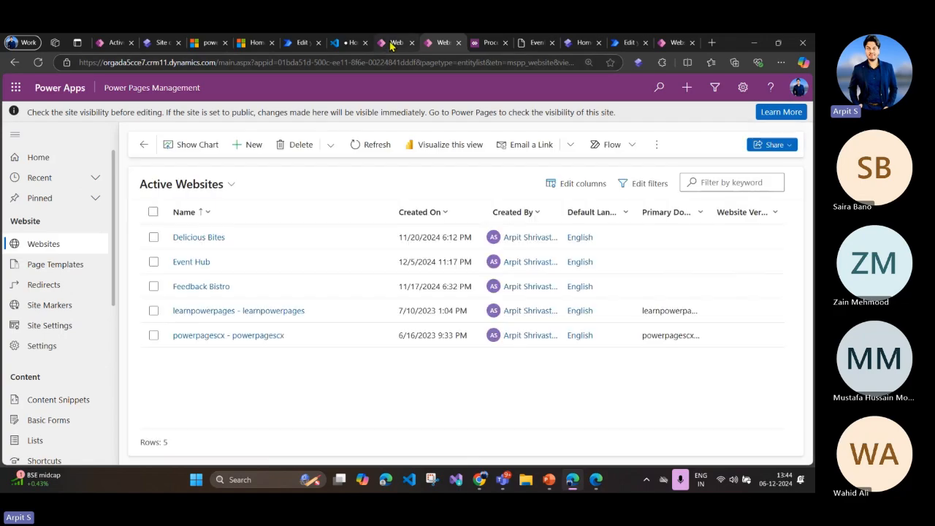
Step: Open the content snippets in Portal Management and filter them by "Portal Generic Error"
left_click(393, 42)
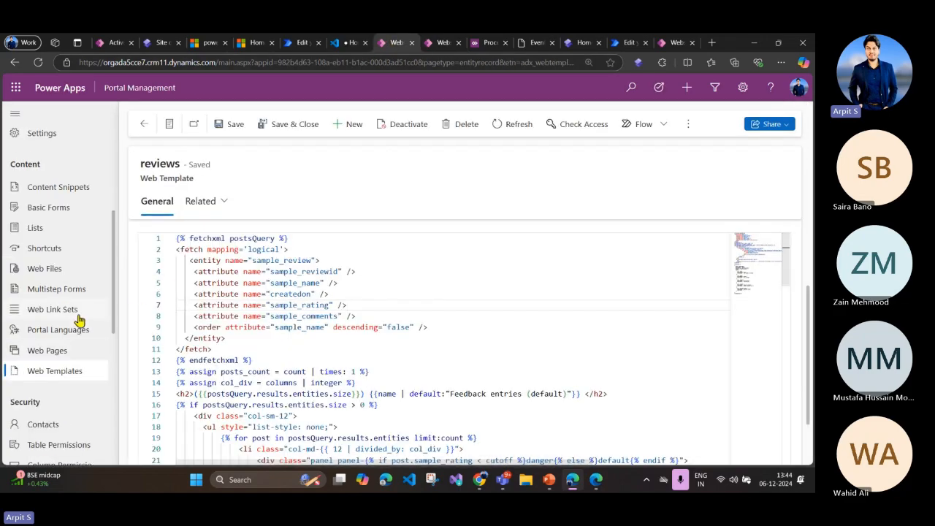
left_click(63, 188)
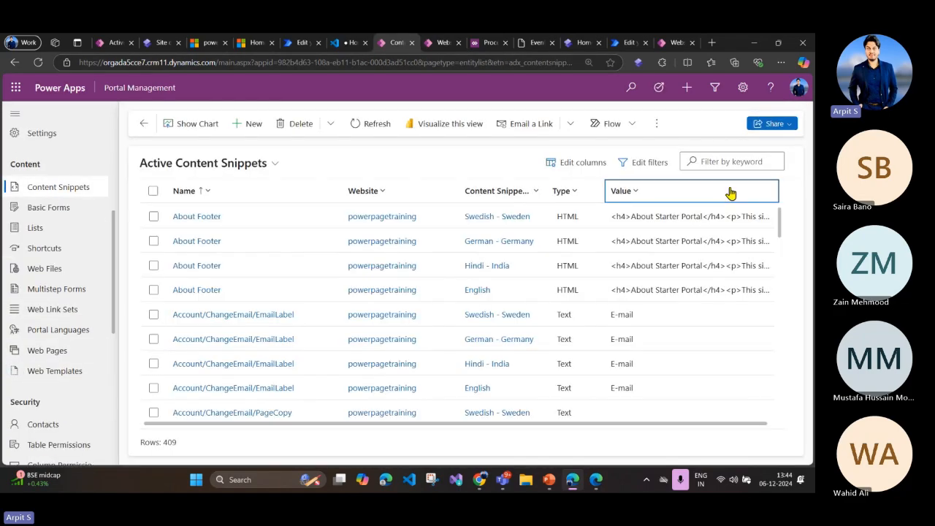
left_click(726, 162)
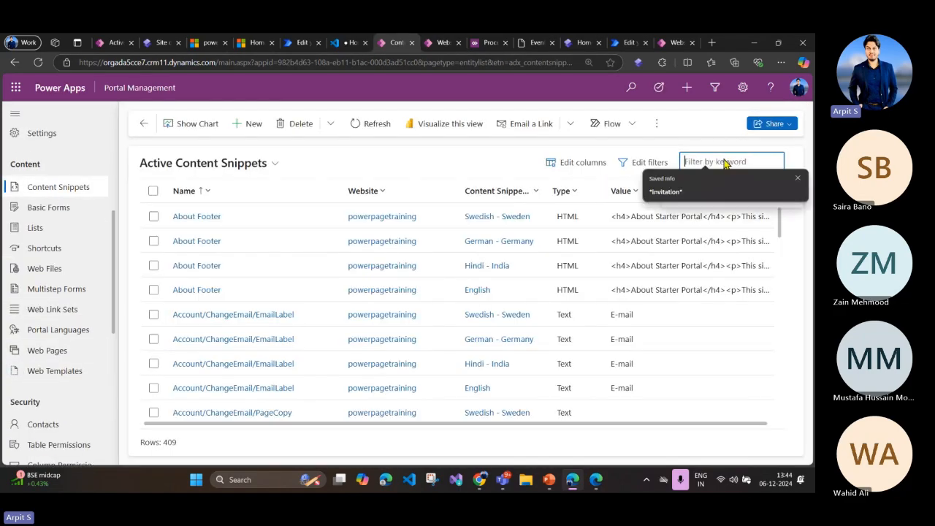
type("Portal Generic Error")
key("Return")
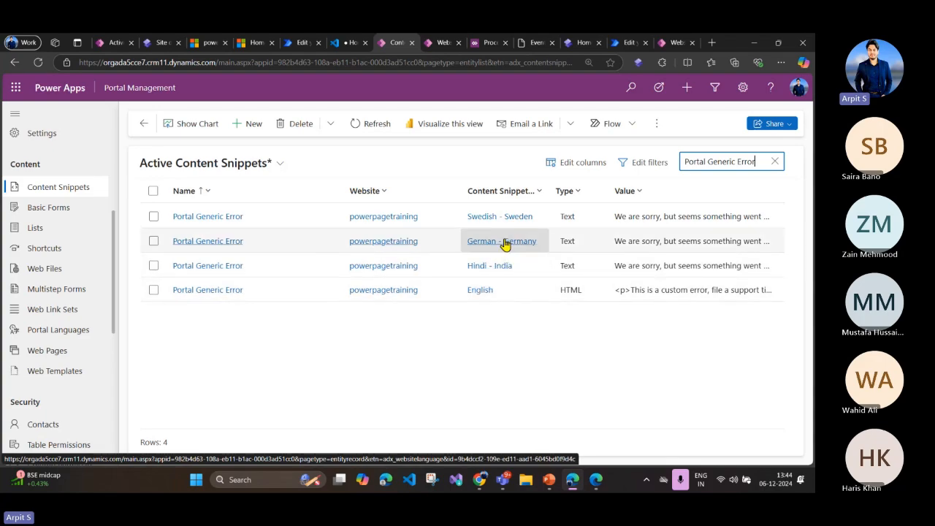
Step: Open the English Portal Generic Error snippet and examine its custom error message and contact-us link in the HTML value
left_click(232, 293)
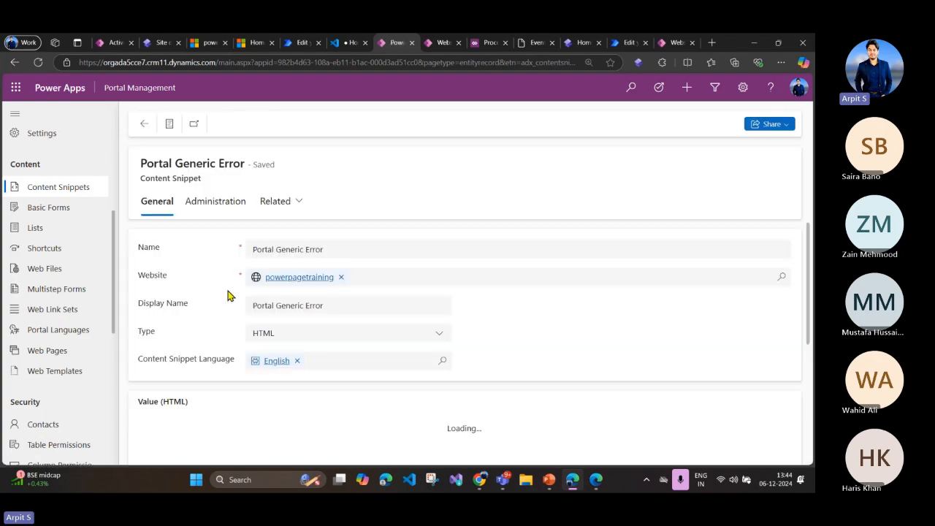
scroll(385, 331, "down", 3)
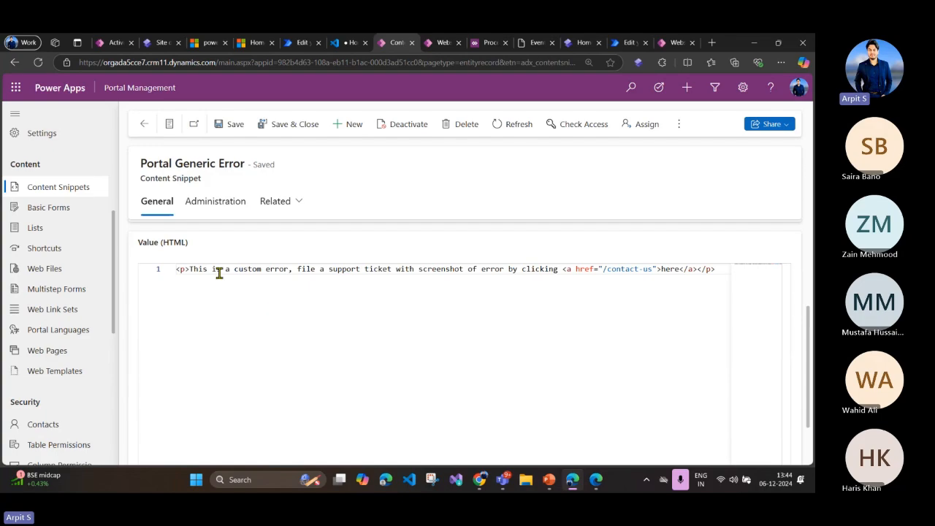
left_click_drag(189, 270, 401, 270)
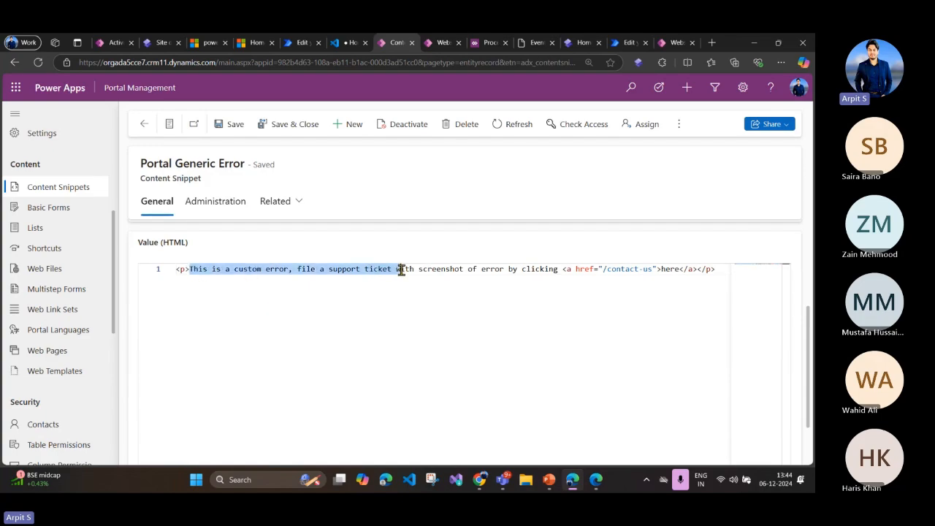
left_click(327, 282)
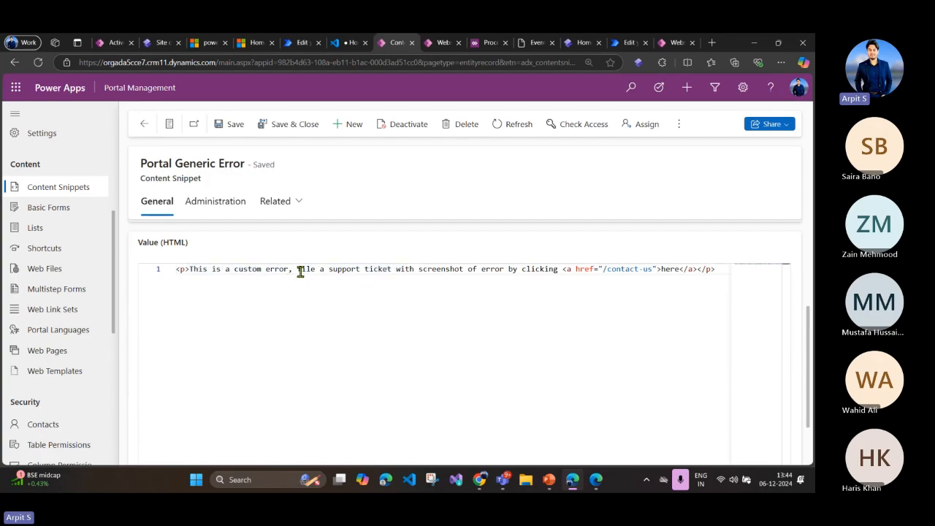
left_click_drag(299, 271, 729, 269)
left_click(673, 270)
Step: Switch to PowerPoint, review the Customized Error Message slide, and advance to the Access Website Error Logs slide
left_click(549, 479)
left_click(401, 231)
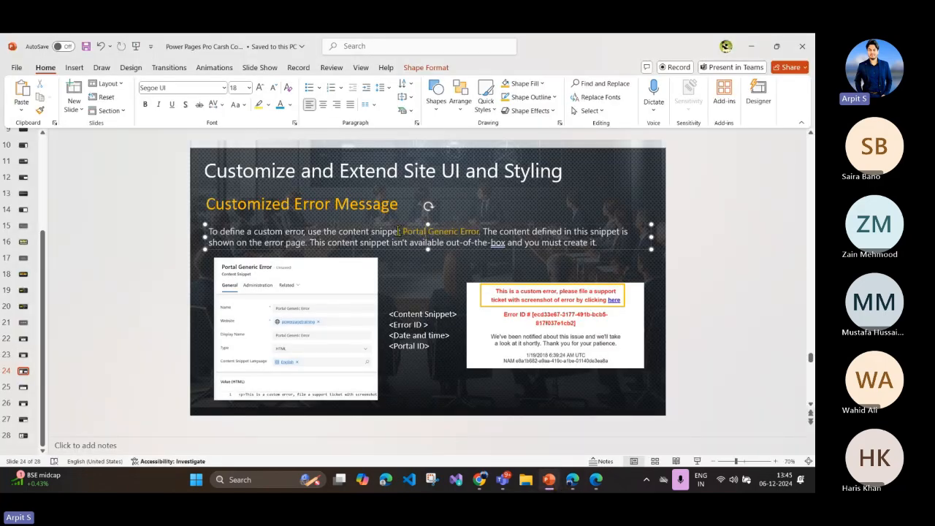
left_click_drag(406, 233, 477, 231)
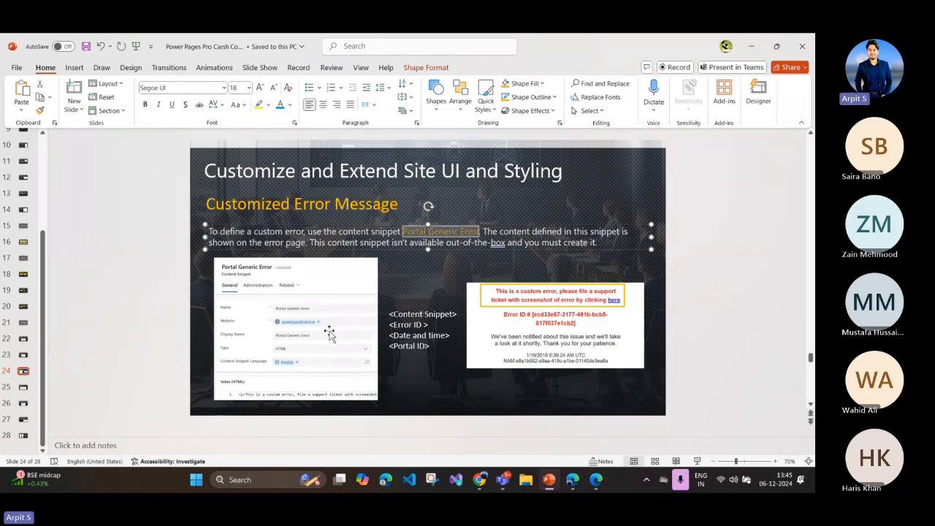
left_click(440, 324)
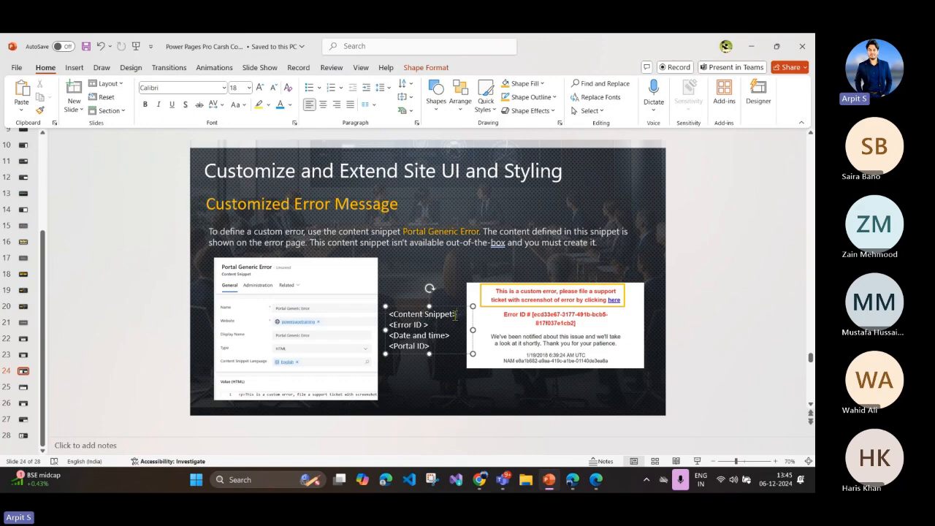
left_click_drag(455, 314, 386, 315)
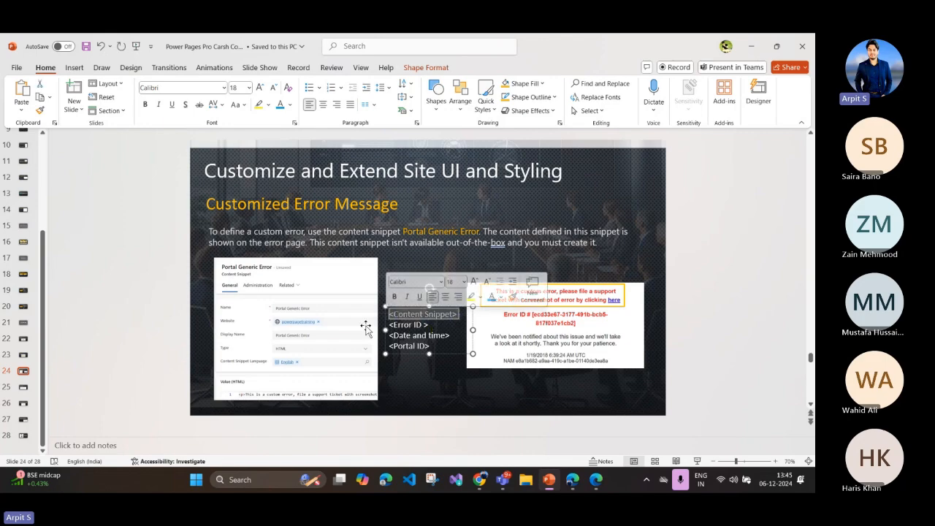
left_click(705, 337)
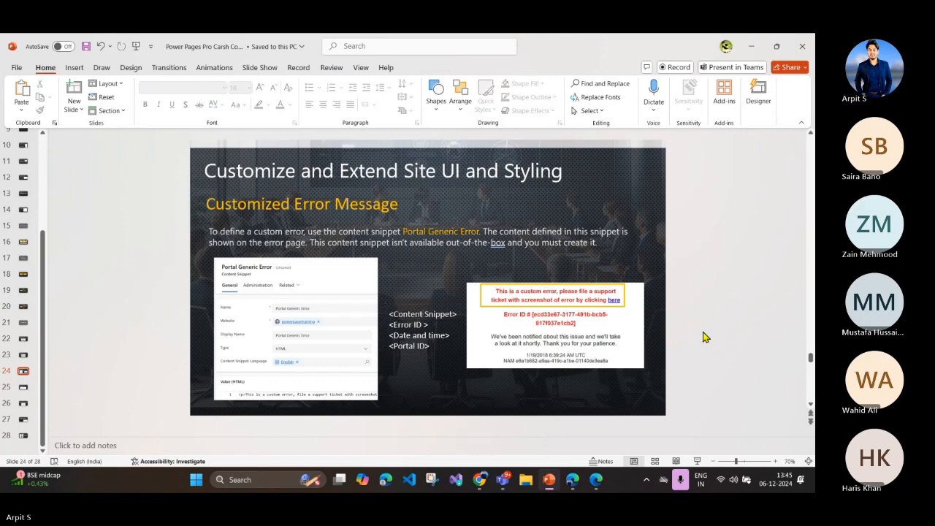
scroll(705, 337, "down", 1)
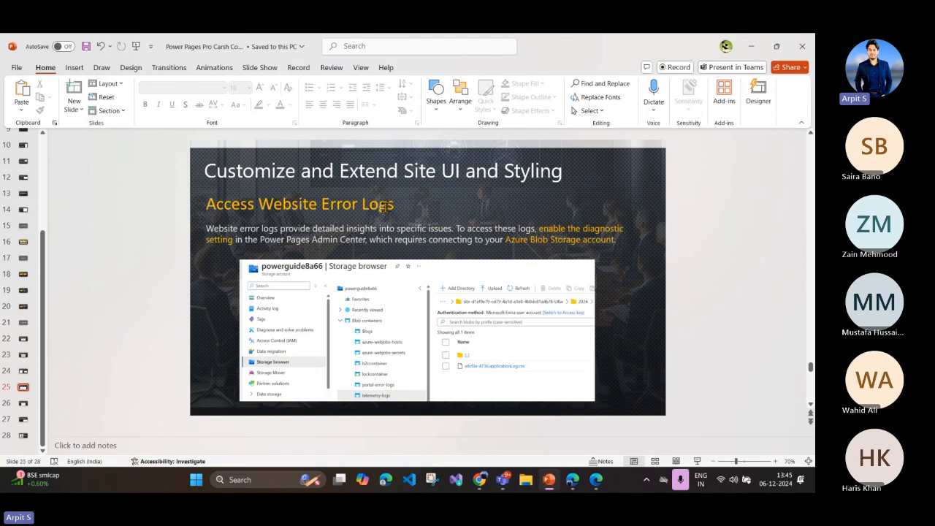
Step: Switch to the Power Platform admin center and disable diagnostic logging for the powerpagesdemos site
left_click(578, 487)
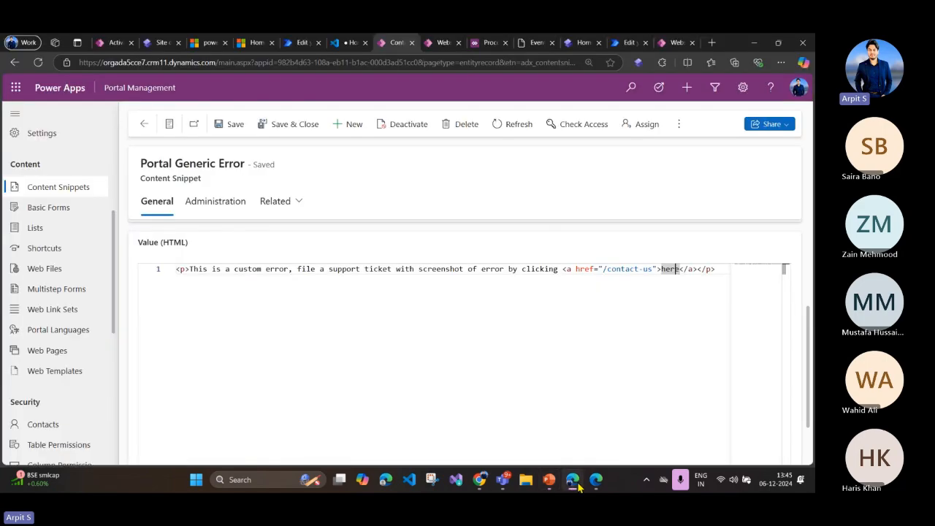
left_click(209, 43)
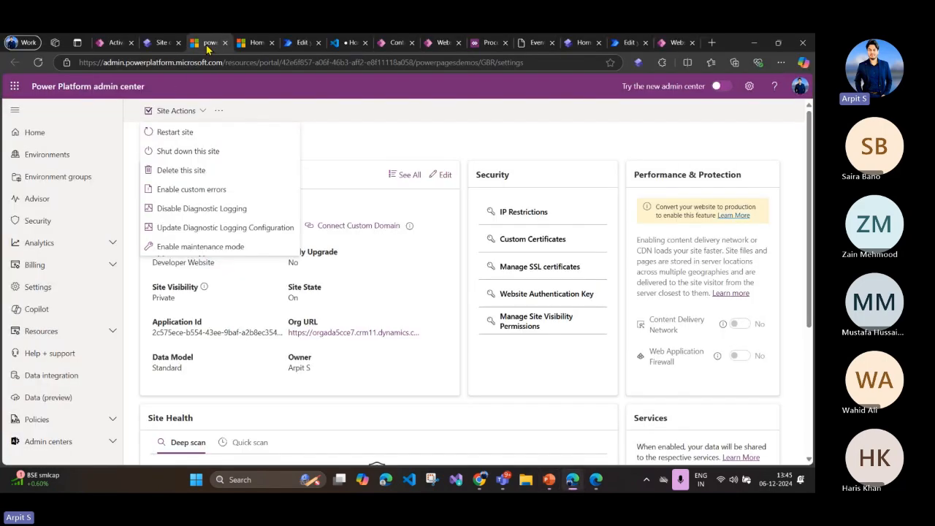
left_click(349, 140)
left_click(198, 112)
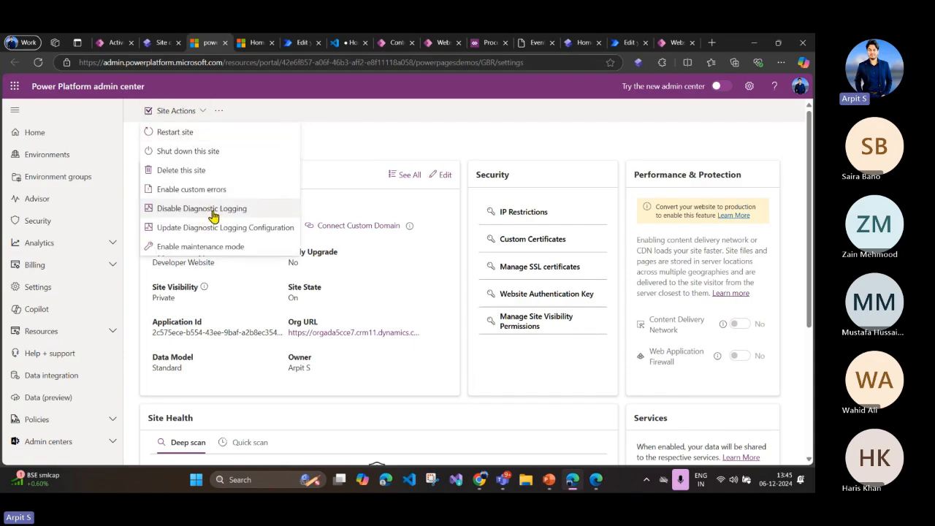
left_click(213, 212)
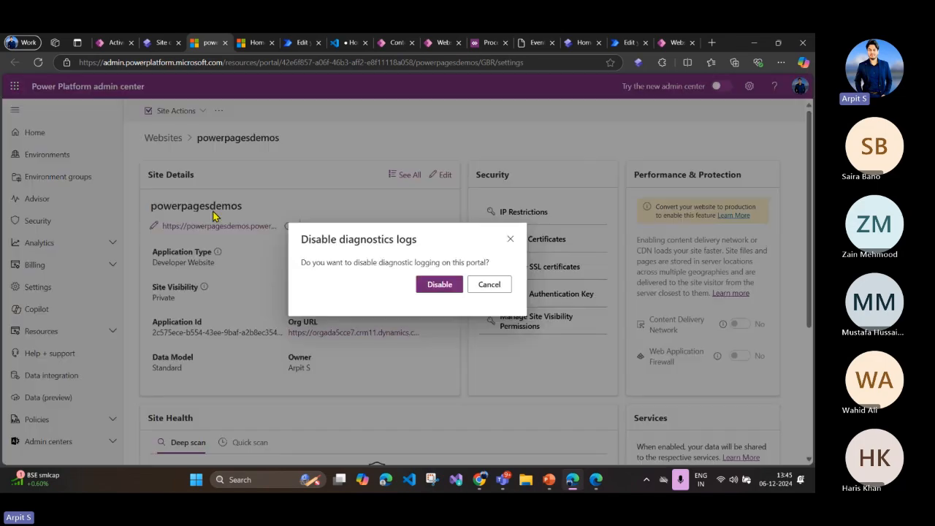
left_click(438, 286)
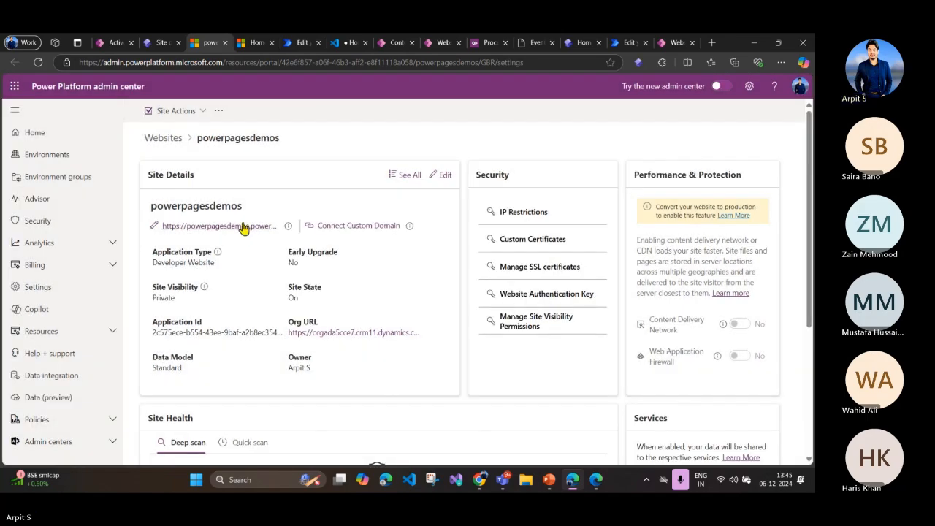
Step: Open the diagnostic logging setup for powerpagesdemos and examine the Azure storage connection string requirement
left_click(186, 111)
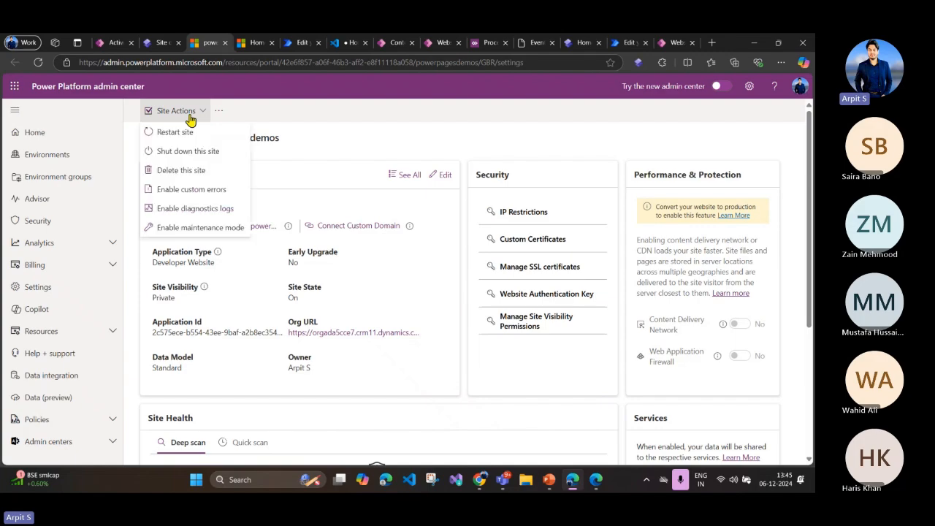
left_click(195, 209)
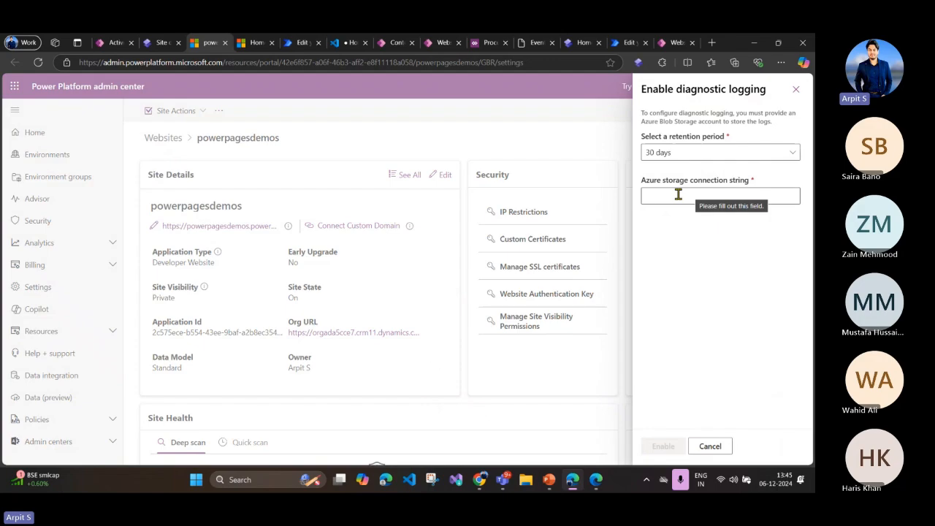
left_click_drag(643, 183, 756, 190)
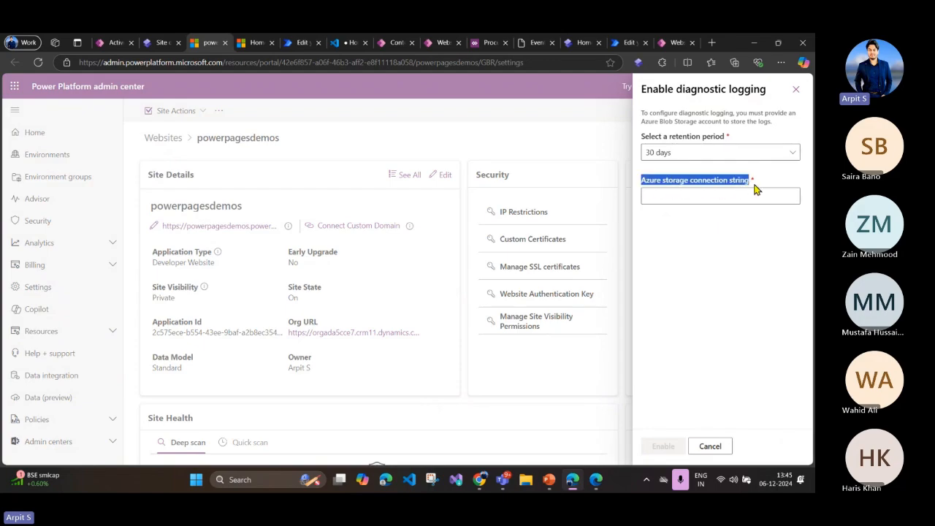
Step: Switch to the Azure portal, close the blob overview, and open the telemetry-logs container of the powerguide8a66 storage account
key("alt+Tab")
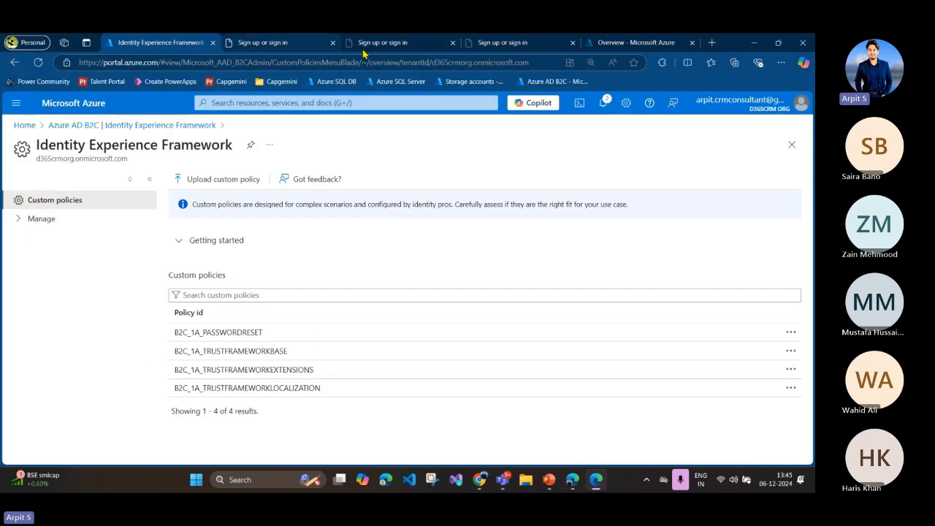
left_click(589, 41)
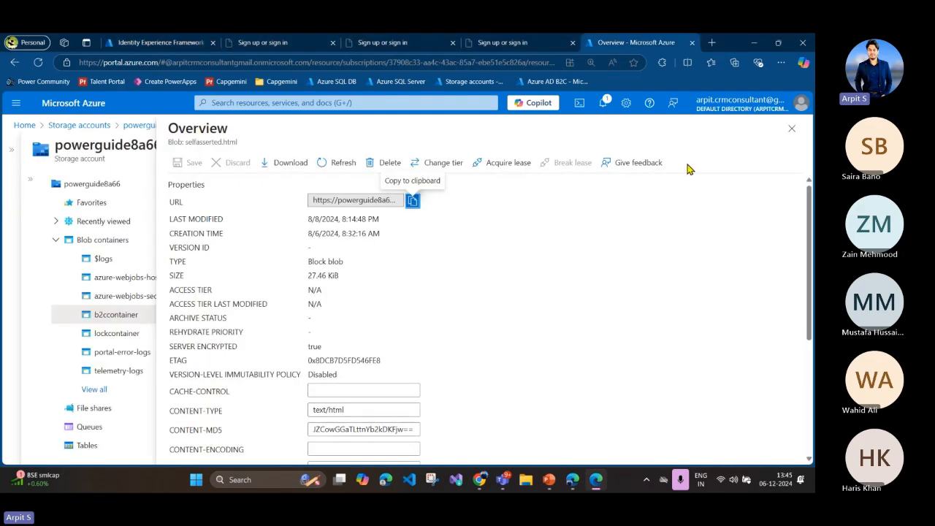
left_click(791, 128)
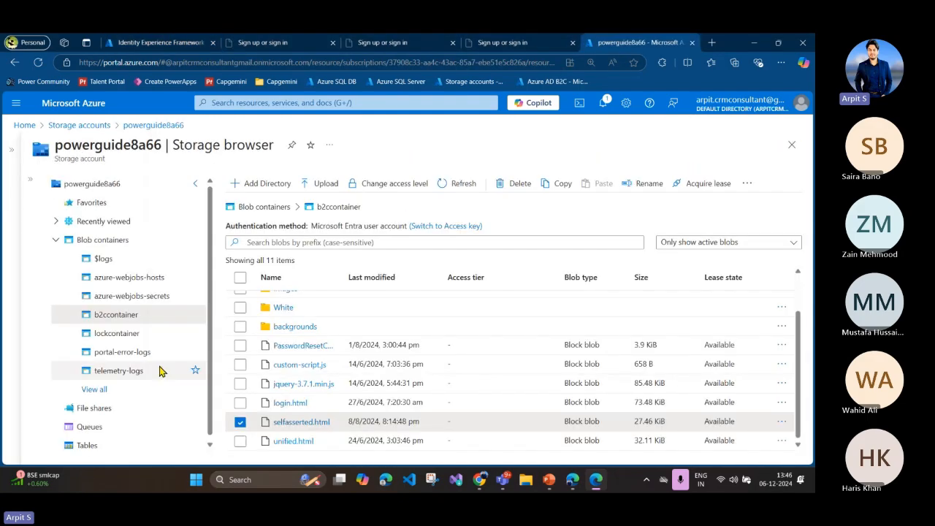
left_click(124, 370)
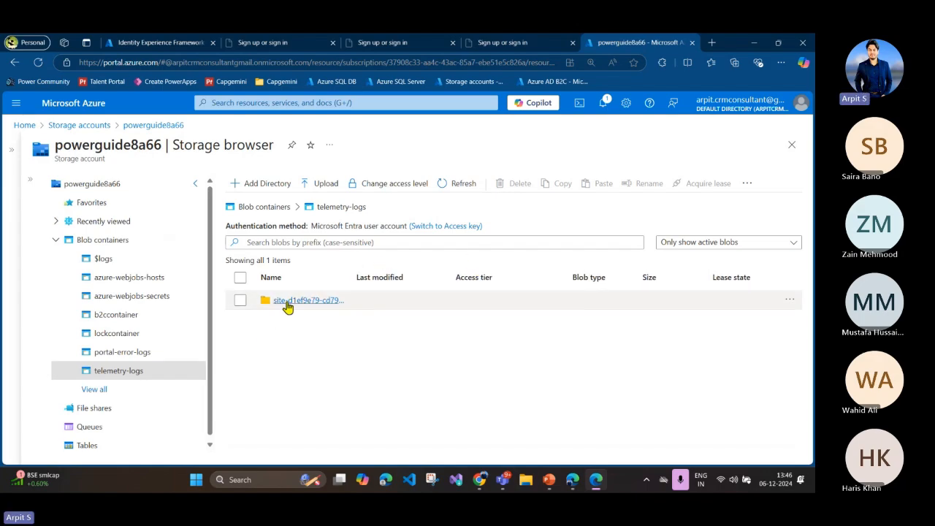
Step: Browse the site folder in telemetry-logs down to the application log file in 2024/11/16/19
left_click(288, 303)
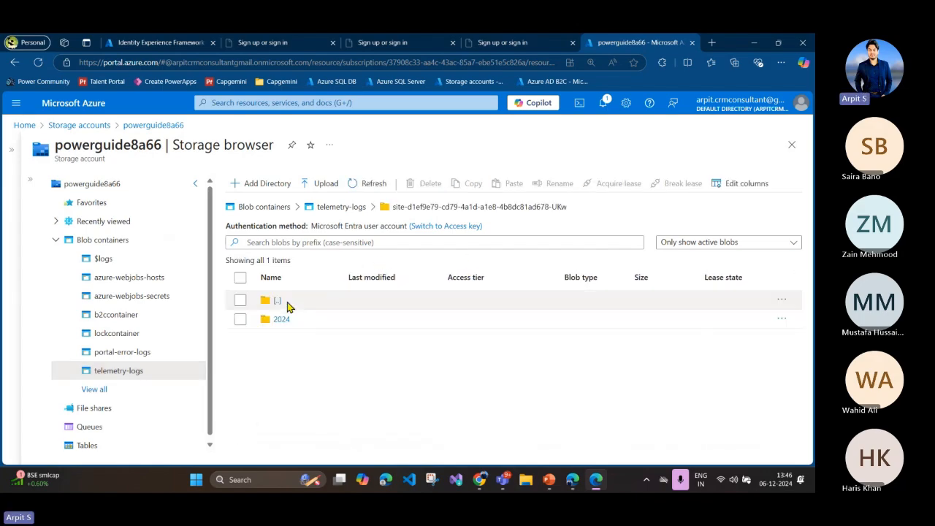
left_click(282, 320)
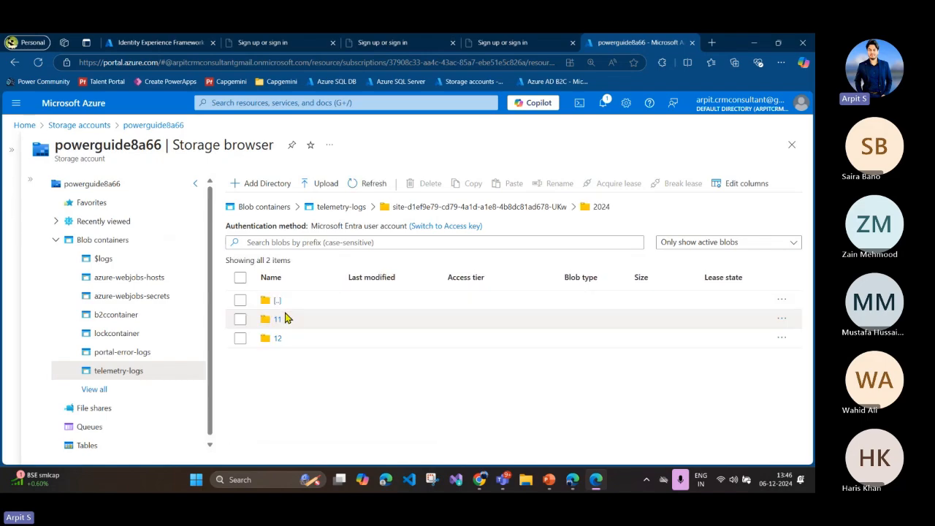
left_click(284, 319)
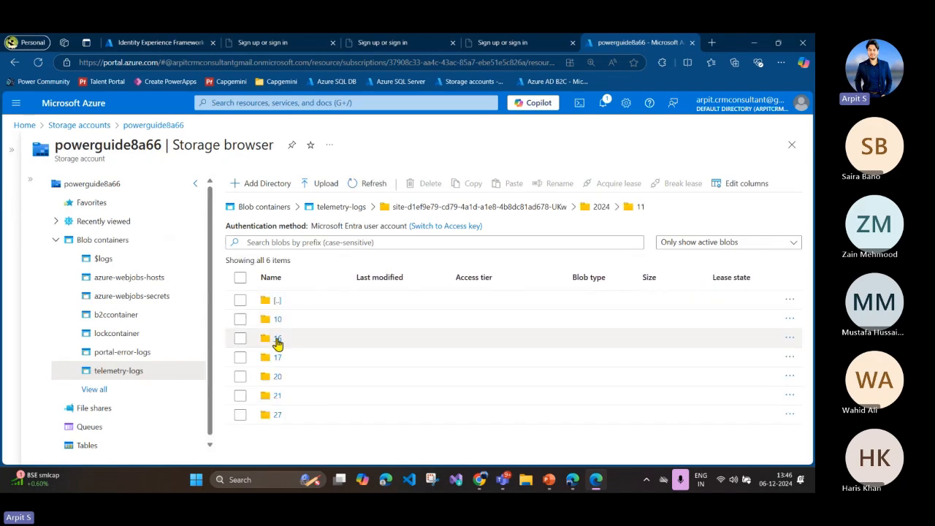
left_click(278, 340)
left_click(272, 323)
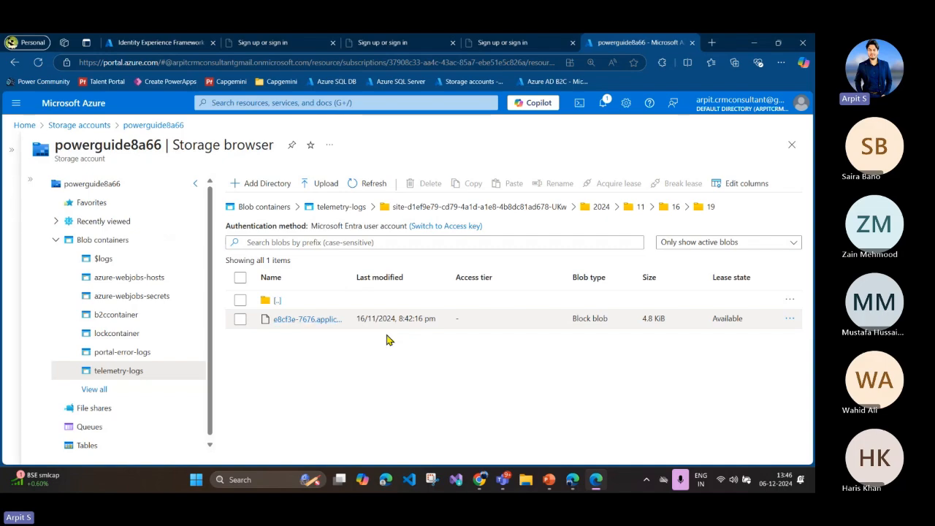
Step: Switch to PowerPoint, revisit the Disable Custom Error slide, and return to the Access Website Error Logs slide
left_click(548, 479)
scroll(440, 317, "up", 1)
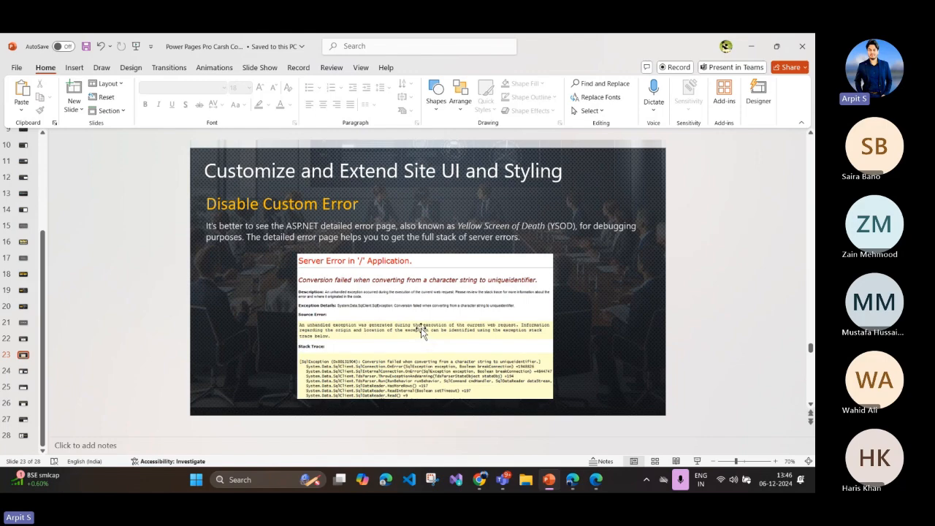
scroll(422, 329, "down", 2)
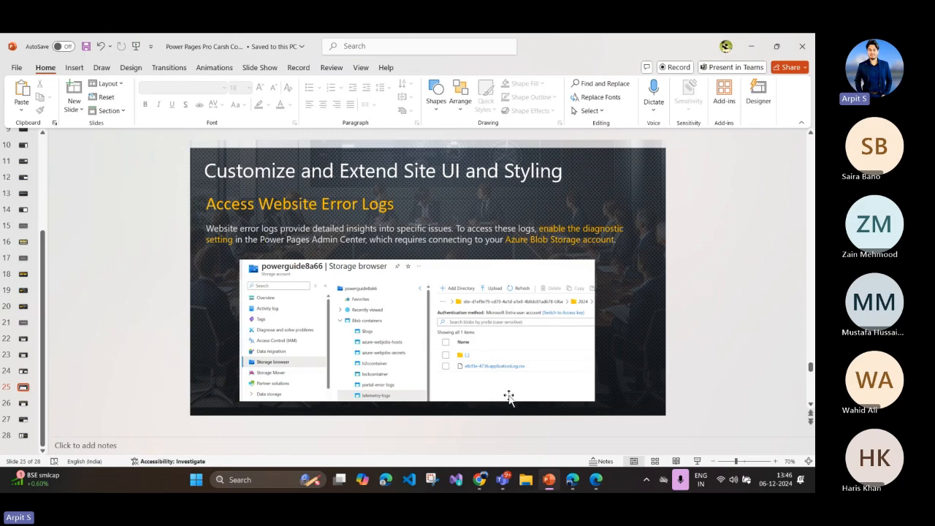
Step: Switch back to the Power Platform admin center and view the retention period options for diagnostic logging
left_click(573, 479)
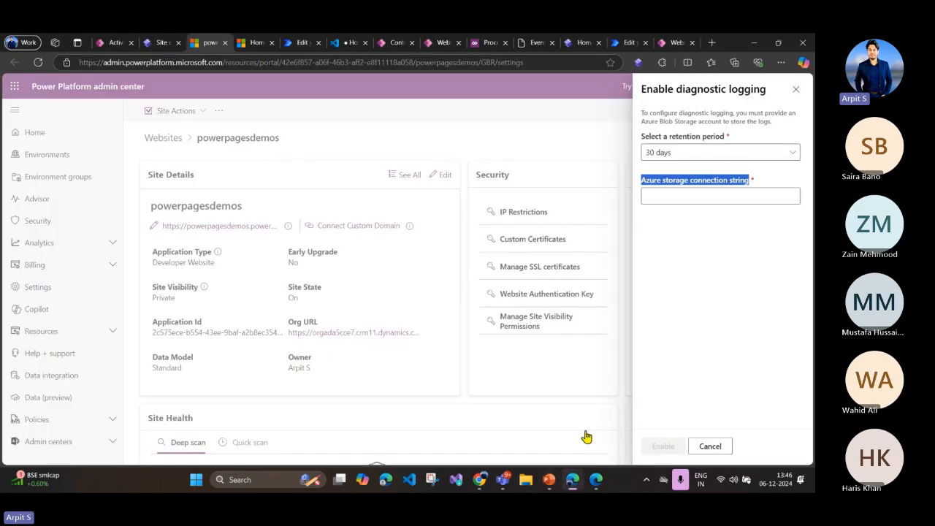
left_click(668, 154)
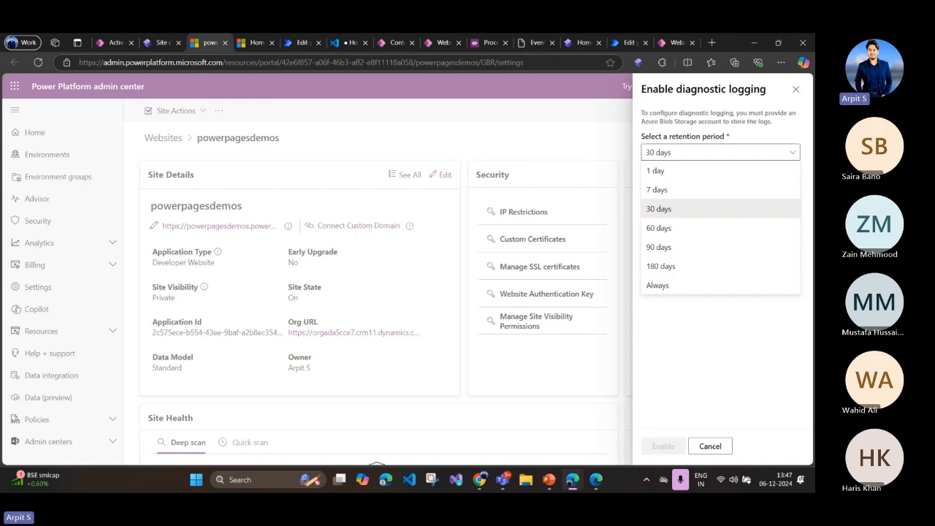
Step: Switch to PowerPoint and review the Display Server-Side Error slide, highlighting the plug-in and real-time workflow part of its heading
left_click(548, 480)
scroll(579, 311, "down", 1)
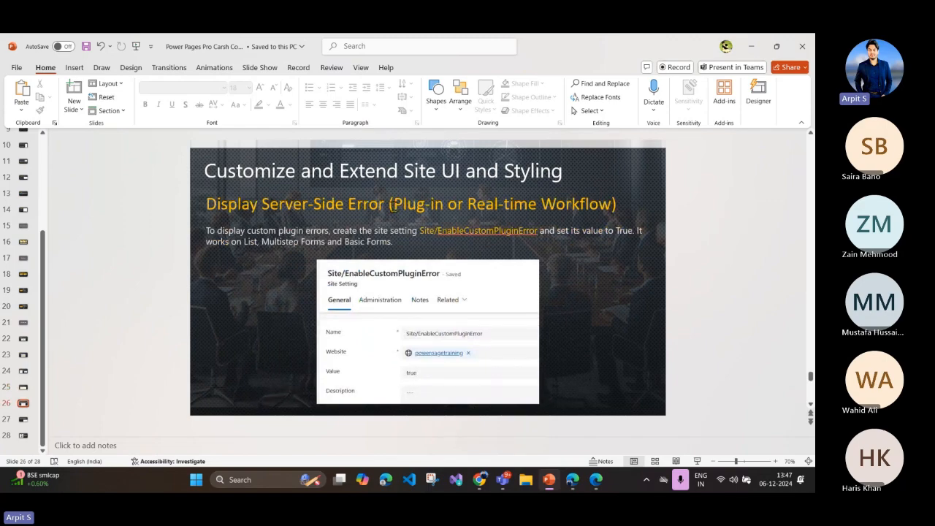
left_click_drag(392, 207, 605, 212)
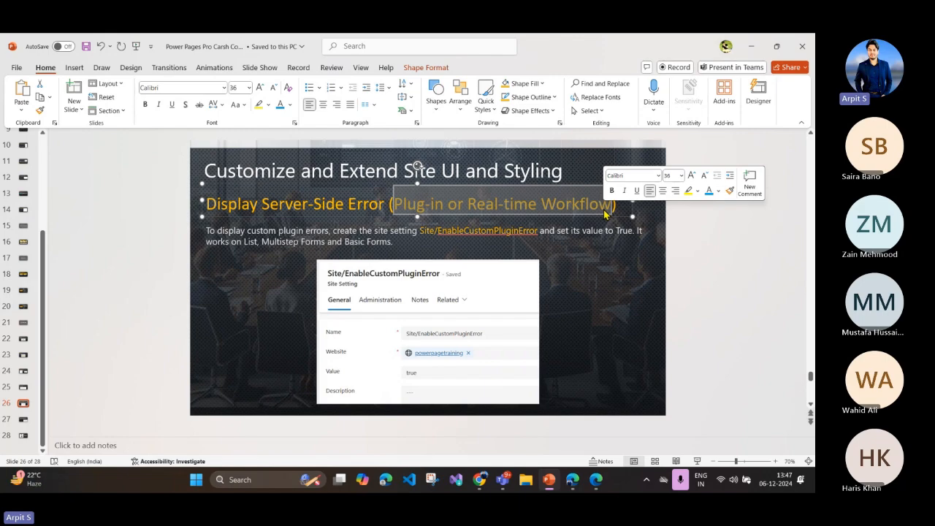
left_click(513, 204)
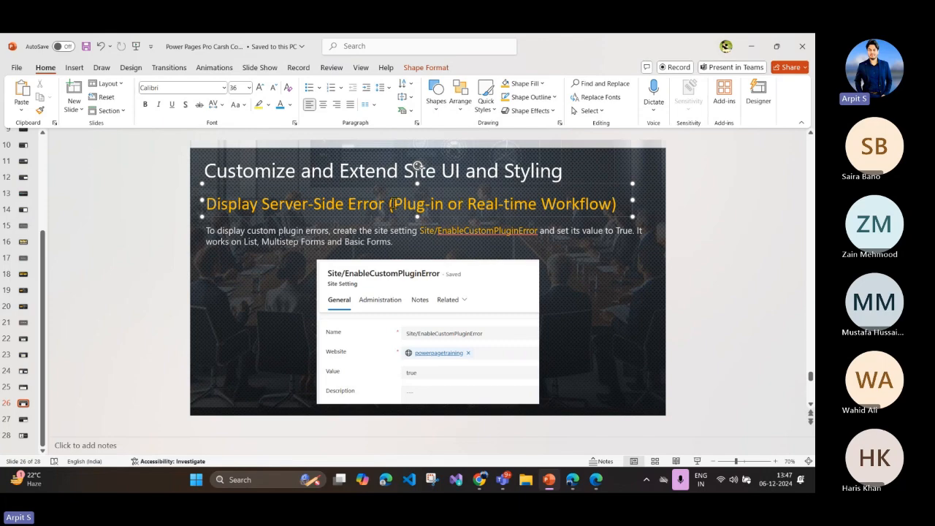
left_click_drag(393, 204, 442, 209)
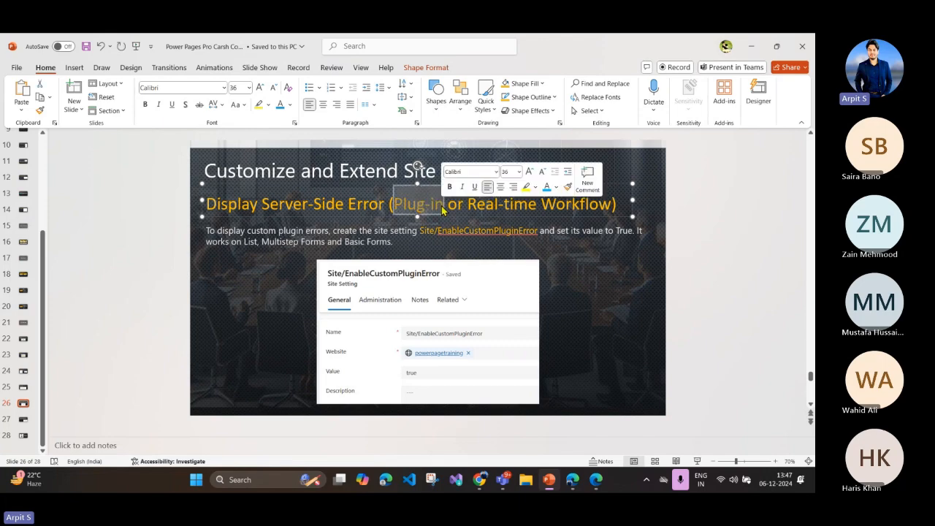